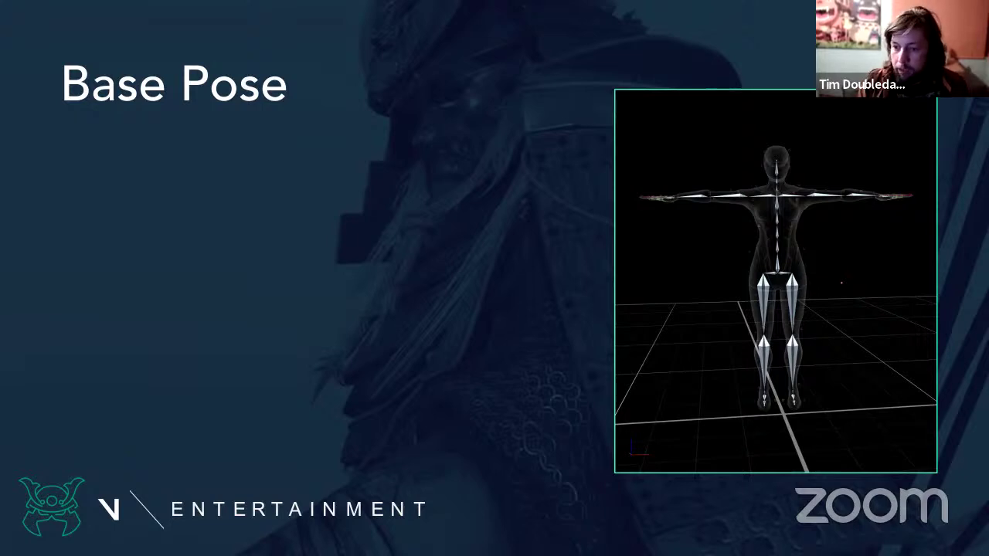
Reveal the first point on the Base Pose slide and switch to Vicon Shogun Post
key(Right)
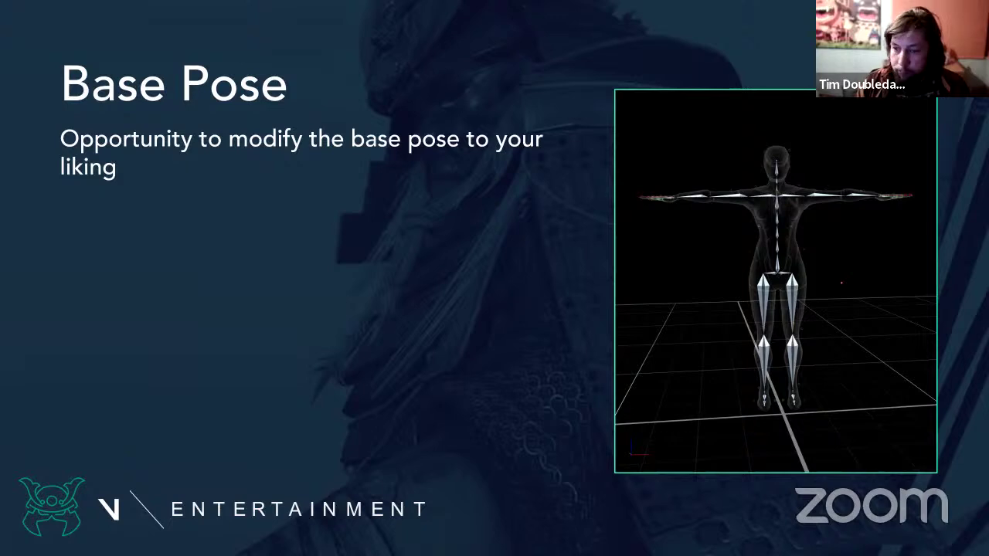
key(alt+Tab)
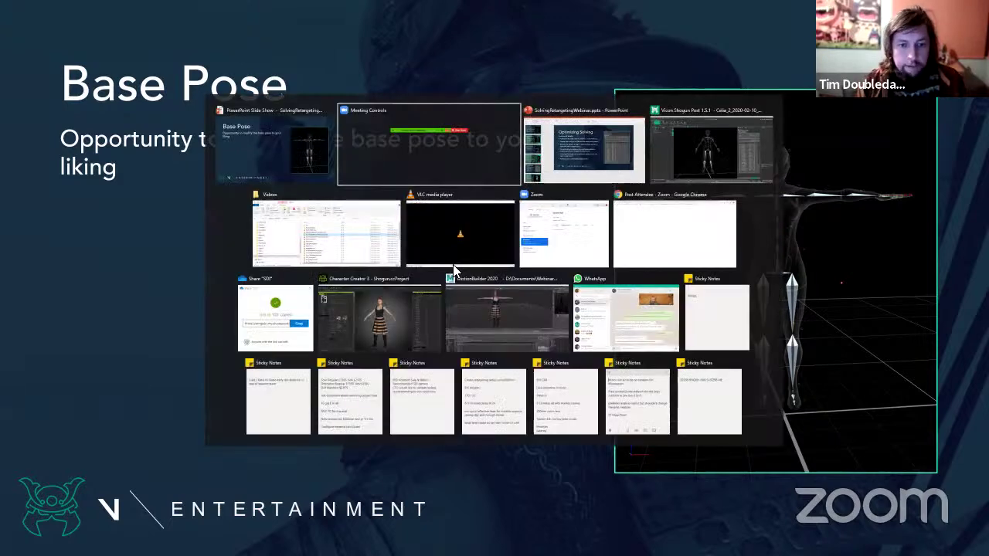
key(alt+Tab)
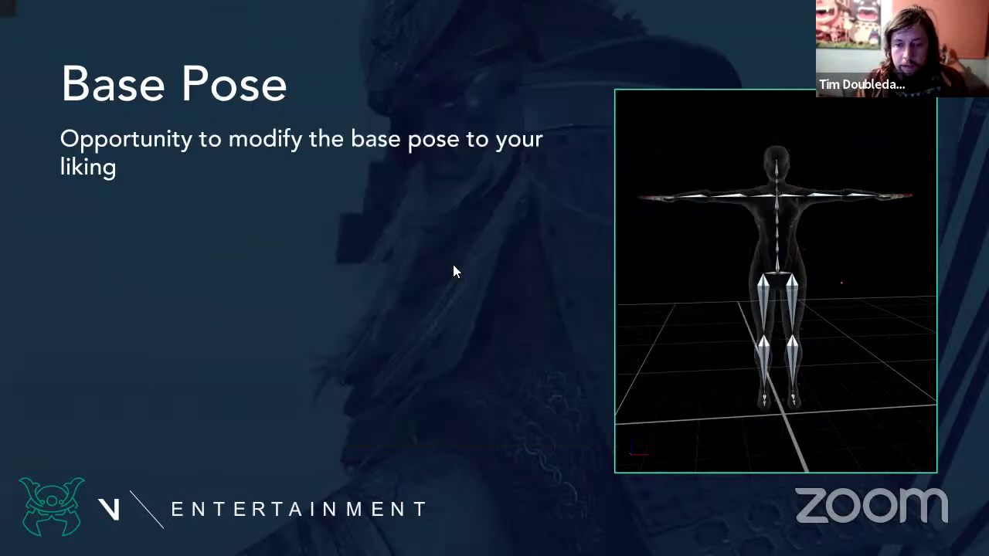
drag(547, 371, 479, 316)
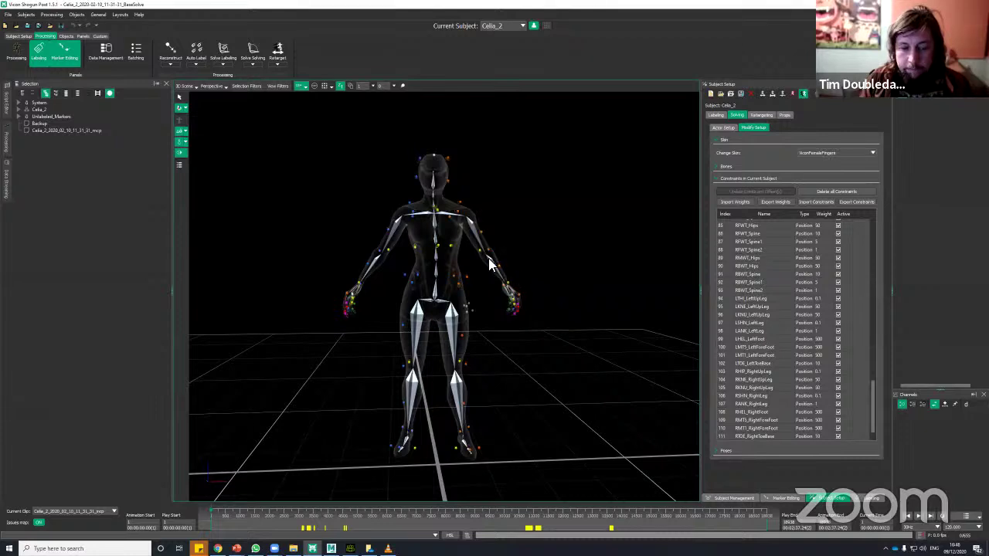
Examine how the skeleton and its hand bones fit the markers, up close and at full-body distance
drag(253, 513, 194, 521)
drag(494, 272, 546, 340)
key(f)
click(590, 360)
alt+drag(590, 371, 463, 369)
alt+right_drag(463, 370, 492, 374)
alt+middle_drag(492, 373, 518, 303)
alt+right_drag(518, 303, 533, 291)
alt+drag(534, 290, 418, 391)
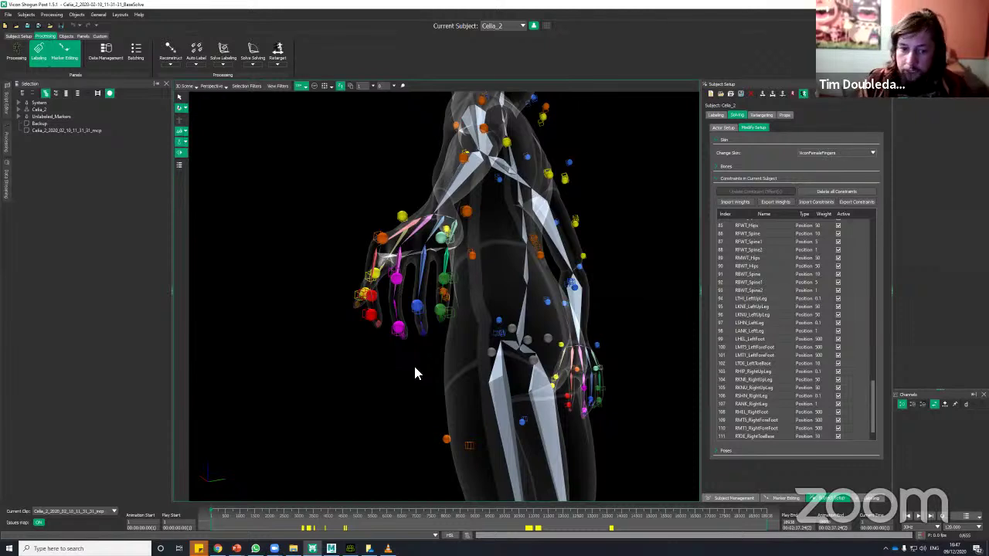
alt+drag(326, 325, 343, 333)
alt+right_drag(344, 332, 343, 338)
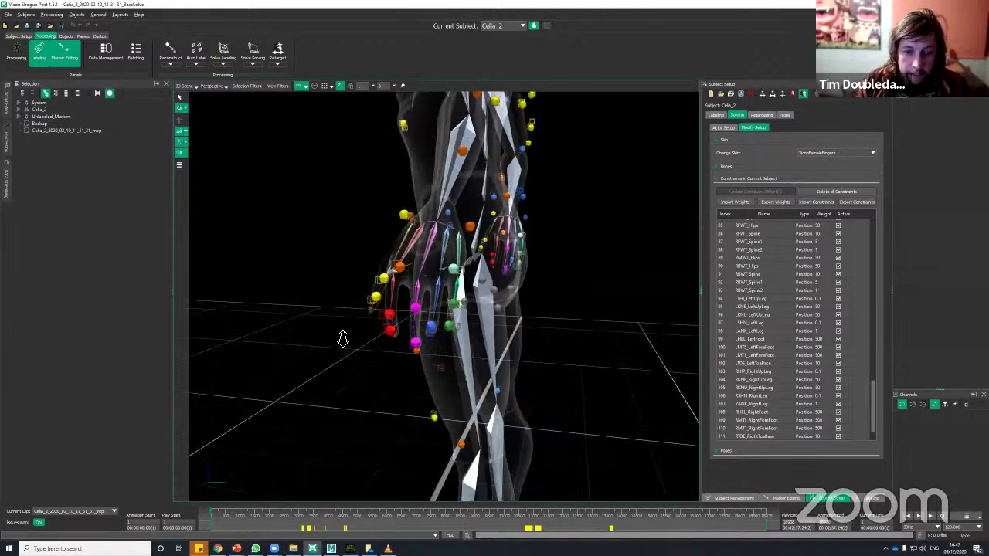
alt+drag(342, 338, 456, 206)
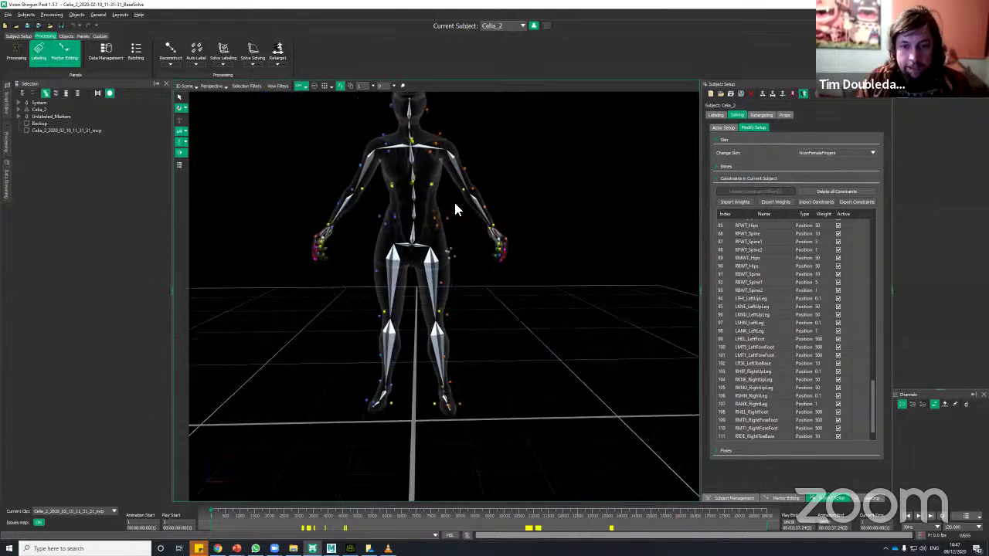
alt+middle_drag(455, 205, 470, 245)
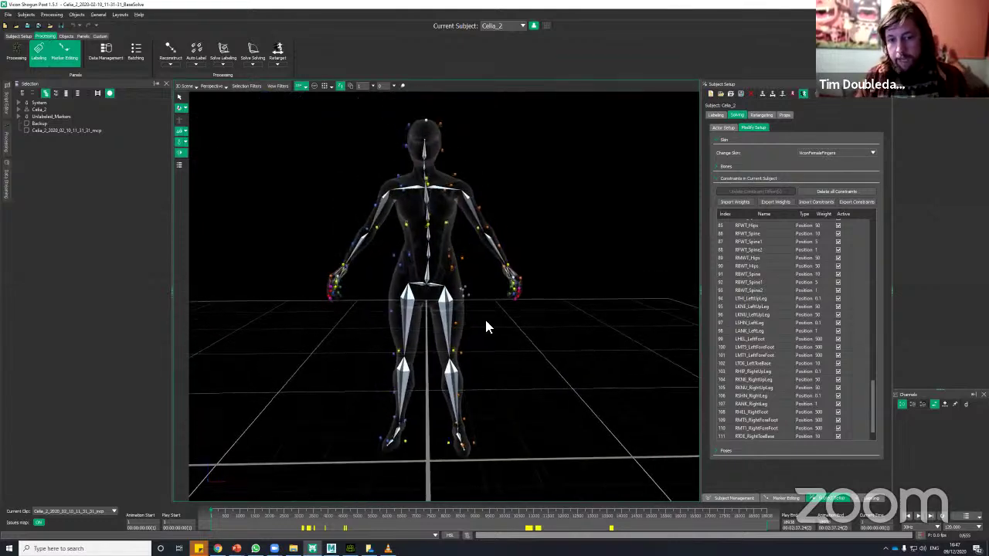
Examine the shoulders and the LeftHand bone with its finger markers from several angles
alt+drag(592, 320, 467, 159)
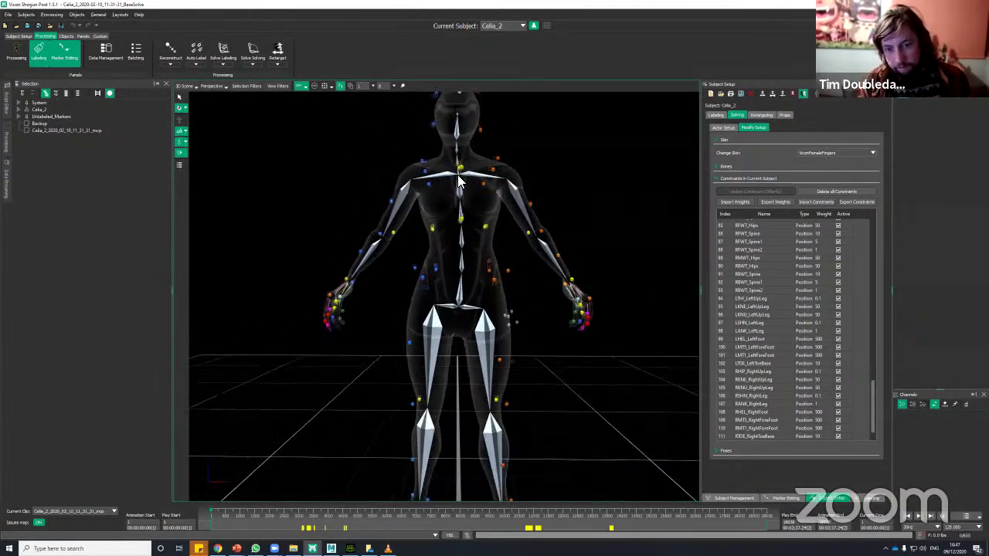
alt+drag(559, 159, 538, 283)
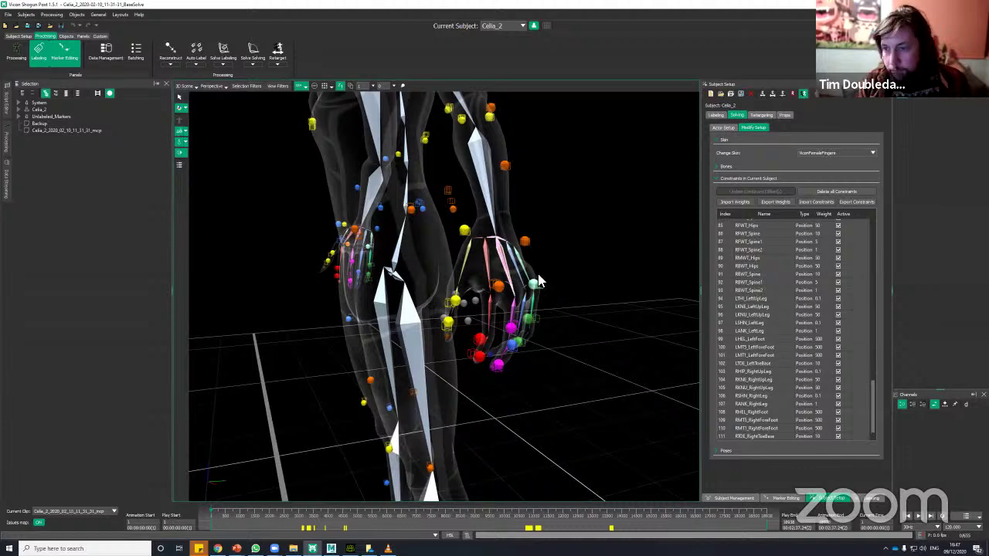
click(510, 259)
key(f)
alt+right_drag(570, 358, 534, 371)
alt+right_drag(585, 336, 575, 354)
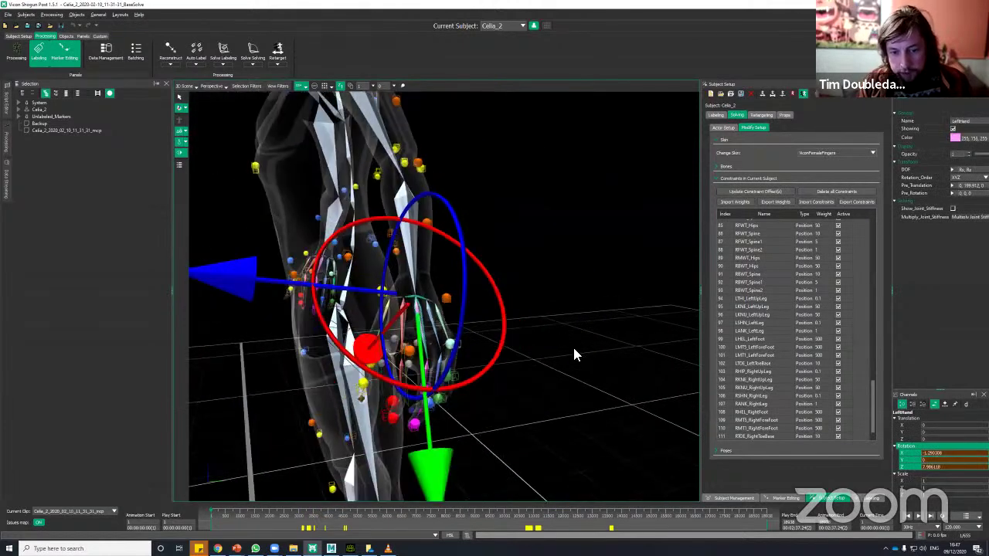
alt+drag(574, 354, 525, 309)
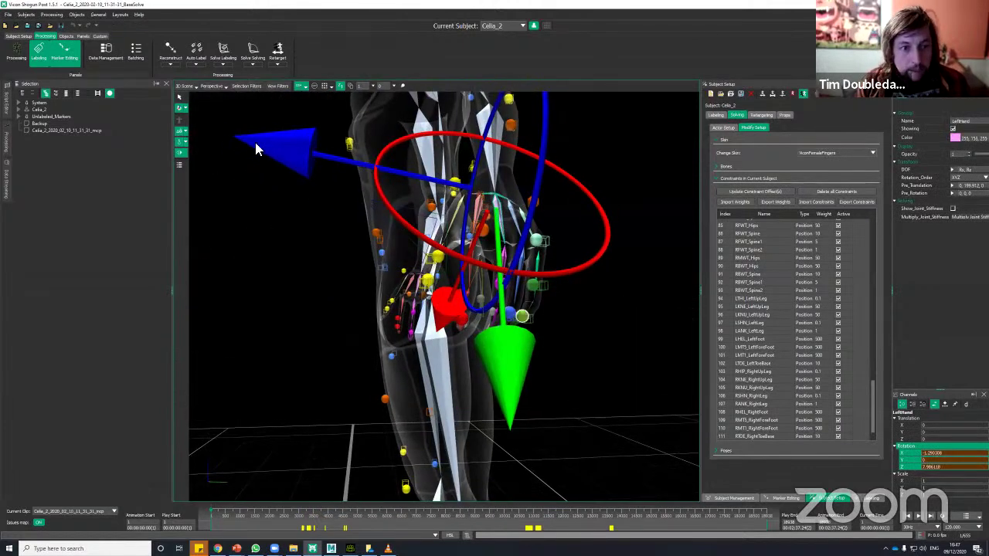
Switch to the selection tool and select every bone in the Hips branch except Hips itself
click(180, 98)
alt+drag(614, 331, 503, 225)
alt+drag(439, 354, 527, 364)
alt+right_drag(527, 365, 540, 337)
alt+drag(540, 338, 511, 310)
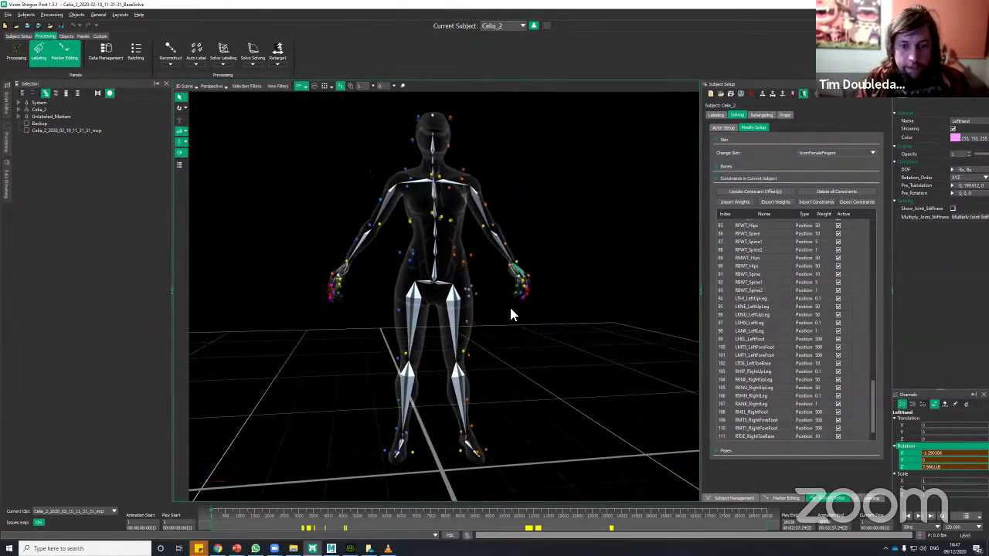
alt+right_drag(510, 315, 564, 289)
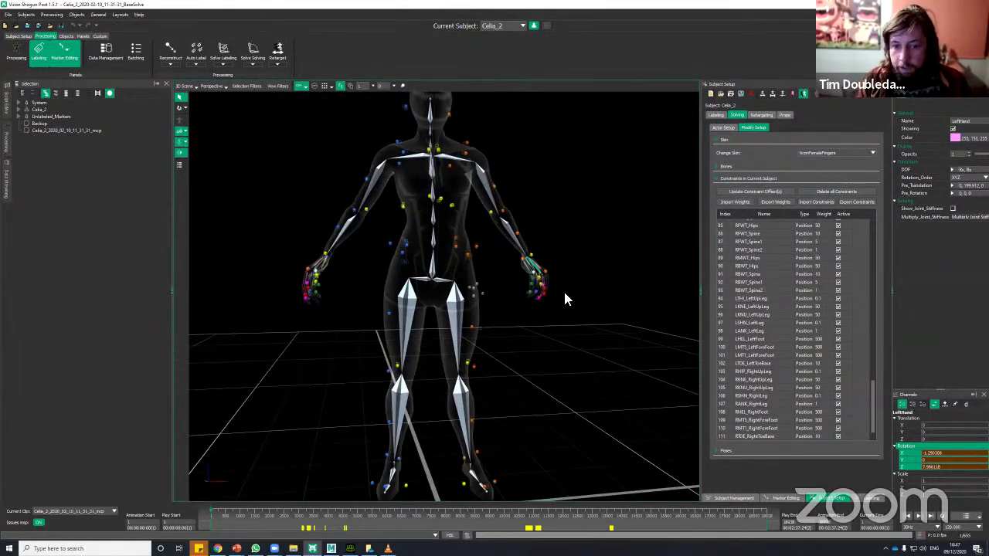
click(435, 283)
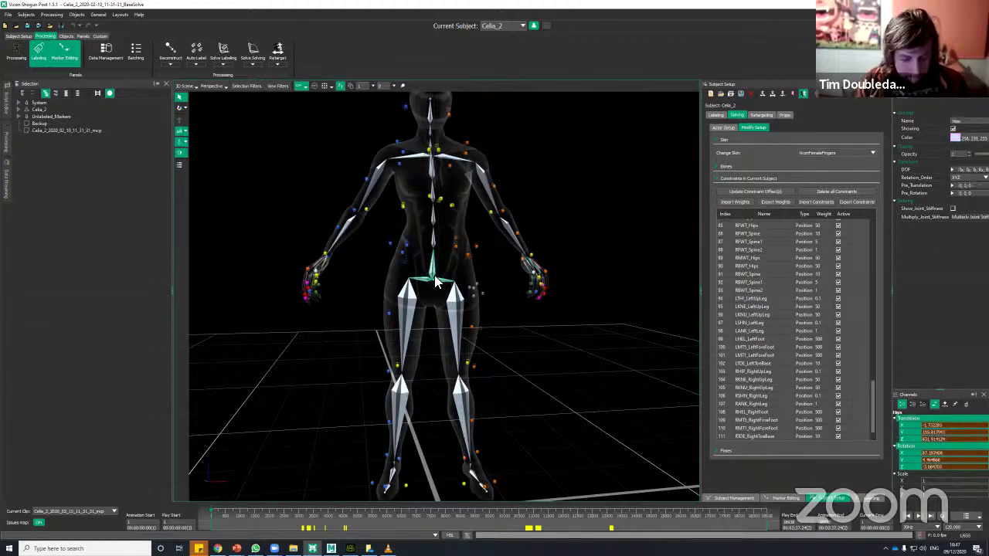
scroll(77, 294, down, 2)
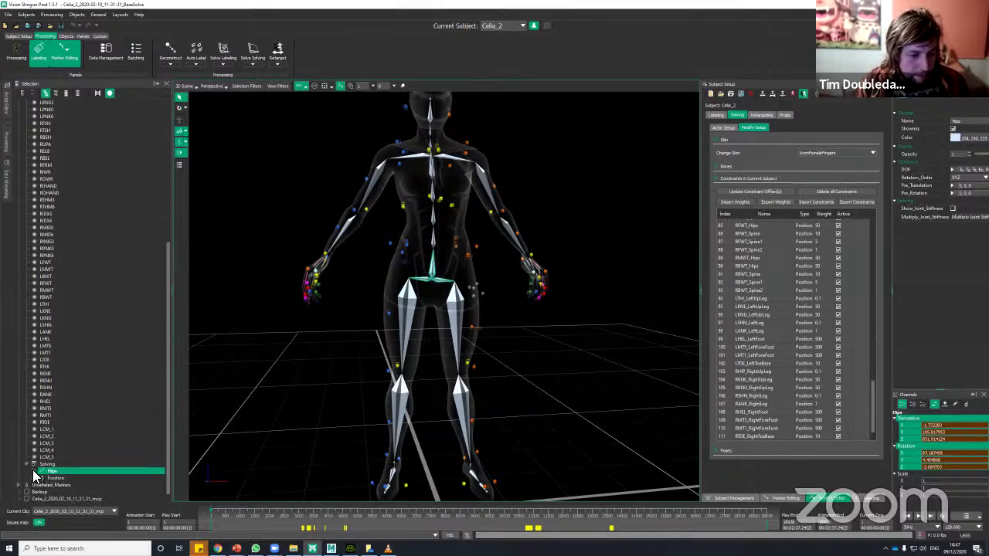
click(36, 471)
right_click(54, 473)
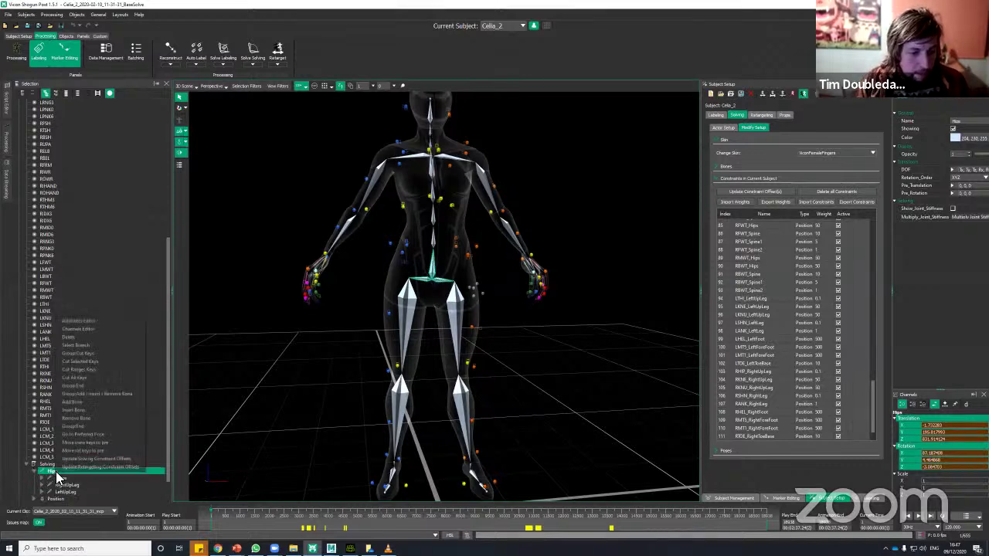
click(92, 351)
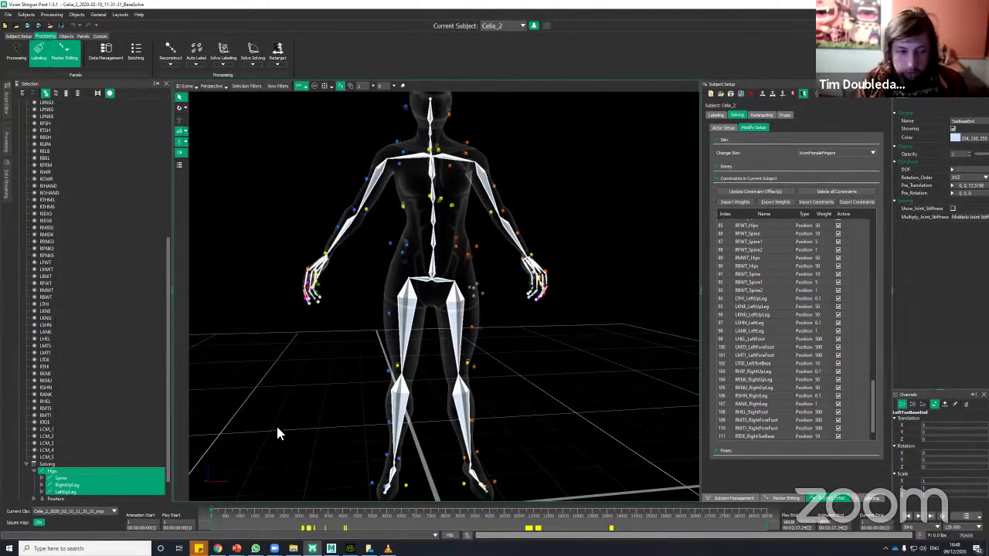
ctrl+click(62, 471)
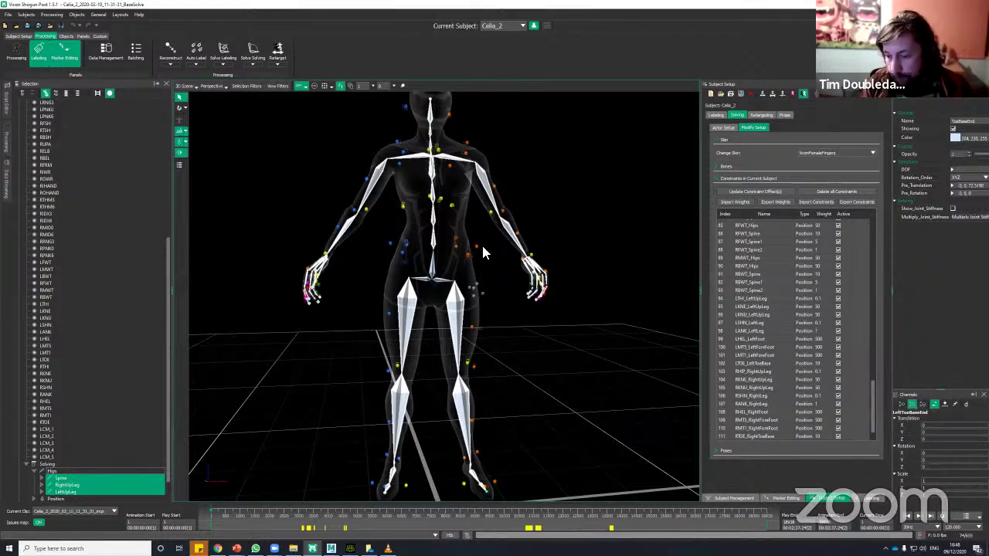
Cut all rotation keys from the selected bones below Hips
click(909, 449)
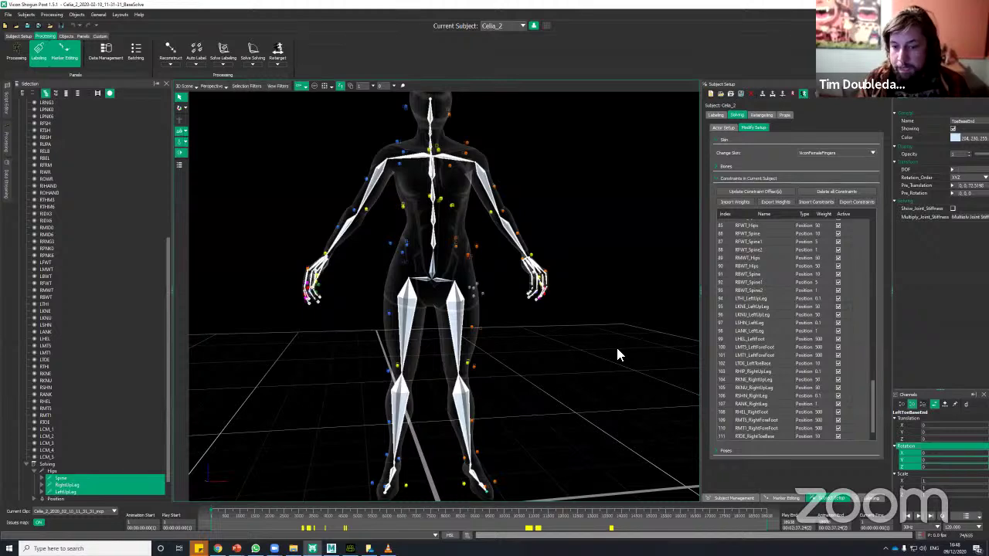
key(ctrl+x)
alt+drag(581, 337, 581, 310)
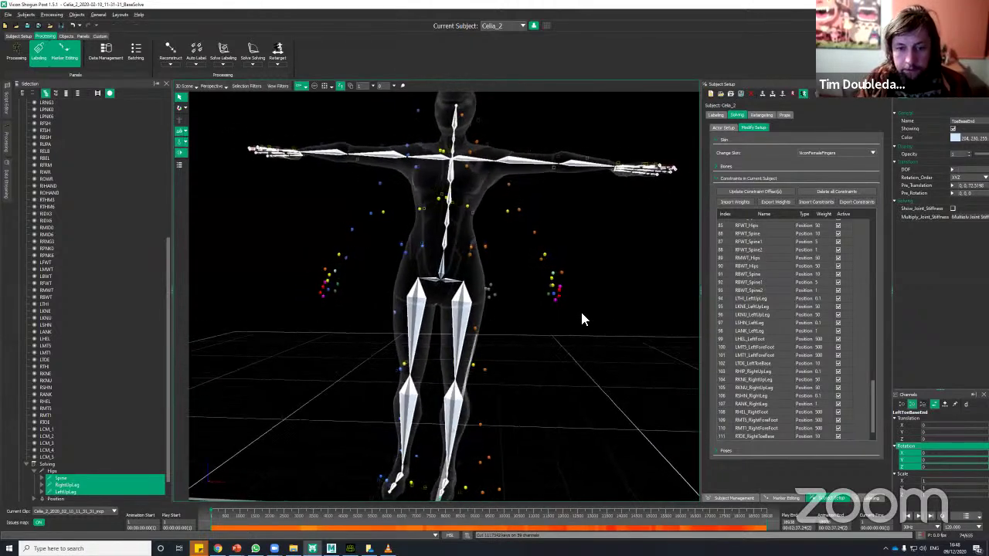
alt+middle_drag(581, 310, 581, 325)
drag(581, 325, 561, 324)
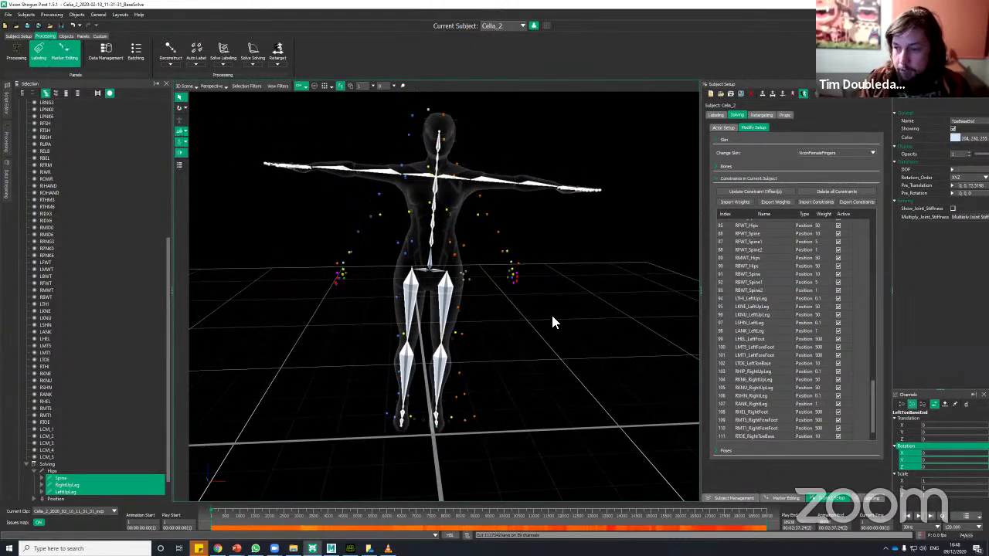
Set the Hips bone's rotation to X 90, Y 0 and Z 0, and clear the selection
click(496, 279)
alt+right_drag(544, 341, 486, 307)
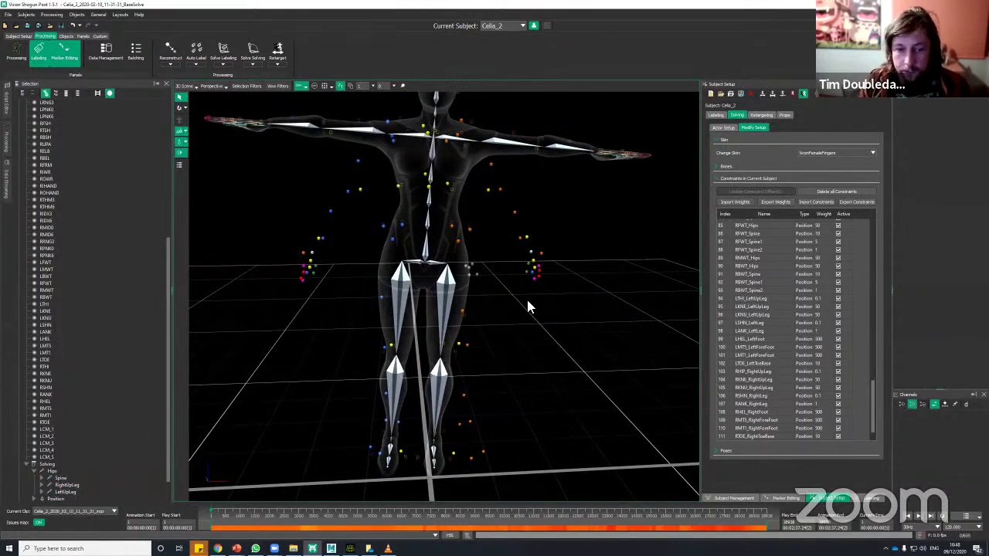
click(434, 269)
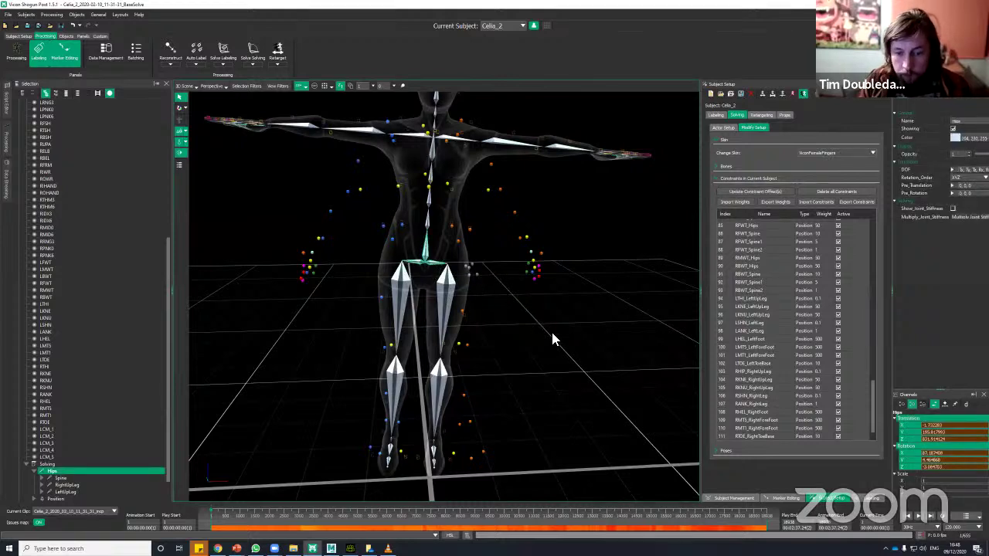
click(910, 446)
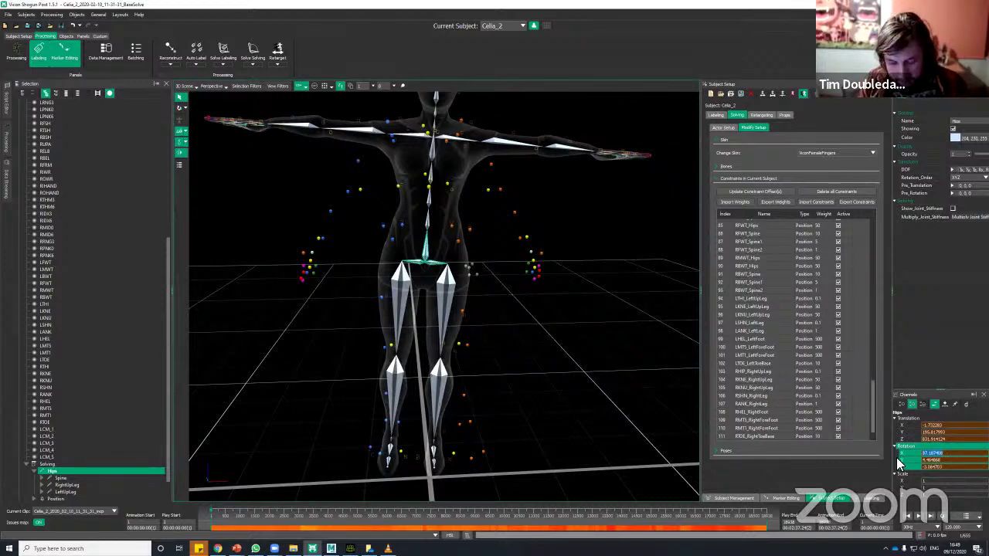
text(30)
key(Return)
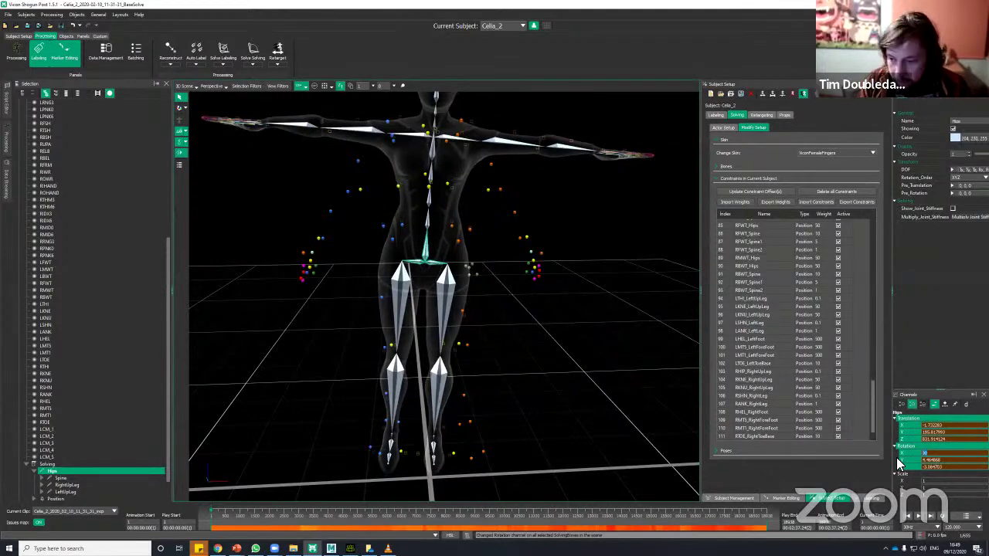
key(Tab)
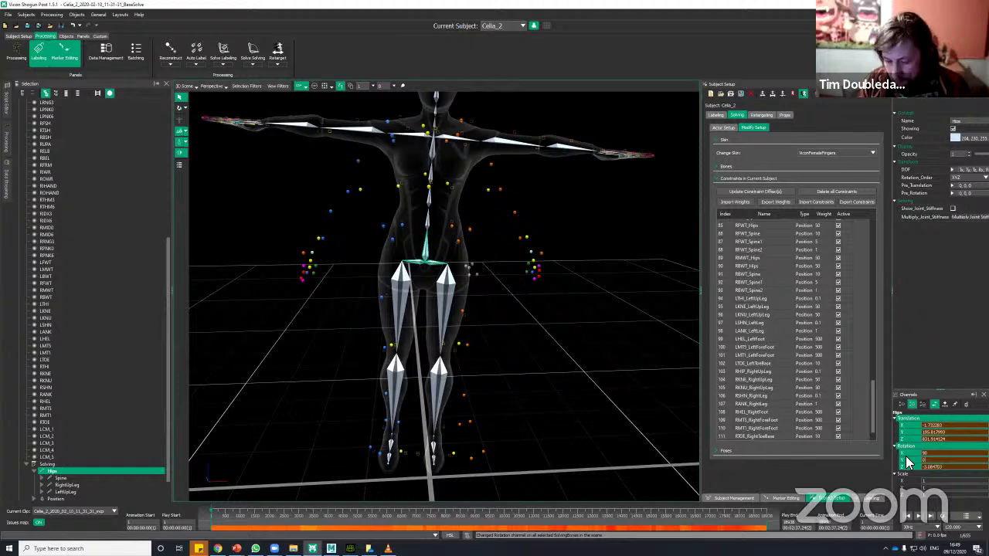
key(Return)
key(Tab)
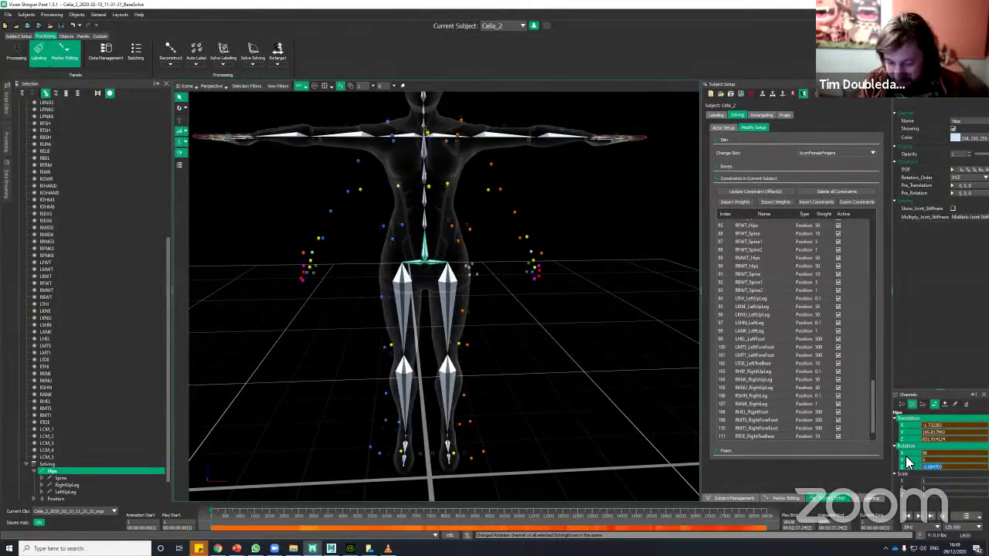
text(0)
key(Return)
click(602, 363)
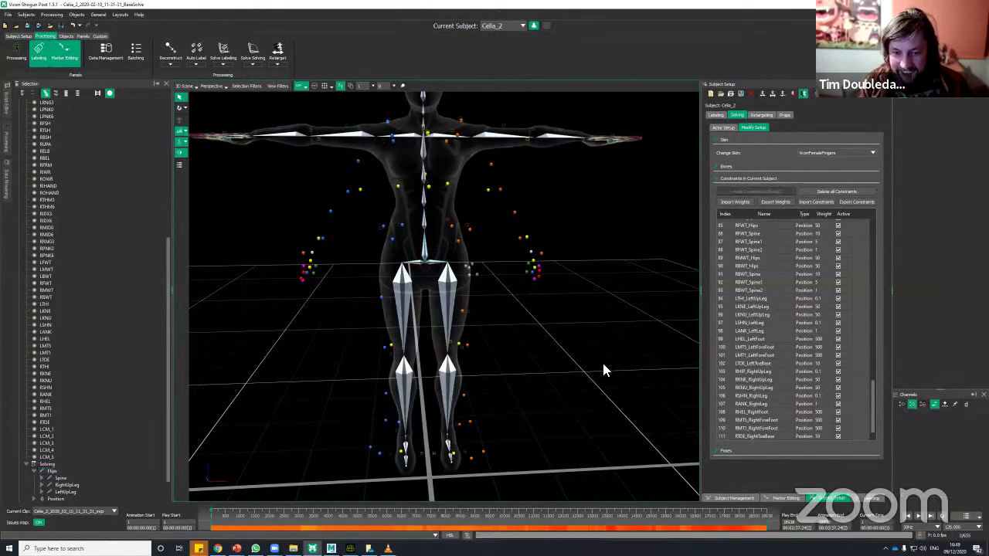
Examine the skeleton's base pose relative to the markers from different angles
alt+right_drag(603, 363, 600, 388)
alt+drag(600, 388, 585, 363)
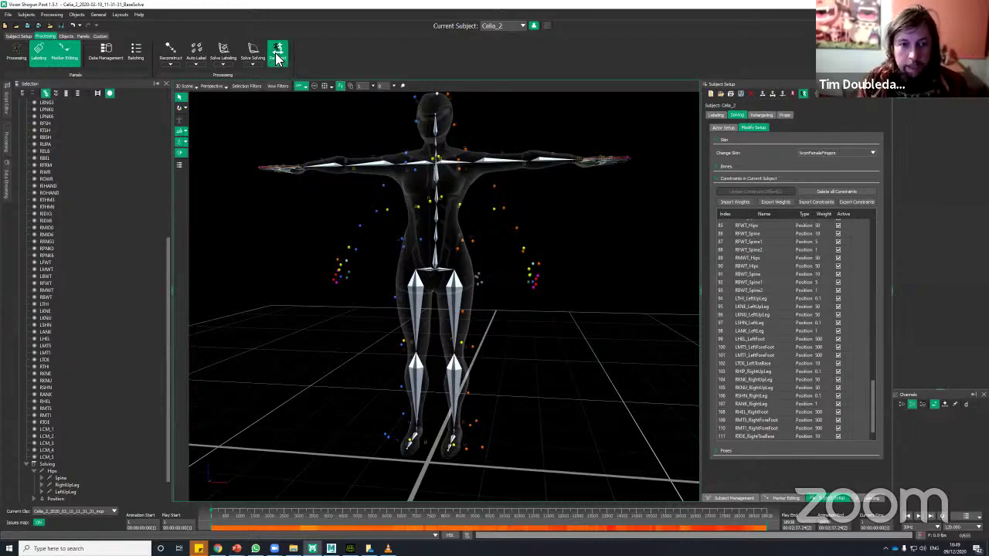
alt+drag(527, 344, 531, 333)
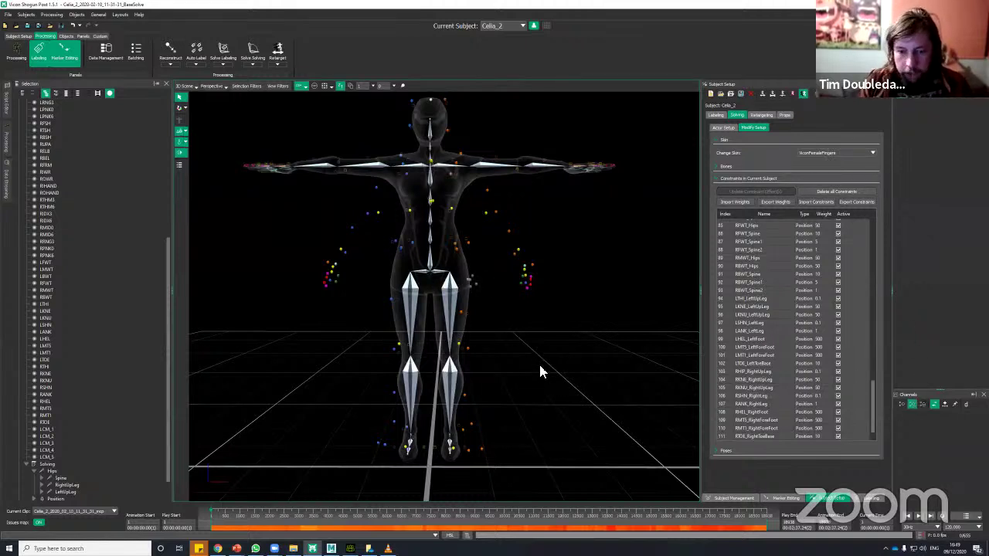
alt+right_drag(540, 364, 557, 362)
alt+middle_drag(557, 363, 565, 355)
alt+drag(565, 356, 565, 373)
right_drag(566, 372, 565, 312)
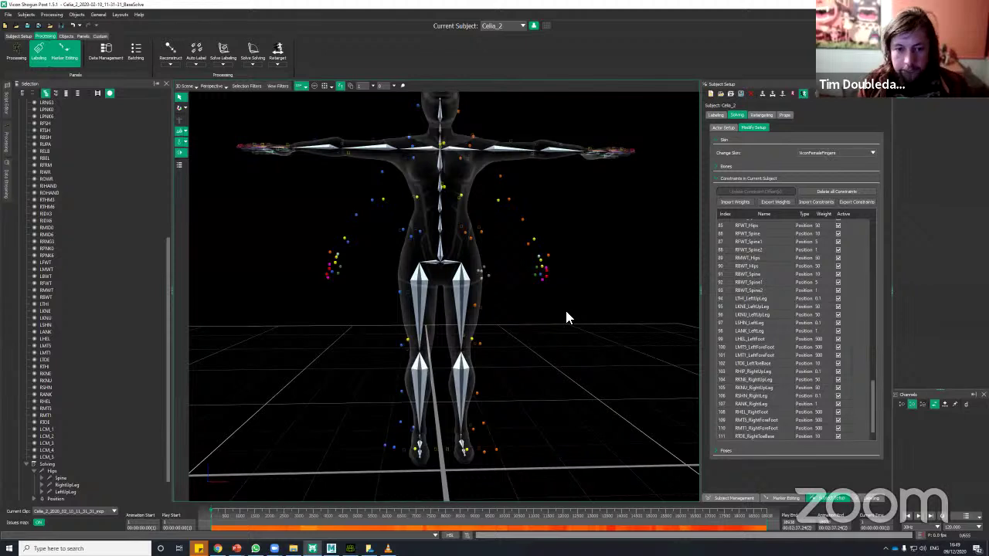
drag(567, 317, 613, 378)
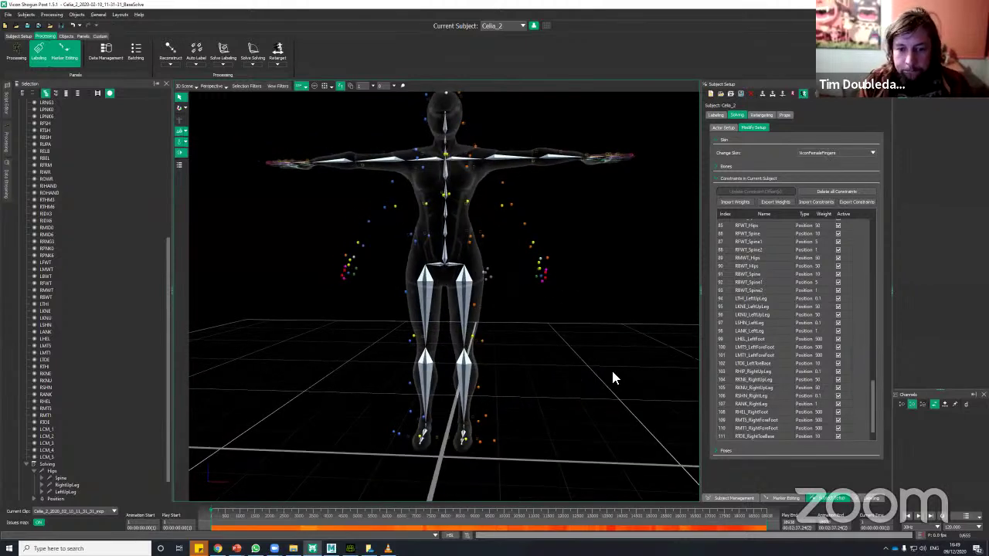
Select the Hips bone and check its rotation channel values
click(445, 261)
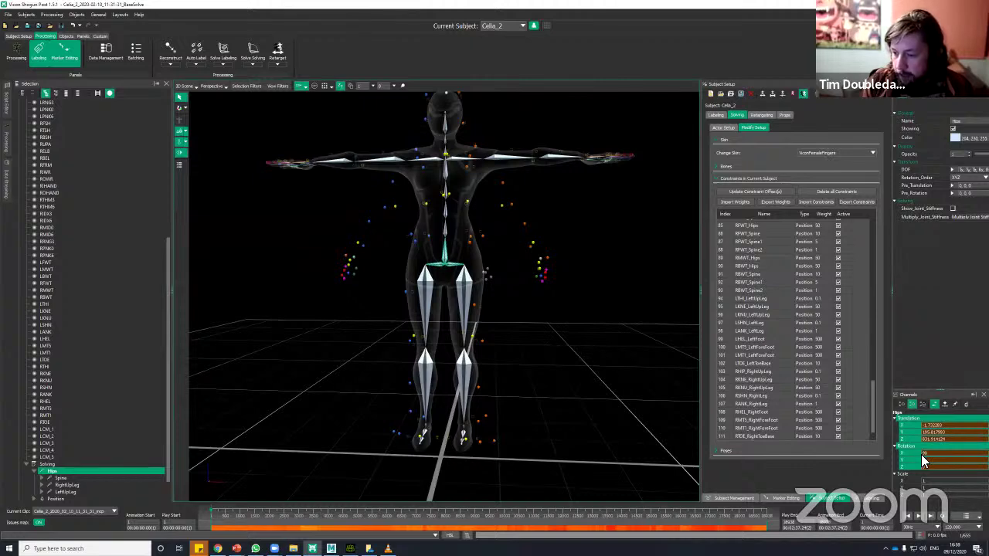
key(Return)
alt+right_drag(572, 305, 543, 340)
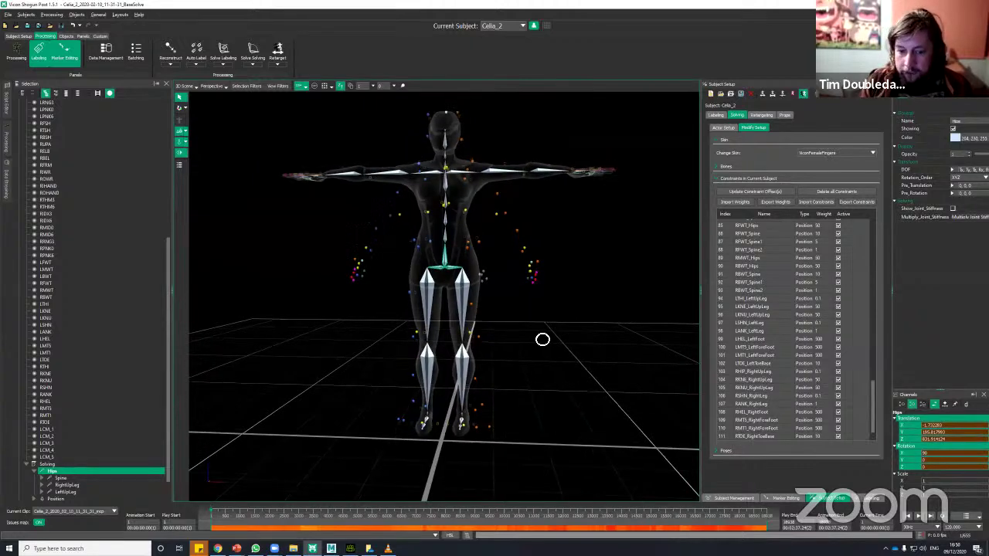
Clear the Hips selection and examine the T-posed skeleton against the markers from above and in front
mouse_move(544, 340)
alt+mouse_down()
mouse_move(552, 342)
mouse_move(543, 339)
alt+mouse_up()
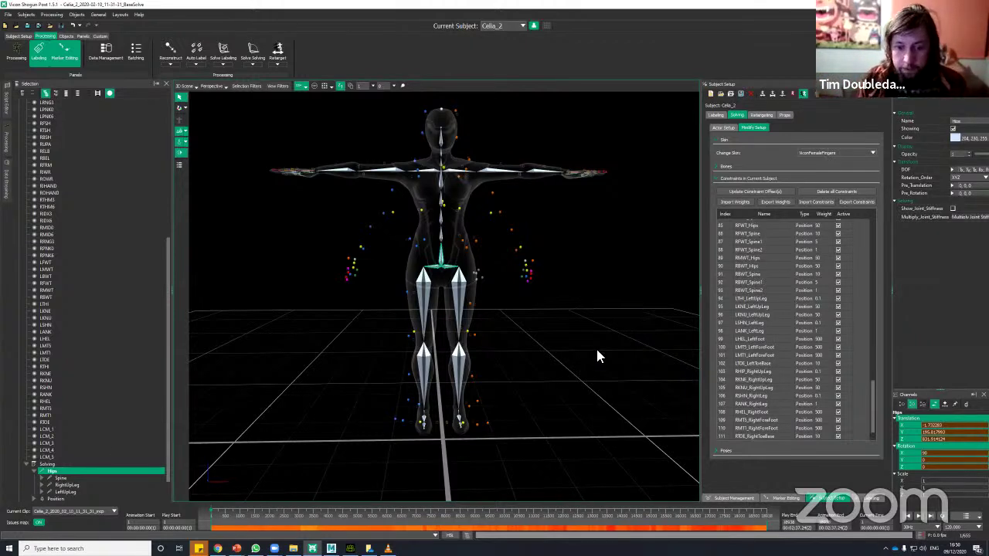
middle_drag(572, 376, 578, 295)
click(578, 296)
mouse_move(578, 296)
alt+mouse_down()
mouse_move(548, 314)
mouse_move(567, 306)
alt+mouse_up()
middle_drag(567, 306, 453, 353)
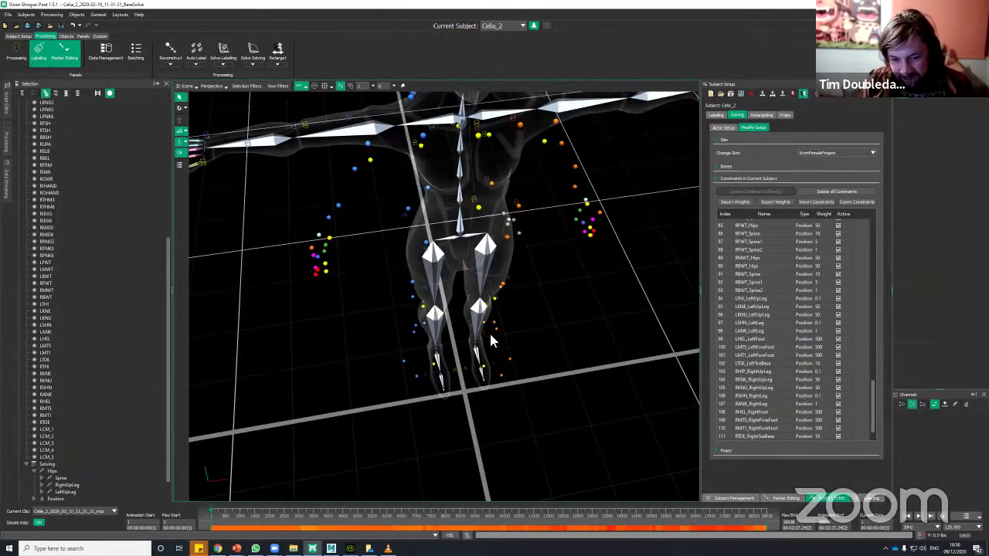
middle_drag(556, 309, 495, 294)
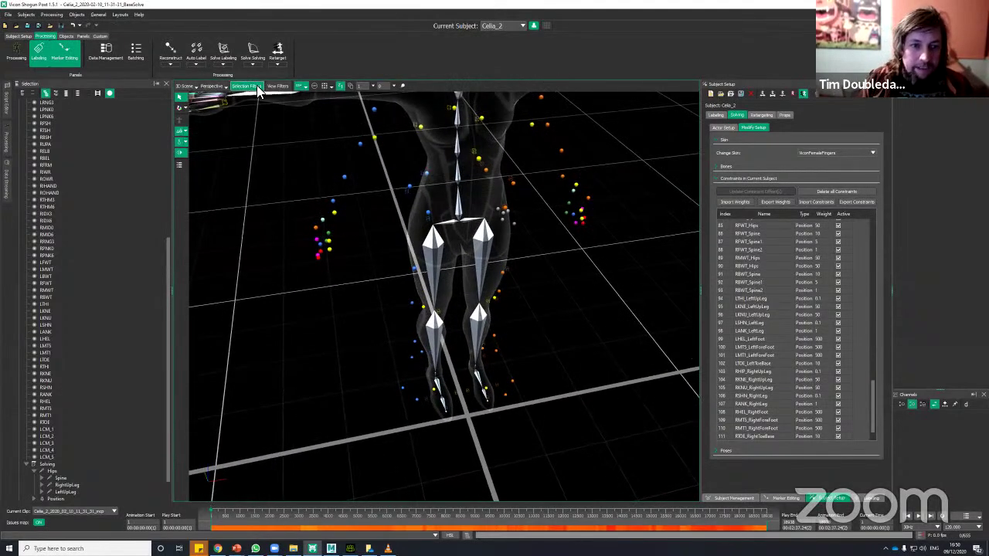
Switch the 3D view to Top and frame the whole skeleton
click(215, 86)
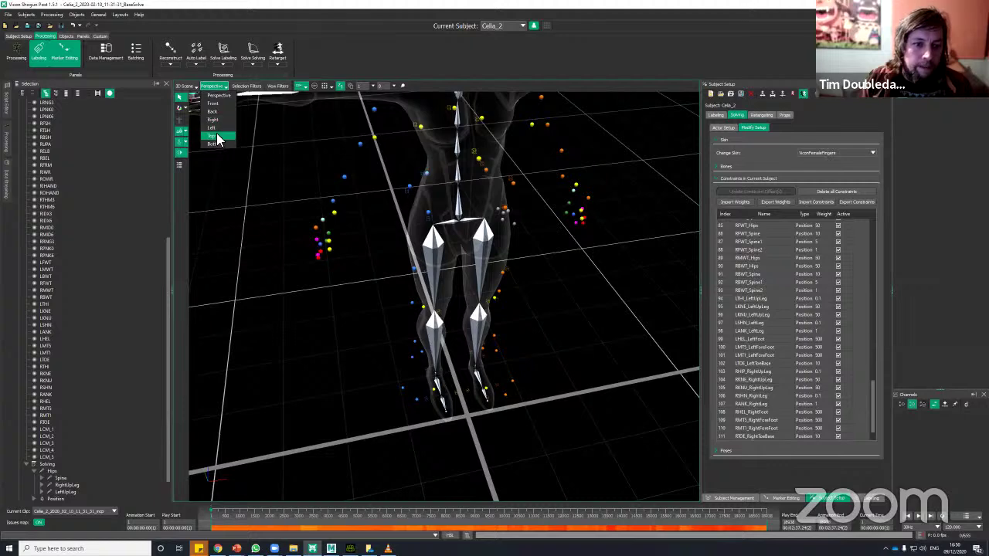
click(214, 136)
alt+middle_drag(539, 352, 540, 224)
alt+right_drag(541, 224, 541, 289)
alt+middle_drag(541, 289, 523, 330)
alt+right_drag(523, 328, 535, 319)
alt+middle_drag(542, 316, 539, 307)
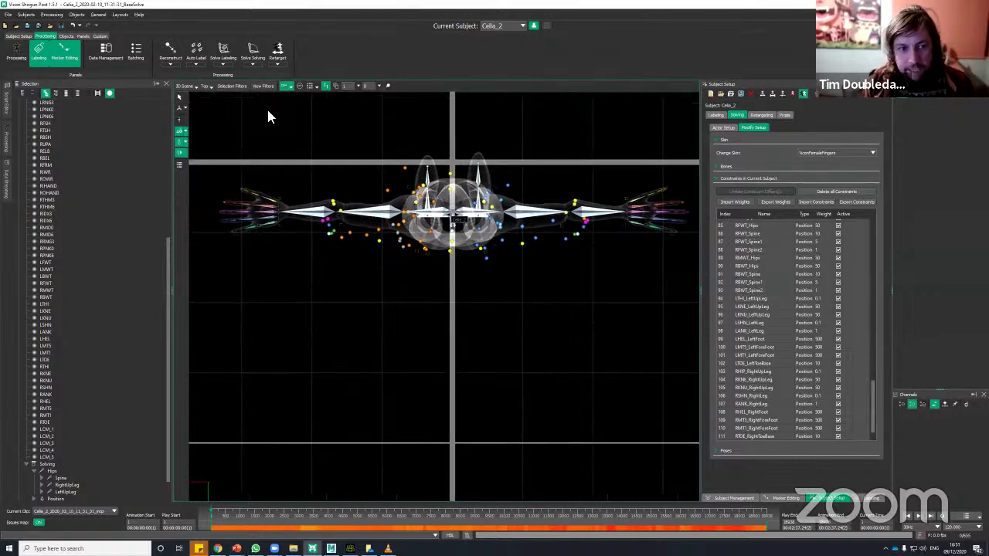
Return the 3D scene to the Perspective view and select the Hips bone
click(188, 85)
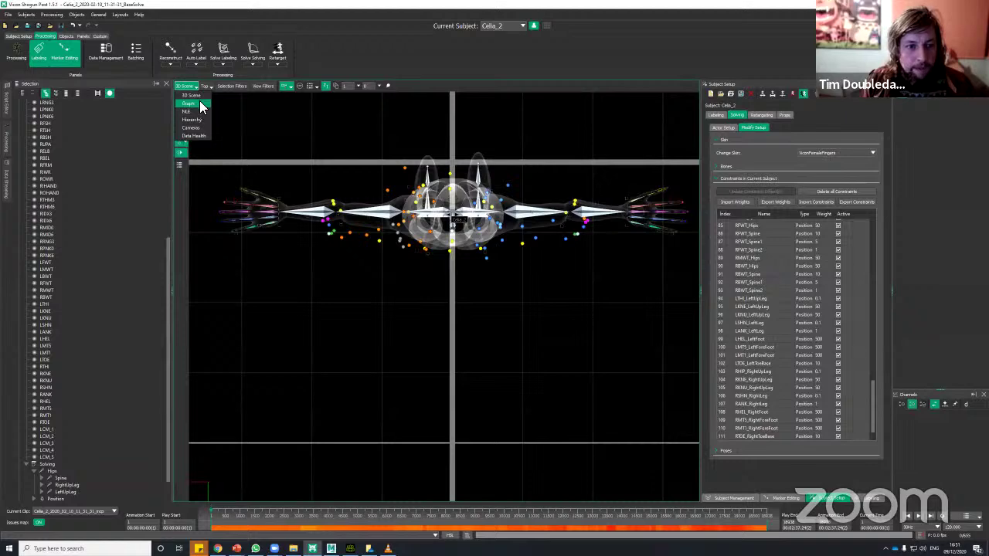
click(201, 102)
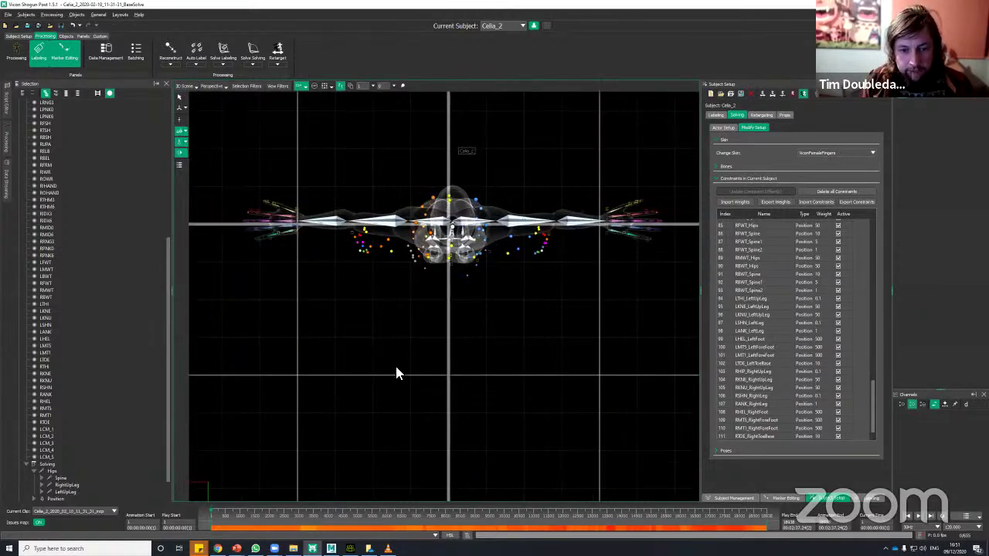
drag(396, 373, 463, 264)
alt+middle_drag(463, 264, 435, 291)
scroll(435, 291, up, 4)
click(424, 281)
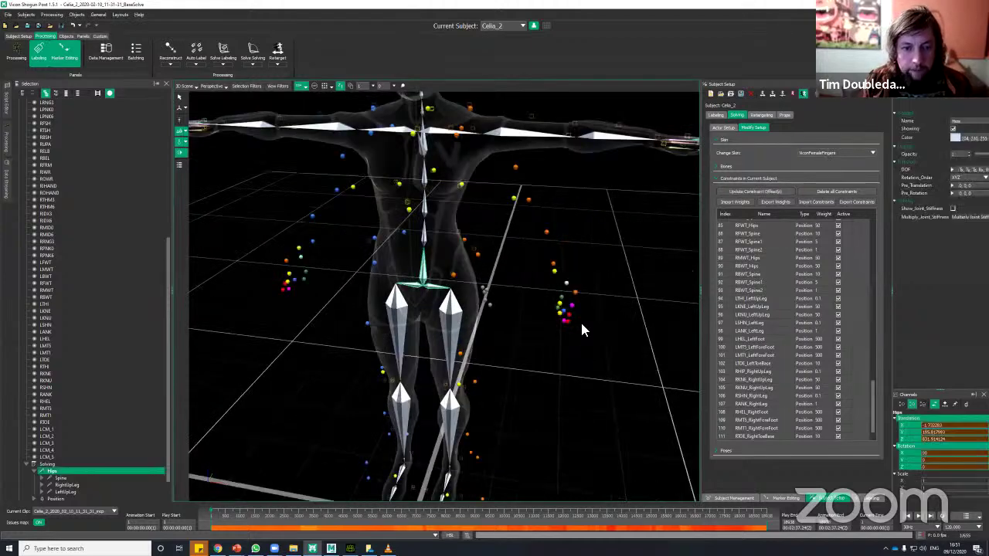
drag(583, 330, 303, 141)
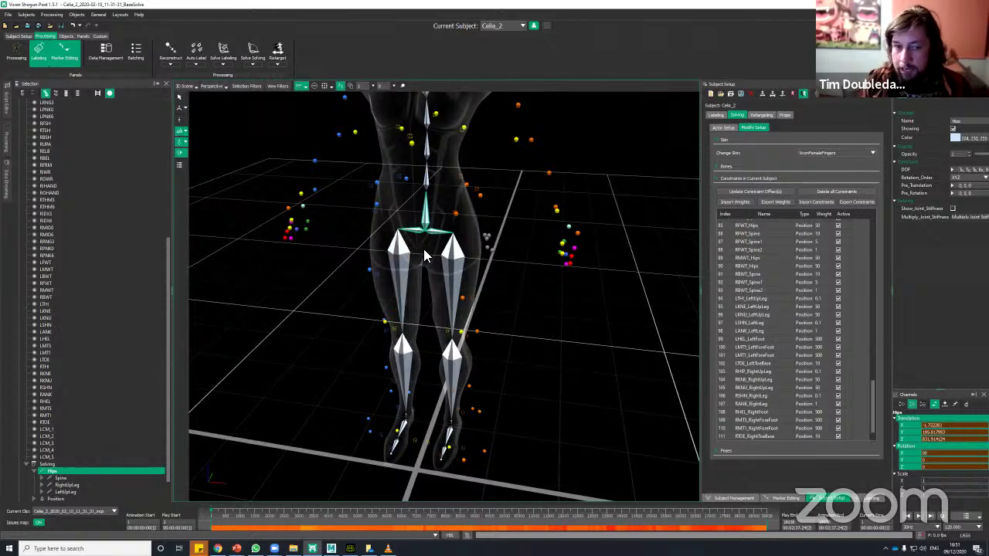
Activate the Special manipulator on the Hips bone
click(185, 108)
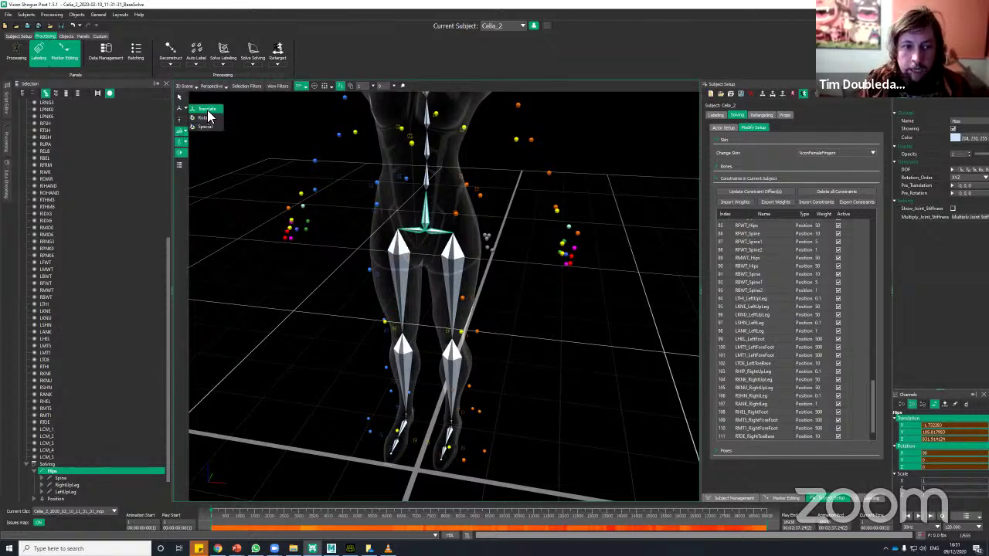
click(207, 129)
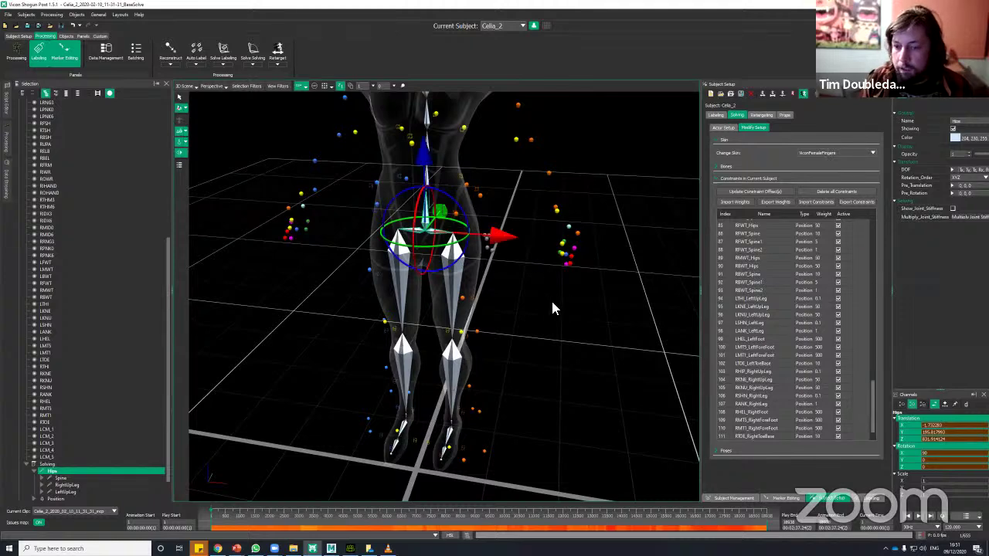
alt+middle_drag(529, 272, 535, 325)
alt+drag(536, 324, 538, 286)
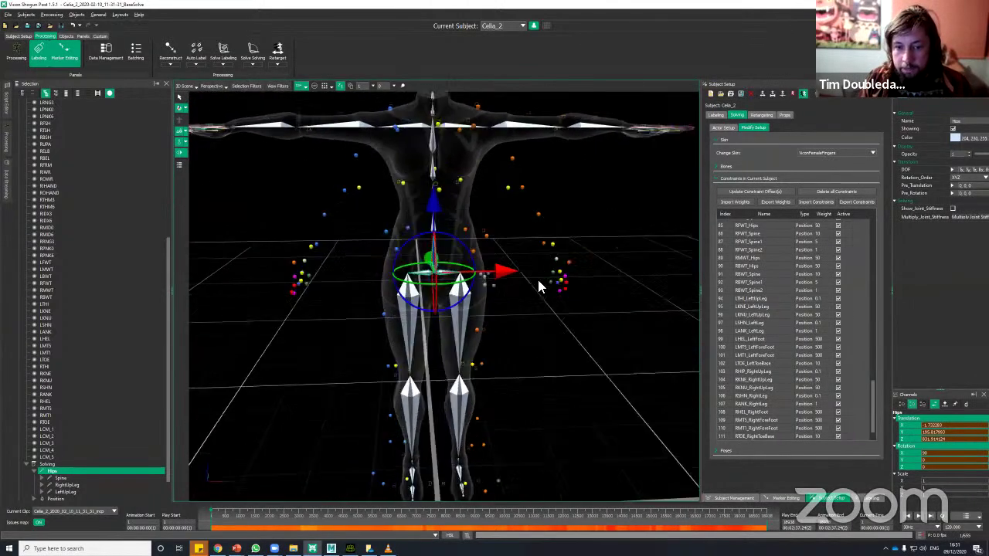
alt+middle_drag(282, 148, 271, 127)
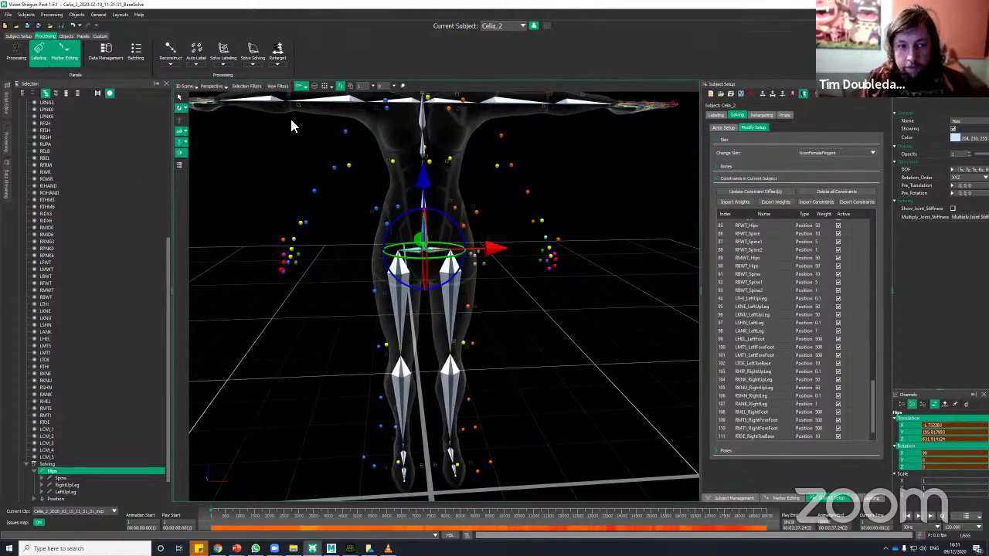
Select the LeftForeArm bone and expand its Pre_Translation and Pre_Rotation attributes
middle_drag(594, 307, 561, 177)
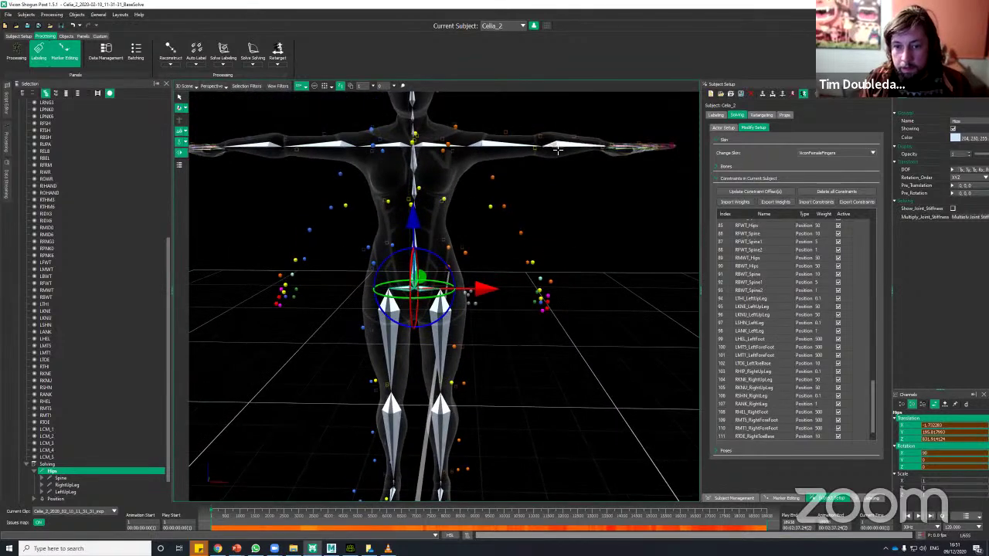
click(592, 144)
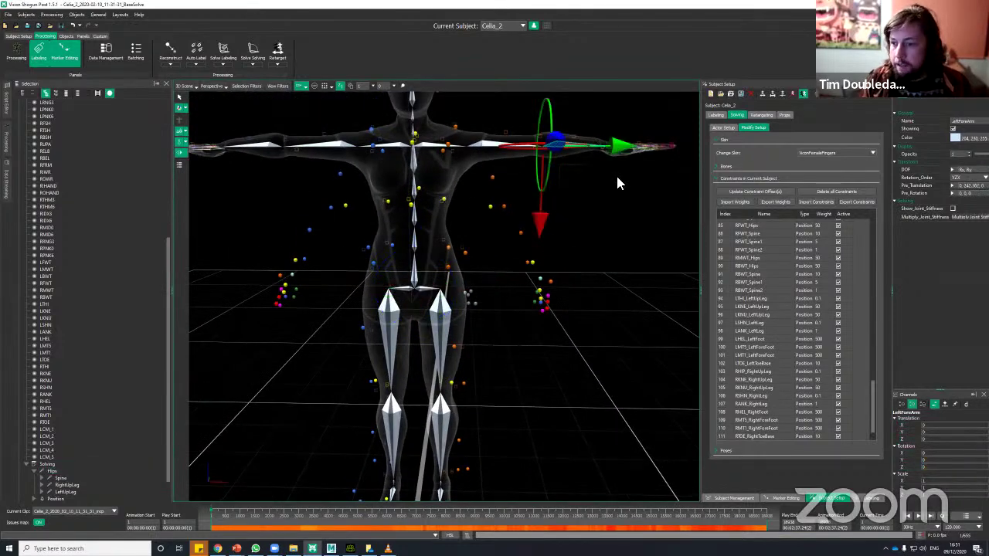
click(953, 187)
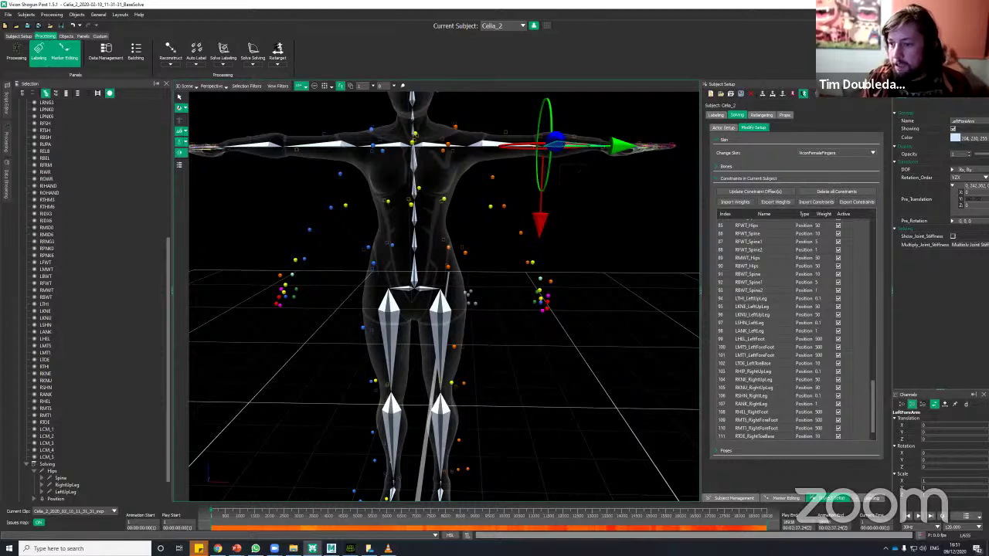
click(953, 221)
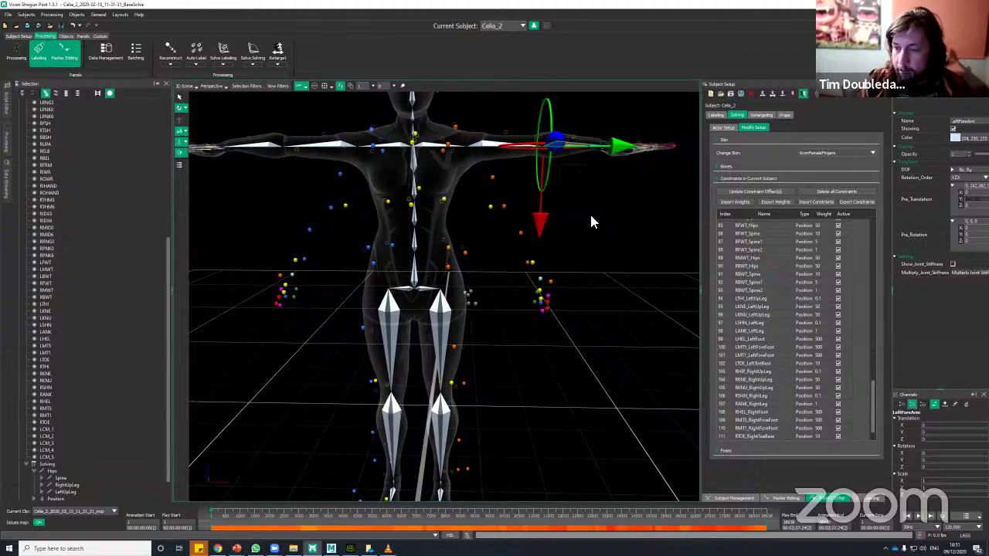
View the key and pre-transform options for LeftForeArm's Rotation channels, leave them unused and clear the selection
alt+right_drag(570, 240, 574, 267)
alt+middle_drag(574, 268, 582, 246)
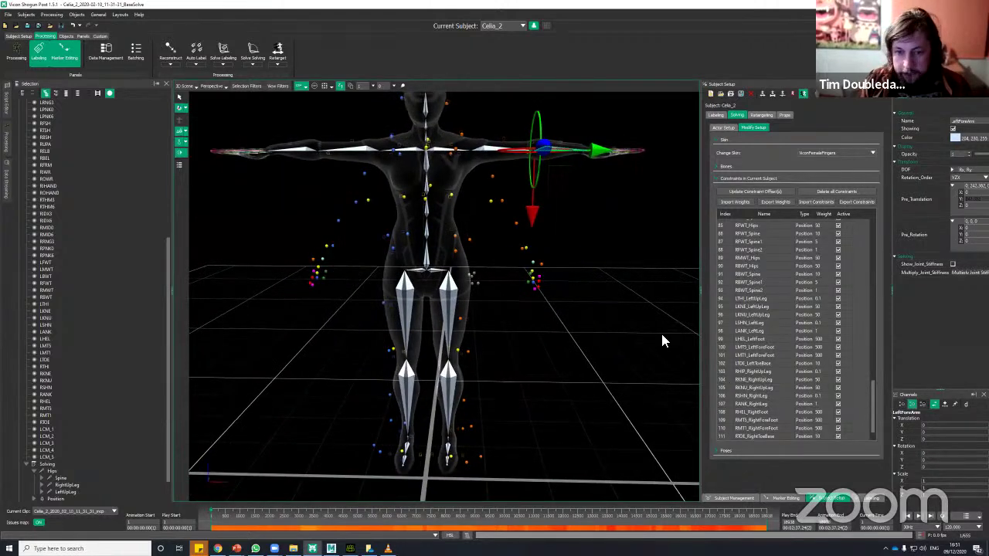
alt+drag(618, 347, 614, 390)
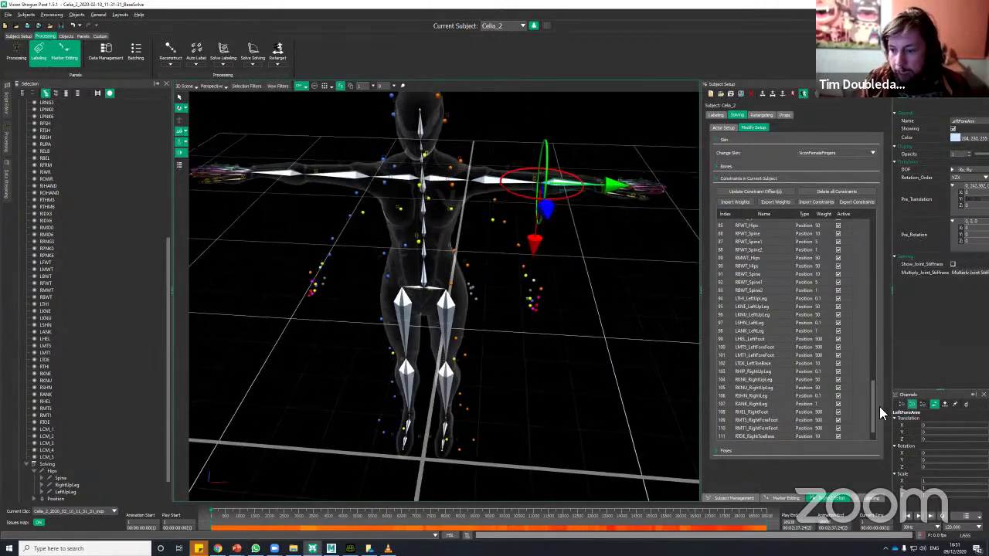
right_click(909, 452)
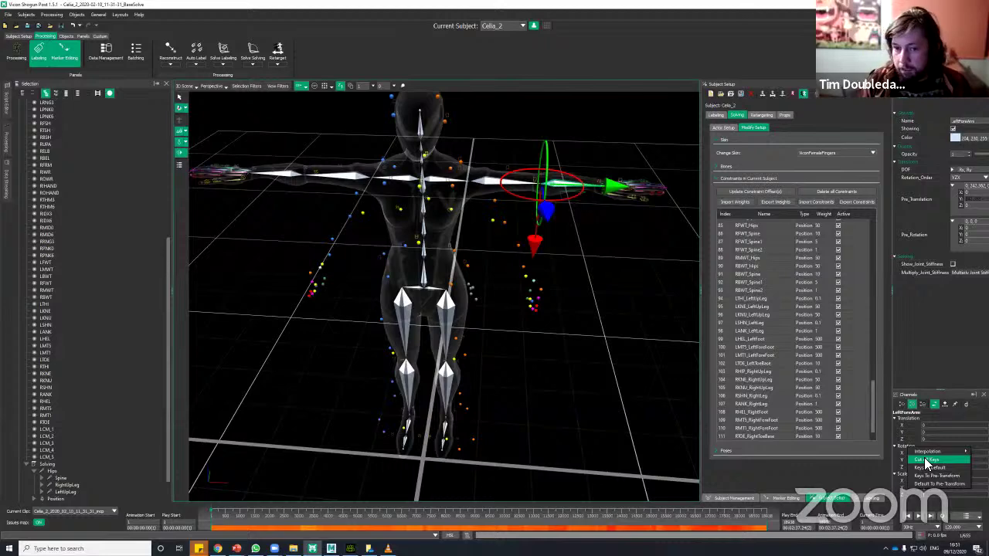
click(550, 377)
alt+drag(550, 401, 574, 354)
scroll(467, 269, up, 3)
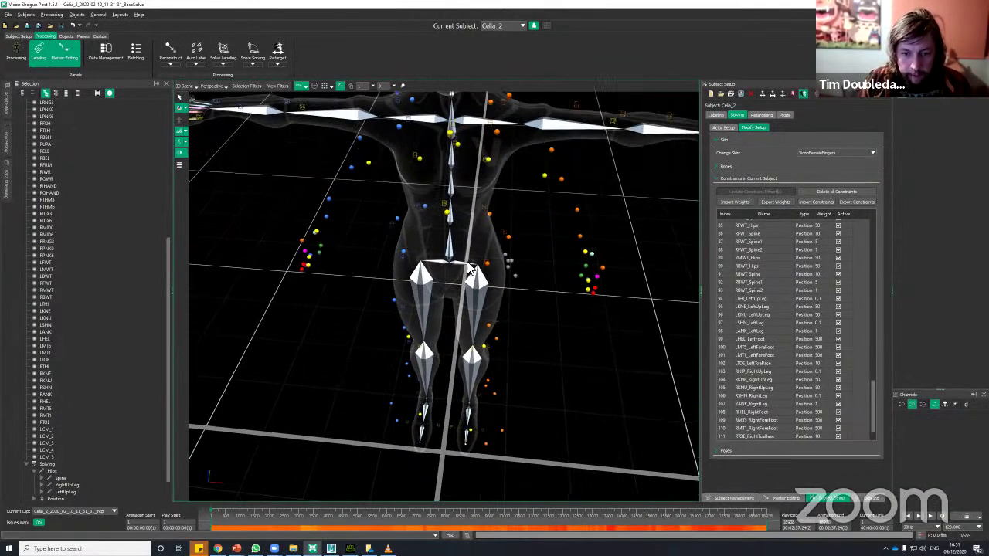
Select the Hips bone and rotate it about its Z axis to about -7.2 degrees
click(471, 270)
drag(559, 301, 492, 282)
alt+drag(568, 352, 578, 325)
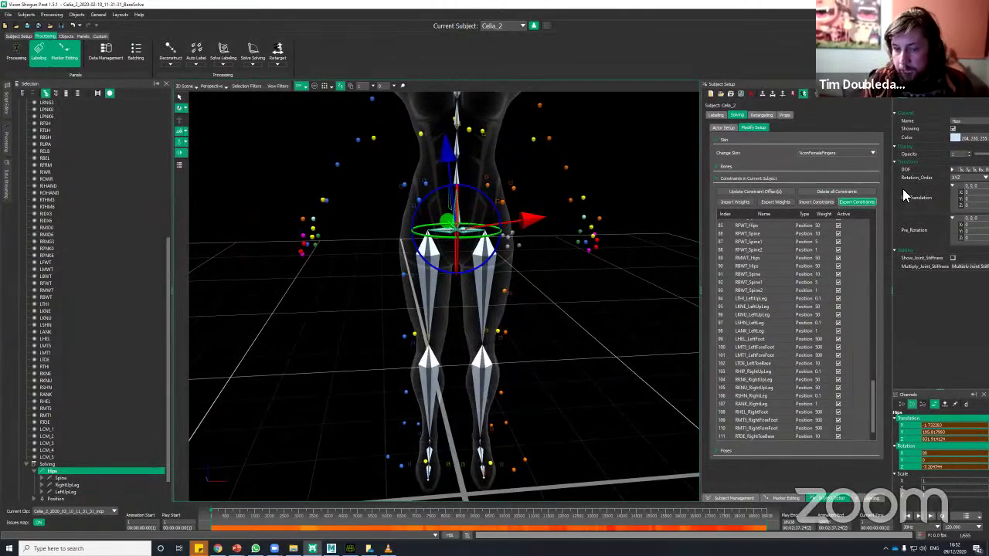
drag(636, 343, 567, 334)
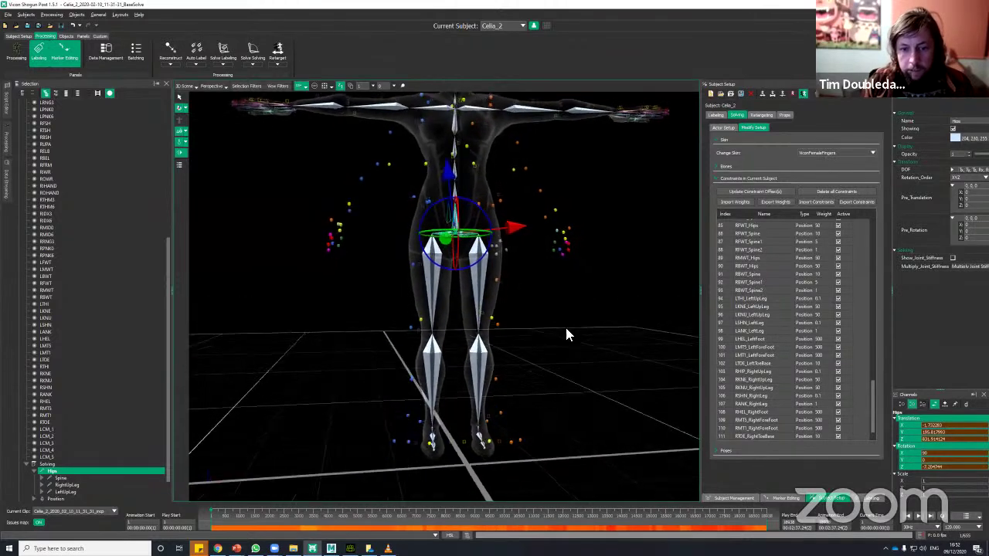
drag(565, 293, 545, 291)
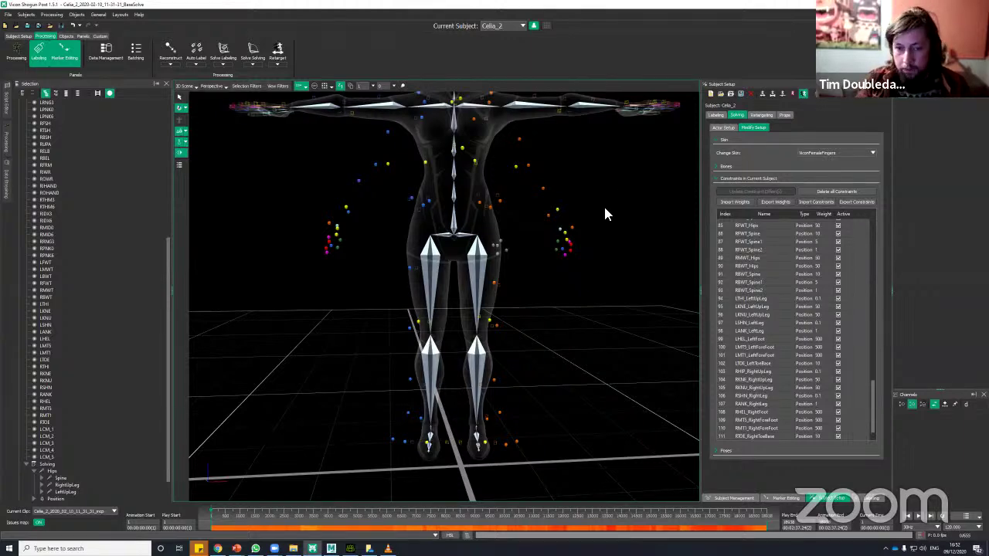
Select the LeftLeg bone and examine both lower legs against the markers from the side
alt+right_drag(598, 210, 605, 247)
alt+drag(605, 247, 601, 250)
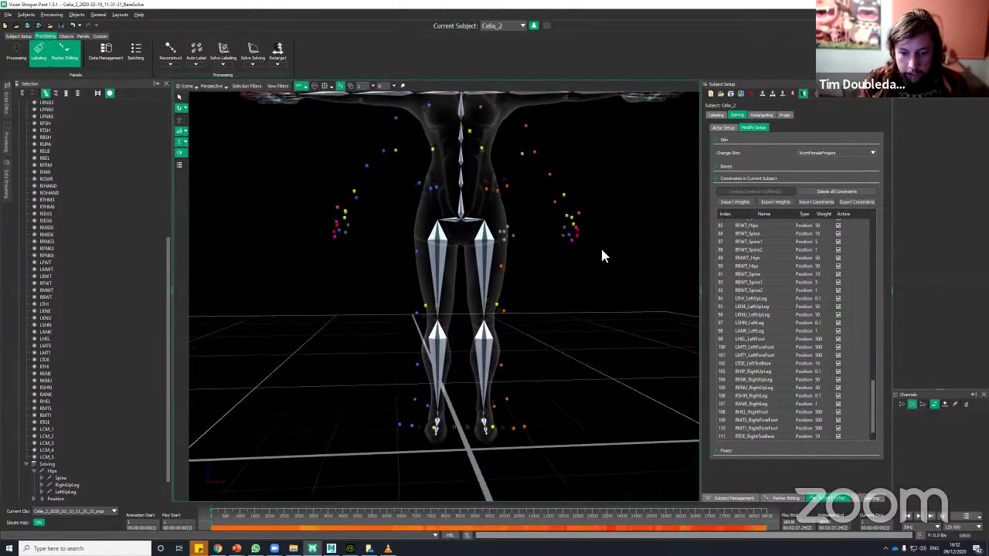
alt+right_drag(602, 250, 550, 249)
alt+drag(549, 249, 583, 254)
alt+middle_drag(583, 254, 581, 212)
alt+drag(581, 211, 437, 320)
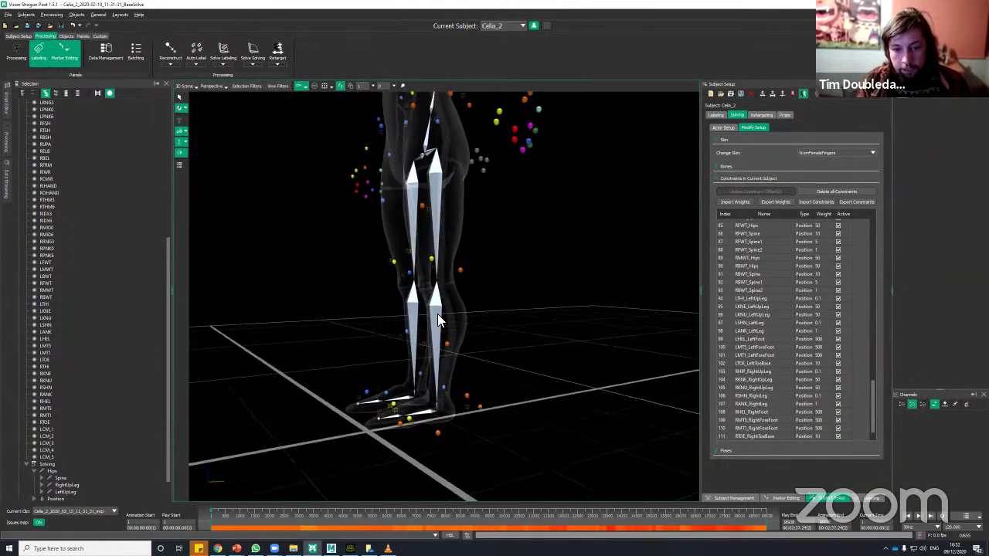
click(435, 329)
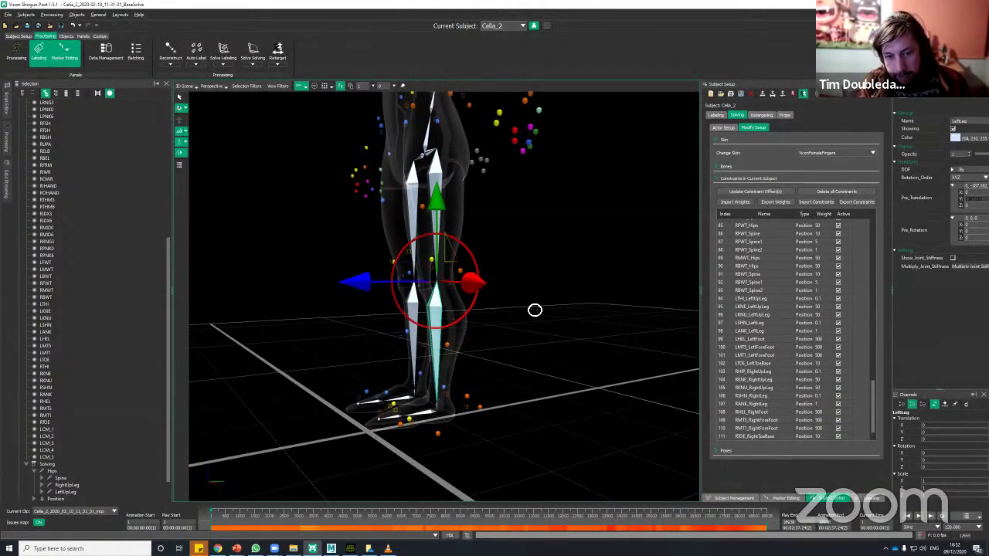
drag(535, 309, 525, 325)
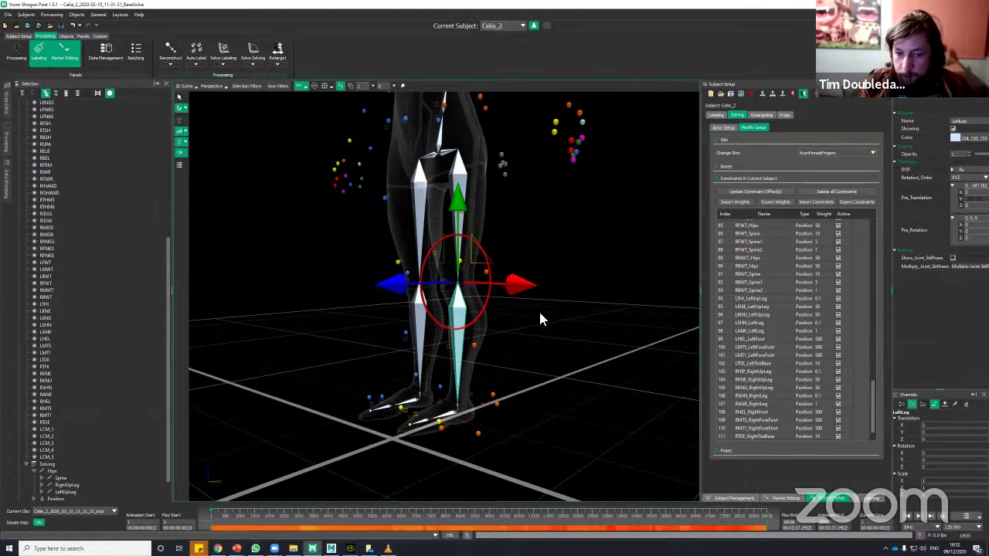
drag(517, 312, 505, 301)
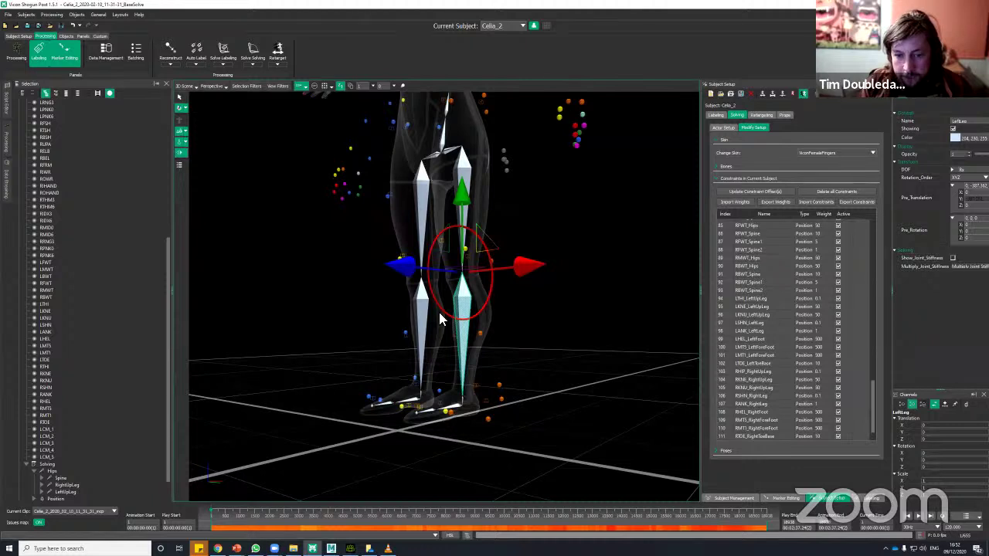
Rotate the LeftLeg bone about X, set its X rotation to 3, and clear the selection
click(424, 319)
click(531, 299)
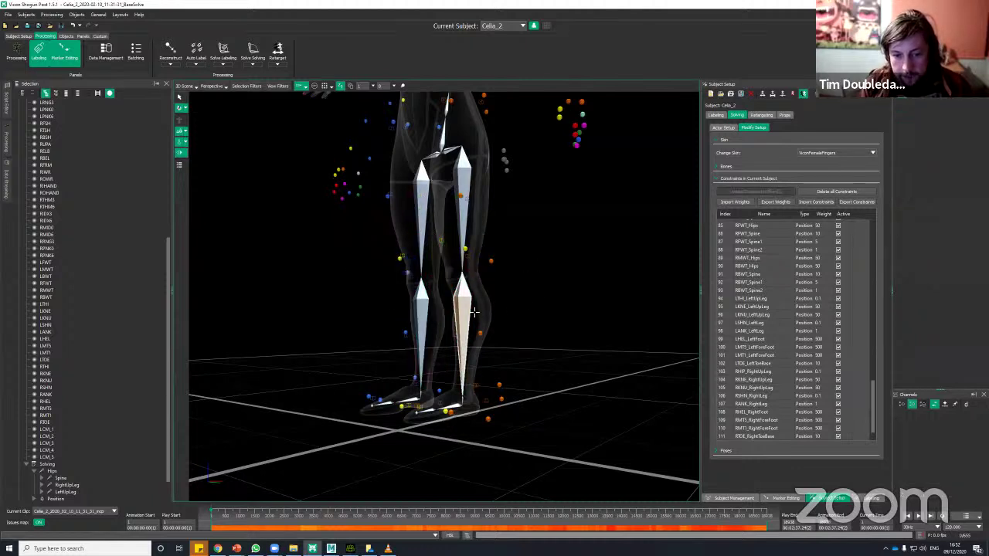
click(462, 347)
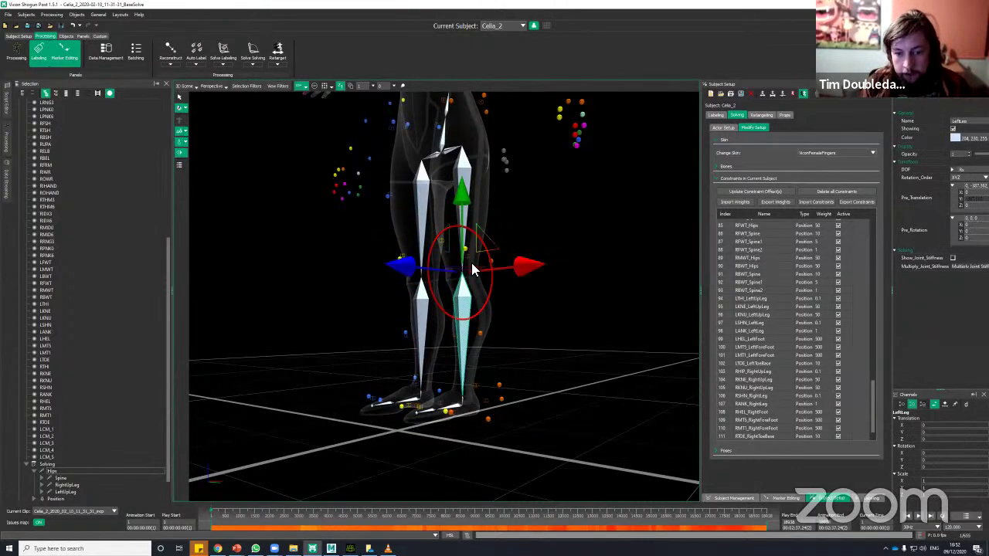
drag(495, 296, 488, 308)
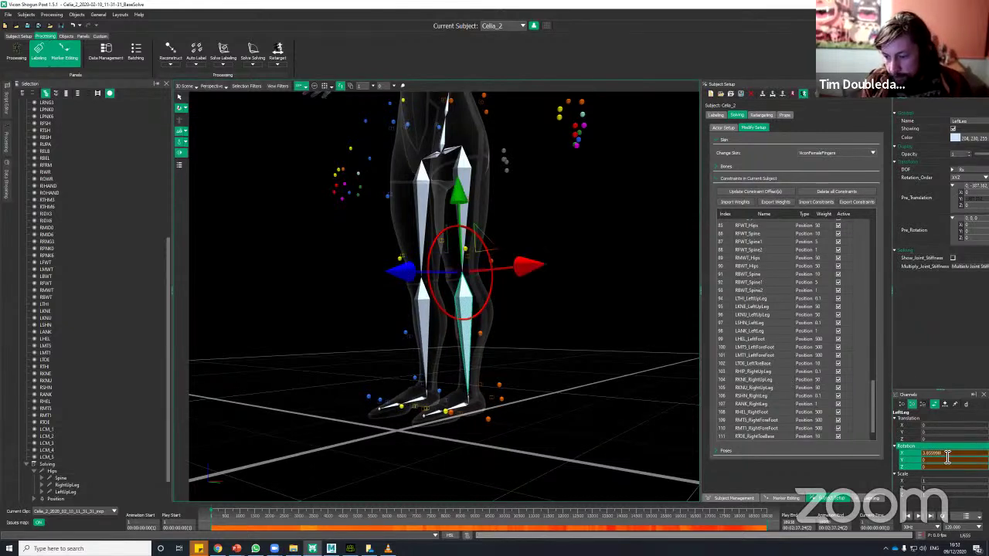
drag(947, 453, 890, 450)
text(3)
key(Return)
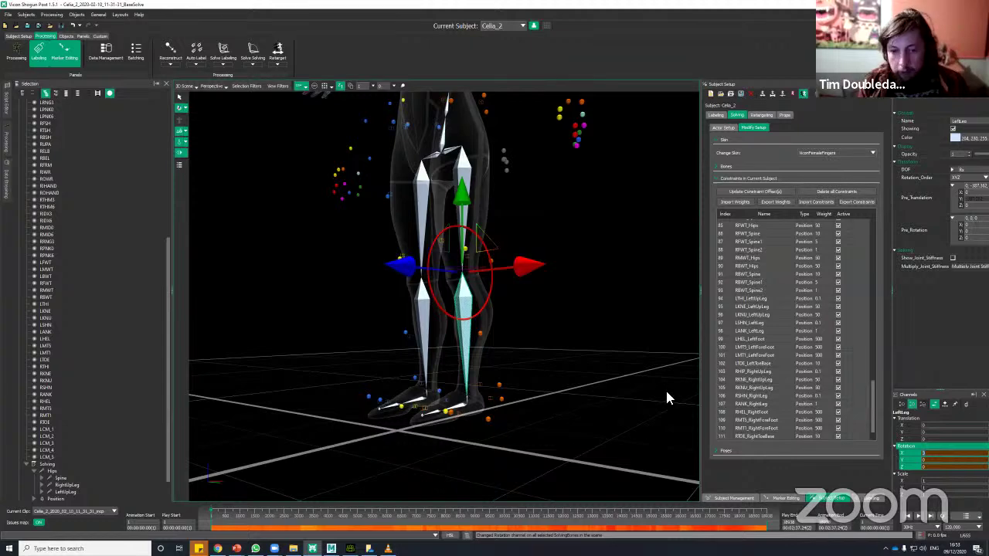
alt+drag(533, 379, 615, 372)
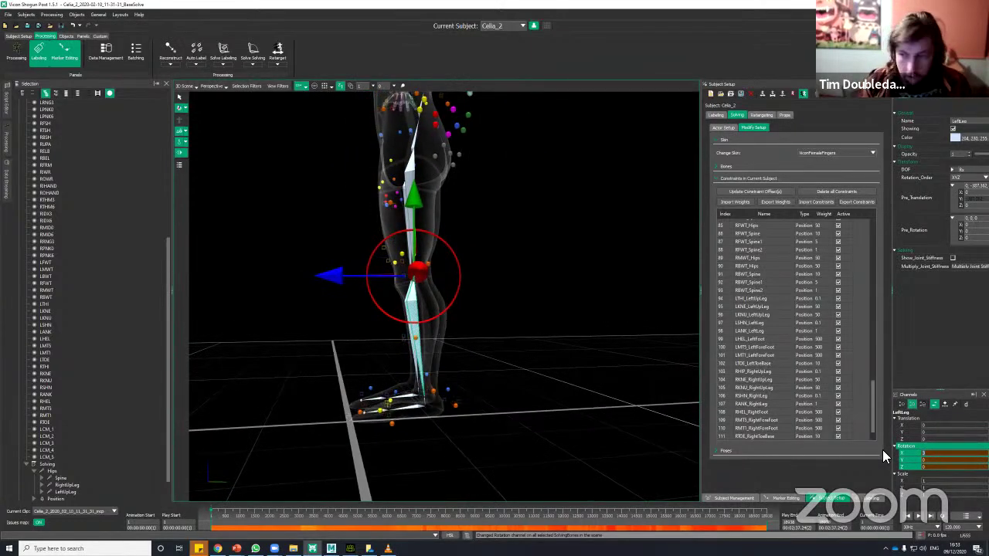
click(545, 309)
alt+drag(545, 308, 508, 302)
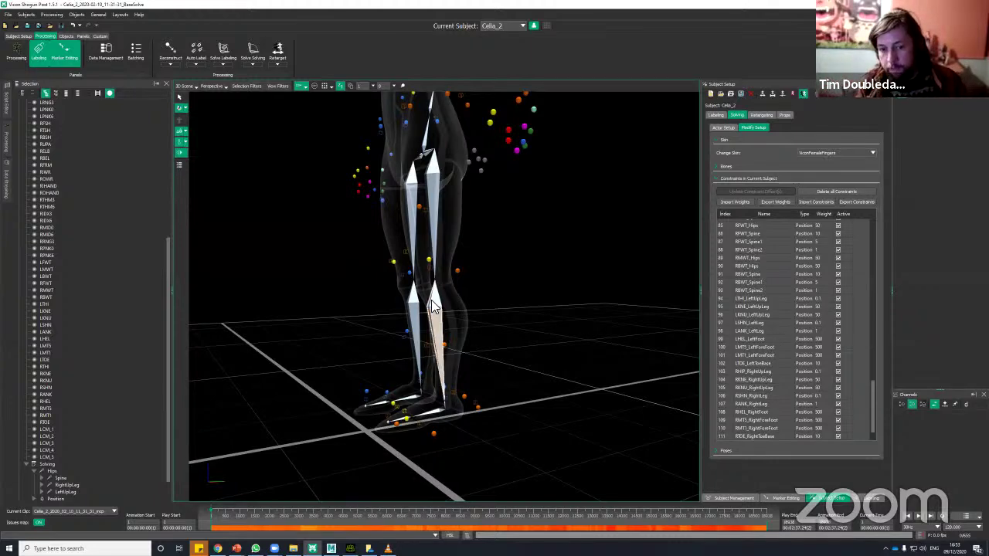
Rotate the LeftUpLeg bone outward, about 5.66 degrees about Z, to line the leg up with its markers, and clear the selection
alt+drag(488, 301, 496, 250)
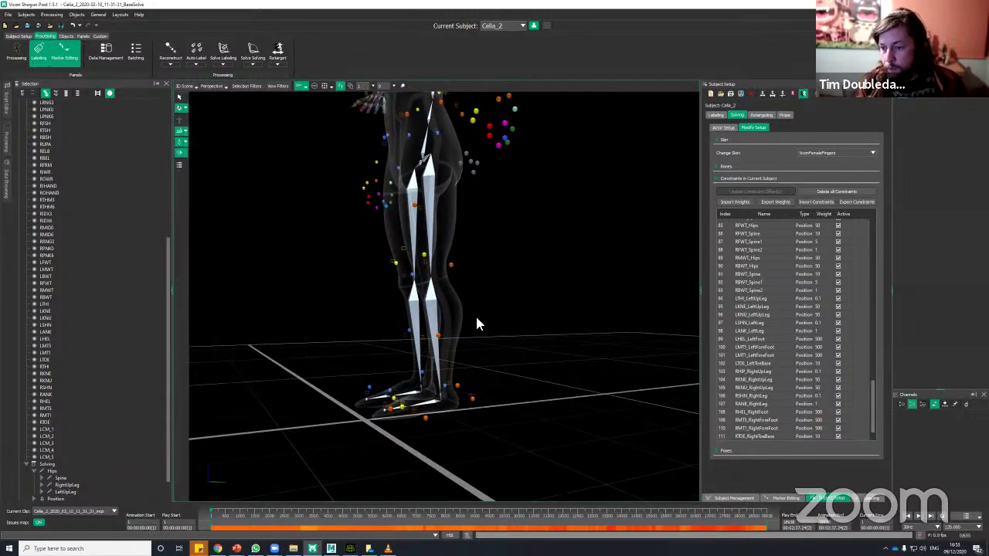
alt+drag(497, 294, 492, 293)
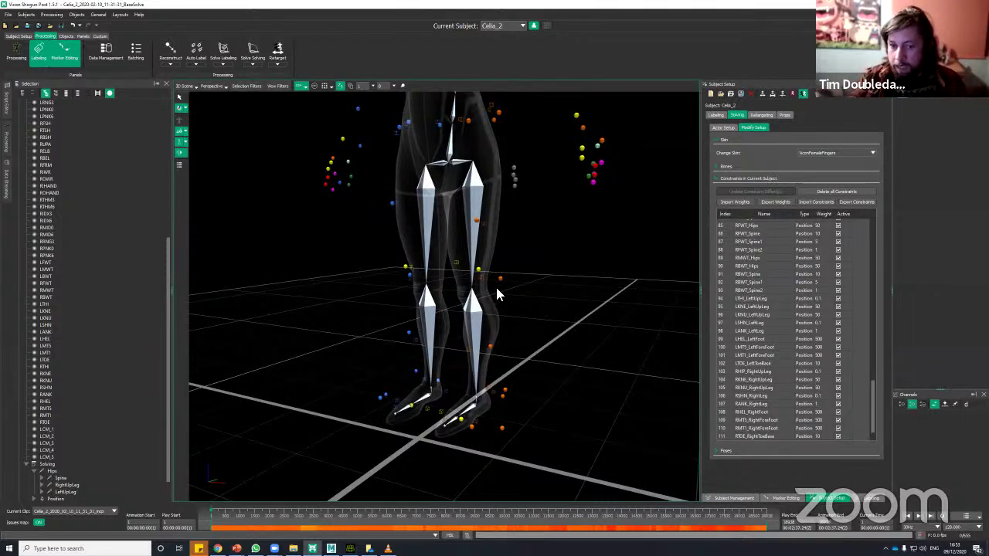
alt+drag(496, 311, 556, 269)
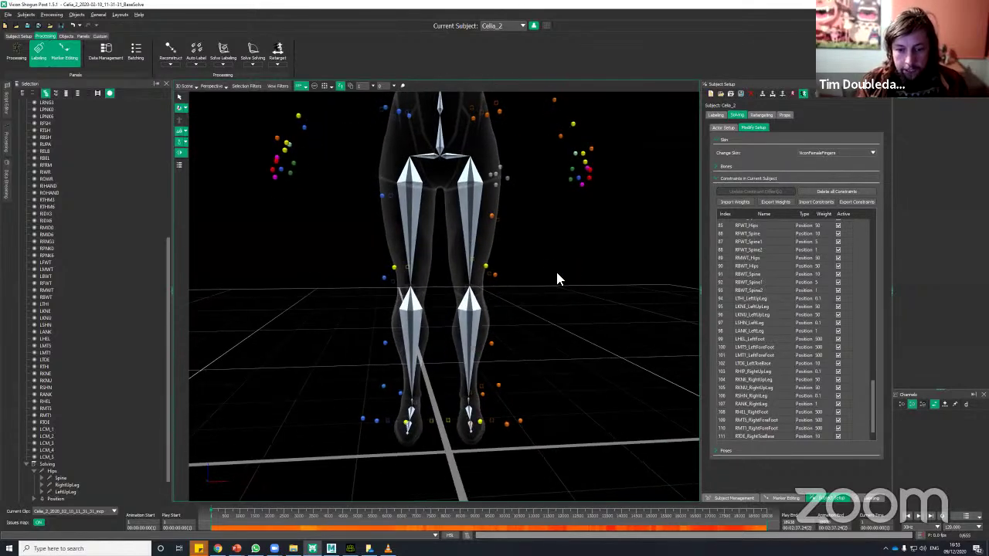
alt+drag(473, 206, 412, 421)
click(469, 202)
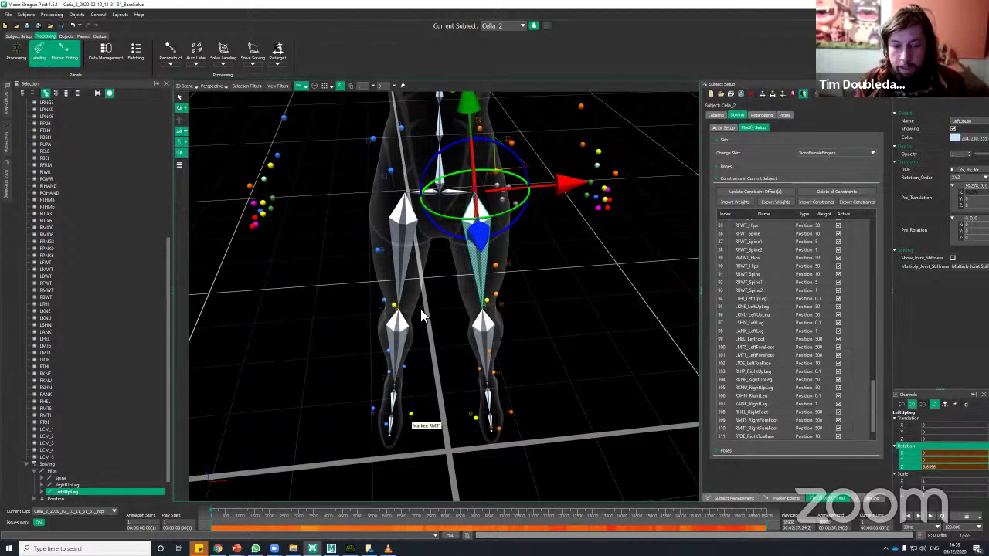
alt+drag(569, 338, 426, 375)
alt+drag(414, 416, 484, 309)
alt+drag(532, 278, 532, 253)
click(569, 321)
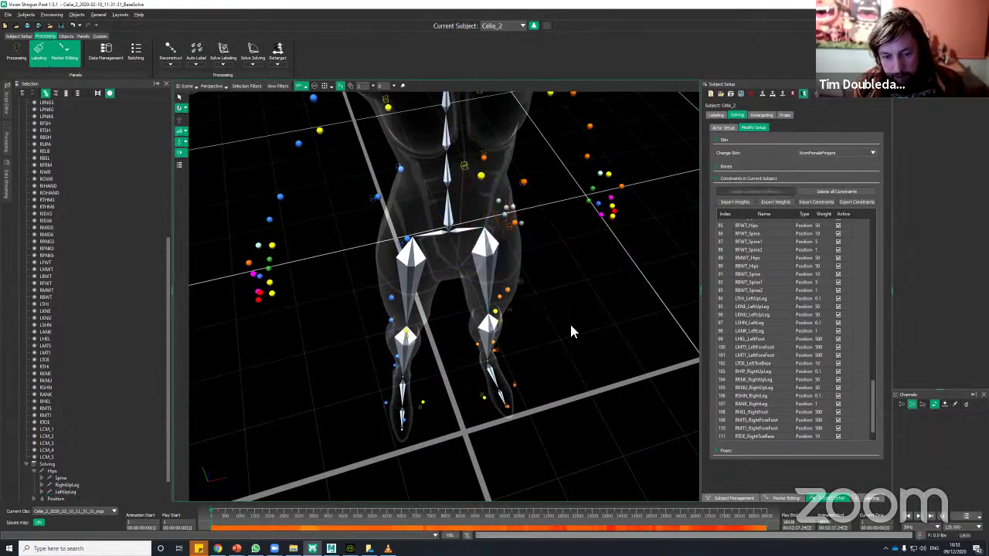
Select the LeftForeFoot bone, start moving it along its Y axis, and agree to remove all solving parameterization from the subject
alt+drag(570, 324, 574, 283)
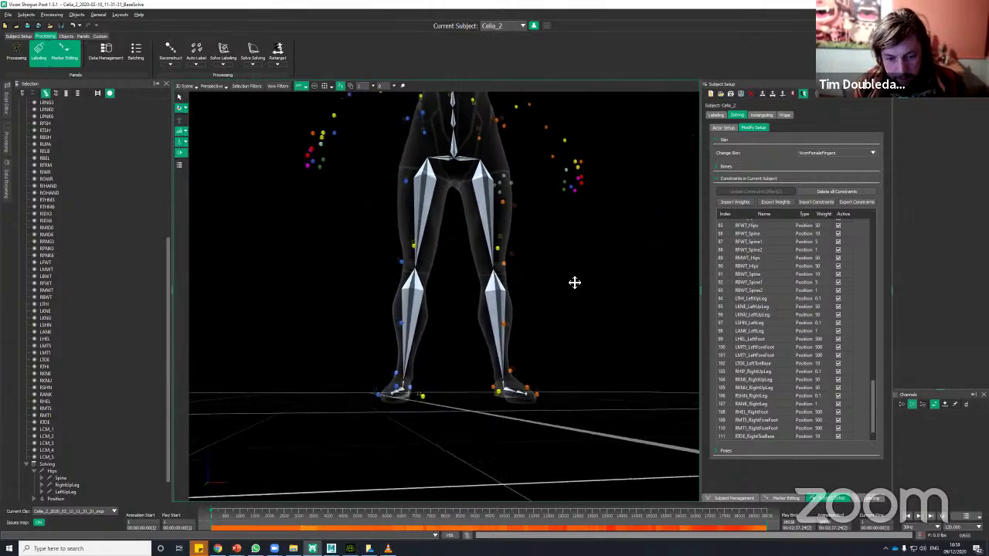
alt+middle_drag(574, 283, 579, 258)
alt+drag(579, 264, 564, 268)
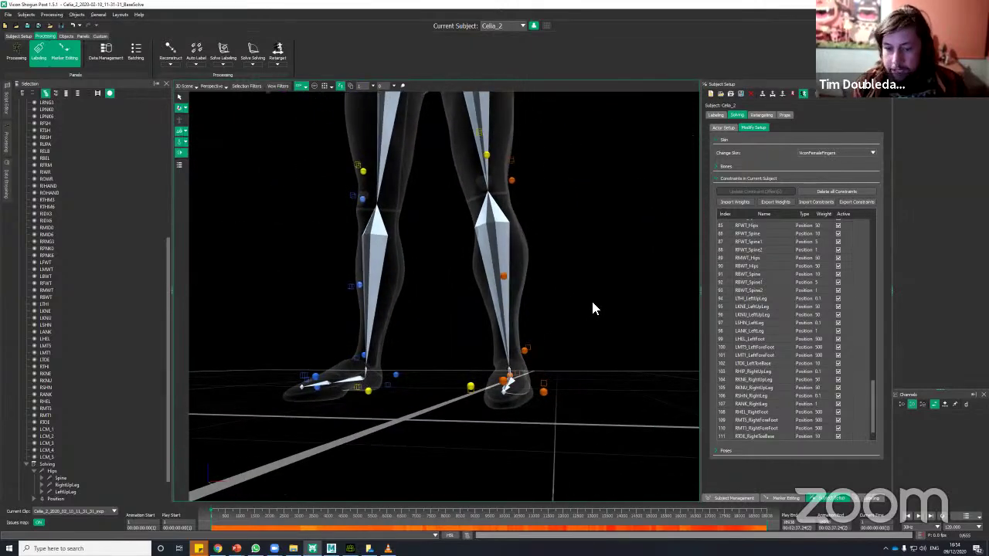
alt+drag(591, 309, 468, 394)
click(469, 394)
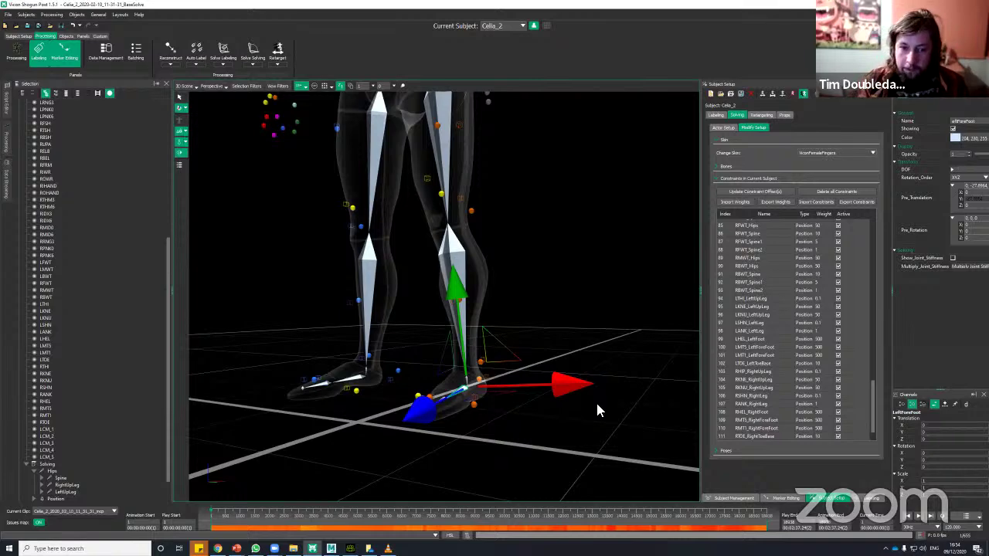
alt+drag(603, 355, 486, 301)
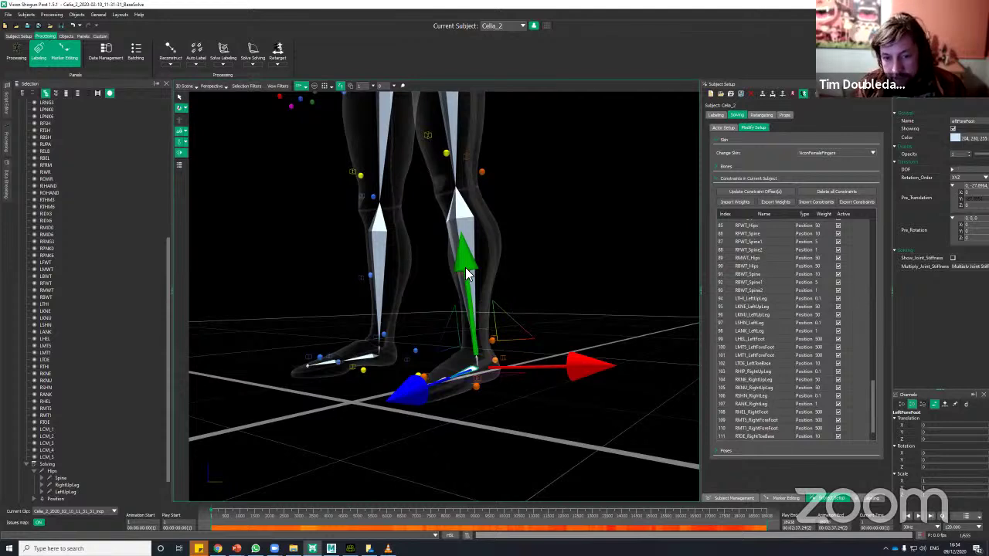
click(467, 277)
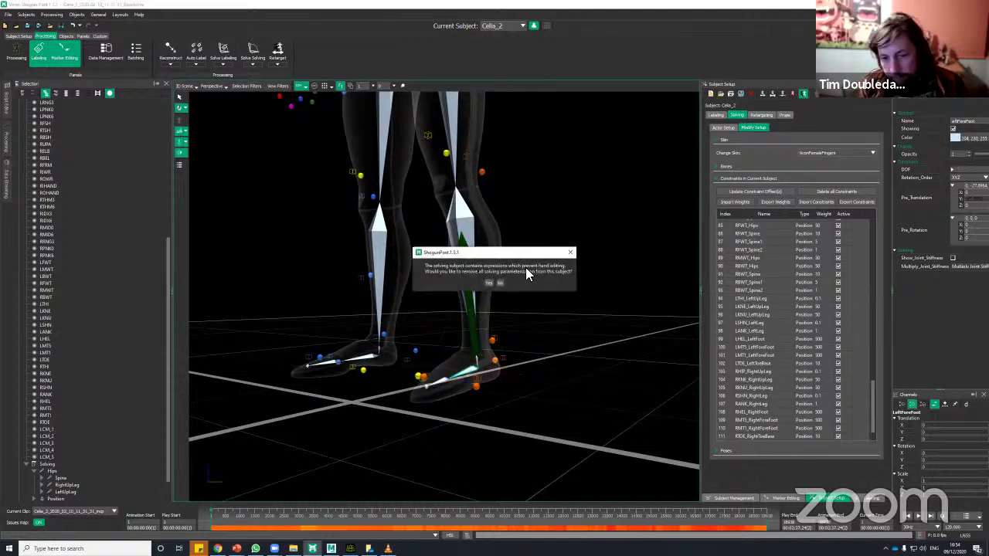
drag(516, 257, 593, 176)
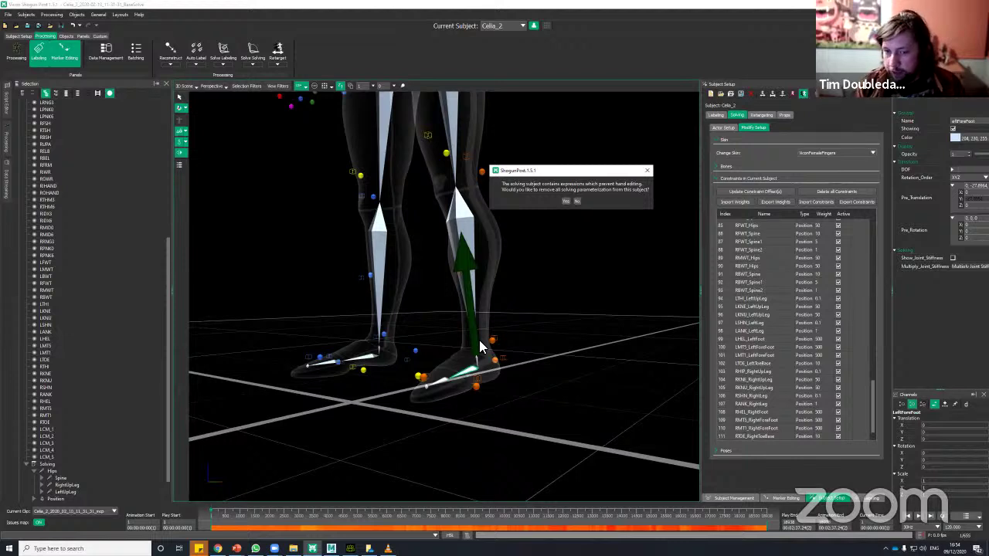
click(567, 201)
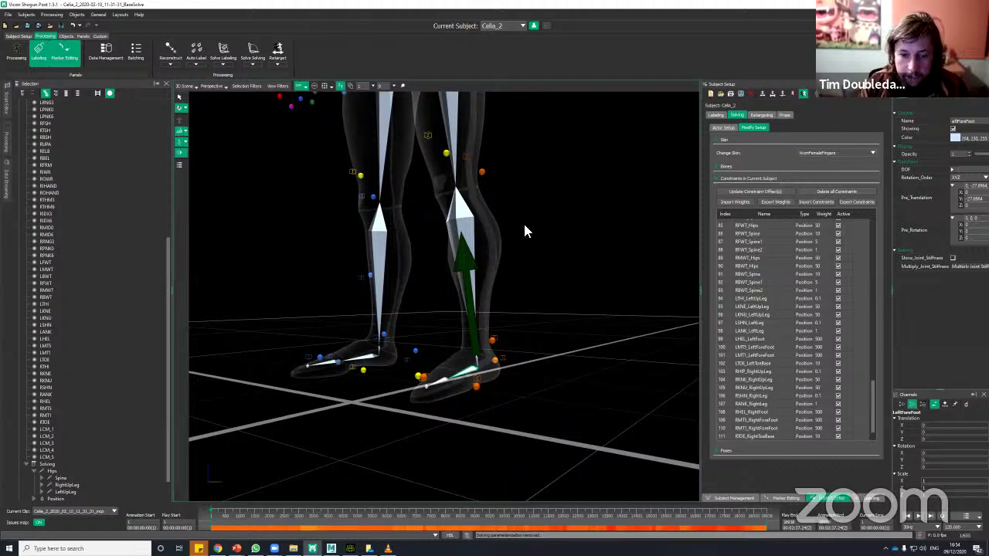
Lower the LeftForeFoot bone along its Y axis to suit the foot markers and clear the selection
alt+drag(528, 268, 575, 292)
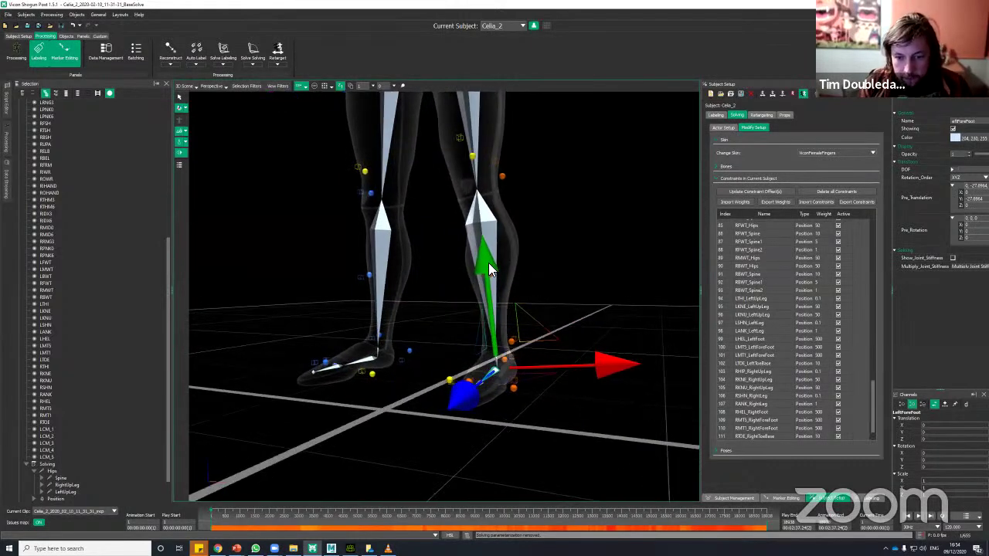
drag(489, 264, 486, 269)
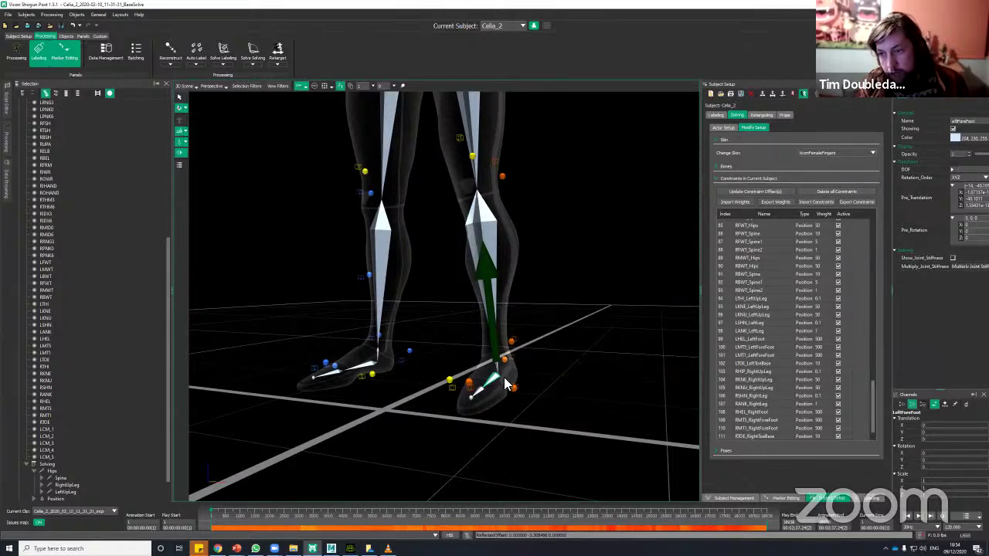
alt+drag(505, 378, 420, 306)
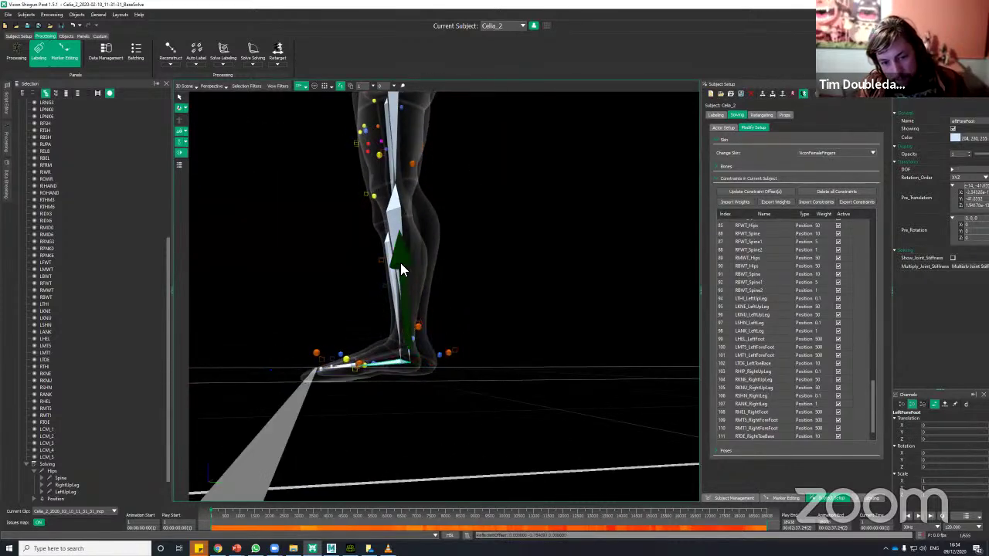
alt+drag(554, 331, 468, 358)
click(512, 336)
Select the LeftFoot bone, compare the ankle with its markers from the side, and clear the selection
click(450, 368)
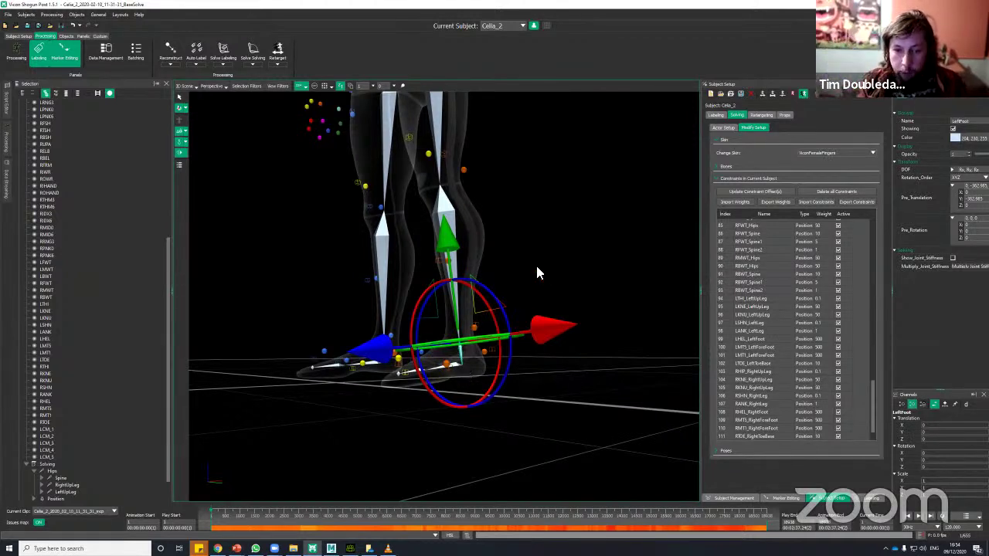
alt+drag(536, 271, 514, 315)
alt+right_drag(514, 316, 509, 295)
click(508, 295)
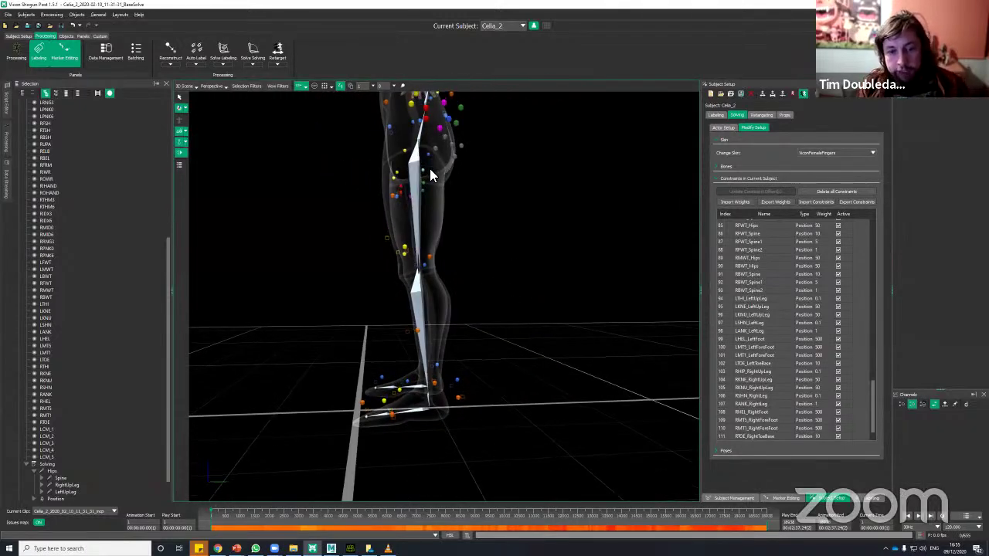
Examine how the hip, knee and foot bones of both legs line up with the markers from the front and side
alt+drag(479, 220, 467, 142)
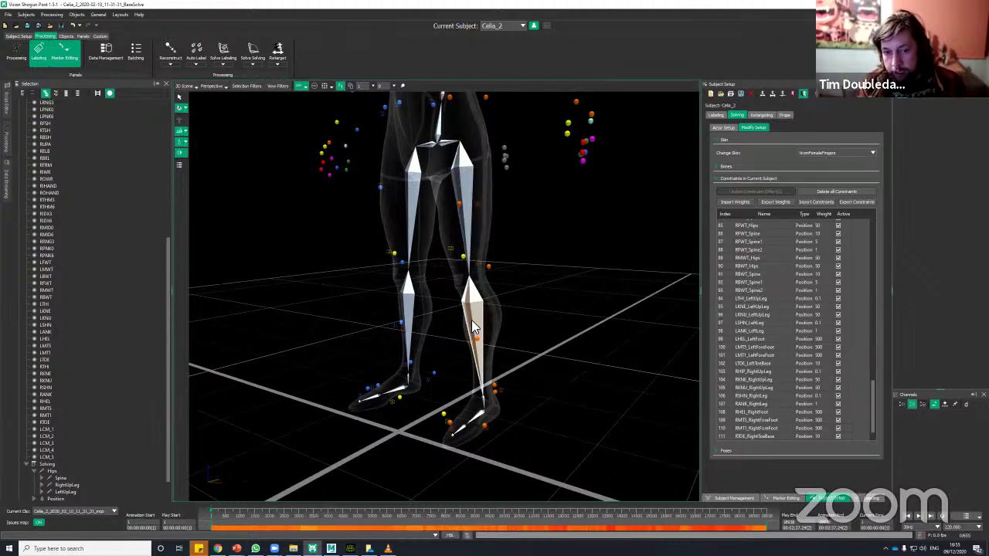
alt+drag(513, 316, 501, 315)
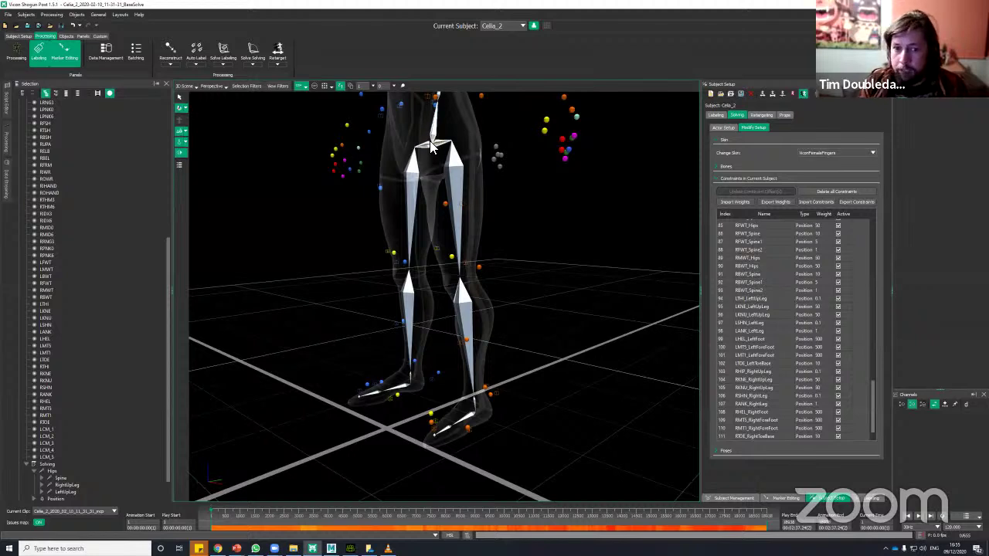
alt+drag(546, 190, 444, 186)
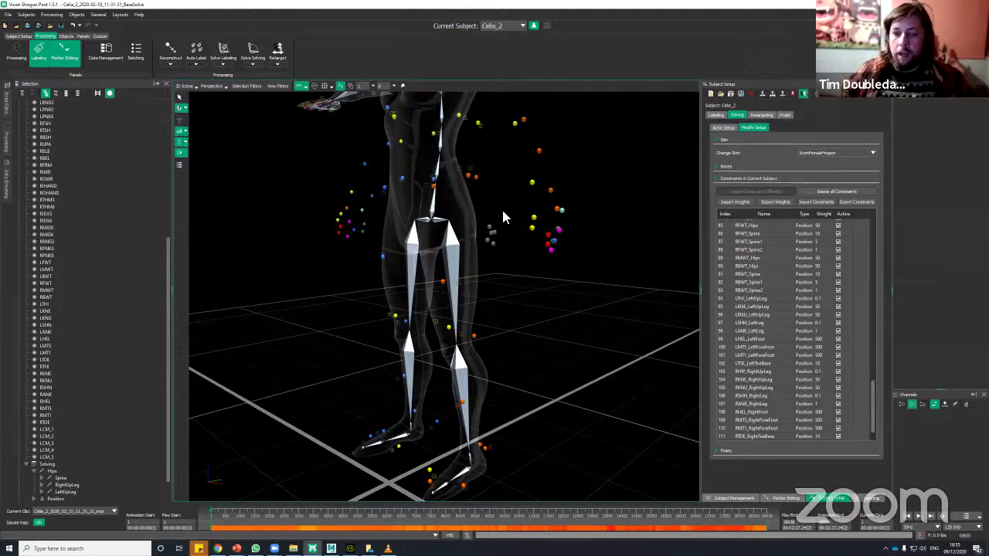
mouse_move(532, 293)
alt+mouse_down()
mouse_move(522, 282)
mouse_move(456, 280)
mouse_move(520, 274)
mouse_move(504, 262)
mouse_move(546, 283)
alt+mouse_up()
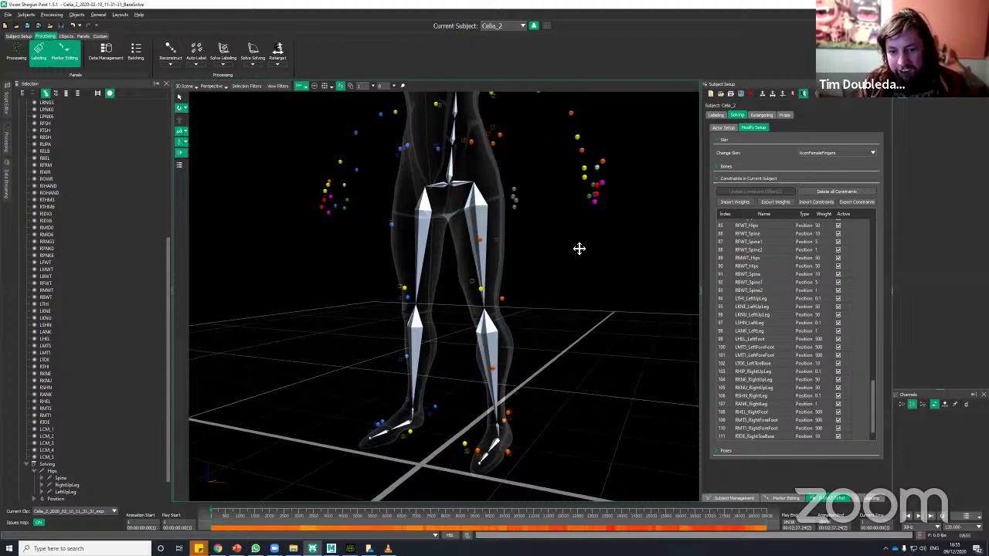
alt+drag(579, 248, 590, 248)
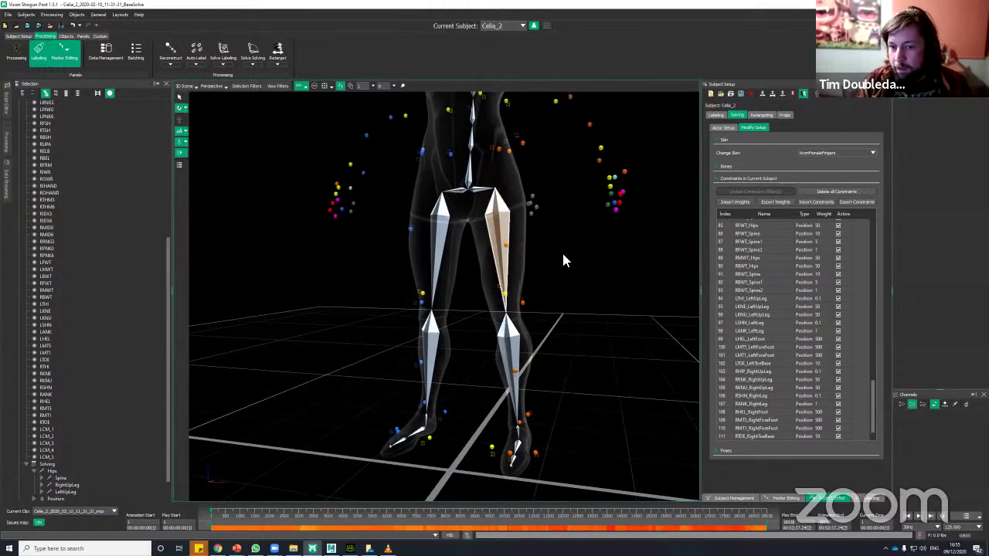
alt+middle_drag(595, 256, 585, 246)
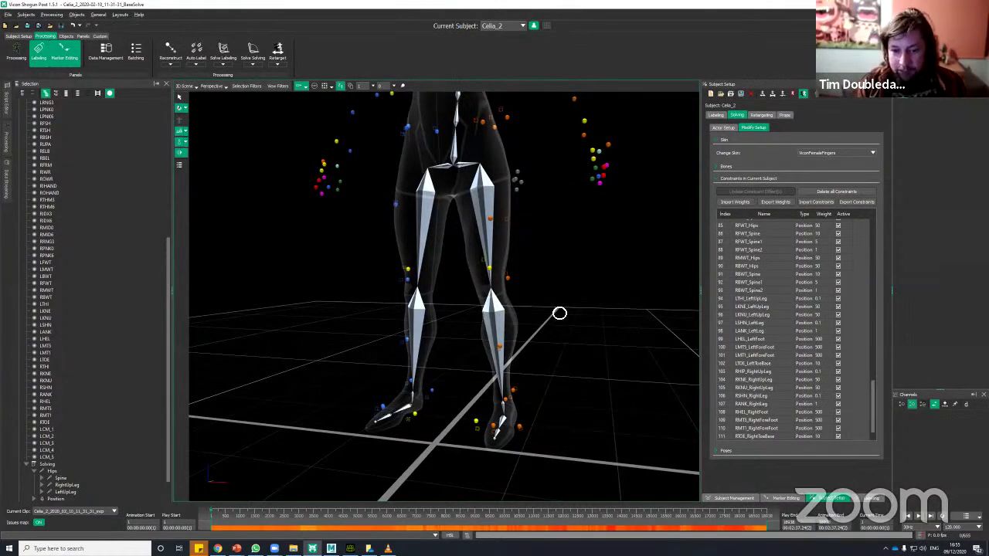
alt+drag(558, 311, 489, 287)
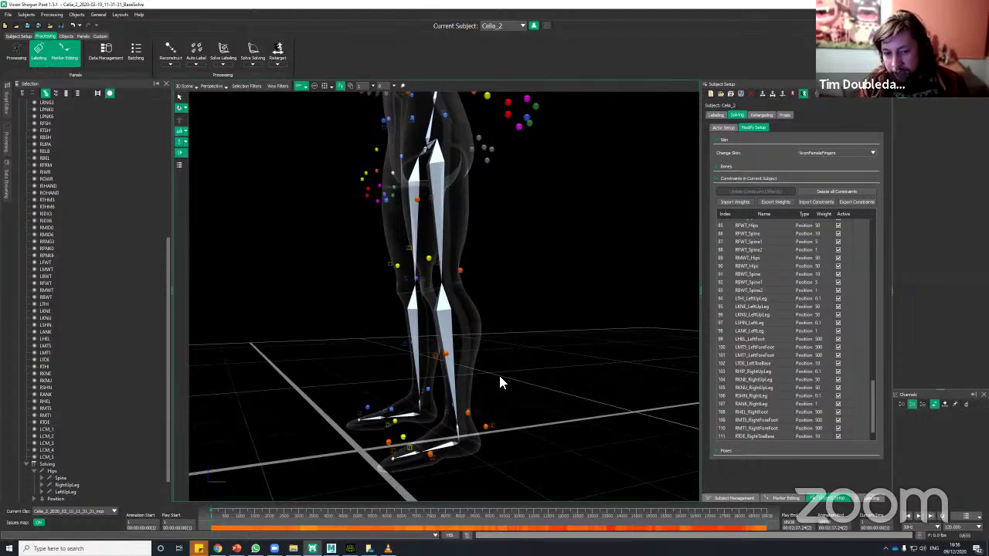
alt+drag(501, 381, 483, 402)
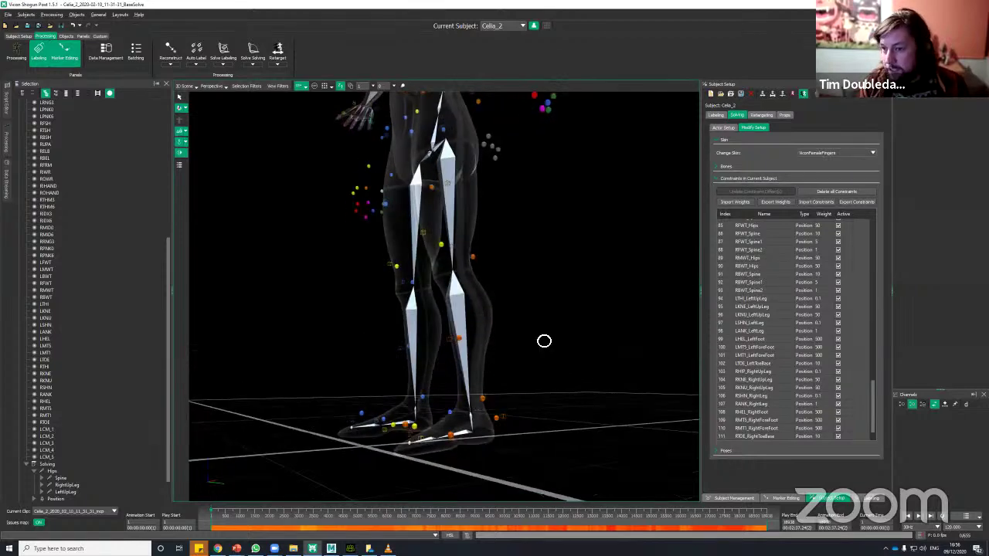
alt+drag(544, 340, 546, 345)
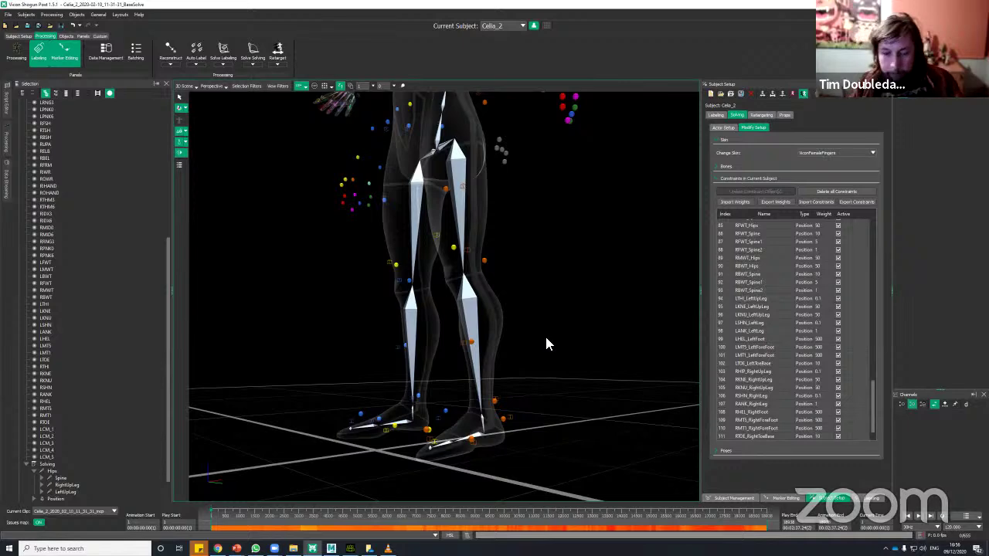
Move the LeftLeg bone along its Y axis to a pre-translation Y of about -359 and clear the selection
alt+drag(594, 405, 543, 289)
click(467, 354)
alt+drag(421, 235, 447, 225)
alt+drag(551, 268, 424, 303)
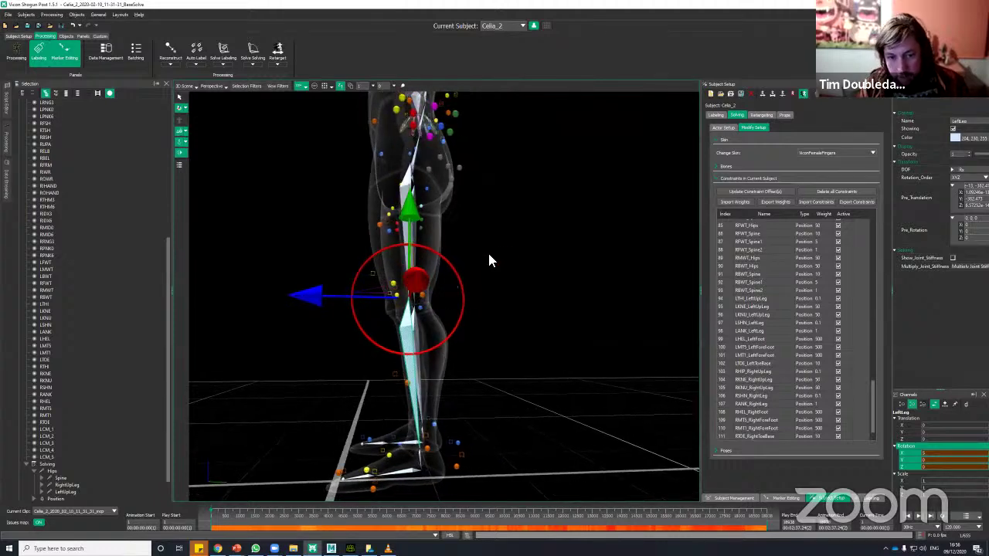
alt+drag(489, 260, 515, 332)
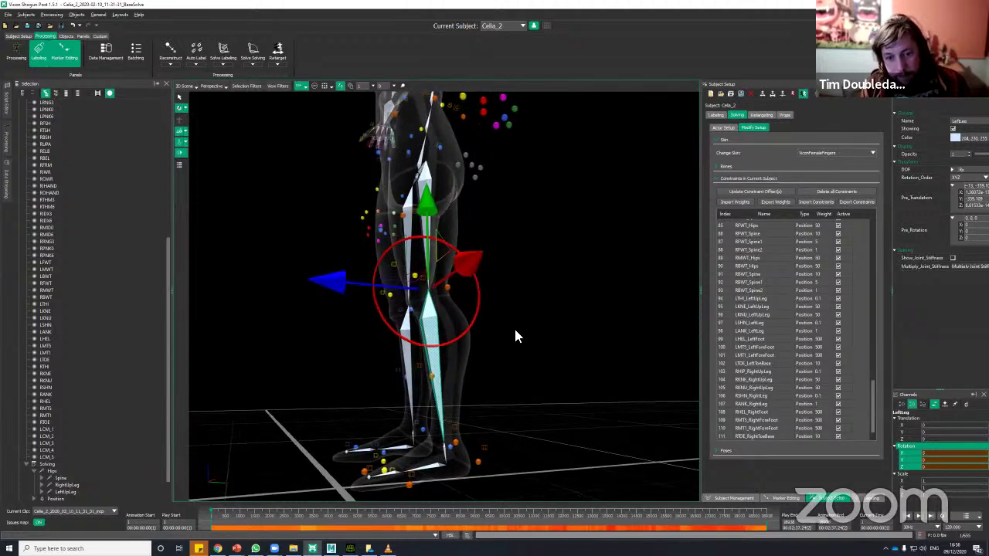
click(514, 331)
Lower the LeftForeFoot bone along its Y axis to a pre-translation Y of about -73 and clear the selection
alt+drag(523, 418, 449, 424)
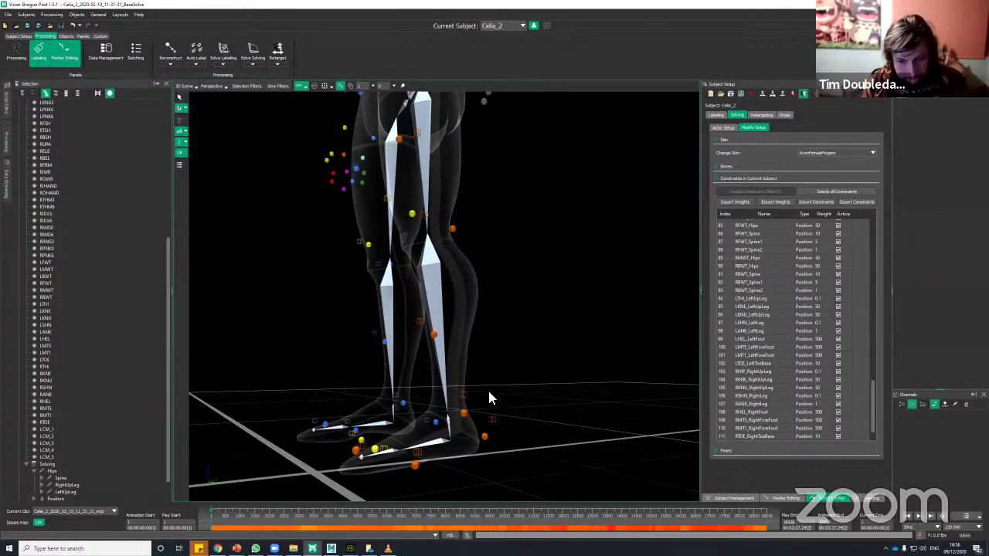
alt+drag(464, 413, 523, 391)
click(420, 413)
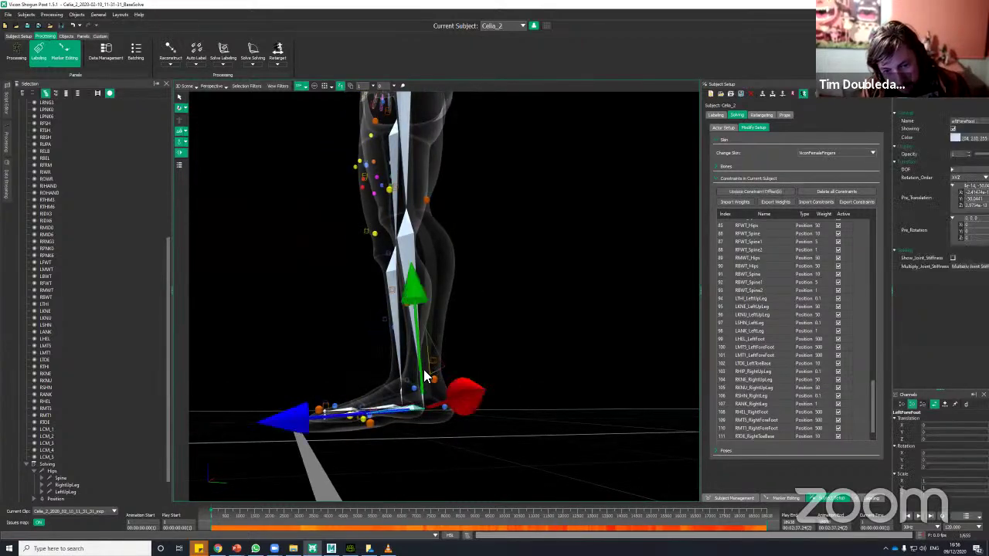
drag(418, 305, 418, 306)
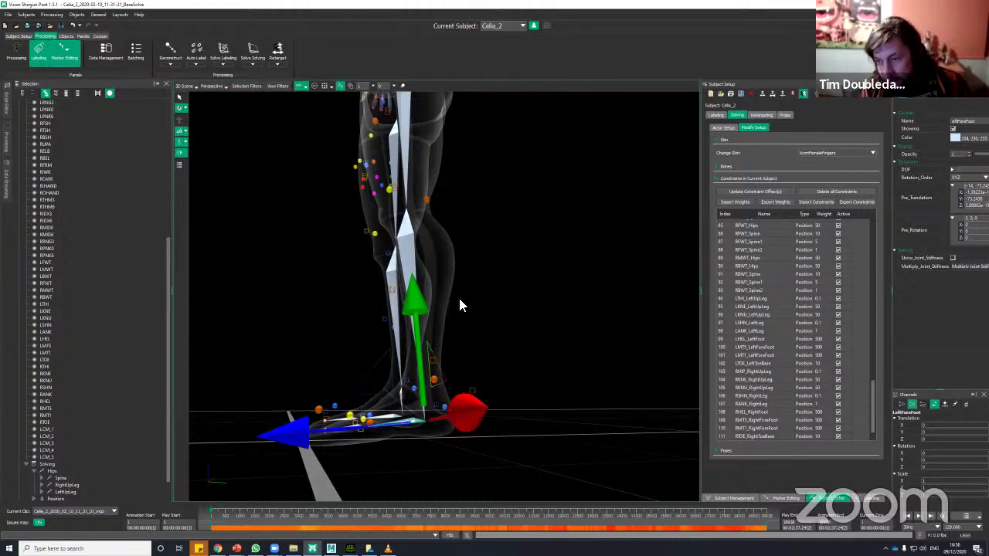
alt+right_drag(531, 324, 571, 351)
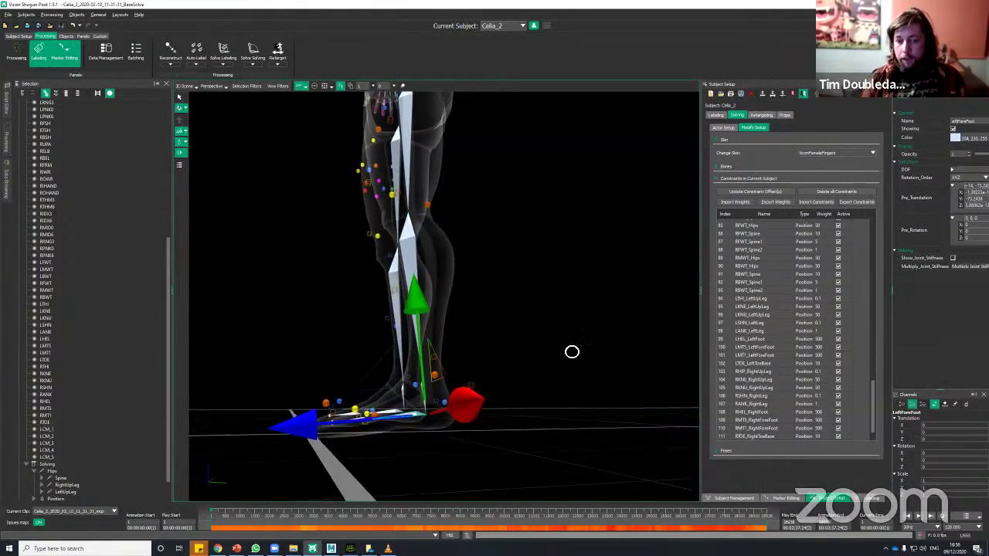
alt+drag(572, 351, 588, 349)
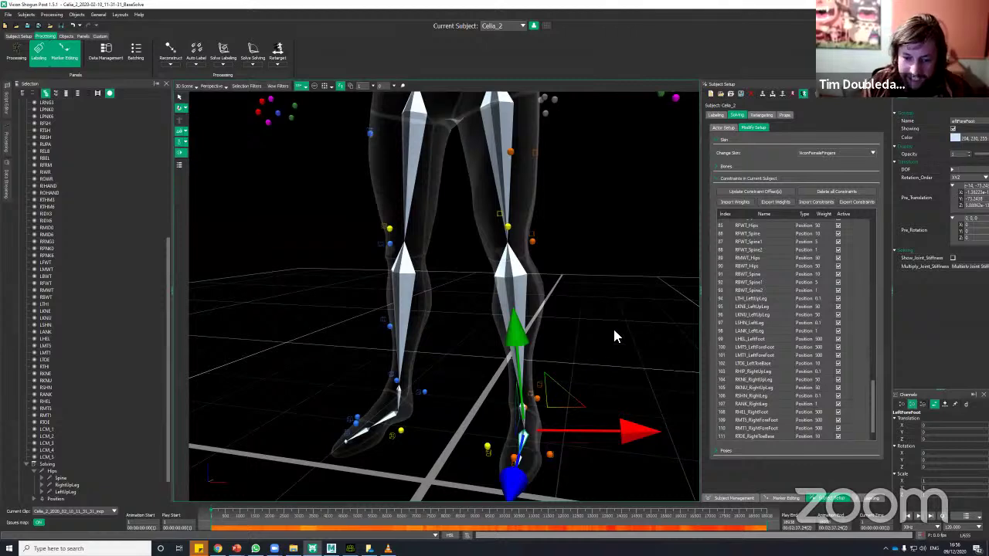
scroll(600, 330, down, 1)
alt+drag(595, 330, 610, 319)
click(610, 319)
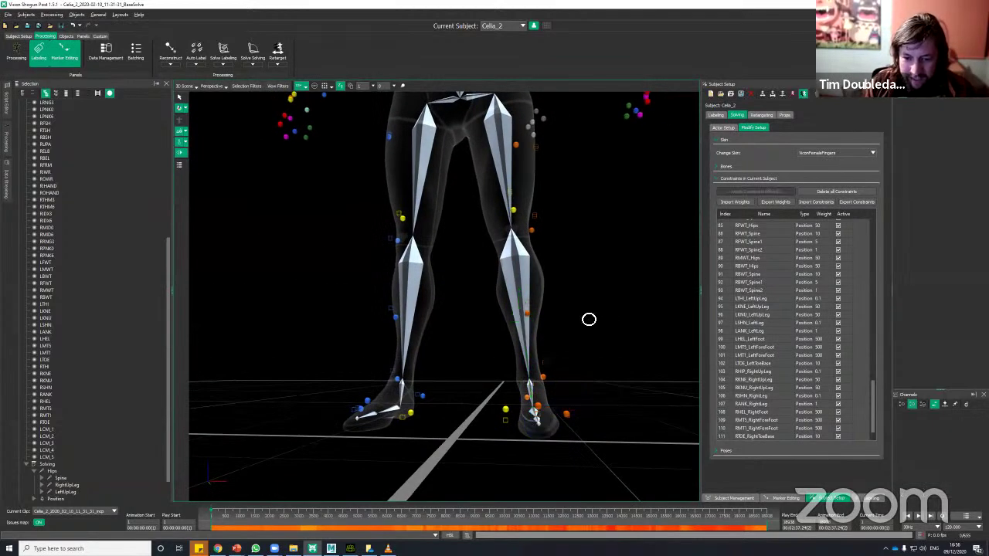
middle_drag(590, 320, 572, 387)
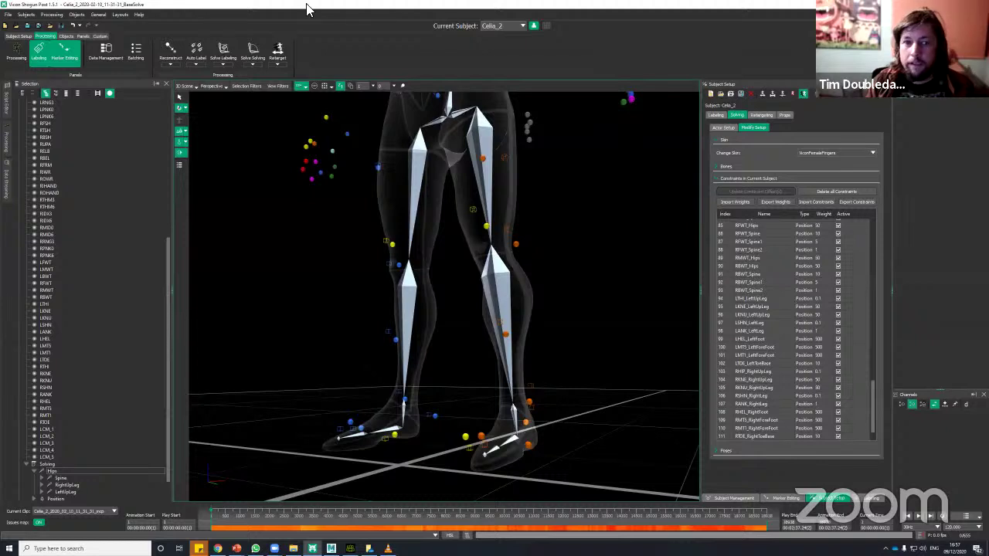
click(82, 37)
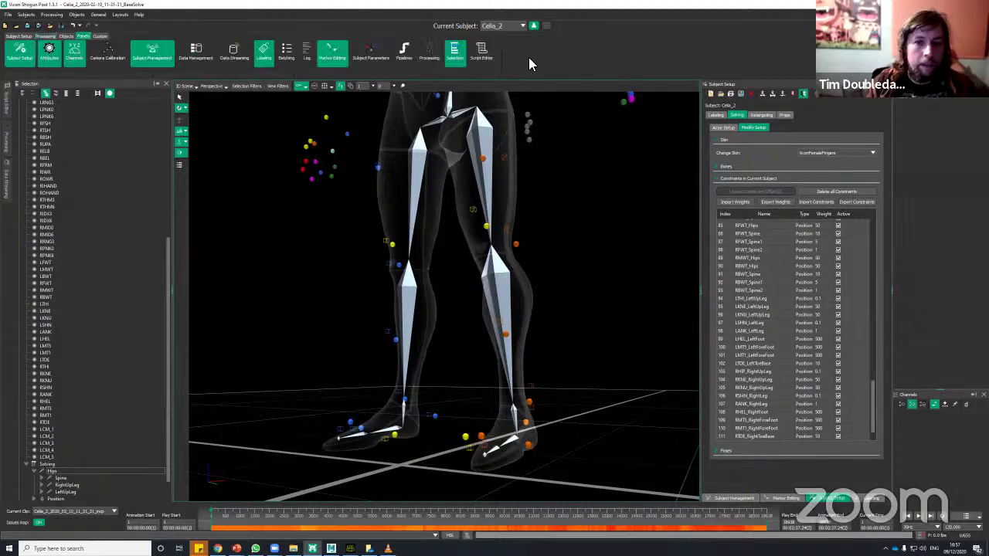
click(481, 52)
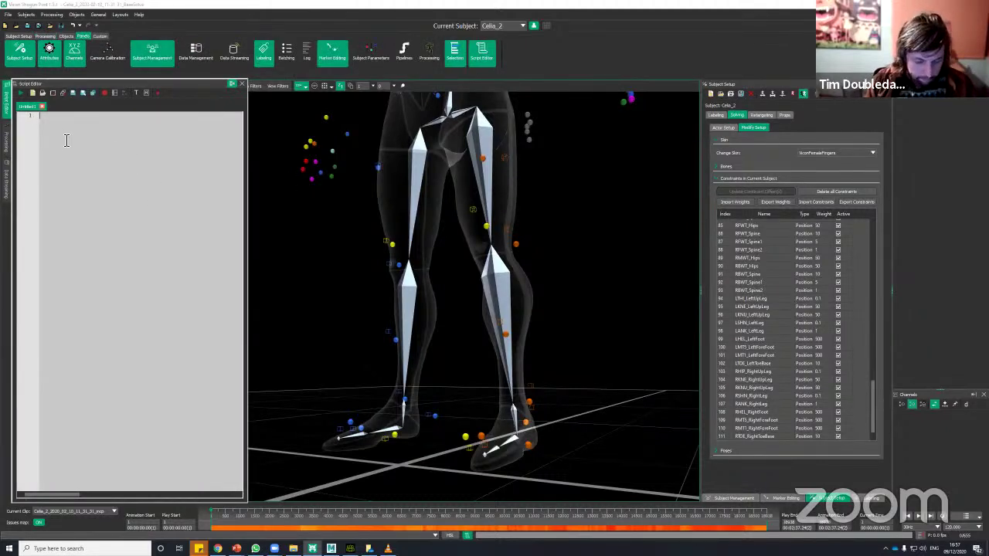
text(getD)
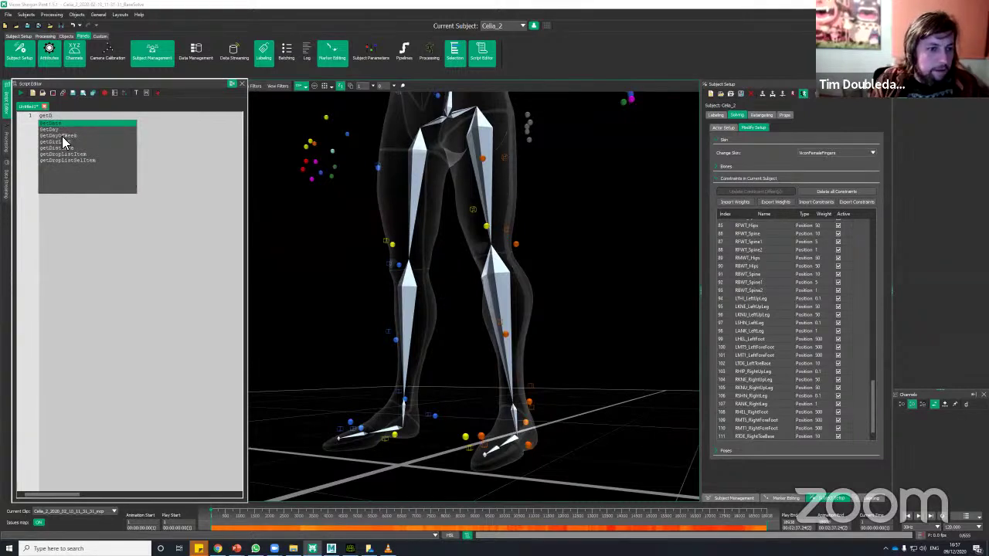
key(Down)
key(Down)
key(Down)
key(Down)
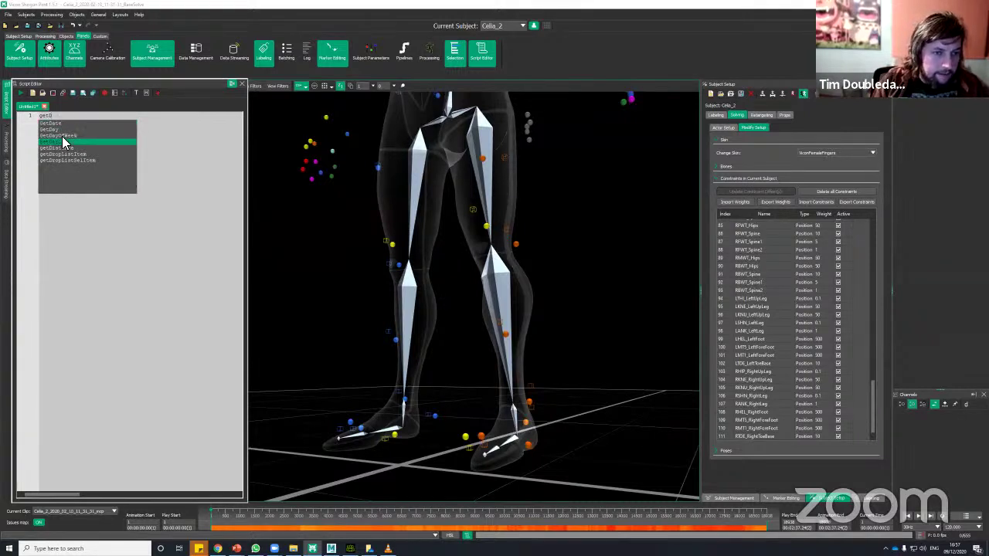
key(Return)
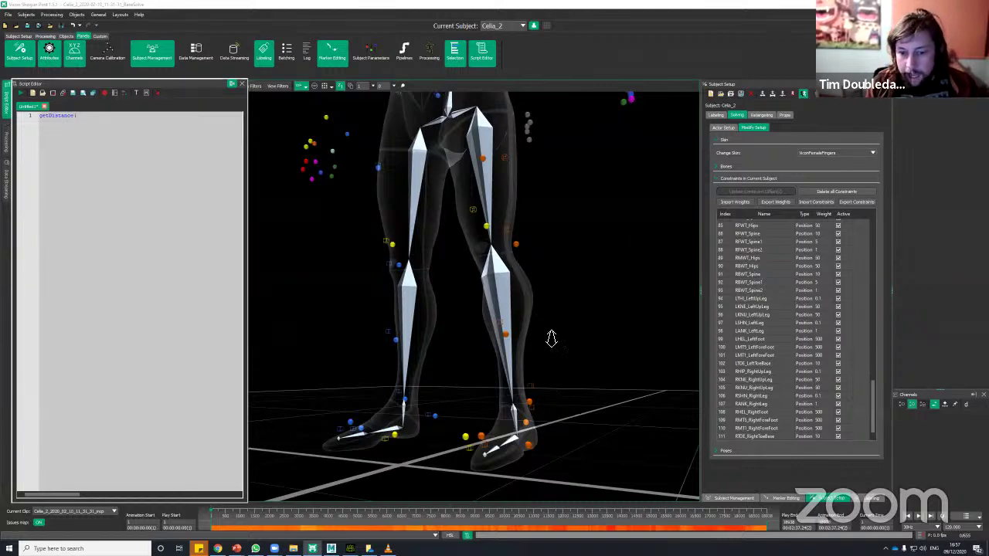
Examine the left leg's knee, ankle and hip joints against their markers from the side, and compare both legs from the front
alt+right_drag(551, 339, 553, 340)
alt+drag(554, 340, 494, 329)
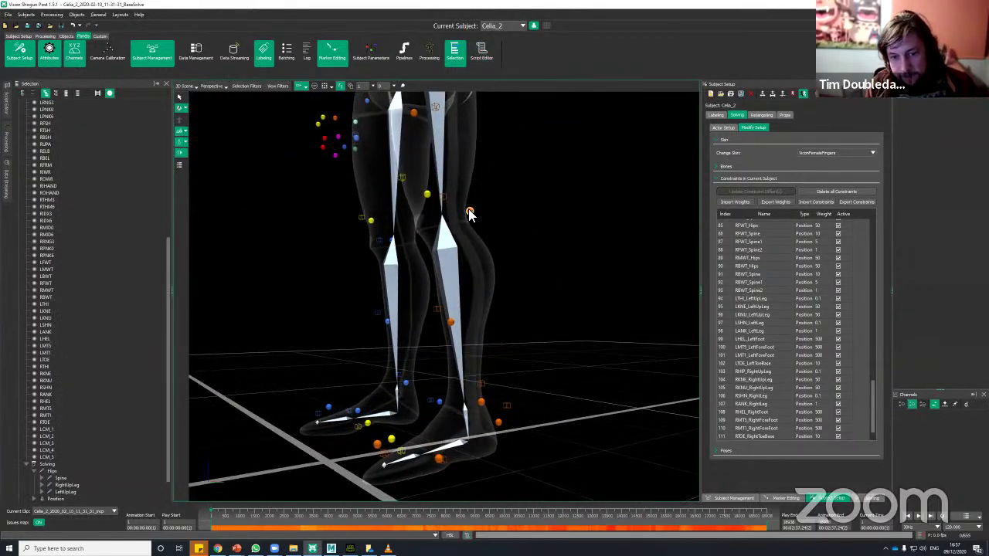
alt+drag(565, 320, 562, 358)
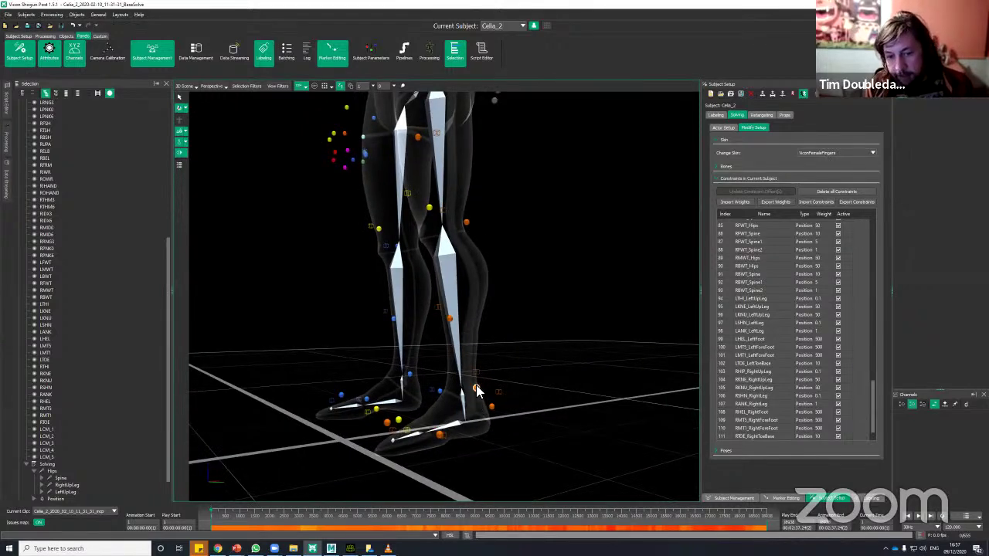
alt+drag(495, 314, 431, 203)
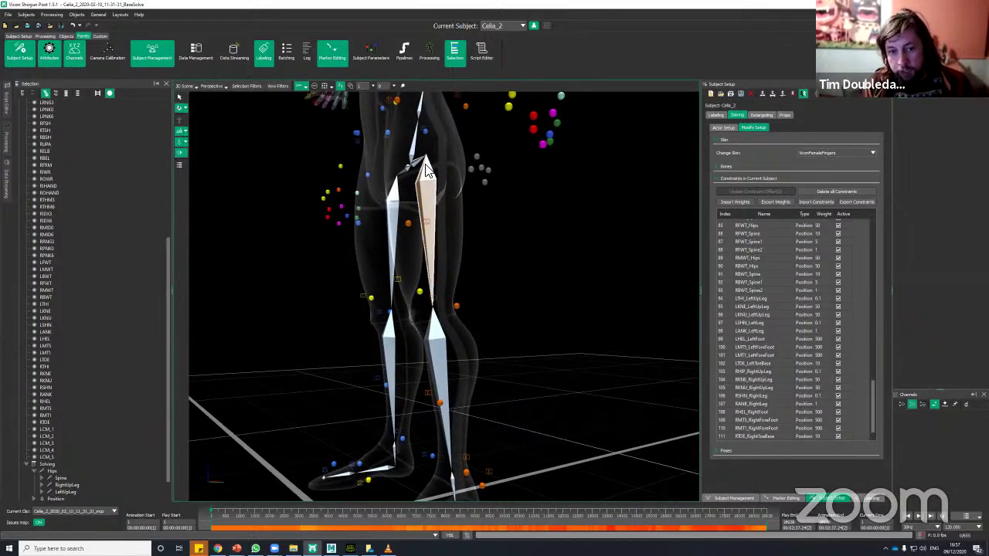
alt+drag(510, 263, 549, 305)
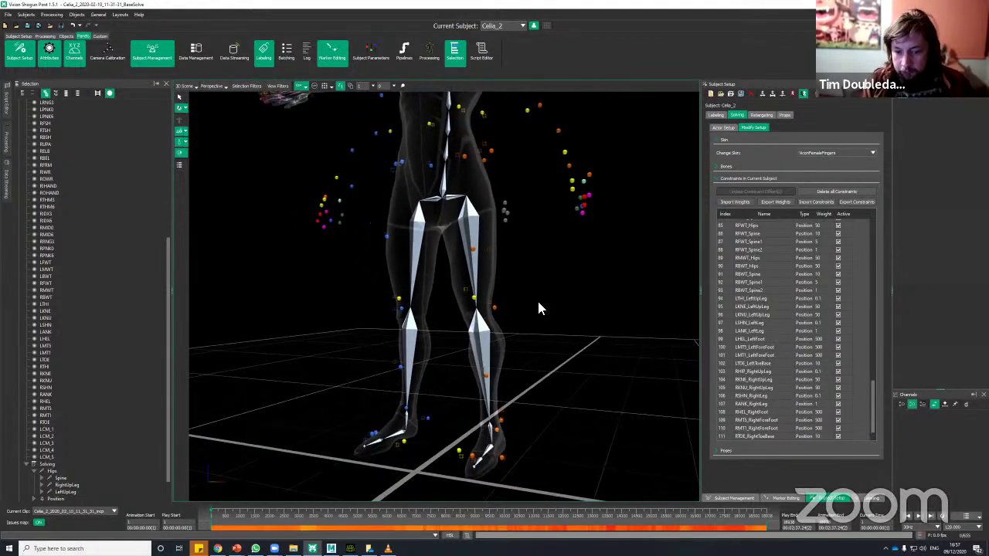
alt+drag(562, 346, 560, 368)
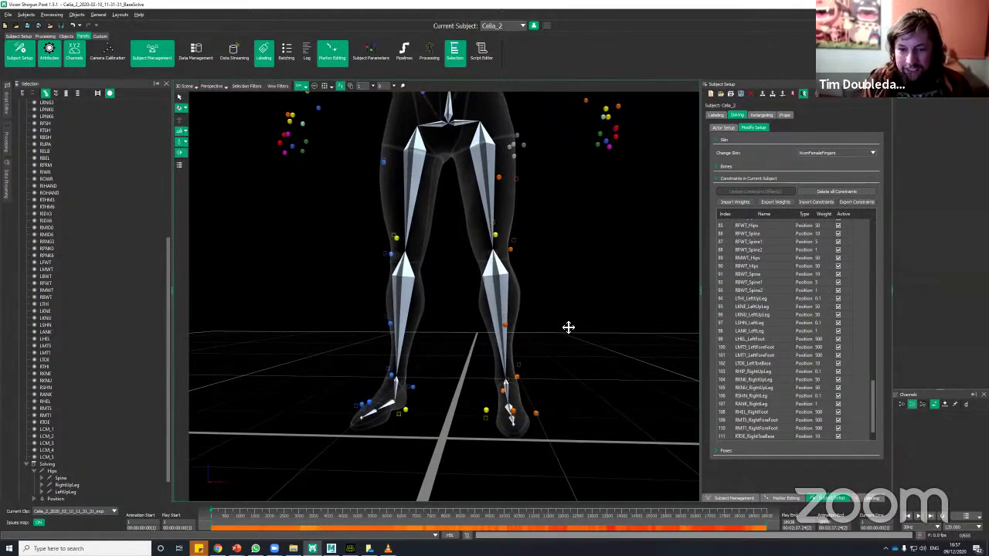
mouse_move(569, 327)
alt+mouse_down()
mouse_move(574, 283)
mouse_move(579, 332)
mouse_move(559, 342)
alt+mouse_up()
alt+right_drag(559, 341, 534, 291)
alt+drag(534, 291, 534, 329)
alt+drag(578, 223, 573, 228)
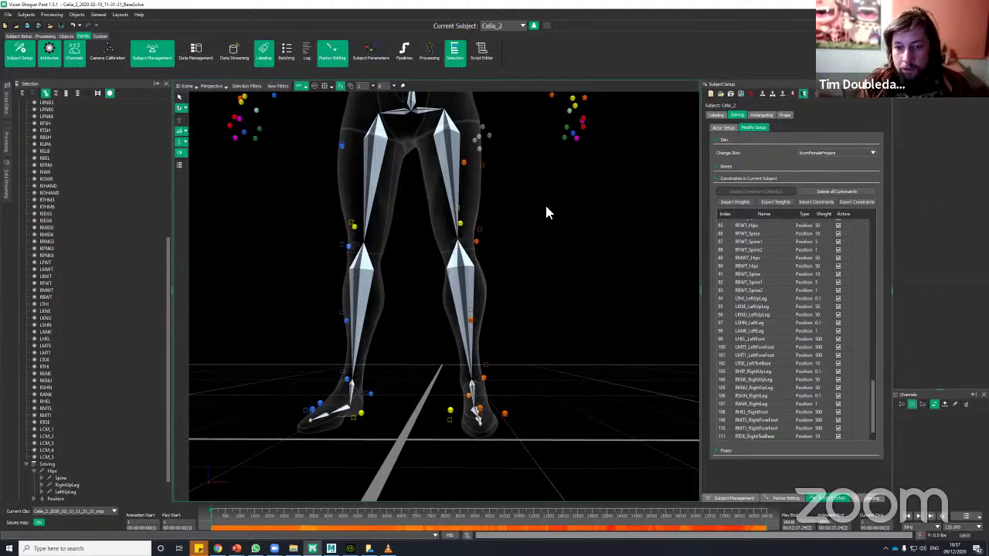
Rotate the LeftFoot bone about its X and Z axes to line the foot up with its markers and clear the selection
alt+drag(546, 209, 456, 363)
click(457, 374)
alt+middle_drag(548, 337, 536, 325)
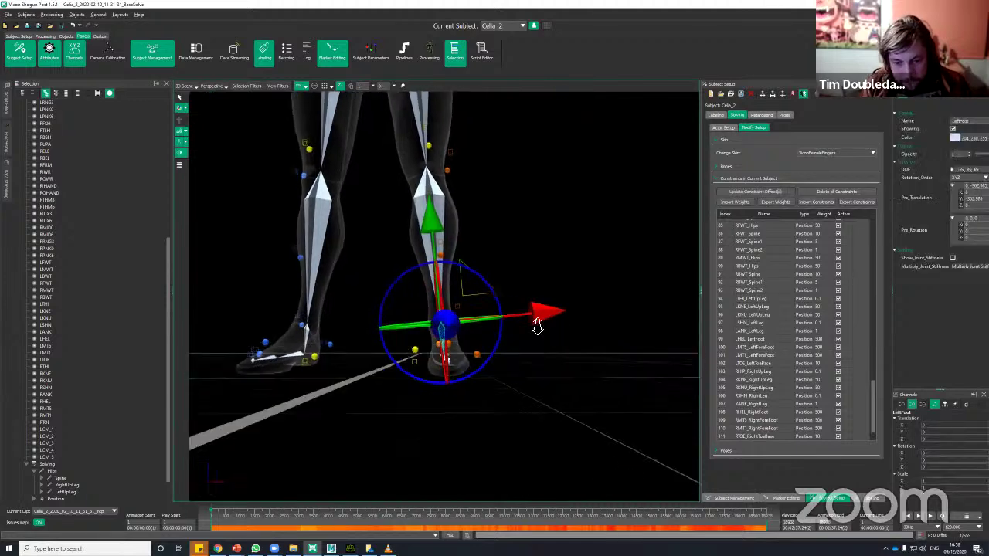
alt+right_drag(536, 324, 470, 258)
alt+drag(542, 398, 194, 155)
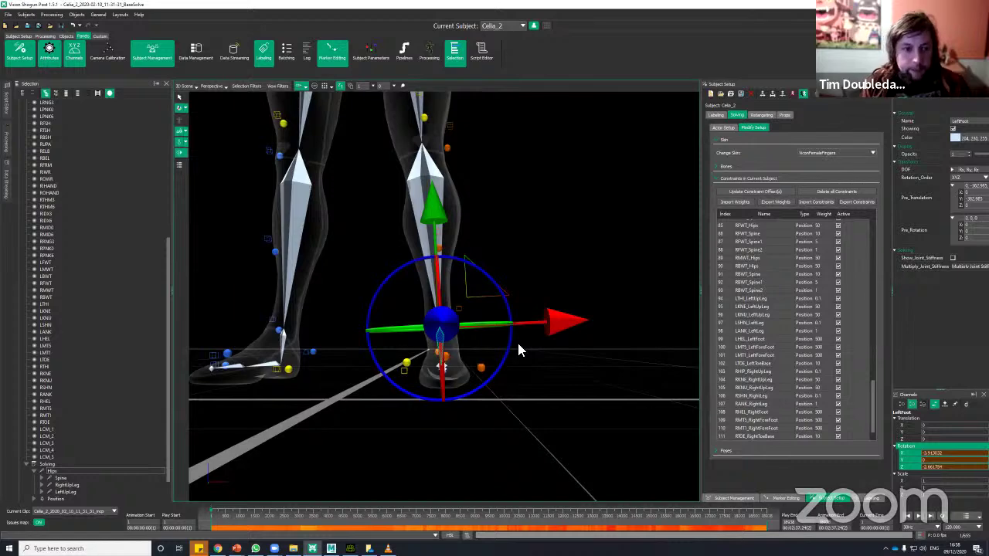
mouse_move(351, 415)
alt+mouse_down()
mouse_move(369, 415)
mouse_move(364, 397)
mouse_move(375, 394)
mouse_move(343, 401)
alt+mouse_up()
click(225, 203)
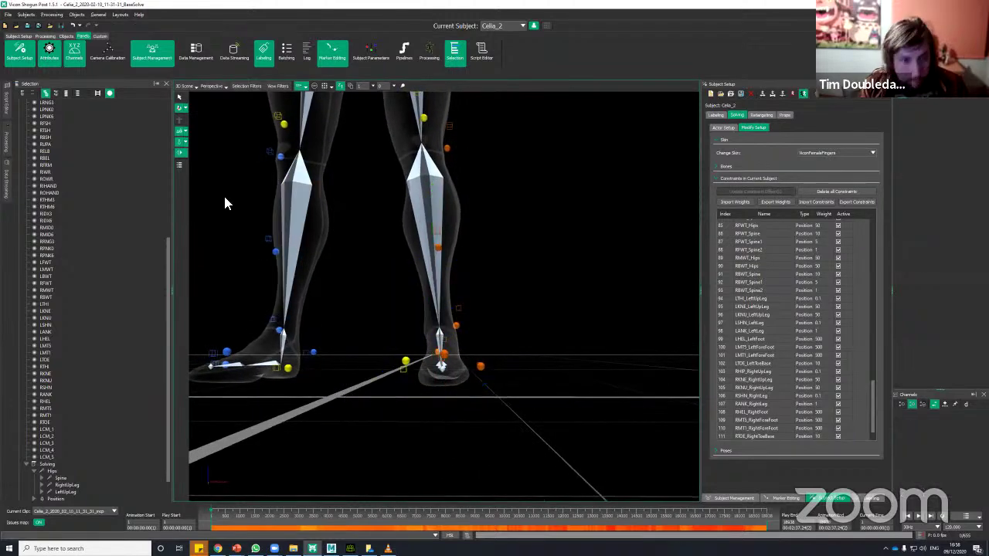
Refine the LeftFoot bone's rotation from the side, tilting it about its X axis to fit the heel and toe markers, and deselect it
click(438, 344)
alt+drag(530, 343, 460, 391)
click(522, 384)
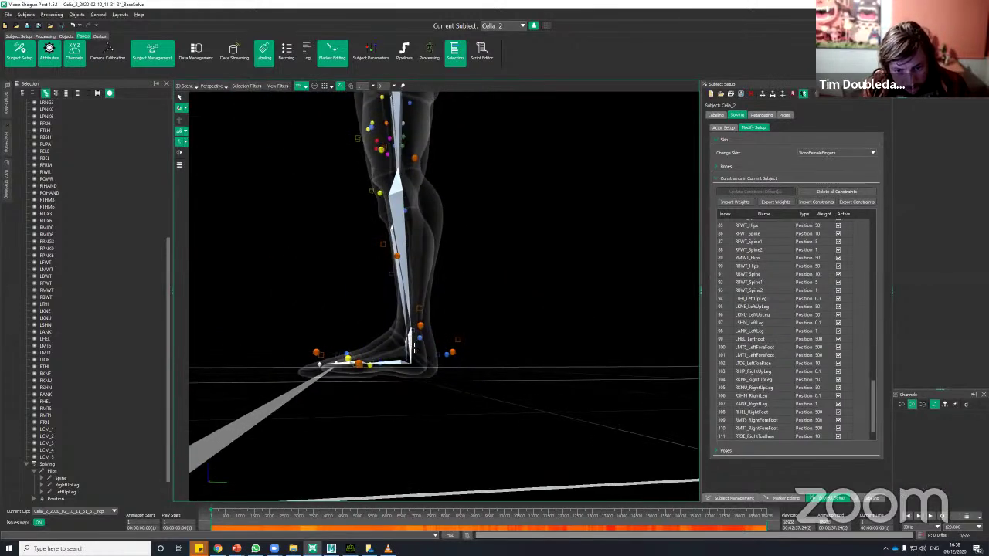
click(443, 376)
drag(447, 385, 446, 387)
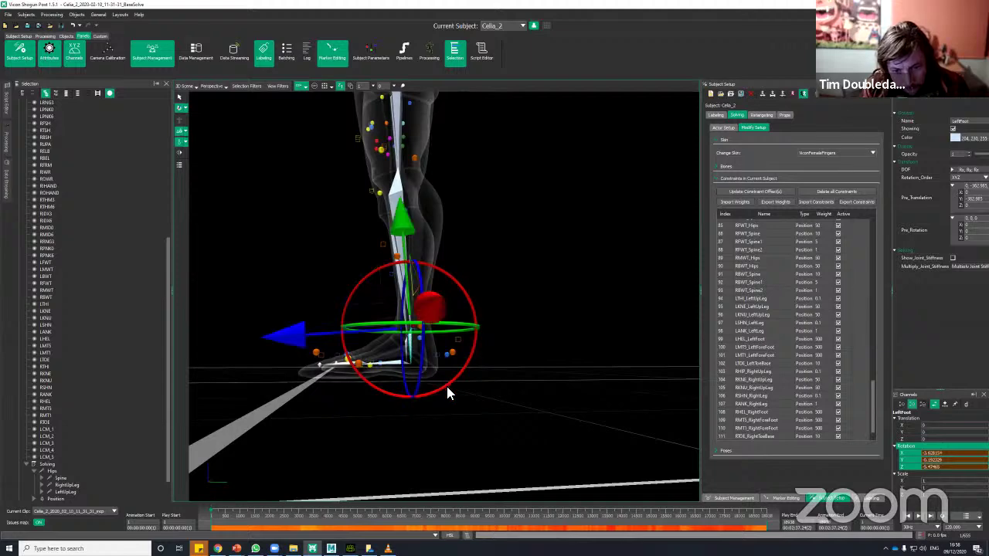
click(506, 247)
Move the Hips bone along its Y axis to a translation Y of about 217.5 and clear the selection
alt+drag(506, 247, 480, 244)
click(414, 217)
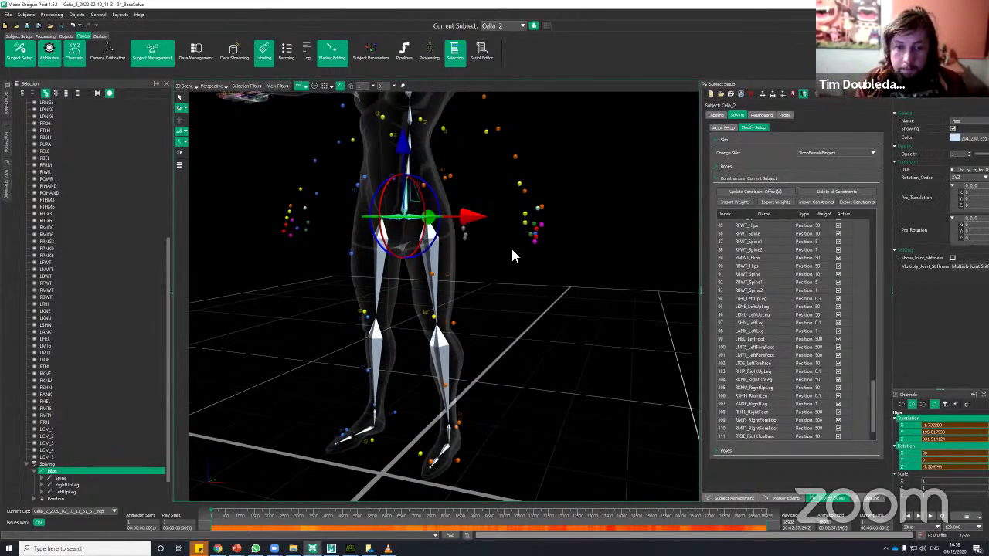
alt+drag(479, 291, 492, 181)
alt+drag(489, 253, 444, 284)
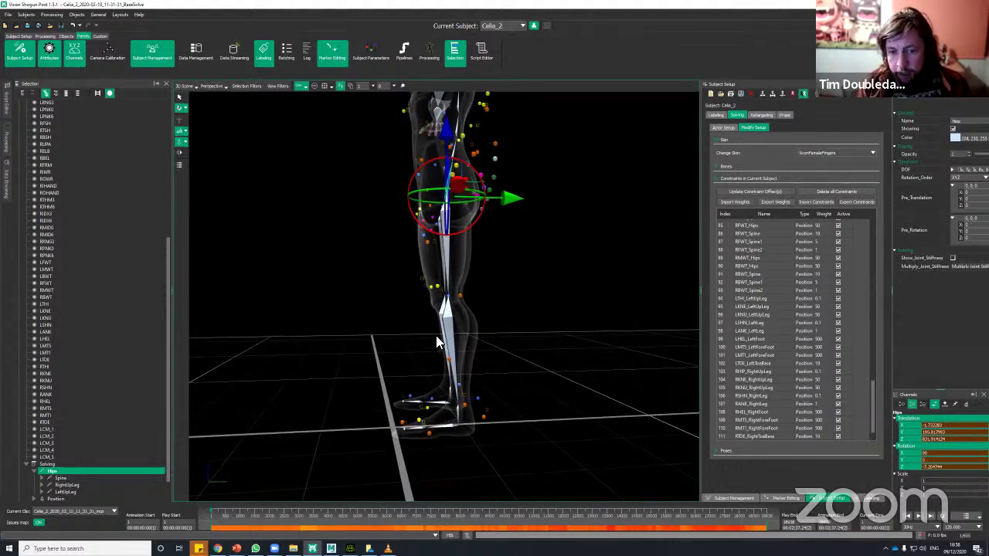
alt+drag(497, 287, 500, 221)
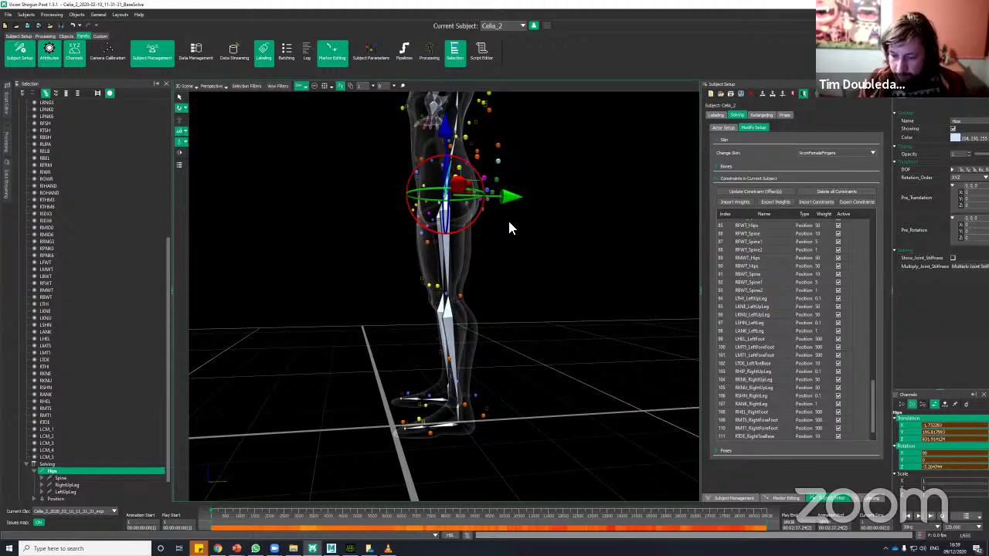
alt+drag(513, 207, 535, 243)
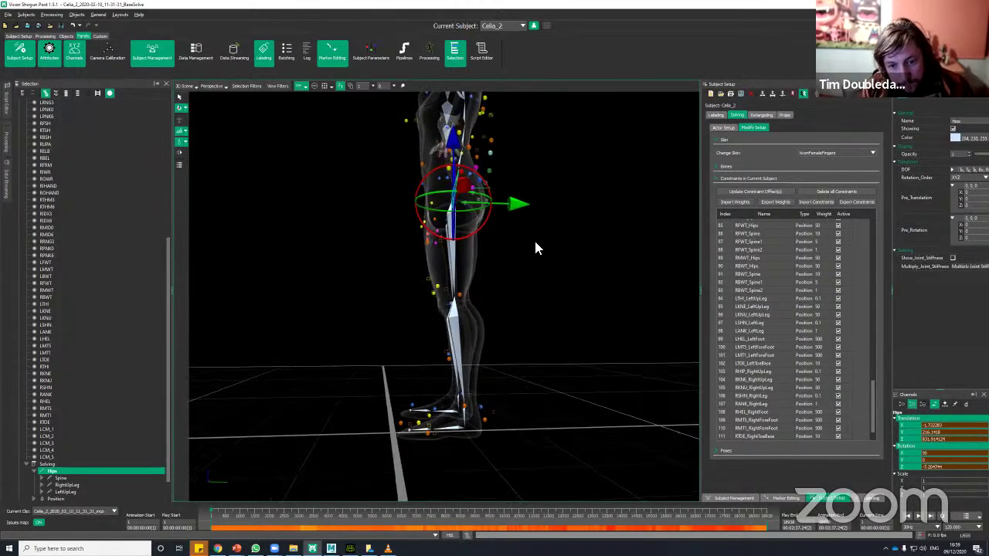
drag(522, 209, 523, 207)
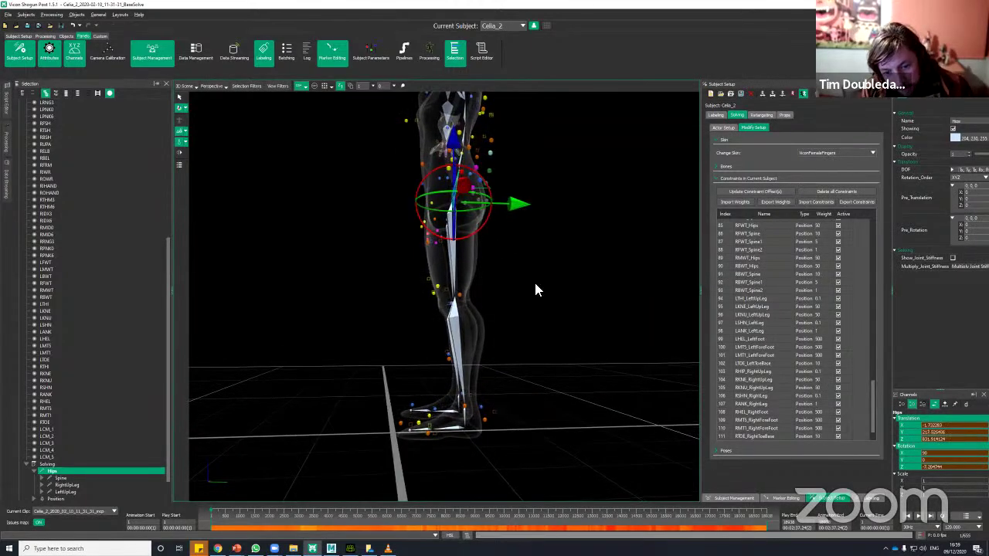
alt+drag(534, 280, 474, 409)
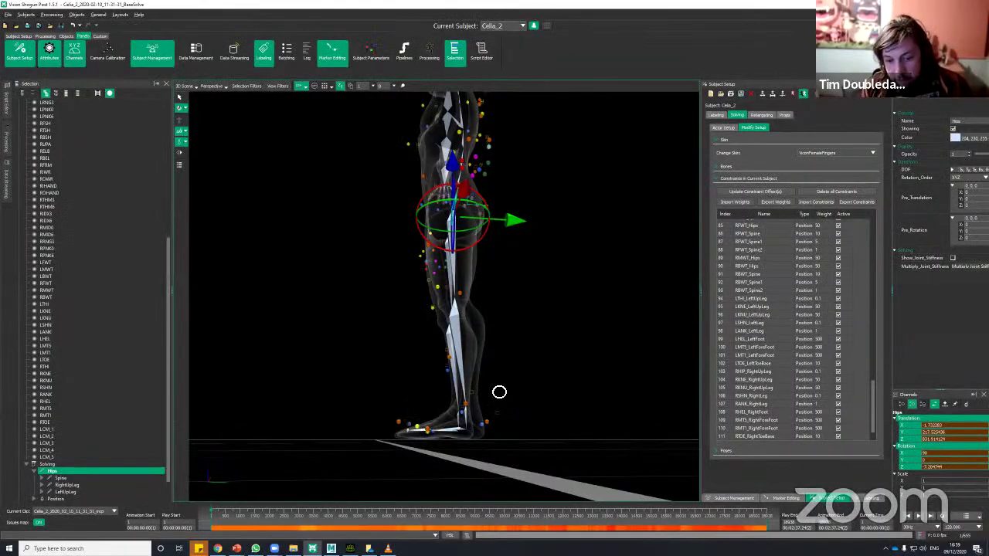
alt+drag(499, 393, 523, 376)
alt+right_drag(523, 376, 497, 381)
alt+drag(497, 382, 452, 349)
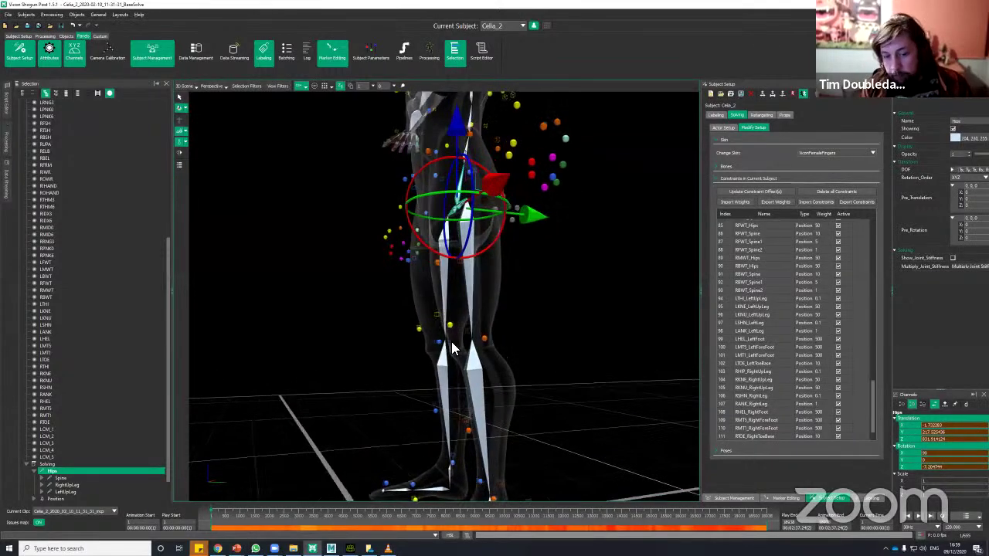
alt+drag(520, 348, 428, 271)
click(541, 348)
Select the full RightUpLeg and LeftUpLeg branches, update their solving constraint offsets, and clear the selection
alt+drag(570, 358, 393, 263)
click(442, 268)
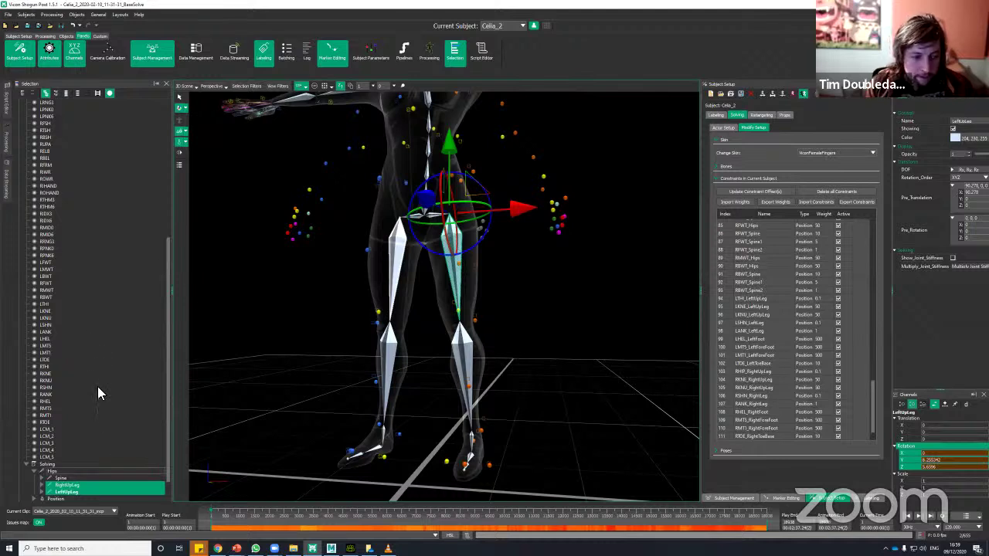
right_click(94, 483)
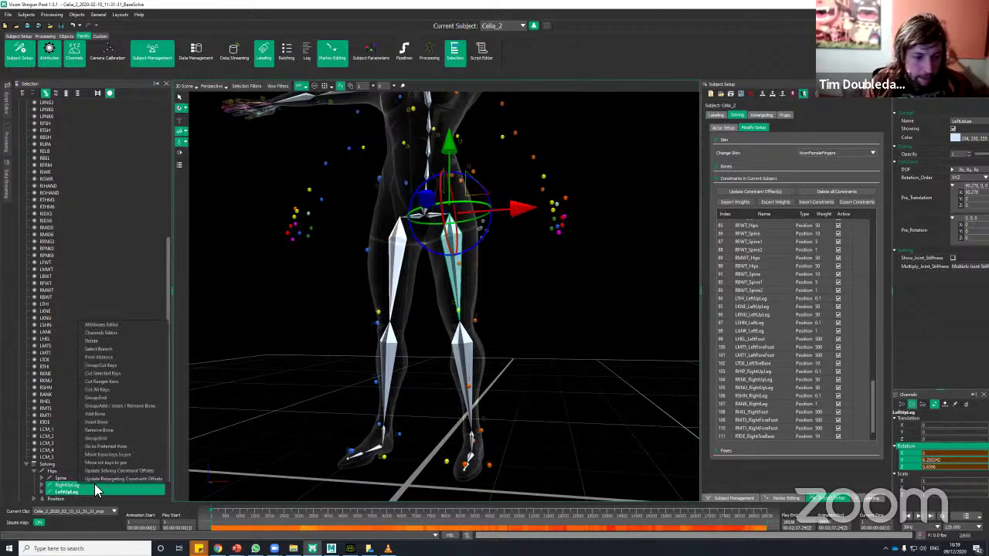
click(118, 351)
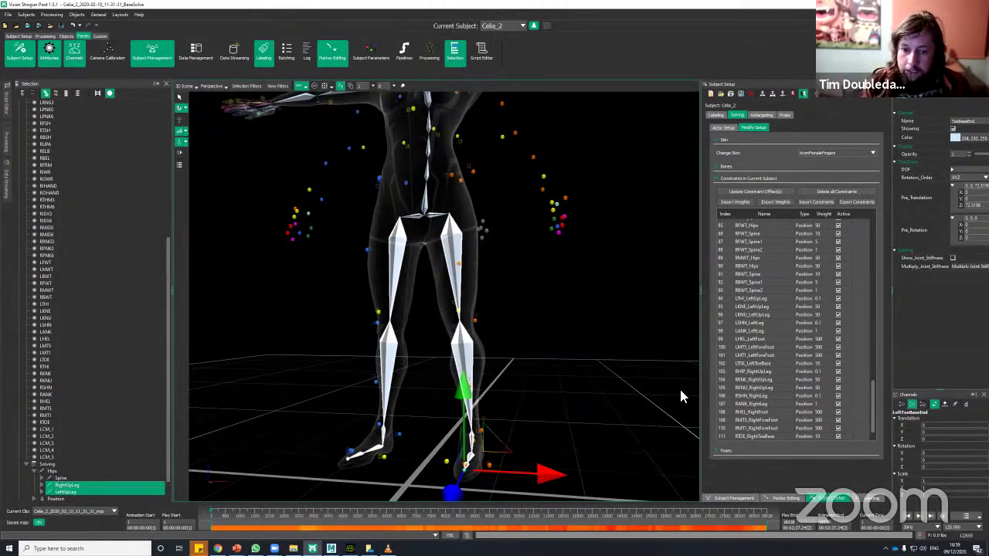
right_click(542, 325)
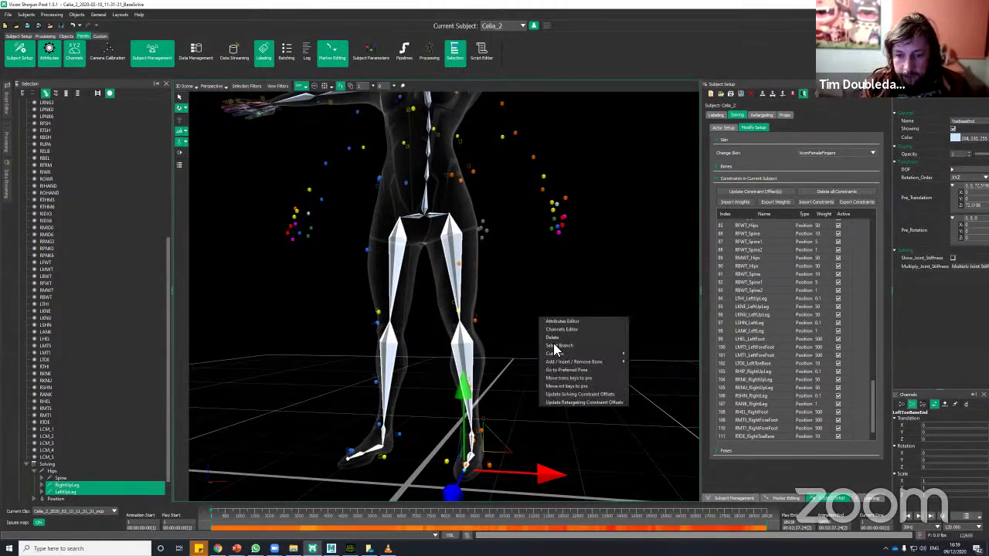
click(581, 394)
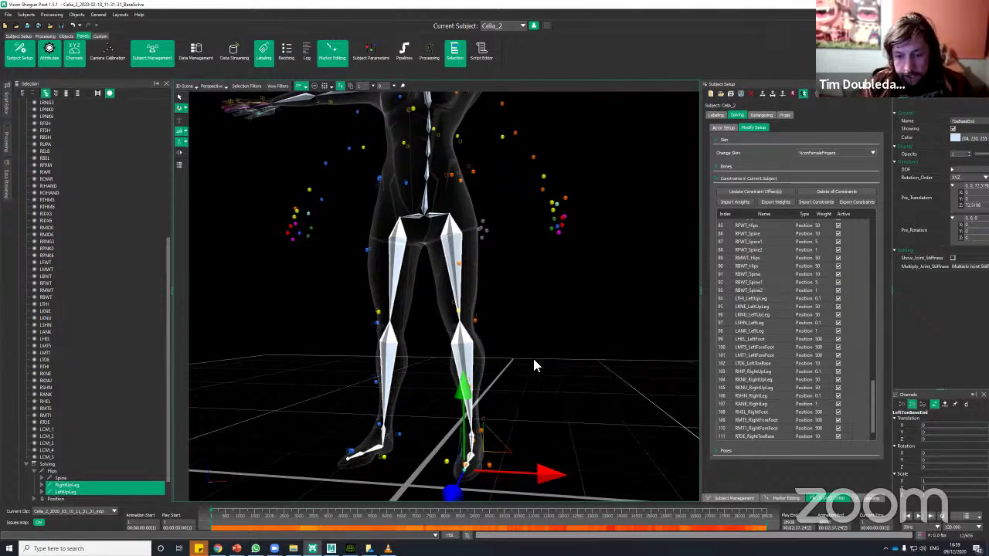
click(561, 417)
Solve the current subject's skeleton and compare the legs with their markers from the front and side
scroll(535, 406, up, 3)
alt+right_drag(549, 366, 583, 412)
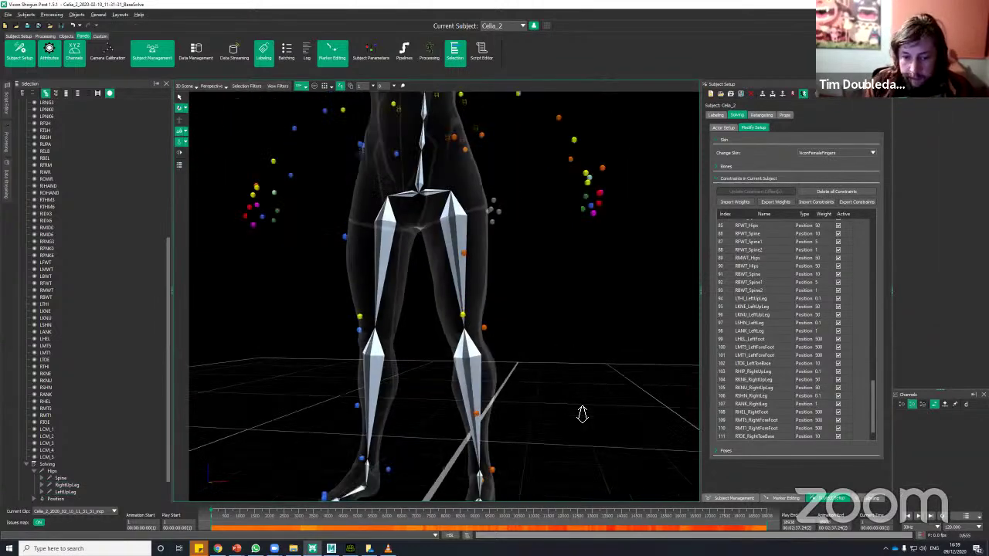
alt+middle_drag(582, 413, 546, 371)
alt+drag(545, 371, 563, 380)
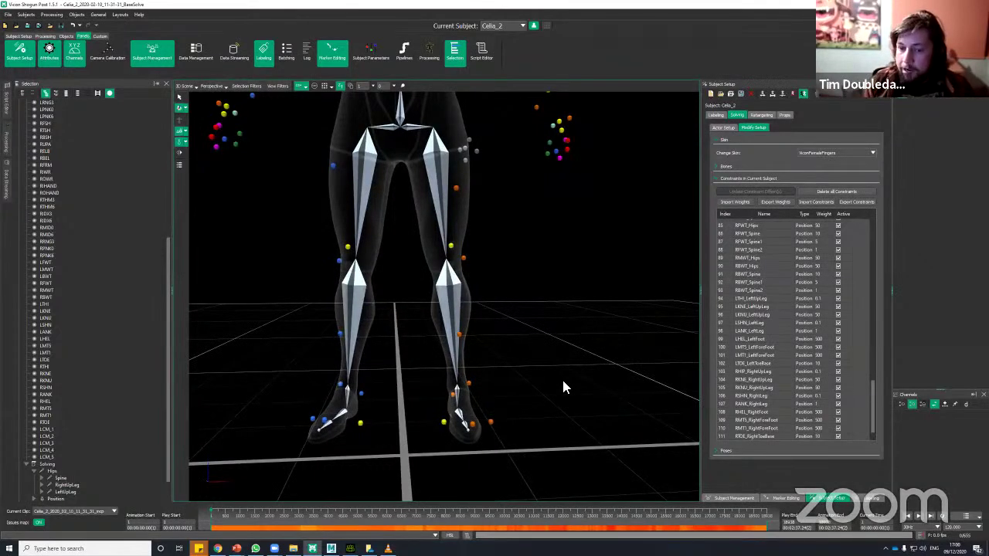
alt+drag(562, 386, 554, 372)
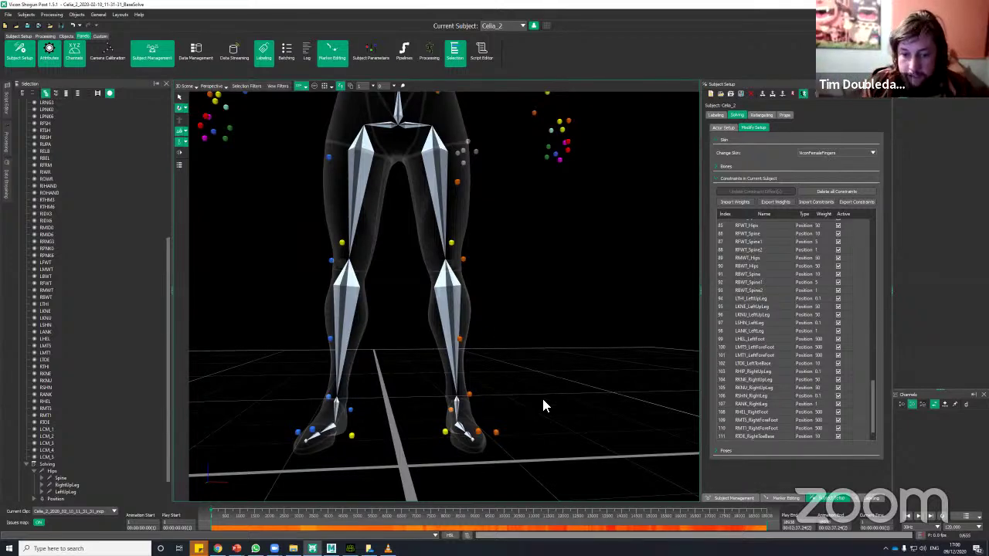
alt+drag(544, 404, 531, 269)
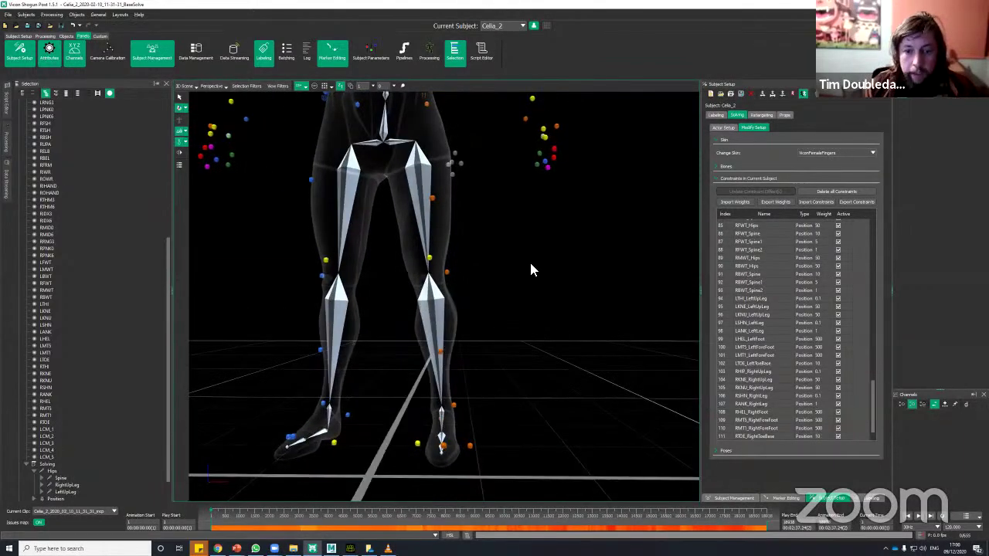
click(817, 96)
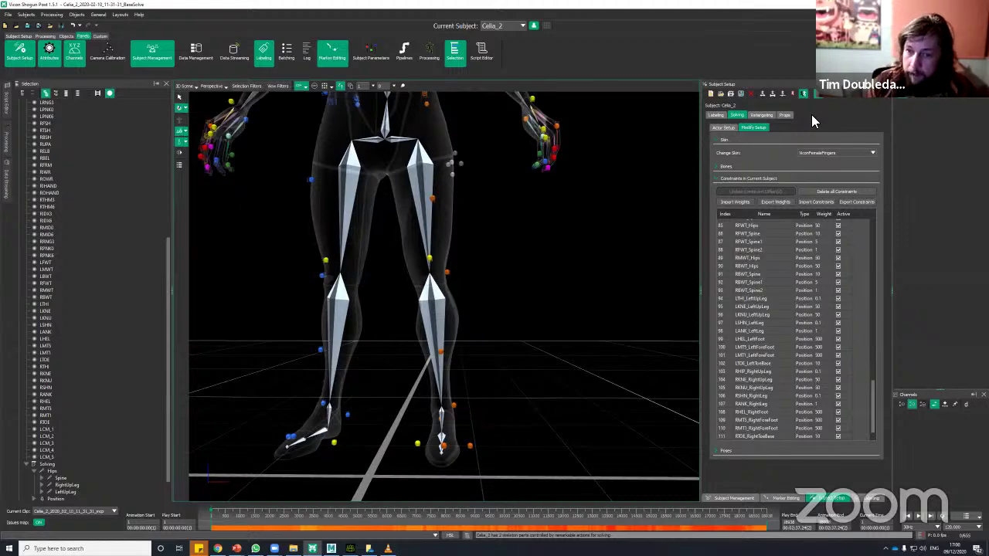
alt+middle_drag(592, 337, 596, 316)
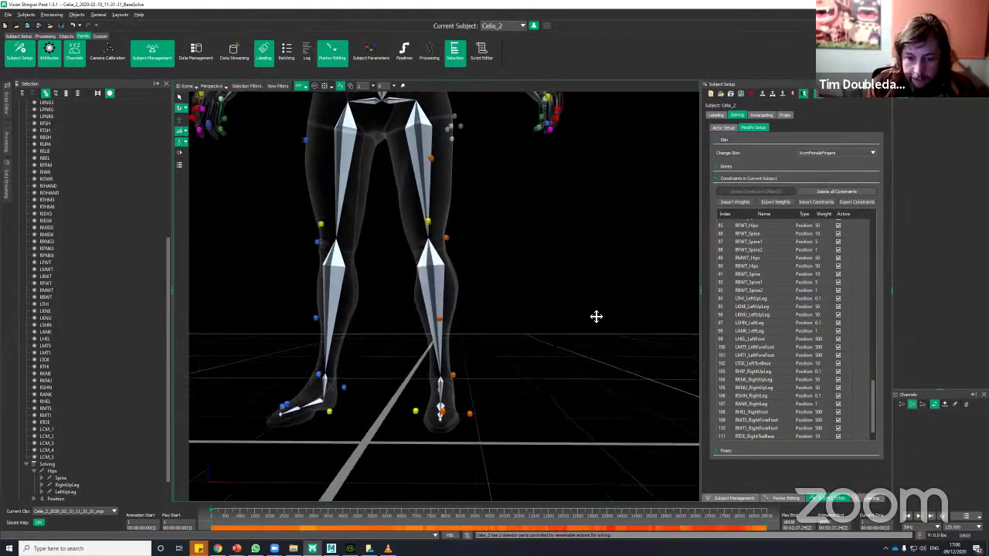
alt+drag(596, 316, 487, 373)
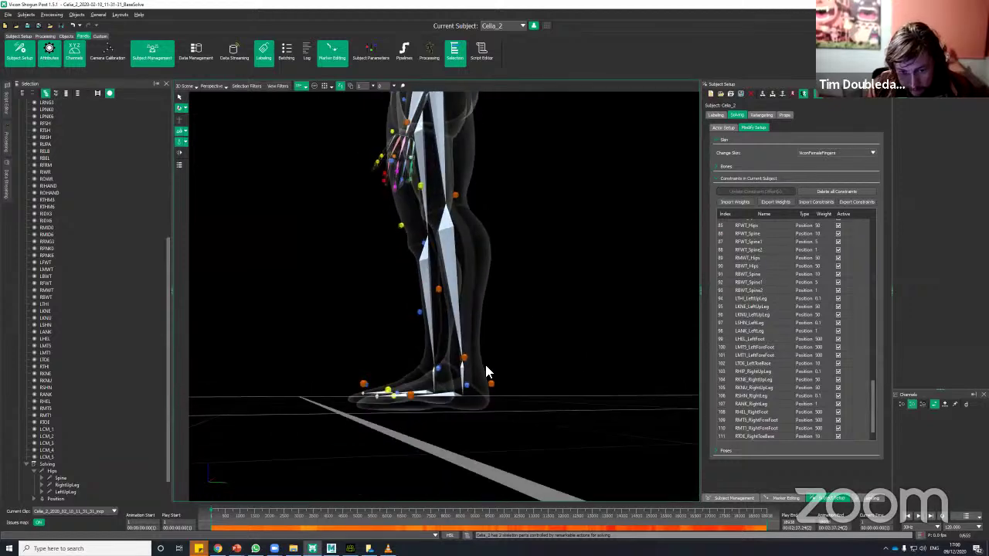
Shorten the LeftForeFoot bone along its Y axis to a pre-translation Y of about -63.3 to fit the toe markers
click(462, 396)
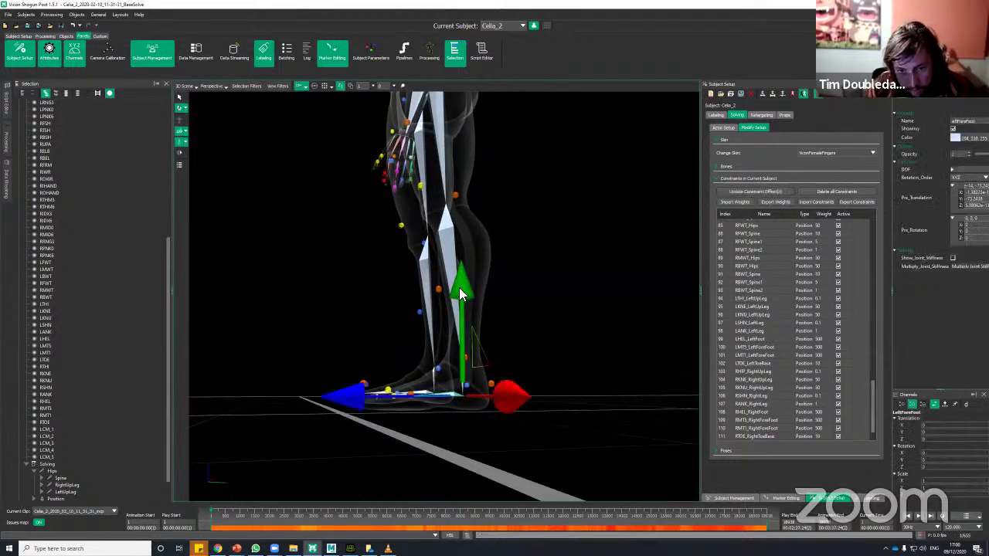
mouse_move(461, 289)
mouse_down()
mouse_move(467, 281)
mouse_move(467, 291)
mouse_up()
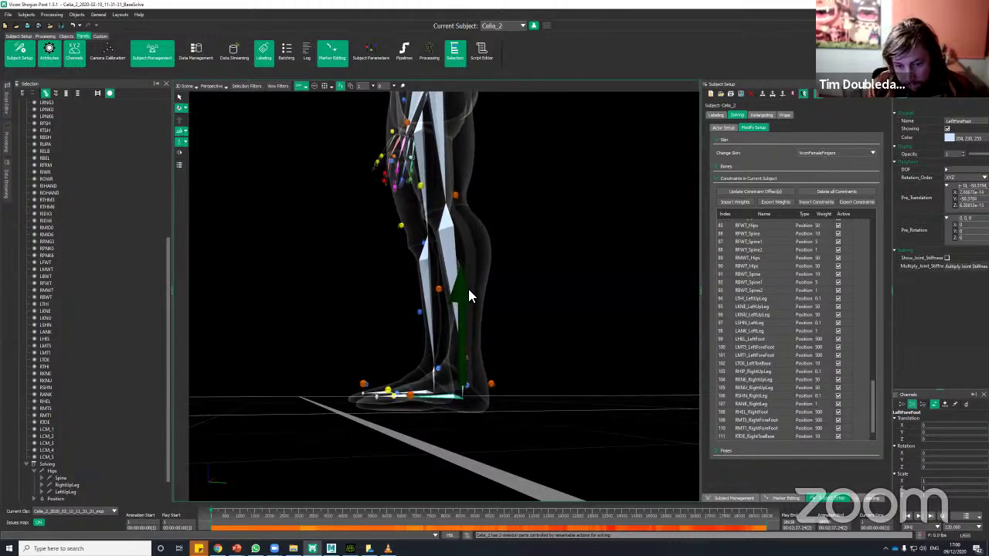
click(468, 290)
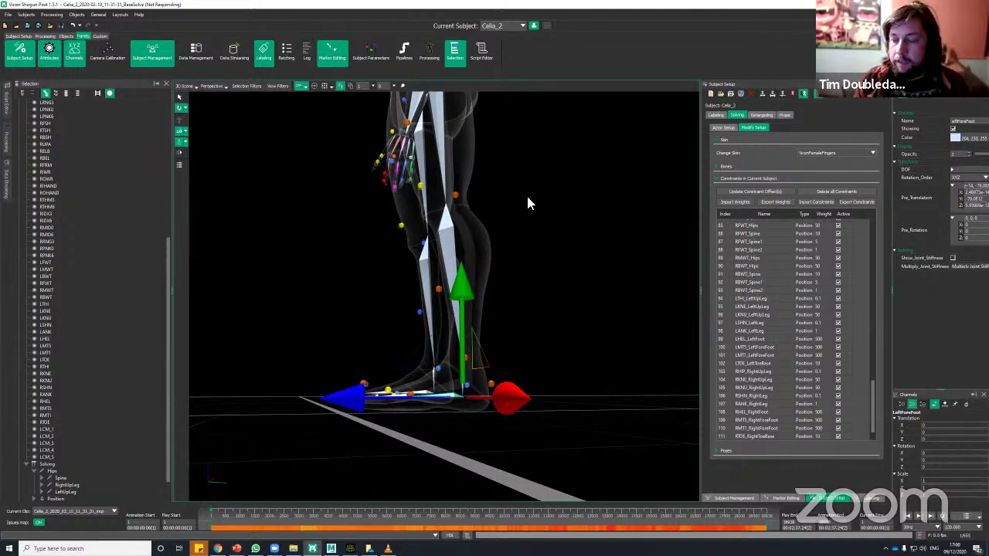
alt+drag(529, 242, 633, 254)
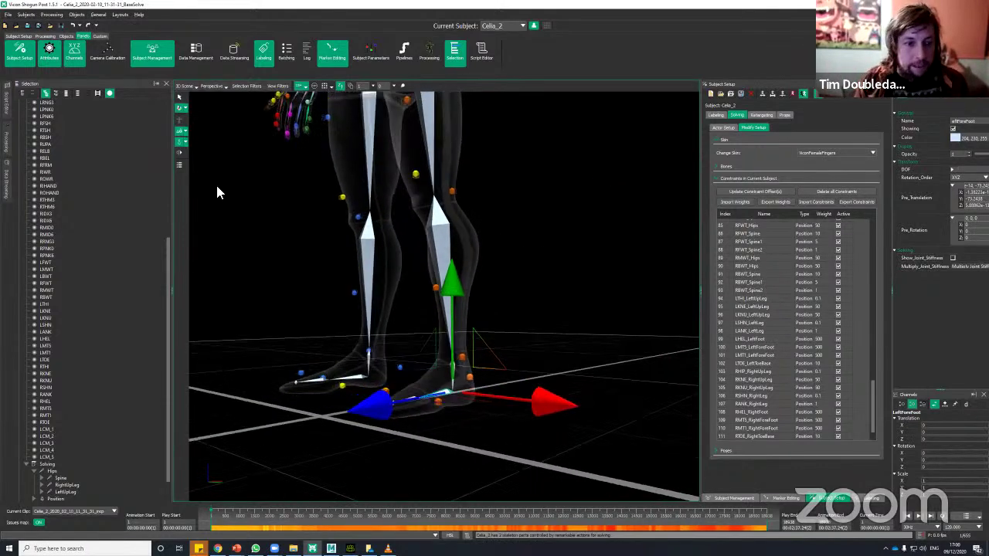
drag(515, 217, 495, 230)
mouse_move(459, 289)
mouse_down()
mouse_move(460, 272)
mouse_move(470, 286)
mouse_up()
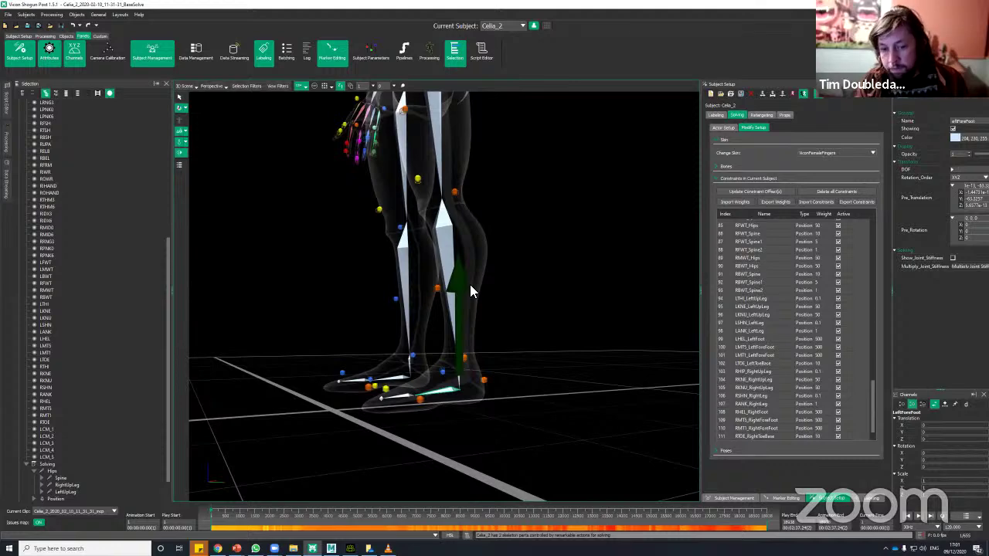
Examine the adjusted left foot, legs and upper body from the front, comparing the bones with their markers
alt+drag(489, 274, 547, 274)
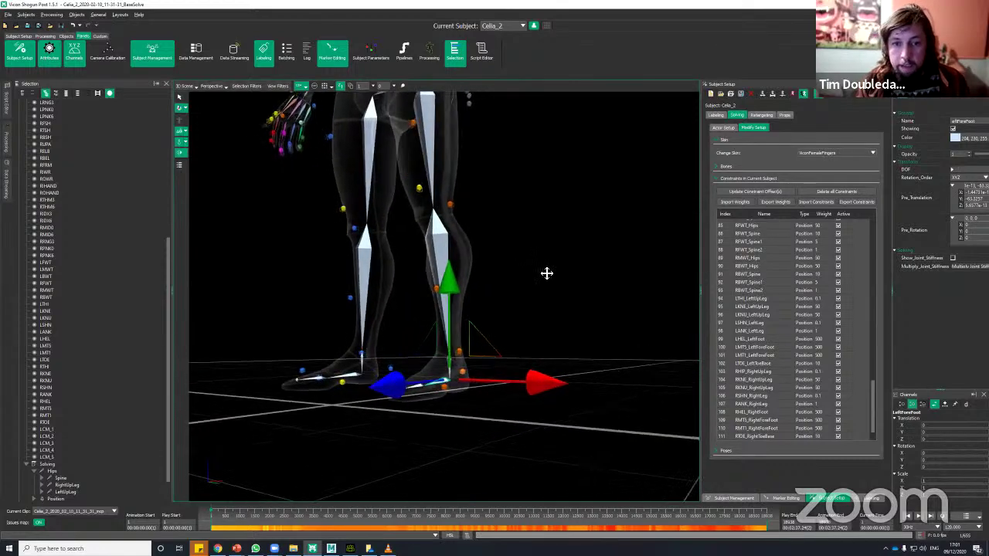
alt+middle_drag(547, 274, 521, 294)
alt+right_drag(520, 293, 538, 324)
alt+drag(538, 324, 530, 302)
alt+middle_drag(530, 303, 550, 299)
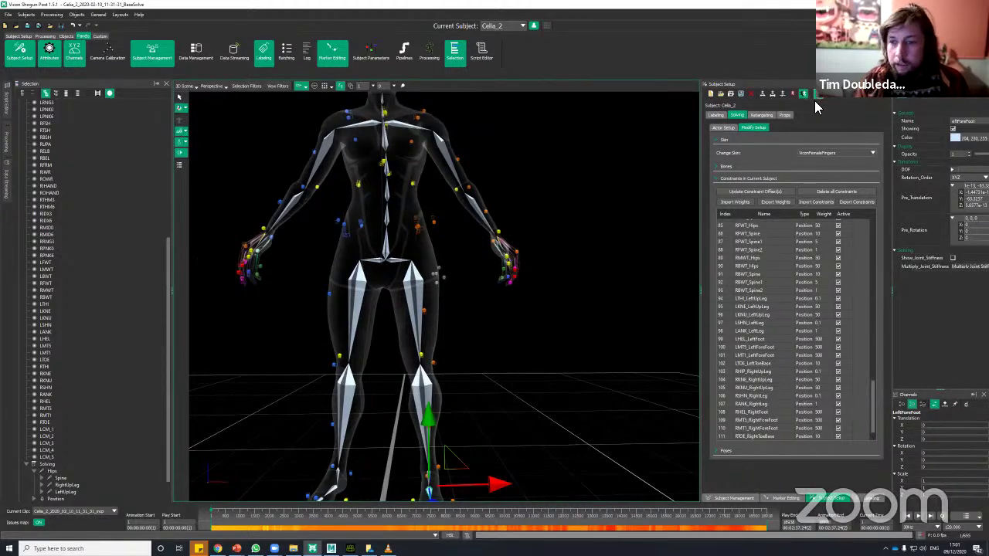
mouse_move(578, 172)
alt+mouse_down()
mouse_move(490, 188)
mouse_move(588, 181)
alt+mouse_up()
alt+right_drag(589, 181, 594, 203)
alt+drag(594, 203, 596, 234)
alt+middle_drag(504, 195, 510, 252)
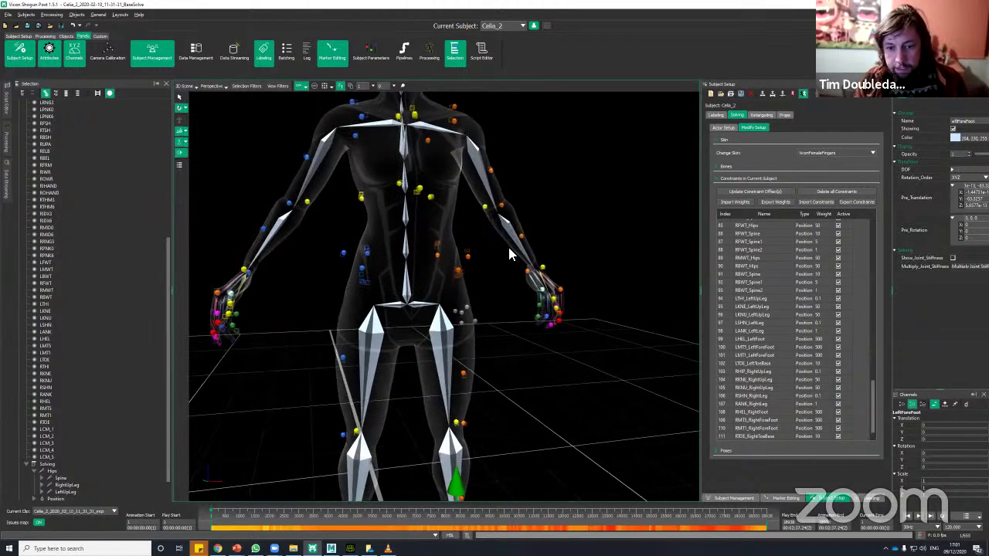
Select the full Spine branch, cut all its rotation keys, and clear the selection
alt+drag(509, 254, 415, 242)
click(415, 243)
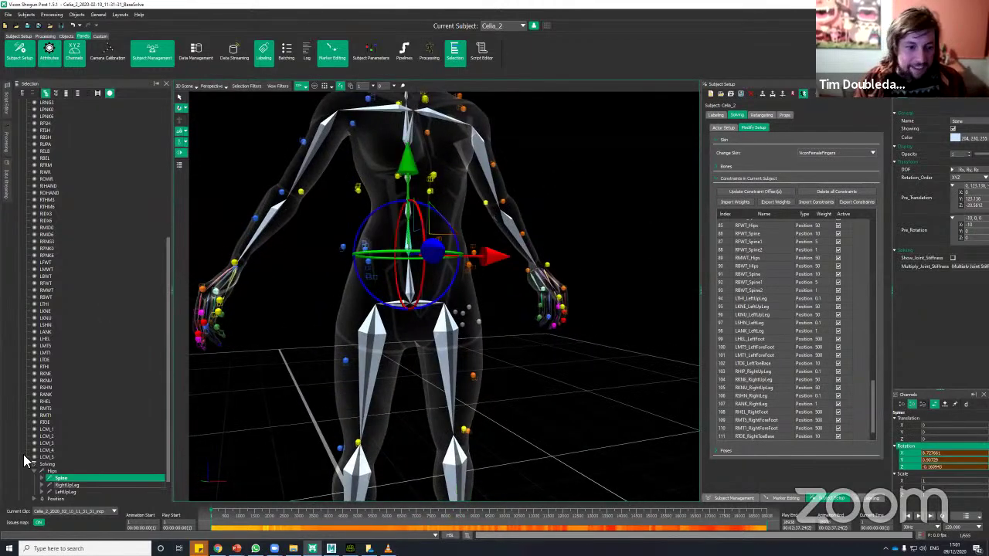
scroll(65, 435, down, 1)
right_click(63, 458)
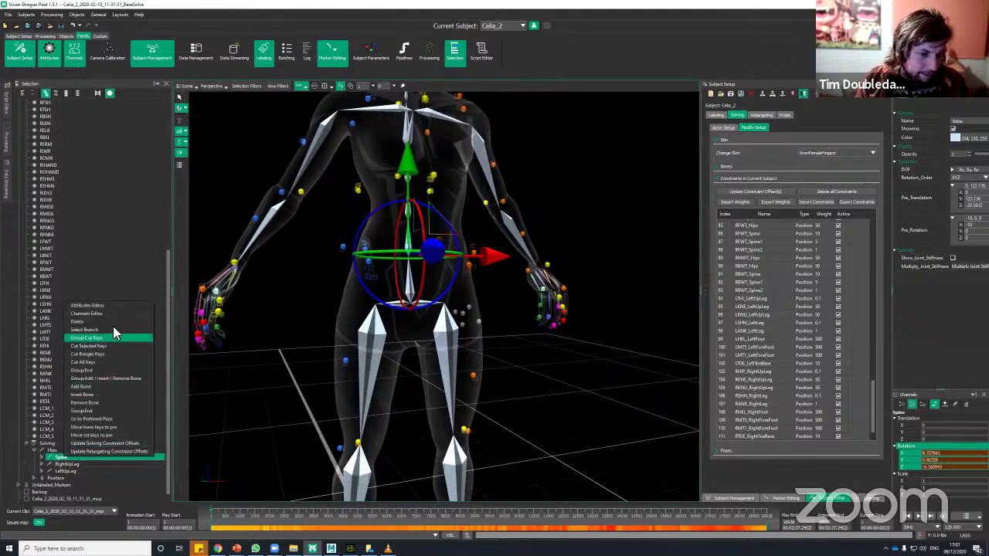
click(112, 329)
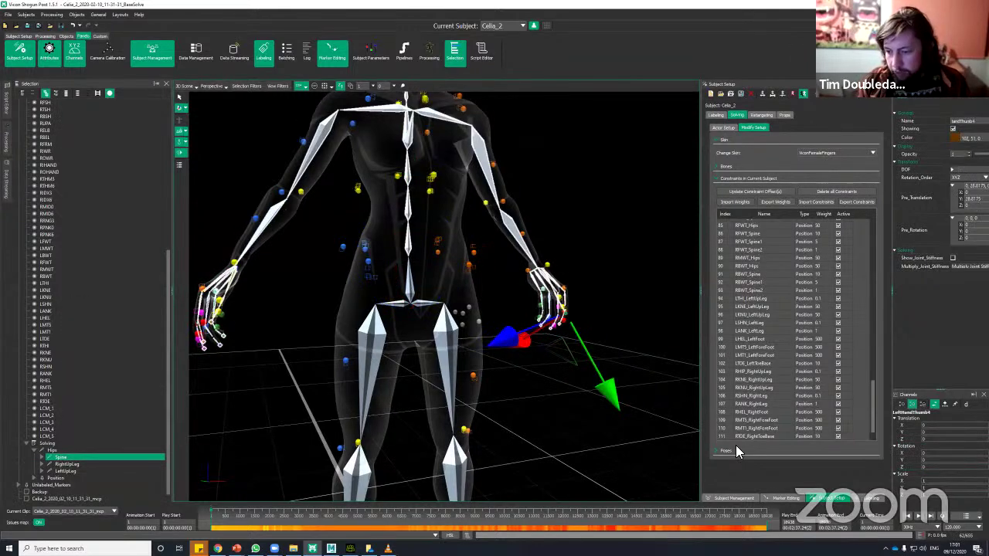
right_click(916, 448)
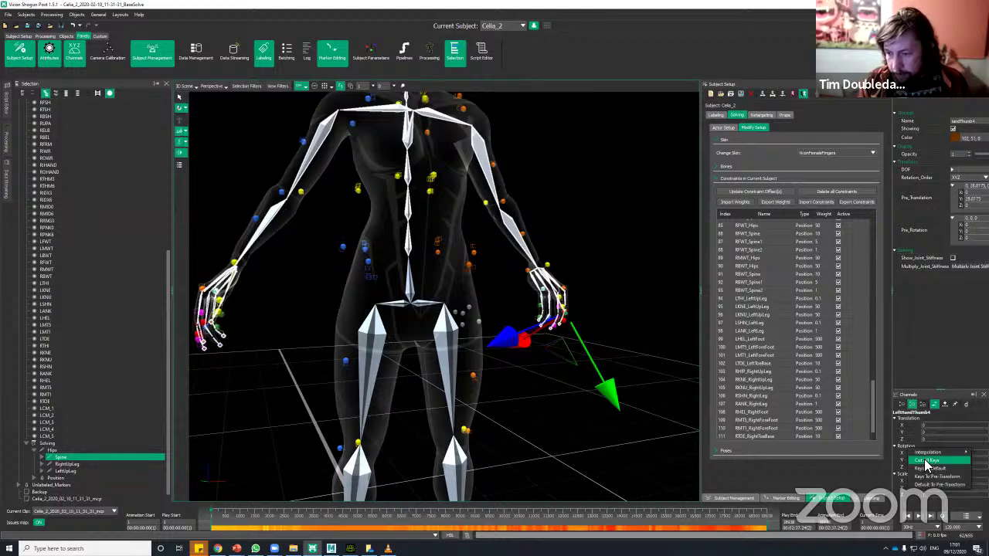
click(925, 462)
alt+drag(596, 249, 583, 277)
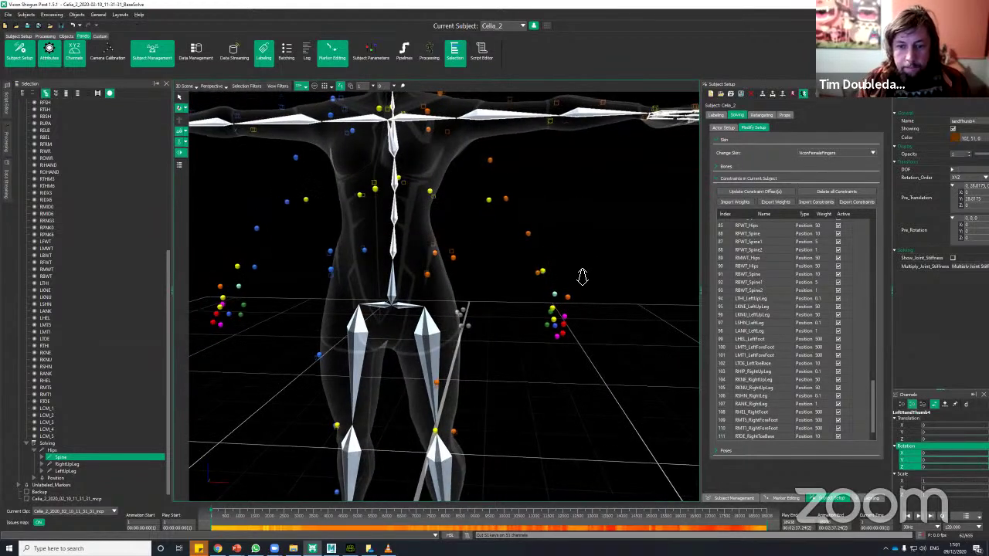
click(583, 278)
Set the Spine bone's pre-rotation X to -5 and clear the selection
alt+right_drag(582, 278, 589, 283)
alt+drag(590, 283, 594, 309)
alt+drag(543, 367, 445, 253)
scroll(532, 307, up, 3)
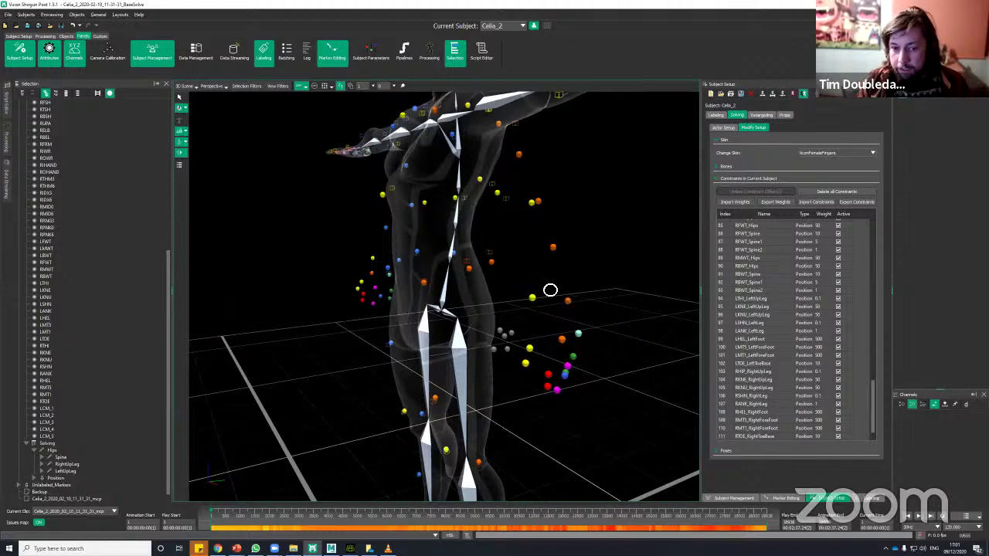
alt+drag(550, 290, 438, 295)
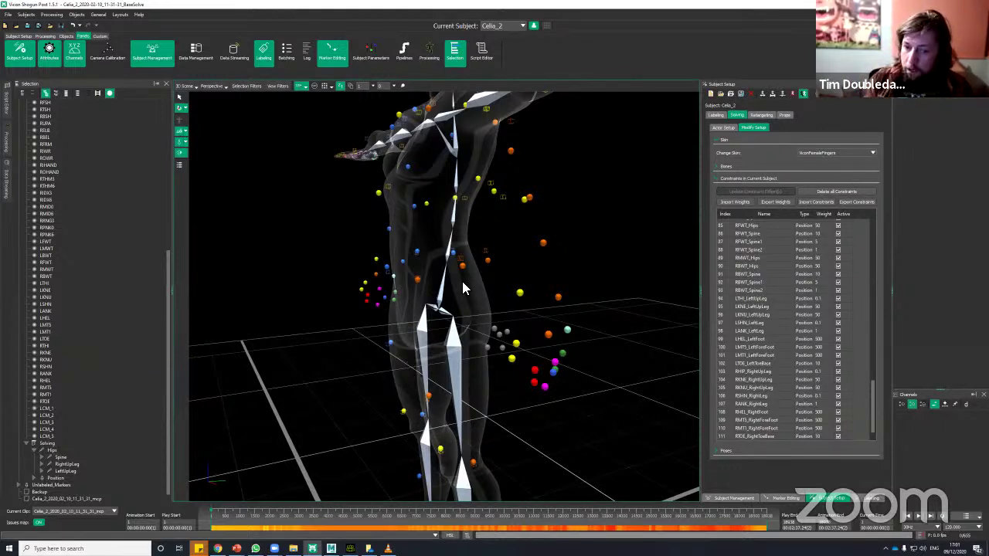
click(448, 286)
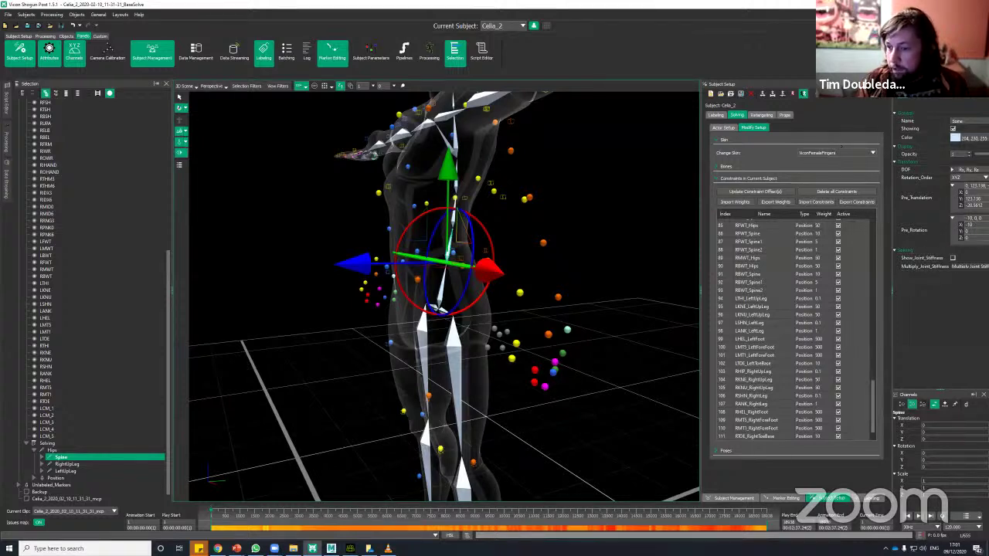
text(5)
key(Return)
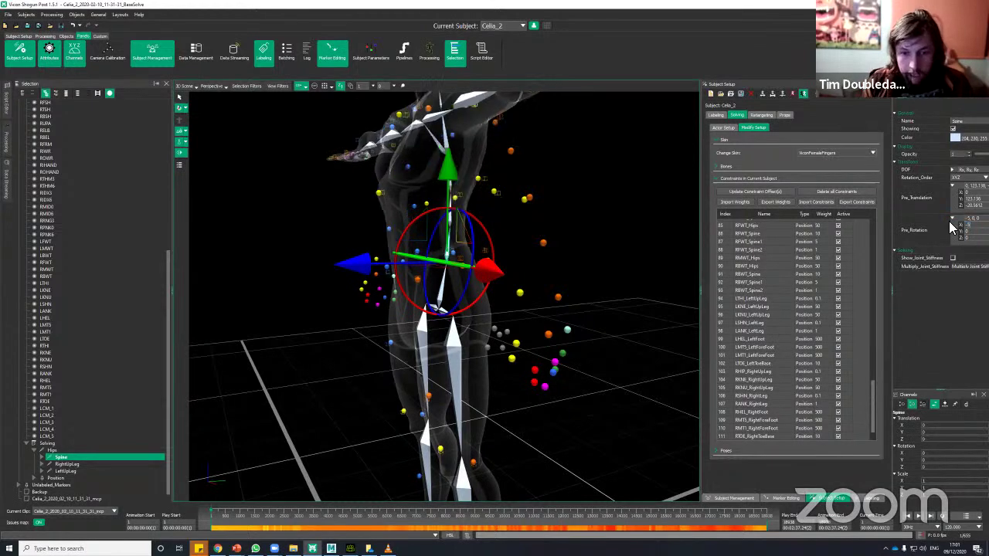
click(602, 261)
Try a pre-translation Z of 0 on the Spine bone
alt+drag(601, 259, 515, 272)
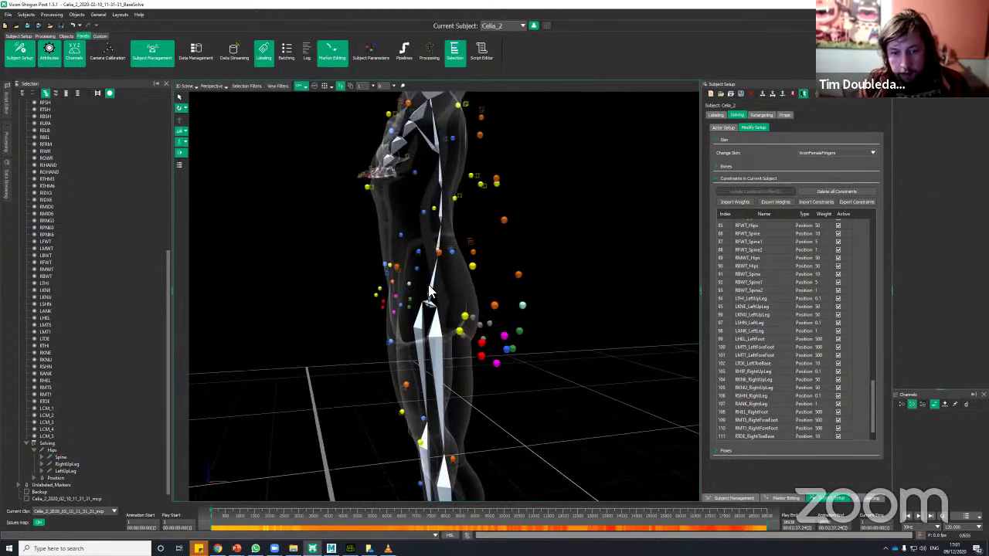
alt+drag(630, 238, 622, 216)
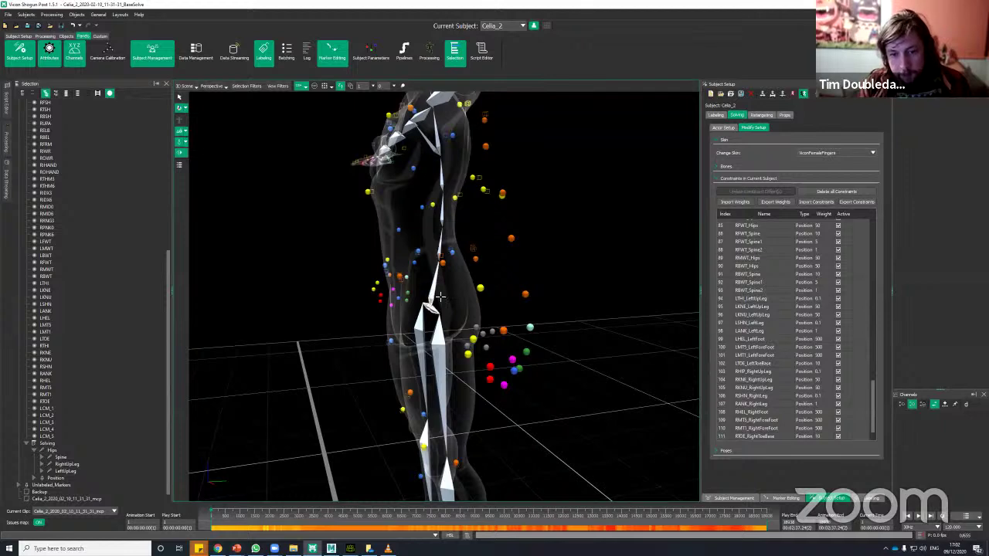
click(436, 265)
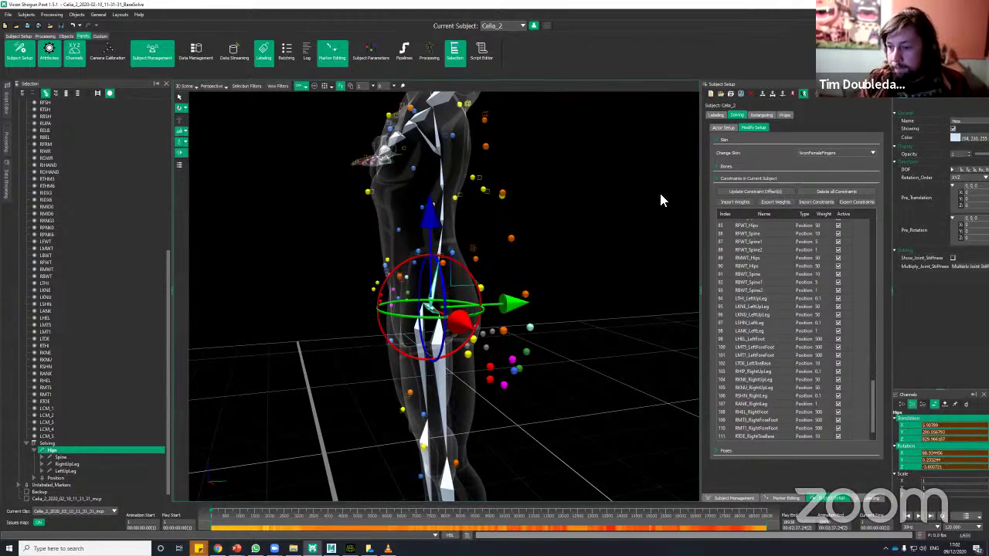
click(377, 288)
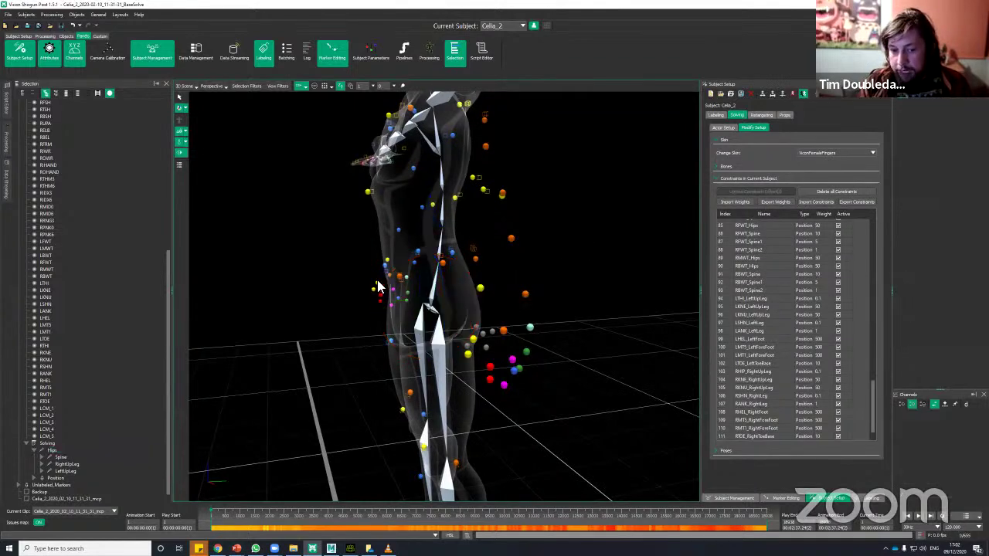
click(445, 252)
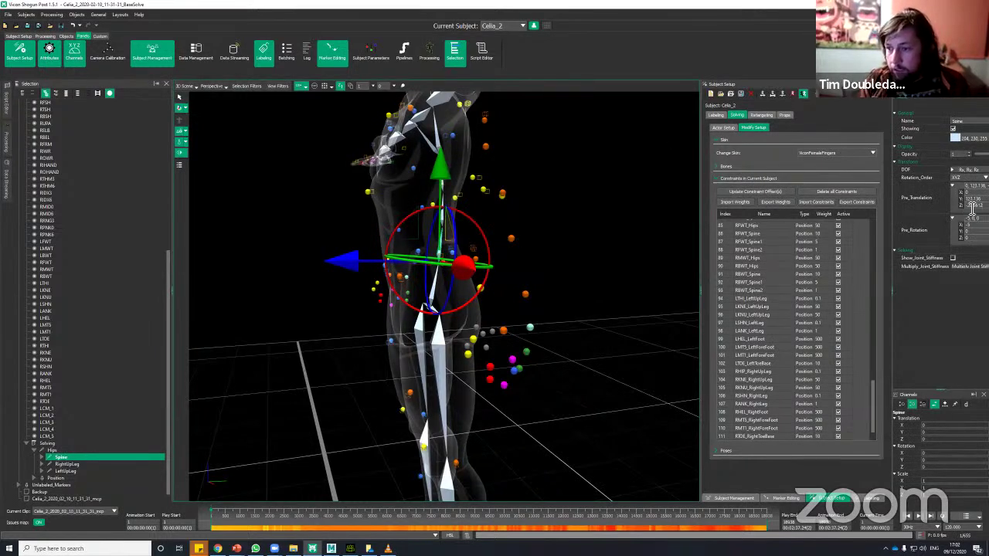
text(0)
key(Return)
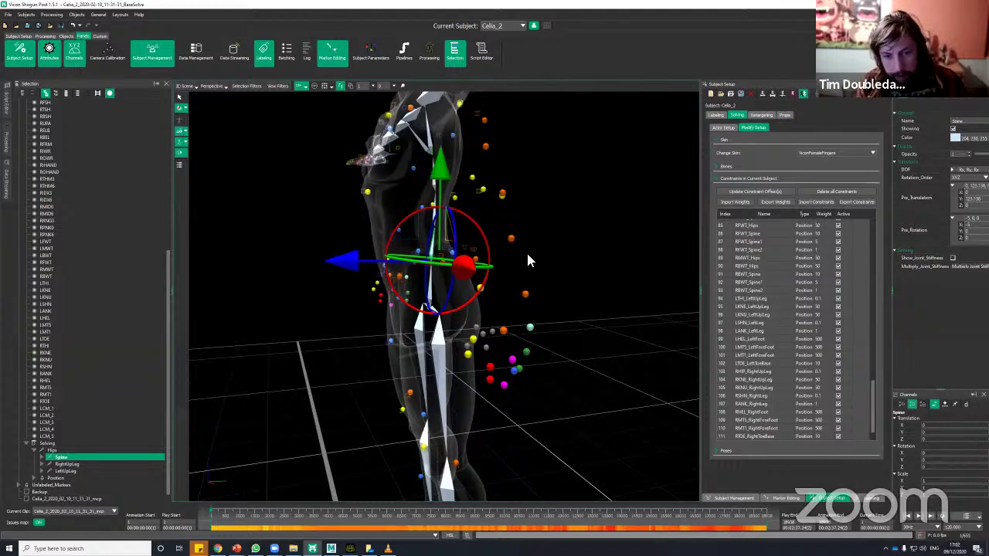
Check the lower spine against its markers from the side and undo the last pre-translation change
alt+drag(526, 252, 600, 218)
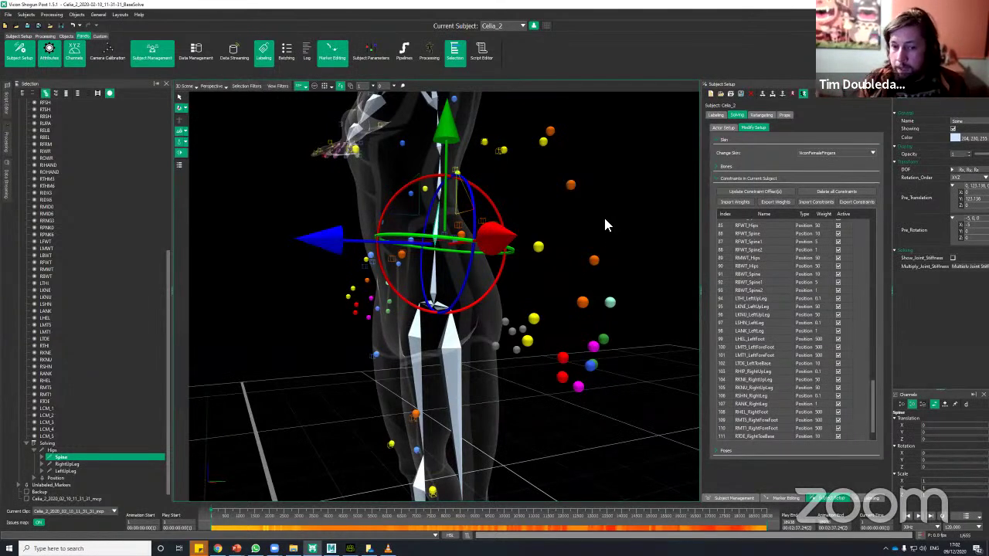
alt+right_drag(578, 229, 577, 248)
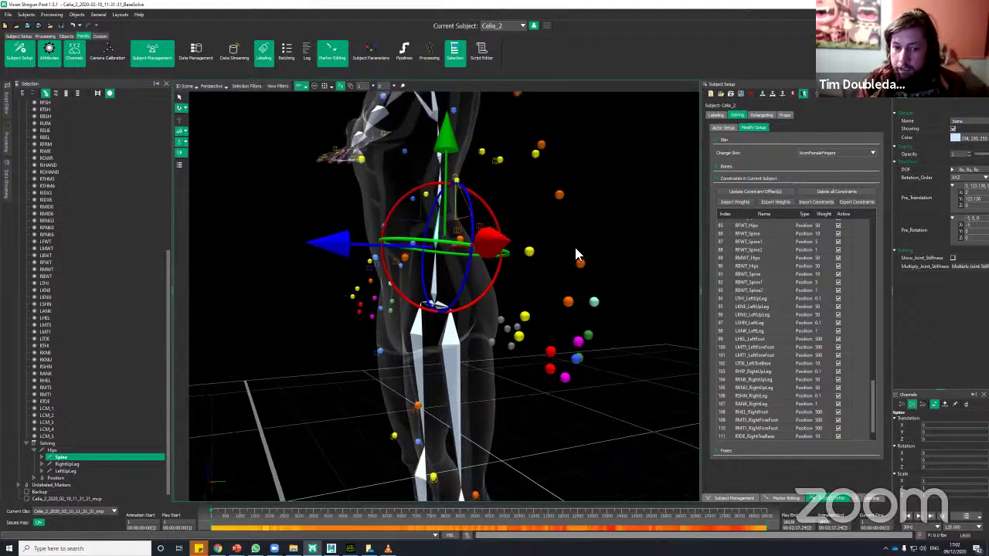
alt+drag(593, 252, 582, 249)
key(ctrl+z)
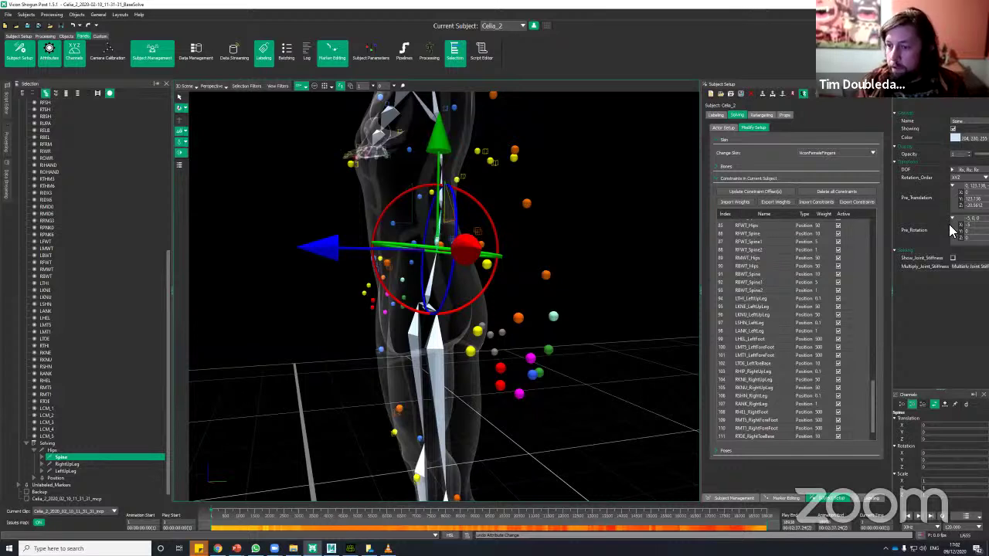
Set the Spine bone's pre-translation Z to -5, check it from the side, and clear the selection
drag(985, 206, 947, 207)
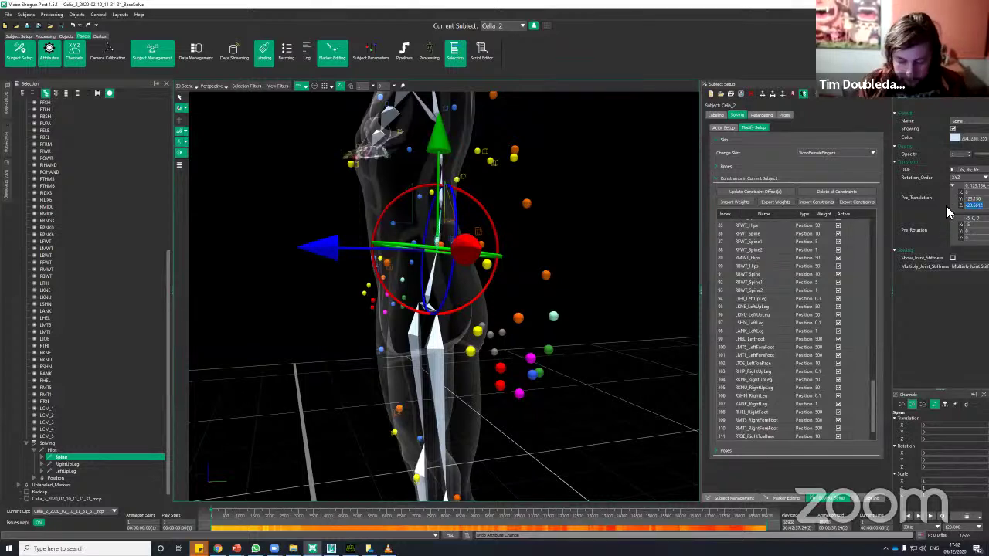
text(-5)
key(Return)
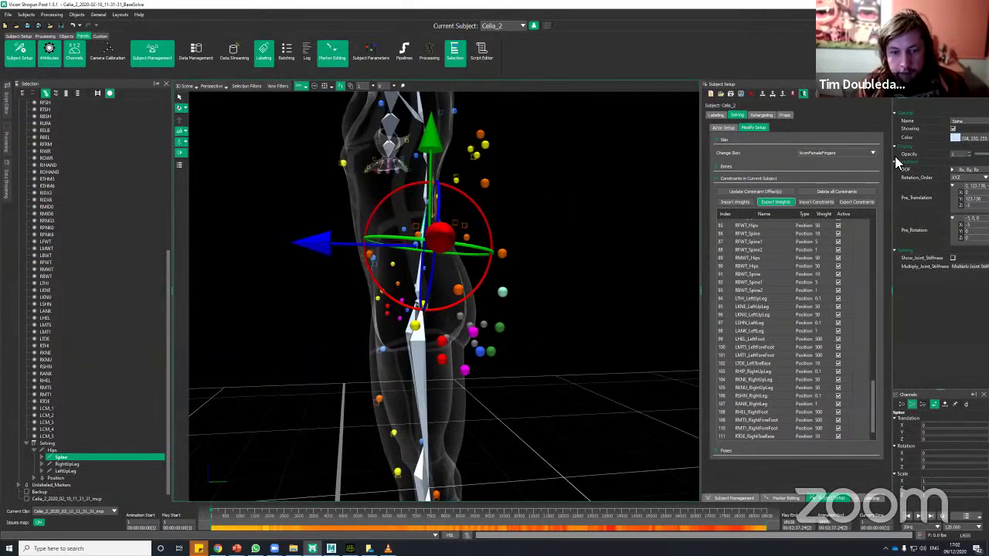
click(442, 215)
click(437, 226)
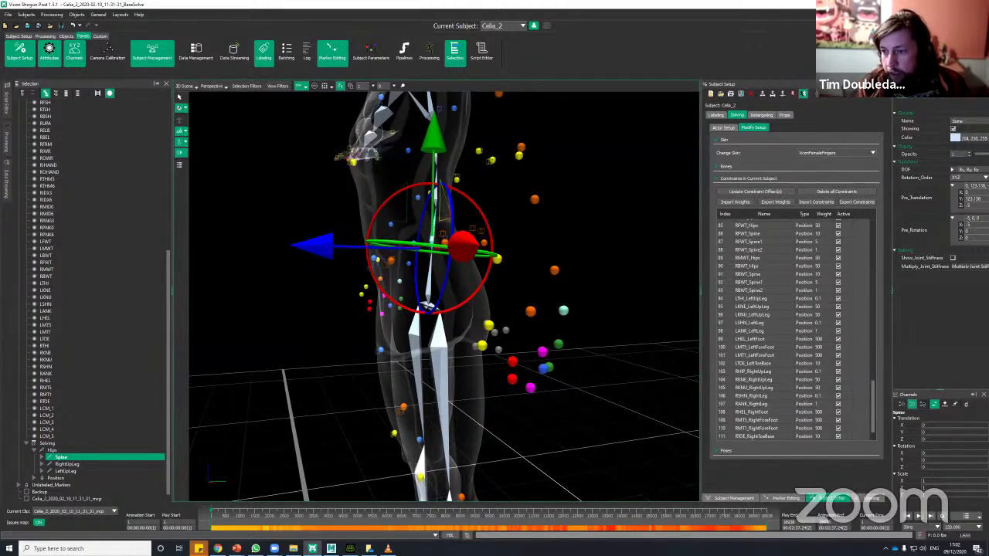
click(452, 229)
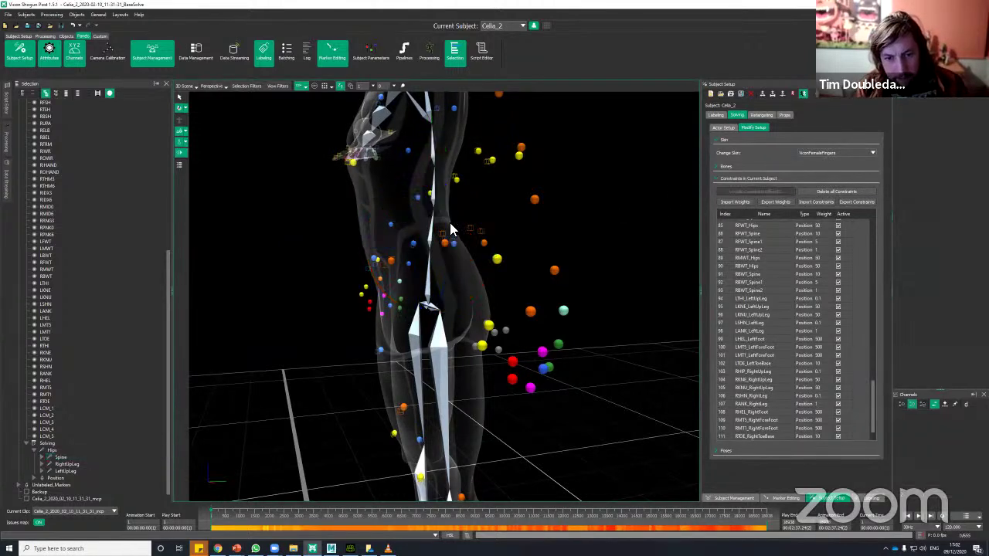
Inspect the Spine1, Spine2 and Spine3 bones in turn, checking their pre-rotations and alignment with the torso markers
click(436, 195)
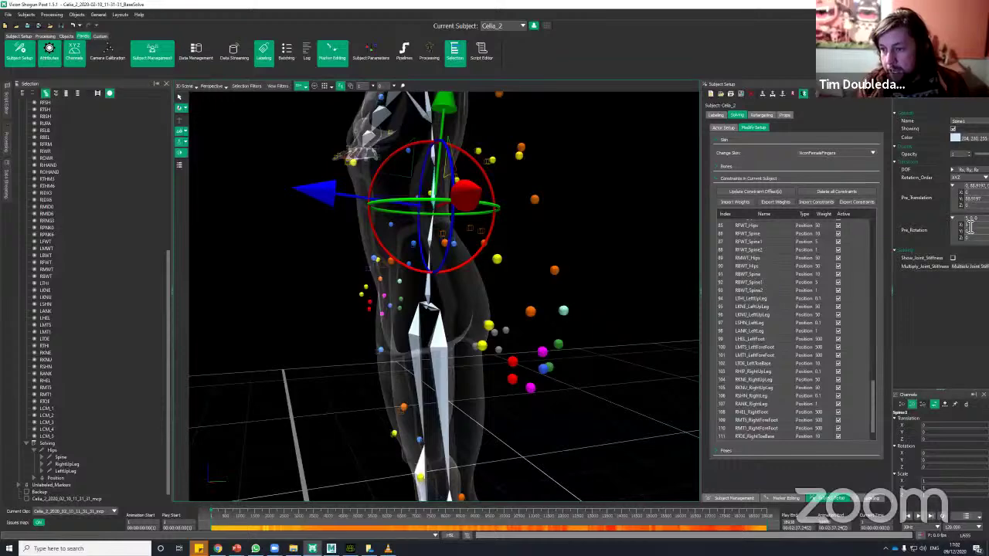
alt+middle_drag(590, 225, 604, 249)
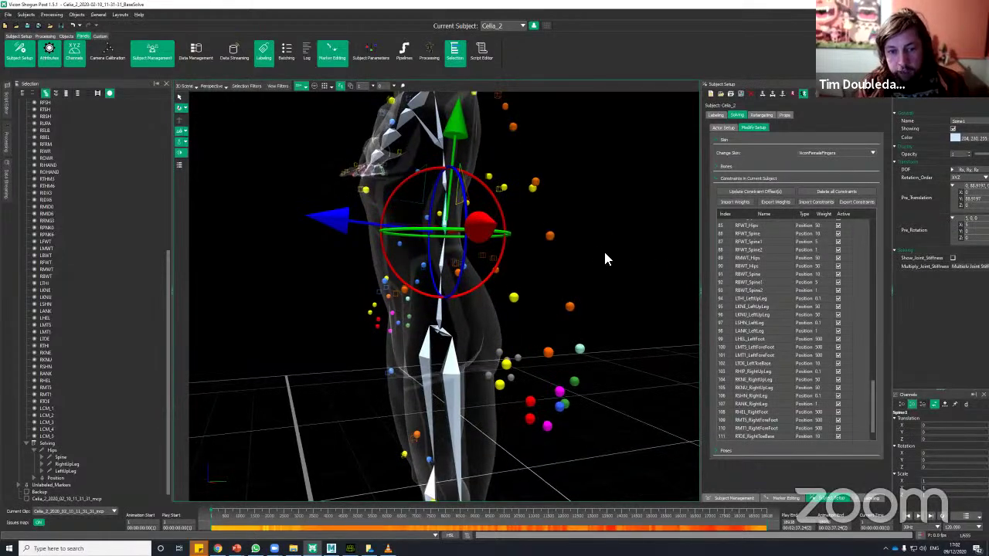
click(603, 249)
alt+drag(510, 184, 466, 187)
alt+drag(654, 194, 685, 204)
alt+drag(560, 199, 563, 197)
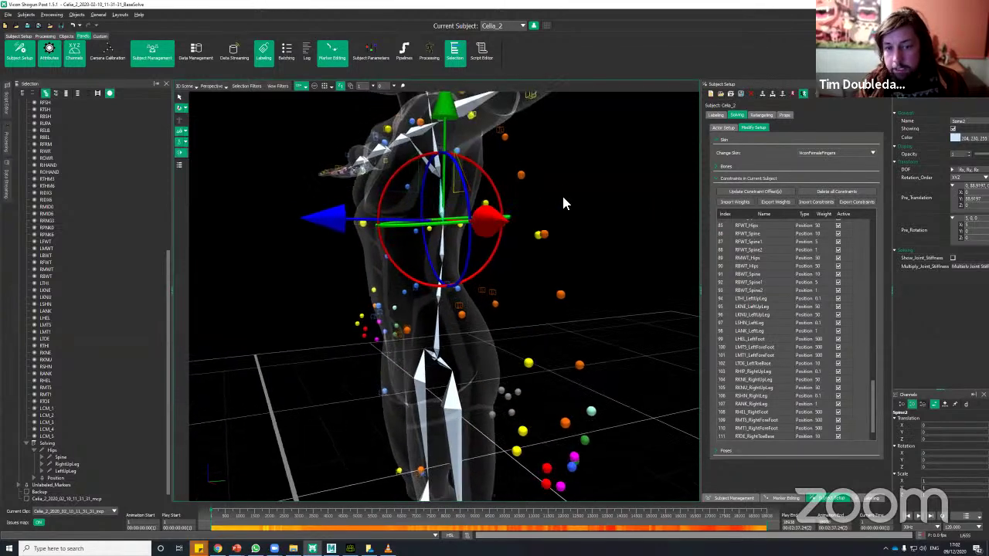
click(437, 159)
alt+drag(589, 163, 618, 171)
alt+middle_drag(565, 220, 563, 242)
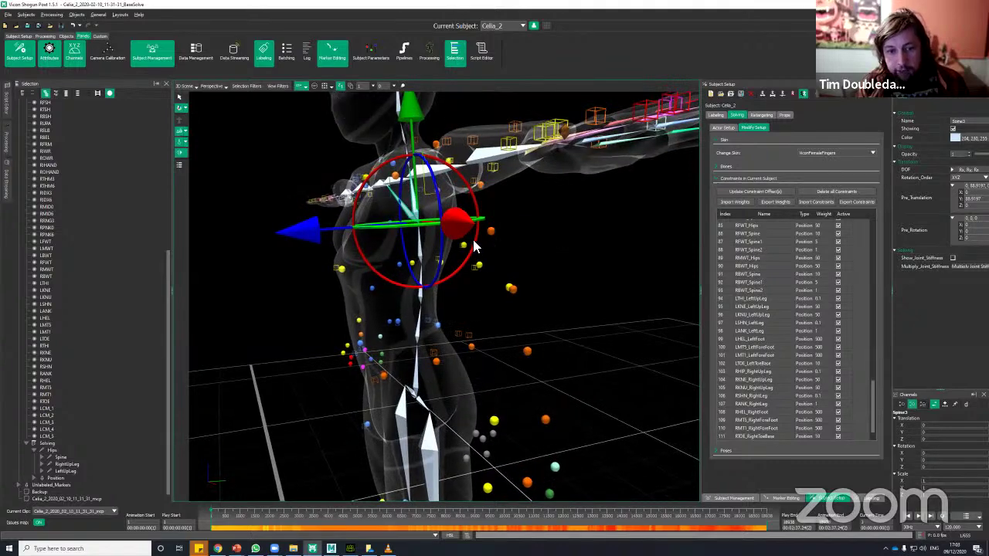
Clear the selection and compare the shoulders, neck and head with their markers from the front
mouse_move(473, 246)
alt+mouse_down()
mouse_move(488, 234)
mouse_move(470, 236)
alt+mouse_up()
middle_drag(519, 228, 455, 290)
click(533, 207)
click(369, 265)
click(632, 278)
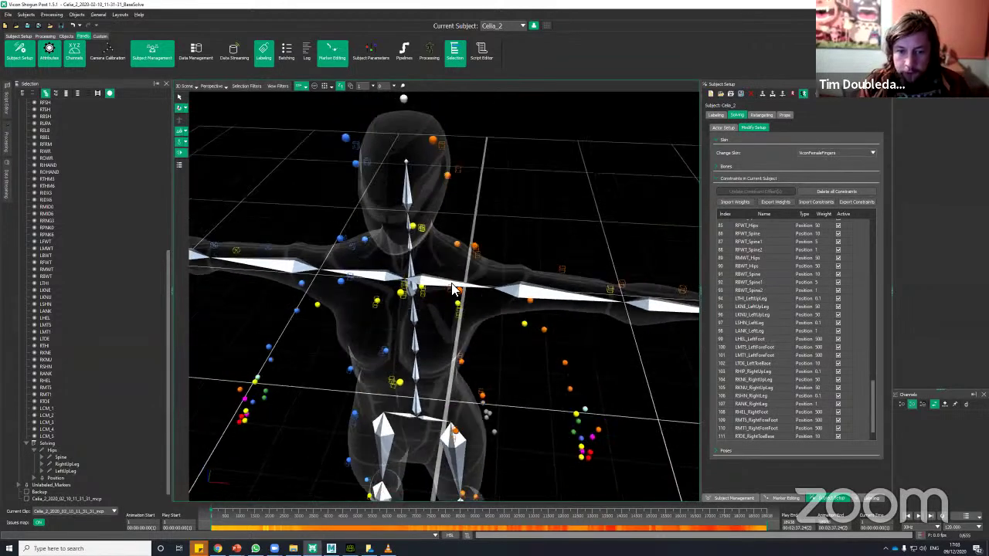
Select the LeftShoulder bone and examine its position against the shoulder markers from above and from the front
click(454, 289)
middle_drag(551, 261, 525, 267)
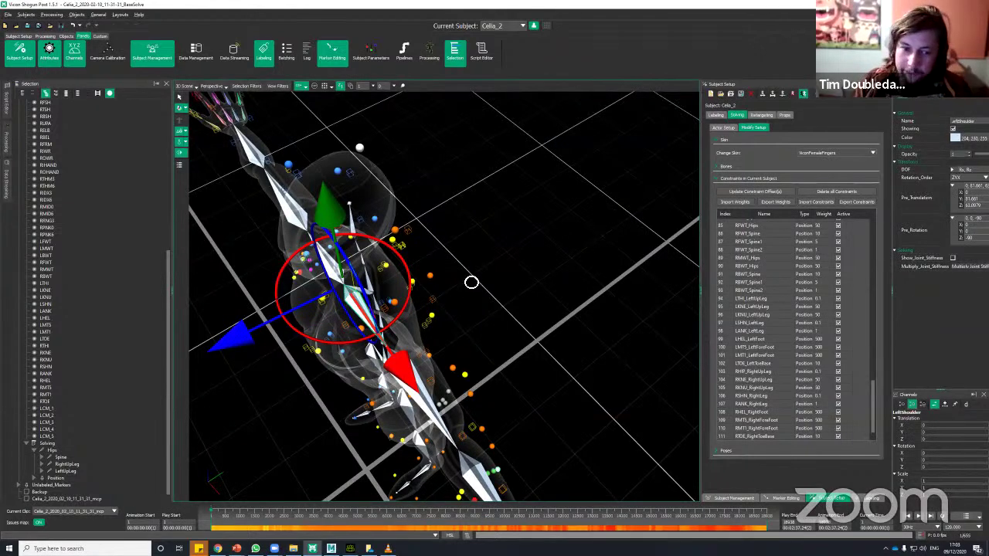
alt+drag(471, 282, 542, 216)
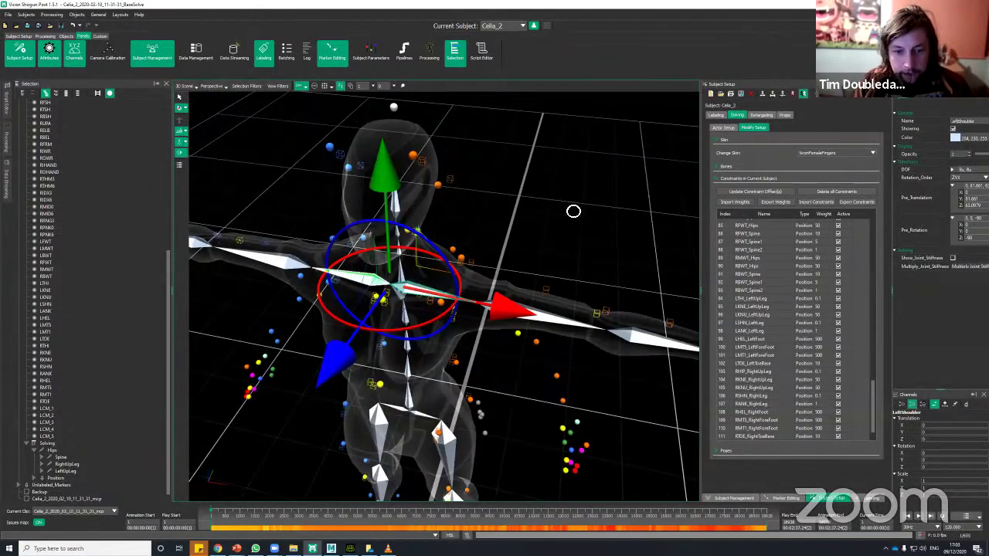
alt+drag(603, 328, 611, 294)
Try shifting the LeftShoulder bone's pre-translation along Z to about -4.8 and undo the move
click(533, 261)
click(527, 260)
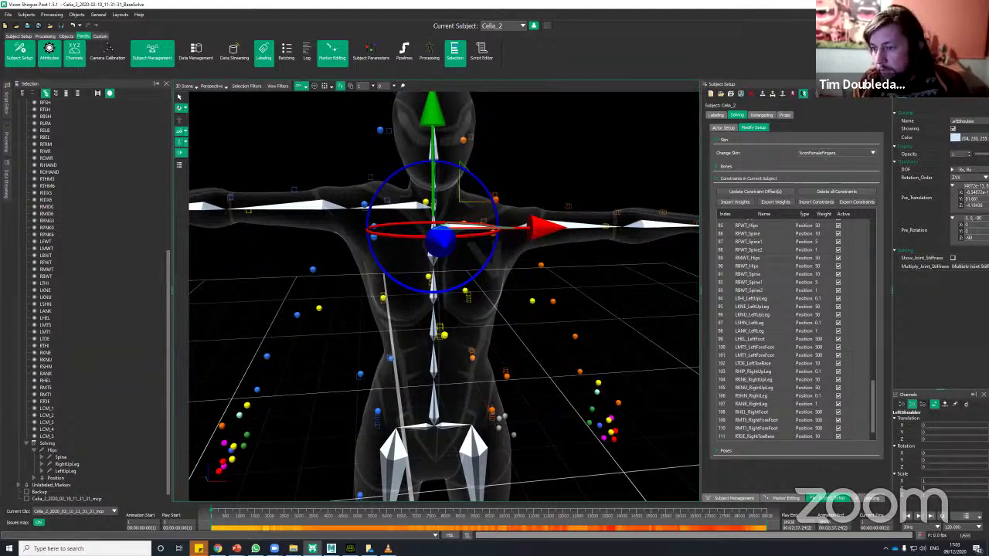
key(ctrl+z)
Move the LeftShoulder bone along its Z axis to a pre-translation of about 14.3, compare it with the markers, and undo the change
alt+drag(636, 328, 541, 363)
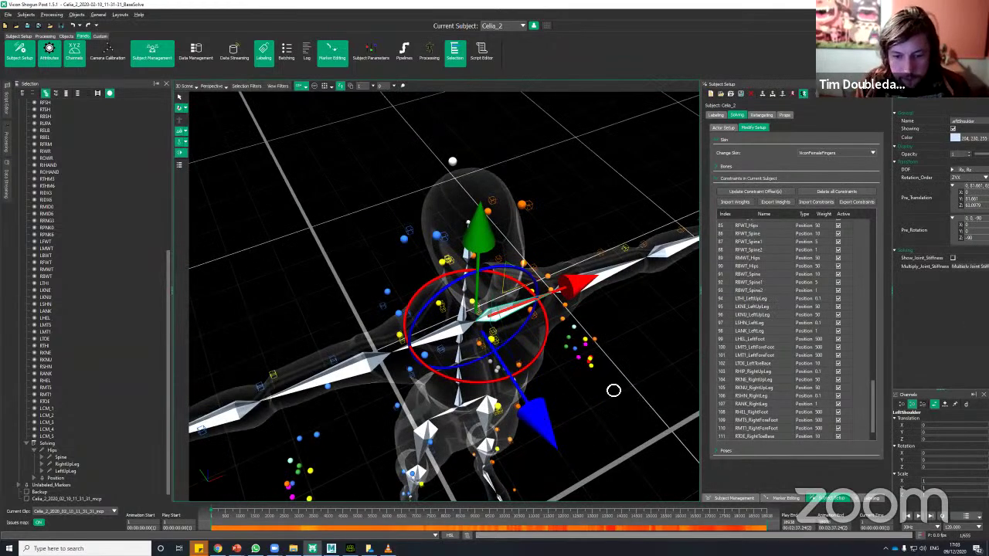
alt+drag(614, 391, 585, 397)
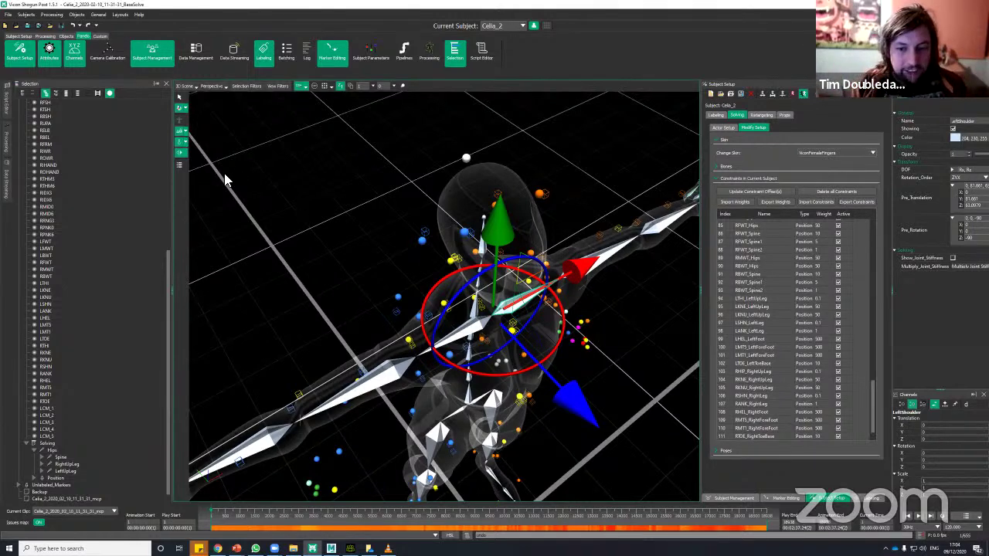
drag(559, 382, 554, 377)
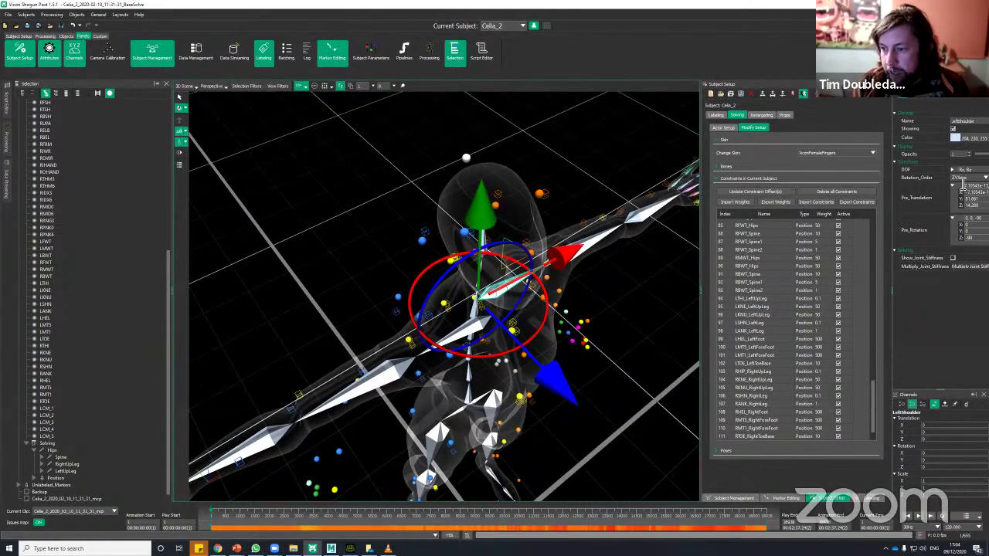
alt+right_drag(624, 315, 663, 319)
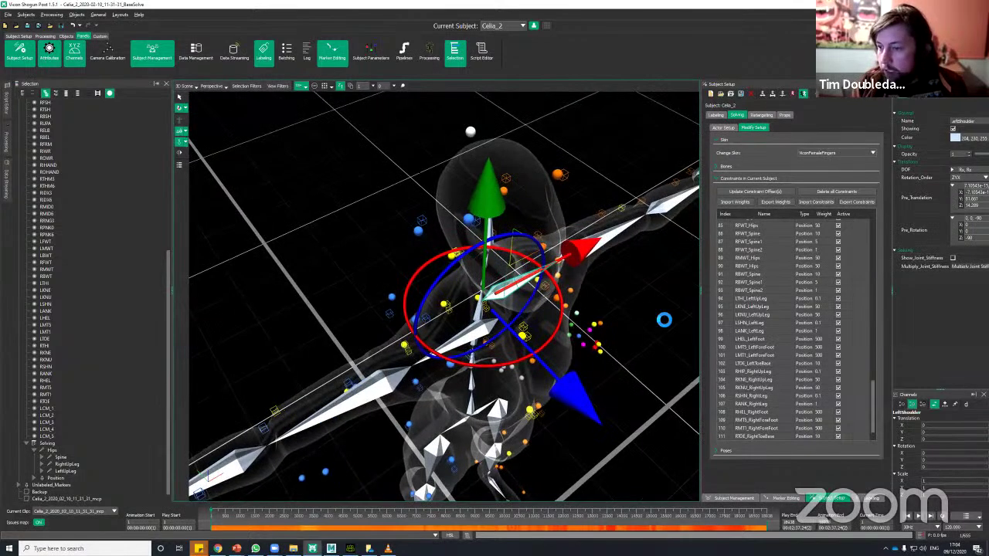
double_click(973, 205)
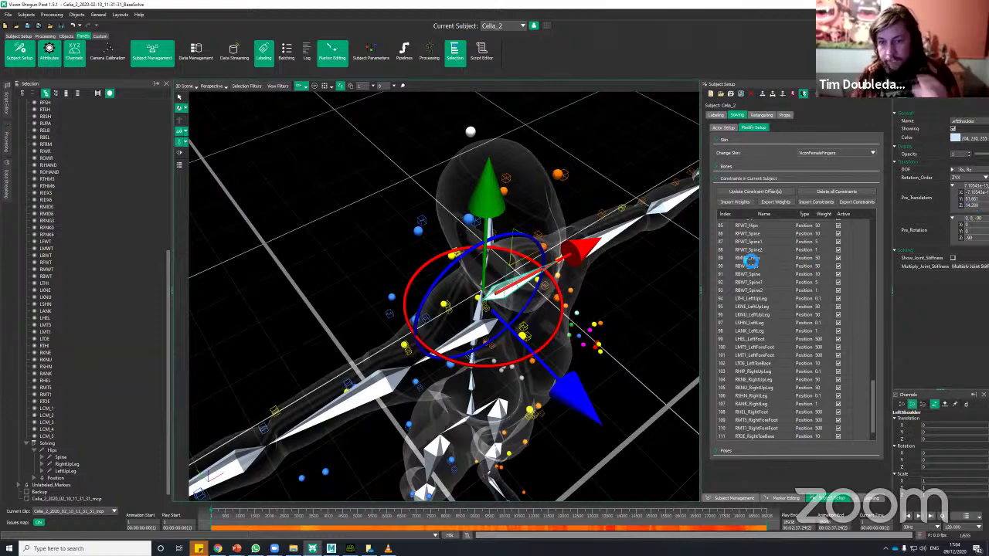
key(ctrl+z)
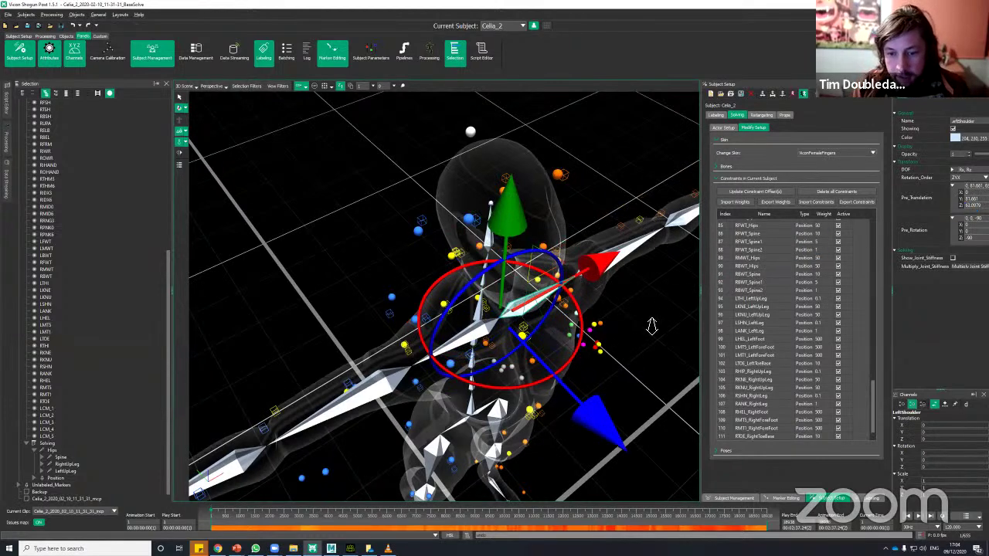
Move the LeftShoulder bone along Z, then set its pre-translation X to 0 and Y to 80 and round the Z value
alt+right_drag(652, 326, 642, 330)
drag(600, 409, 582, 407)
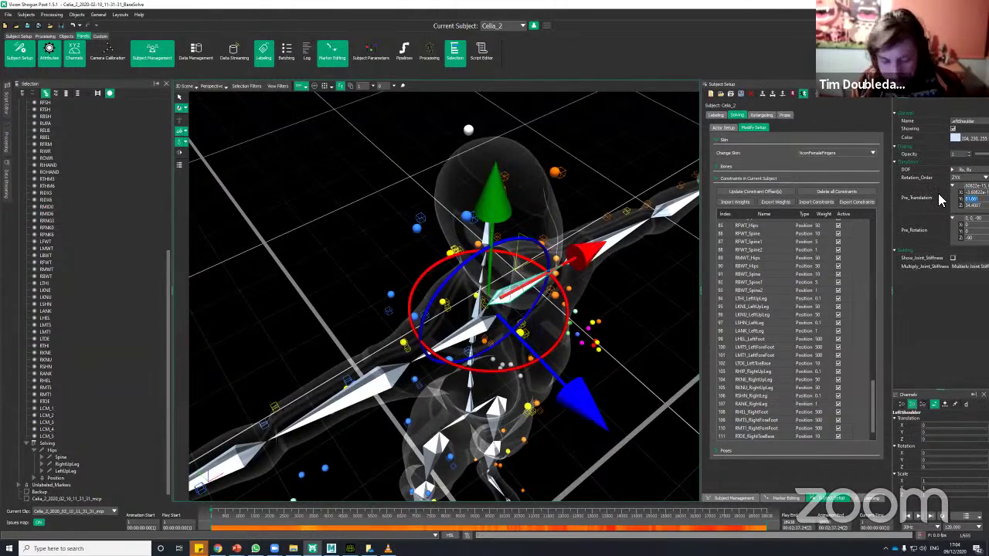
key(Return)
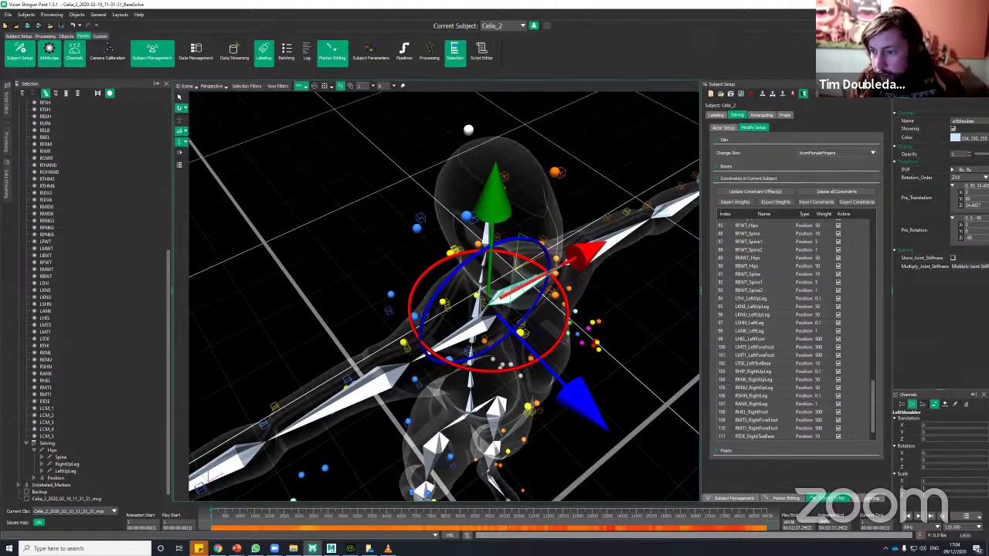
text(33)
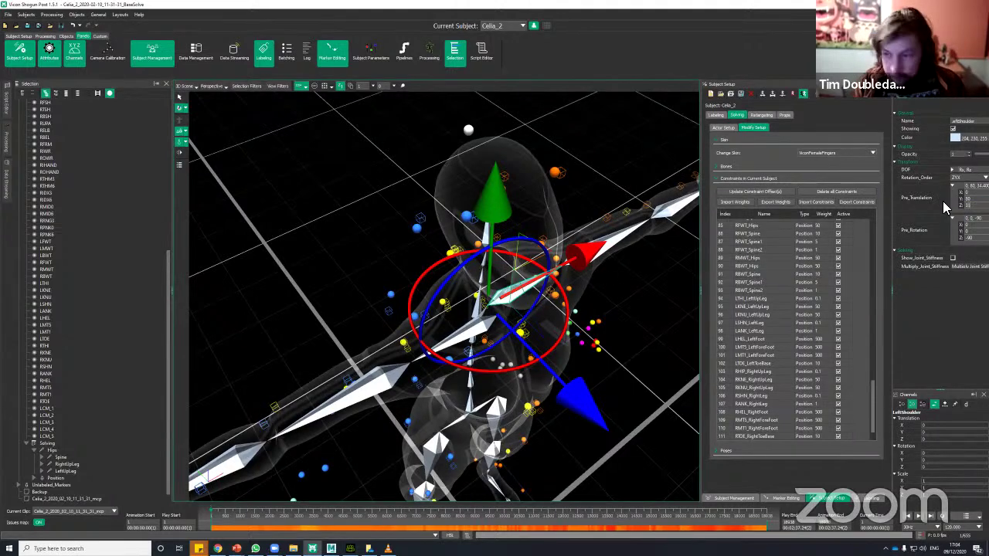
key(Return)
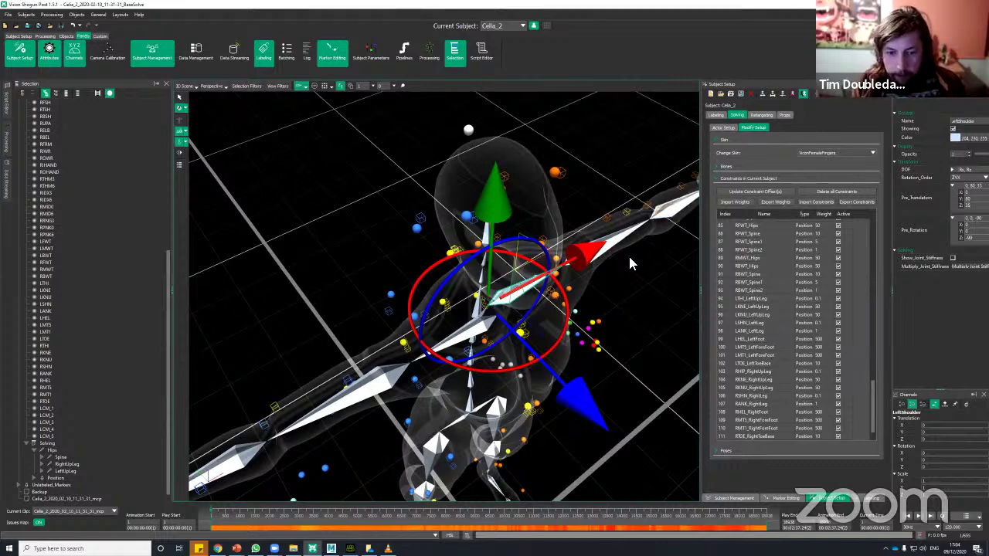
Try a pre-translation Z of 10 on the LeftShoulder bone while viewing the torso from the side
alt+drag(686, 285, 726, 259)
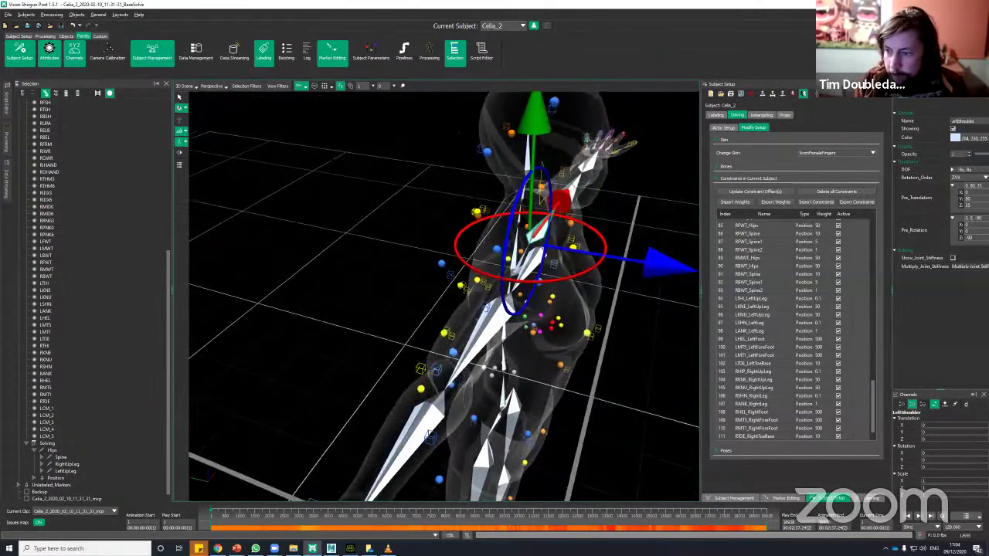
text(5)
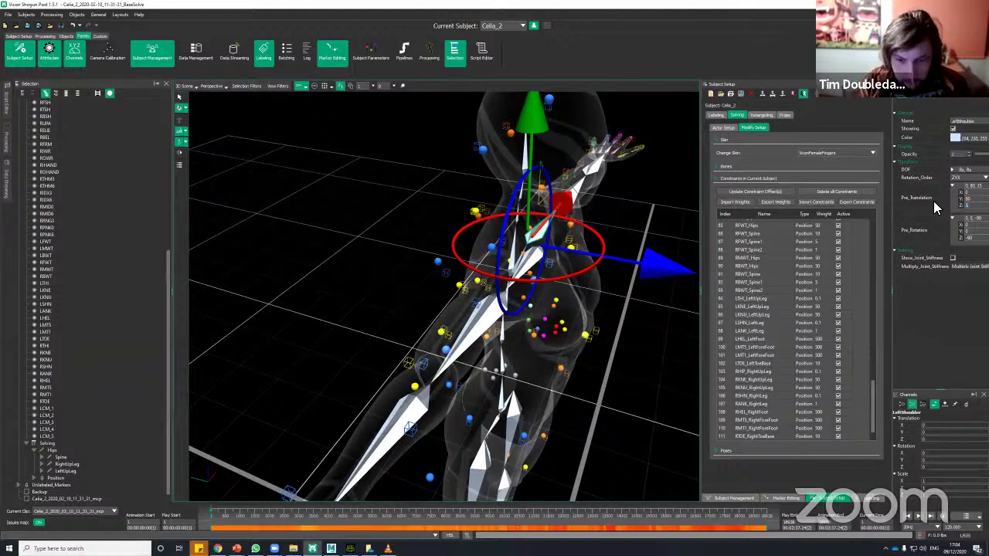
key(Return)
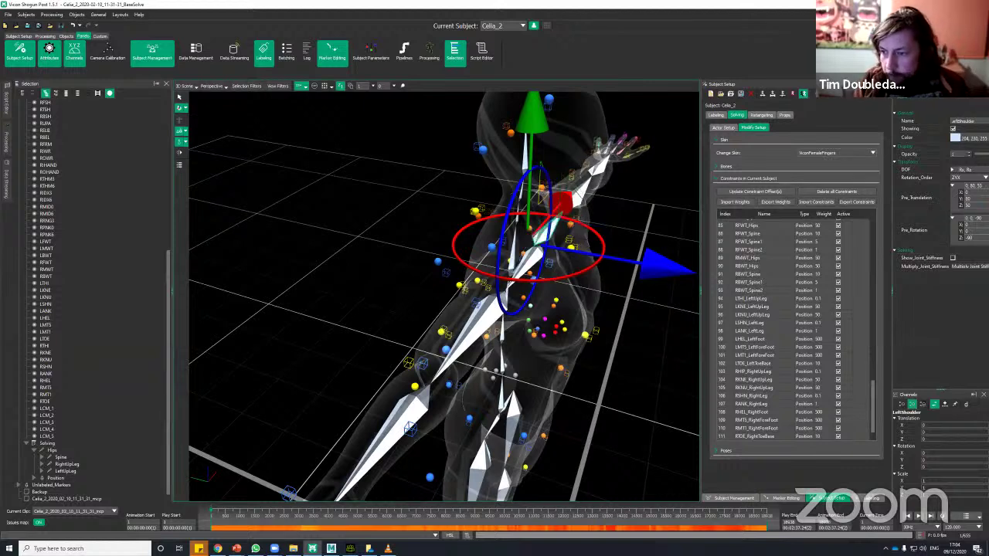
text(10)
key(Return)
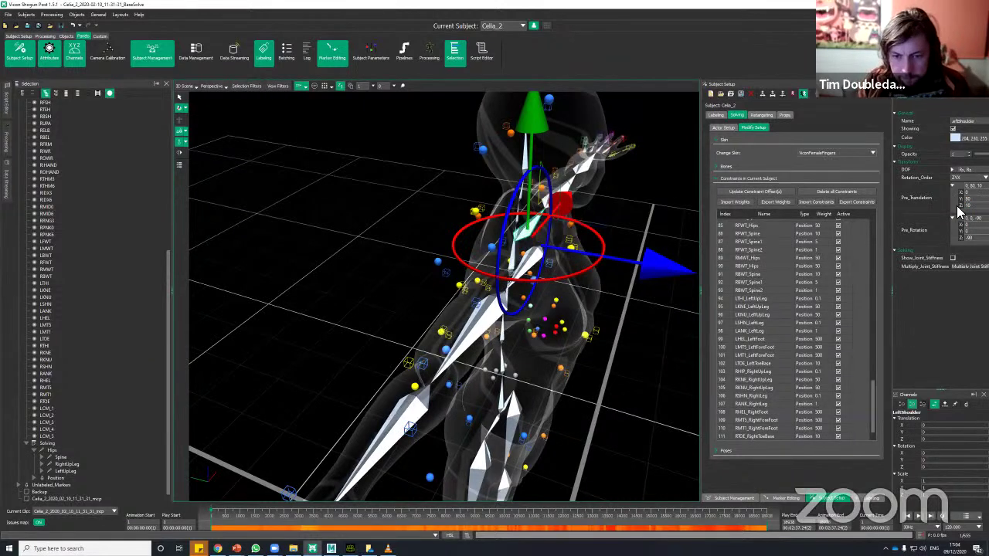
Compare the LeftShoulder bone with the markers in side view and set its pre-translation Z to 15
alt+drag(615, 243, 618, 253)
middle_drag(618, 253, 618, 253)
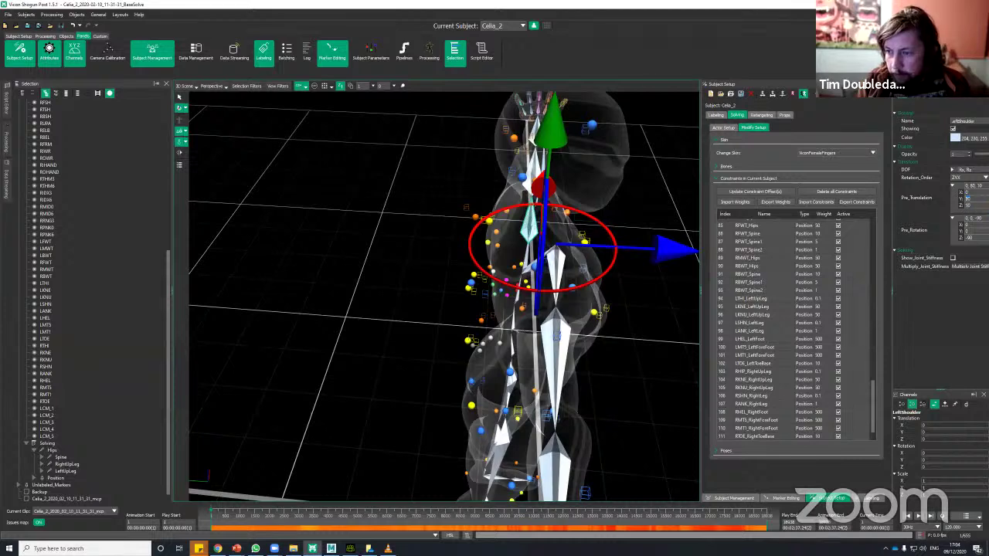
drag(971, 205, 956, 205)
text(15)
key(Return)
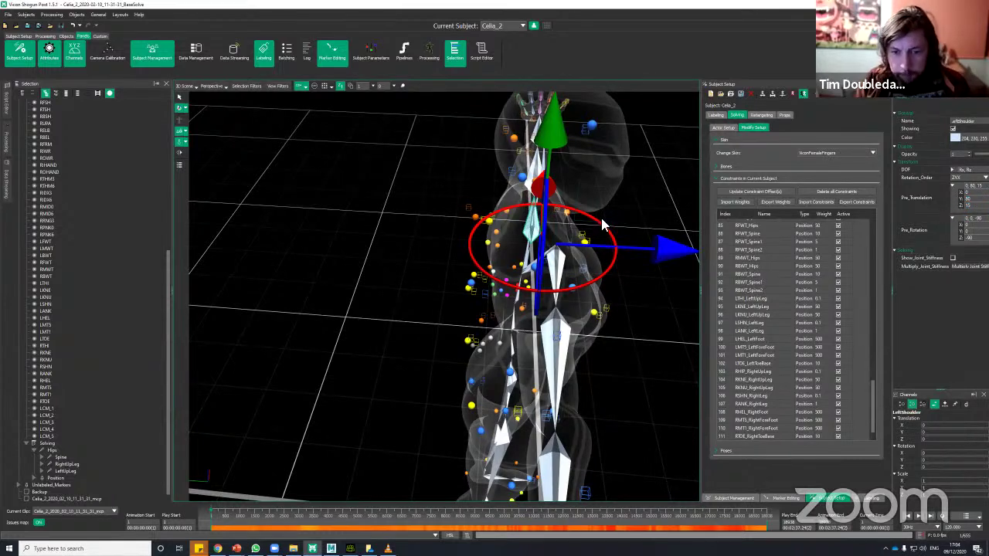
Match the RightShoulder bone to the left one by setting its pre-translation Y to 80 and Z to 15
click(568, 266)
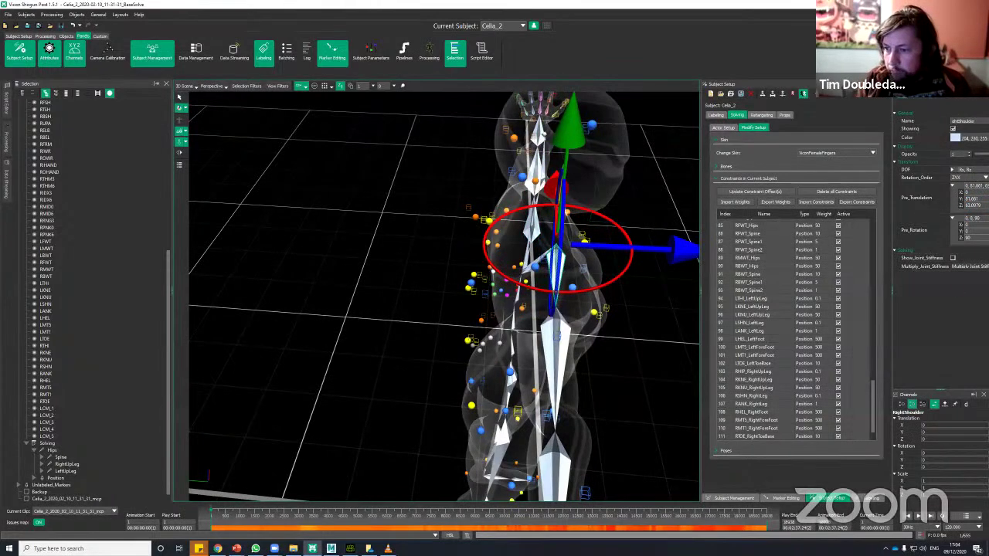
text(80)
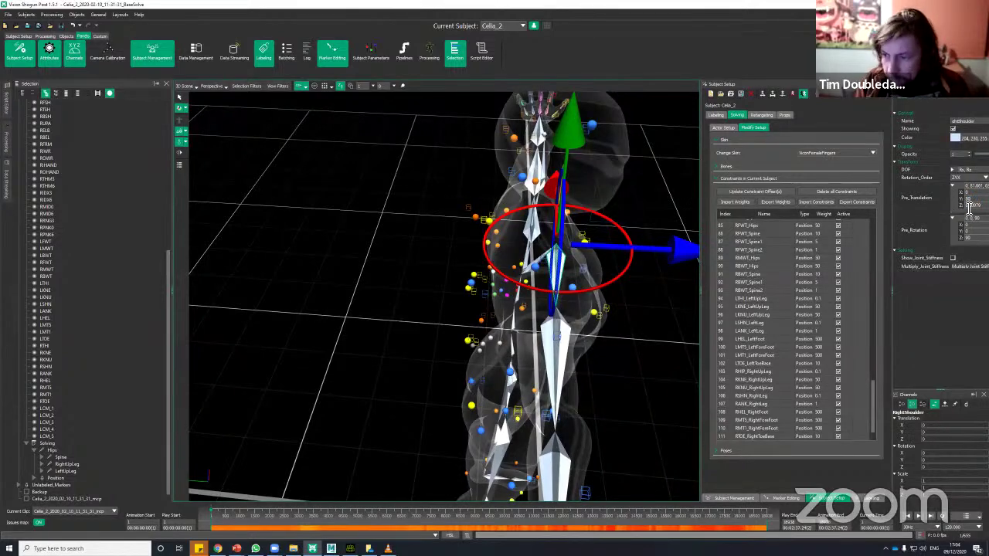
key(Return)
text(15)
key(Return)
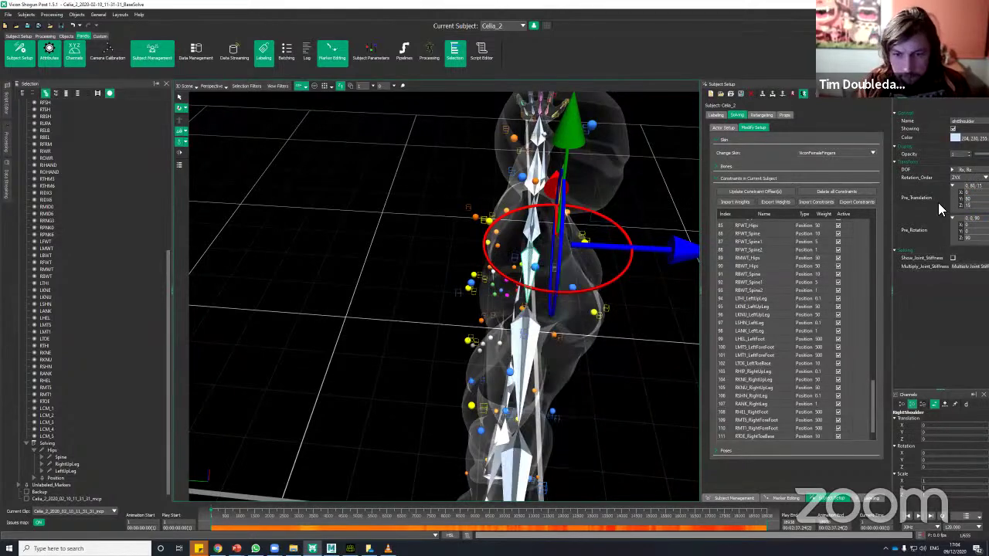
Clear the selection and compare the shoulders and torso with their markers from the side and front
alt+drag(620, 384, 585, 308)
click(569, 296)
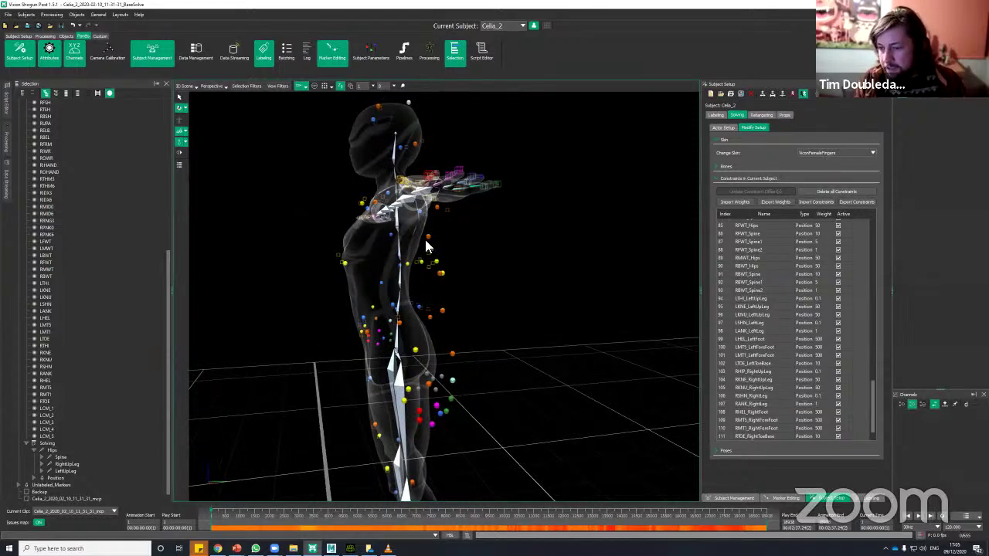
alt+drag(459, 288, 522, 212)
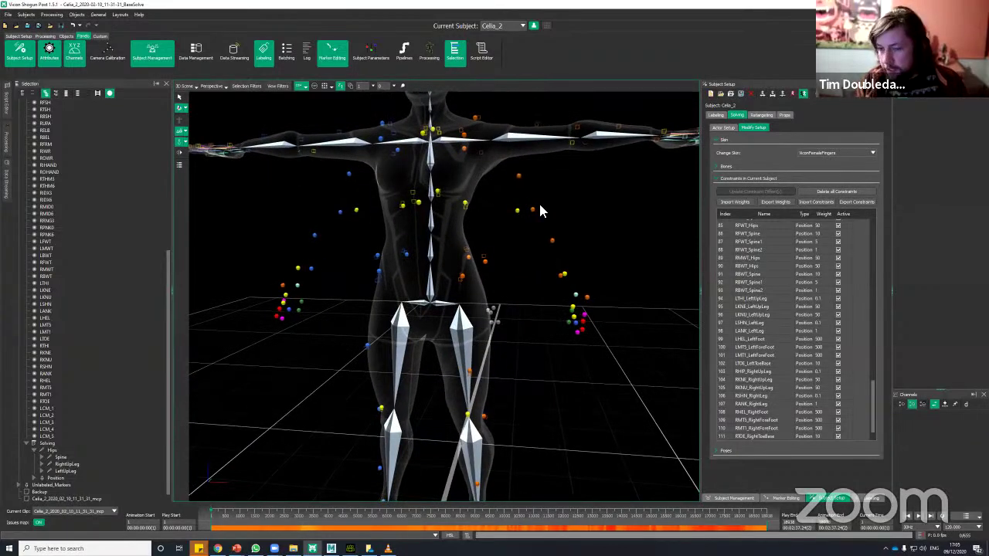
alt+drag(530, 218, 476, 170)
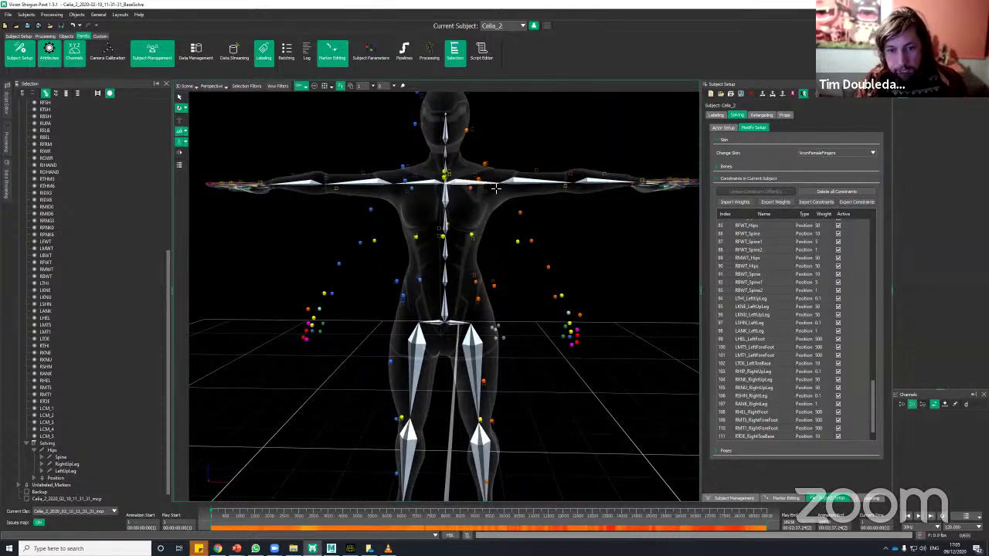
Rotate the LeftShoulder bone slightly downward about Z, with the rotation mirrored on the right shoulder
click(524, 189)
alt+middle_drag(560, 209, 520, 205)
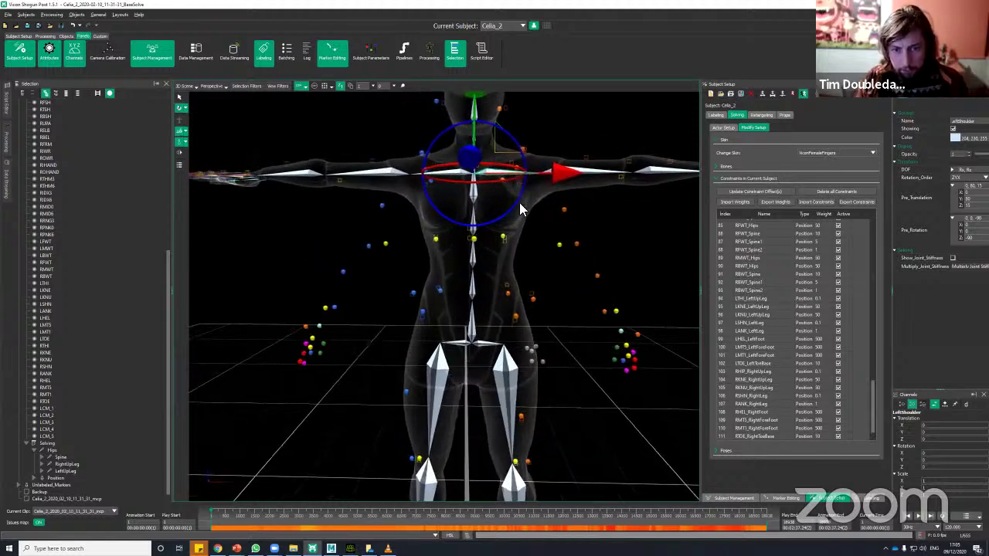
drag(520, 205, 519, 213)
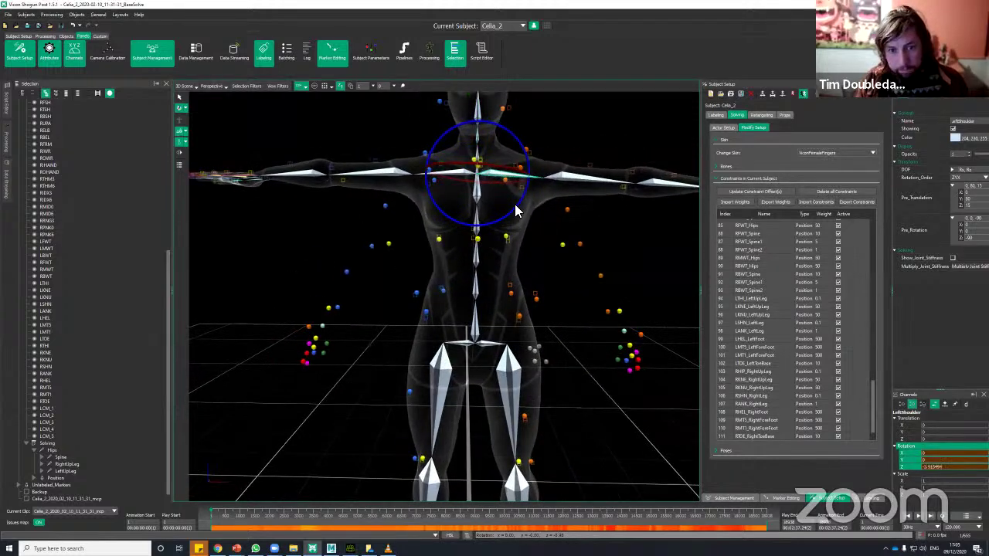
key(w)
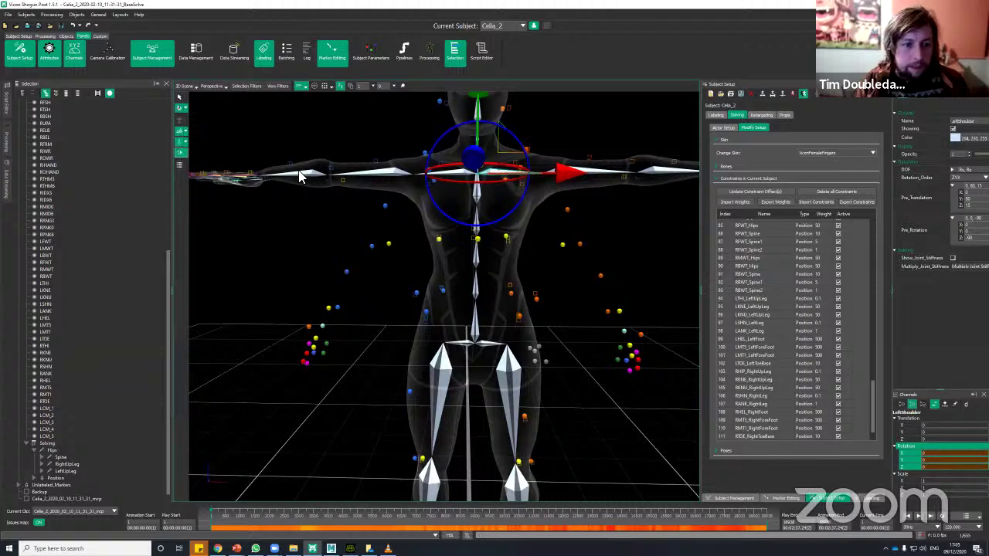
drag(518, 213, 516, 214)
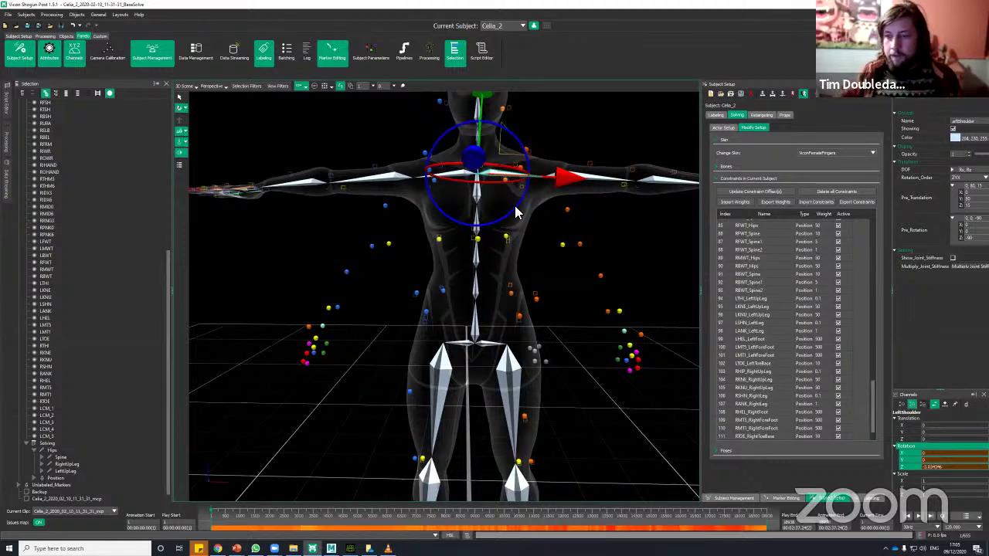
Lower both arms toward their markers by rotating the RightArm bone about 55.5 degrees around Z with mirroring, and clear the selection
click(393, 184)
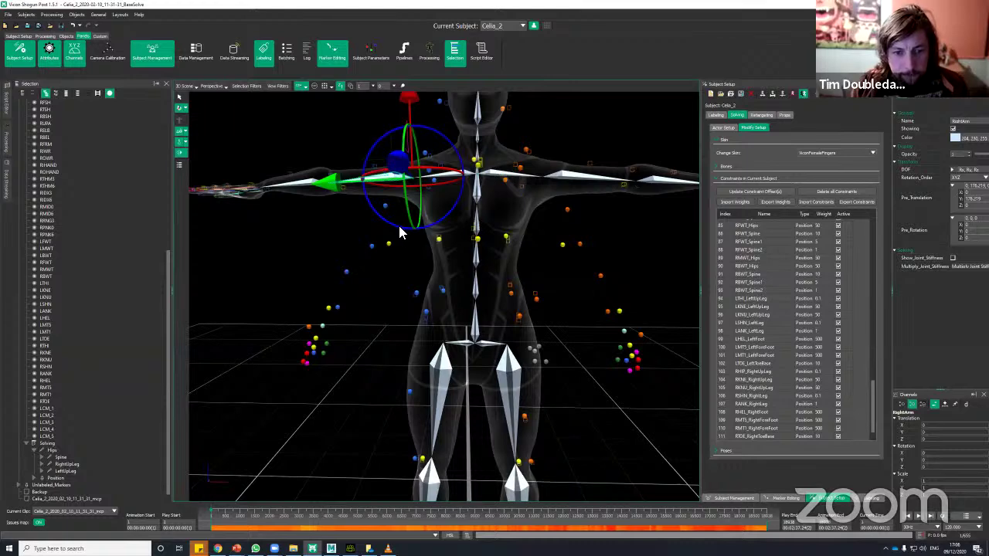
drag(400, 232, 442, 216)
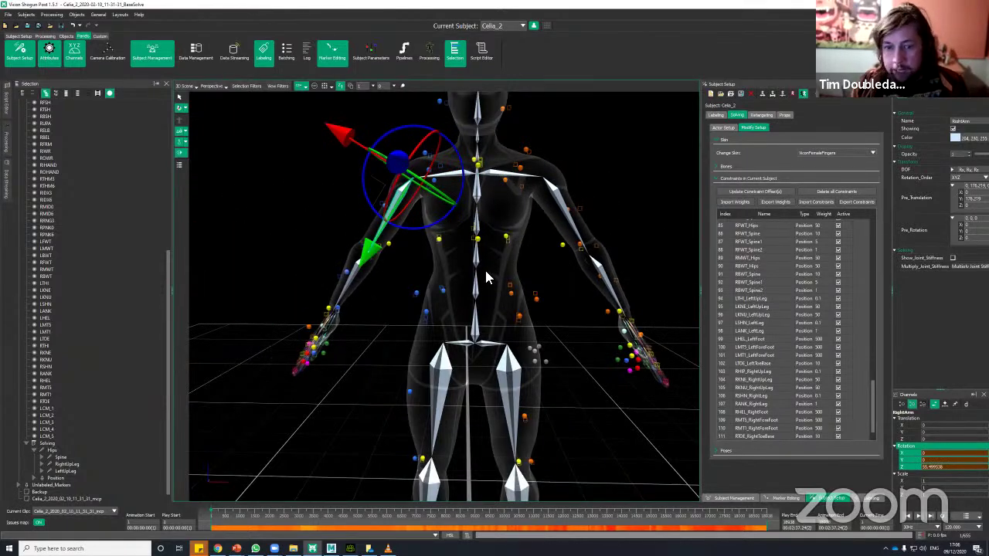
alt+right_drag(493, 284, 525, 293)
click(545, 302)
Examine the lowered arms and hands against their markers from the side and from the front
alt+drag(519, 299, 464, 309)
alt+right_drag(464, 222, 561, 247)
drag(561, 248, 556, 250)
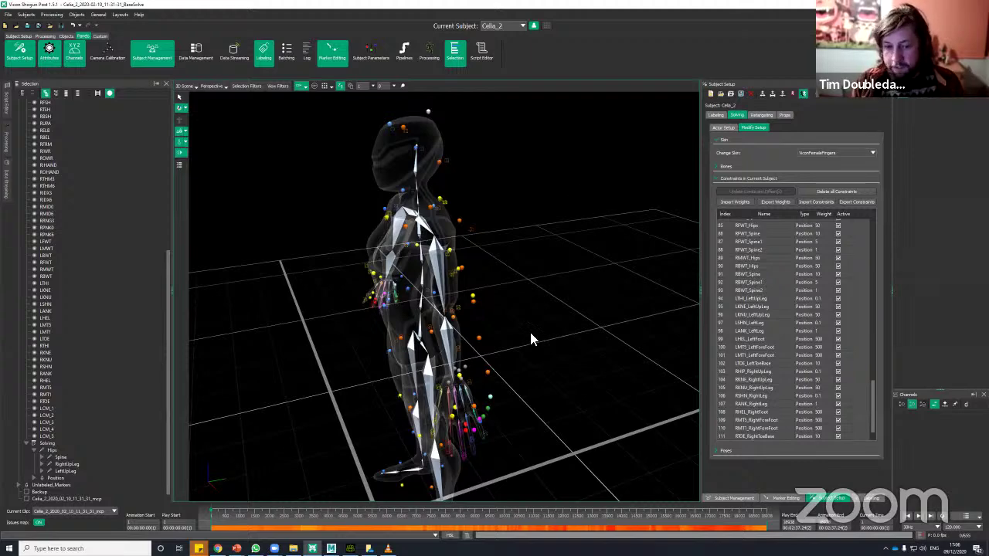
drag(534, 338, 453, 322)
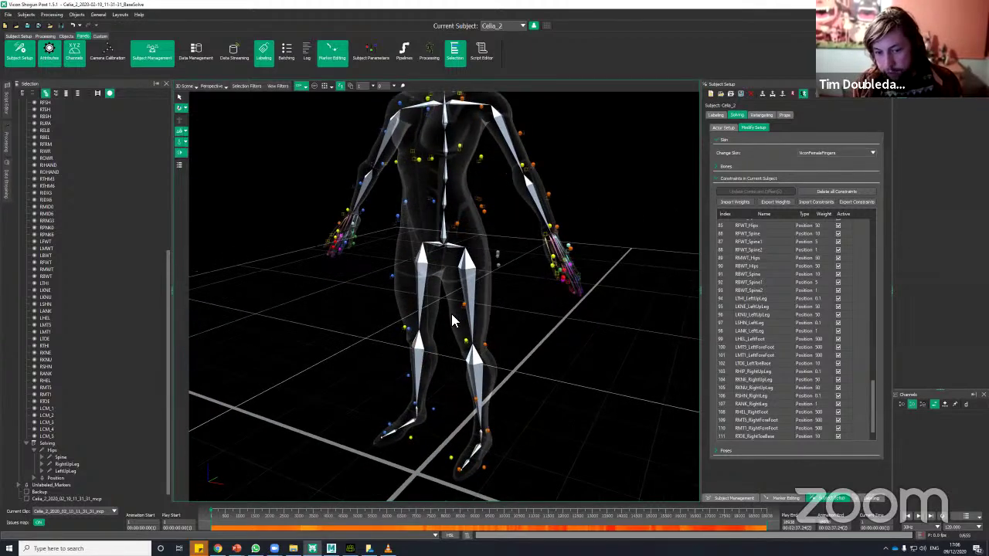
click(512, 309)
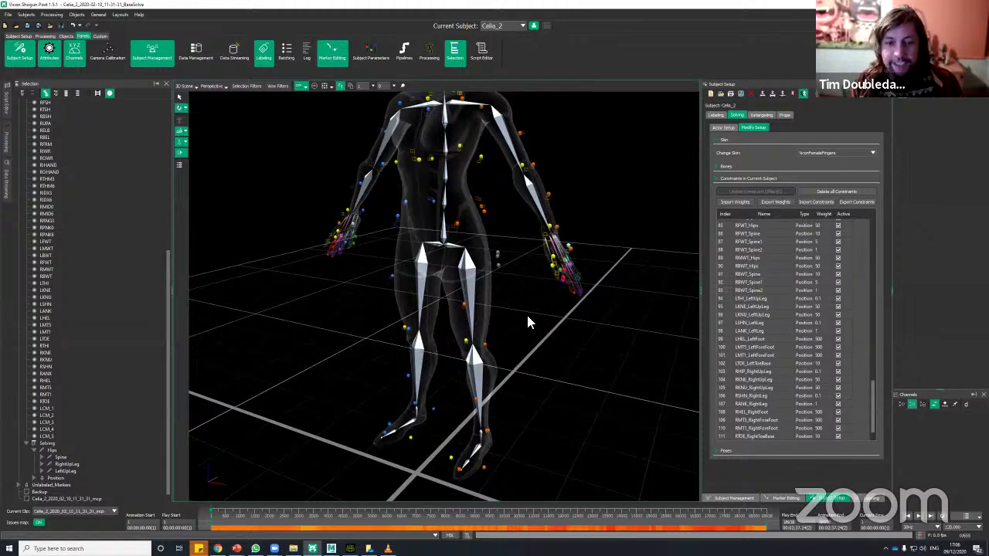
drag(530, 335, 455, 235)
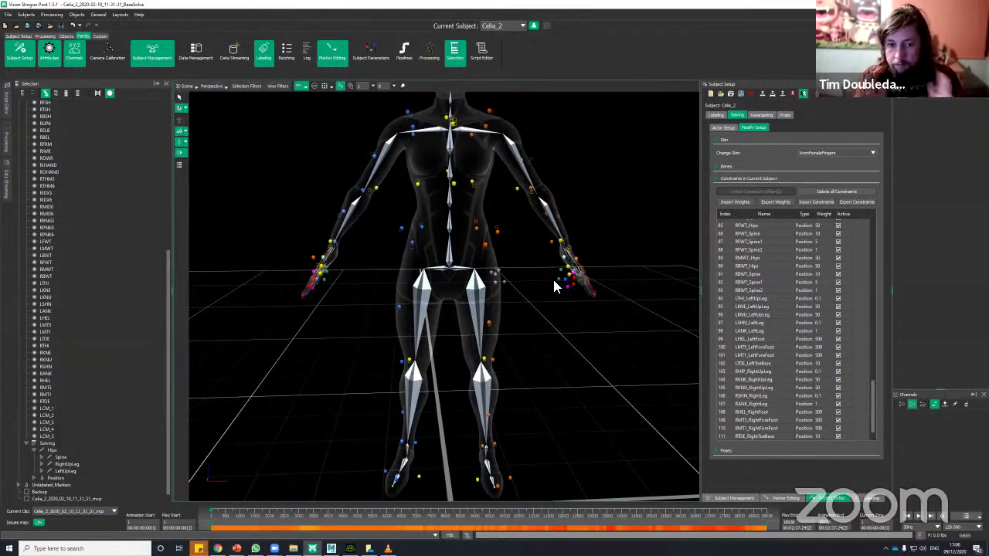
Hide the constraints of the solving skeleton in the 3D view filters
drag(539, 291, 544, 210)
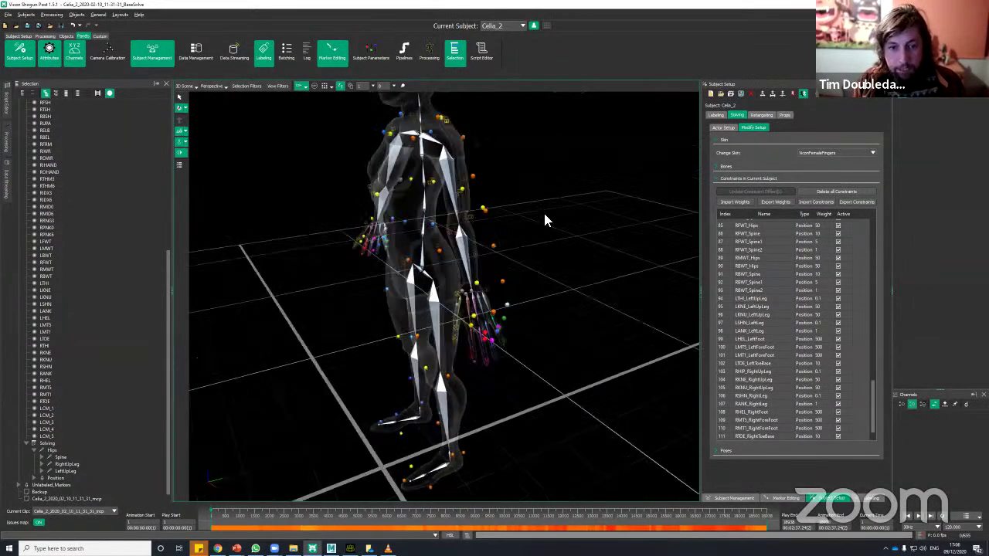
click(280, 86)
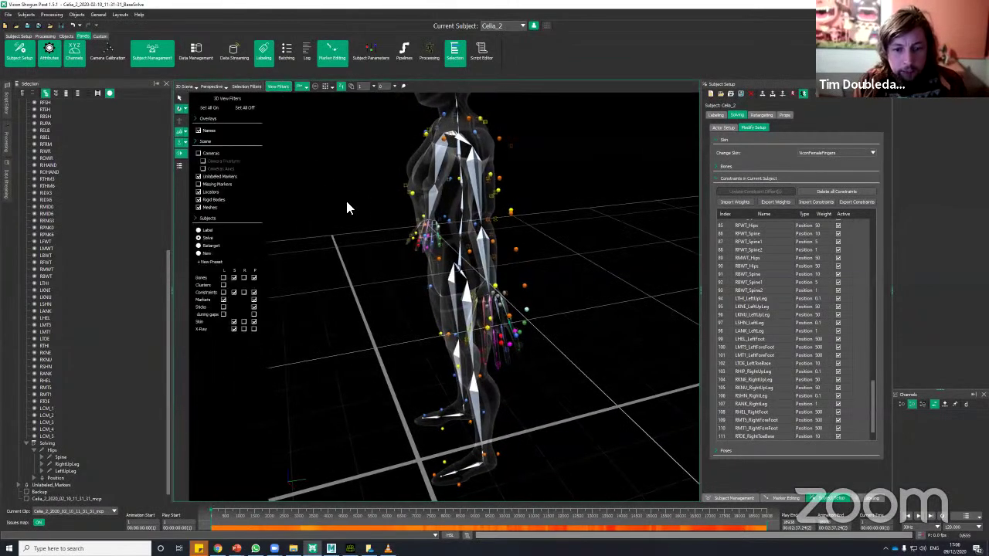
click(235, 292)
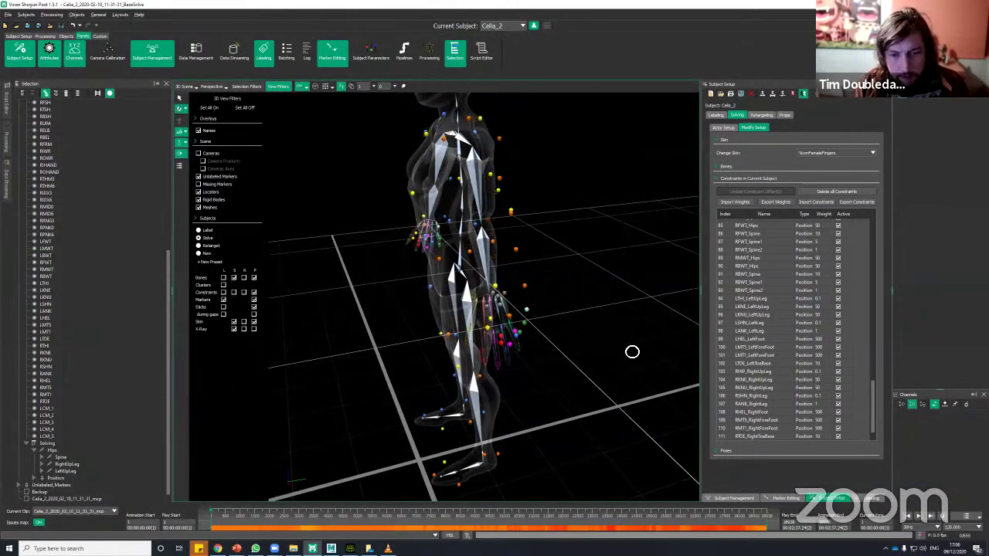
Move the LeftArm bone inward along Y to a pre-translation of about 137, with the change mirrored on the right arm
drag(632, 351, 508, 207)
click(507, 205)
alt+drag(563, 188, 480, 197)
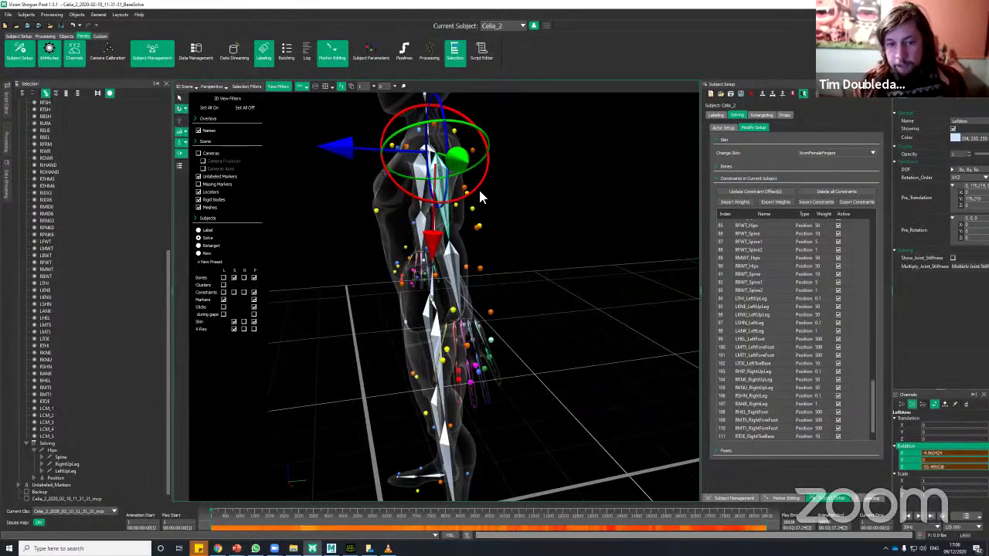
drag(479, 197, 590, 228)
click(582, 217)
drag(462, 212, 460, 212)
alt+drag(536, 166, 520, 234)
scroll(519, 226, up, 2)
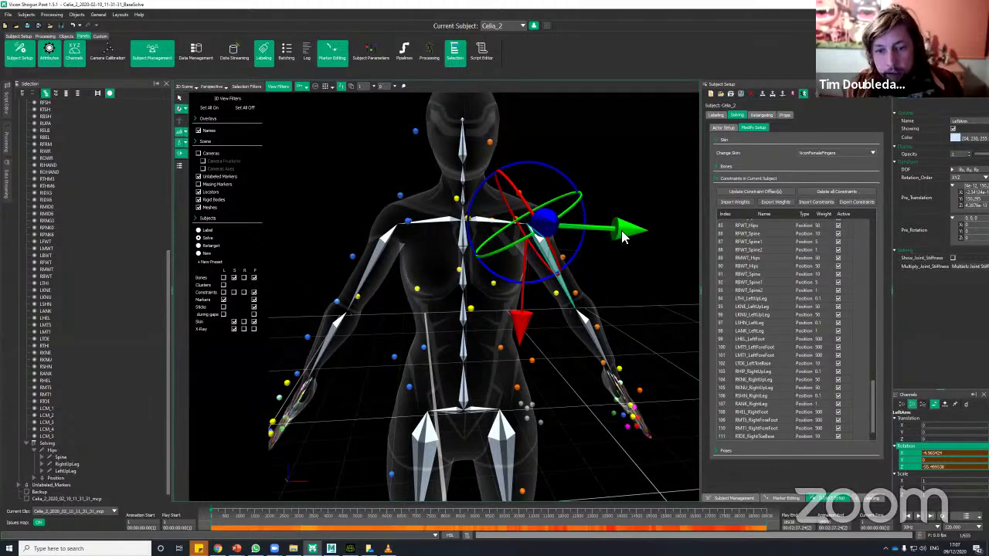
drag(620, 230, 614, 230)
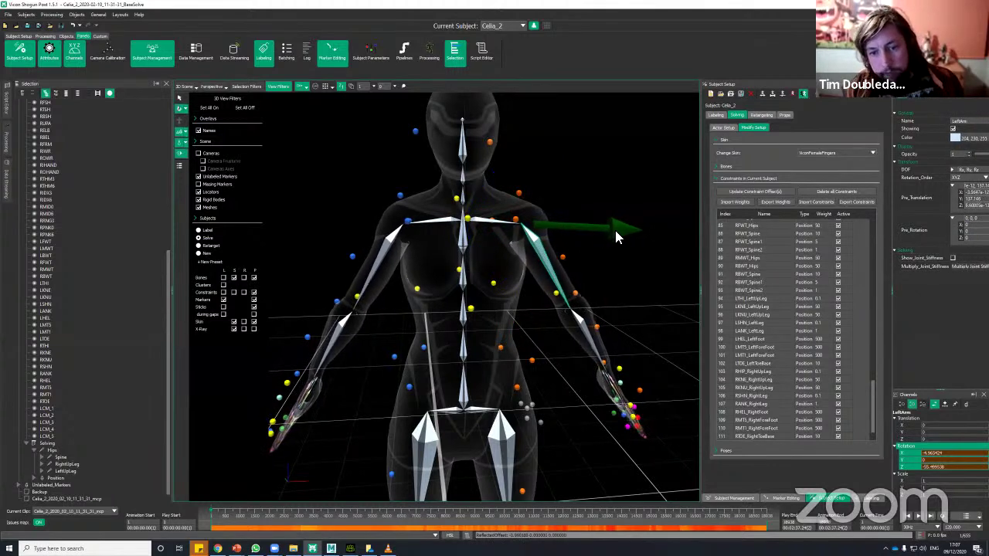
Select the LeftShoulder bone and enlarge its transform manipulator
alt+drag(645, 292, 589, 147)
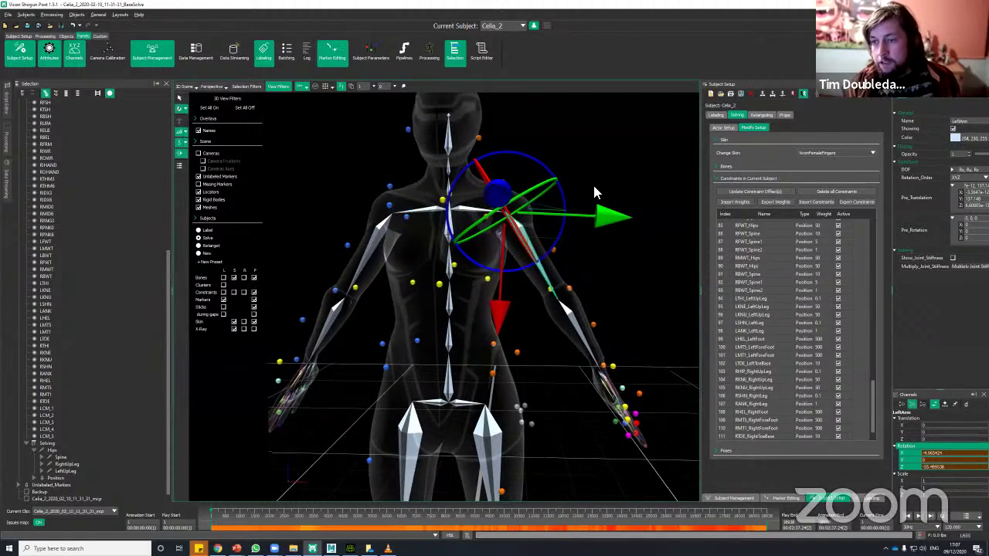
alt+drag(590, 259, 446, 313)
click(559, 288)
click(454, 313)
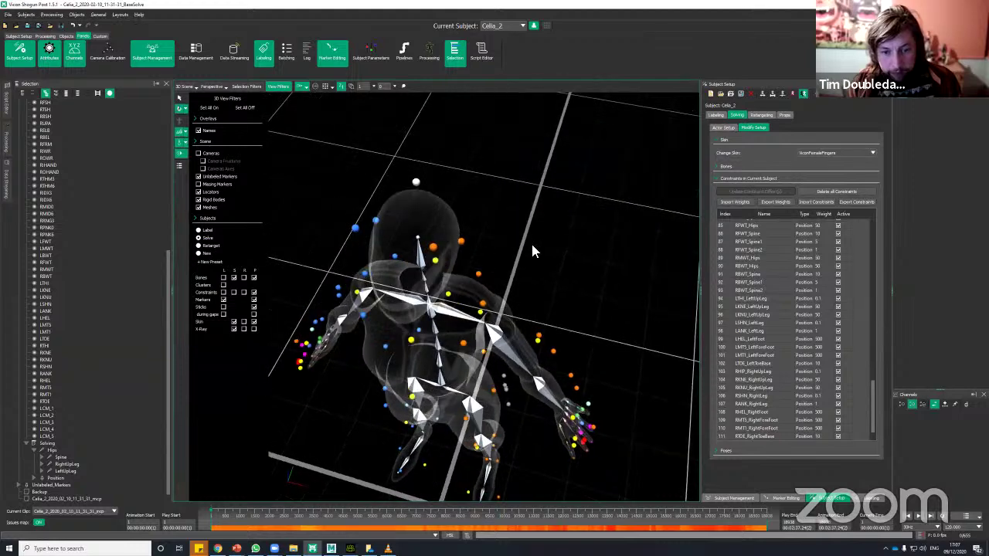
alt+drag(571, 244, 562, 347)
drag(588, 267, 569, 292)
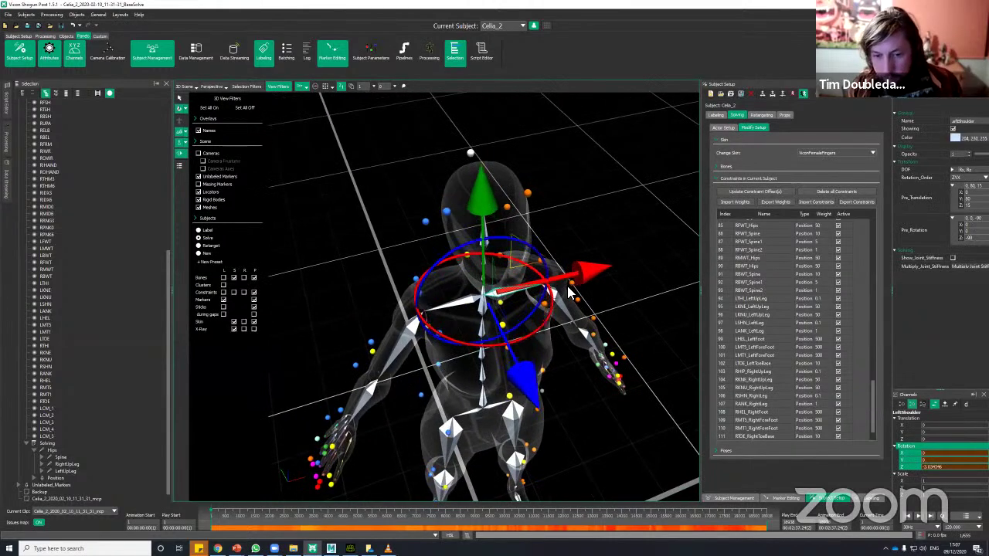
key(plus)
key(minus)
key(minus)
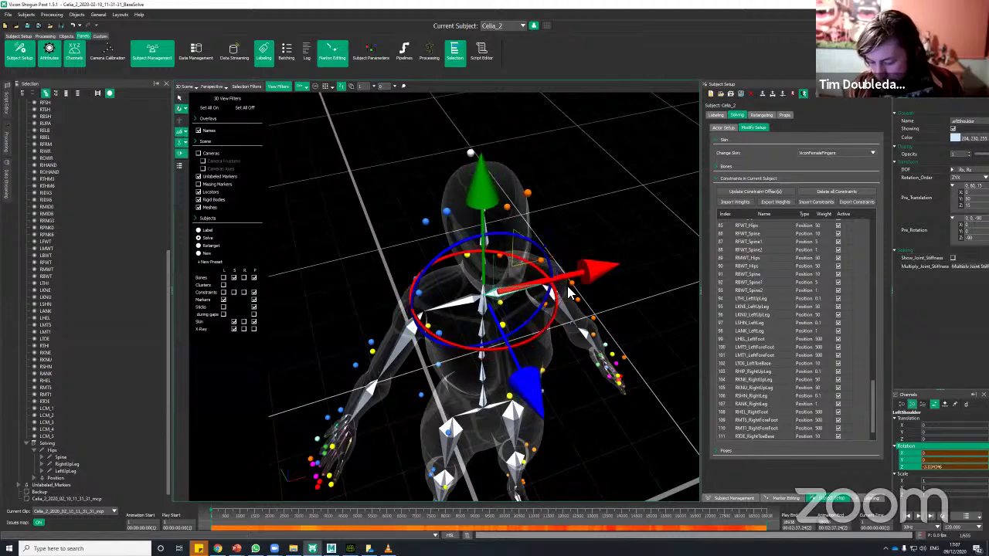
drag(568, 292, 569, 292)
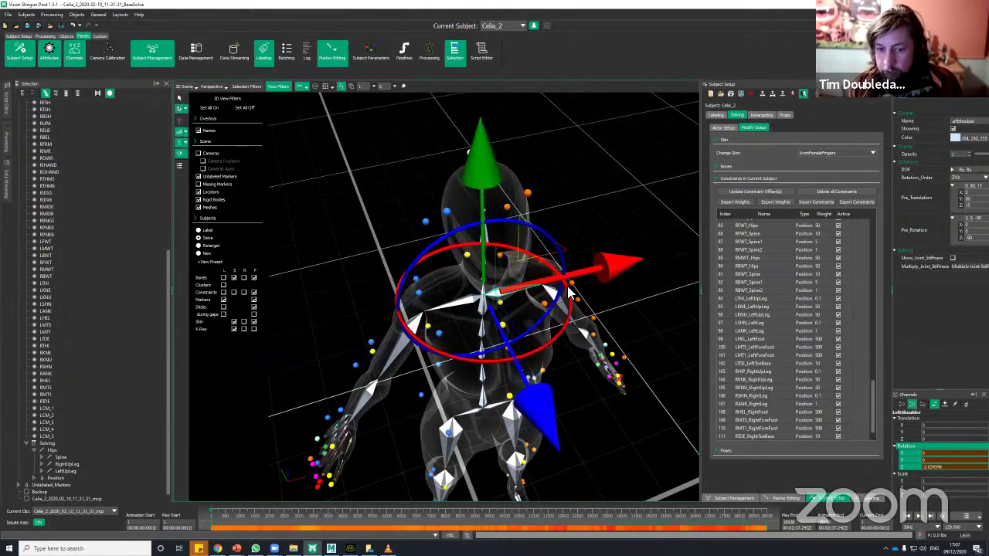
key(plus)
Rotate the LeftShoulder bone slightly toward its markers, to about -0.7 degrees around X and 0.2 degrees around Y
alt+drag(622, 375, 584, 350)
mouse_move(616, 240)
alt+mouse_down()
mouse_move(621, 250)
mouse_move(613, 231)
alt+mouse_up()
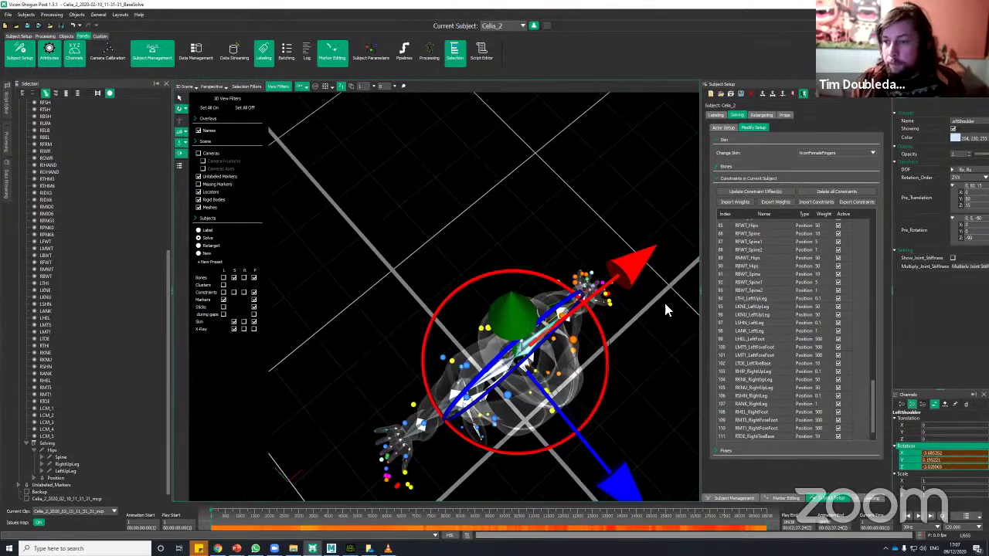
alt+drag(647, 333, 428, 251)
click(618, 297)
Rotate the LeftArm bone to about -5.1 degrees around X and -51.8 degrees around Z, with the rotation mirrored on the right arm
click(427, 251)
alt+drag(528, 257, 490, 234)
alt+drag(539, 279, 503, 230)
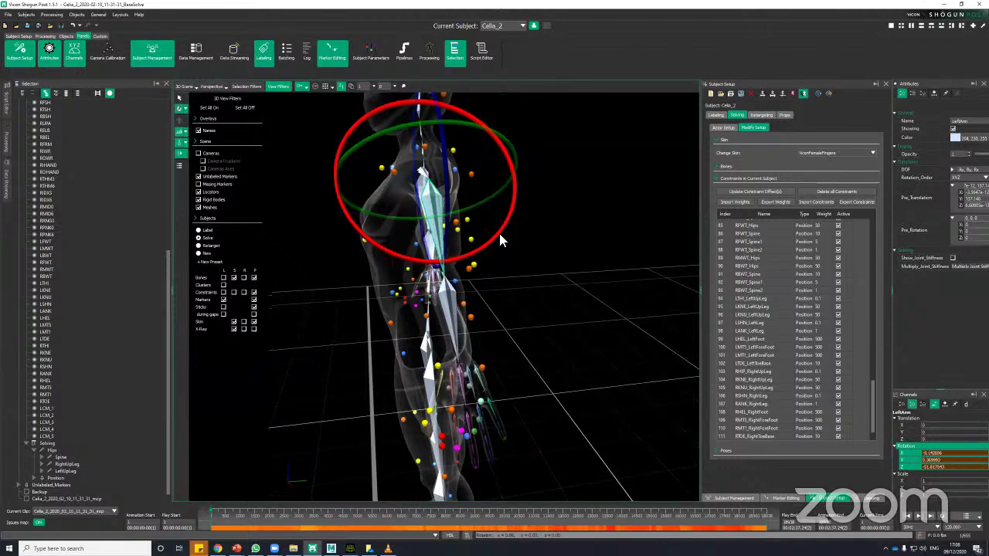
Rotate the LeftHand bone about 6.7 degrees around X toward the hand markers and clear the selection
alt+drag(571, 252, 591, 265)
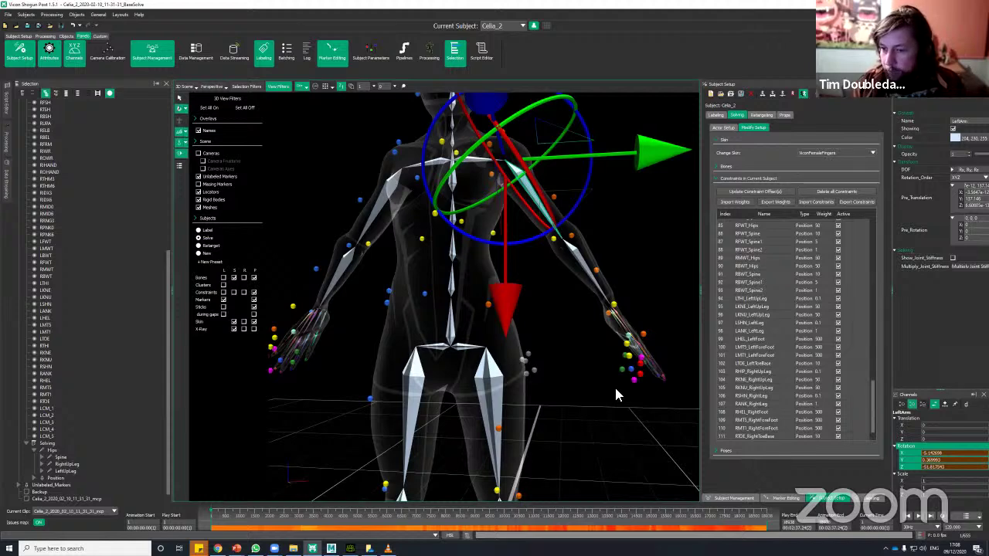
alt+drag(609, 397, 574, 395)
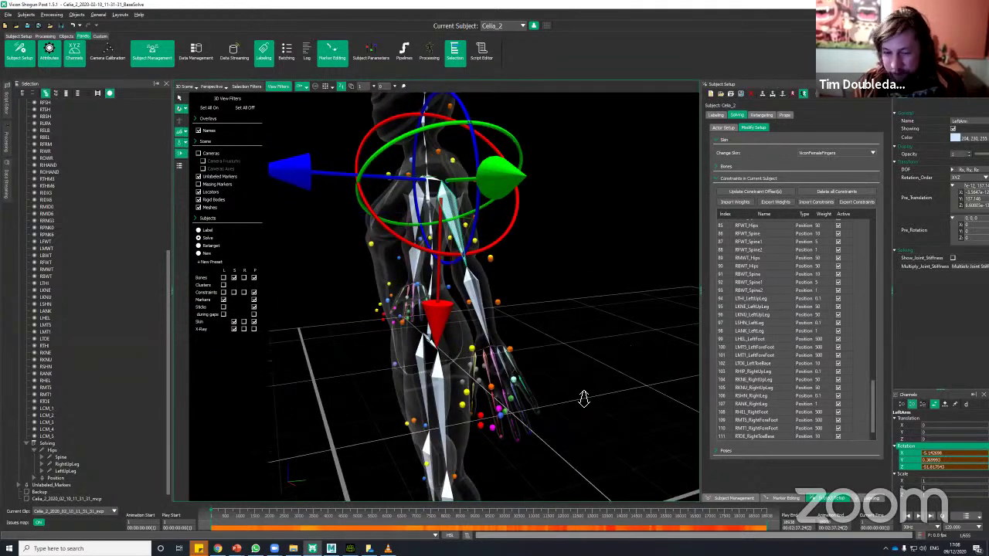
alt+right_drag(583, 398, 525, 441)
click(500, 345)
alt+drag(583, 312, 586, 412)
click(581, 430)
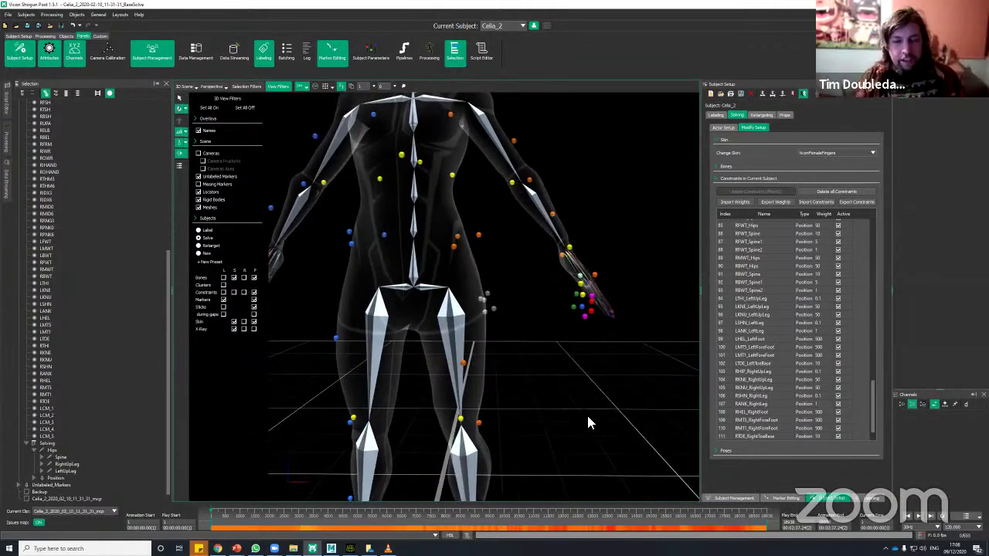
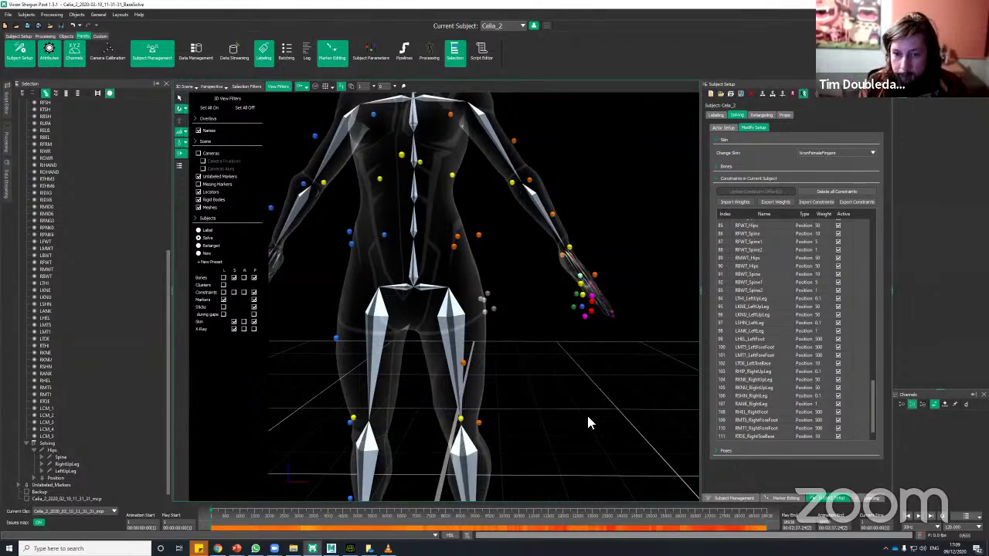
Refine the LeftHand bone's X rotation to about 6.1 degrees so the hand follows its markers from the side
middle_drag(605, 400, 558, 277)
alt+drag(558, 277, 577, 193)
alt+middle_drag(577, 193, 591, 232)
alt+drag(592, 232, 578, 227)
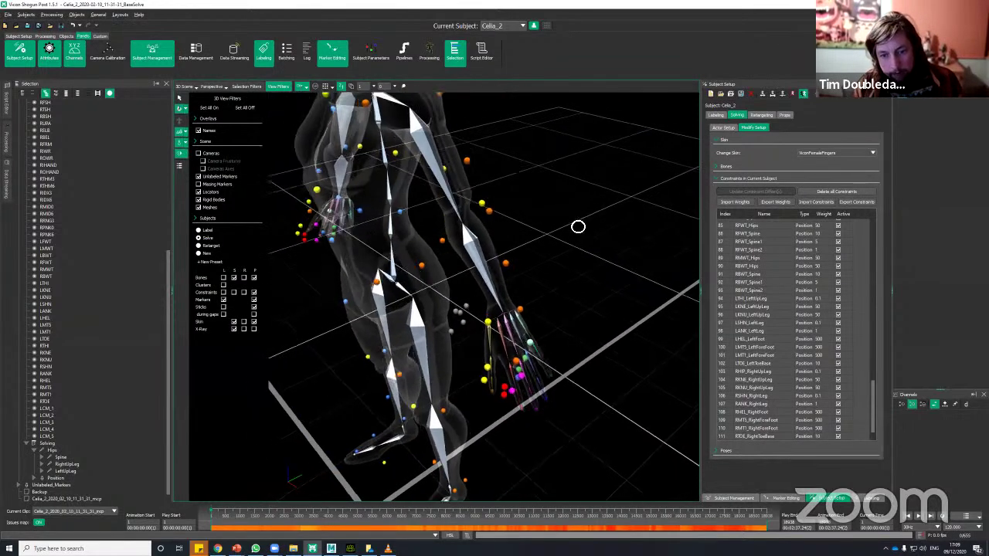
alt+right_drag(579, 227, 592, 230)
alt+drag(592, 230, 579, 261)
alt+right_drag(580, 261, 594, 267)
click(529, 281)
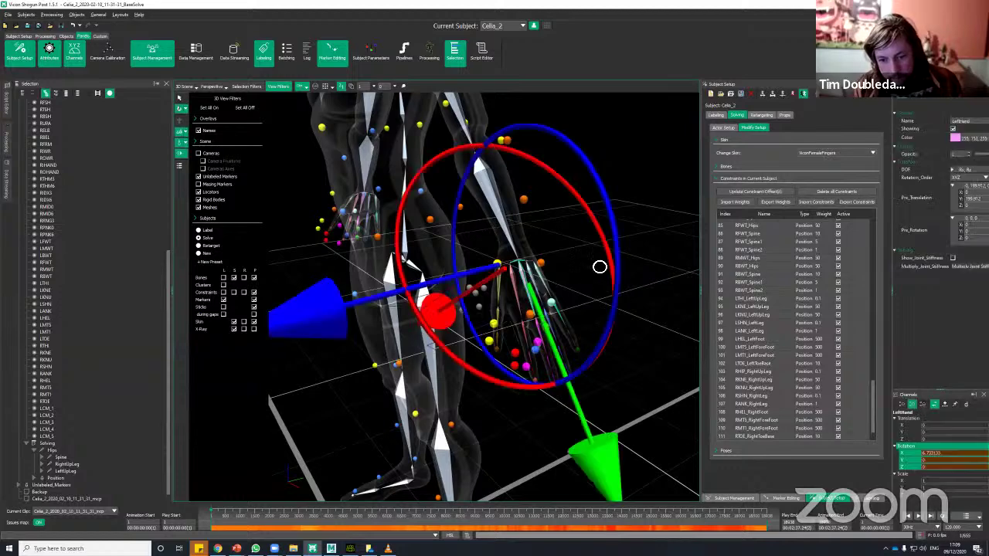
alt+drag(600, 268, 565, 307)
middle_drag(564, 307, 565, 280)
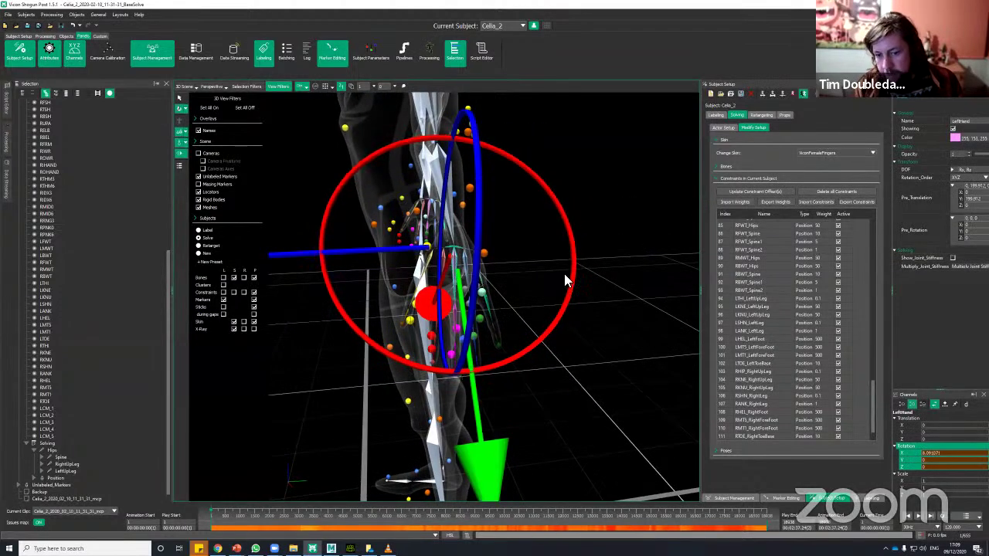
scroll(578, 270, down, 2)
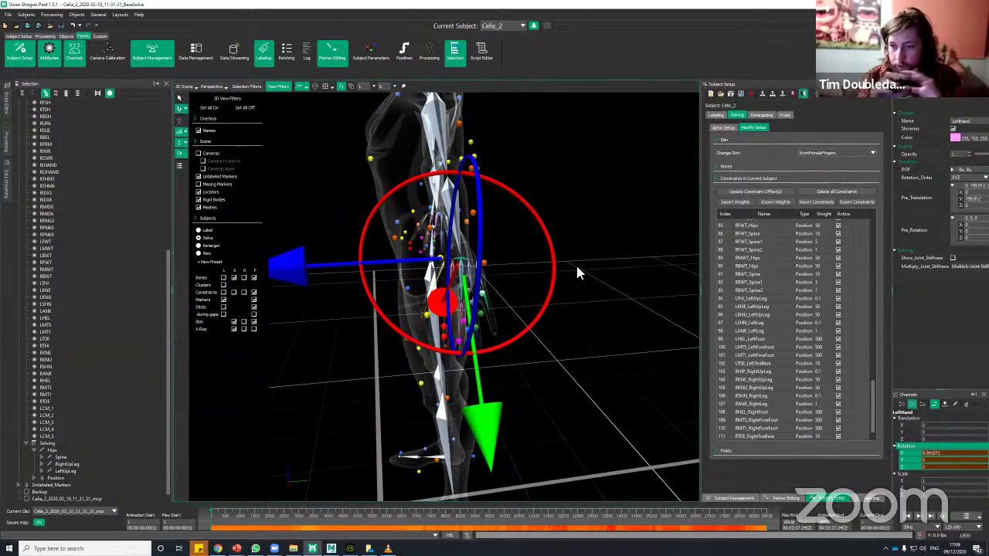
middle_drag(577, 271, 495, 297)
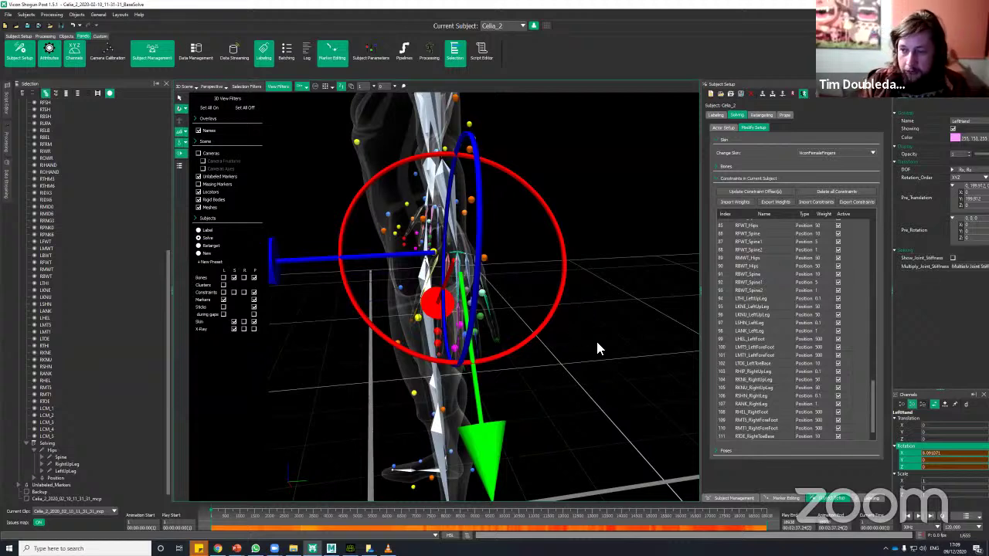
Clear the selection and compare both arms and hands with their markers from the front
click(618, 286)
middle_drag(618, 285, 601, 300)
alt+drag(601, 301, 618, 275)
alt+right_drag(620, 263, 637, 236)
middle_drag(636, 235, 625, 230)
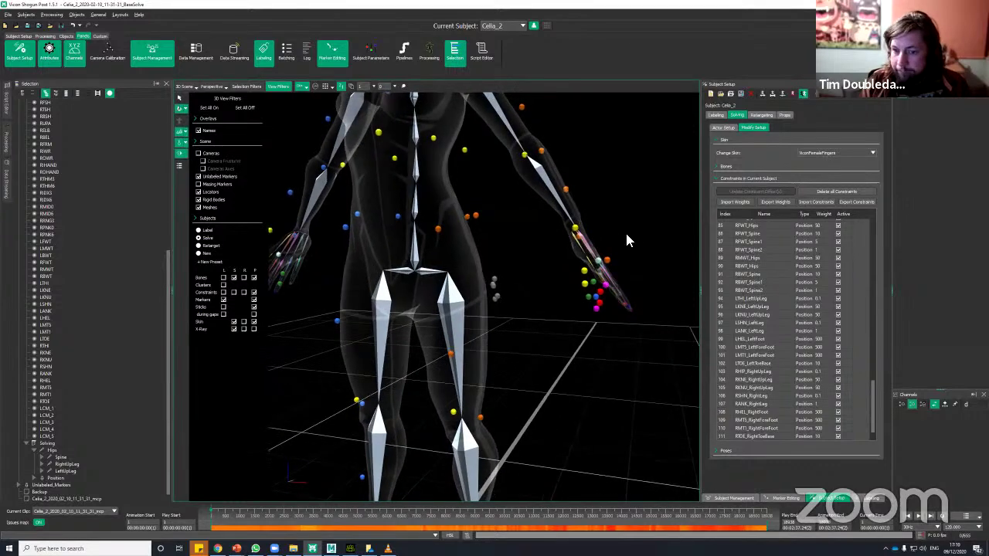
alt+right_drag(595, 178, 592, 248)
alt+drag(591, 247, 638, 257)
Rotate the RightArm bone slightly around X to line it up with the right arm markers from the side
middle_drag(469, 290, 533, 296)
click(533, 295)
middle_drag(600, 353, 565, 256)
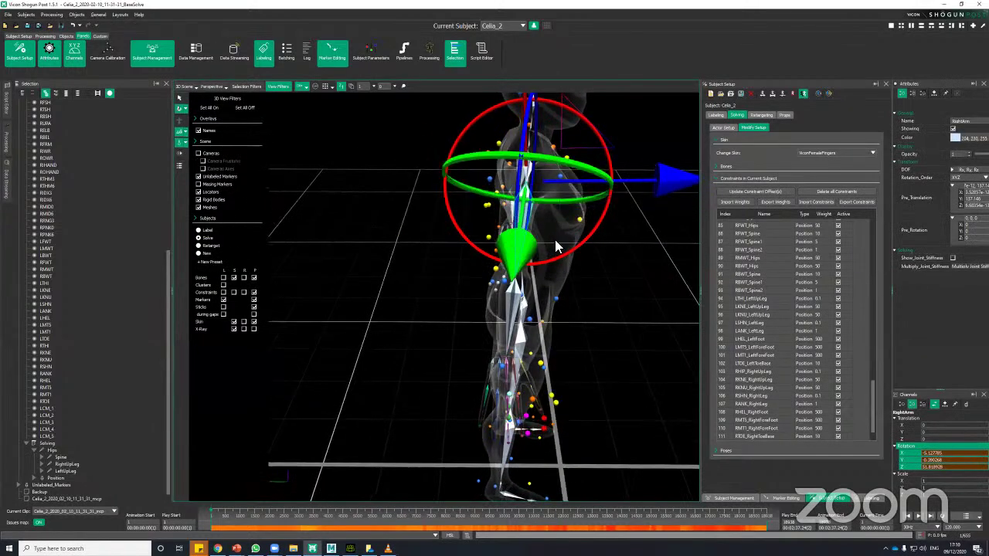
drag(580, 247, 585, 243)
alt+drag(564, 291, 539, 236)
middle_drag(539, 235, 550, 294)
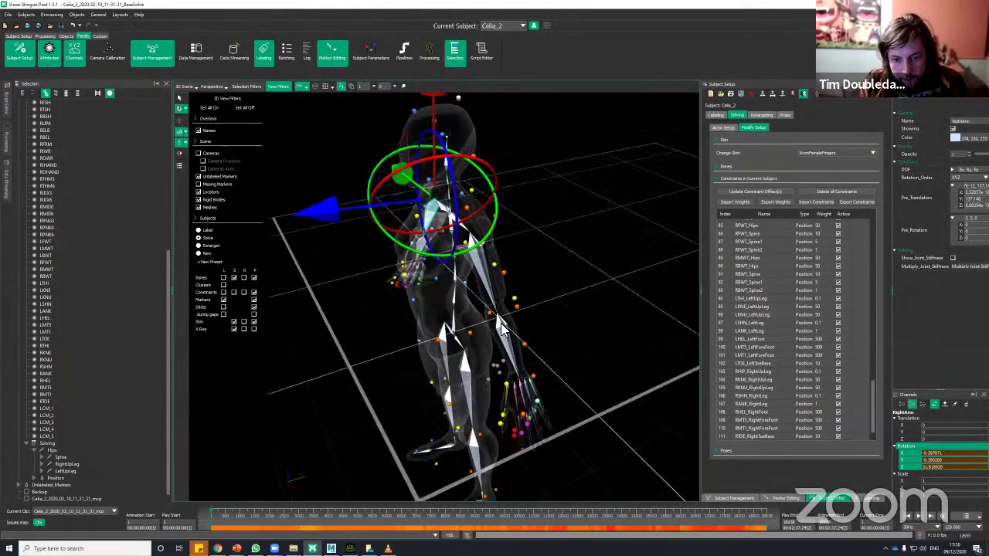
Adjust the LeftForeArm bone's rotation around X
click(554, 340)
drag(545, 360, 542, 366)
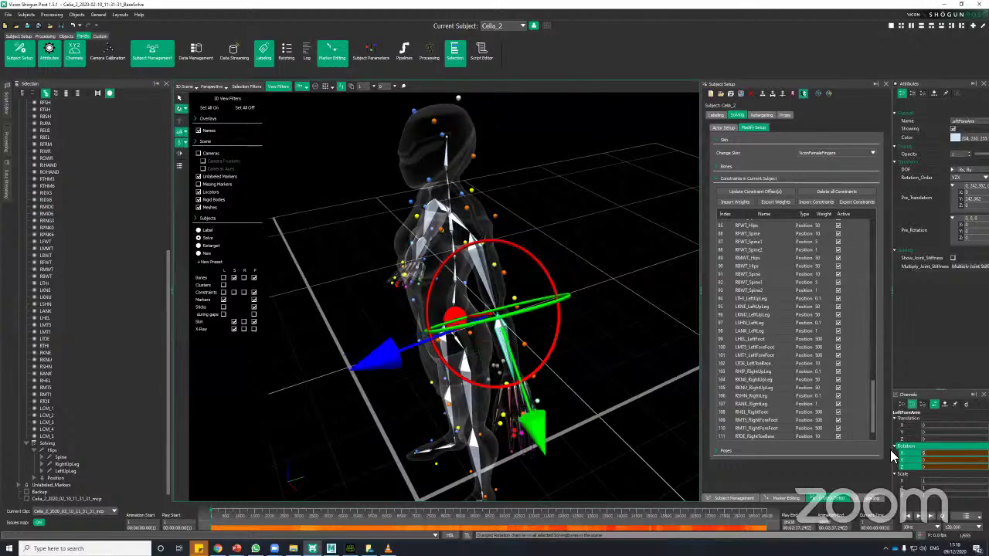
click(500, 274)
Rotate the LeftArm bone to about -7 degrees around X, check the hand against its markers, and clear the selection
click(489, 281)
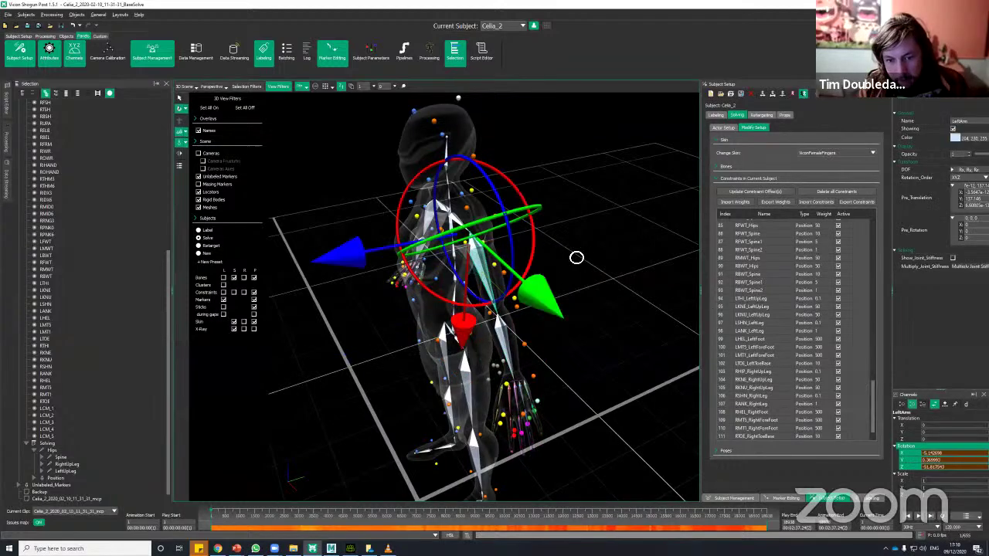
middle_drag(576, 266, 520, 270)
drag(516, 265, 518, 265)
middle_drag(574, 310, 527, 366)
scroll(504, 365, up, 5)
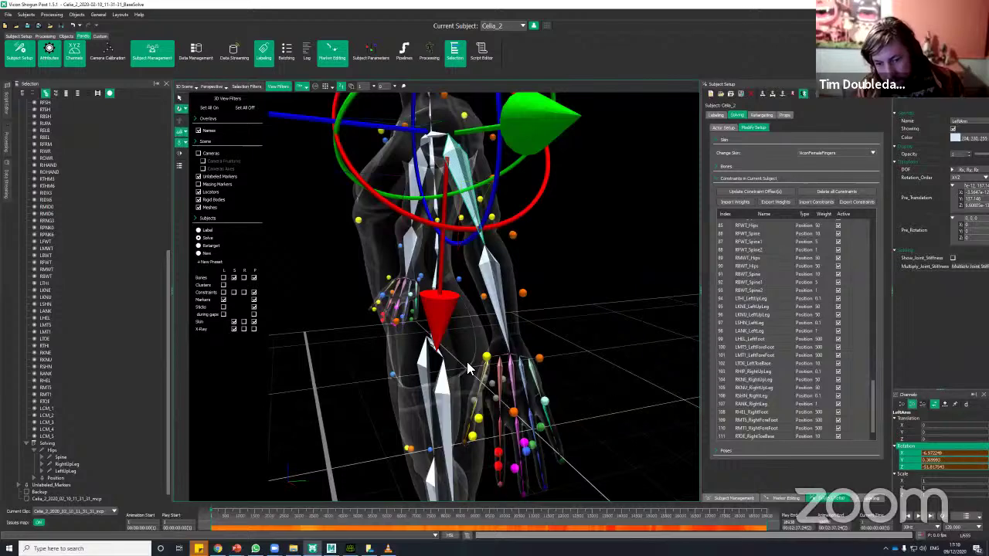
scroll(565, 347, down, 4)
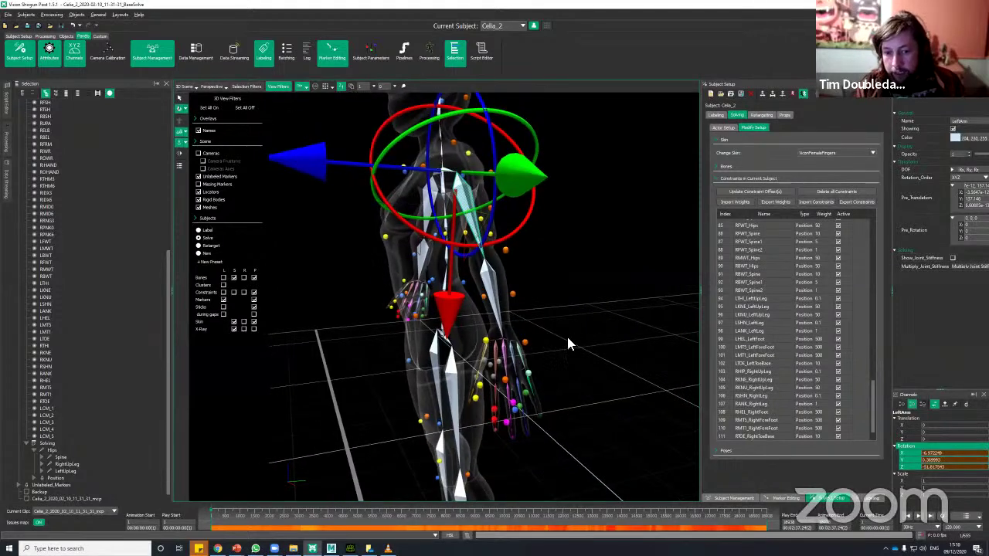
mouse_move(568, 337)
alt+mouse_down()
mouse_move(620, 318)
mouse_move(583, 339)
alt+mouse_up()
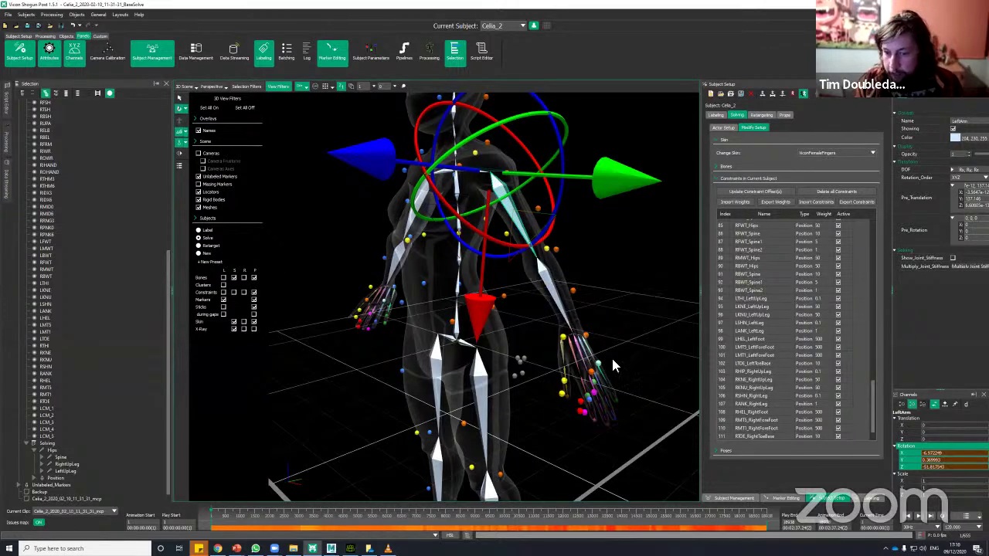
alt+drag(630, 299, 502, 166)
click(619, 272)
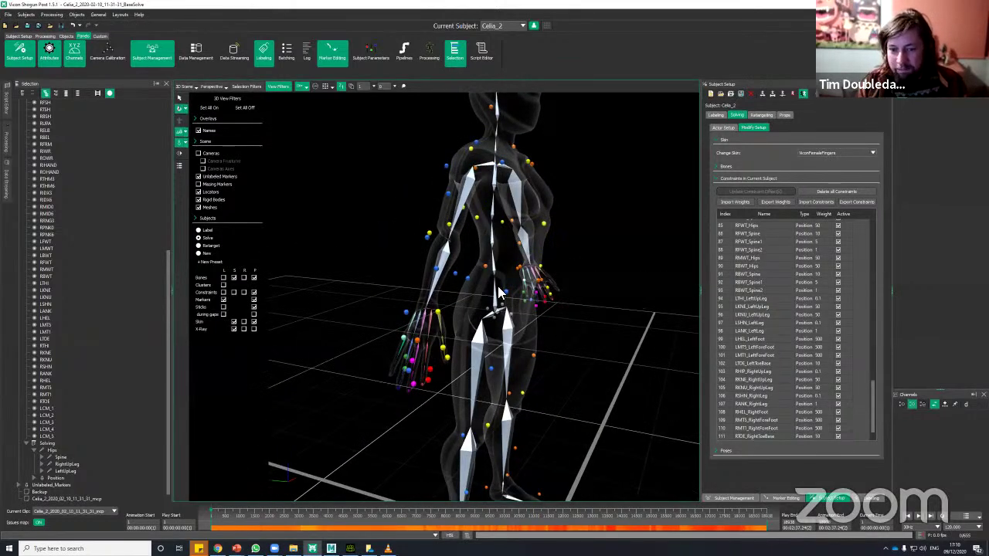
Move the Hips bone backward along Y to a translation of about 213.6
alt+drag(524, 275, 512, 323)
click(512, 323)
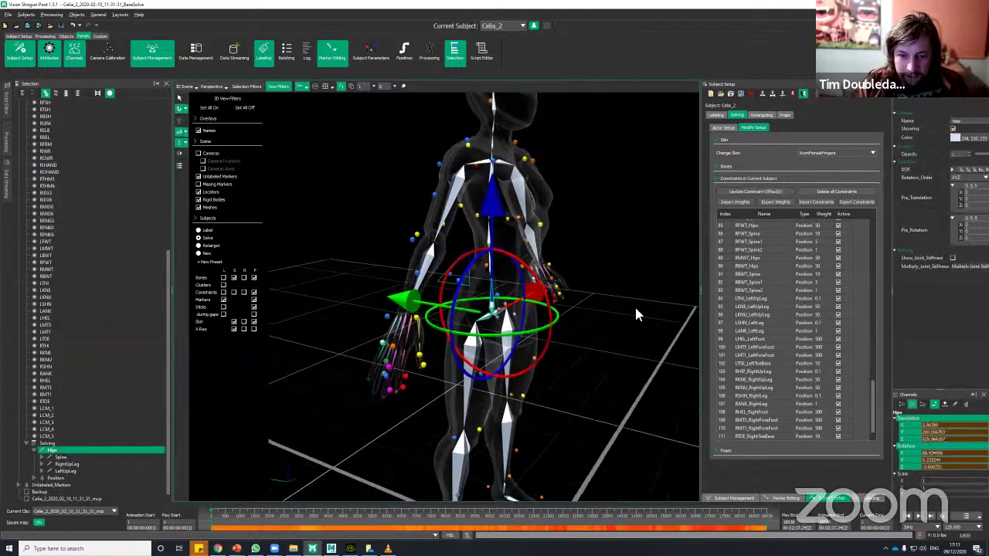
mouse_move(634, 305)
alt+mouse_down()
mouse_move(662, 305)
mouse_move(627, 295)
alt+mouse_up()
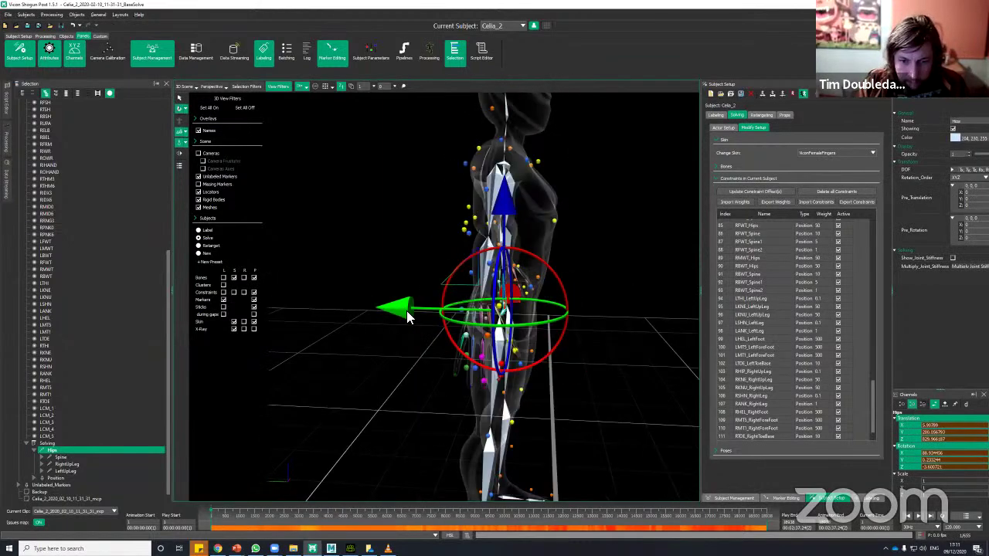
drag(406, 311, 403, 313)
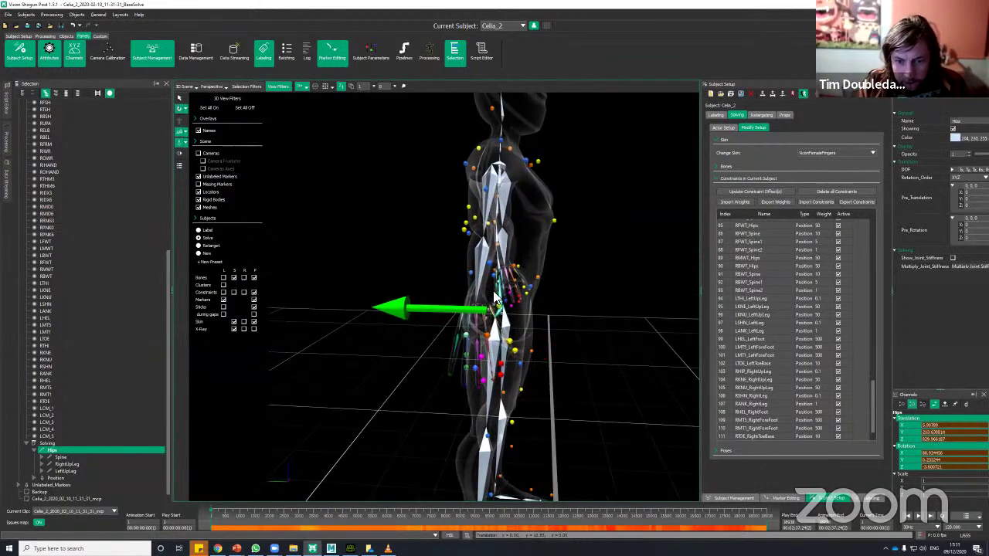
alt+drag(608, 260, 606, 300)
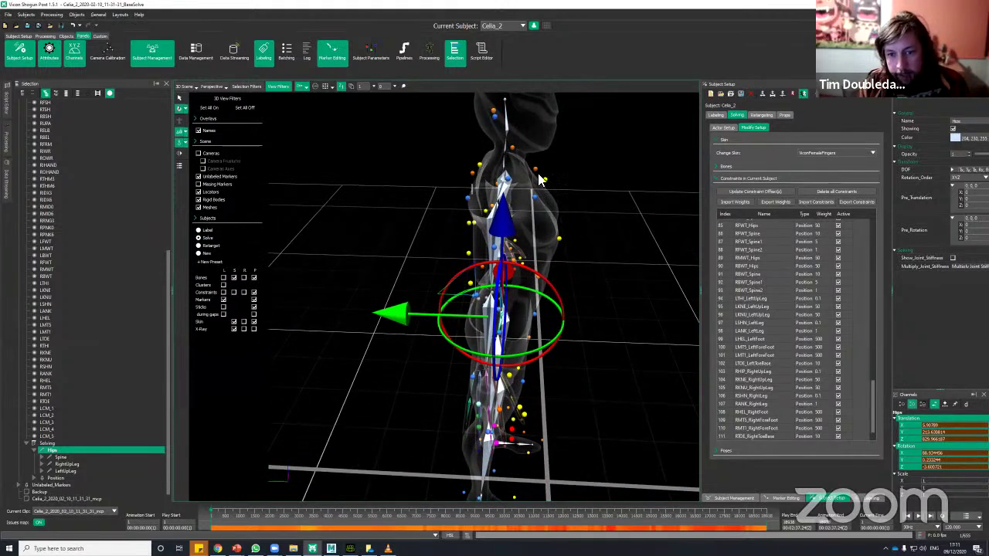
Move the Hips bone along Y to a translation of about 206.3, and clear the selection
click(623, 214)
alt+drag(622, 214, 491, 319)
click(492, 319)
alt+drag(610, 308, 626, 331)
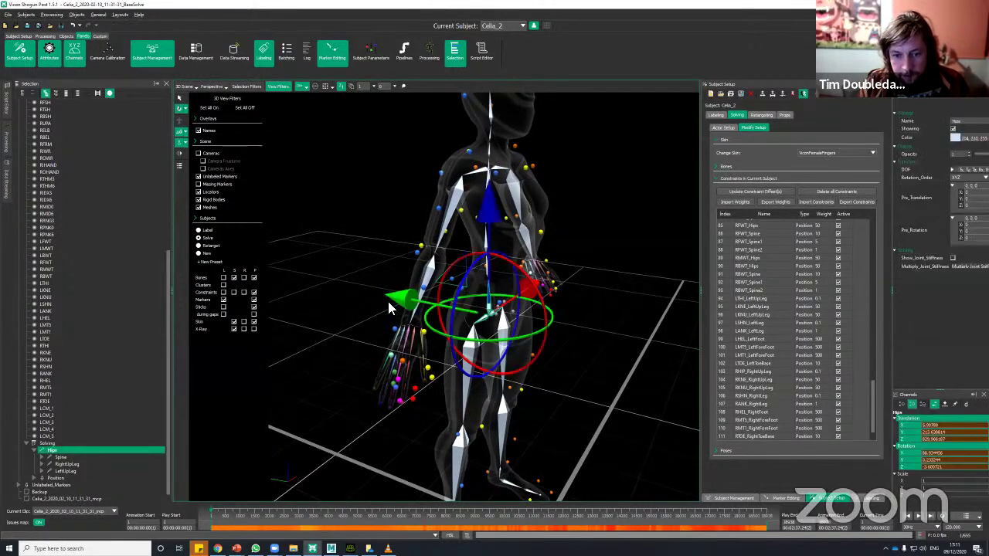
drag(401, 299, 403, 298)
click(615, 260)
Examine how the torso, arms and hands line up with the markers from the side and front
alt+drag(616, 259, 568, 232)
alt+right_drag(568, 232, 570, 237)
alt+drag(570, 236, 592, 224)
alt+right_drag(591, 224, 594, 212)
alt+drag(594, 219, 524, 295)
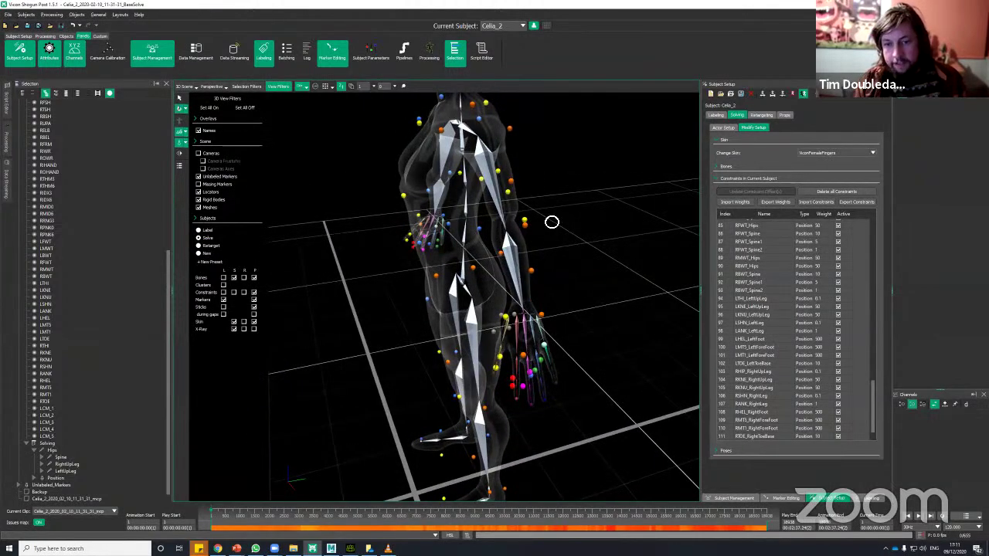
alt+drag(551, 223, 567, 223)
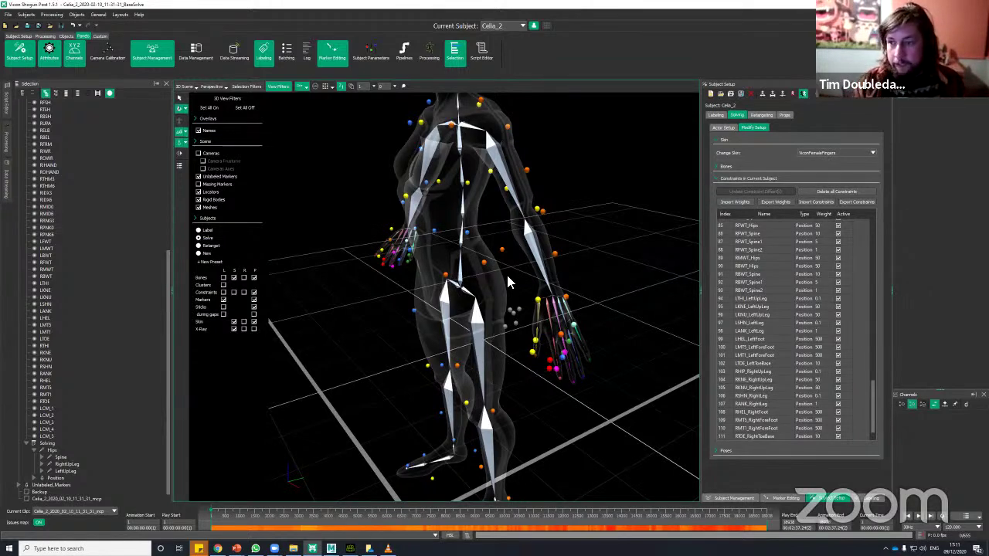
middle_drag(580, 235, 623, 234)
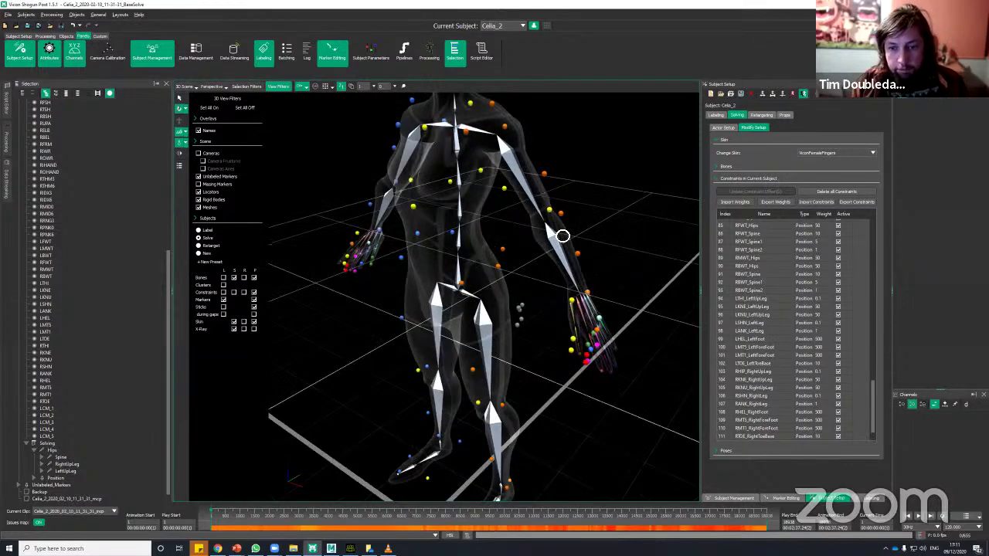
middle_drag(562, 236, 535, 233)
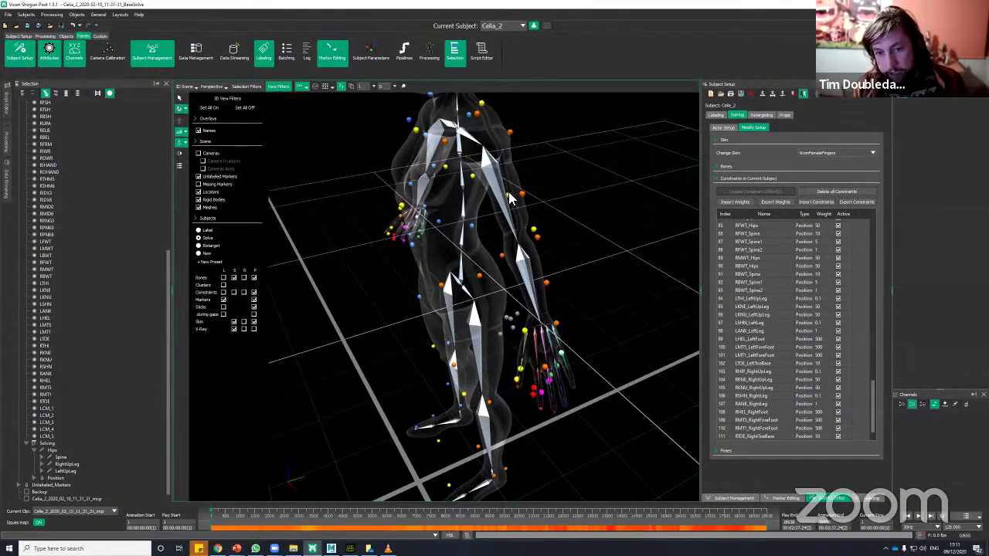
middle_drag(570, 227, 469, 249)
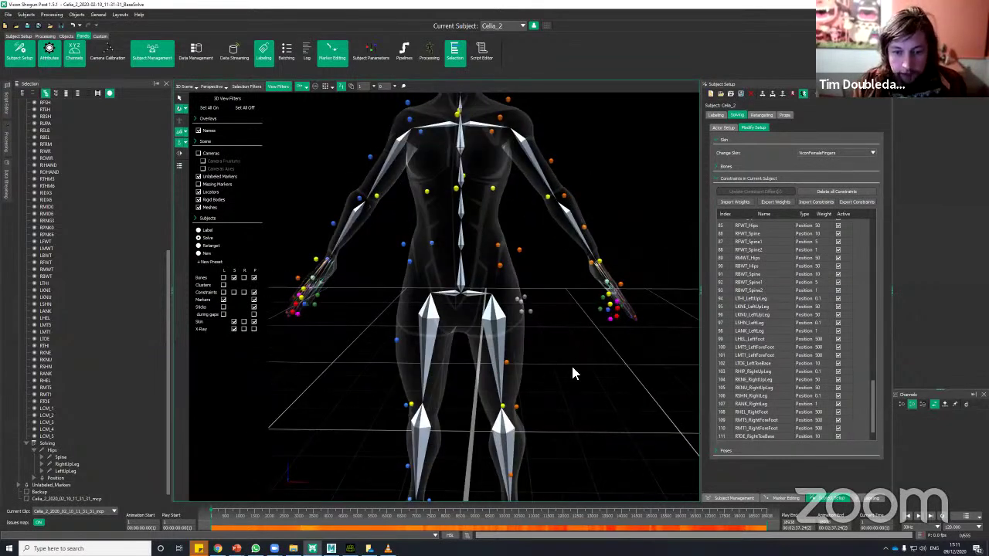
Examine the fit of the shoulders, hips, legs and feet against the markers from the front
middle_drag(573, 373, 455, 267)
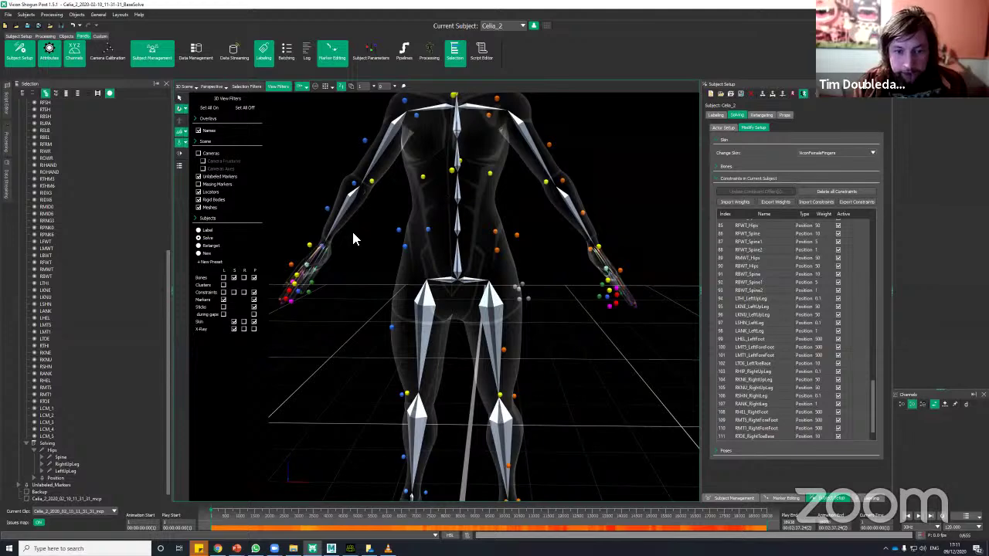
middle_drag(385, 245, 408, 291)
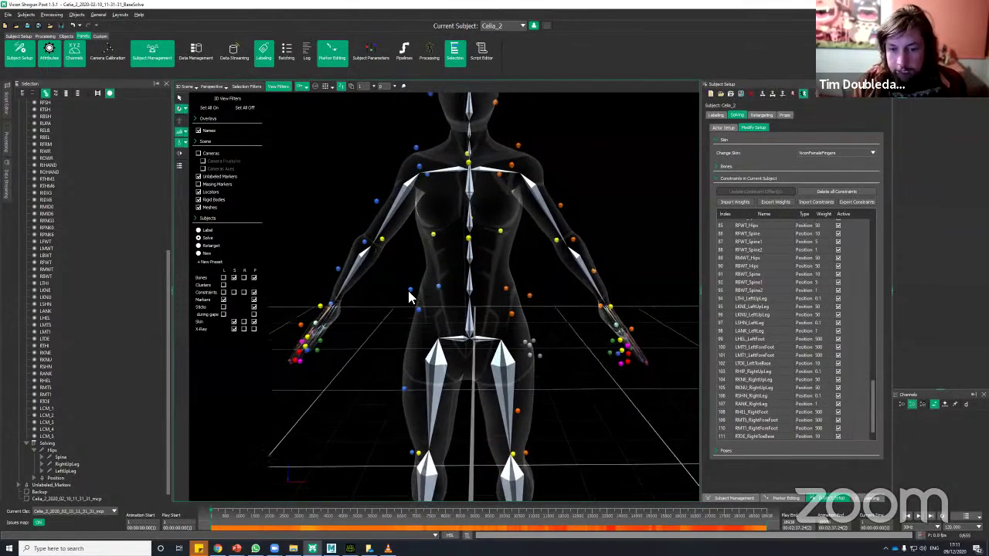
middle_drag(514, 117, 495, 301)
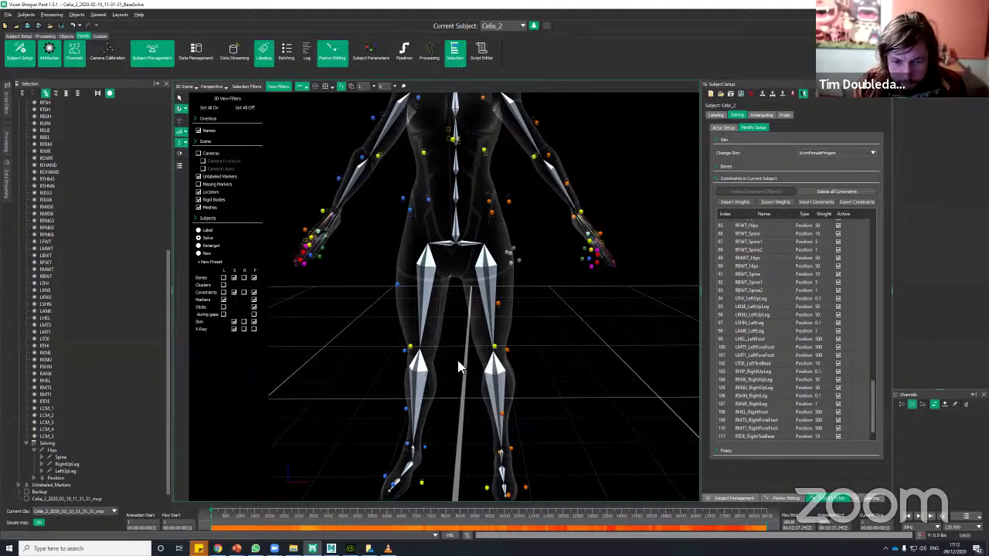
alt+middle_drag(458, 362, 454, 253)
alt+right_drag(454, 253, 518, 414)
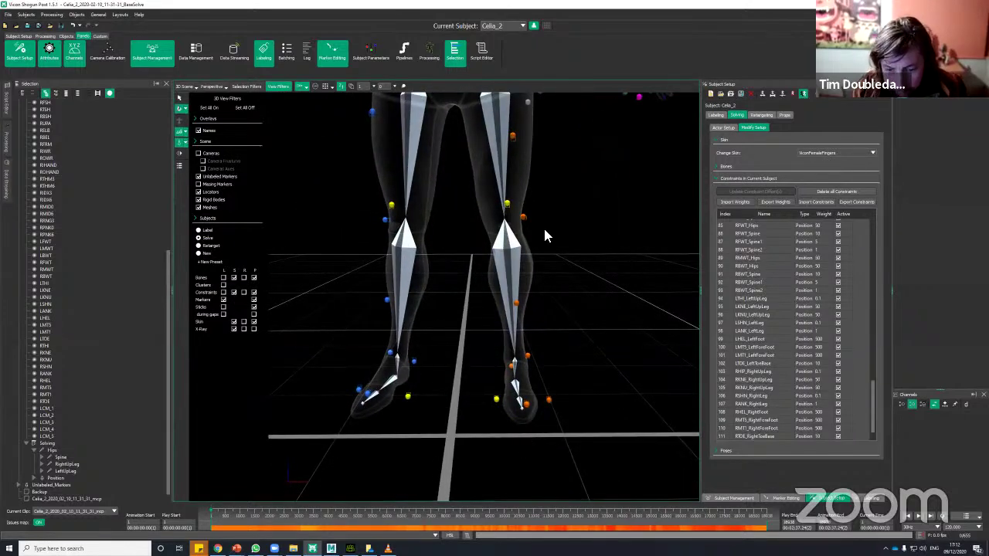
middle_drag(544, 236, 583, 335)
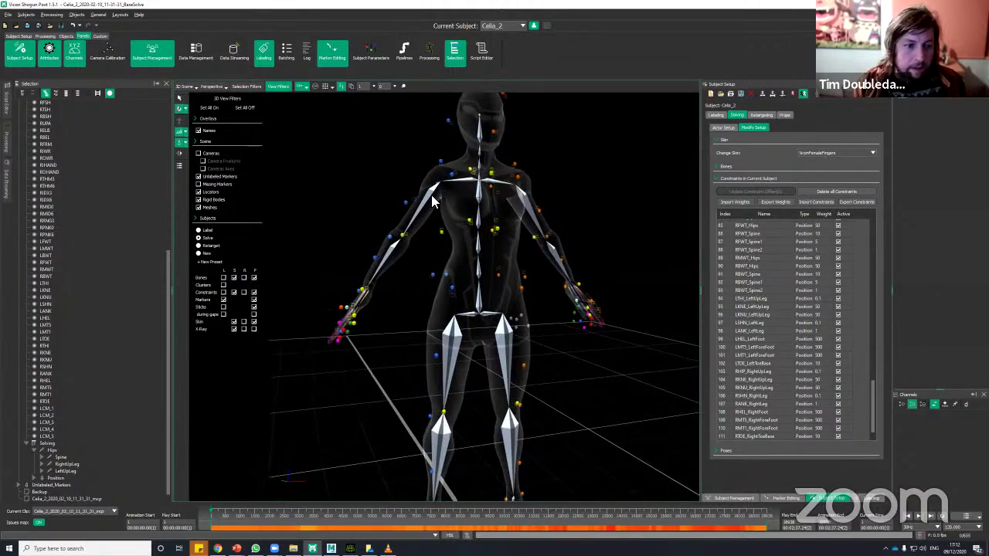
alt+right_drag(433, 200, 418, 216)
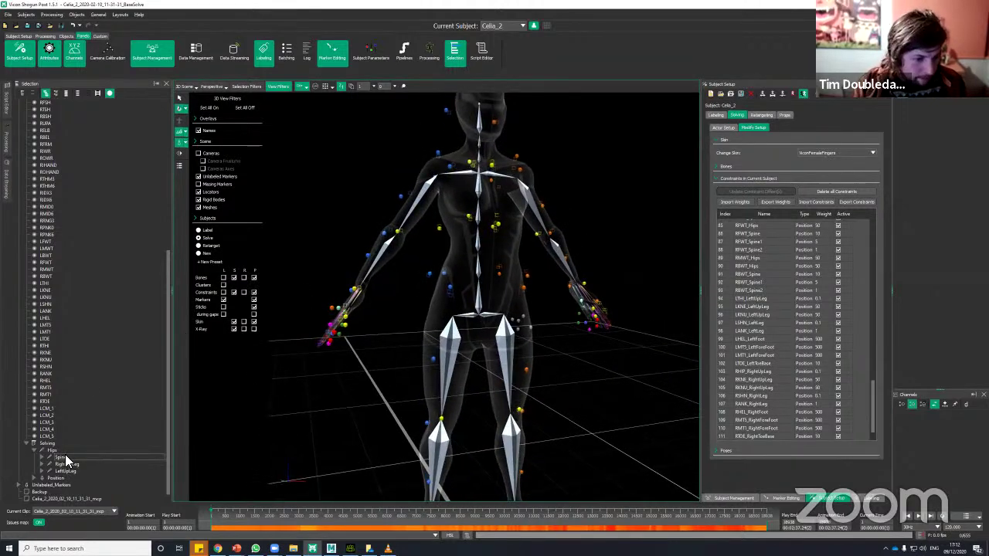
Locate the RightHand and LeftHand bones in the Solving hierarchy, expand LeftHand's finger bones, and clear the selection
middle_drag(435, 335, 445, 384)
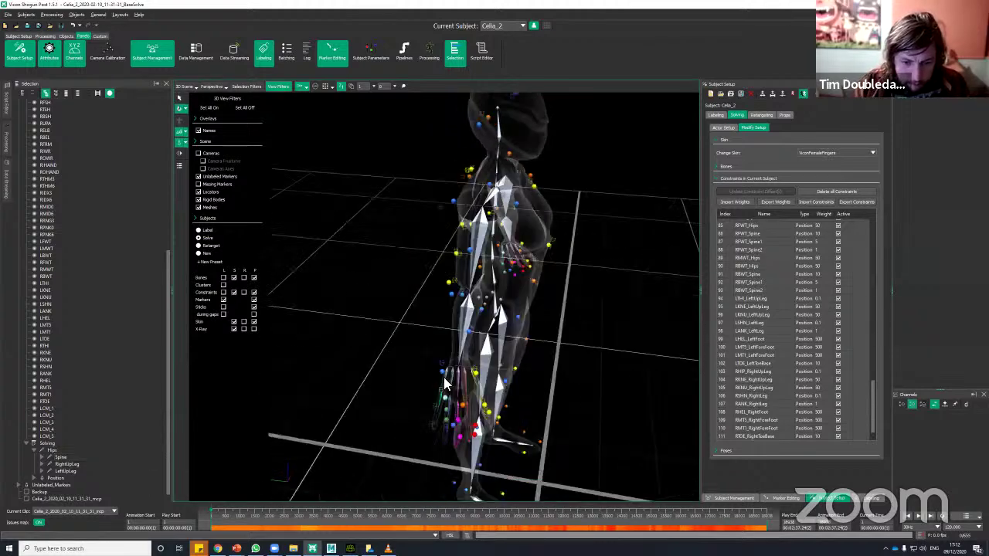
alt+right_drag(443, 377, 442, 418)
click(441, 422)
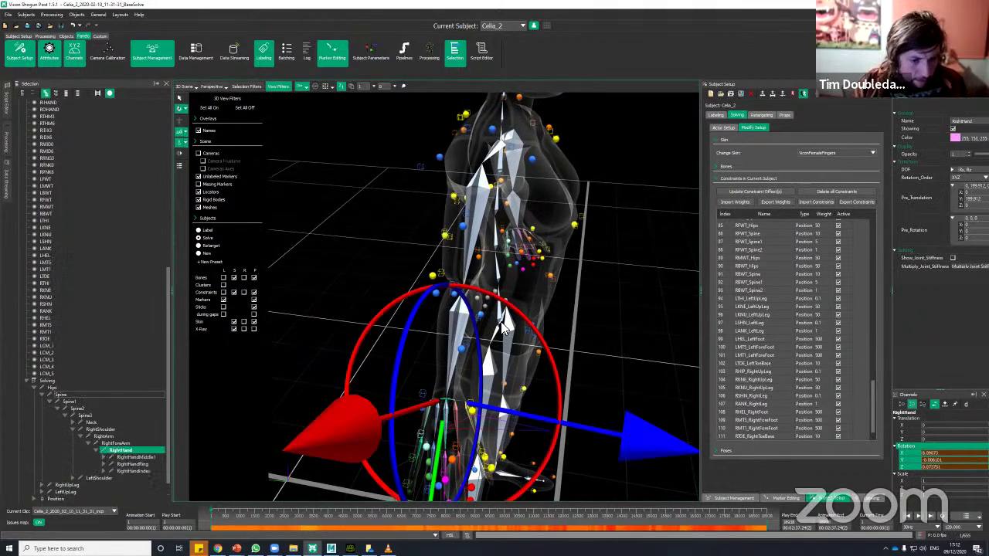
middle_drag(537, 332, 541, 345)
alt+drag(542, 339, 545, 338)
click(546, 333)
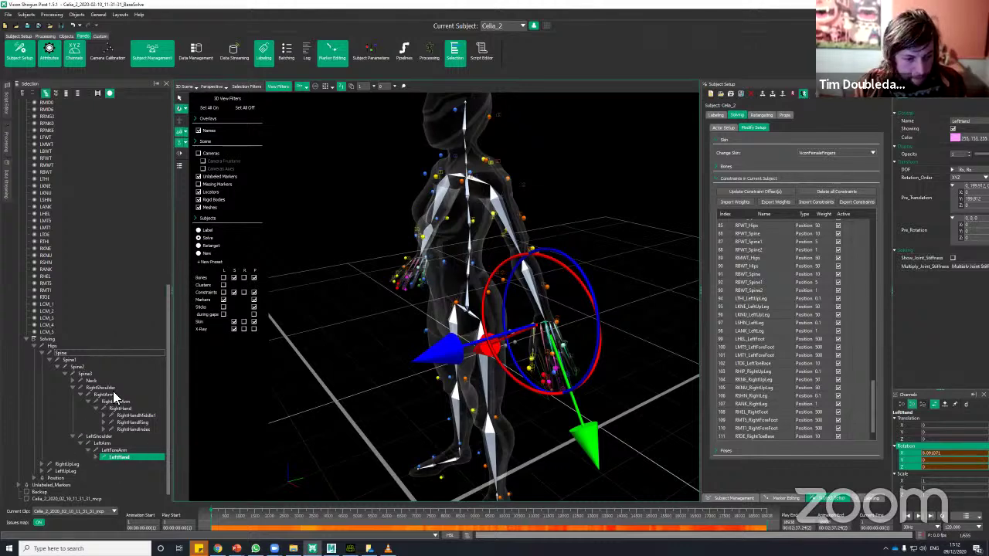
click(96, 457)
click(554, 224)
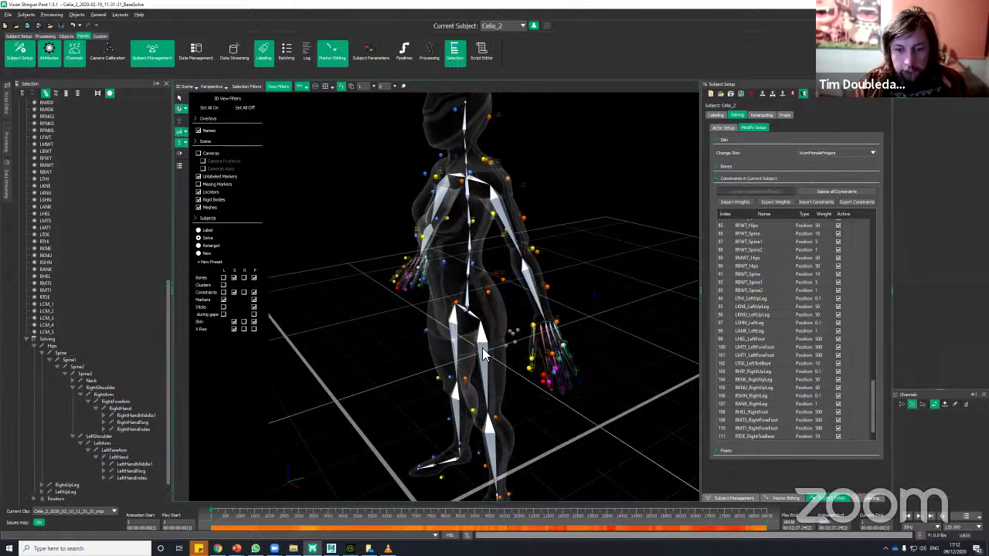
Select the whole skeleton branch starting from the Hips bone
alt+drag(511, 335, 470, 347)
click(476, 315)
right_click(479, 321)
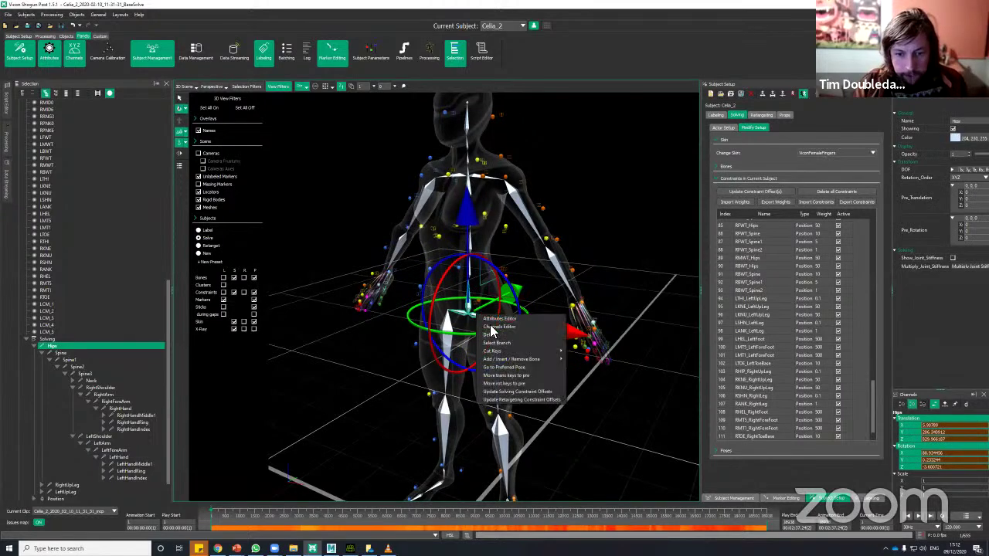
click(494, 343)
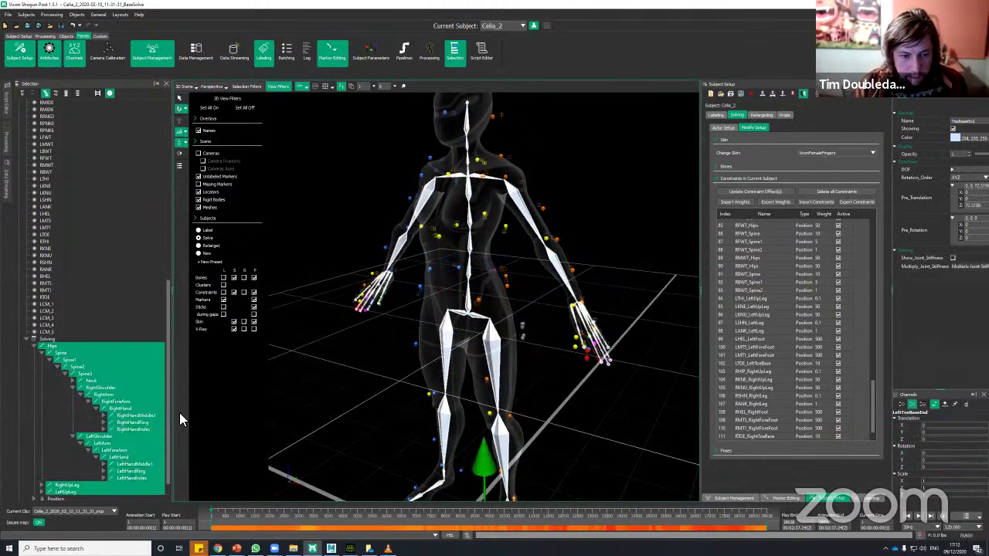
ctrl+click(123, 458)
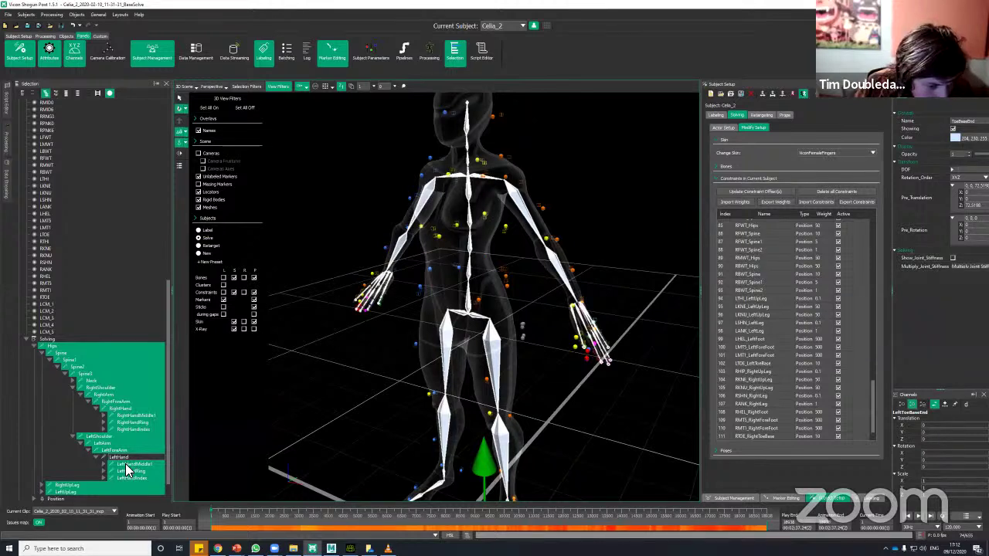
click(104, 465)
click(104, 465)
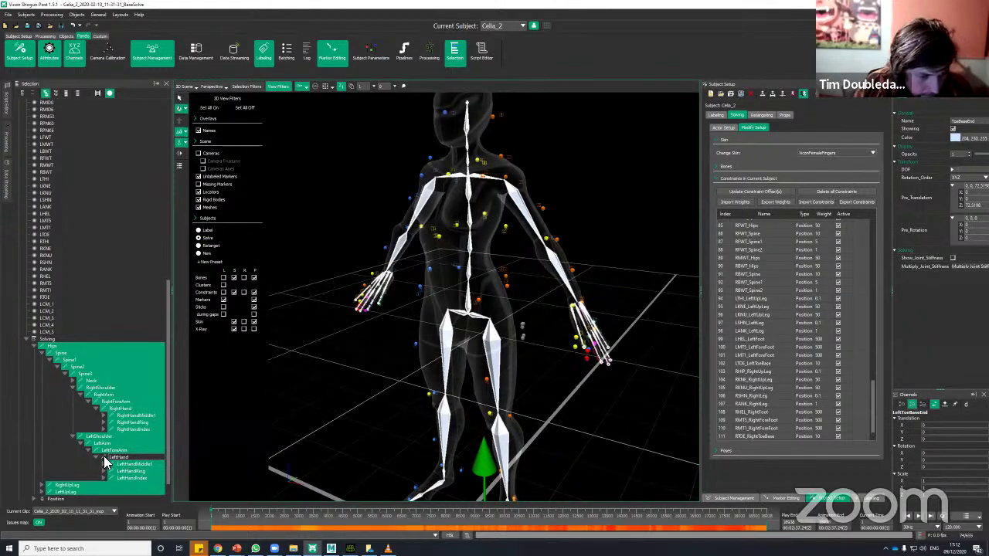
click(98, 459)
ctrl+click(119, 457)
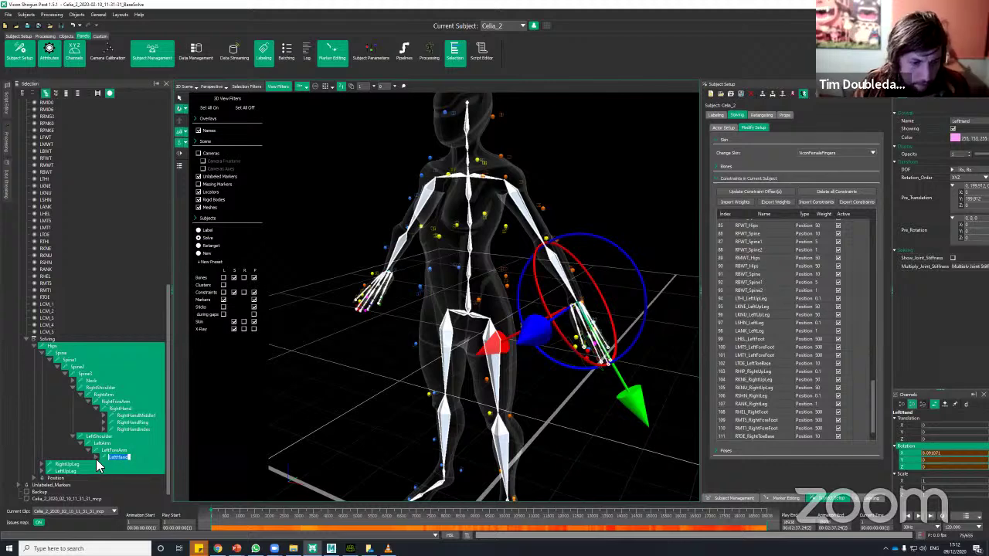
click(97, 458)
ctrl+click(123, 458)
alt+drag(633, 377, 574, 389)
click(97, 458)
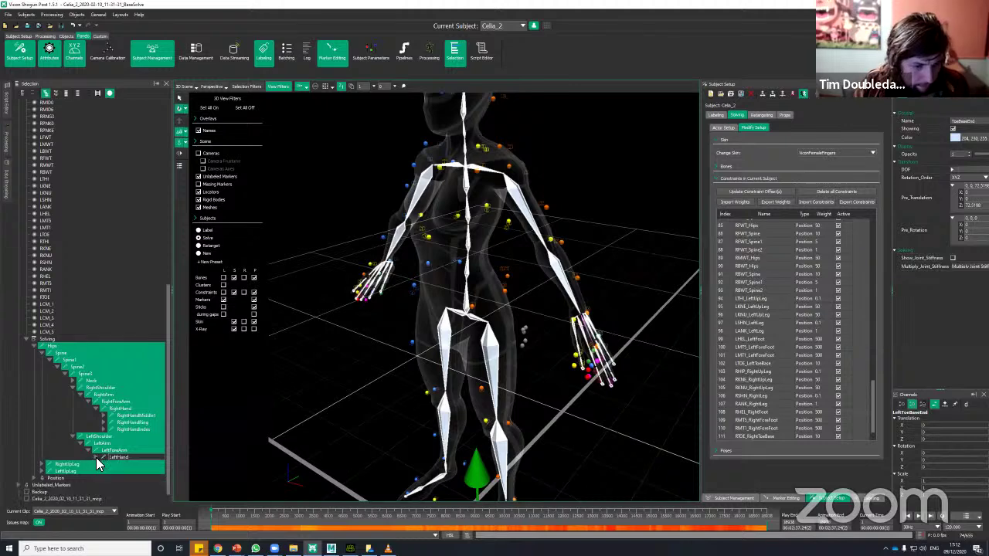
Expand every level of the LeftHand branch and widen the hierarchy panel so the finger bone names are readable
shift+click(94, 457)
scroll(138, 443, down, 3)
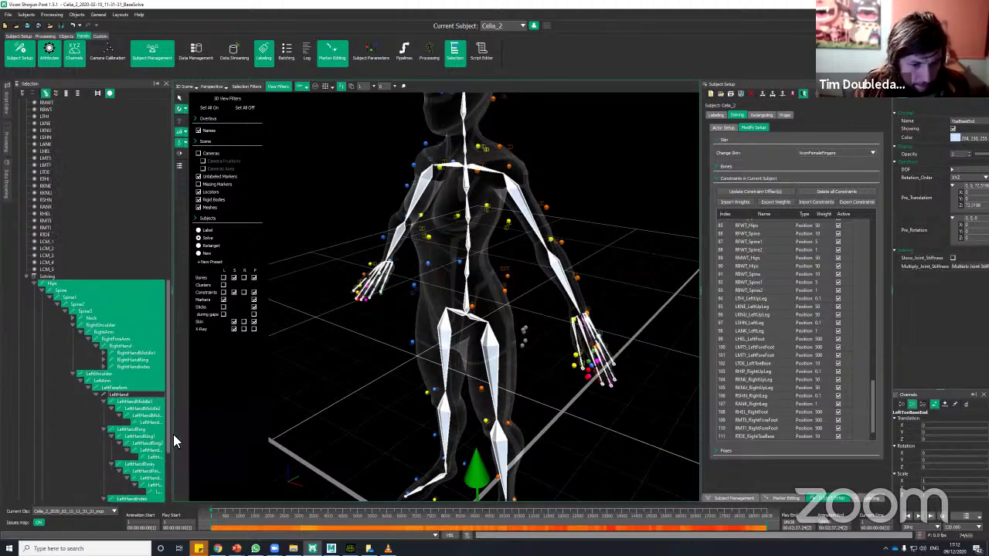
drag(173, 434, 376, 414)
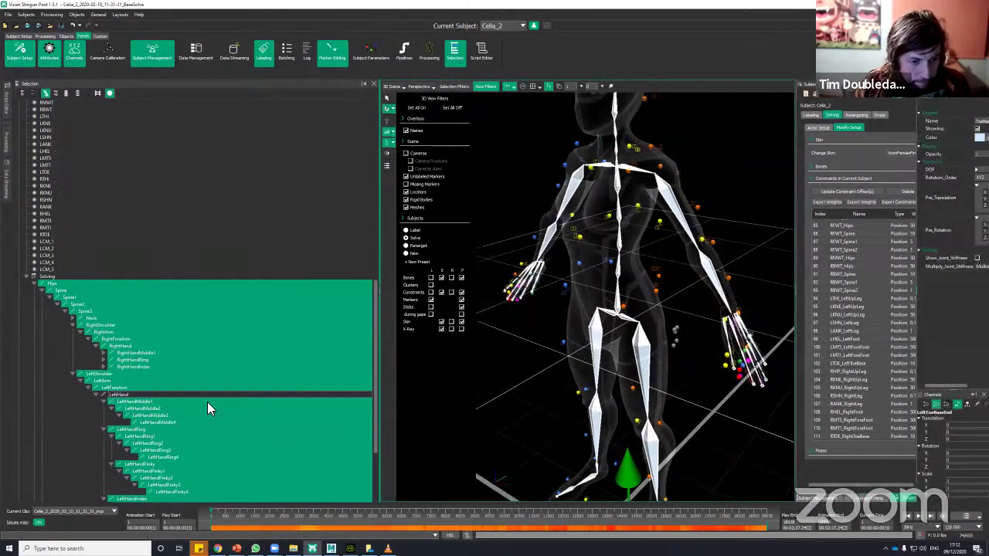
scroll(207, 403, down, 5)
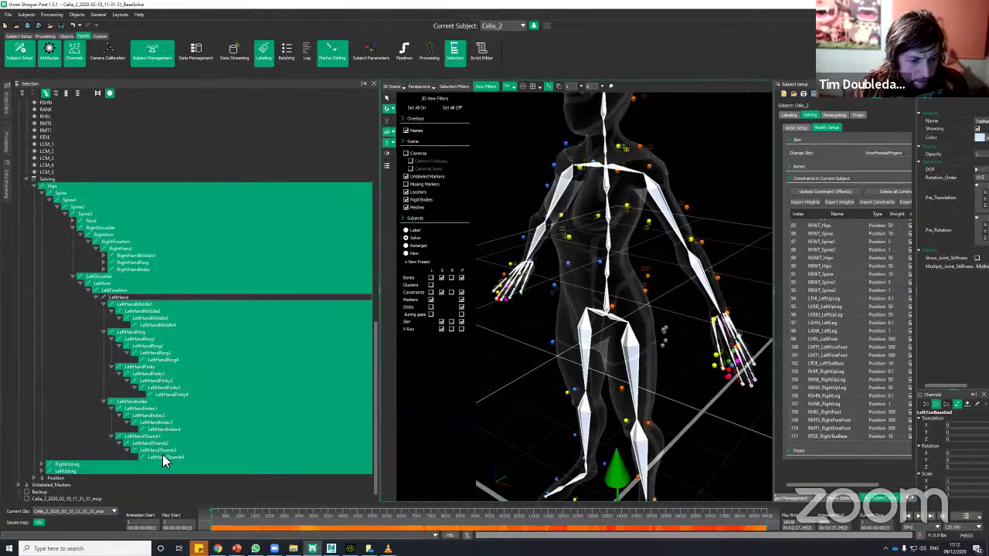
Remove all left finger and thumb bones from the selection, keep LeftHand selected, and check the hand in the view
key(ctrl+z)
drag(162, 455, 124, 301)
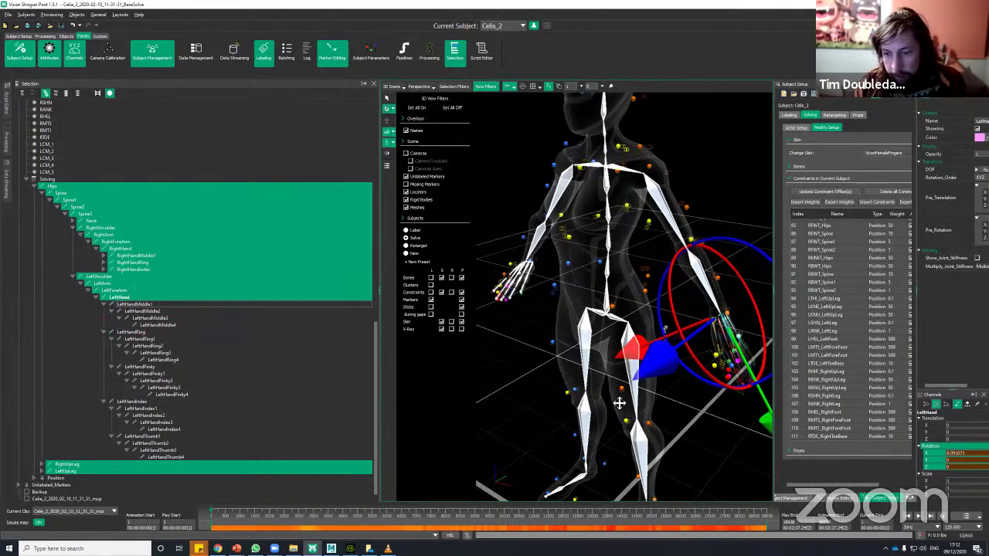
alt+drag(605, 401, 649, 364)
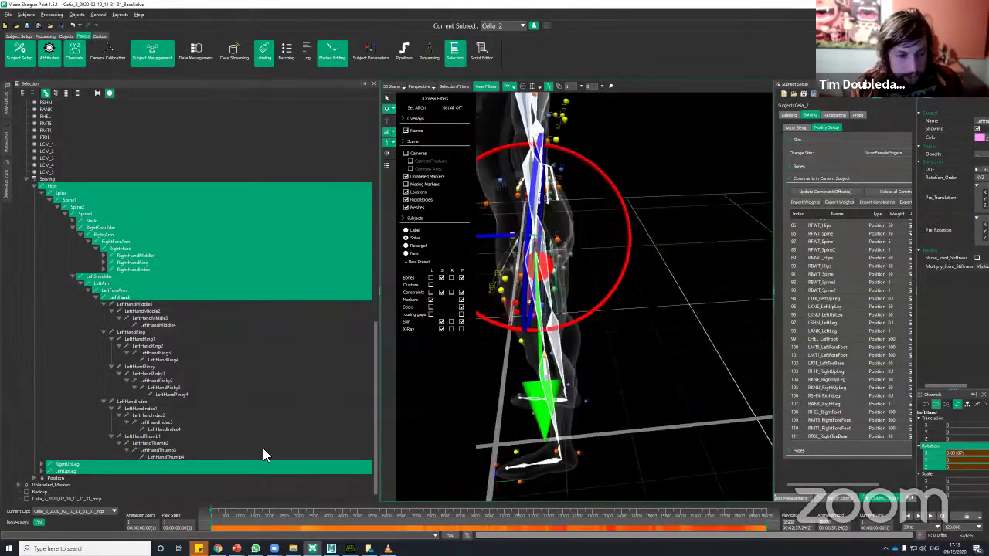
key(f)
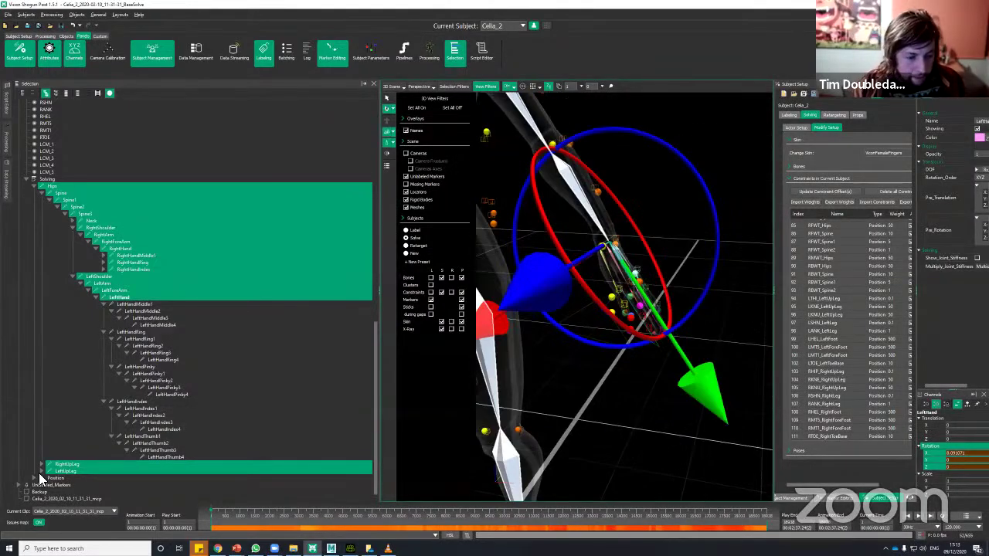
Expand the RightHand branch and remove the bones from RightHandMiddle2 down through RightHandPinky3 from the selection
click(97, 249)
click(97, 270)
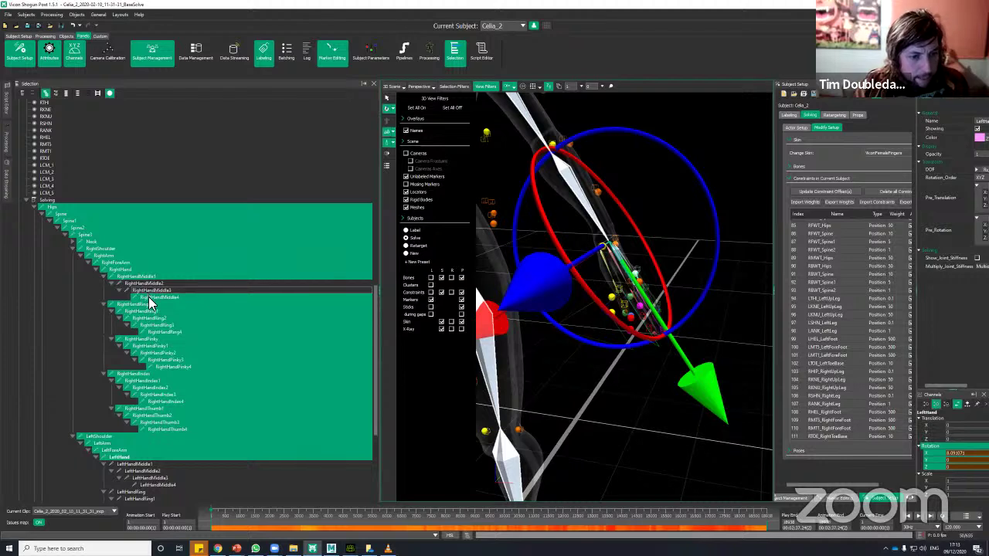
ctrl+click(151, 320)
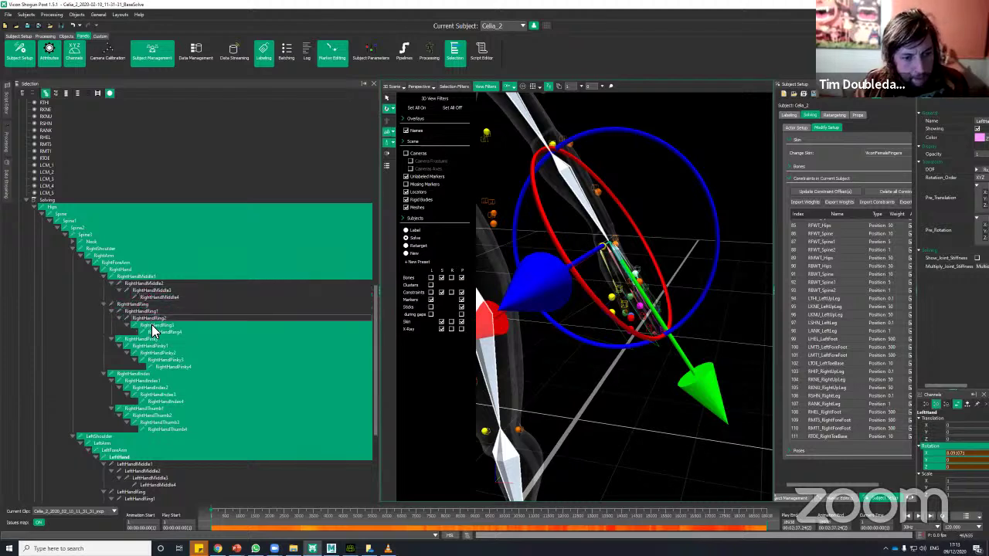
ctrl+click(153, 327)
ctrl+click(157, 333)
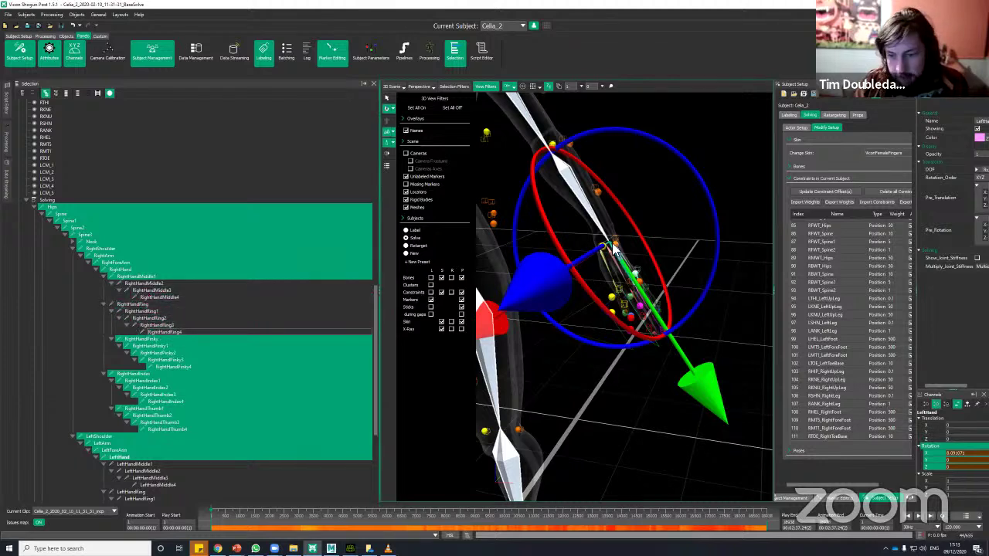
ctrl+click(160, 344)
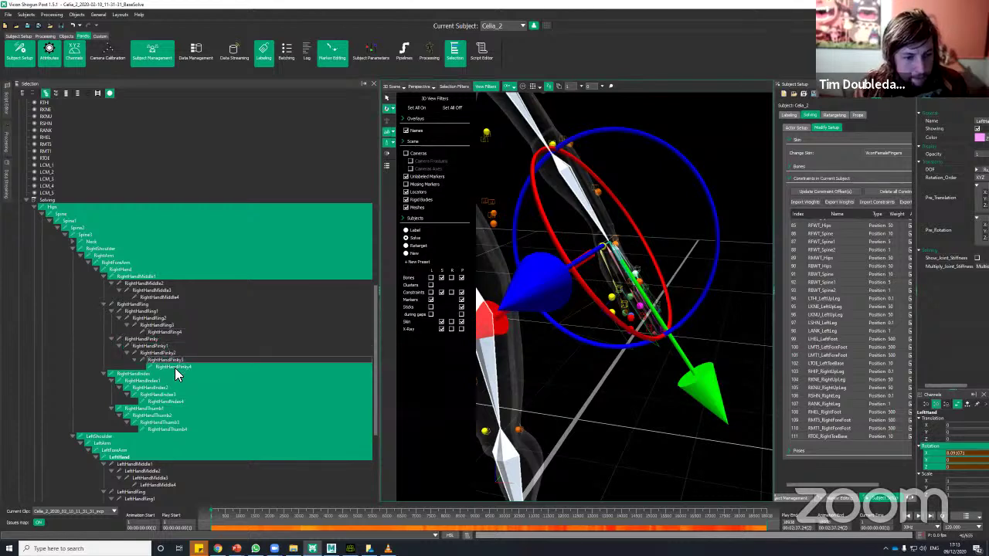
Remove the remaining right-hand pinky, index, thumb and middle finger bones from the solving bone selection, keeping the body bones selected
ctrl+click(152, 375)
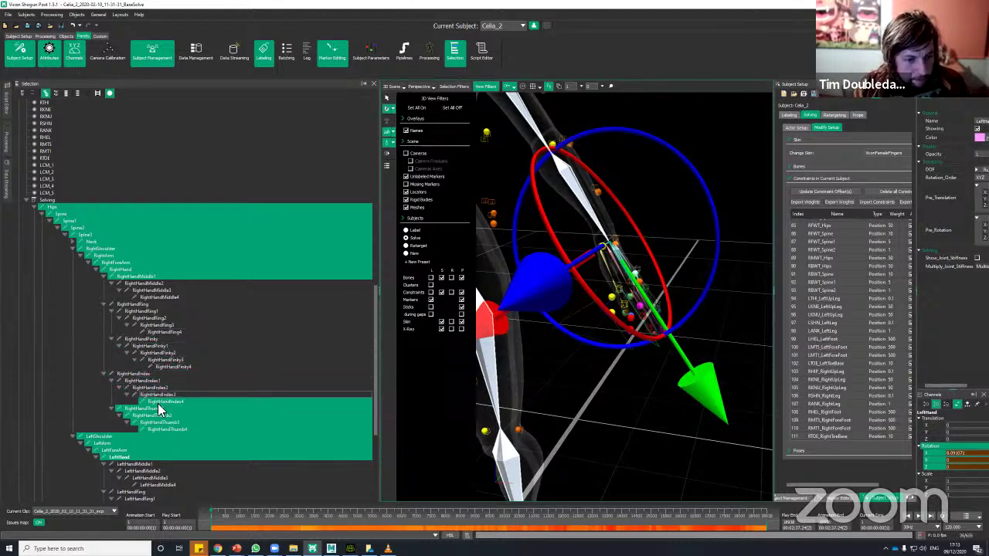
ctrl+click(155, 408)
ctrl+click(159, 416)
ctrl+click(160, 422)
ctrl+click(162, 429)
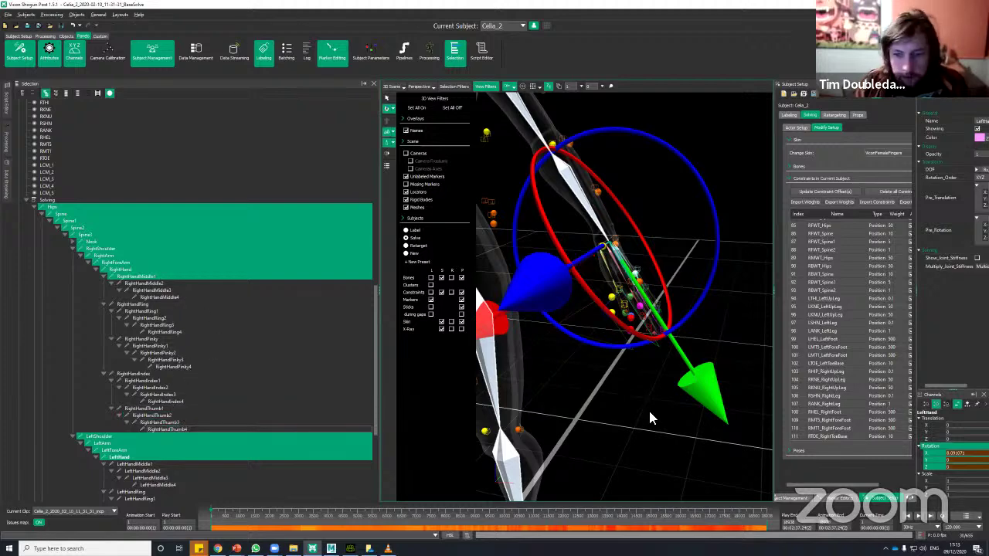
drag(649, 417, 719, 379)
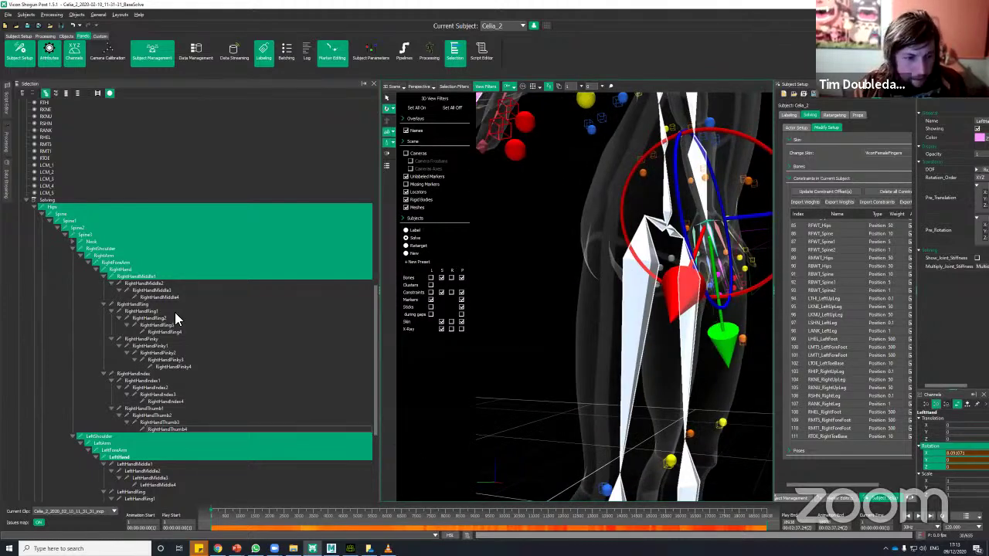
ctrl+click(153, 278)
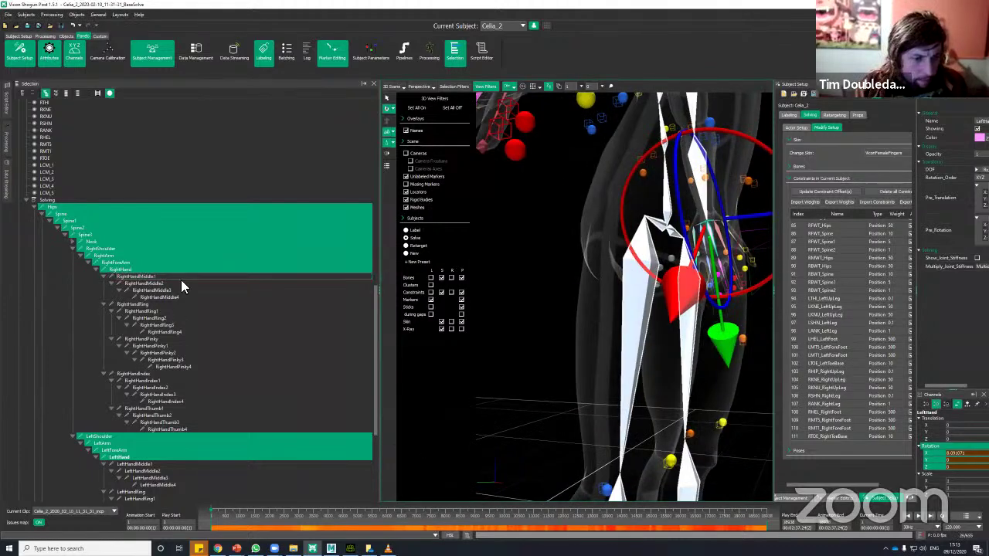
Hide the view filter options in the 3D view and clear the bone selection
drag(632, 276, 642, 380)
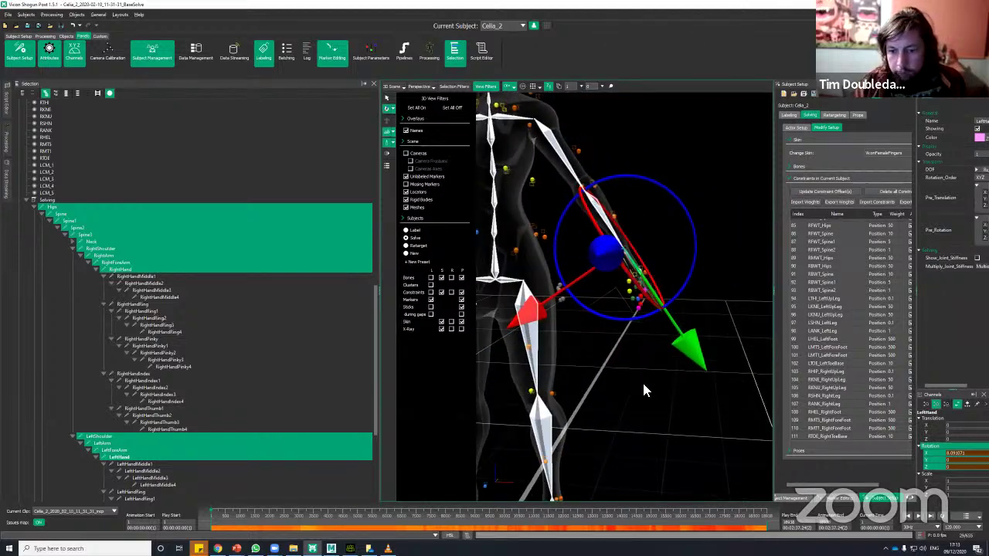
right_click(642, 381)
click(683, 461)
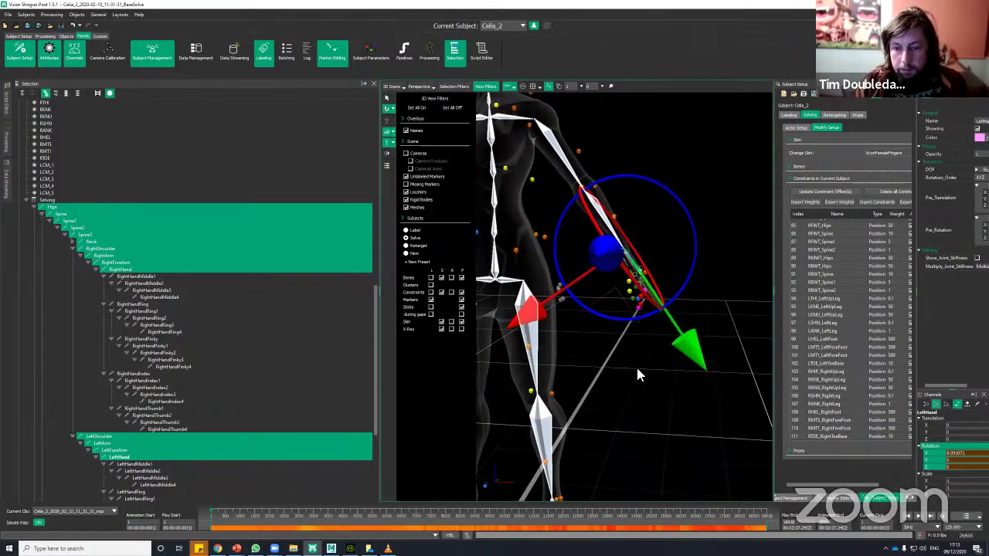
alt+right_drag(641, 380, 643, 421)
alt+middle_drag(643, 421, 651, 405)
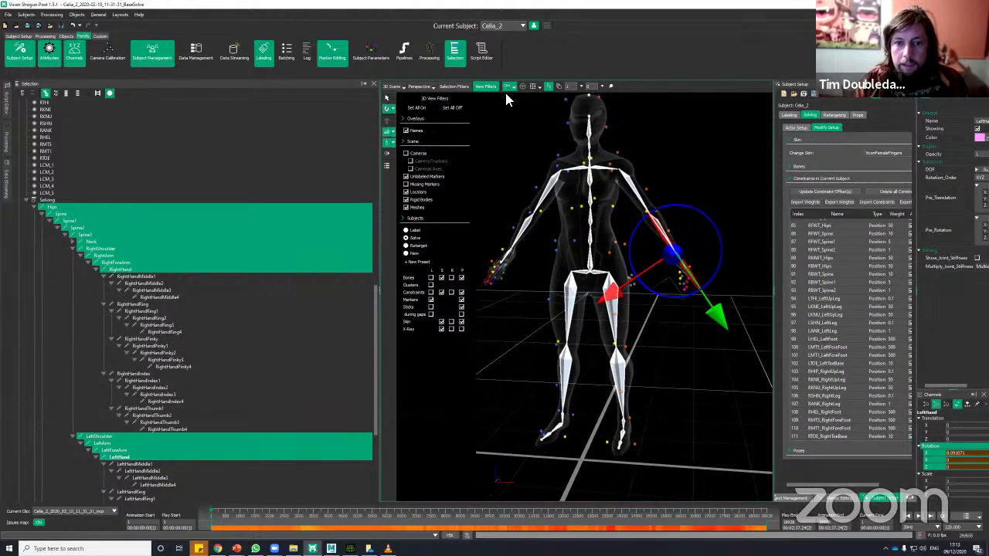
click(483, 86)
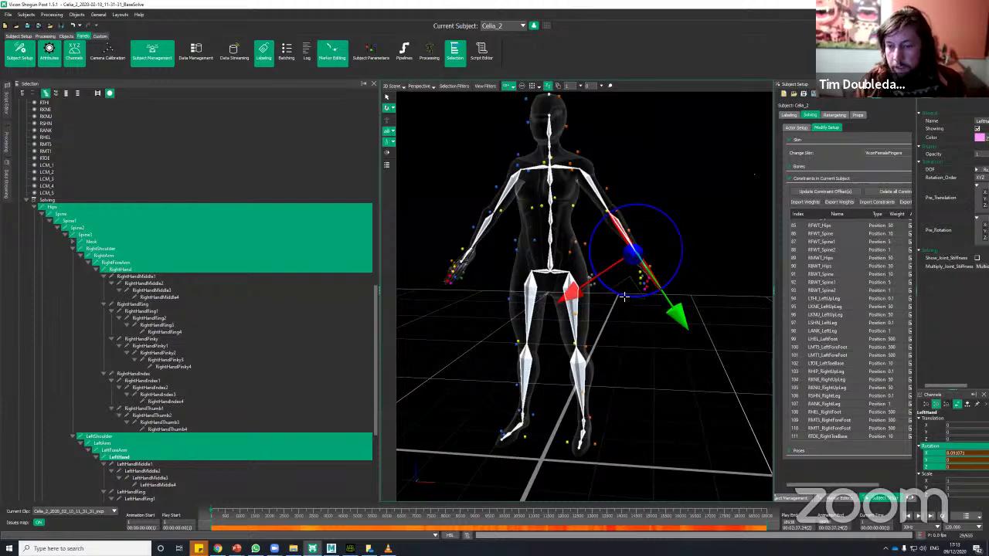
click(671, 357)
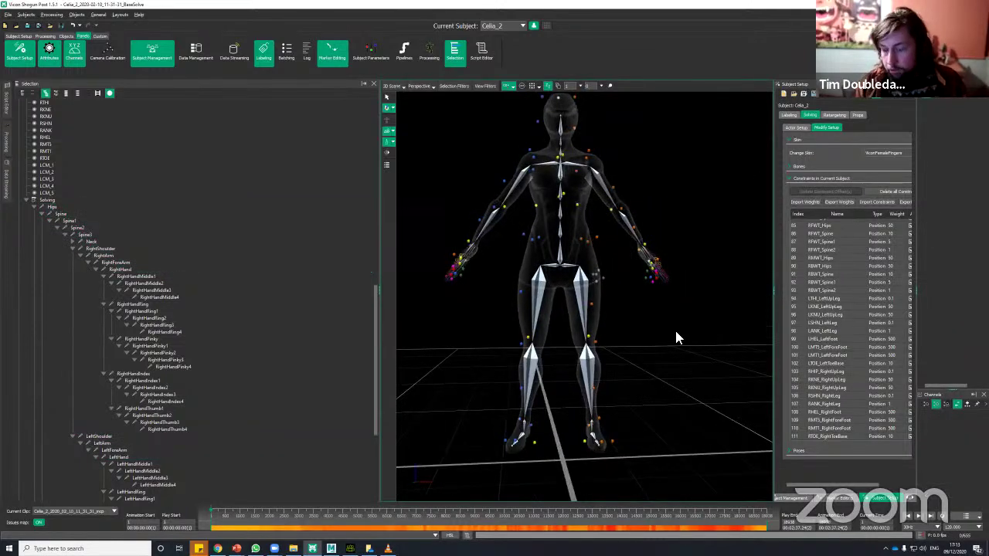
Scrub through the take to review the solved skeleton's motion and return to the first frame
alt+drag(679, 335, 647, 337)
scroll(647, 337, up, 1)
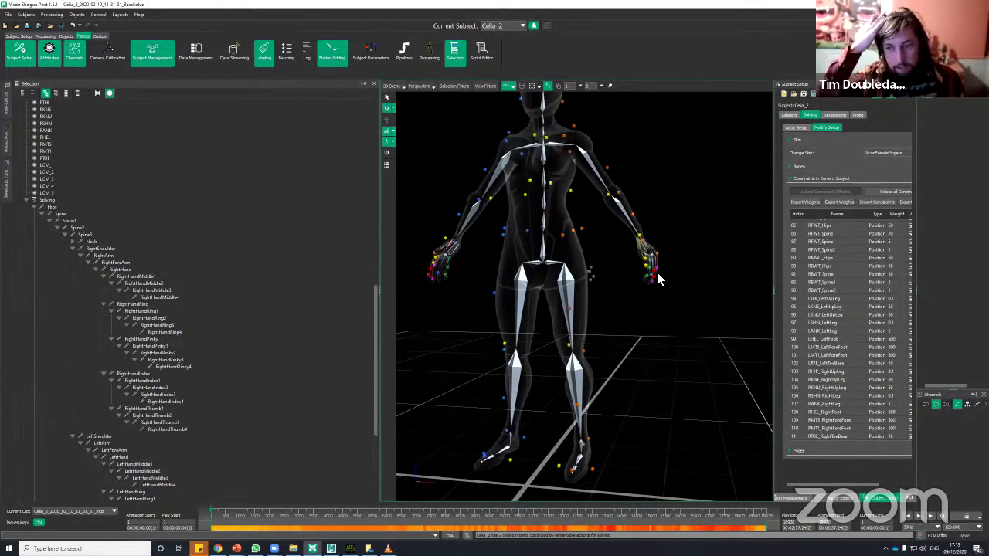
alt+drag(658, 280, 665, 302)
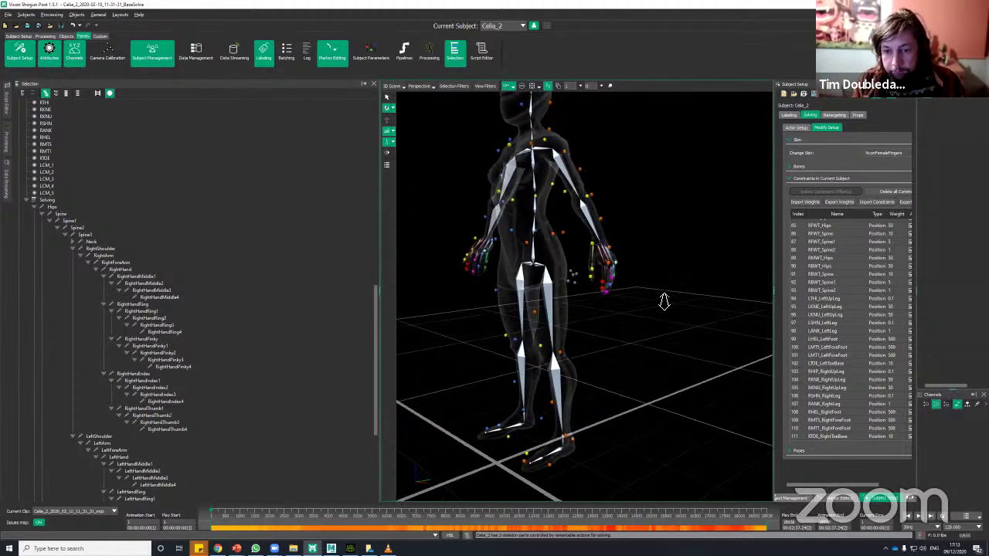
alt+right_drag(664, 302, 632, 355)
alt+drag(631, 355, 657, 387)
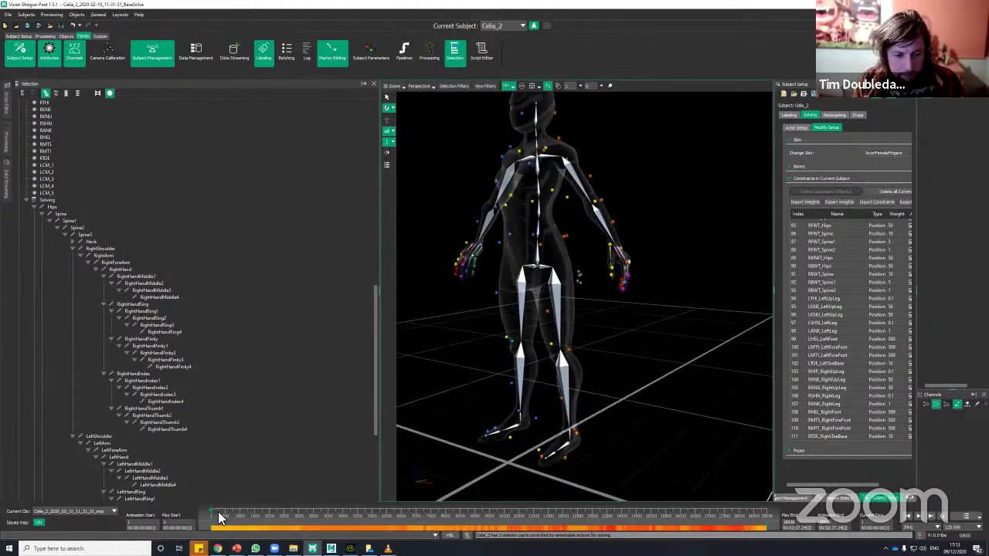
drag(214, 513, 307, 492)
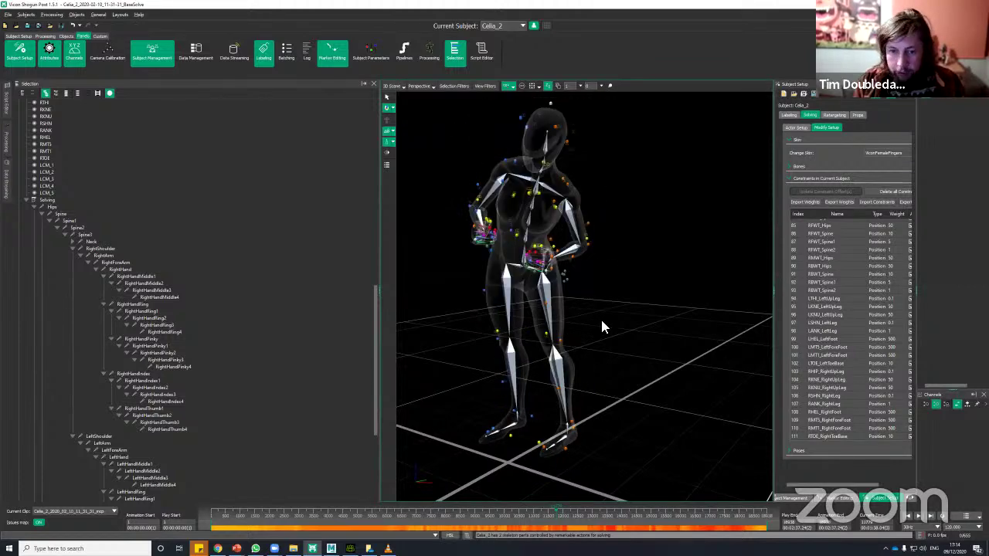
scroll(599, 313, down, 2)
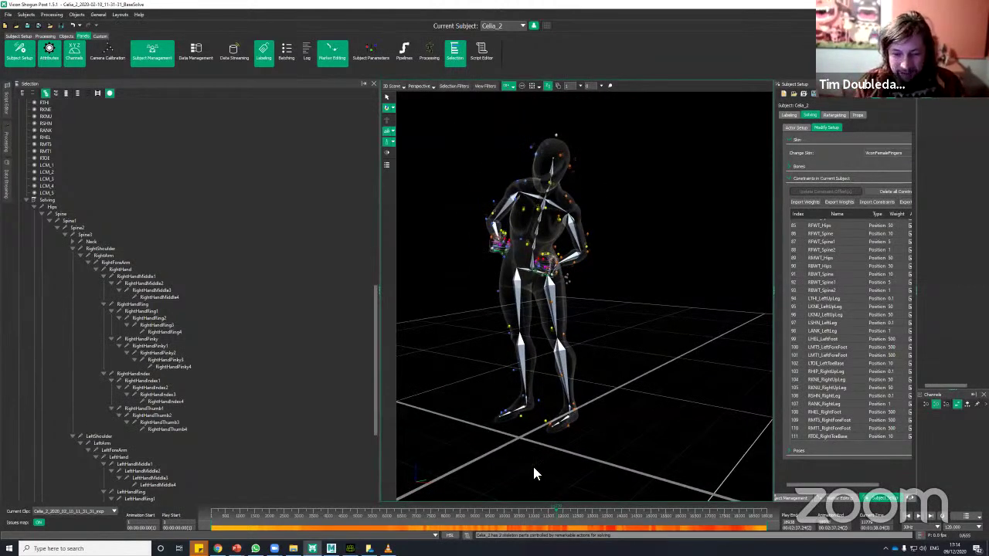
drag(562, 512, 211, 525)
Examine the left hand's finger bones against their markers up close from several angles
alt+drag(708, 338, 724, 263)
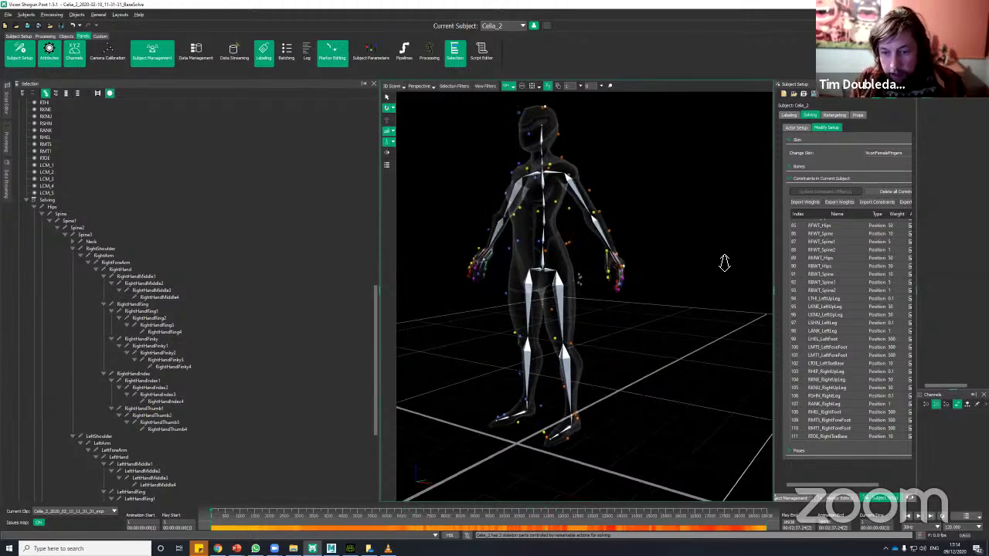
alt+right_drag(724, 263, 680, 311)
alt+drag(681, 311, 684, 252)
alt+right_drag(684, 251, 688, 265)
alt+drag(689, 265, 708, 234)
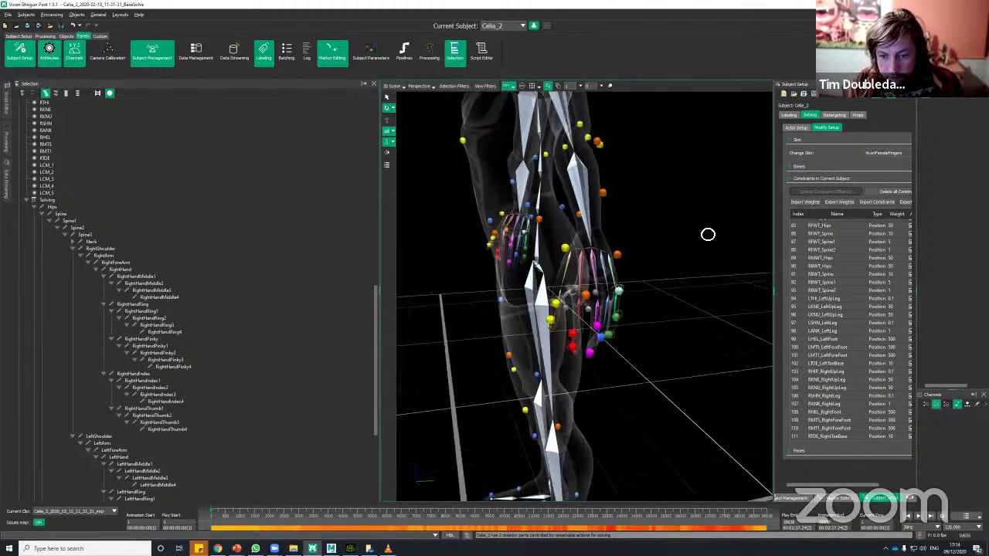
alt+right_drag(708, 234, 700, 258)
mouse_move(700, 259)
alt+mouse_down()
mouse_move(703, 230)
mouse_move(689, 245)
mouse_move(678, 241)
mouse_move(688, 254)
alt+mouse_up()
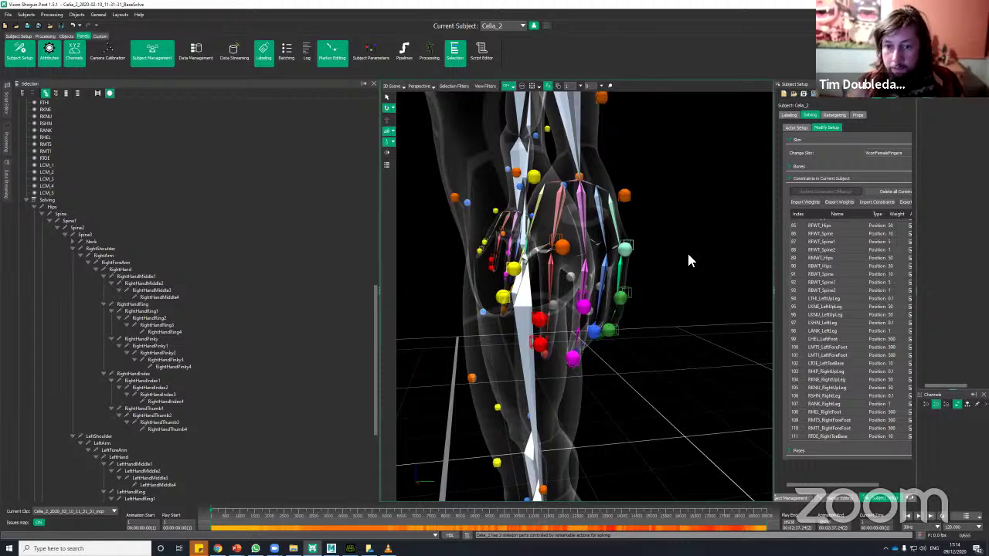
mouse_move(690, 252)
alt+mouse_down()
mouse_move(683, 272)
mouse_move(686, 246)
alt+mouse_up()
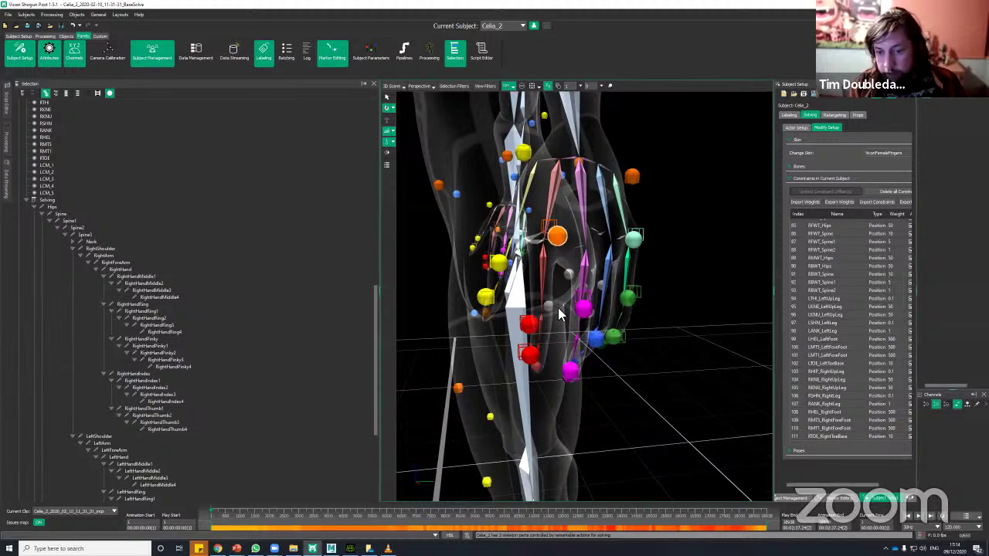
alt+drag(666, 278, 609, 278)
Select a left index finger bone to inspect its rotation axes, clear the selection, and view the hand closely
click(606, 305)
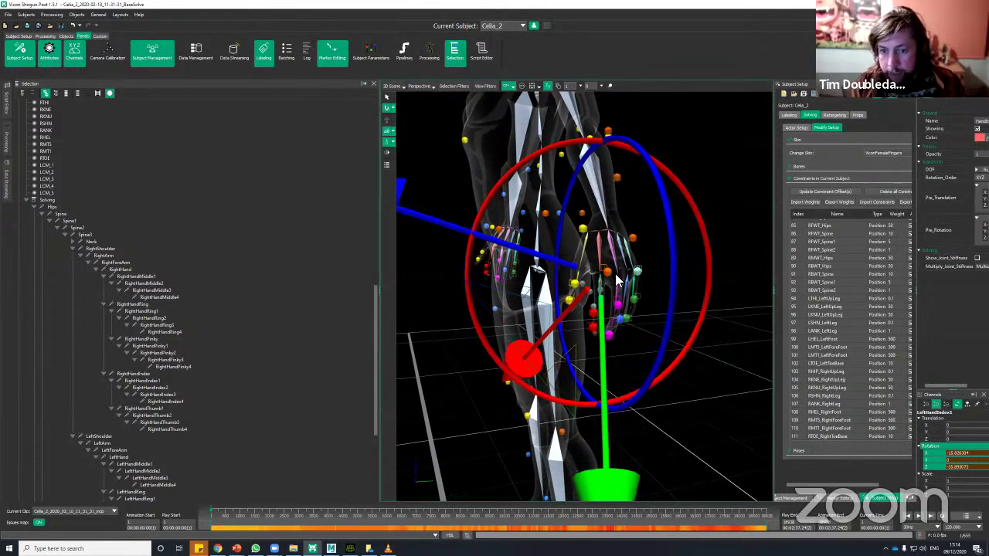
alt+drag(713, 386, 715, 331)
click(713, 388)
alt+right_drag(715, 331, 599, 284)
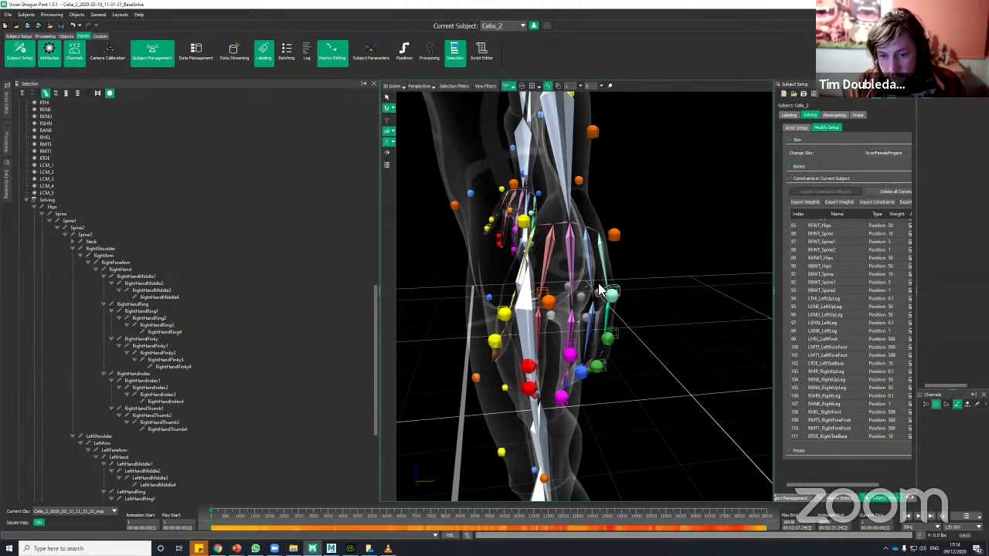
mouse_move(662, 256)
alt+mouse_down()
mouse_move(674, 256)
mouse_move(651, 289)
mouse_move(653, 269)
alt+mouse_up()
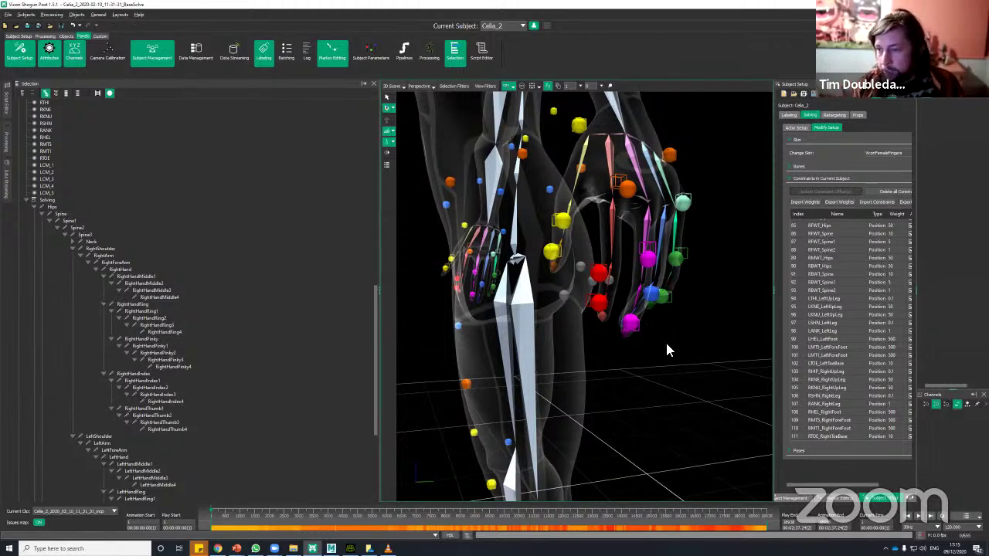
Compare the left finger markers with the finger bone and joint positions from the back and side of the hand
scroll(667, 344, down, 1)
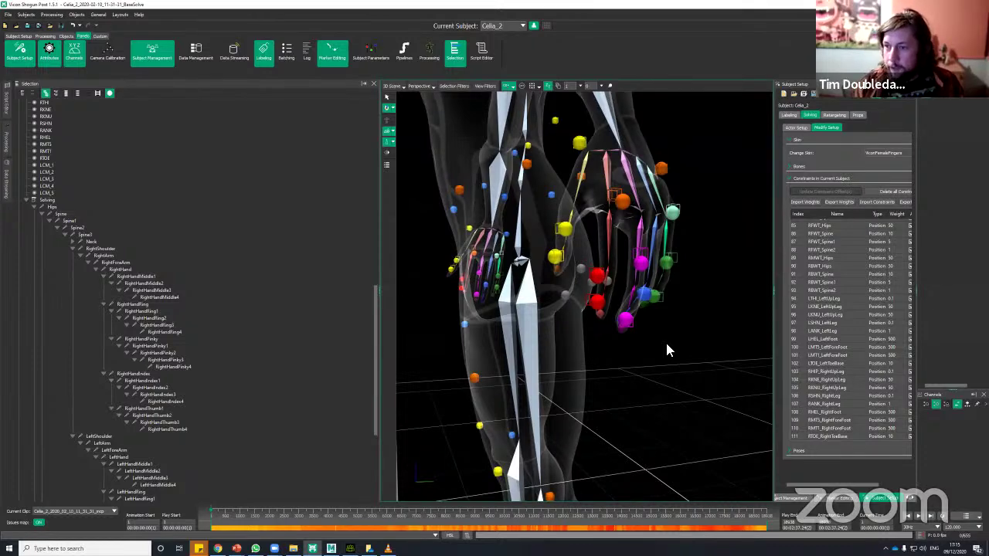
alt+drag(667, 344, 662, 348)
scroll(668, 309, up, 2)
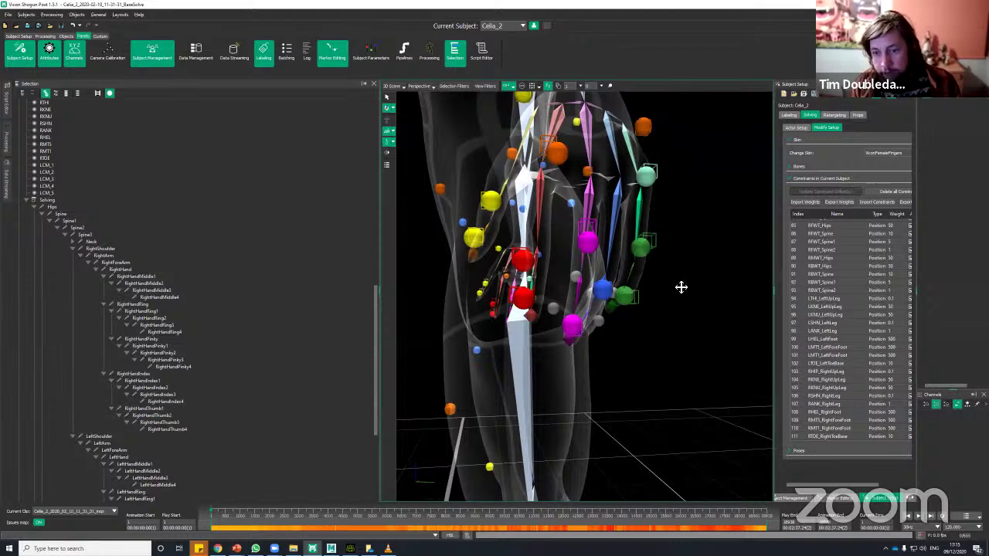
alt+middle_drag(680, 287, 686, 291)
scroll(687, 291, down, 1)
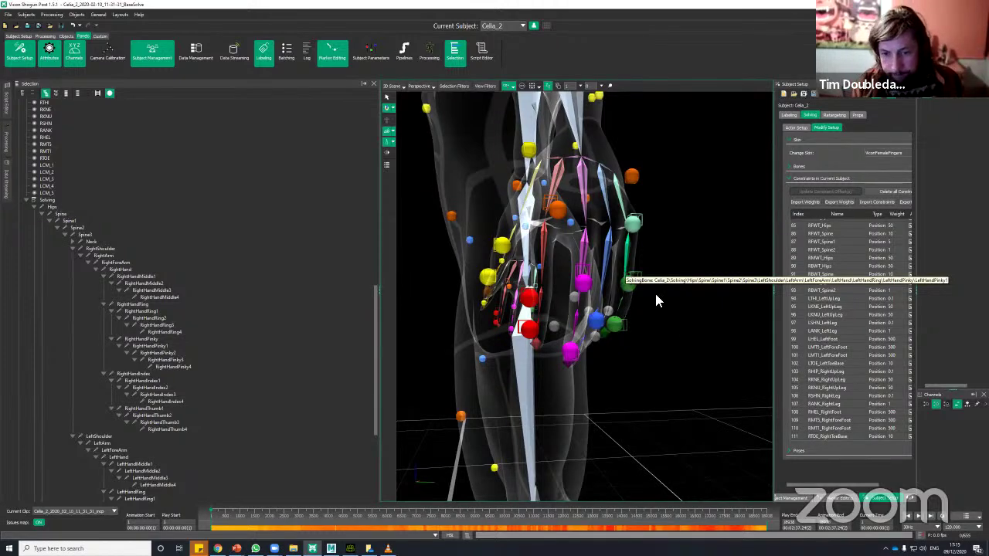
alt+drag(682, 325, 682, 323)
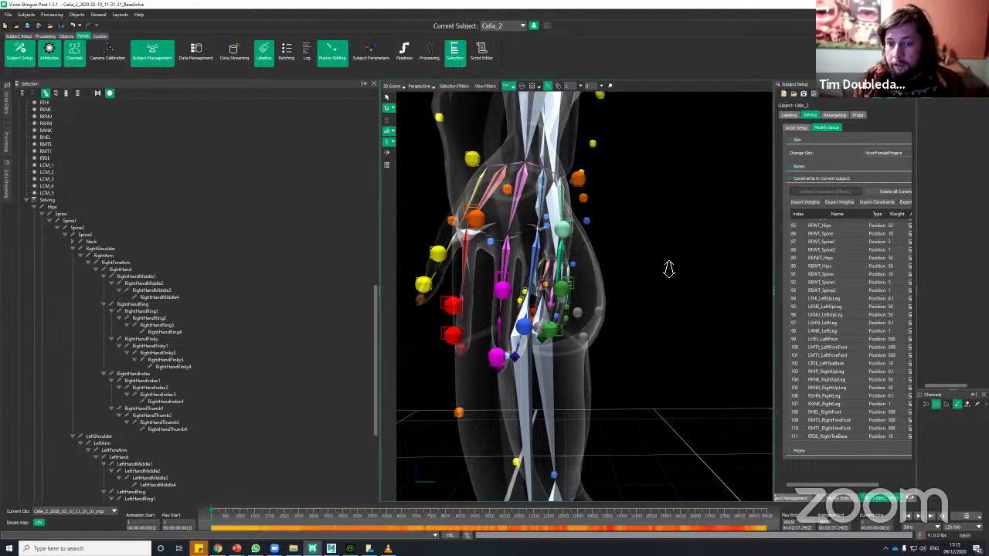
alt+drag(670, 271, 680, 262)
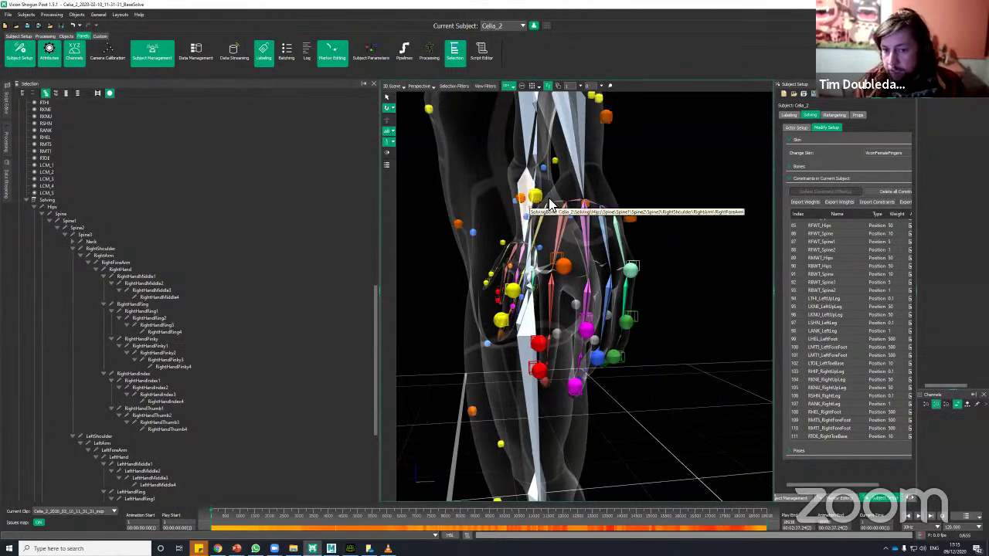
Select the LeftHand bone to check its orientation from the side of the hand, and clear the selection
alt+drag(655, 265, 745, 263)
alt+middle_drag(662, 267, 574, 274)
drag(663, 271, 616, 290)
click(593, 300)
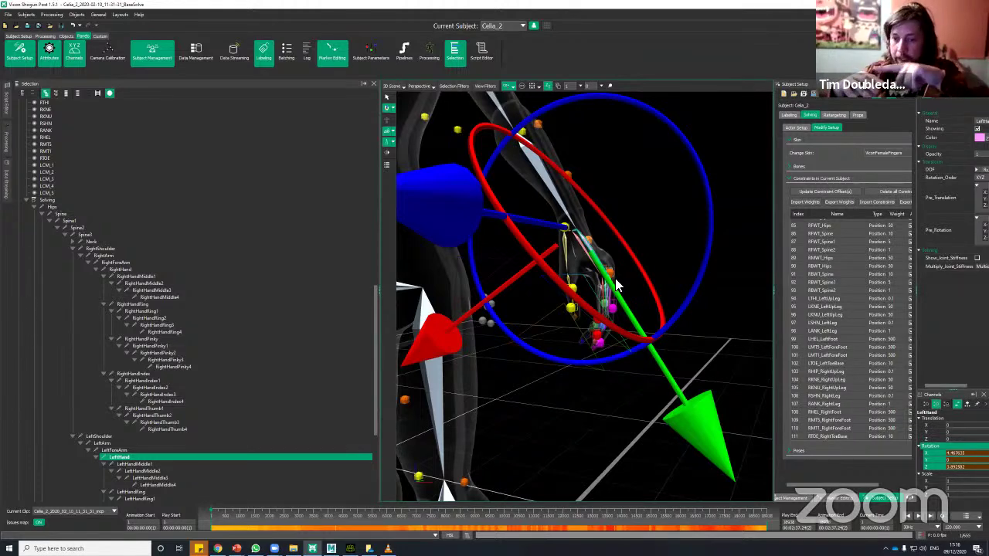
click(711, 340)
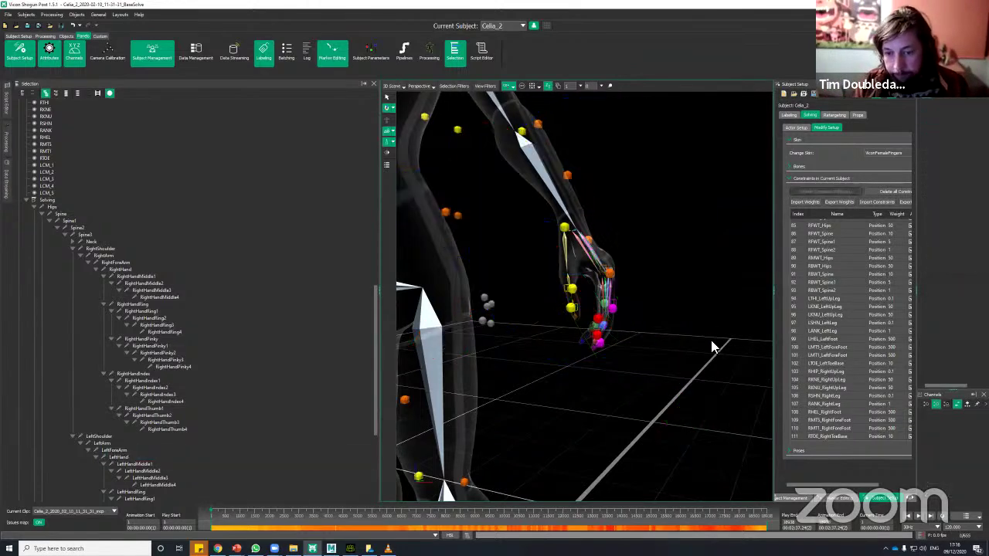
alt+drag(711, 340, 546, 229)
Reselect the LeftHand bone, examine its rotation axes from behind and around the hand, and deselect it
click(585, 269)
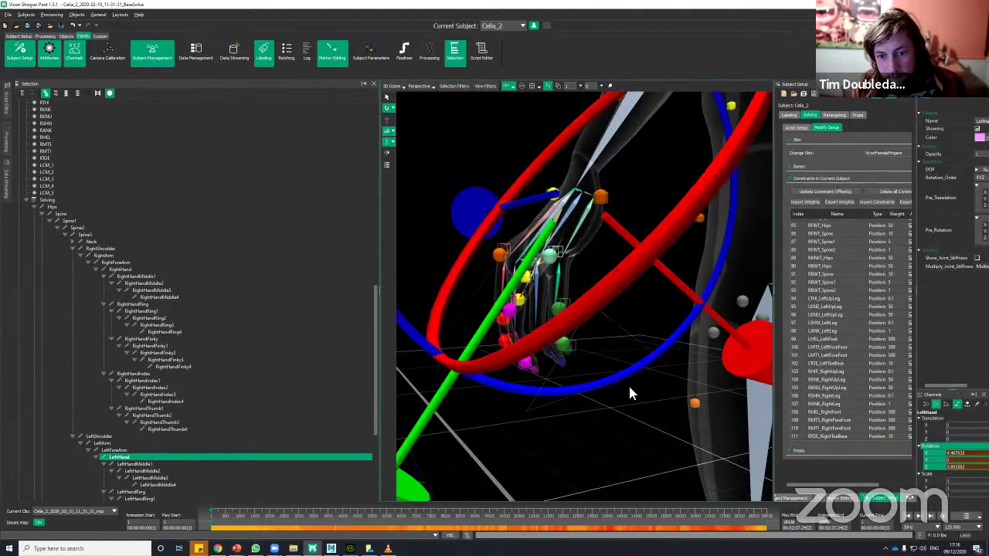
alt+drag(629, 393, 584, 412)
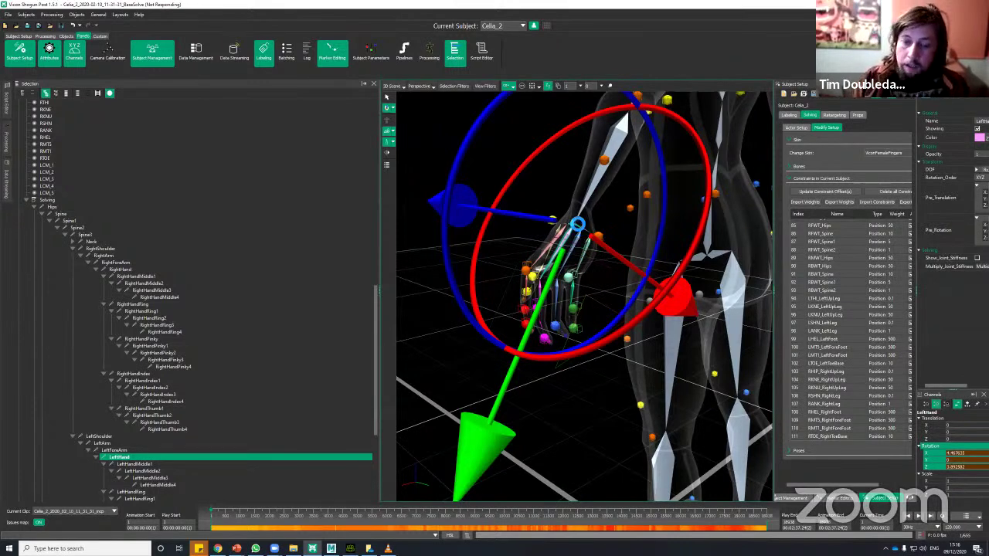
click(572, 236)
scroll(643, 324, down, 2)
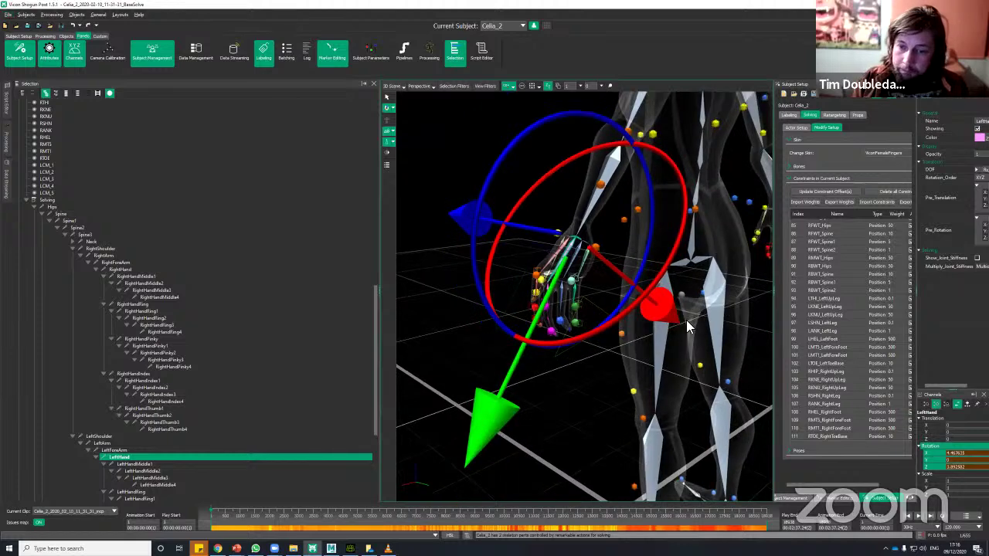
alt+drag(689, 324, 433, 352)
click(723, 338)
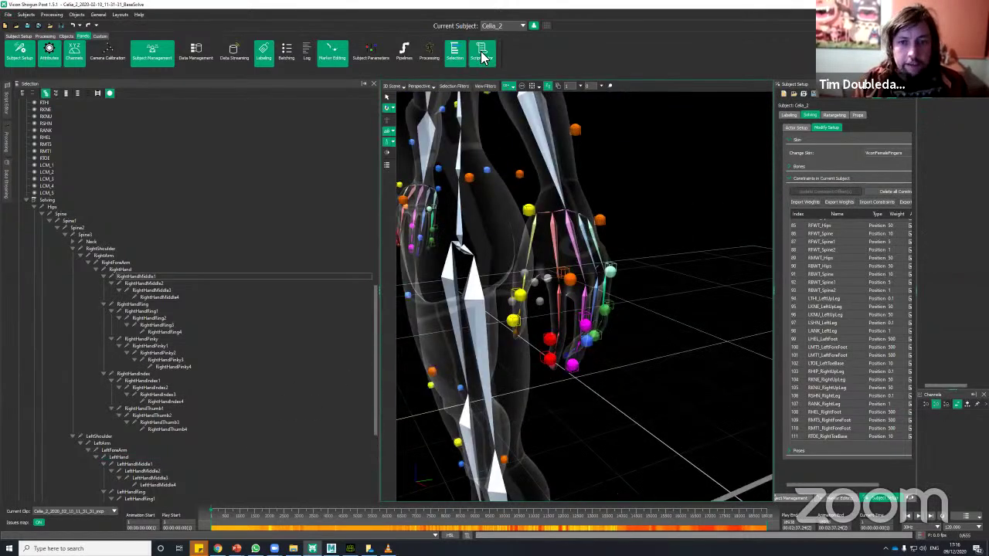
Open the ScaleMetacarpals.hsl script in the Script Editor
click(481, 51)
click(44, 93)
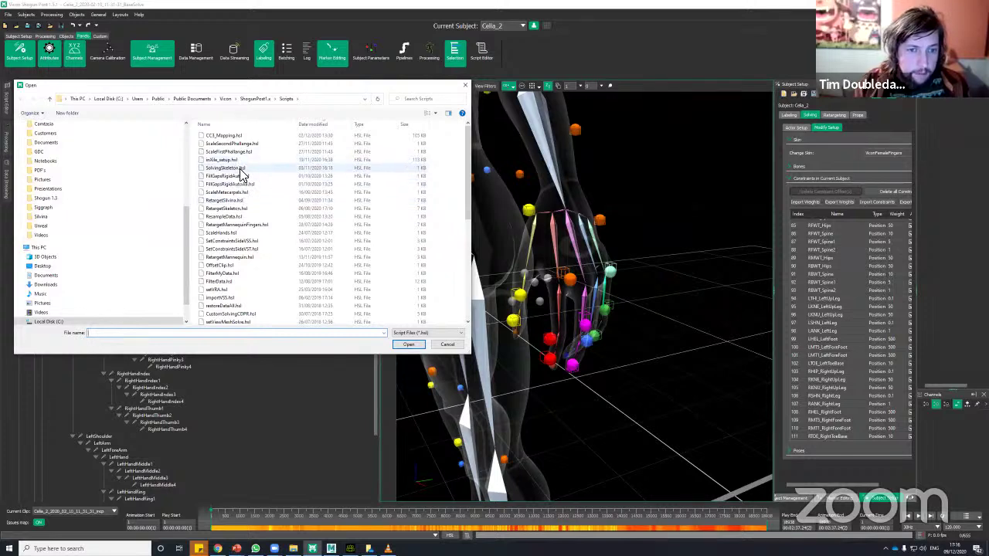
click(241, 176)
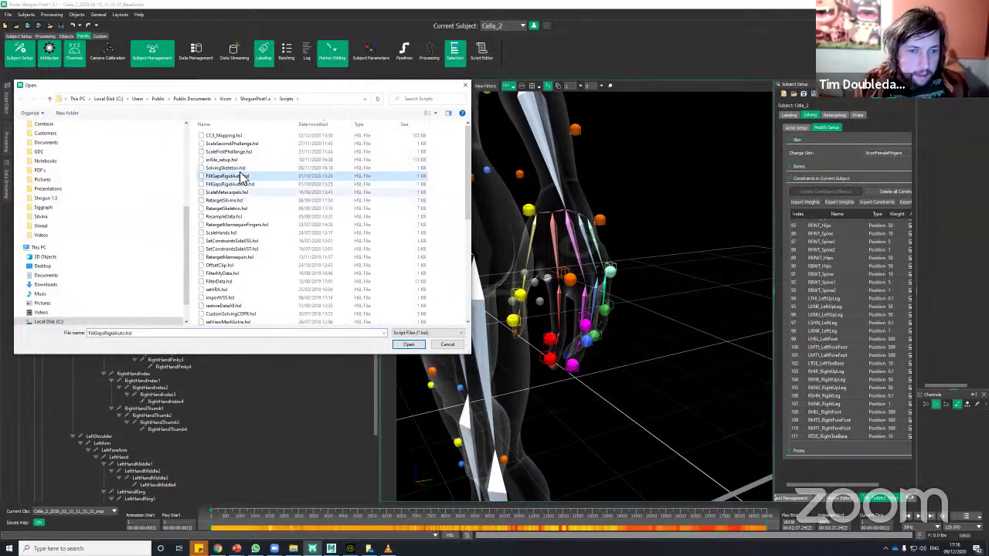
double_click(236, 193)
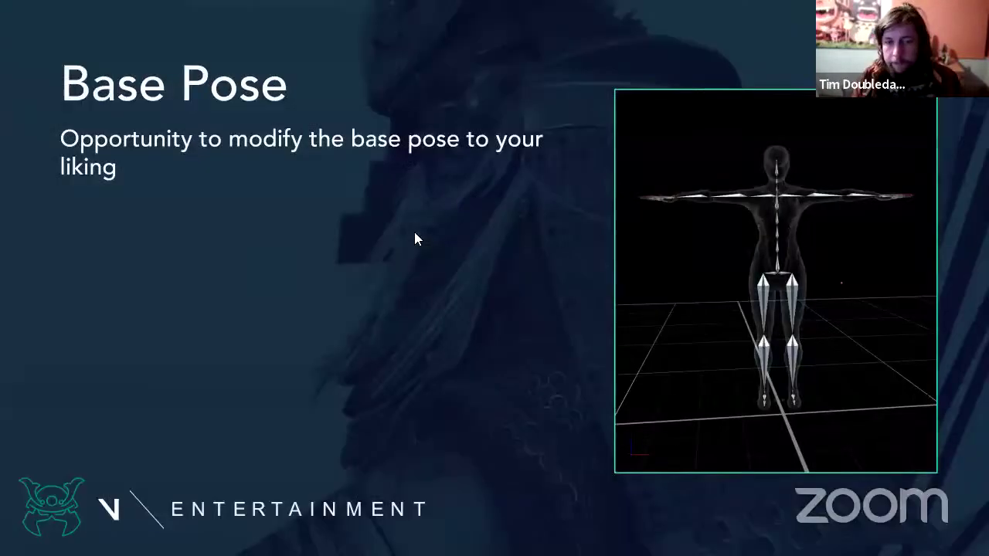
Switch from the slides to Shogun Post, show the Script Editor, and widen it so the full ScaleMetacarpals code is readable
key(alt+Tab)
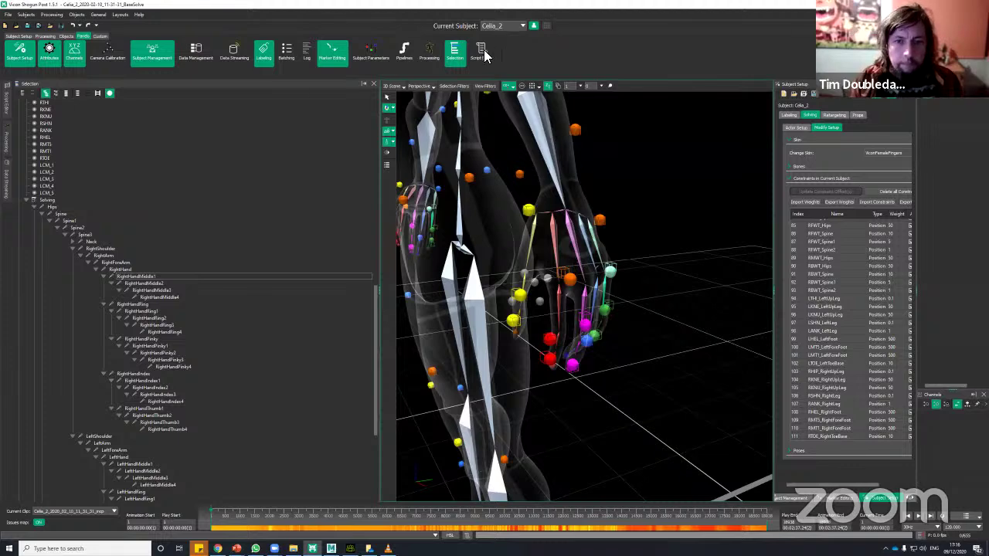
click(482, 52)
drag(184, 85, 210, 290)
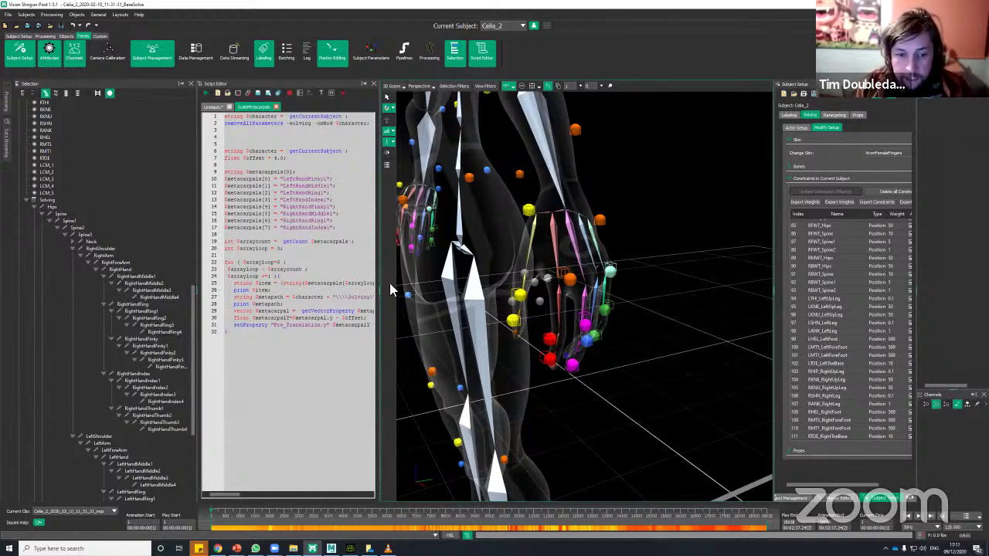
drag(380, 291, 479, 279)
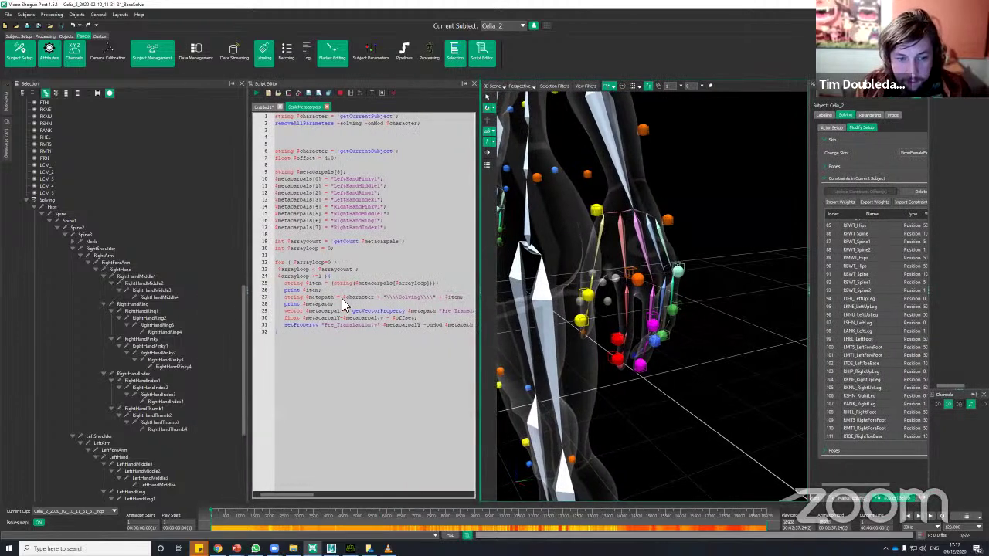
drag(248, 294, 159, 294)
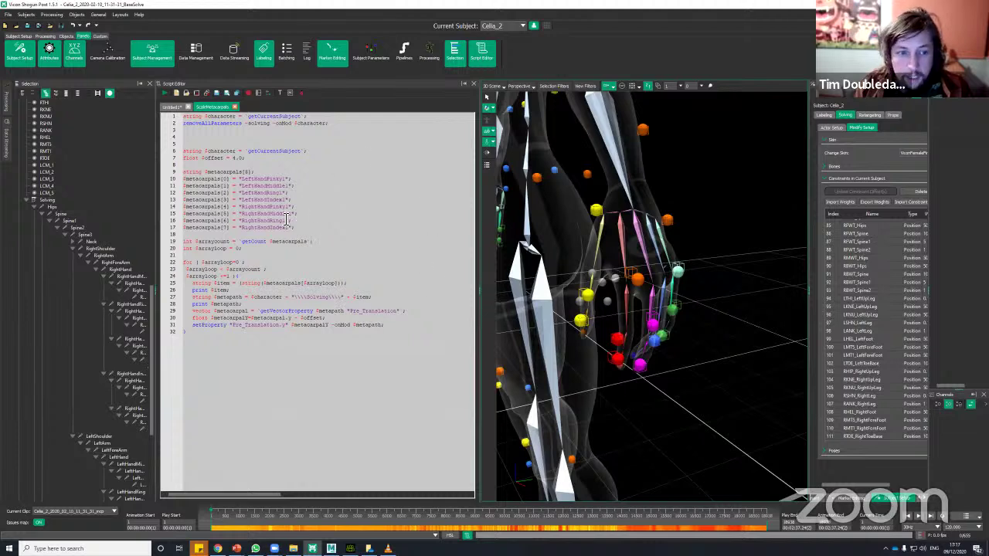
Run the entire ScaleMetacarpals script with its 4.0 offset and inspect the left hand's metacarpals against the markers
double_click(235, 158)
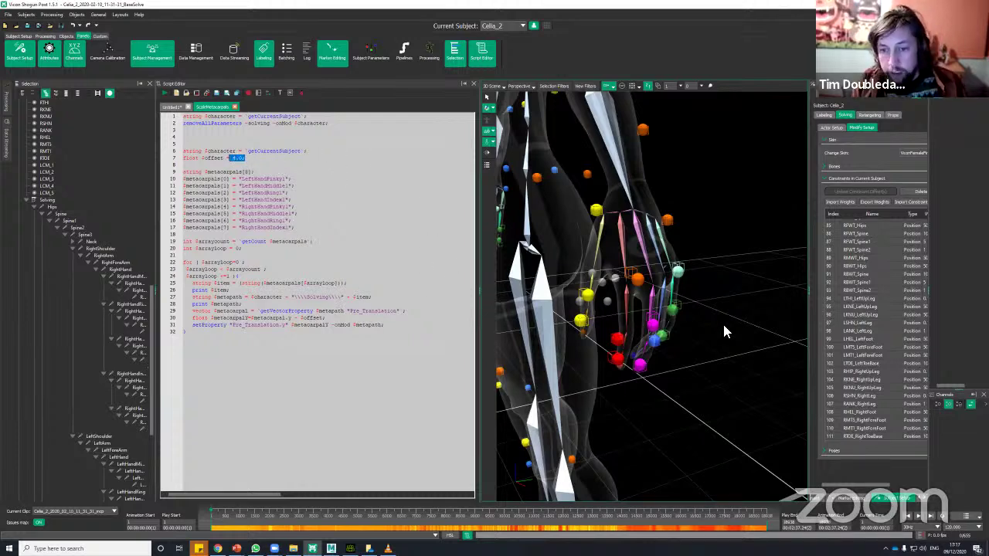
key(ctrl+a)
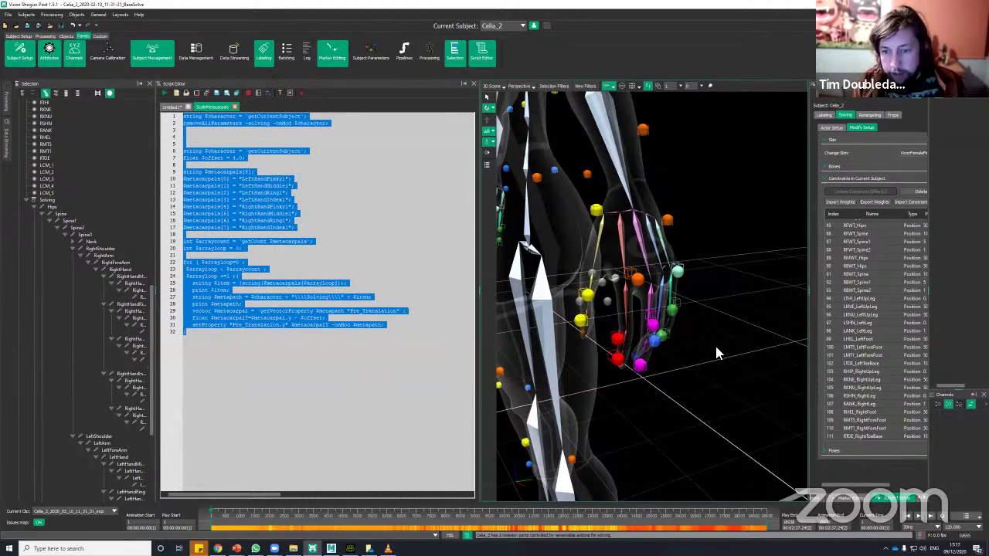
alt+right_drag(724, 343, 736, 293)
alt+drag(736, 293, 652, 241)
alt+drag(735, 292, 733, 299)
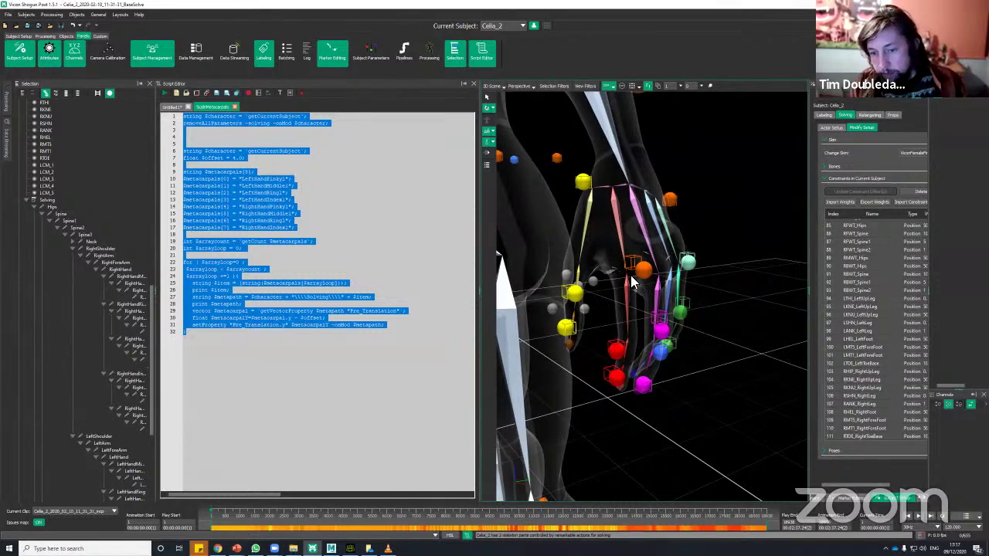
alt+drag(624, 276, 584, 241)
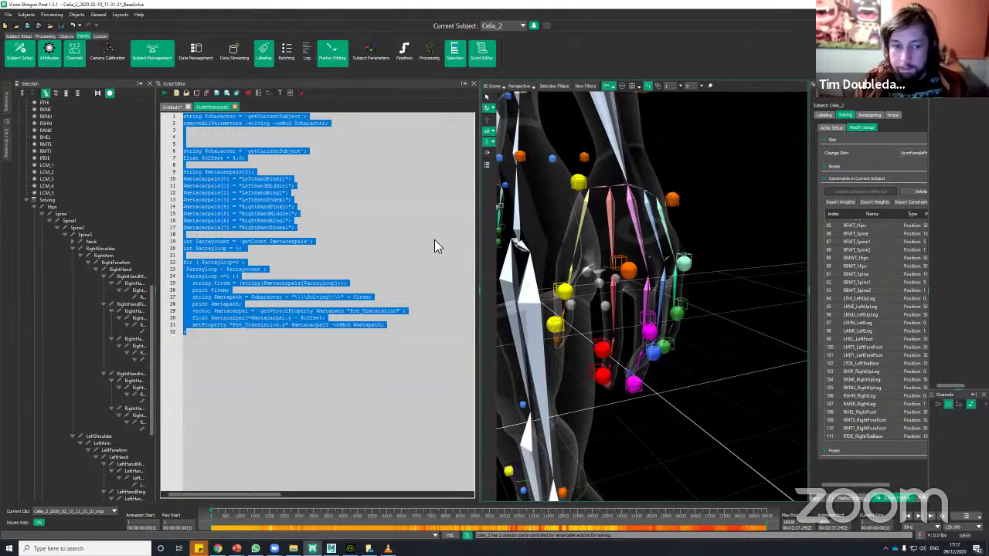
Run the full ScaleMetacarpals script again and compare the left knuckle joints with the markers from several sides
click(294, 265)
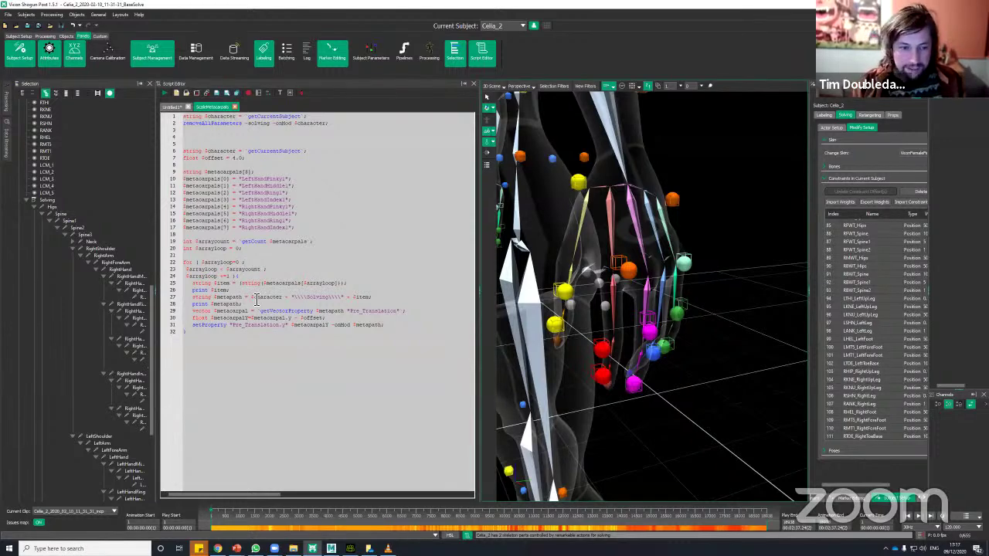
key(ctrl+a)
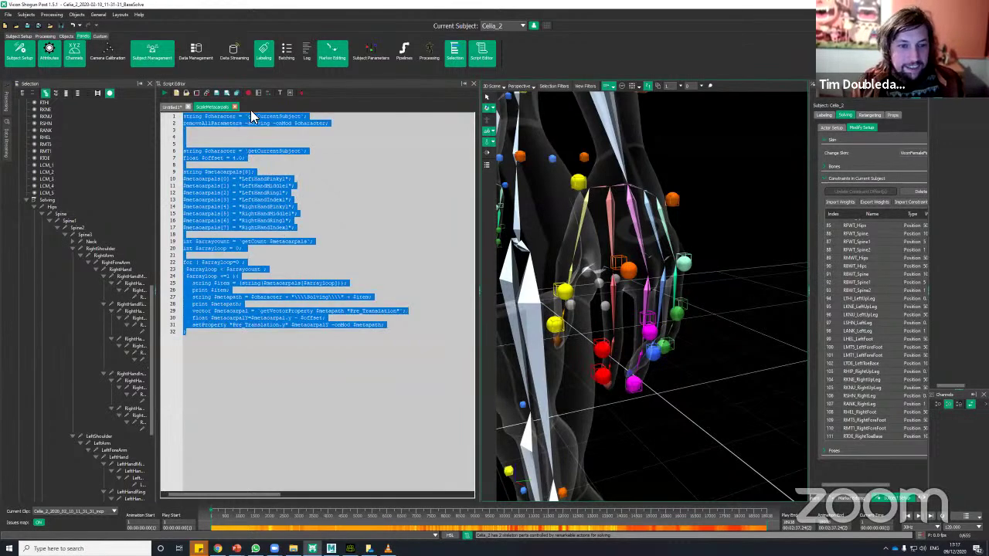
click(270, 93)
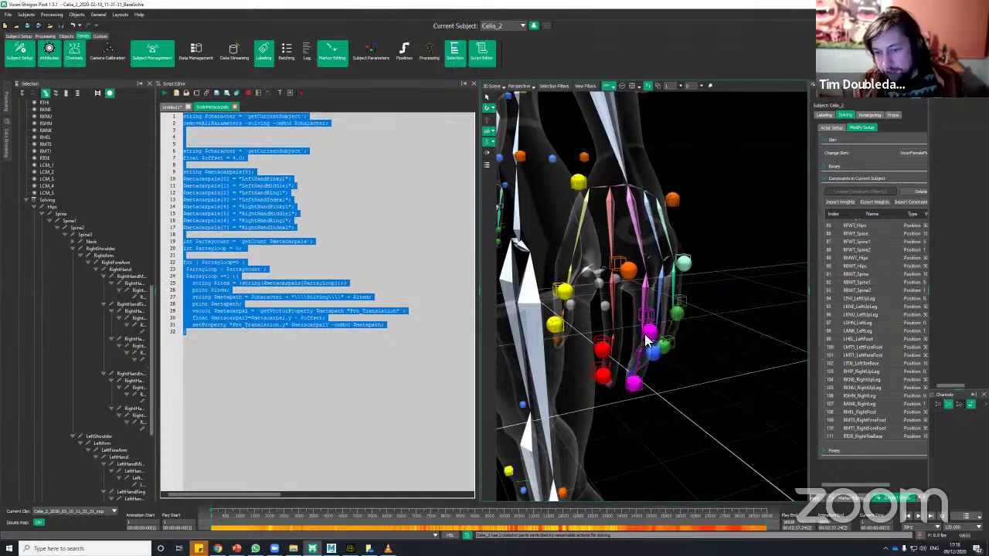
alt+drag(693, 345, 772, 159)
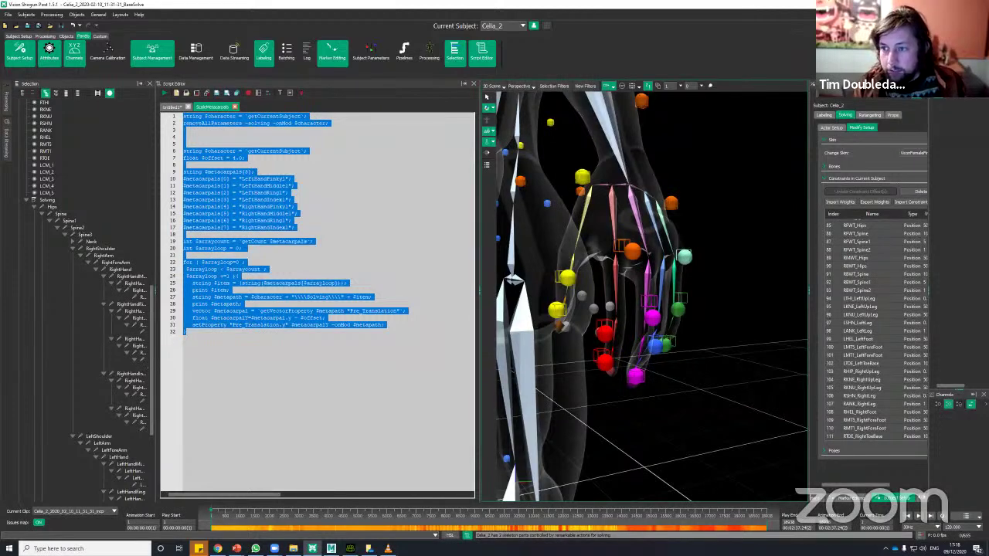
alt+drag(744, 363, 631, 332)
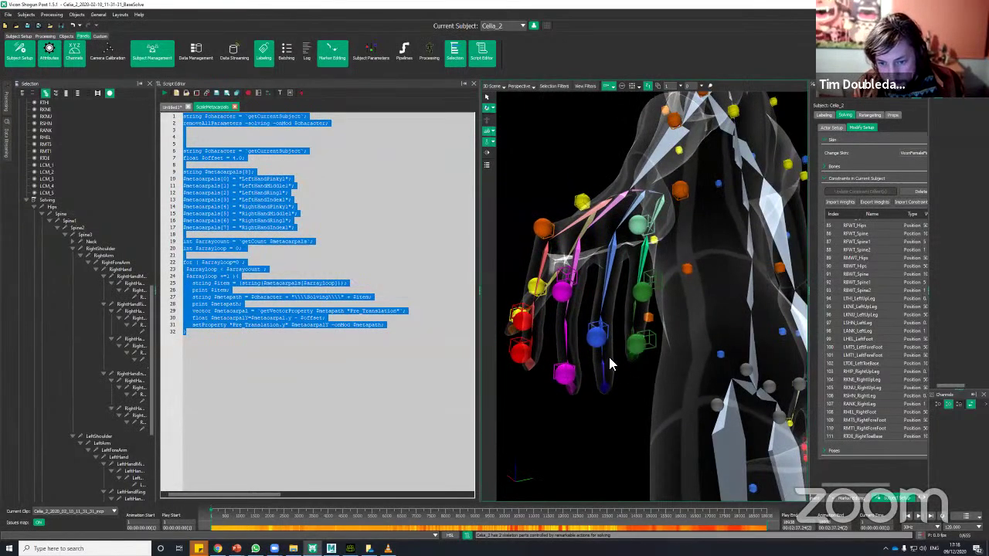
alt+drag(617, 364, 607, 295)
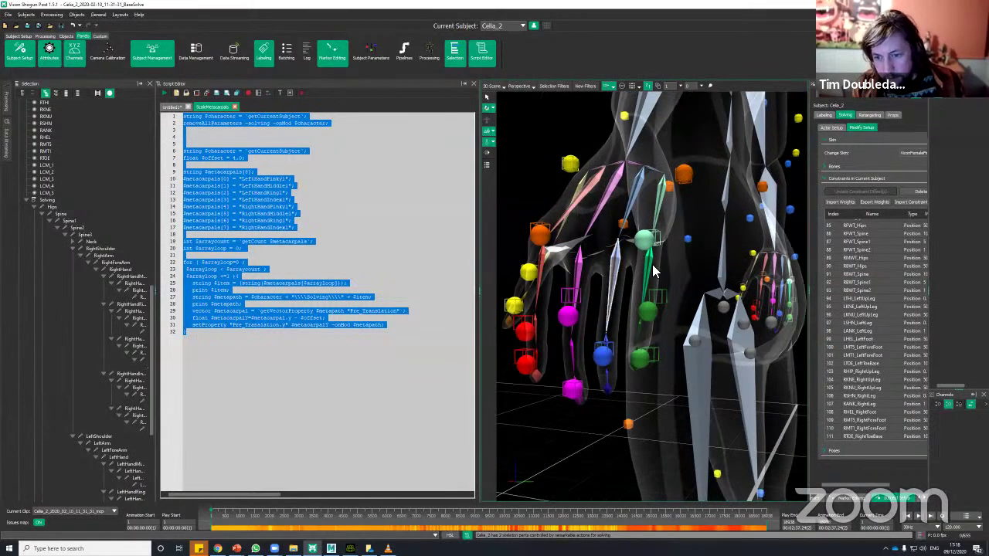
Open ScaleFirstPhallange.hsl, run the whole script with its 4.0 offset, and inspect the left finger bones
click(187, 94)
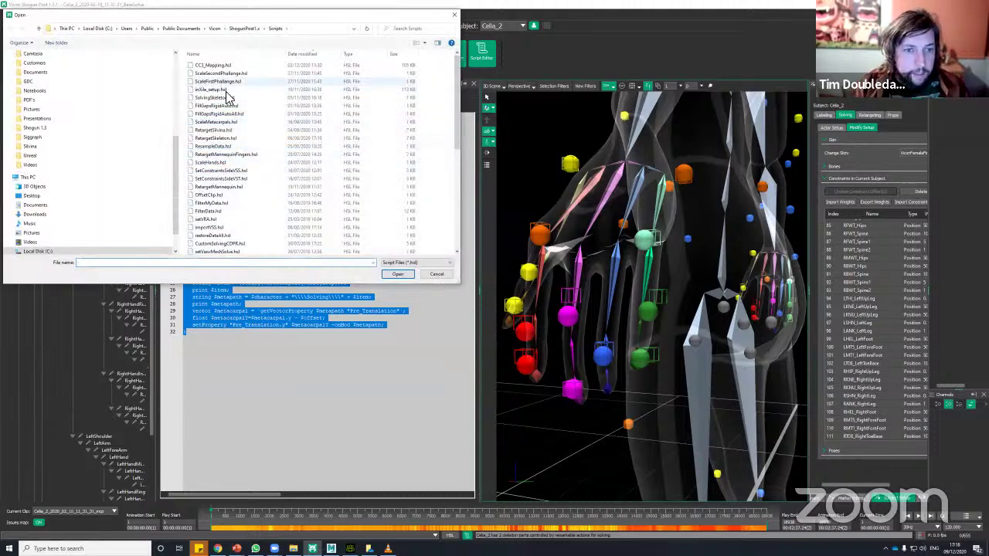
double_click(219, 82)
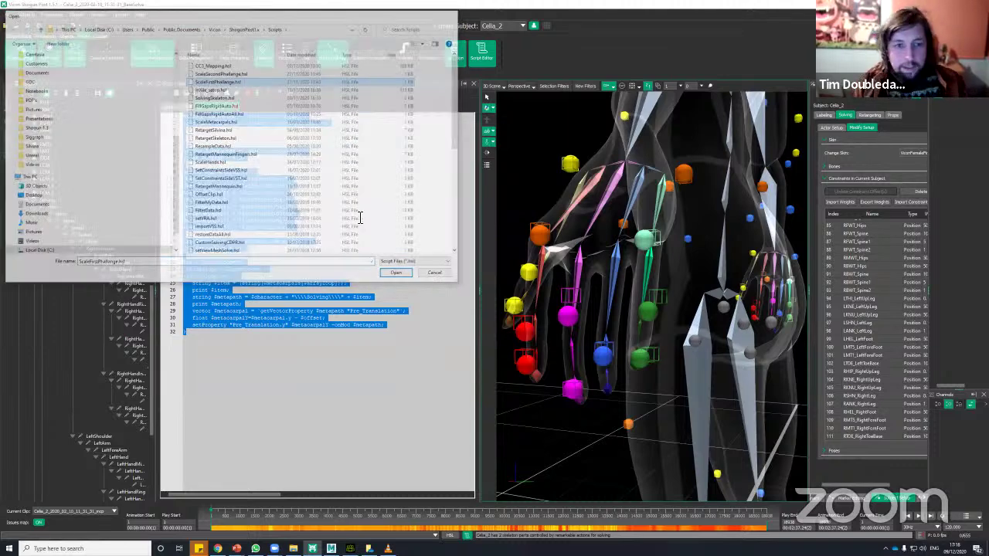
key(ctrl+a)
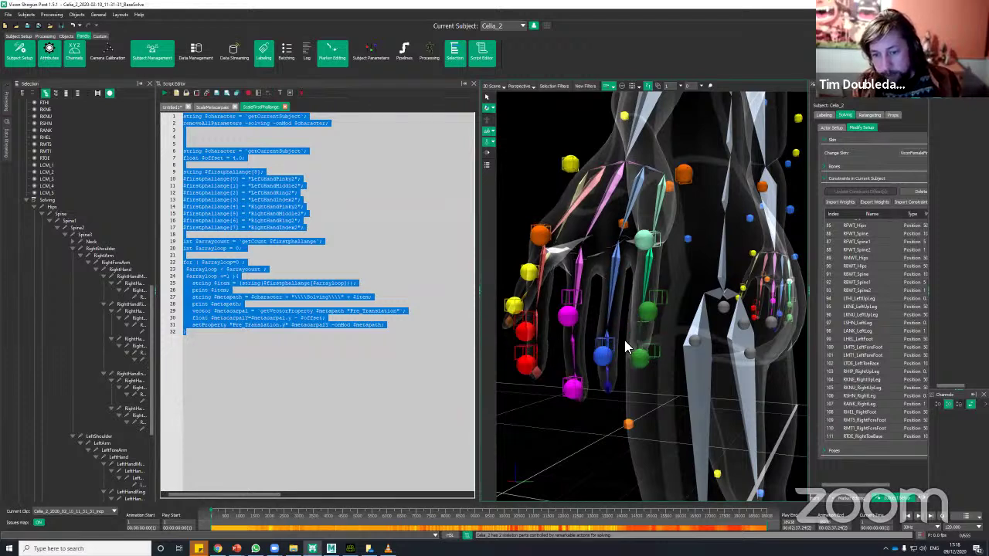
alt+drag(587, 409, 633, 236)
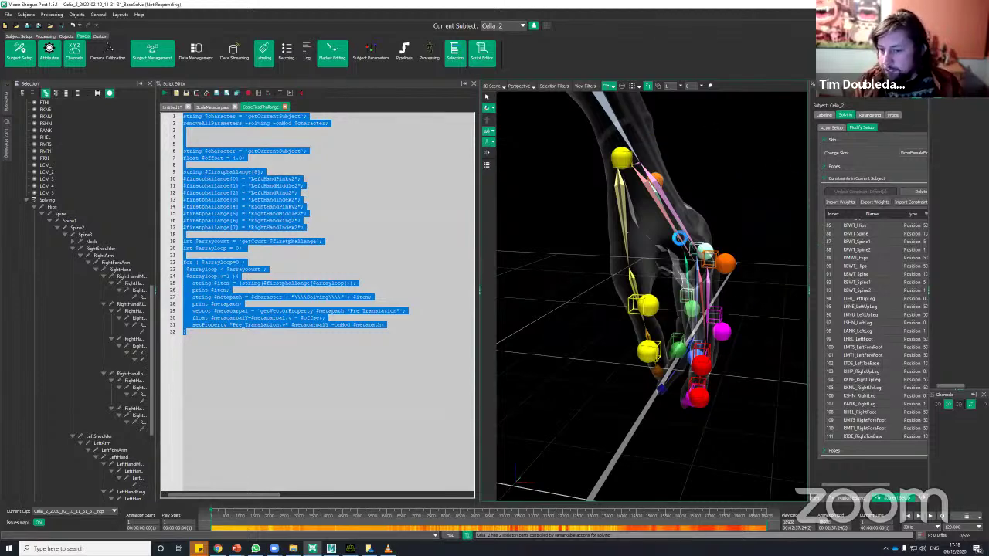
Select the LeftHandThumb1 bone to check its rotation axes, clear the selection, and examine the hand from the thumb side
click(629, 243)
alt+right_drag(688, 193, 673, 304)
alt+drag(673, 304, 664, 371)
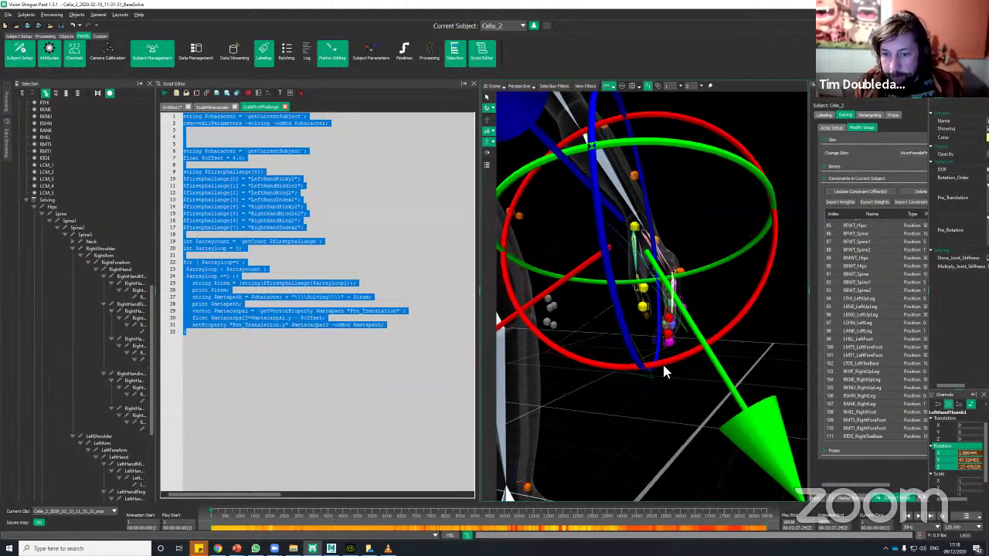
alt+right_drag(664, 370, 671, 393)
click(673, 340)
scroll(673, 340, up, 3)
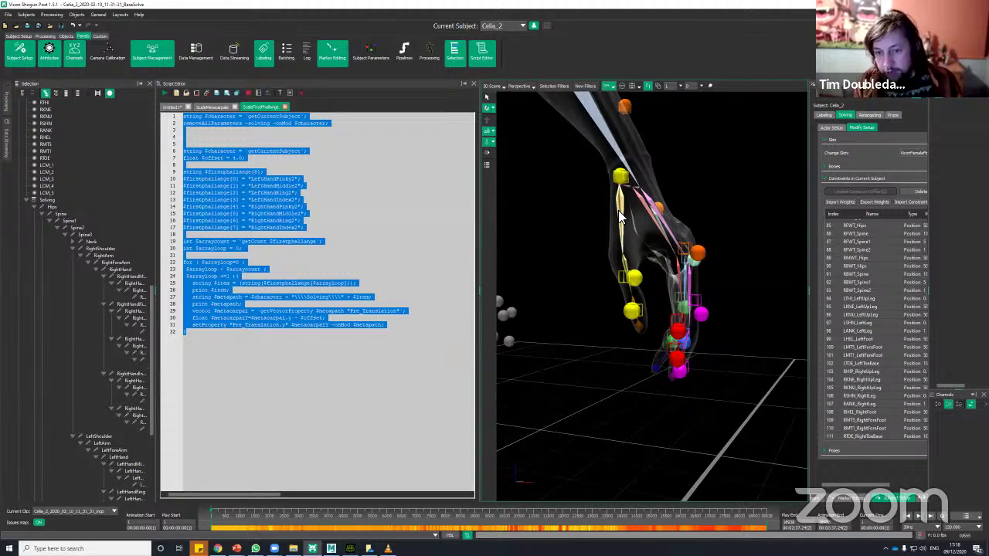
middle_drag(589, 353, 602, 408)
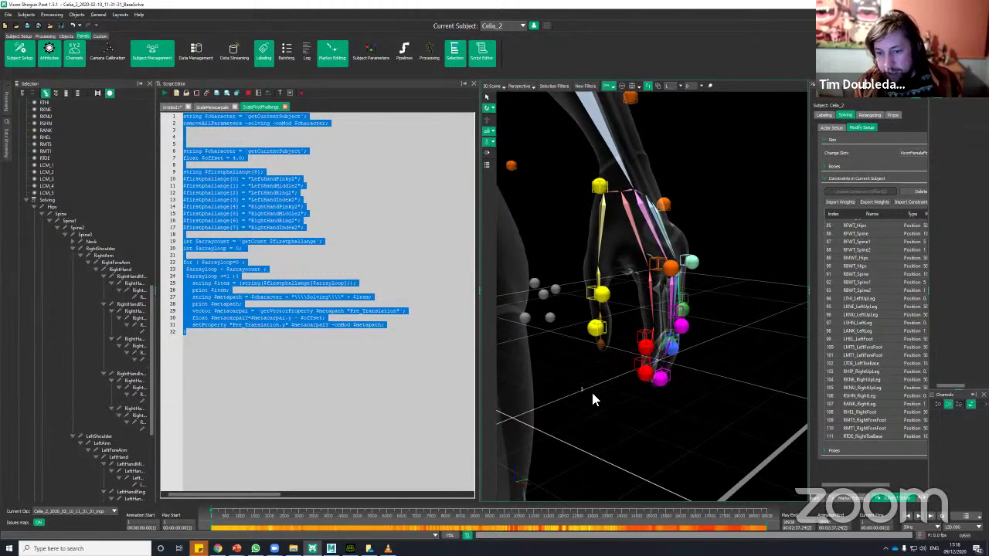
alt+drag(592, 394, 593, 394)
middle_drag(621, 406, 668, 210)
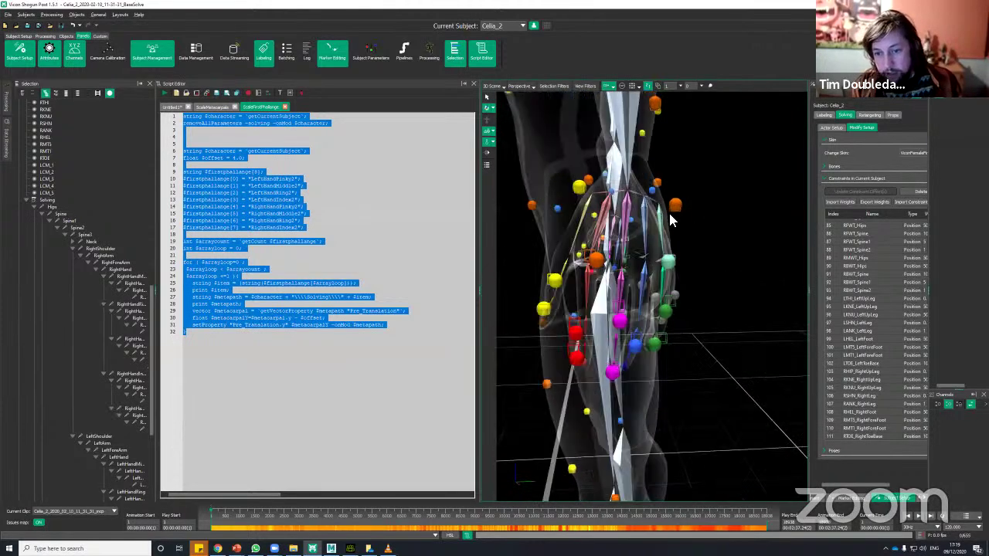
Select the LeftHandPinky bone to inspect its axes, clear the selection, and examine the left thumb's bones and markers
click(640, 198)
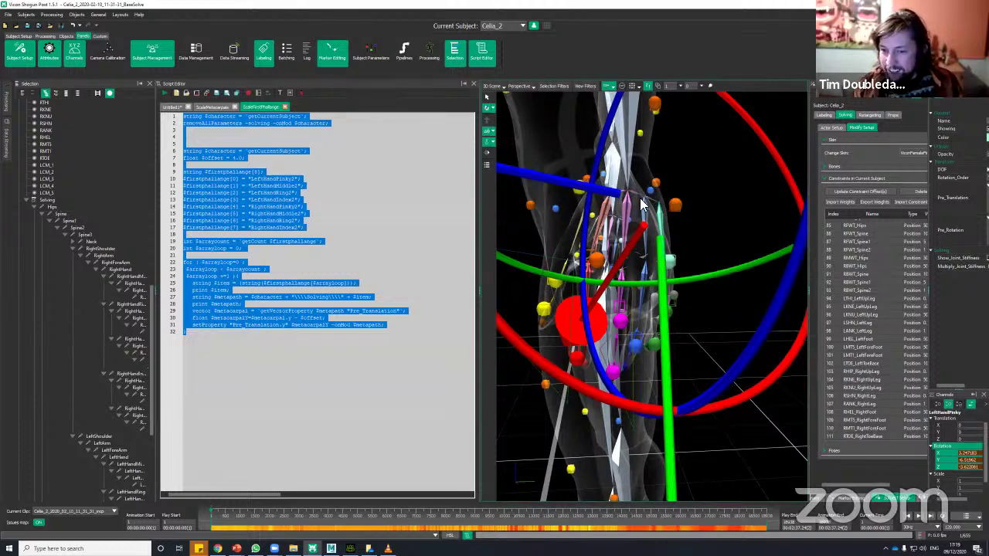
click(721, 429)
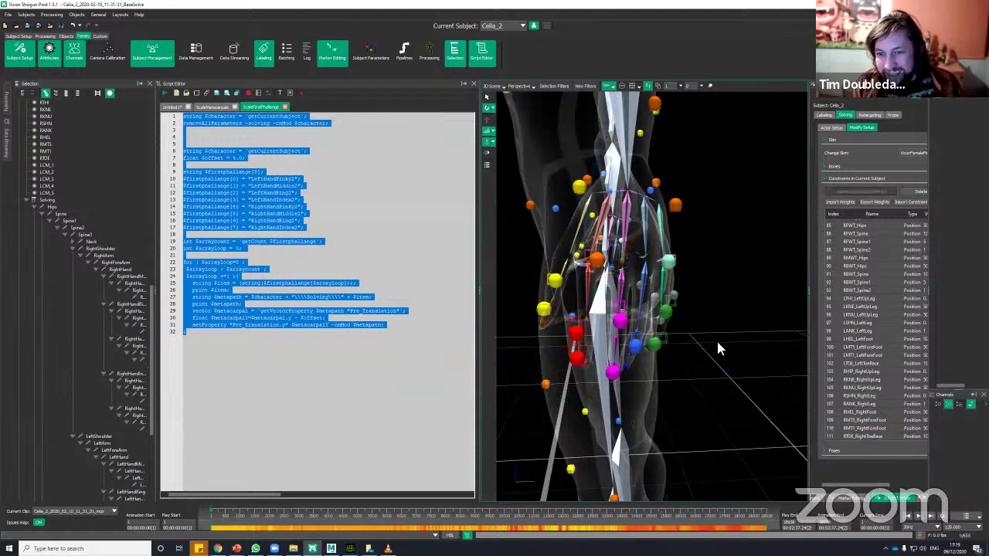
alt+drag(715, 257, 706, 258)
middle_drag(706, 259, 639, 252)
click(640, 253)
alt+drag(640, 253, 660, 259)
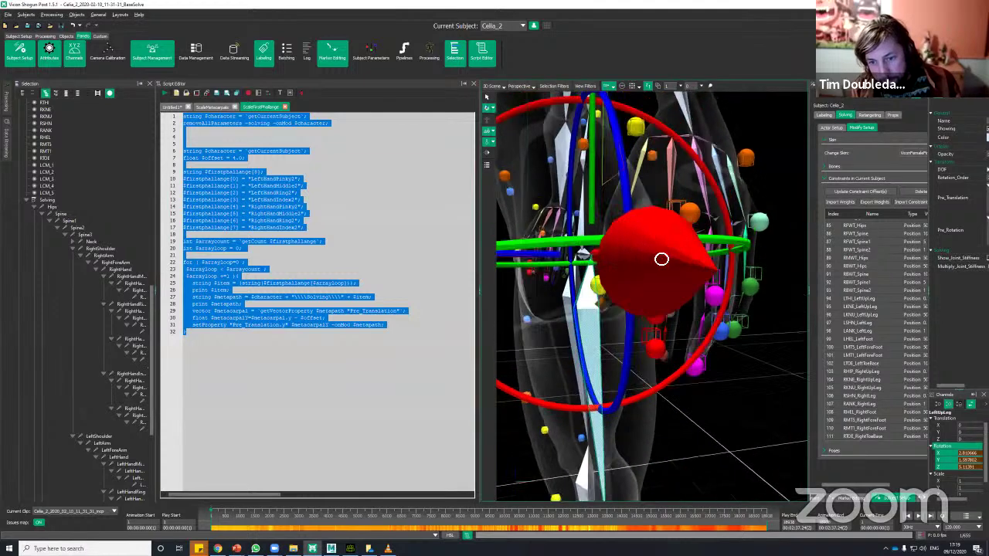
alt+right_drag(661, 259, 665, 377)
alt+drag(665, 377, 651, 283)
click(646, 272)
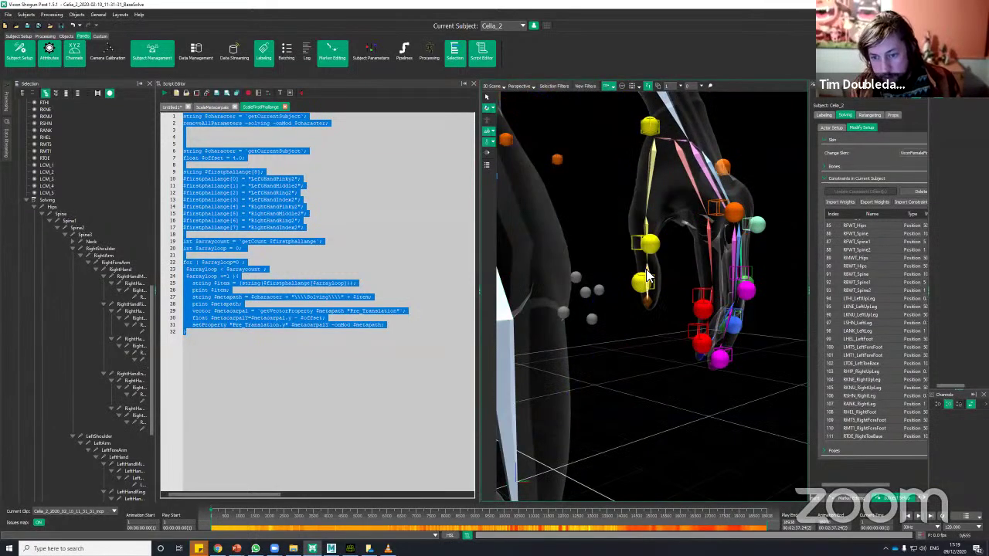
Select the LeftHandThumb3 bone, shrink the manipulator around it, check its rotation axis, and clear the selection
click(648, 277)
key(minus)
key(minus)
key(minus)
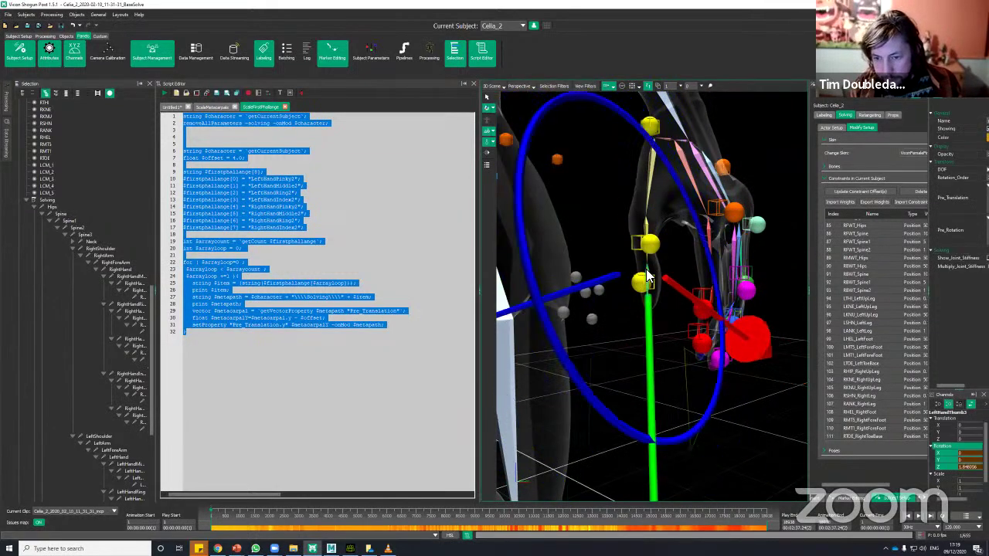
alt+drag(686, 389, 600, 306)
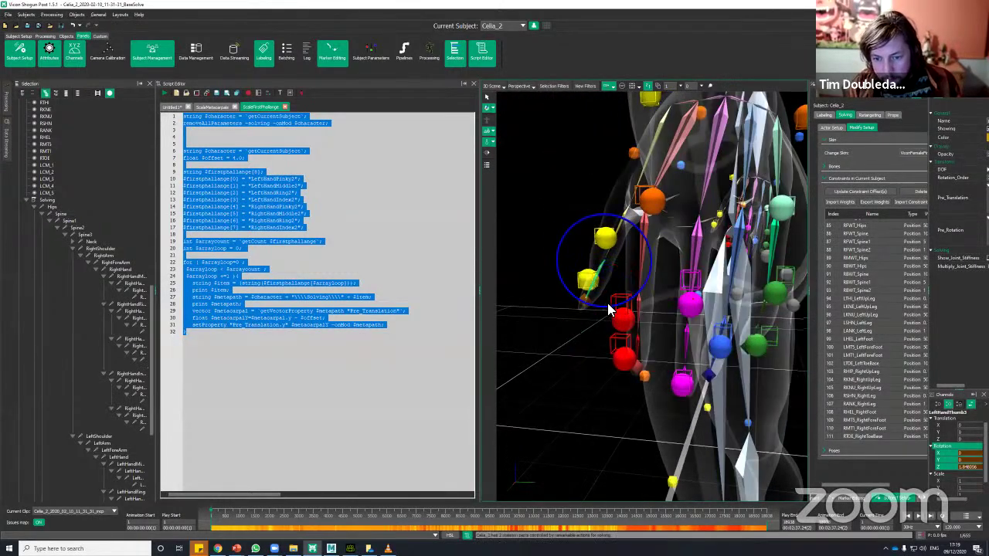
click(577, 300)
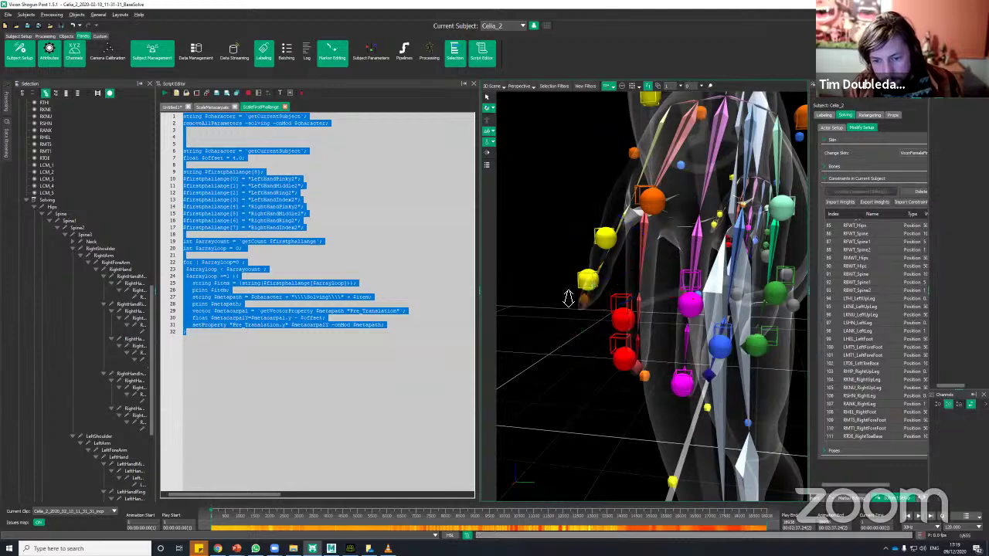
Reselect the LeftHandThumb3 bone, widen the attribute and channel area to show its Pre_Translation and rotation values, and deselect it
alt+right_drag(569, 298, 580, 292)
click(576, 276)
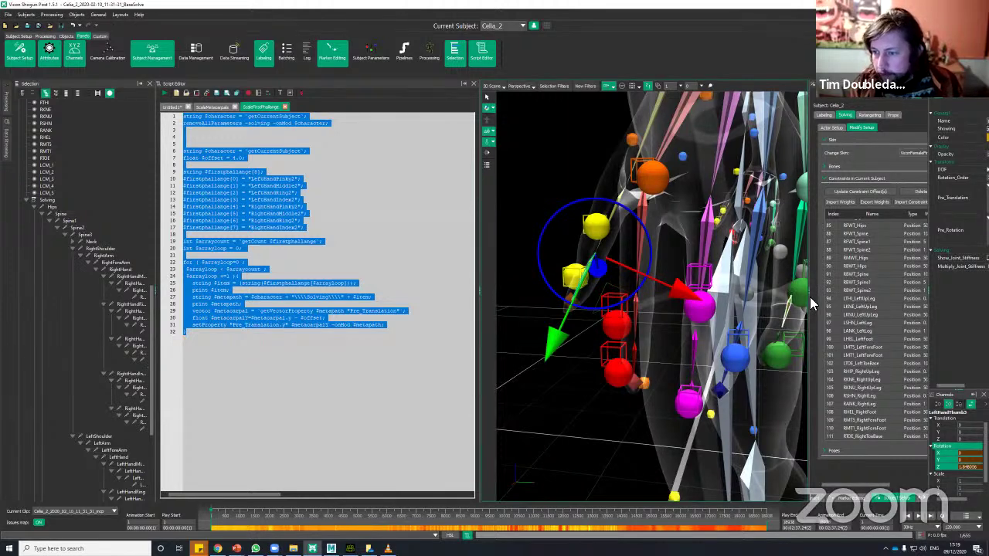
drag(929, 241, 869, 252)
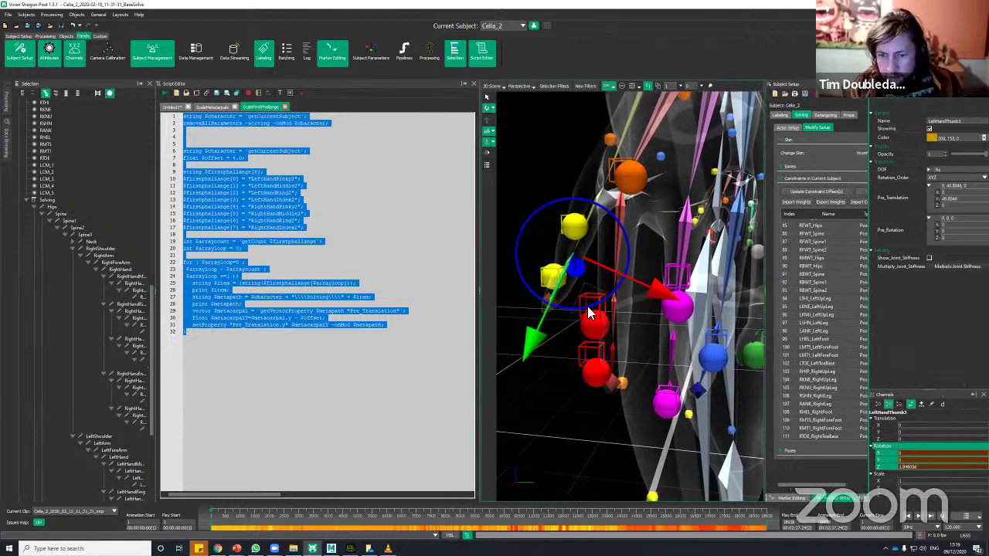
alt+drag(588, 307, 555, 300)
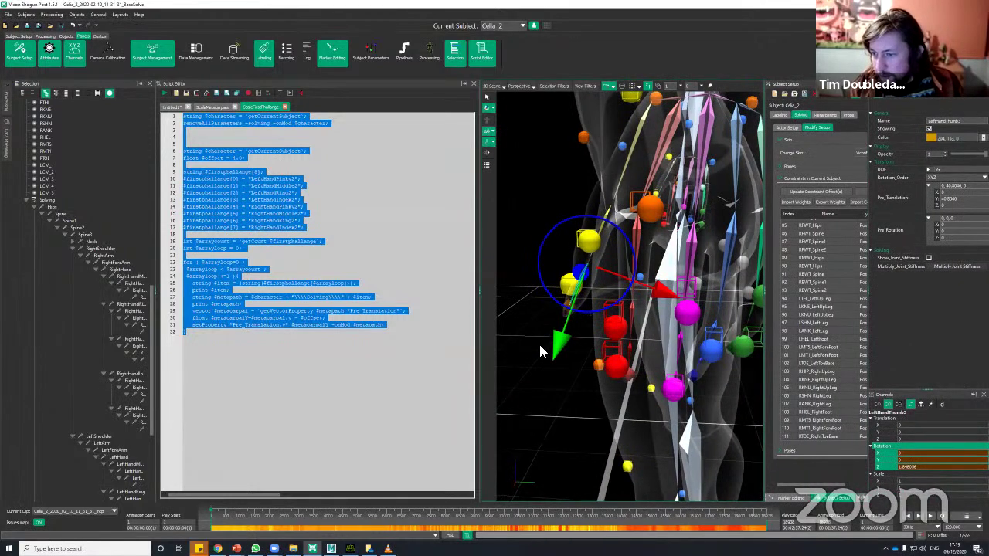
alt+drag(541, 349, 610, 387)
click(684, 403)
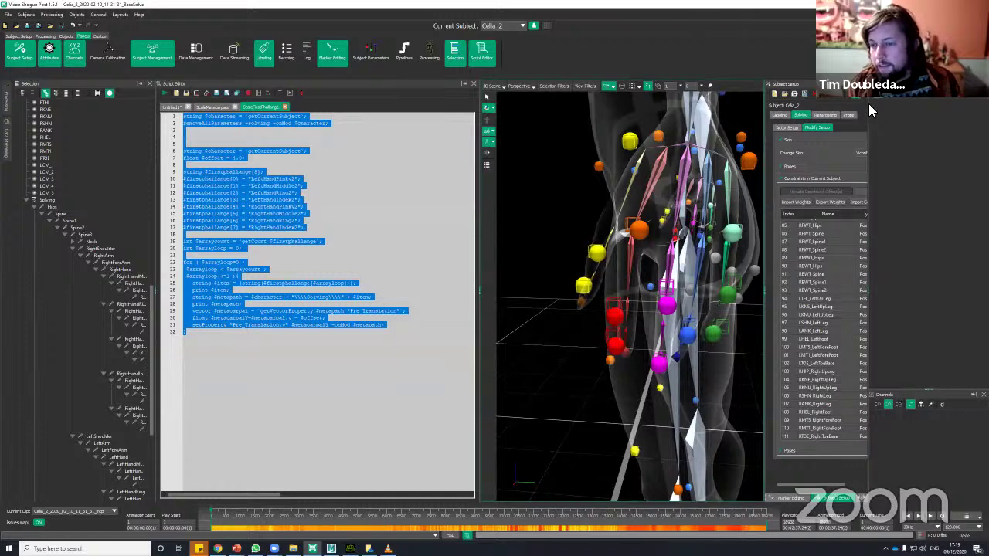
Update the solving constraint offsets for the LeftHandThumb3 bone and clear the selection
alt+right_drag(565, 343, 589, 341)
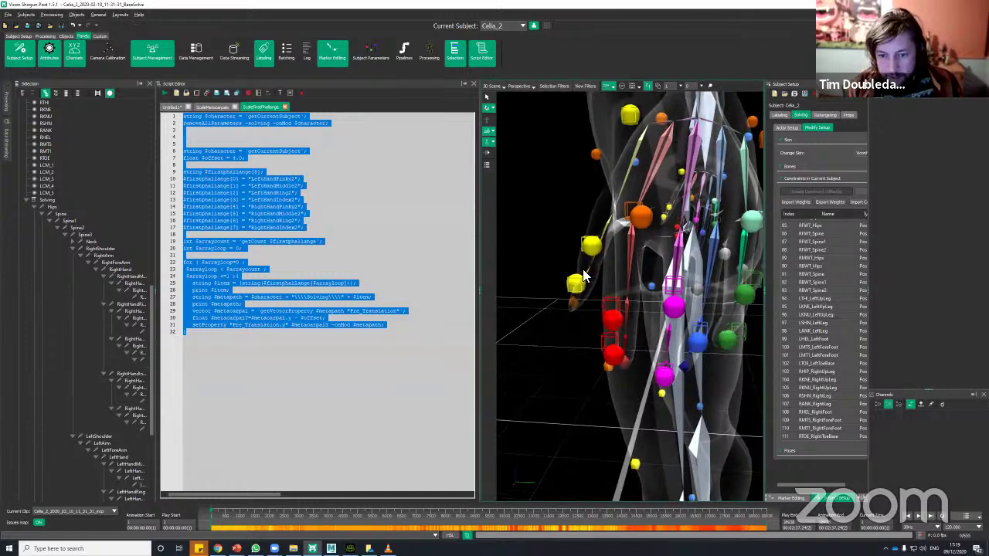
click(587, 274)
alt+drag(579, 339, 569, 316)
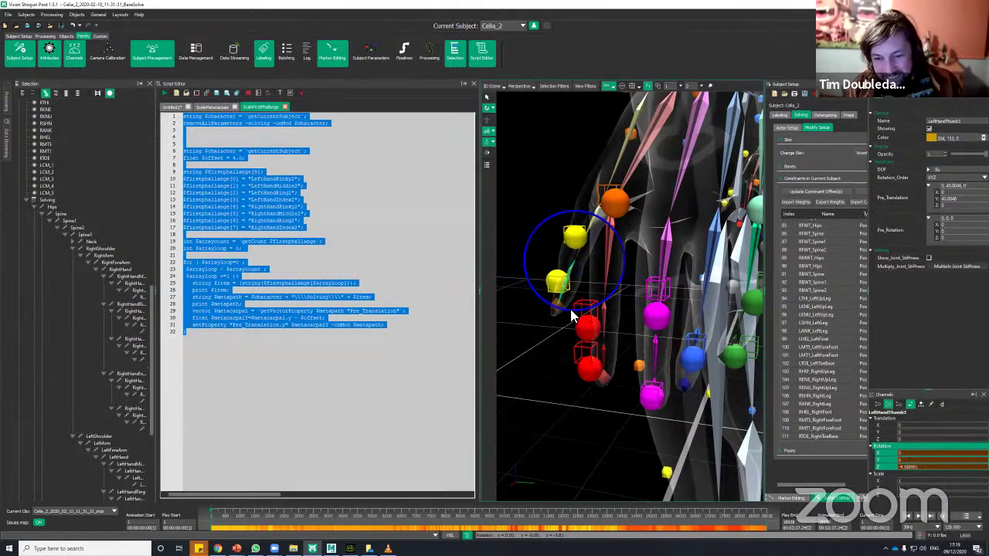
alt+drag(554, 357, 552, 412)
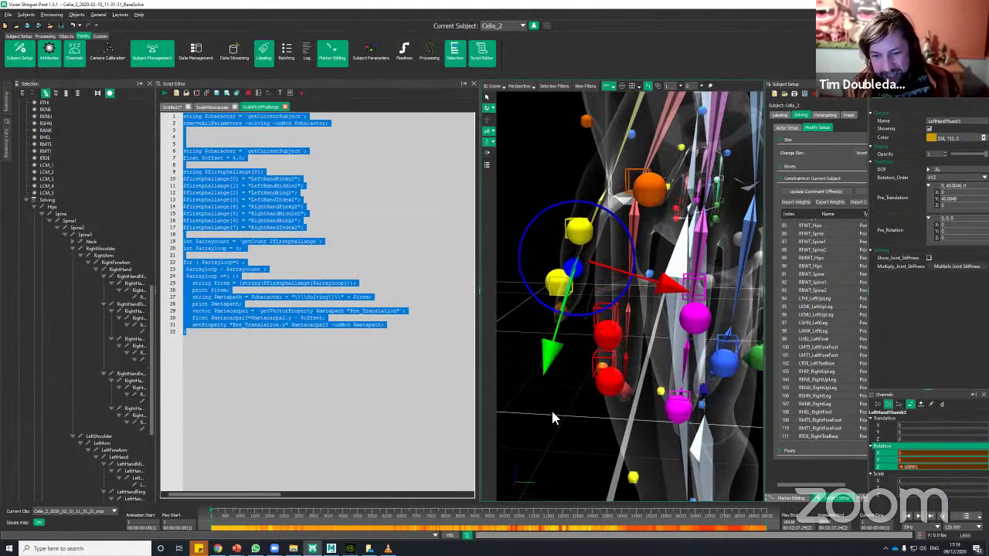
right_click(550, 468)
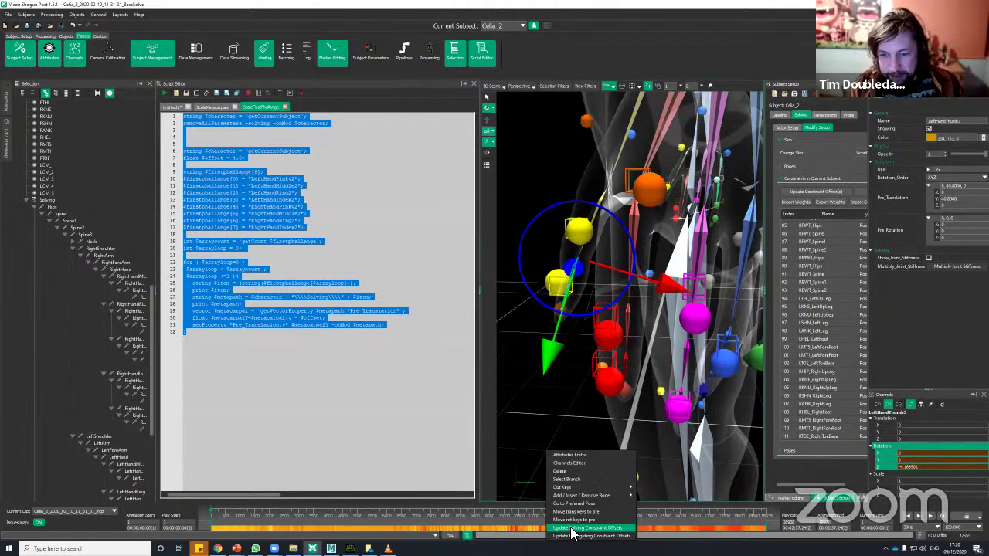
click(572, 529)
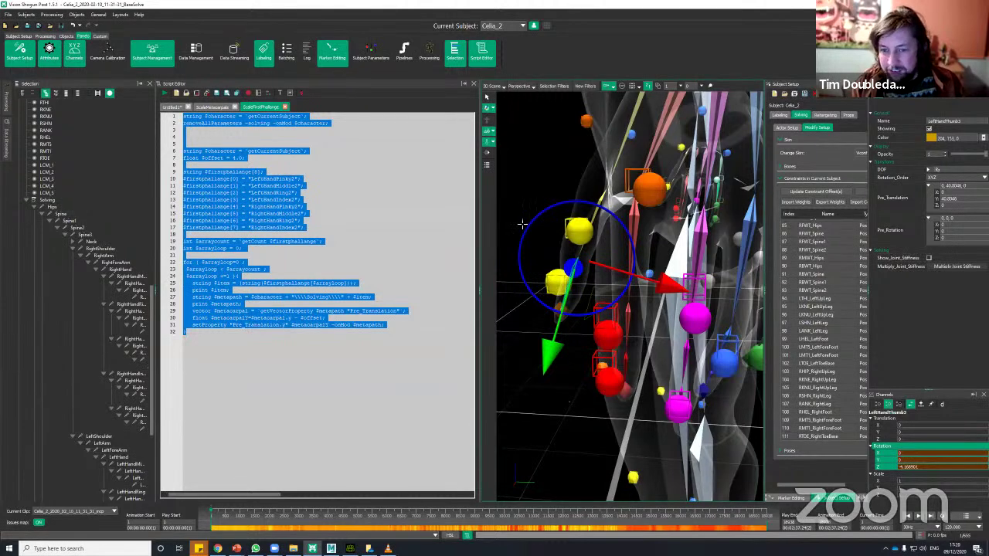
click(568, 355)
Examine the left hand's finger and thumb bones against their markers from several angles
scroll(564, 348, down, 3)
scroll(587, 363, up, 2)
alt+drag(590, 368, 597, 367)
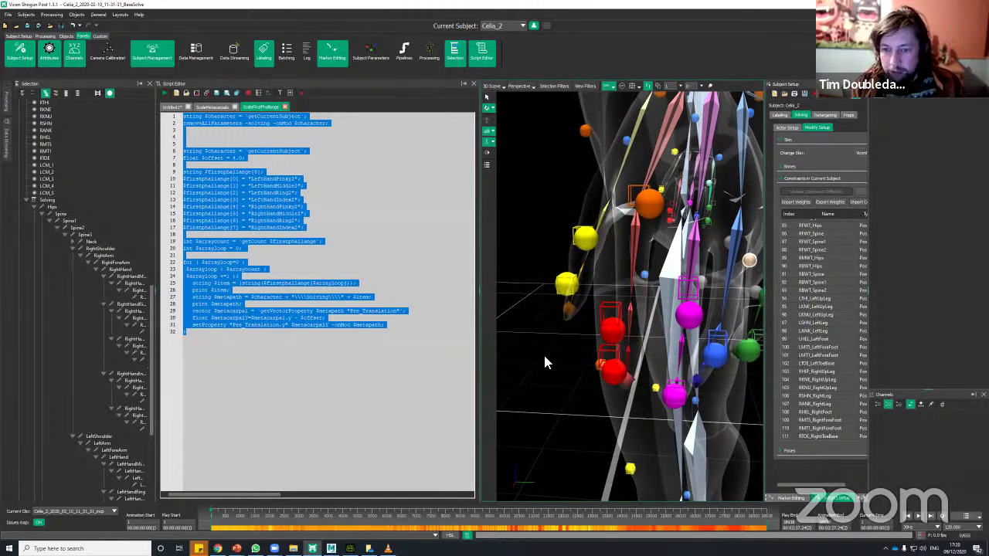
alt+right_drag(560, 371, 559, 374)
alt+drag(558, 374, 553, 377)
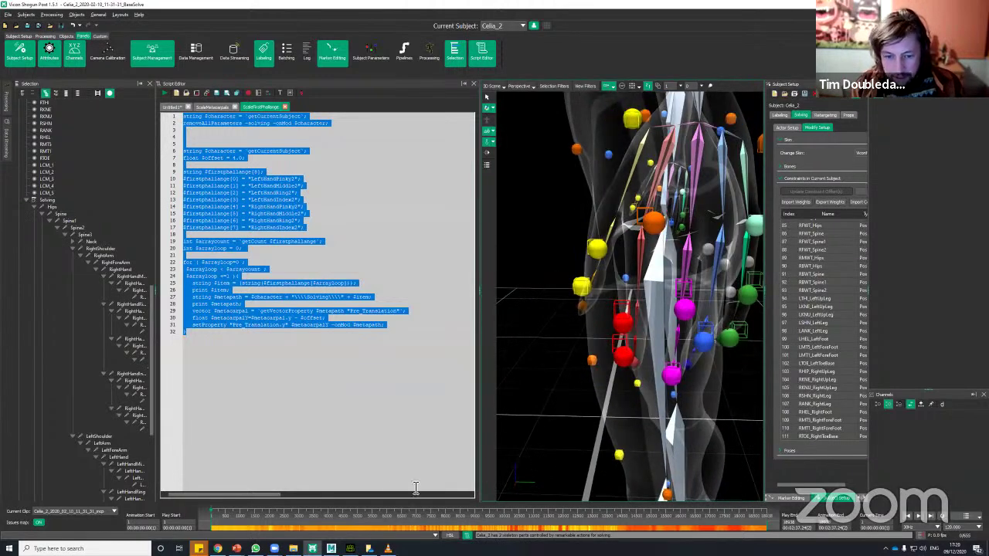
alt+right_drag(578, 362, 583, 371)
alt+drag(583, 371, 708, 255)
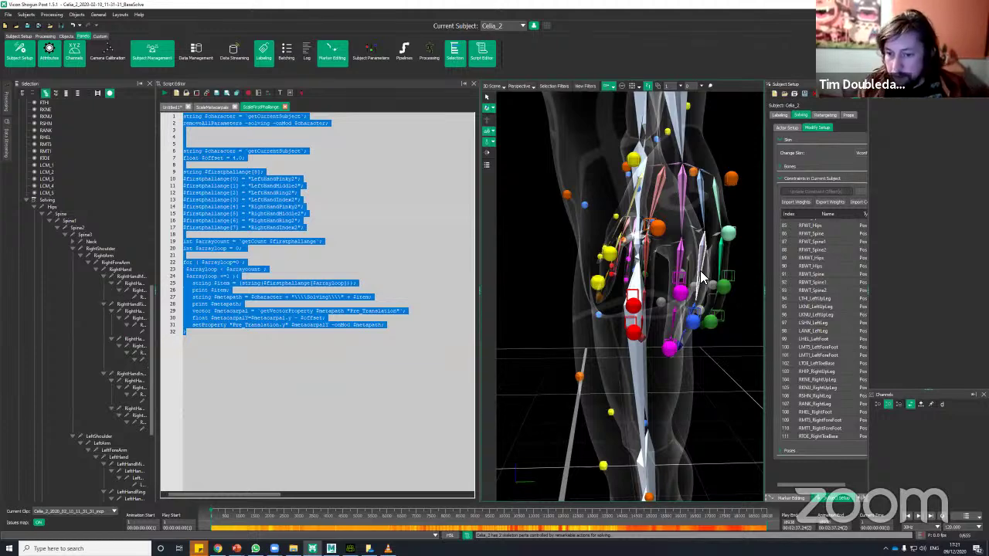
mouse_move(701, 278)
middle_down()
mouse_move(680, 258)
mouse_move(663, 304)
mouse_move(658, 286)
mouse_move(680, 328)
mouse_move(735, 335)
mouse_move(642, 345)
mouse_move(620, 378)
mouse_move(630, 272)
middle_up()
click(729, 337)
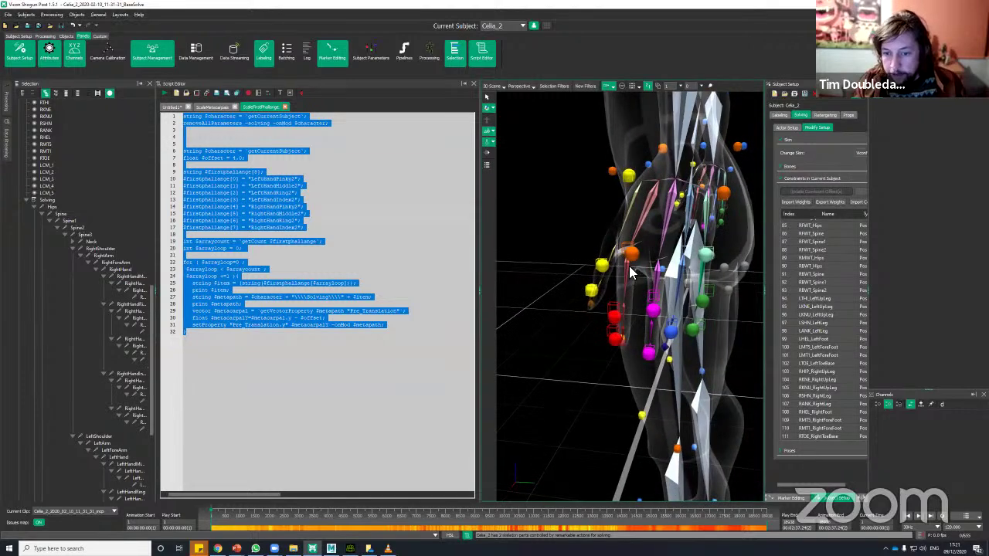
mouse_move(605, 399)
middle_down()
mouse_move(599, 355)
mouse_move(662, 322)
mouse_move(658, 310)
middle_up()
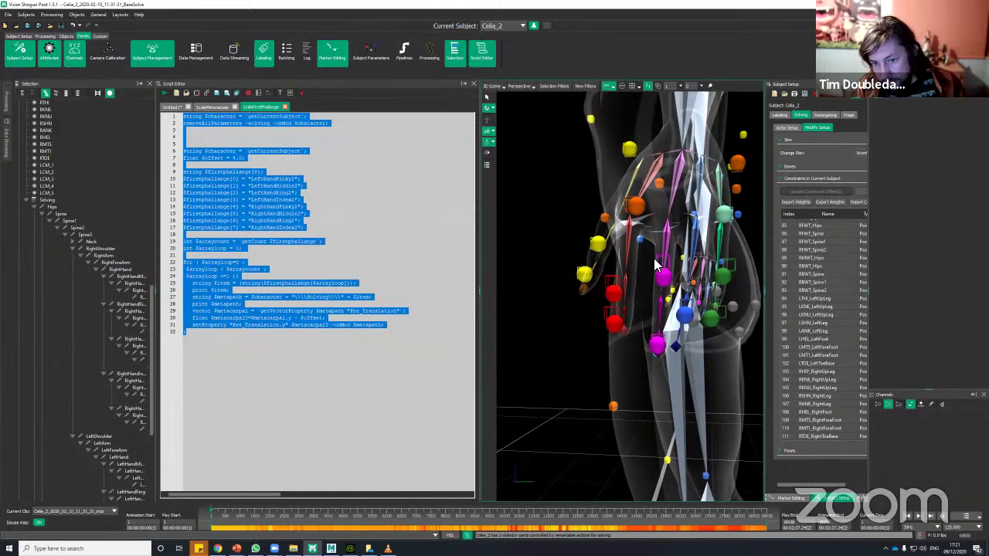
middle_drag(658, 289, 637, 233)
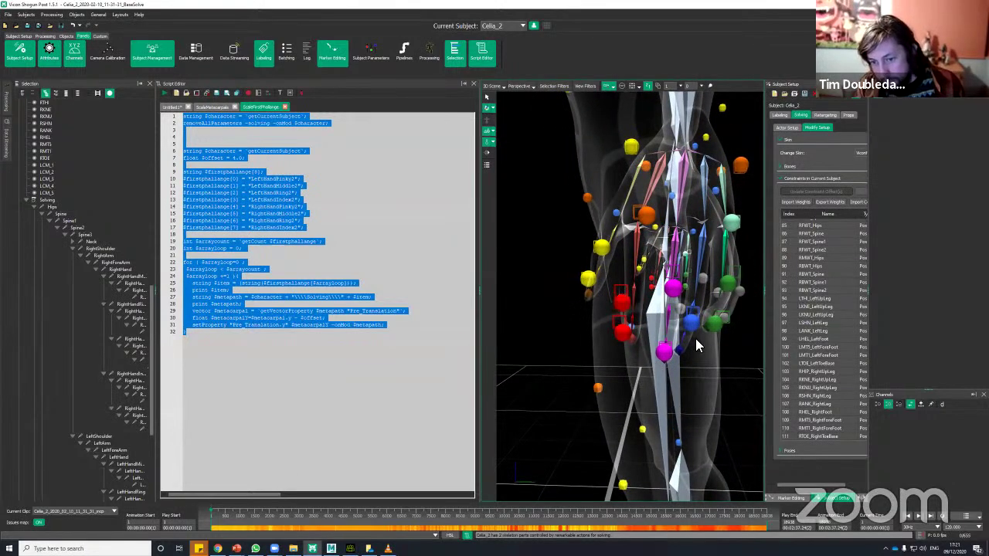
mouse_move(697, 345)
middle_down()
mouse_move(673, 337)
mouse_move(682, 344)
mouse_move(627, 260)
middle_up()
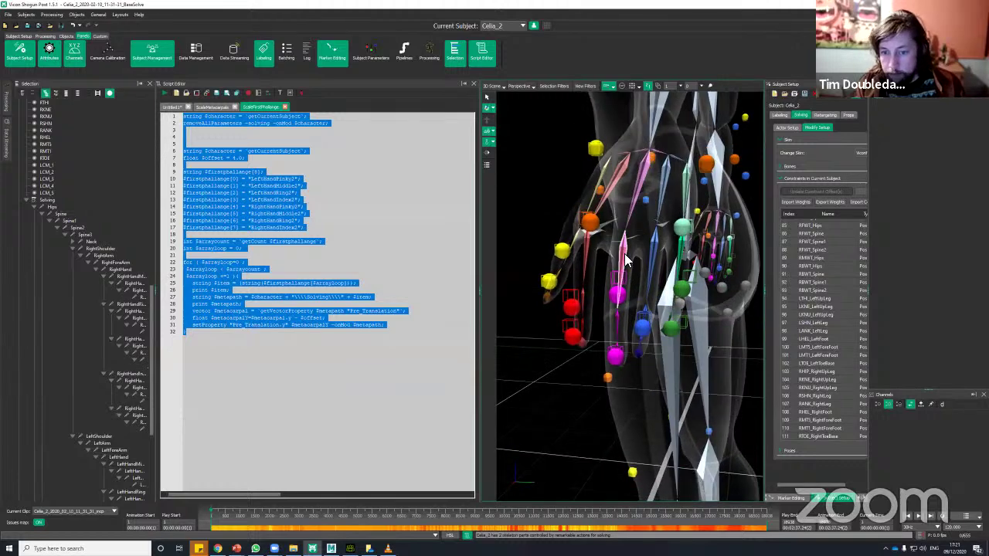
Try a Y Pre_Rotation of 5 on the LeftHandMiddle1 bone, compare the finger with its markers, and deselect it
click(624, 255)
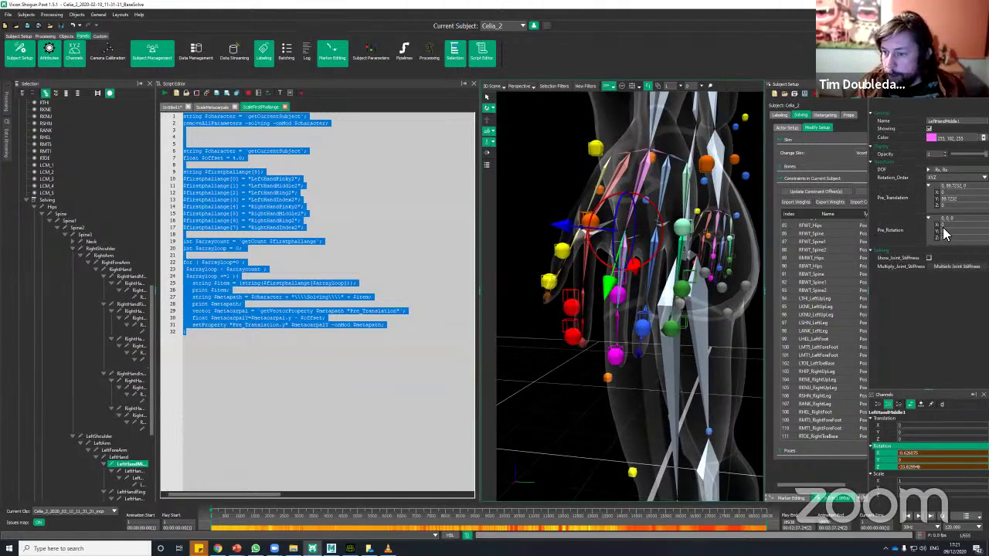
alt+right_drag(697, 220, 687, 250)
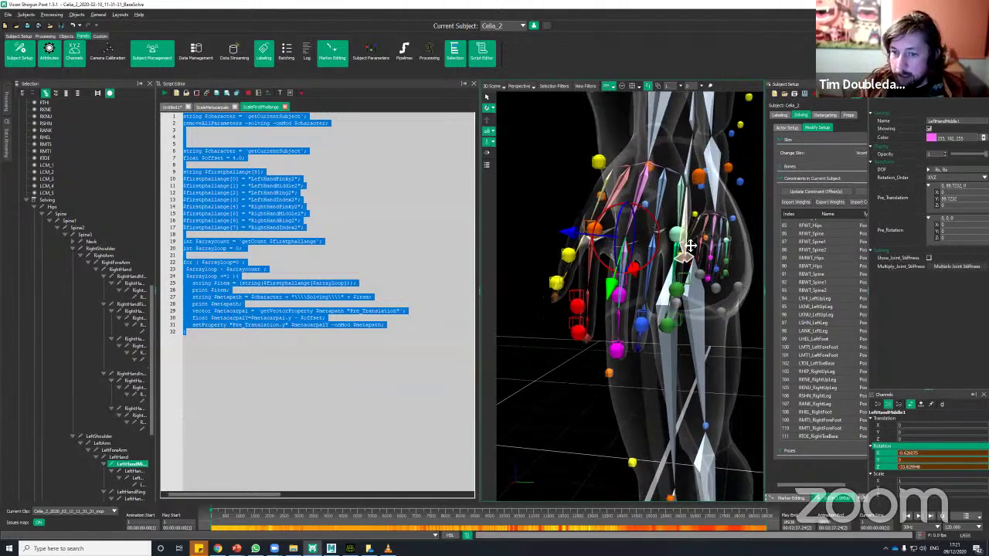
alt+drag(697, 252, 780, 259)
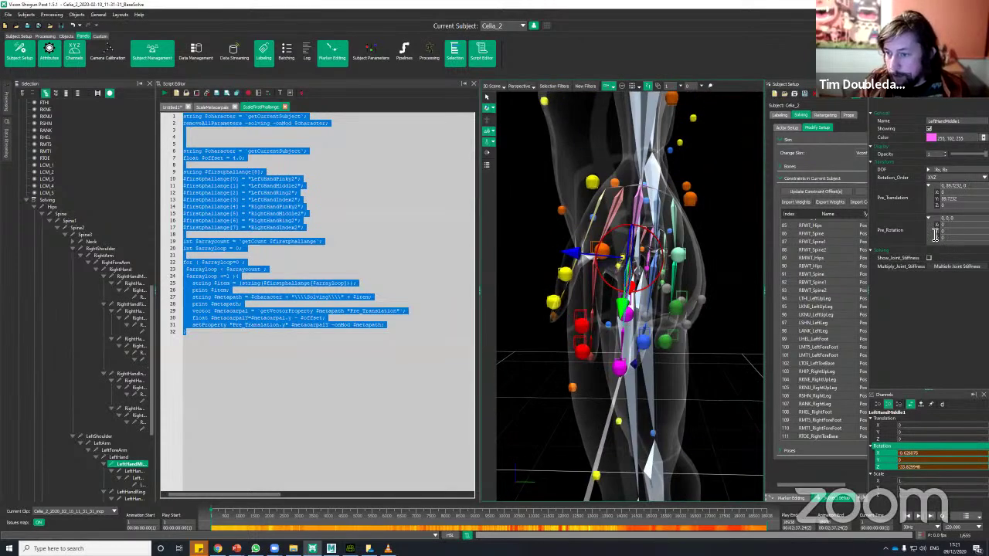
text(5)
key(Return)
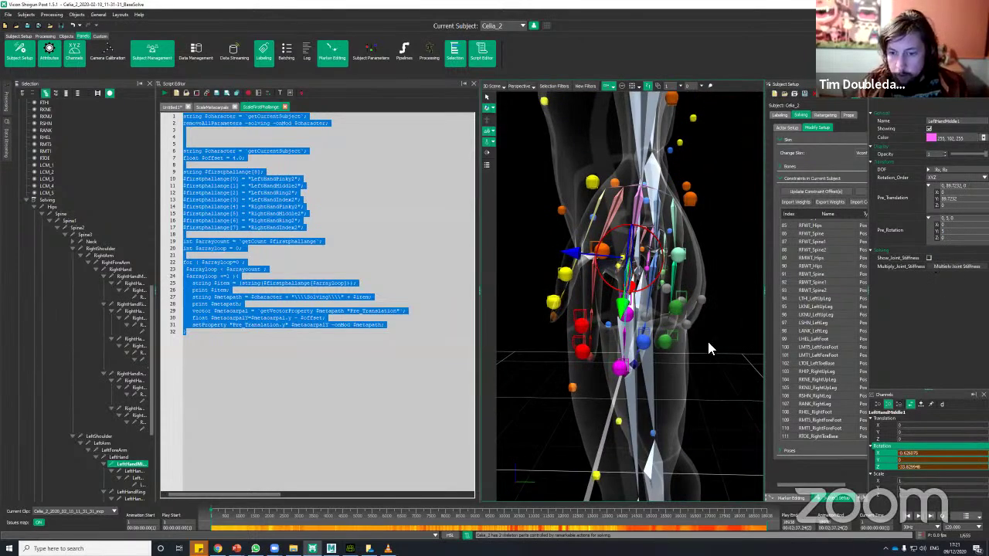
alt+drag(707, 380, 718, 359)
alt+right_drag(719, 358, 716, 383)
alt+drag(717, 383, 633, 273)
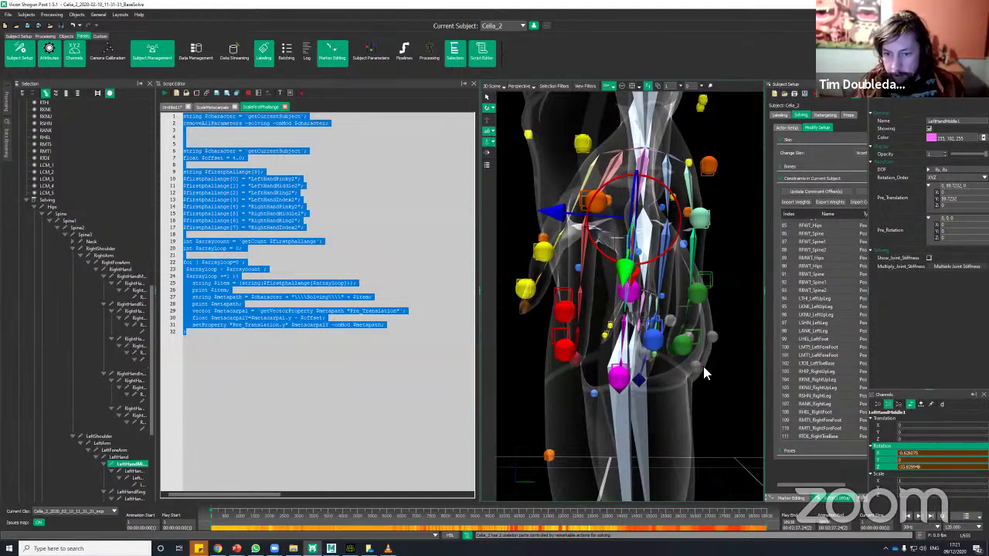
click(721, 300)
Select the LeftForeArm and LeftHand bones in turn to check their rotation axes at the elbow and wrist, and clear the selection
alt+right_drag(718, 338, 652, 354)
alt+drag(652, 354, 697, 297)
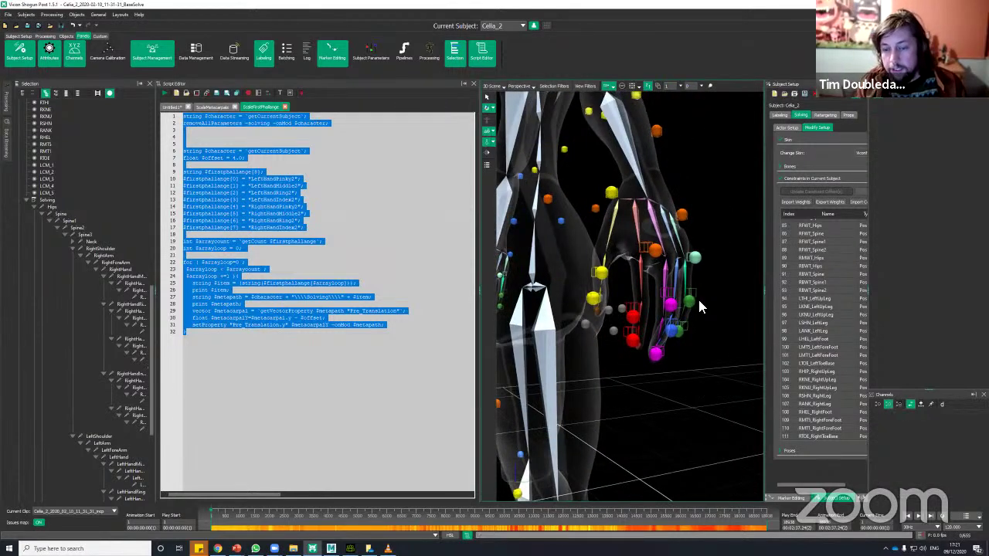
alt+drag(702, 186, 619, 185)
click(619, 185)
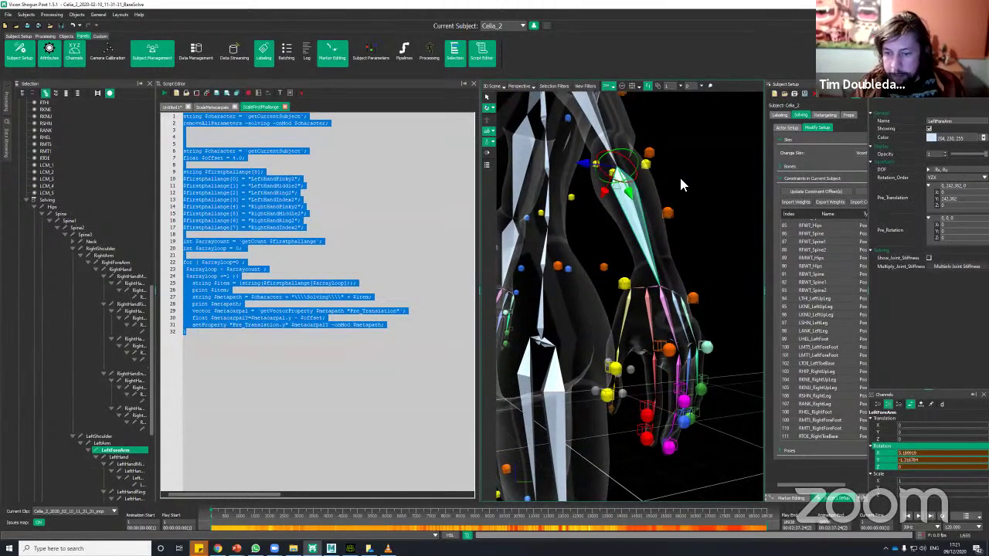
alt+drag(718, 227, 630, 263)
click(665, 287)
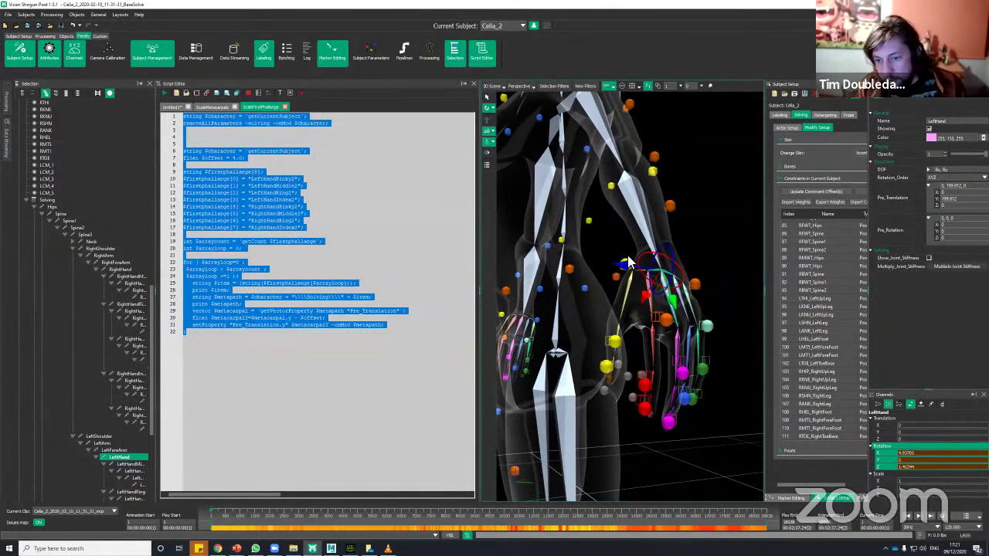
click(636, 203)
alt+drag(674, 161, 662, 256)
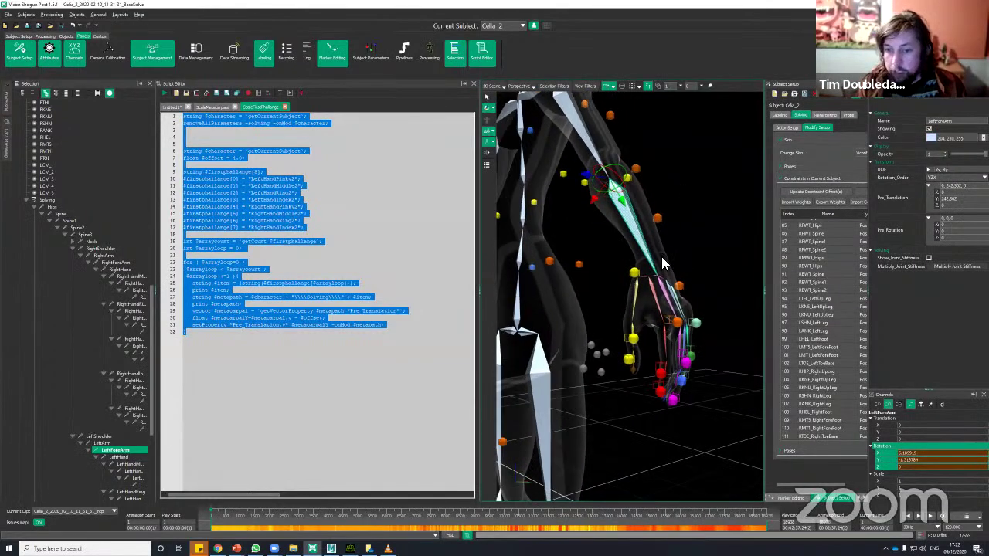
click(695, 199)
Run the Solve Solving operation on the clip with the adjusted skeleton
alt+drag(706, 210, 609, 371)
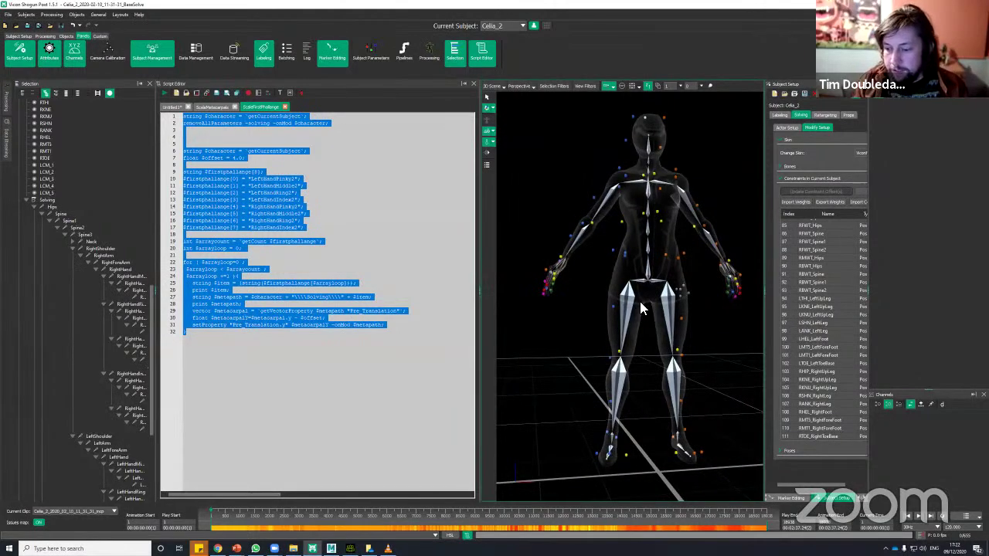
alt+drag(706, 270, 594, 153)
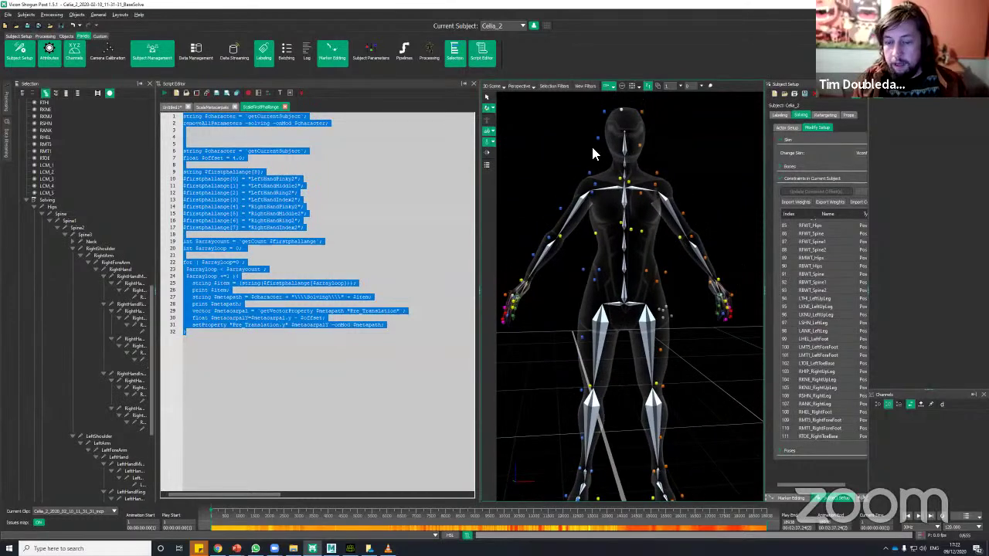
scroll(706, 364, down, 2)
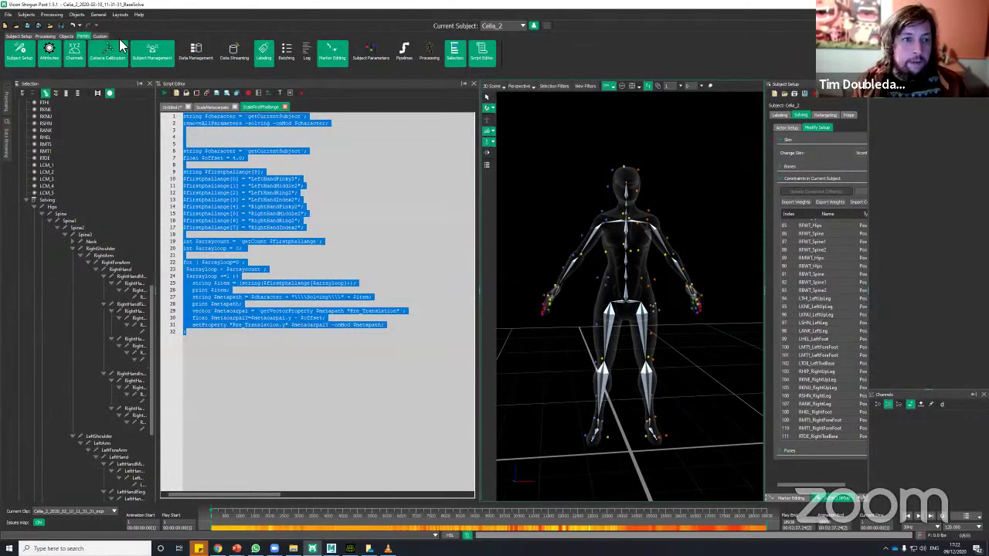
click(66, 37)
scroll(254, 54, up, 1)
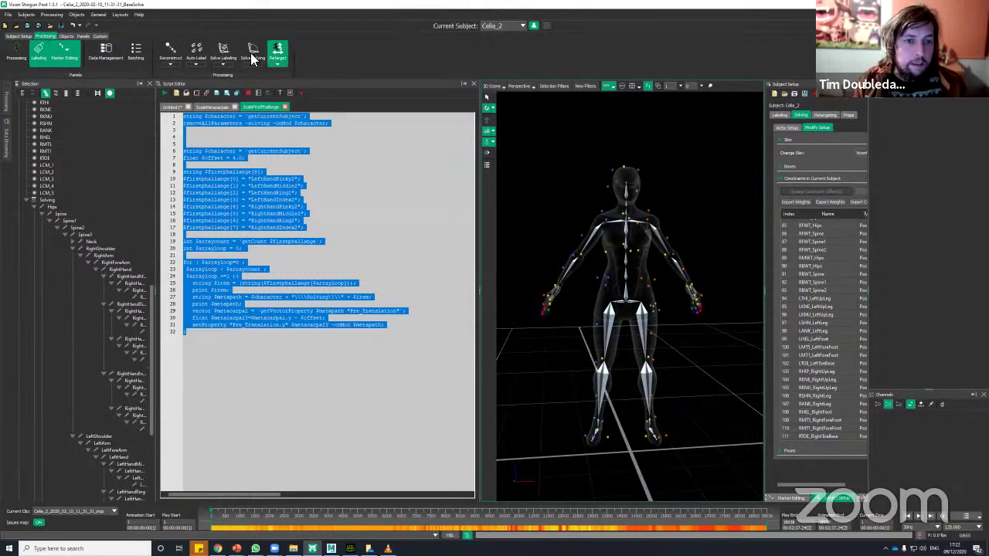
click(252, 52)
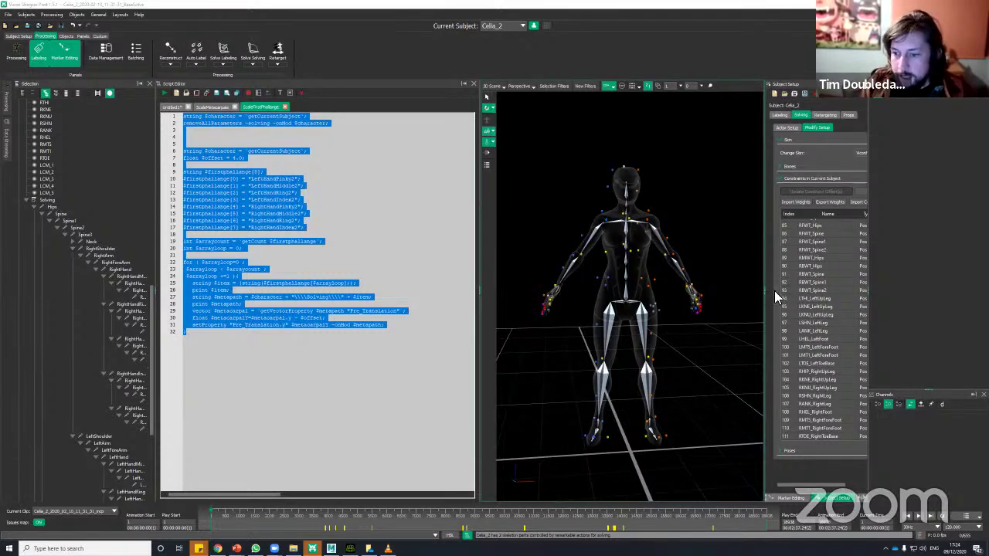
Widen the subject setup area, show its Retargeting settings, and examine the solved body and leg bones
drag(765, 294, 695, 289)
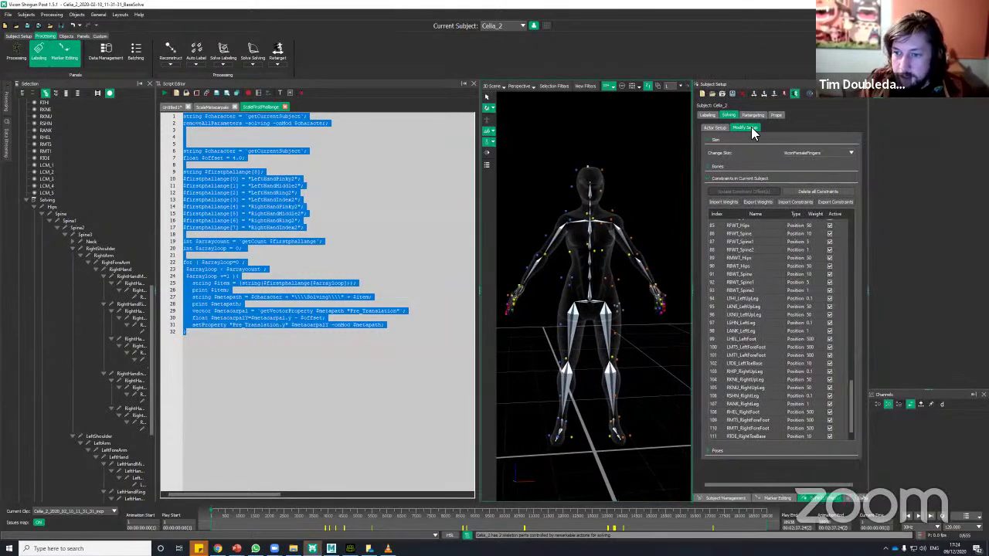
click(751, 115)
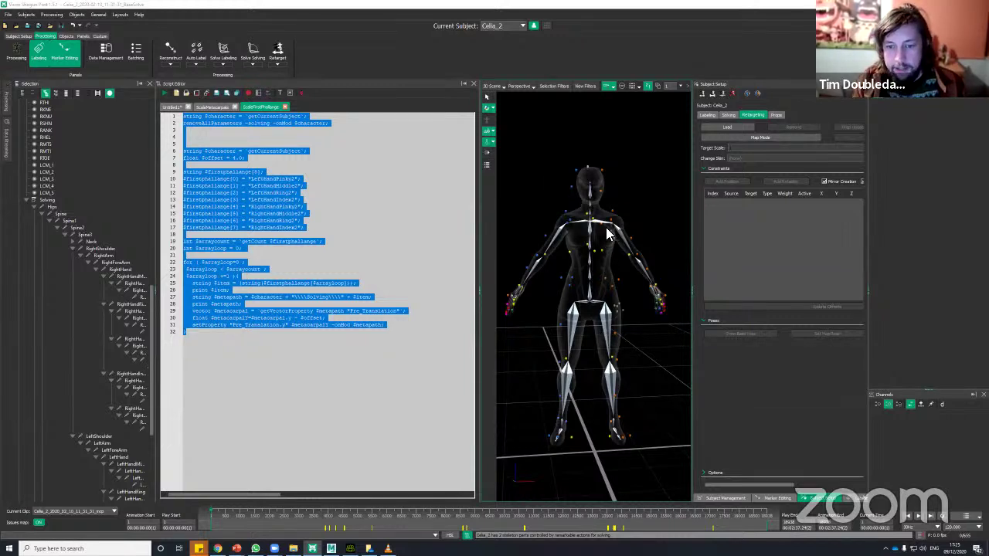
scroll(608, 235, up, 5)
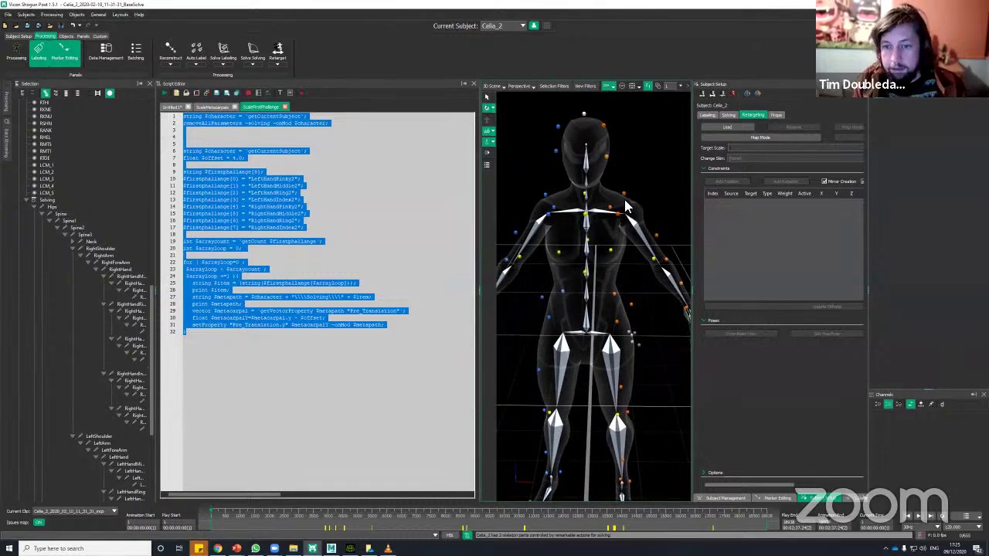
mouse_move(658, 310)
mouse_down()
mouse_move(640, 261)
mouse_move(613, 287)
mouse_move(659, 325)
mouse_up()
alt+middle_drag(659, 326, 626, 302)
alt+drag(627, 302, 591, 329)
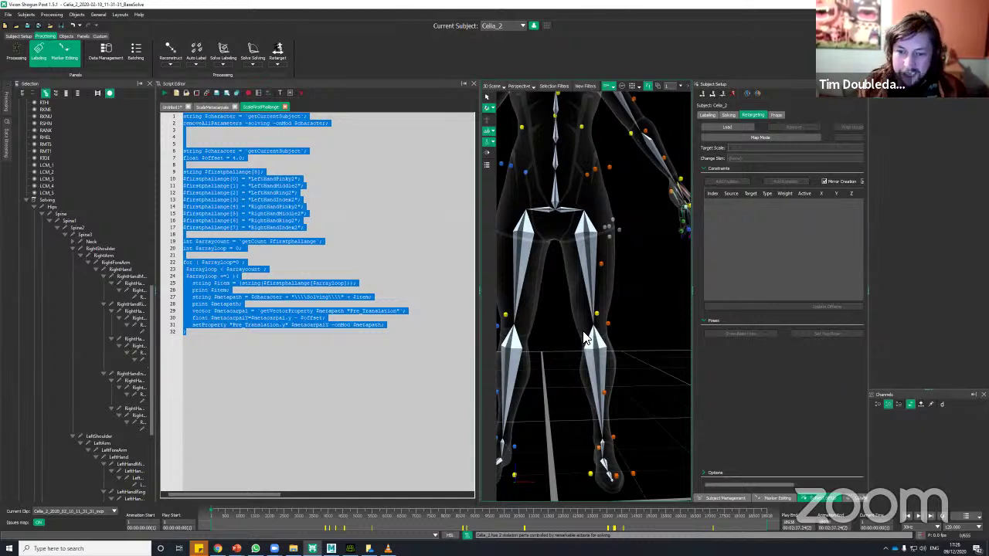
Select the LBEL marker at the left elbow and the LTSH marker at the left shoulder to inspect their placement around the skeleton
alt+middle_drag(633, 244, 637, 311)
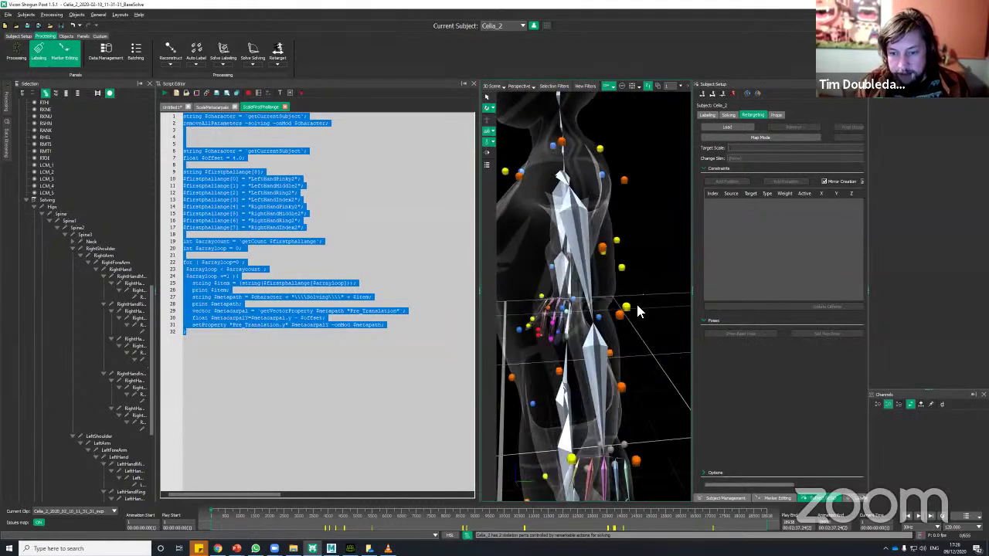
click(626, 308)
mouse_move(642, 354)
alt+mouse_down()
mouse_move(655, 350)
mouse_move(642, 348)
alt+mouse_up()
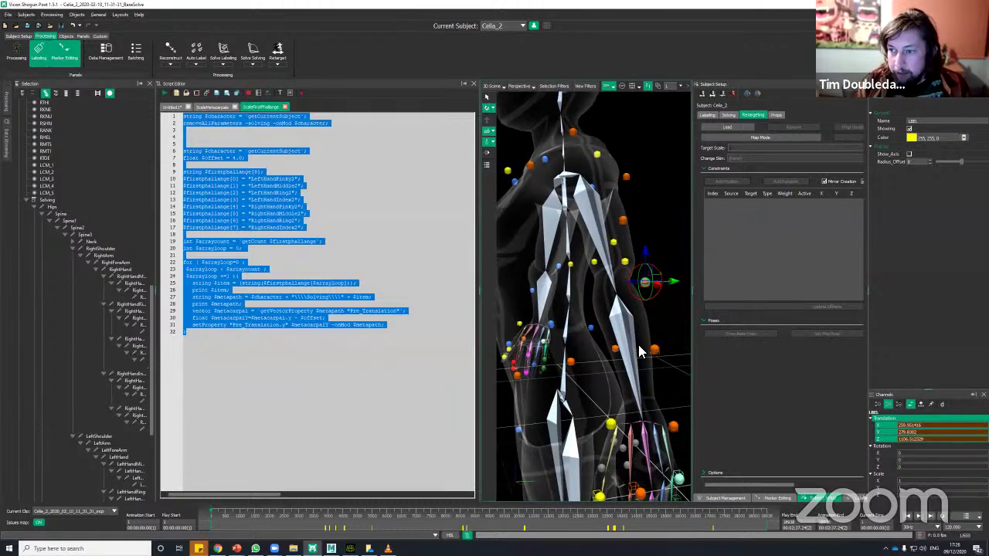
middle_drag(638, 352, 594, 374)
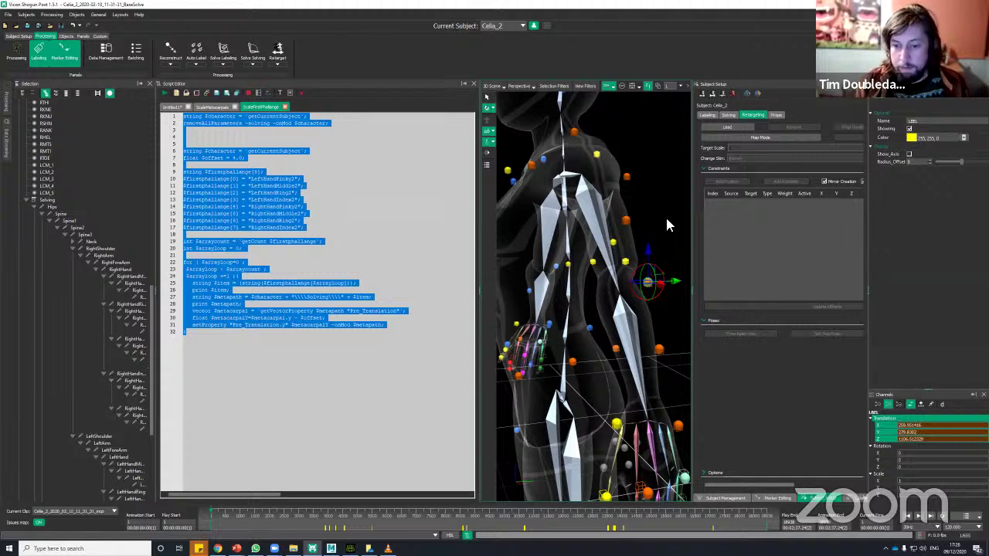
alt+right_drag(669, 225, 658, 335)
alt+drag(657, 336, 670, 353)
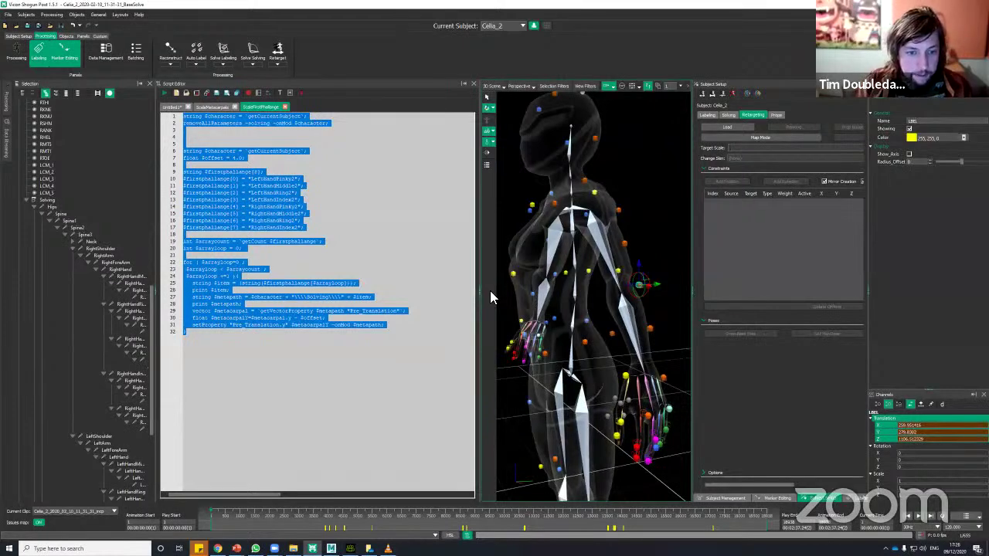
mouse_move(611, 200)
middle_down()
mouse_move(650, 184)
mouse_move(613, 188)
middle_up()
click(613, 185)
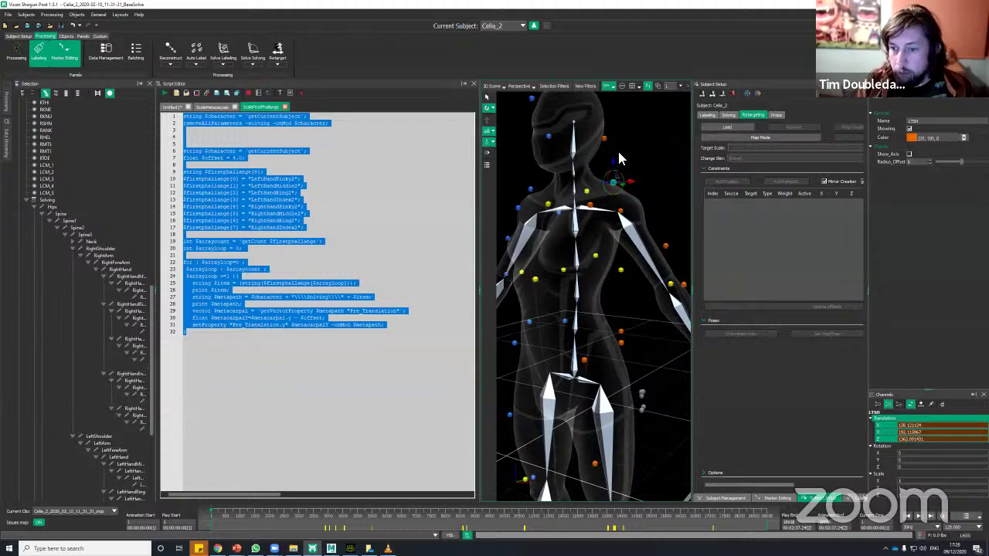
Show the subject's Solving constraints list and examine the solved torso, hips, legs and left arm against the markers
middle_drag(636, 172, 672, 161)
click(728, 114)
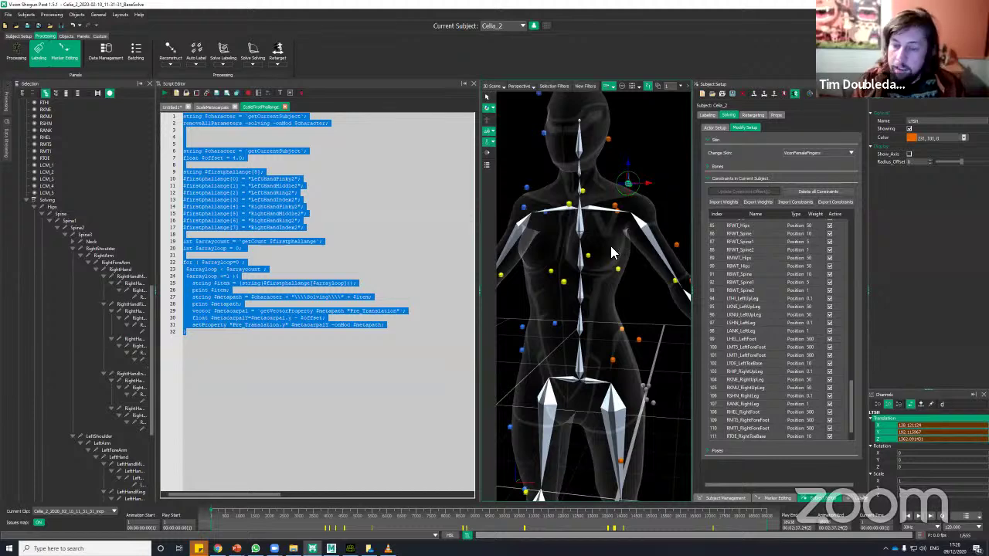
scroll(619, 262, down, 2)
middle_drag(622, 267, 611, 194)
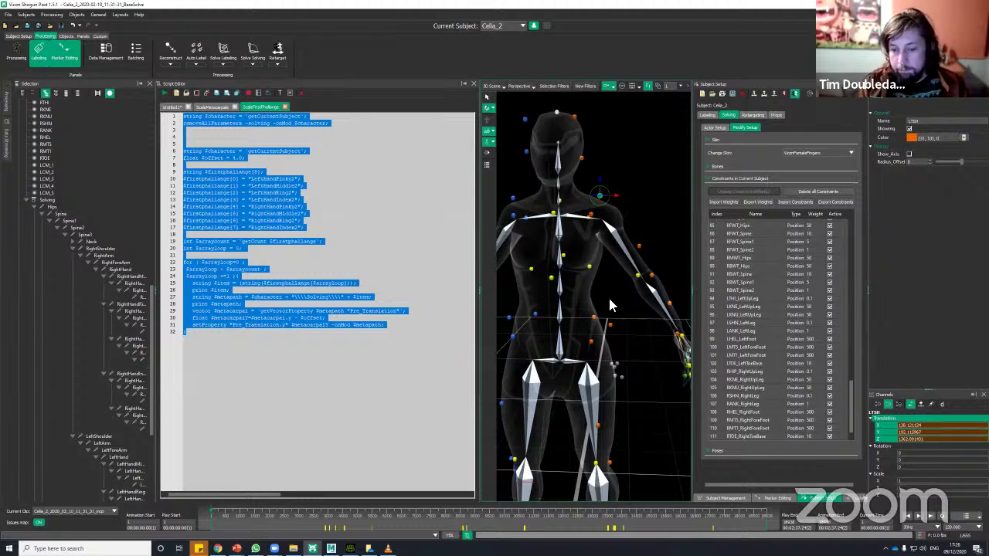
middle_drag(602, 305, 651, 349)
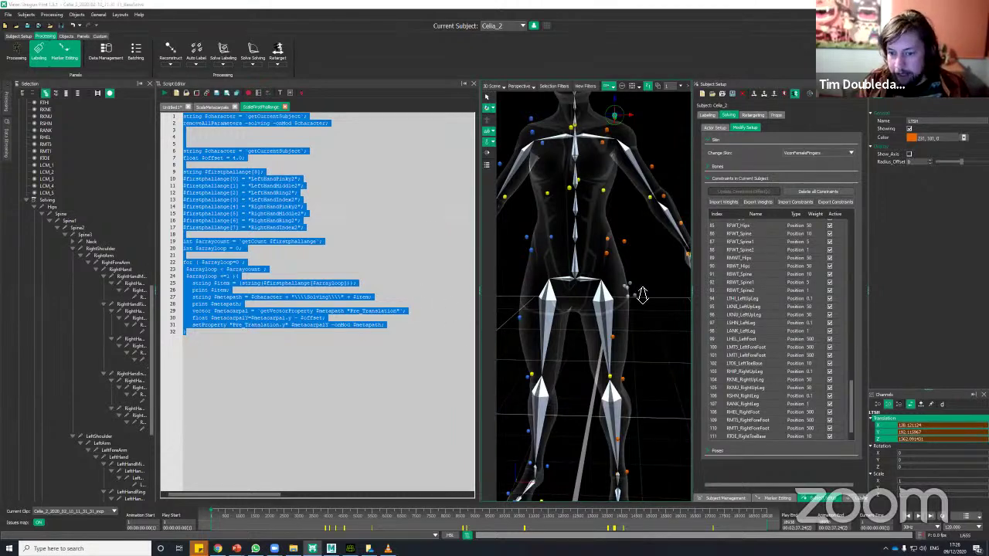
alt+right_drag(643, 296, 636, 286)
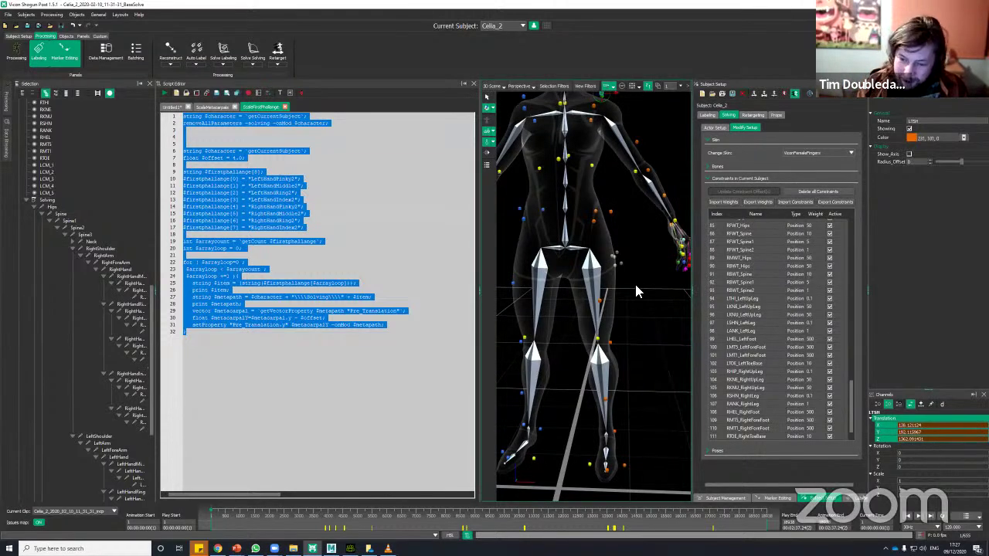
drag(647, 293, 649, 319)
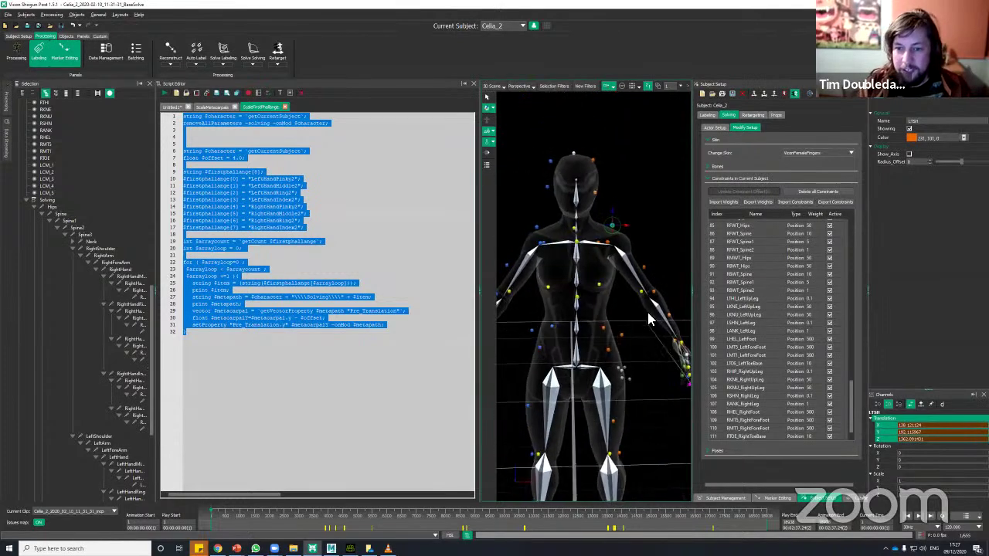
alt+right_drag(649, 319, 632, 261)
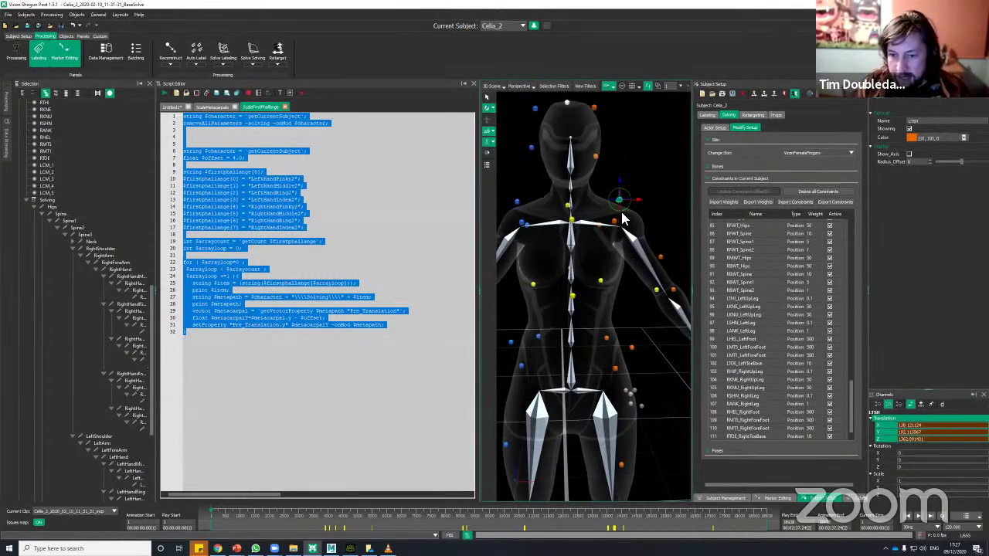
right_drag(616, 320, 628, 294)
drag(628, 293, 552, 243)
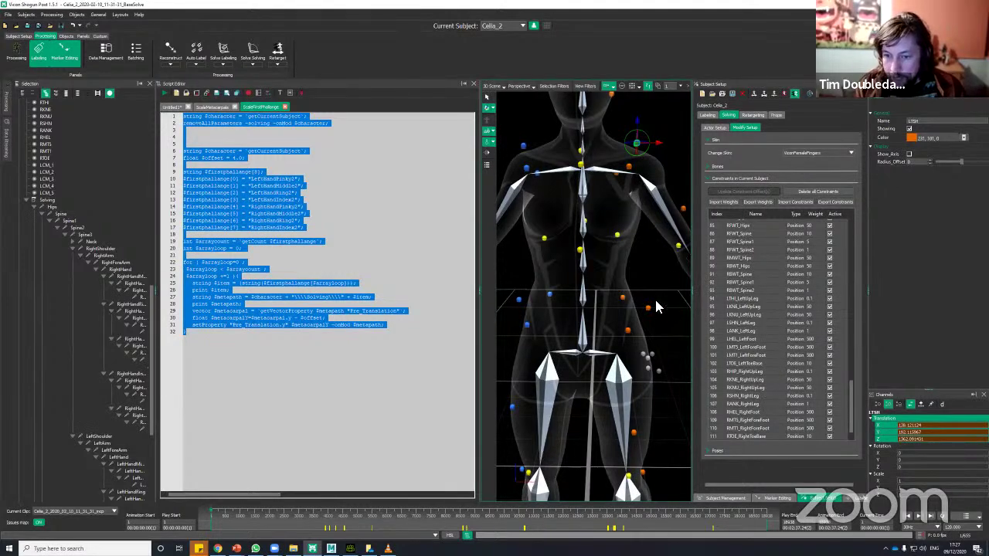
alt+right_drag(658, 307, 651, 344)
alt+middle_drag(651, 345, 661, 330)
scroll(661, 330, up, 1)
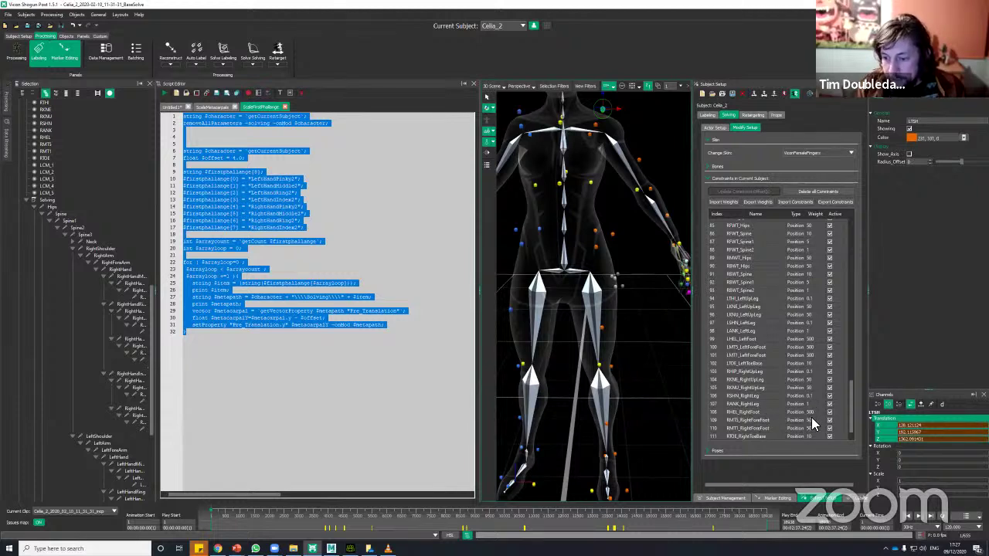
alt+right_drag(640, 382, 654, 301)
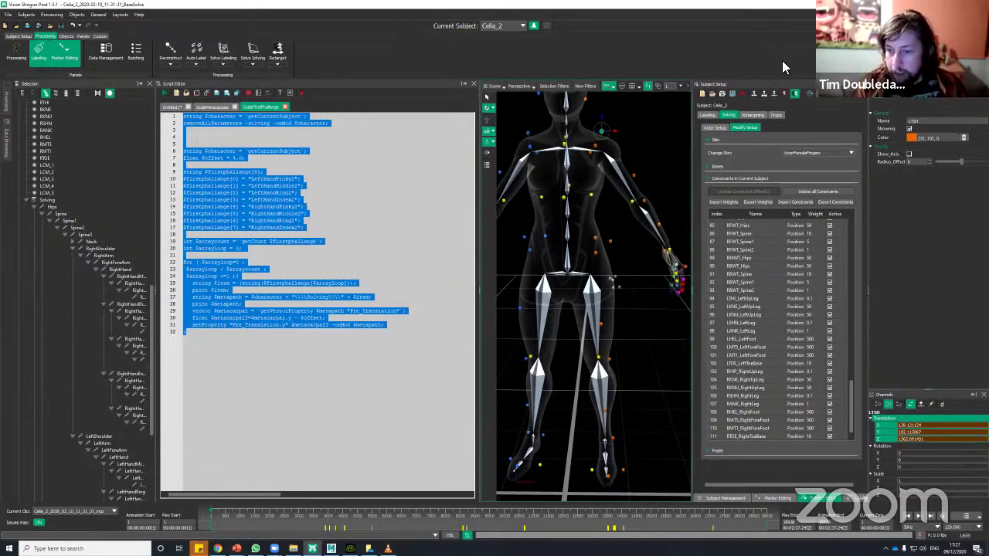
alt+drag(601, 377, 567, 347)
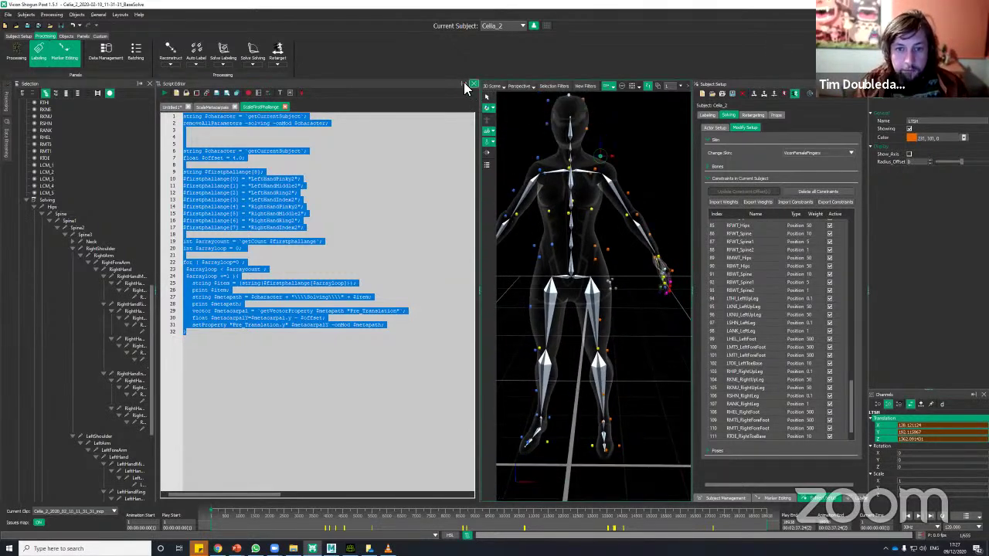
Collapse the Script Editor and enlarge the 3D scene beside the object hierarchy
click(465, 83)
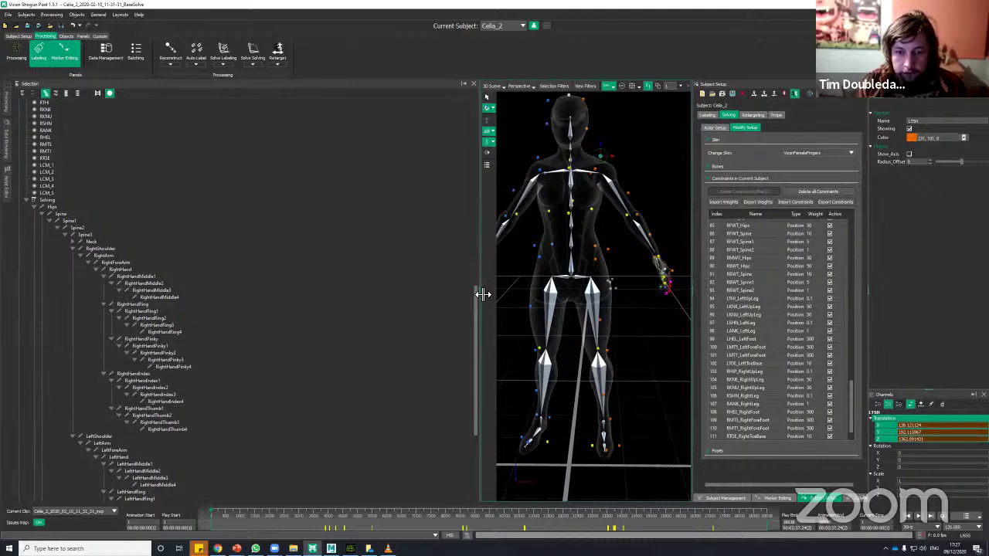
drag(483, 295, 208, 327)
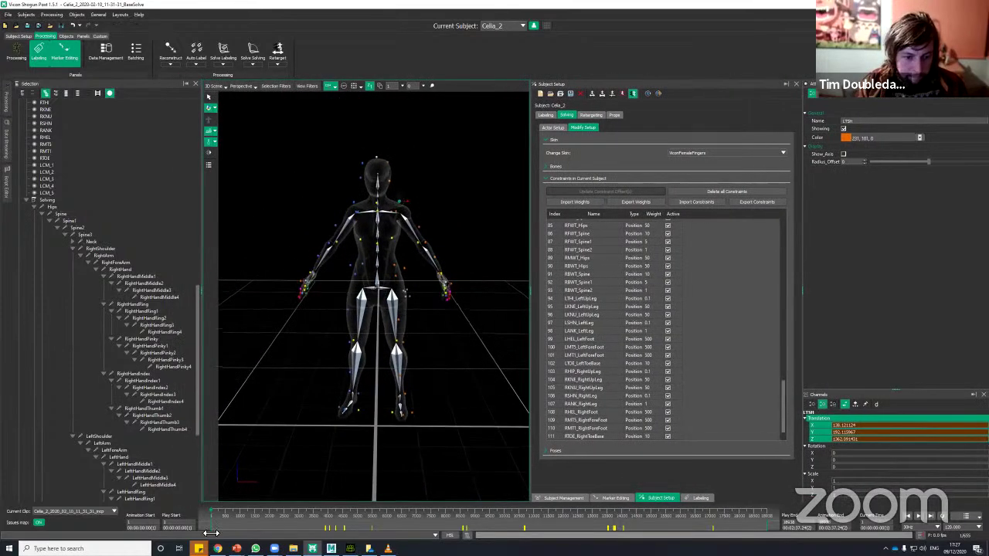
Scrub the clip to the raised right arm pose and examine the right foot bones against the heel and ankle markers
drag(211, 513, 452, 489)
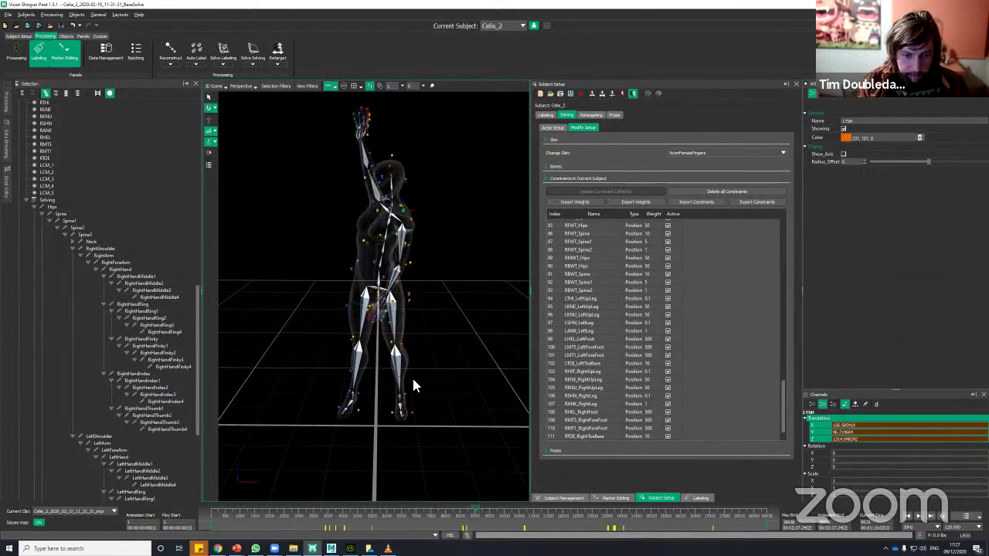
scroll(386, 381, up, 4)
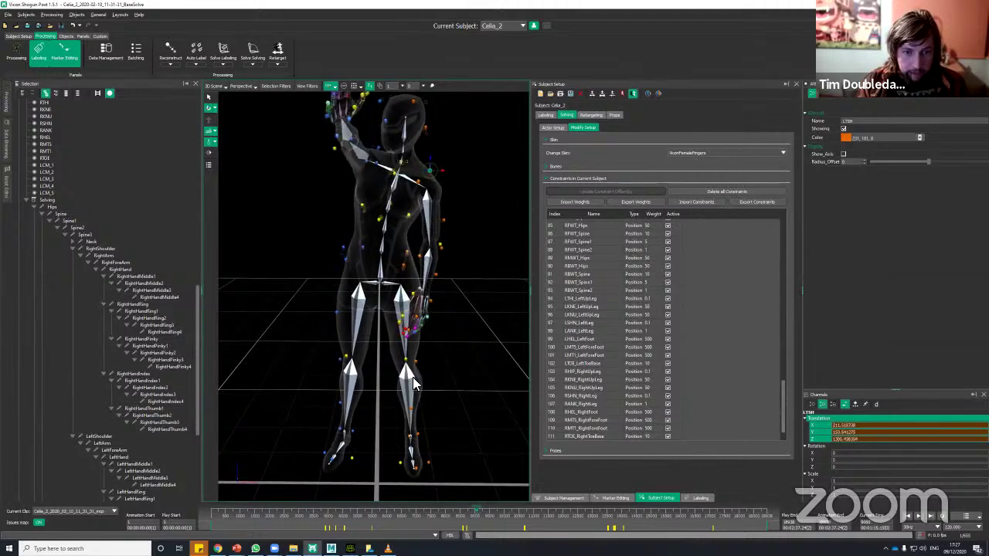
alt+middle_drag(441, 347, 453, 373)
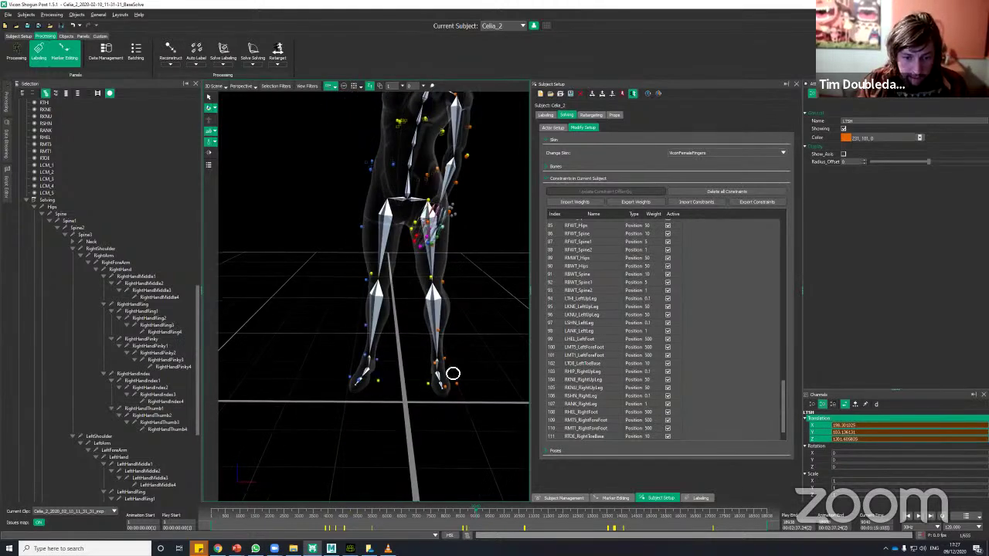
alt+drag(453, 373, 419, 365)
alt+middle_drag(419, 365, 438, 313)
alt+right_drag(438, 314, 444, 284)
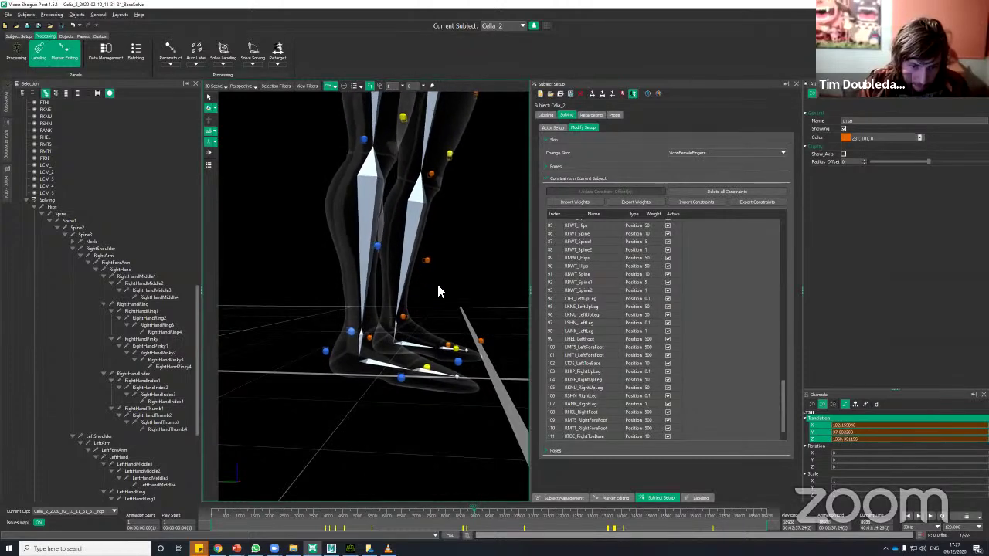
right_click(313, 516)
alt+right_drag(374, 449, 392, 504)
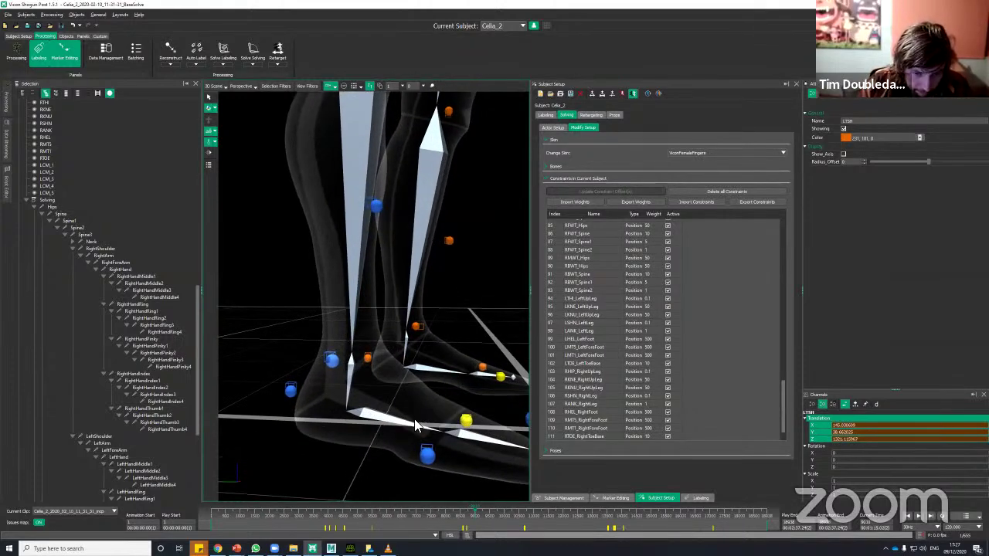
right_drag(416, 426, 396, 396)
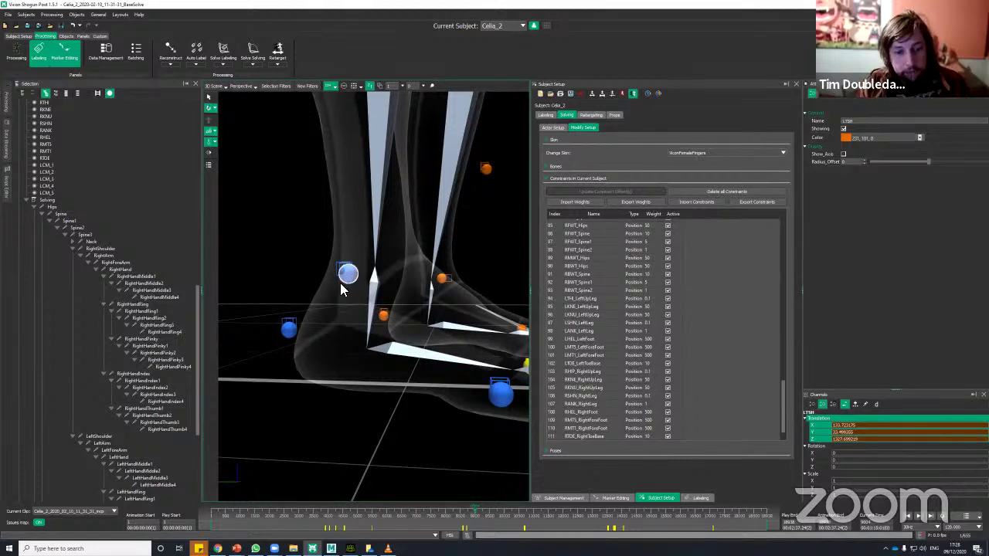
alt+right_drag(355, 337, 346, 331)
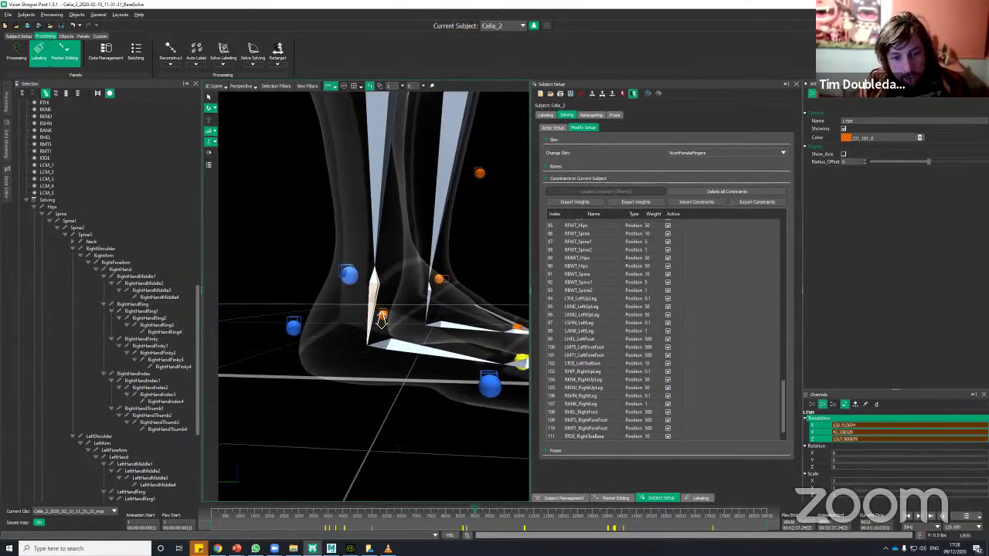
mouse_move(378, 325)
alt+mouse_down()
mouse_move(360, 326)
mouse_move(369, 320)
alt+mouse_up()
Turn on live solving for the subject and step back through frames to check the foot and full-body pose
click(647, 94)
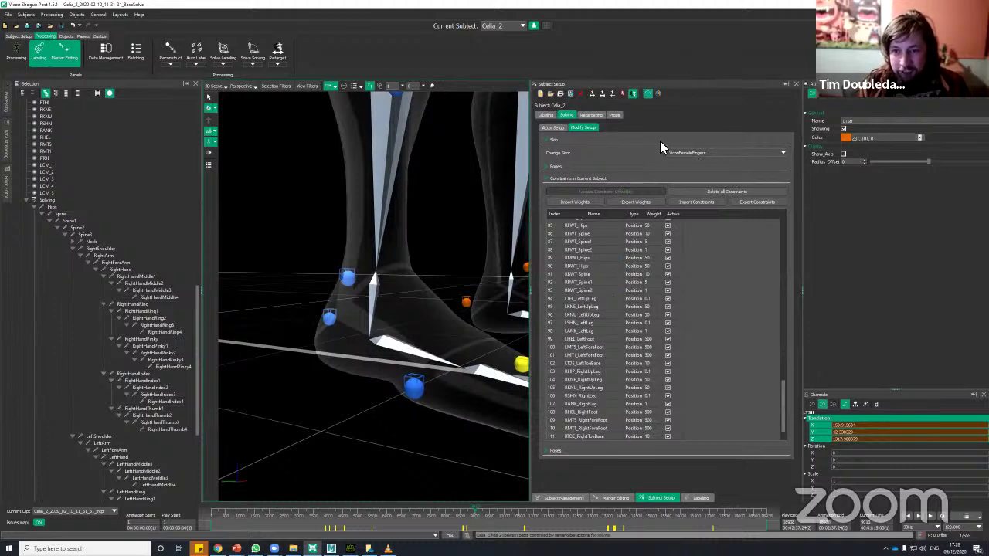
scroll(415, 297, down, 1)
alt+drag(422, 316, 472, 325)
scroll(439, 358, up, 1)
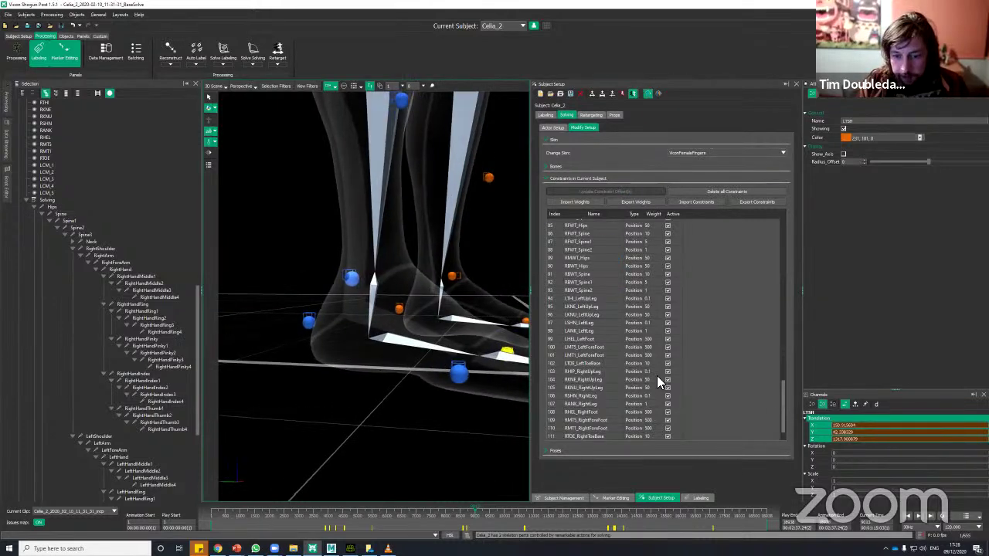
scroll(435, 386, down, 10)
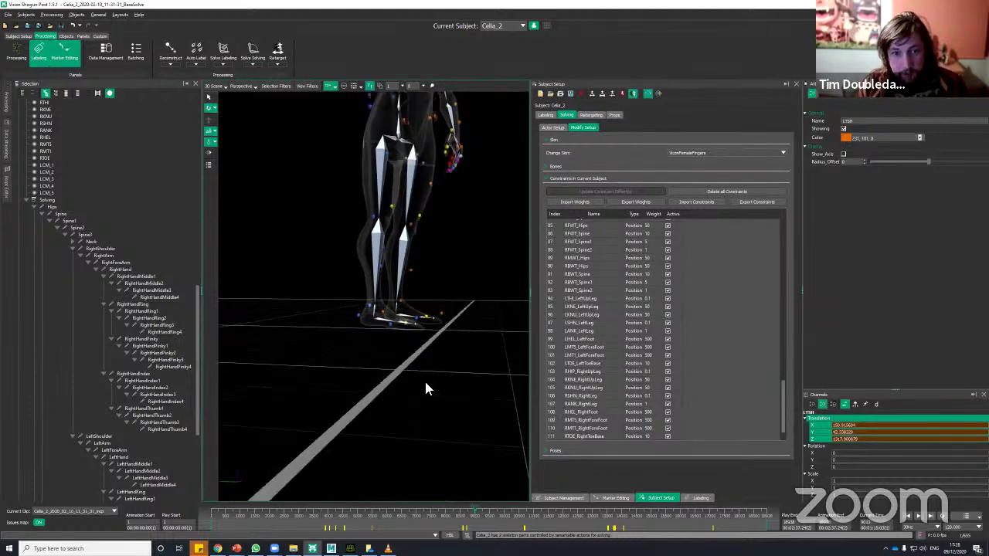
alt+middle_drag(417, 301, 420, 380)
alt+right_drag(419, 380, 424, 337)
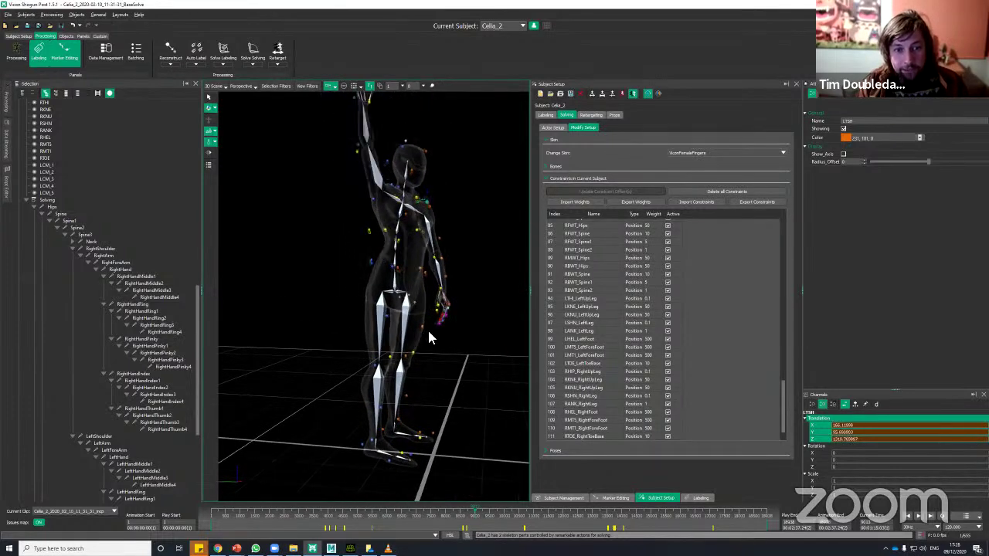
key(Left)
key(Left)
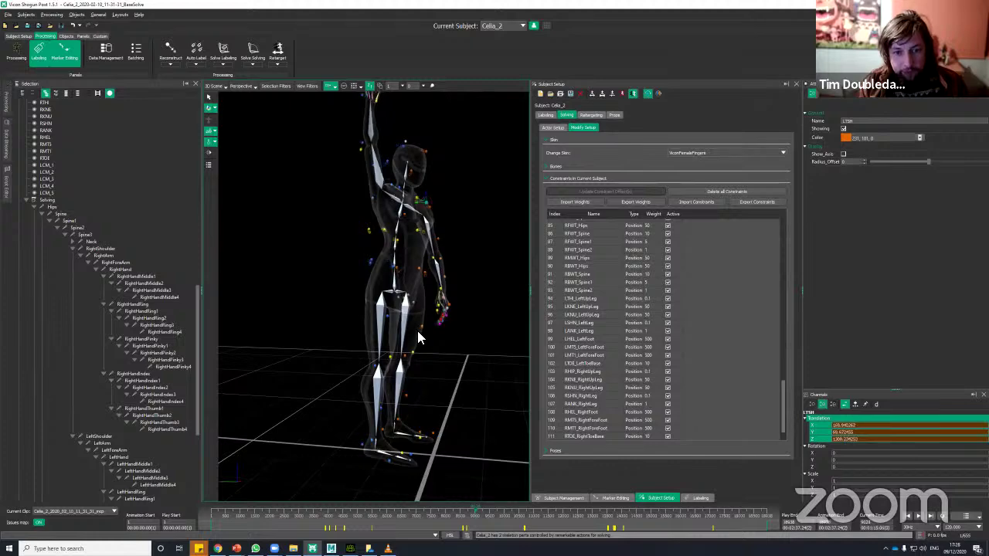
Try a weight of 100 on the RHEL_RightFoot constraint and check how the right heel follows its marker
alt+middle_drag(447, 376, 460, 273)
alt+right_drag(460, 272, 467, 186)
alt+middle_drag(463, 402, 442, 323)
alt+right_drag(441, 322, 461, 272)
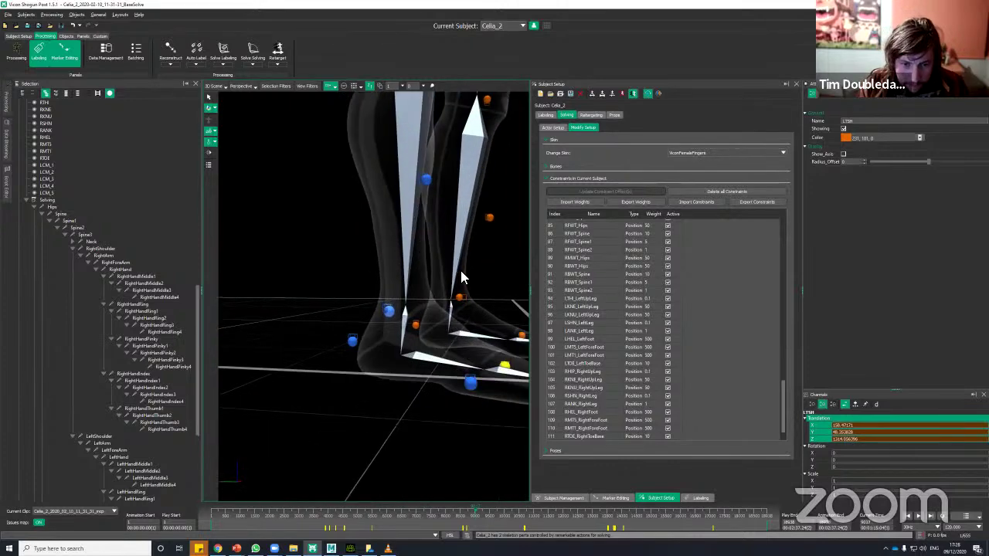
alt+middle_drag(462, 273, 474, 216)
alt+right_drag(474, 216, 481, 197)
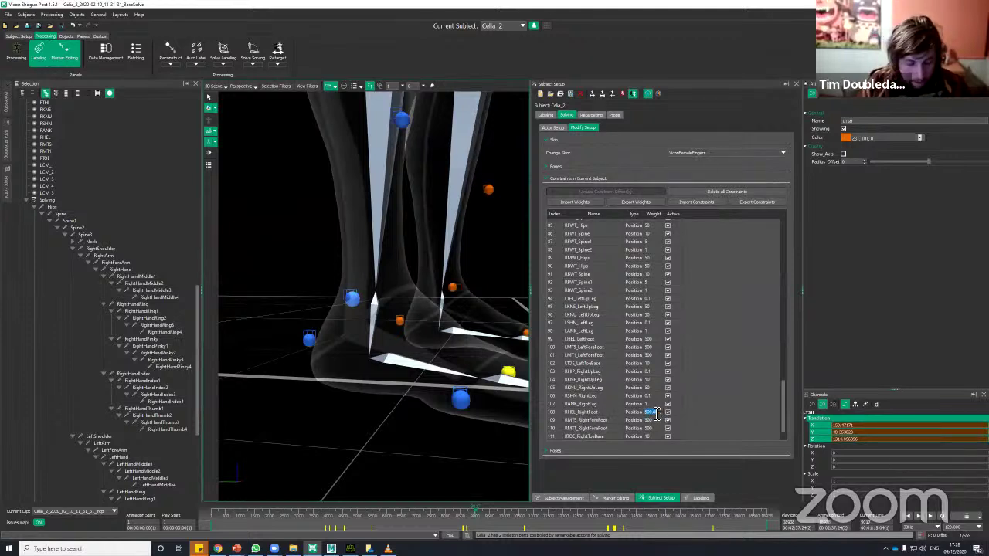
text(100)
key(Return)
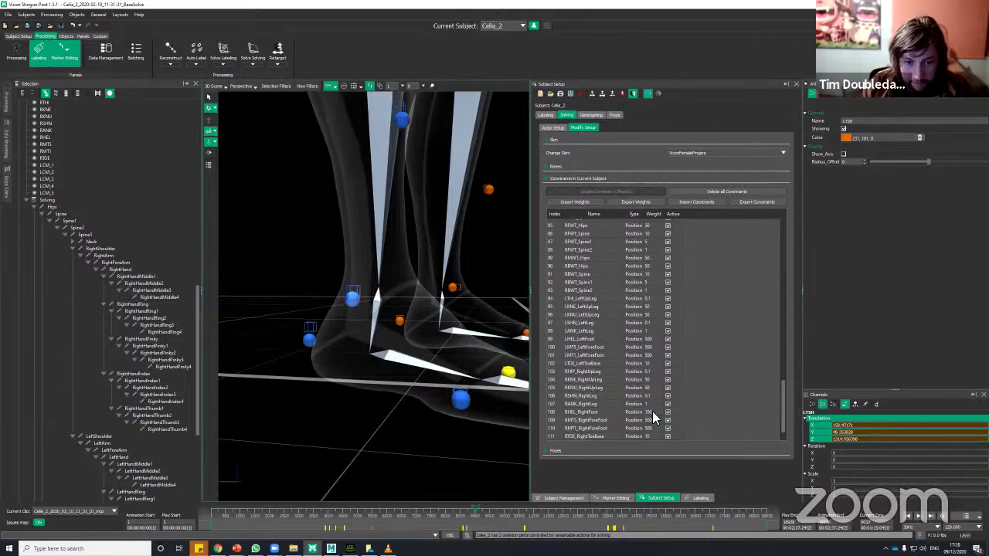
alt+drag(437, 290, 482, 295)
key(space)
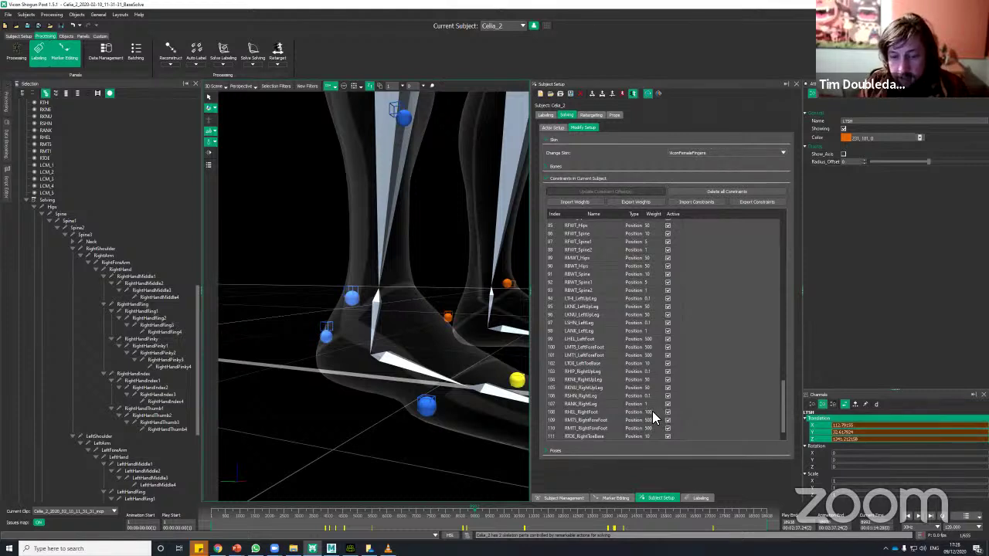
Set the RHEL_RightFoot constraint weight to 1000 and check the right heel against its marker
double_click(652, 411)
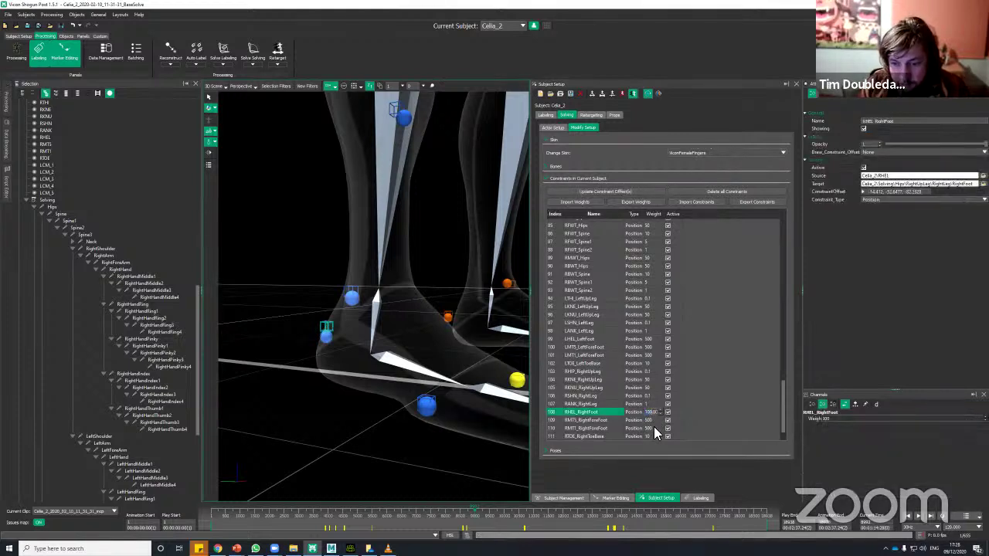
text(1000)
key(Return)
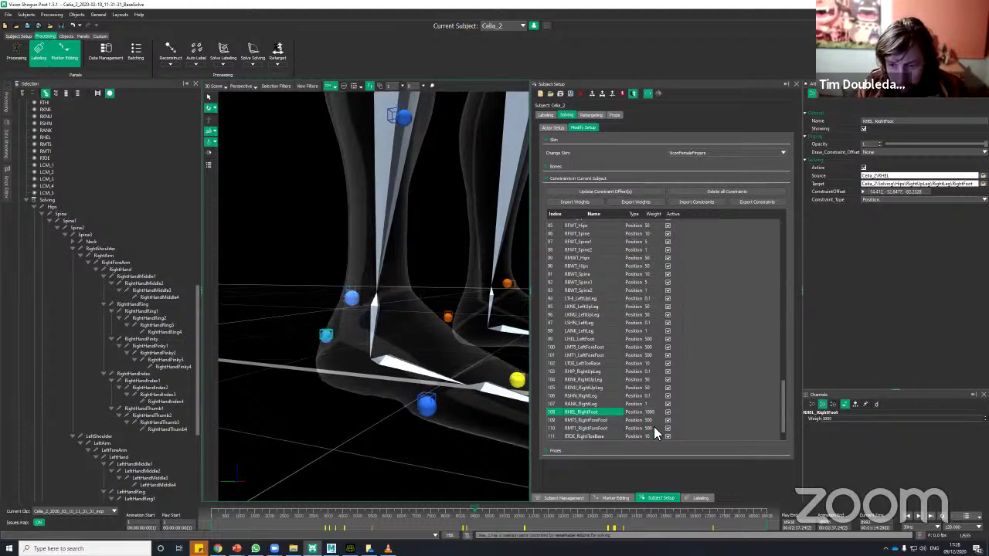
scroll(437, 251, down, 1)
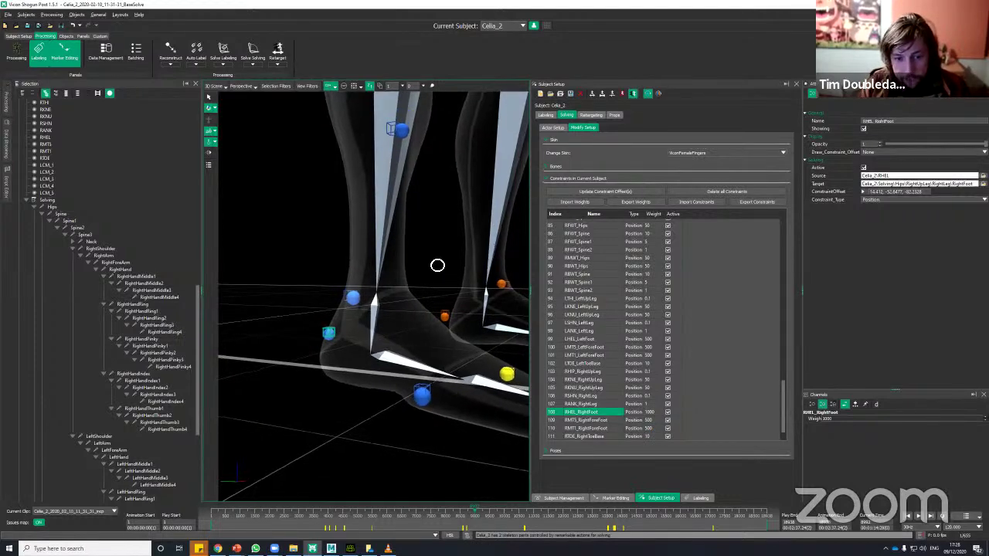
alt+drag(438, 265, 356, 307)
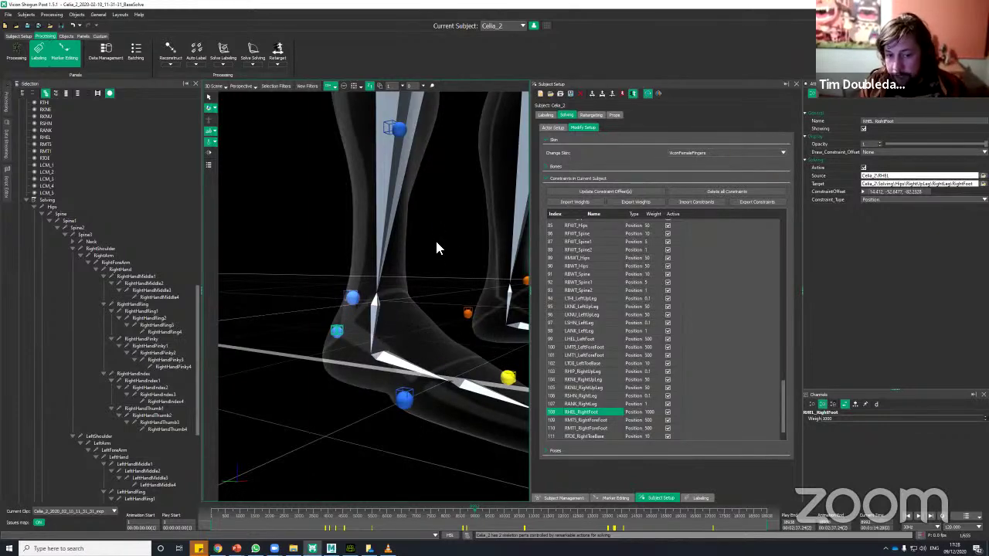
Examine the live-solved body from the front, including how the left hand and finger bones match their markers
alt+right_drag(432, 327, 423, 407)
alt+middle_drag(424, 407, 418, 463)
alt+right_drag(418, 379, 409, 270)
alt+middle_drag(360, 131, 356, 188)
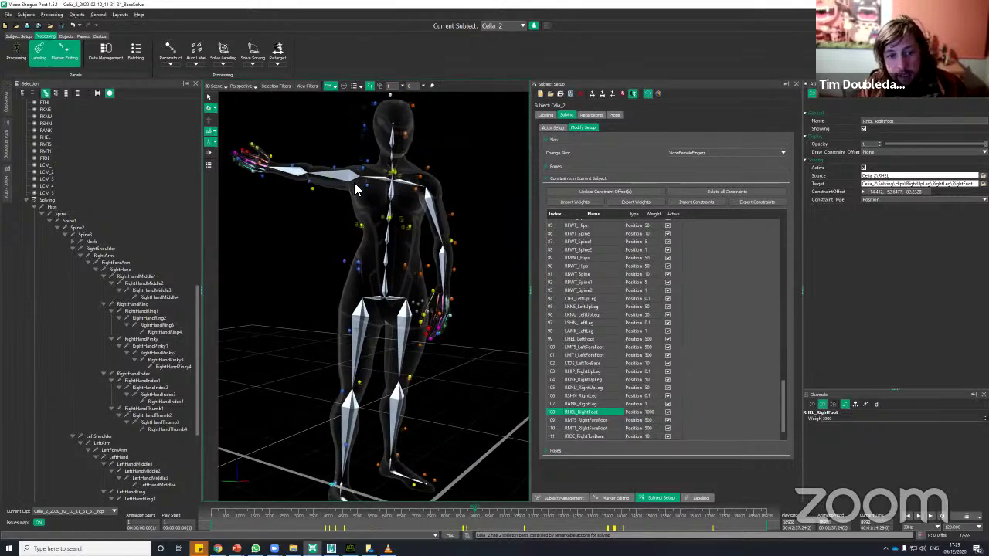
alt+drag(387, 261, 454, 249)
alt+right_drag(350, 257, 363, 256)
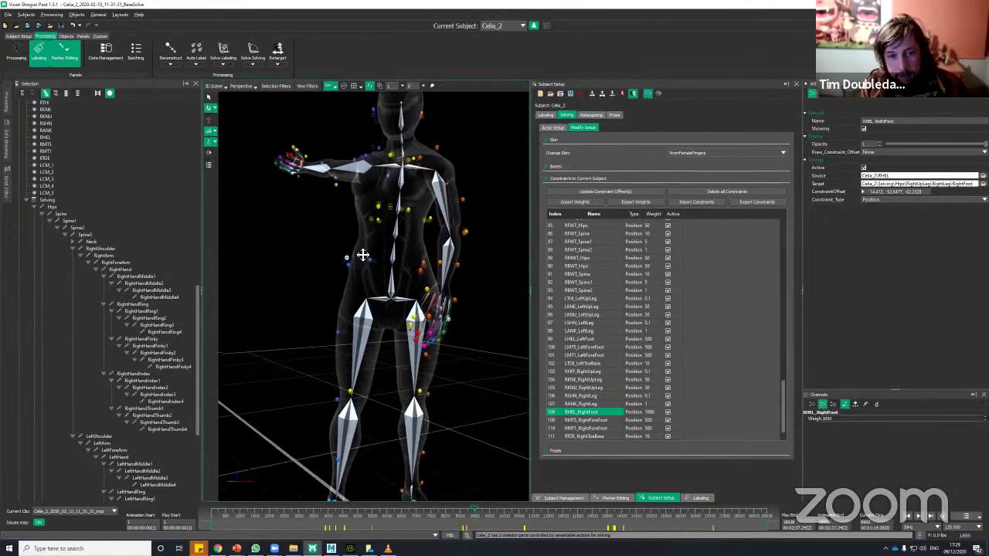
alt+middle_drag(362, 256, 471, 351)
scroll(378, 193, up, 5)
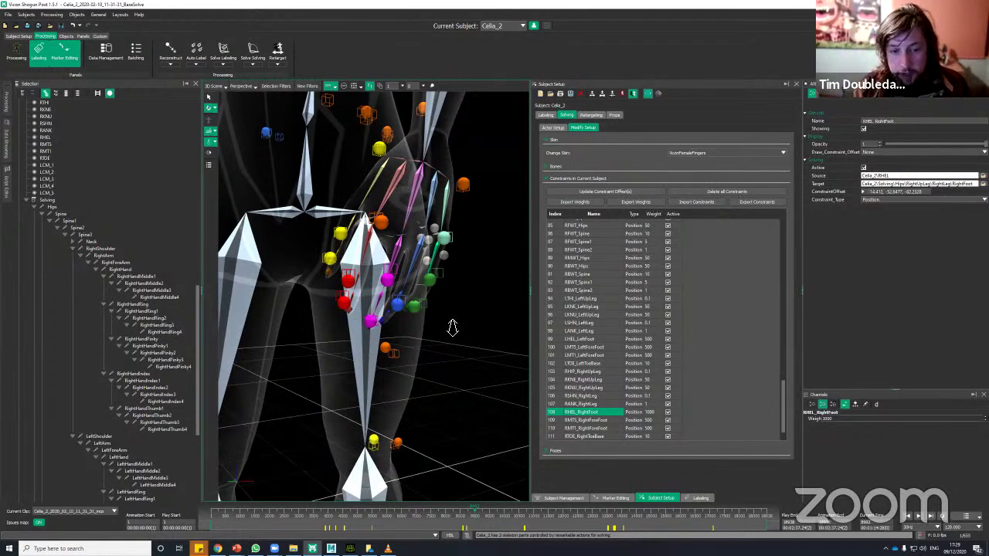
Examine the solved legs and feet against their markers and look through the arm and finger constraint weights
alt+right_drag(453, 327, 356, 346)
alt+drag(356, 347, 477, 347)
alt+middle_drag(477, 347, 463, 189)
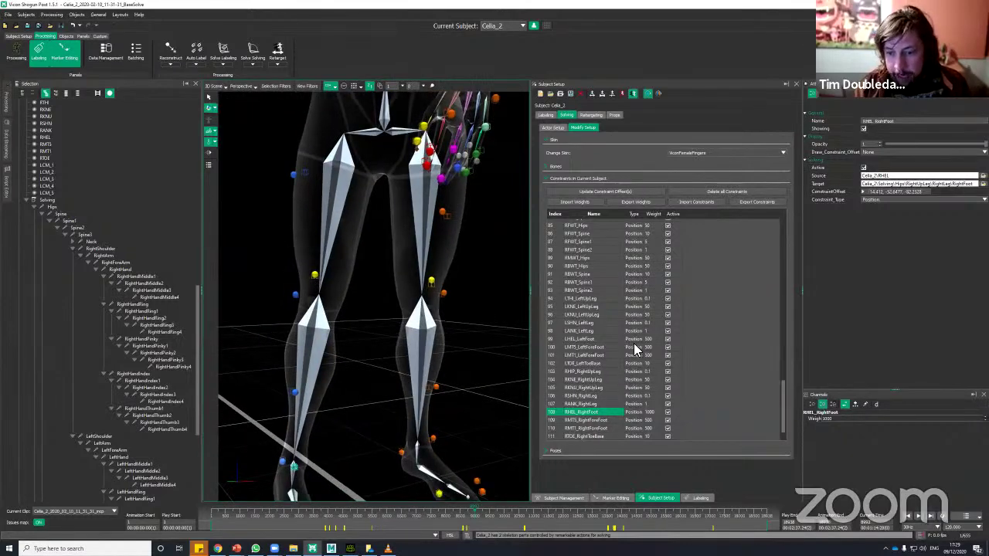
scroll(595, 301, up, 9)
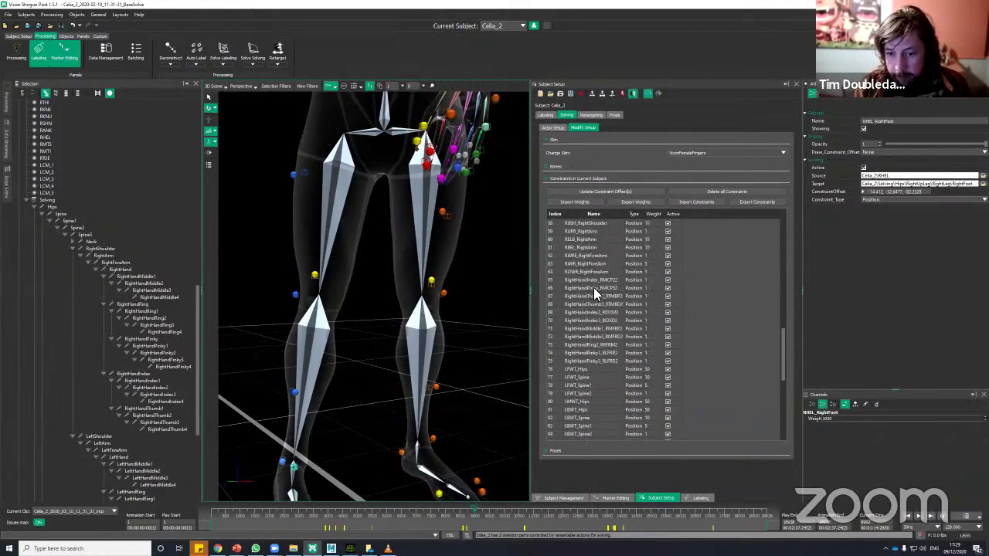
scroll(639, 271, up, 1)
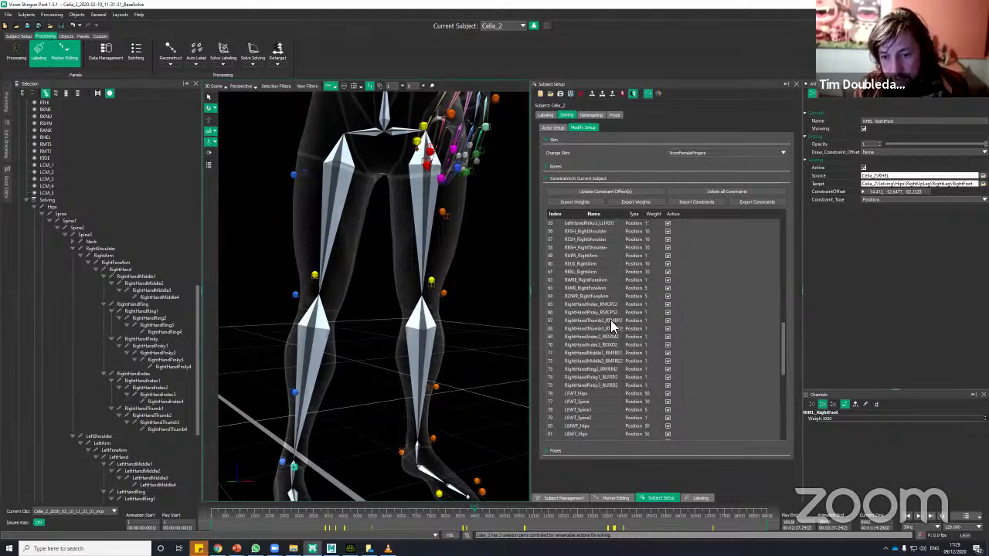
scroll(641, 348, up, 1)
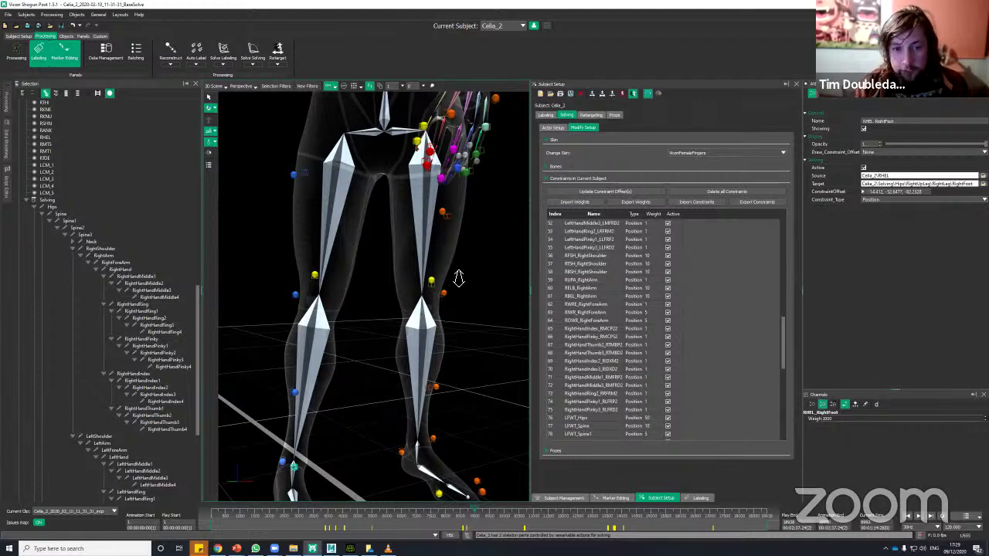
alt+right_drag(459, 278, 457, 328)
alt+middle_drag(457, 328, 454, 308)
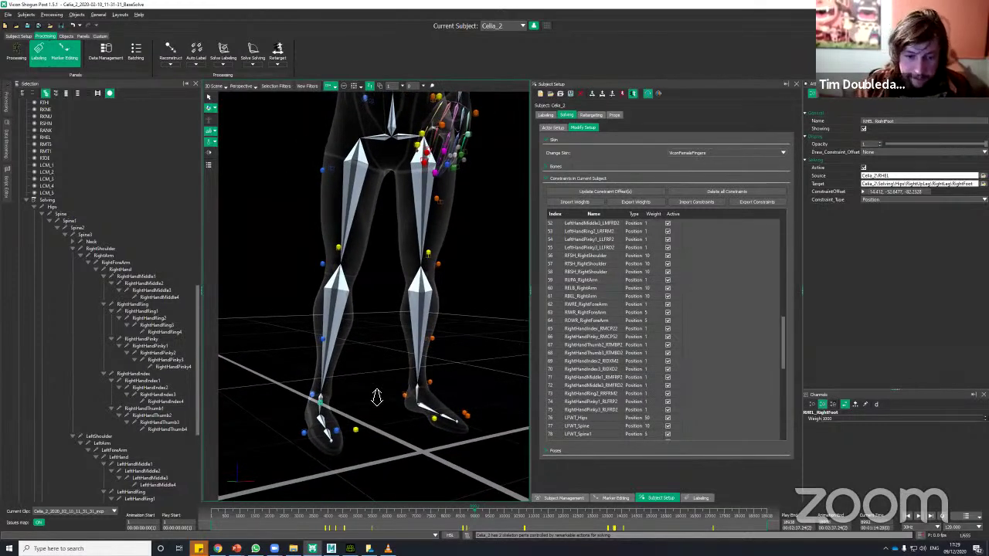
alt+right_drag(376, 398, 401, 372)
alt+drag(401, 372, 448, 378)
alt+right_drag(448, 378, 457, 311)
alt+drag(457, 311, 455, 292)
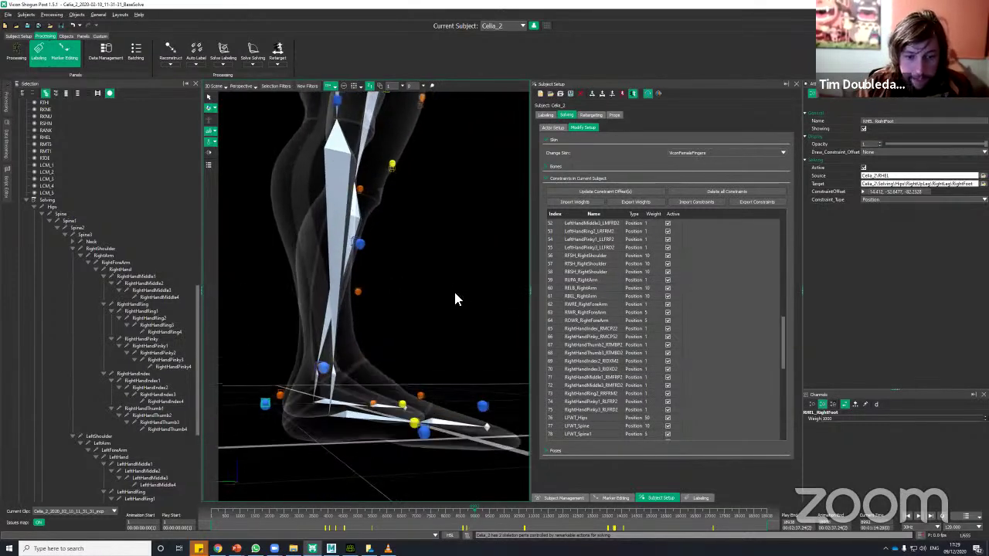
Set the LHEL_LeftFoot constraint weight to 1000 and check the left heel against its marker
scroll(633, 403, down, 11)
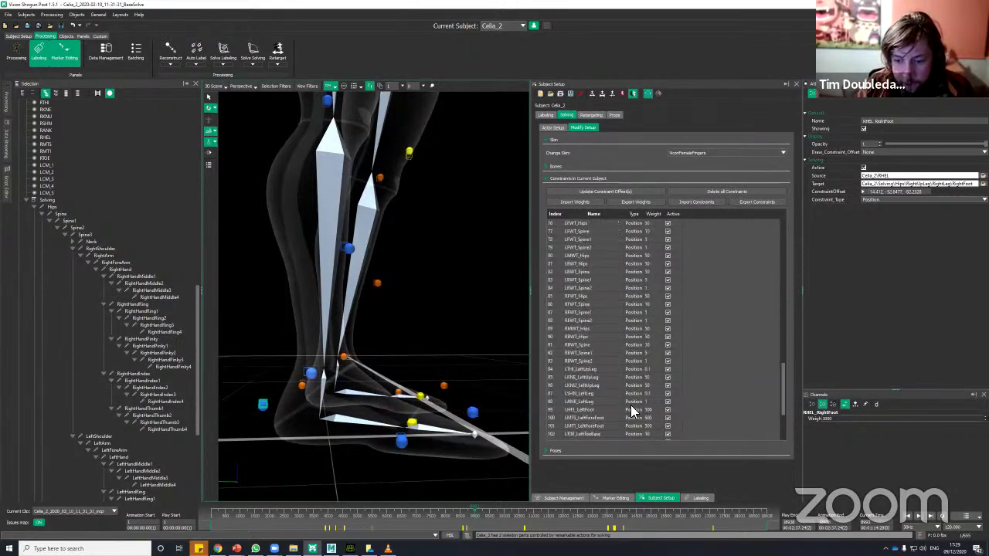
alt+right_drag(436, 281, 433, 340)
alt+middle_drag(461, 155, 463, 254)
alt+drag(464, 254, 510, 317)
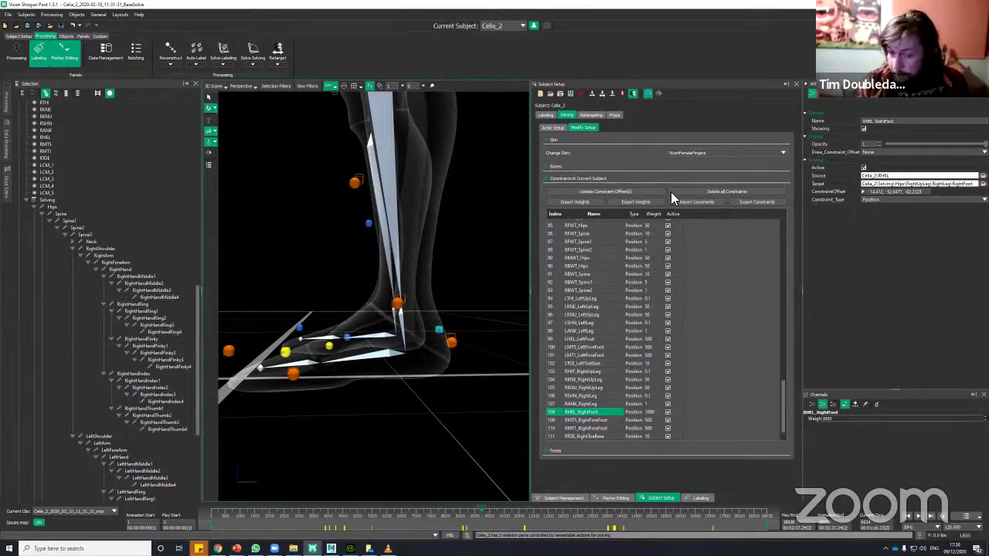
click(450, 341)
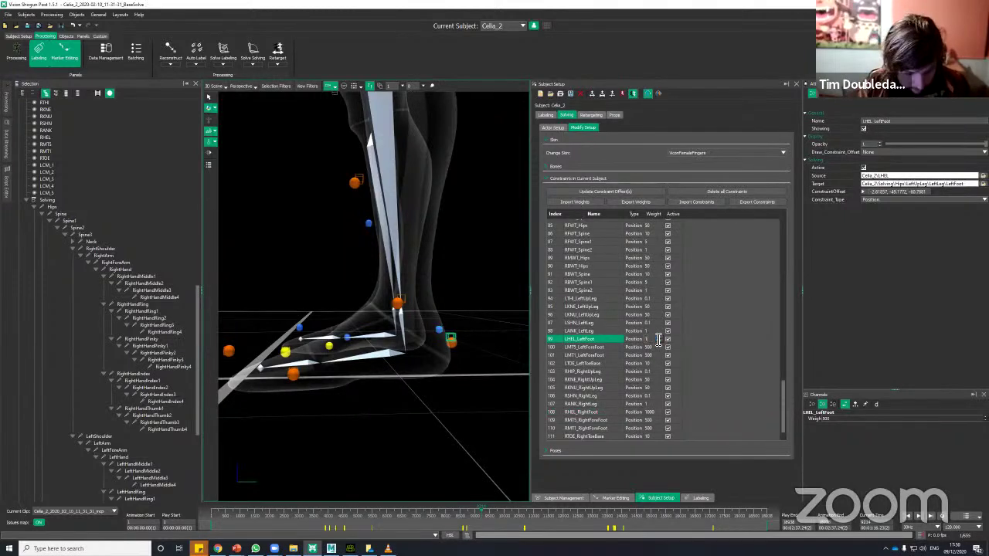
text(00)
key(Return)
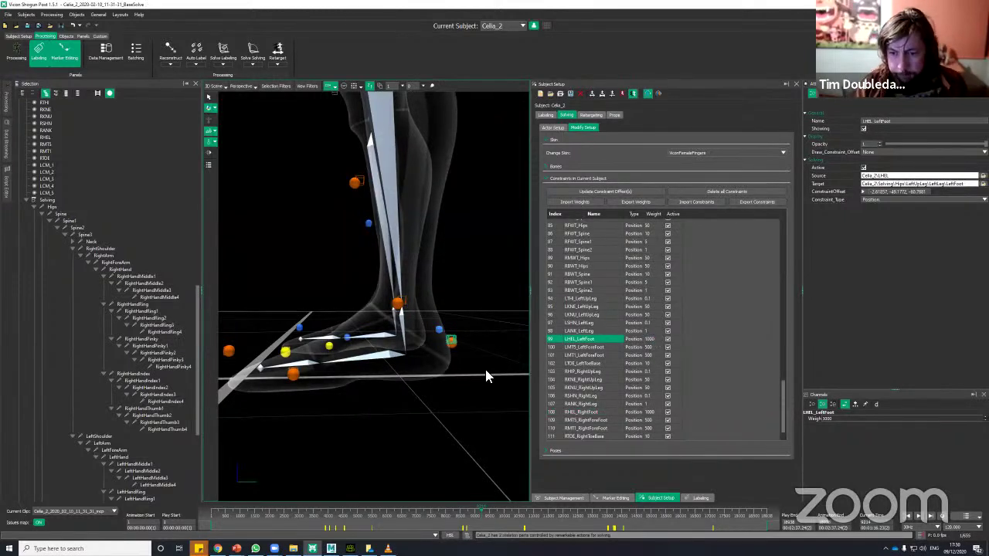
mouse_move(431, 426)
alt+mouse_down()
mouse_move(418, 432)
mouse_move(426, 428)
alt+mouse_up()
scroll(464, 418, down, 3)
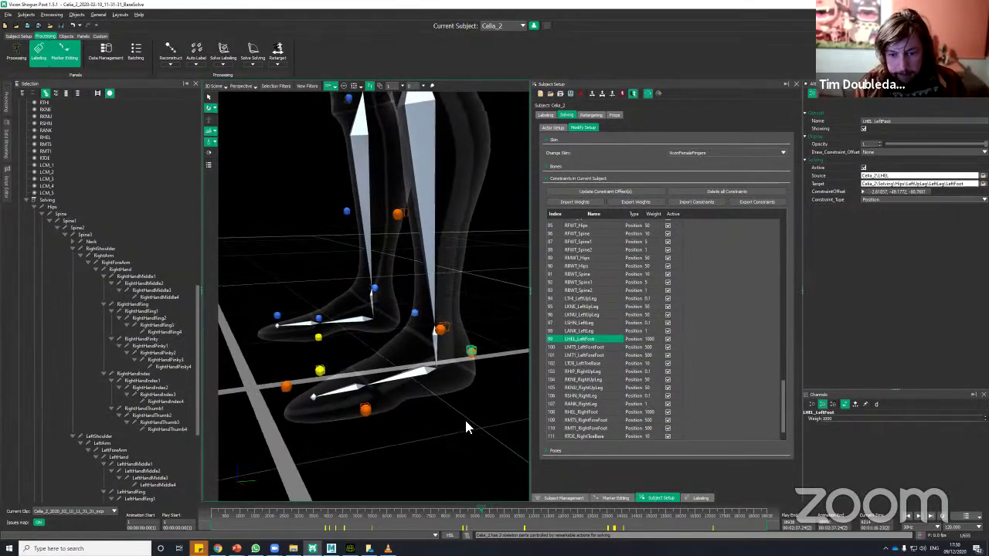
middle_drag(464, 409, 410, 414)
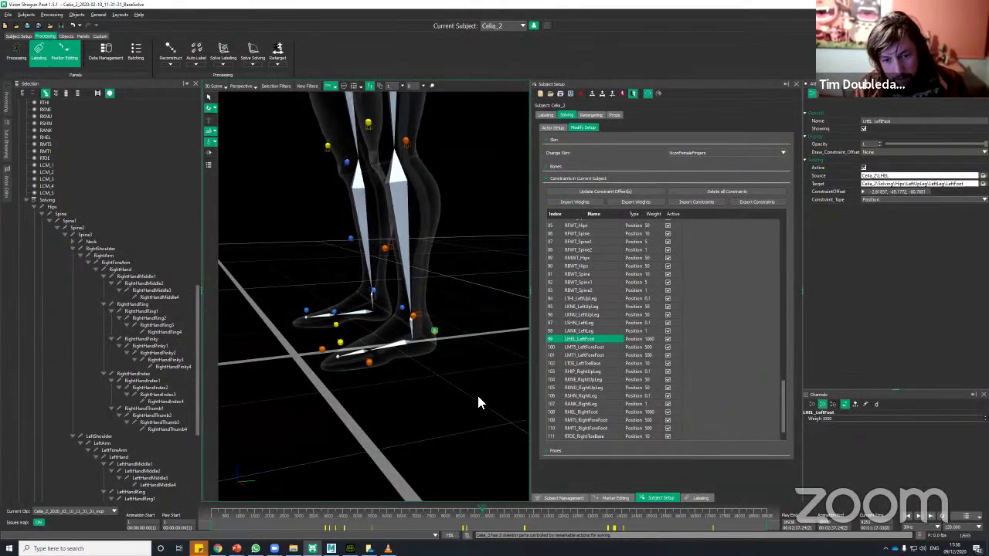
Review the full body, return to the start of the take and examine the left hand and fingers against their markers
scroll(472, 348, down, 3)
alt+middle_drag(472, 348, 413, 364)
scroll(413, 364, down, 4)
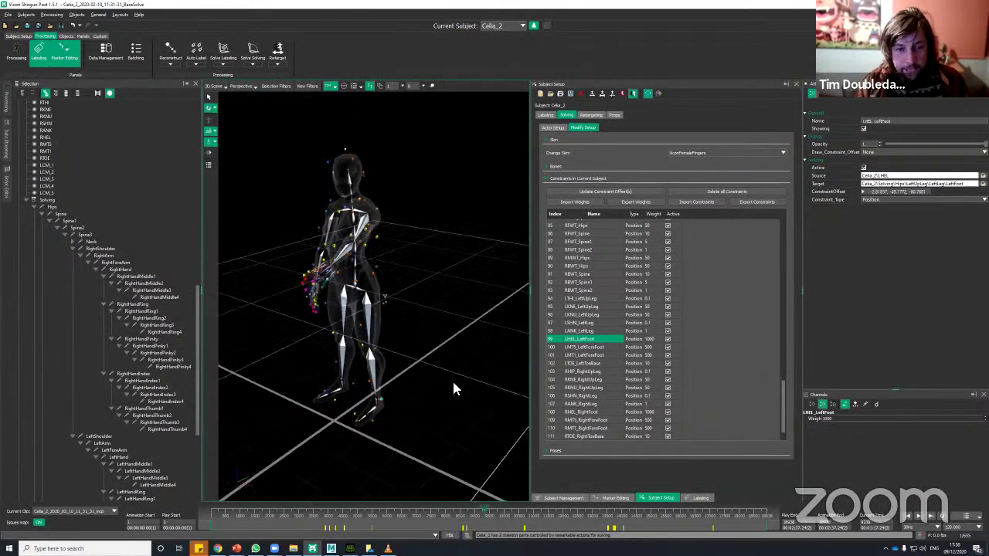
alt+drag(453, 382, 473, 365)
drag(289, 520, 207, 514)
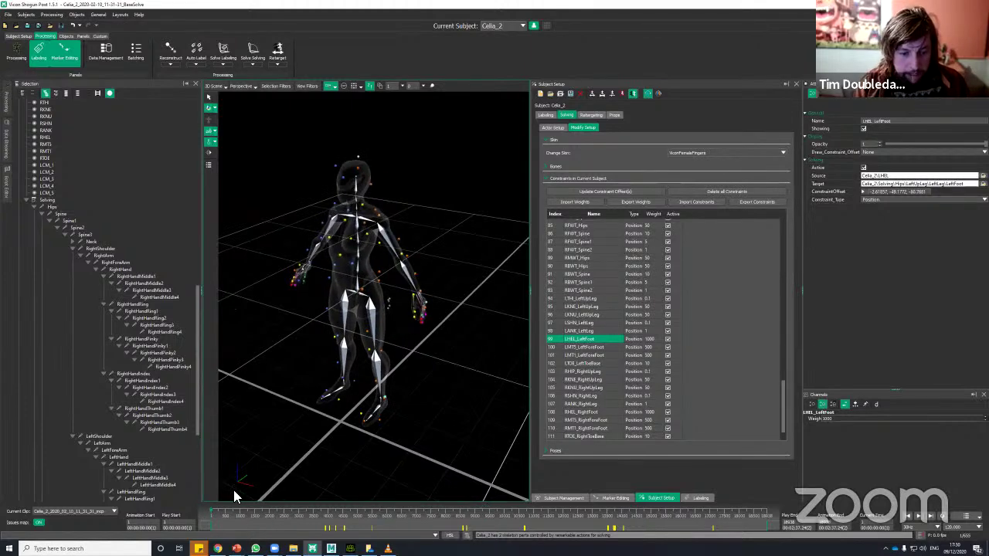
scroll(461, 261, up, 3)
middle_drag(461, 268, 469, 288)
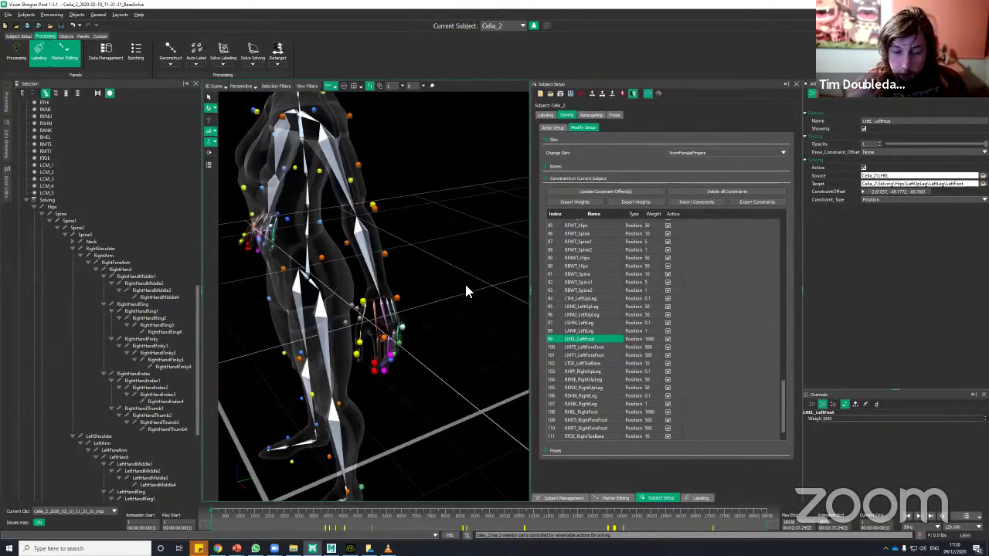
scroll(466, 291, up, 2)
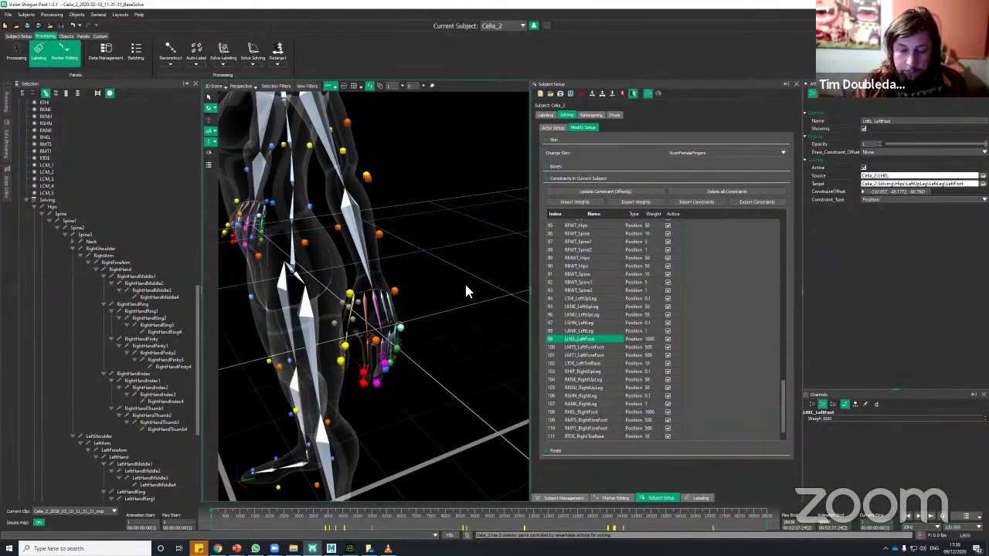
middle_drag(465, 290, 448, 379)
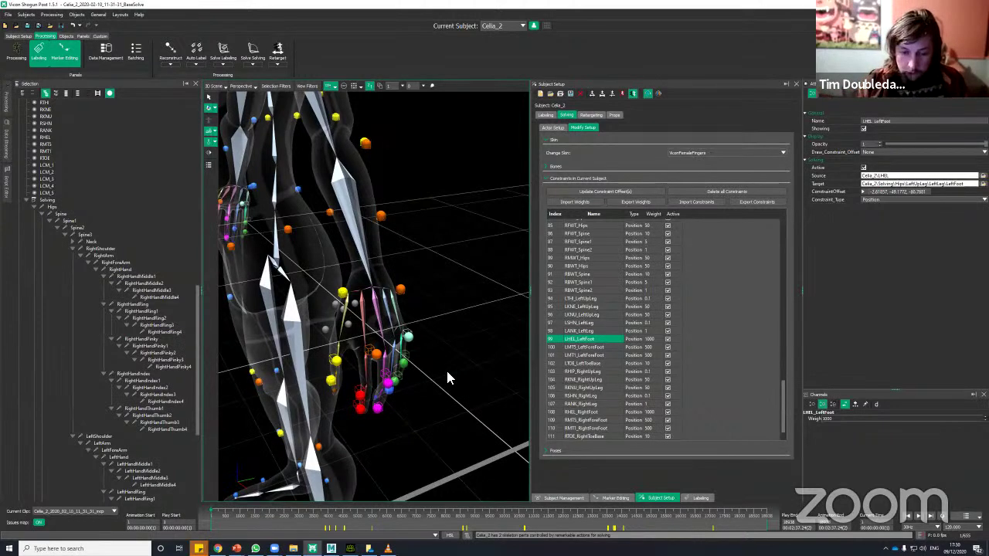
middle_drag(456, 358, 468, 306)
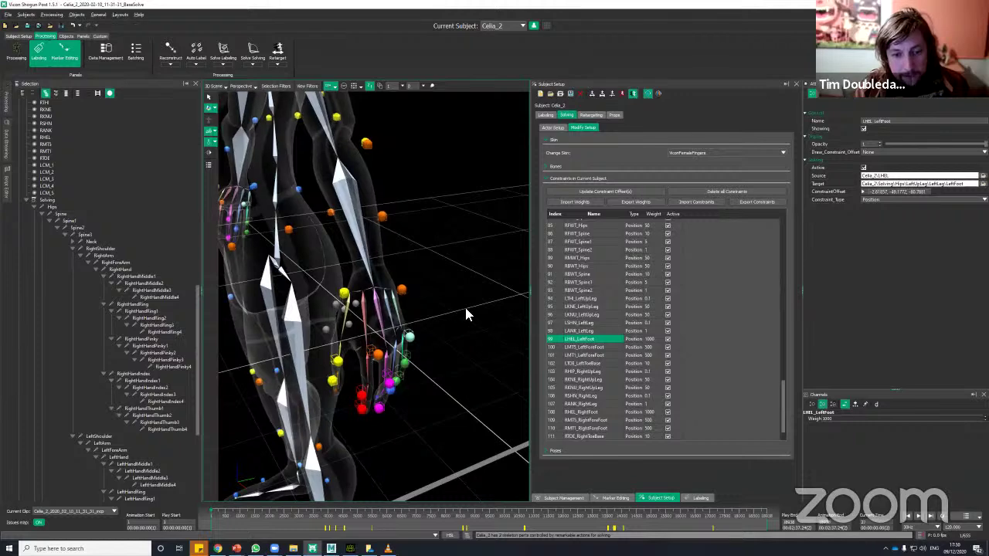
Scrub to a bent-arm pose and step through frames to compare the left forearm, wrist and hand with their markers
click(355, 516)
drag(378, 512, 390, 512)
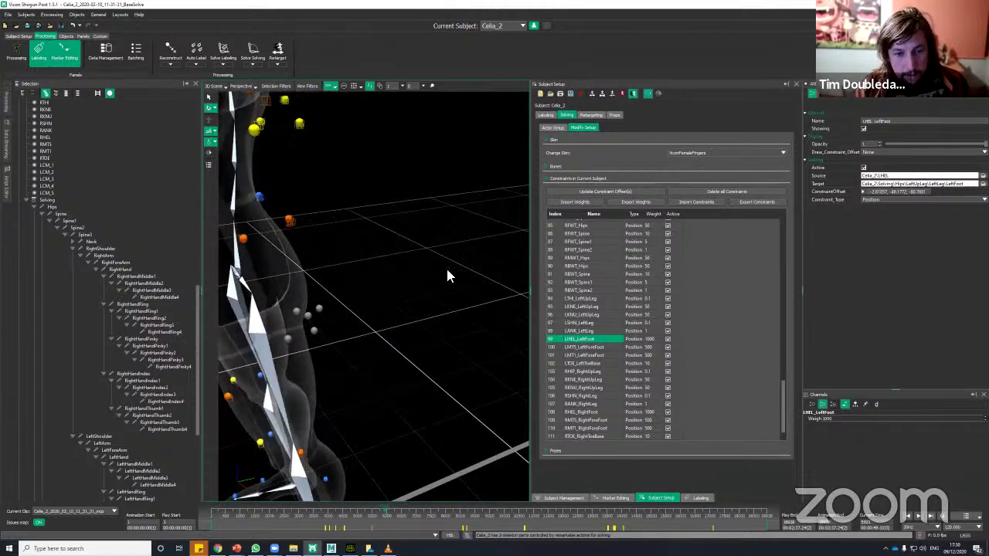
middle_drag(446, 268, 376, 255)
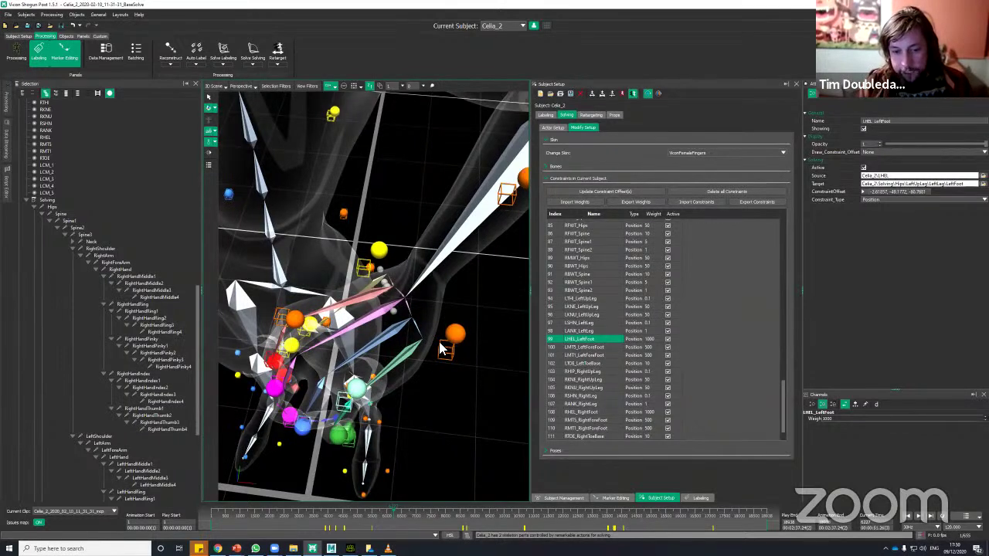
alt+right_drag(475, 285, 466, 305)
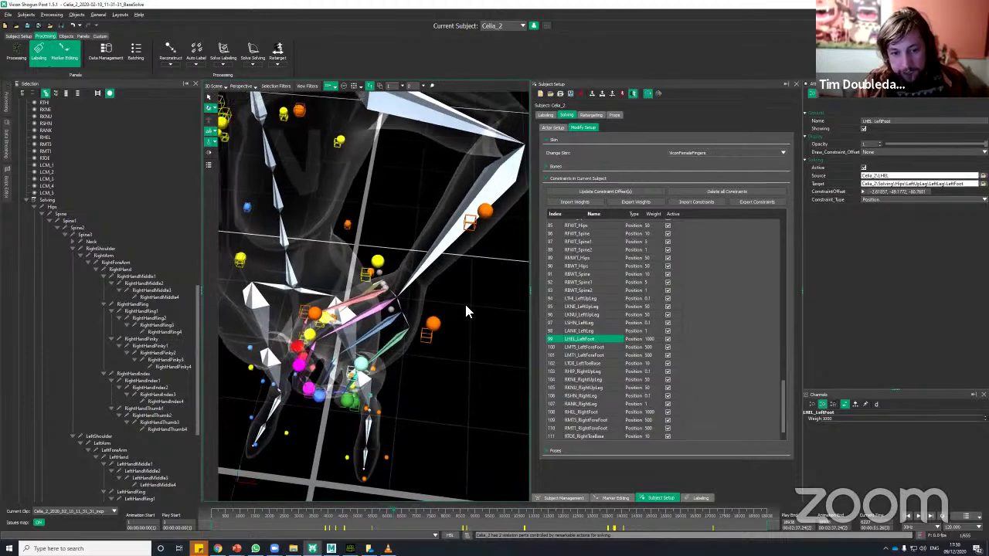
key(Right)
key(Right)
key(Right)
key(Right)
key(Right)
key(Right)
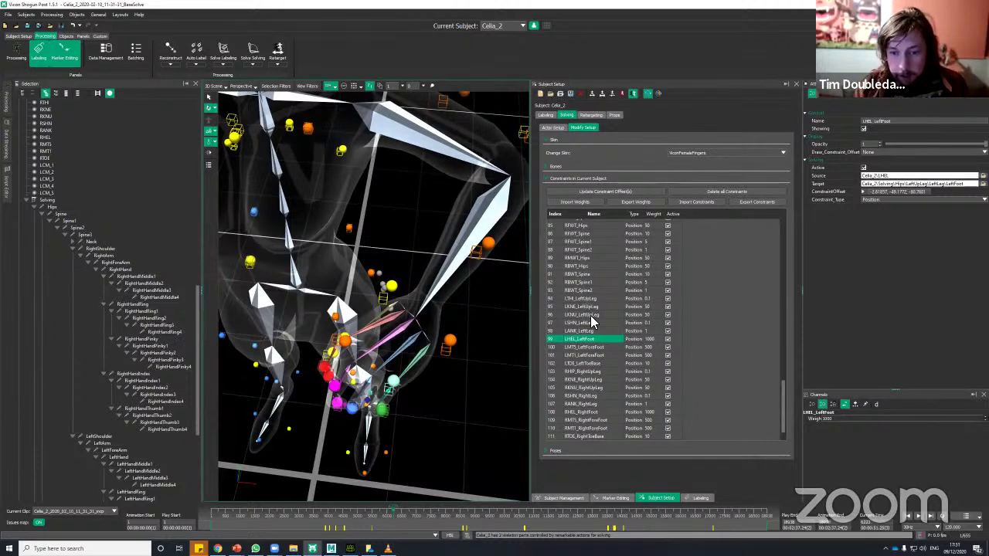
Set the LIWR_LeftForeArm and LOWR_LeftForeArm constraint weights to 100 and check how the left wrist follows its markers
scroll(595, 329, up, 14)
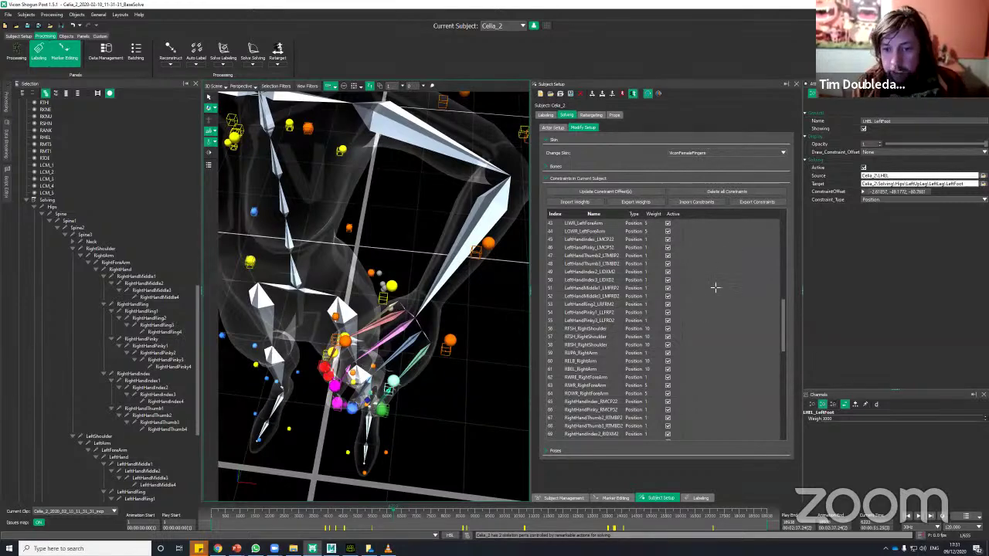
click(494, 296)
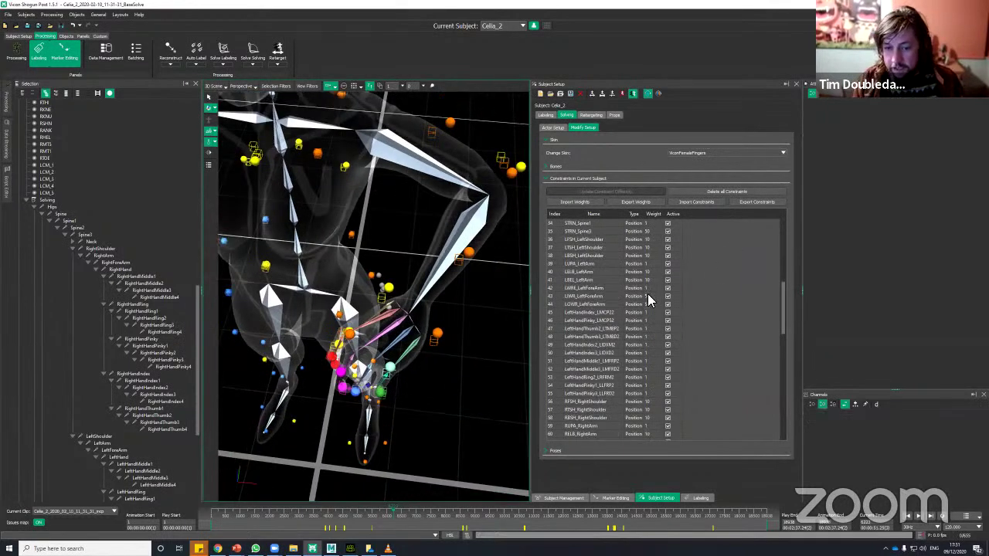
scroll(626, 301, up, 8)
scroll(622, 301, down, 4)
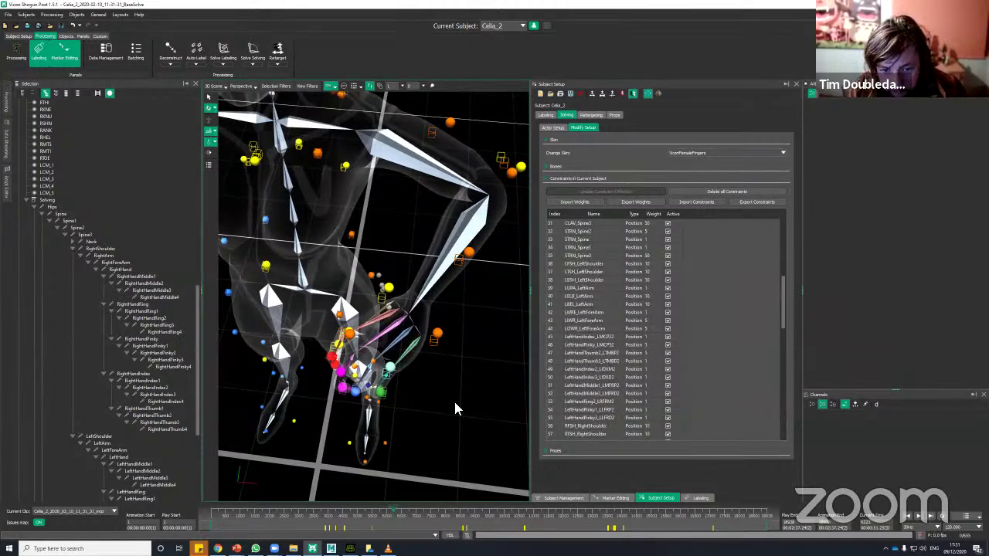
click(602, 329)
click(633, 320)
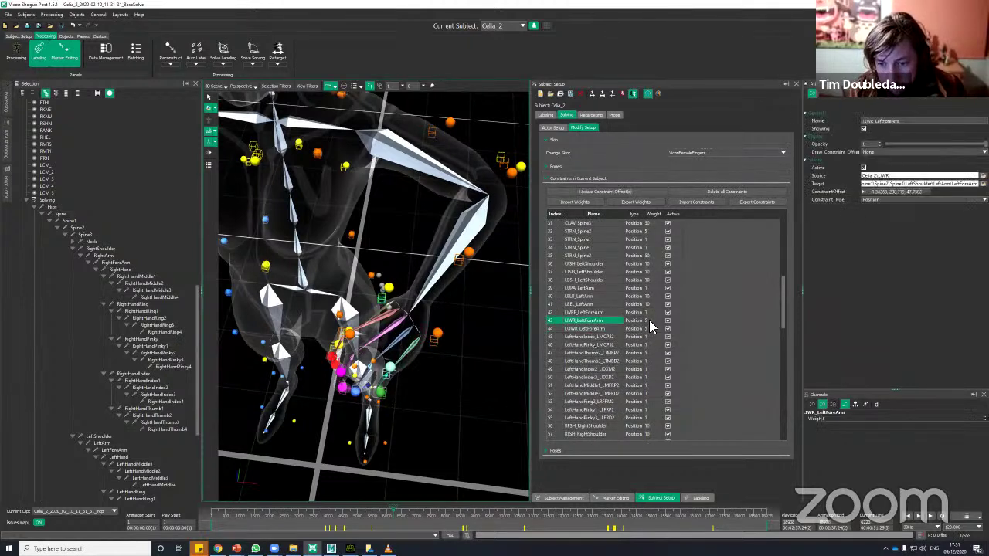
ctrl+click(602, 328)
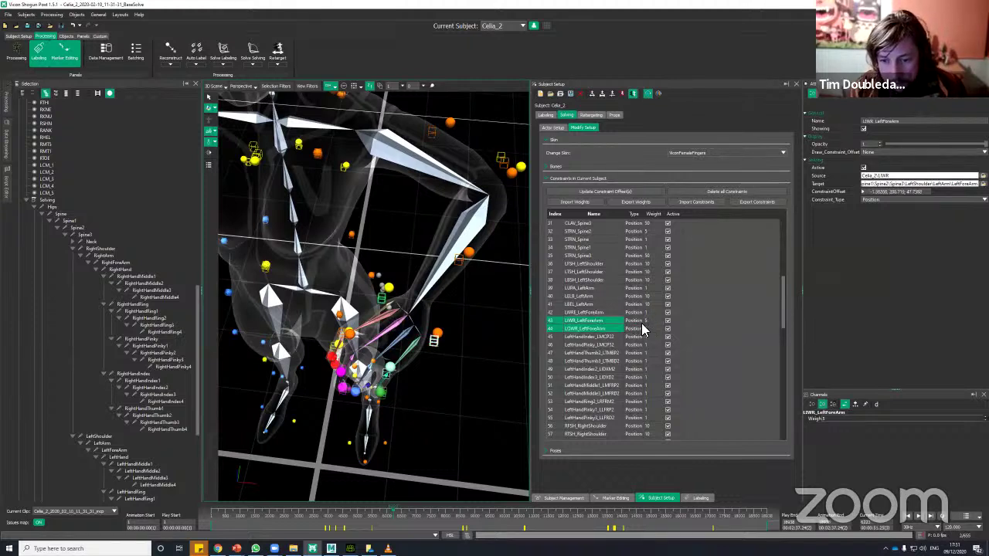
double_click(647, 320)
text(10)
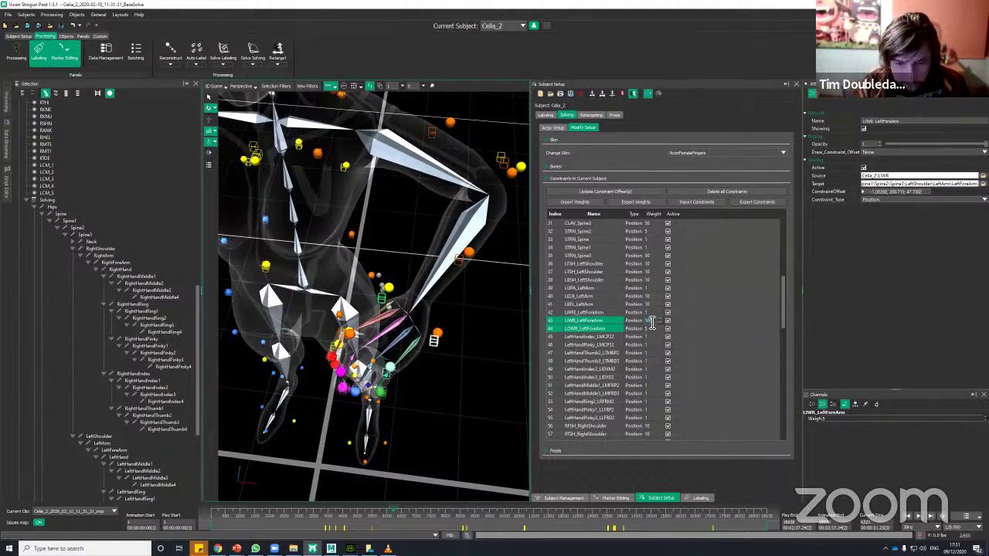
text(0)
key(Return)
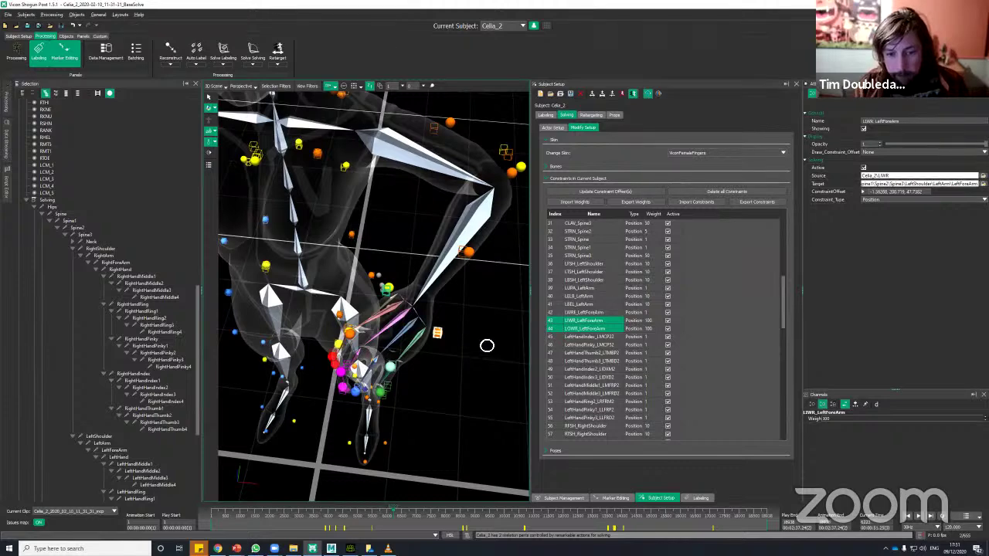
alt+drag(487, 345, 461, 217)
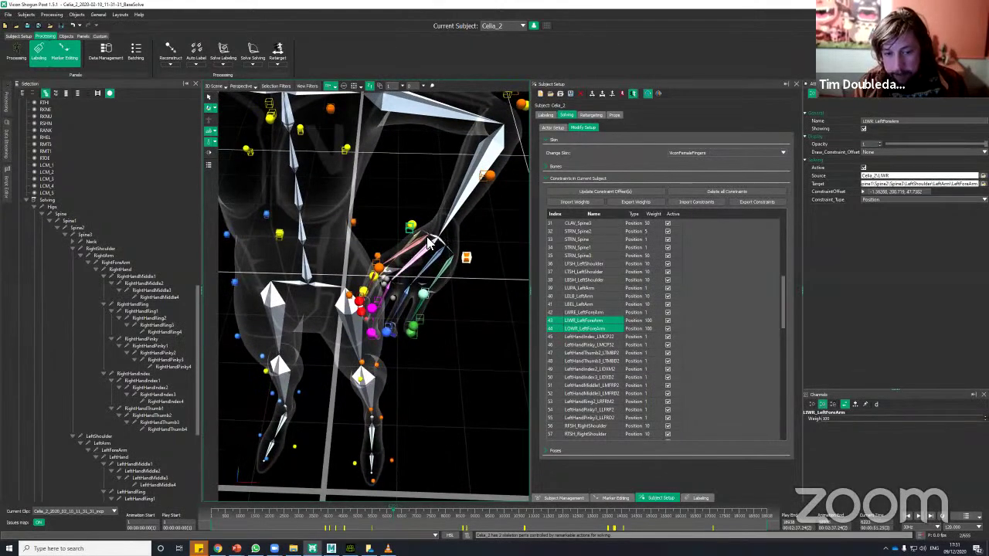
alt+drag(417, 230, 624, 329)
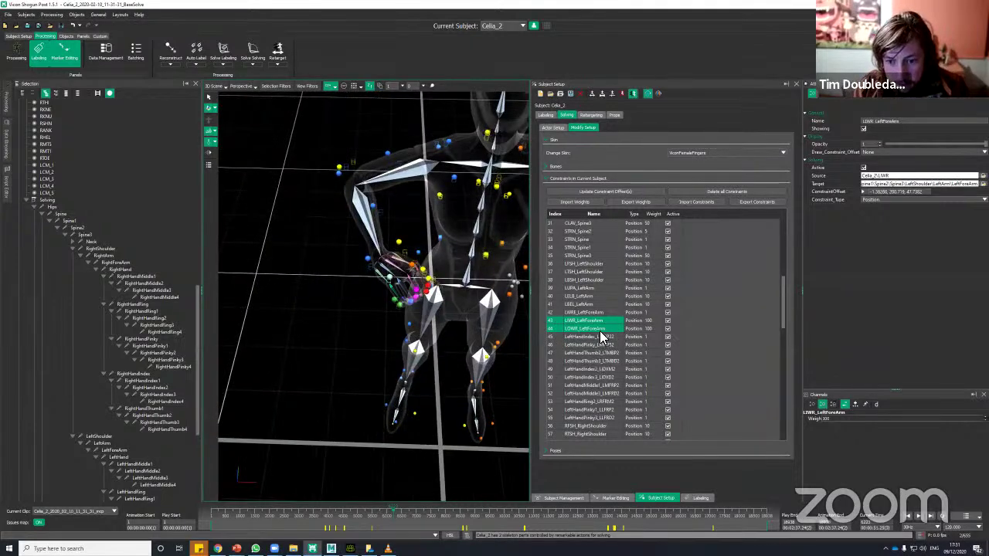
Set the RIWR_RightForeArm and ROWR_RightForeArm constraint weights to 100
scroll(599, 340, up, 3)
scroll(600, 332, down, 6)
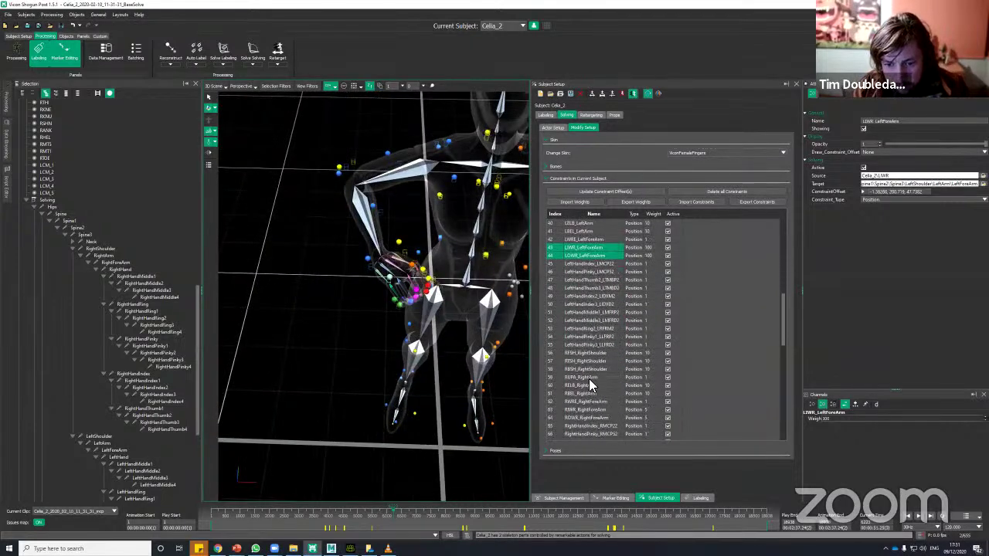
scroll(598, 378, down, 1)
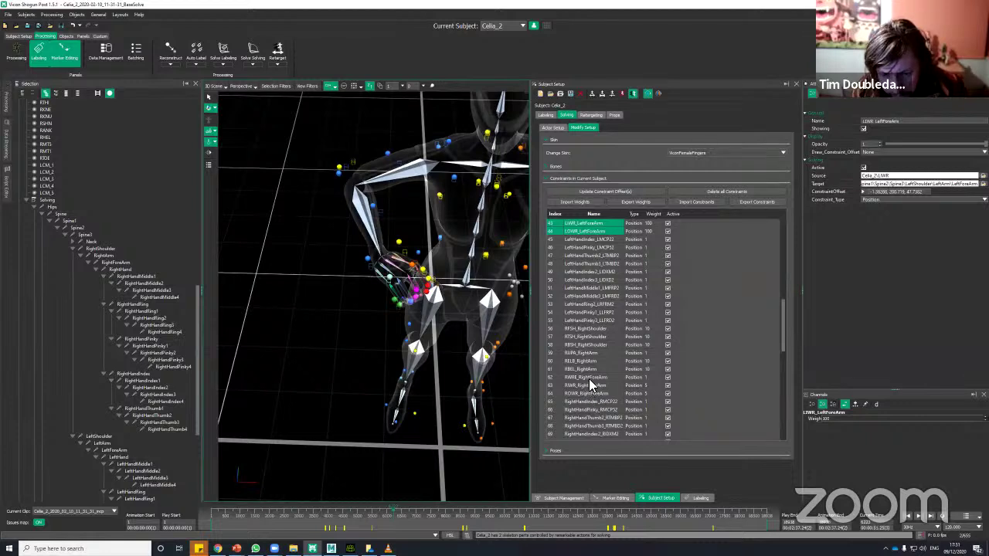
click(589, 383)
shift+click(588, 394)
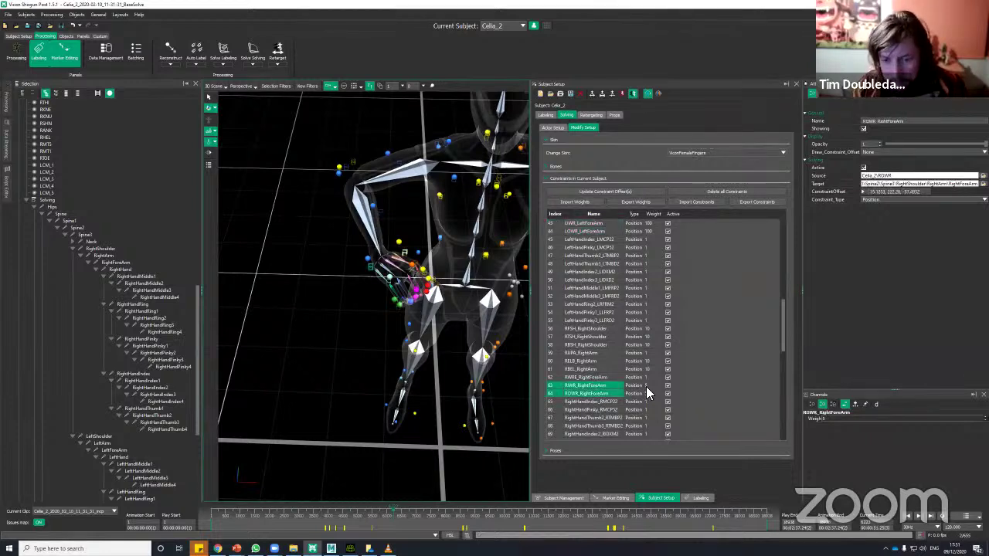
double_click(647, 385)
text(100)
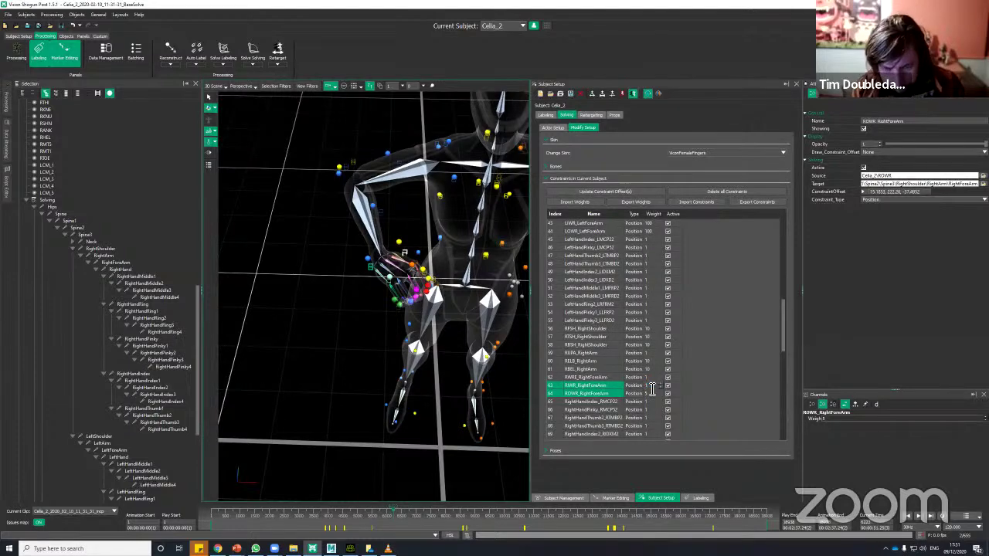
key(Return)
Play through the take and review the solved full body and arms against the markers from the front and side
alt+right_drag(368, 357, 360, 374)
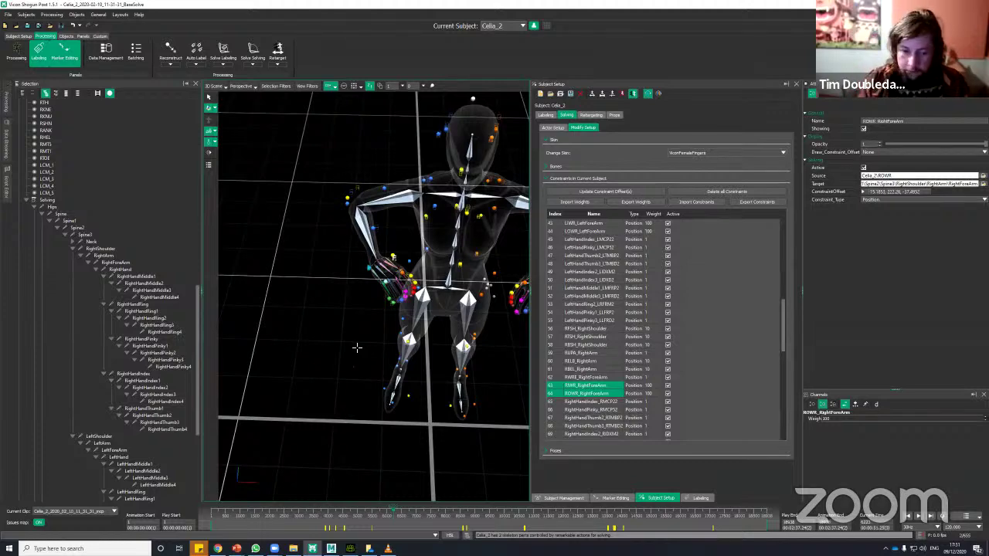
alt+drag(358, 324, 382, 380)
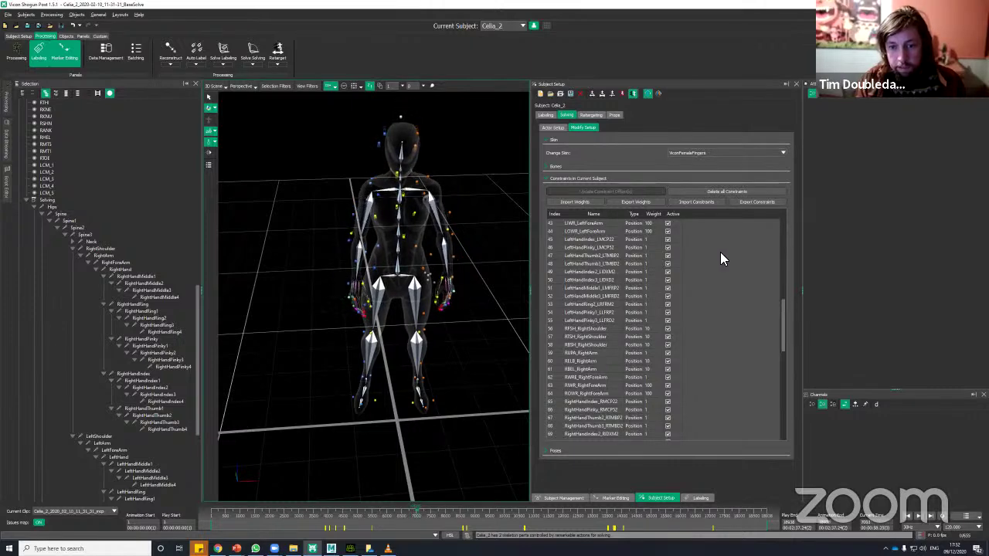
alt+drag(461, 343, 465, 341)
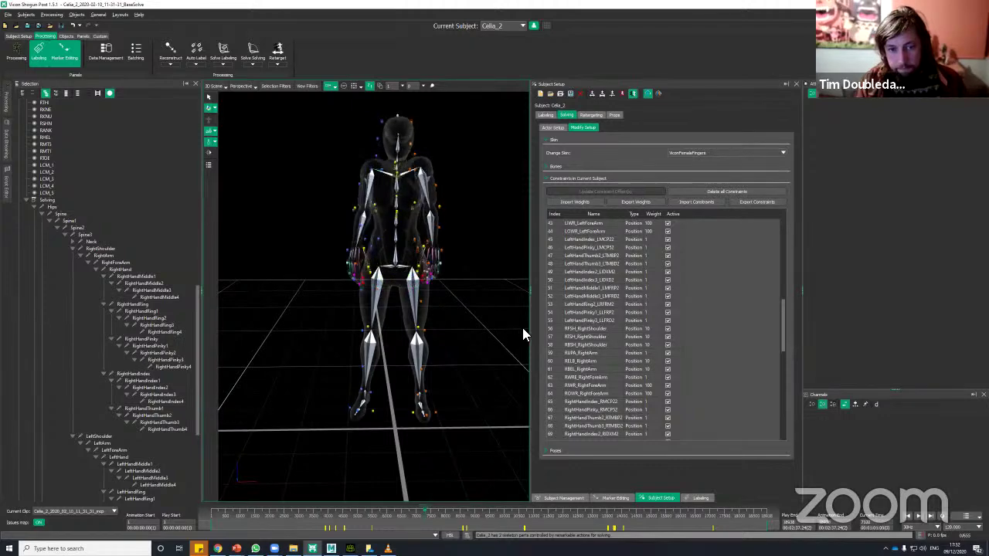
alt+drag(482, 369, 431, 333)
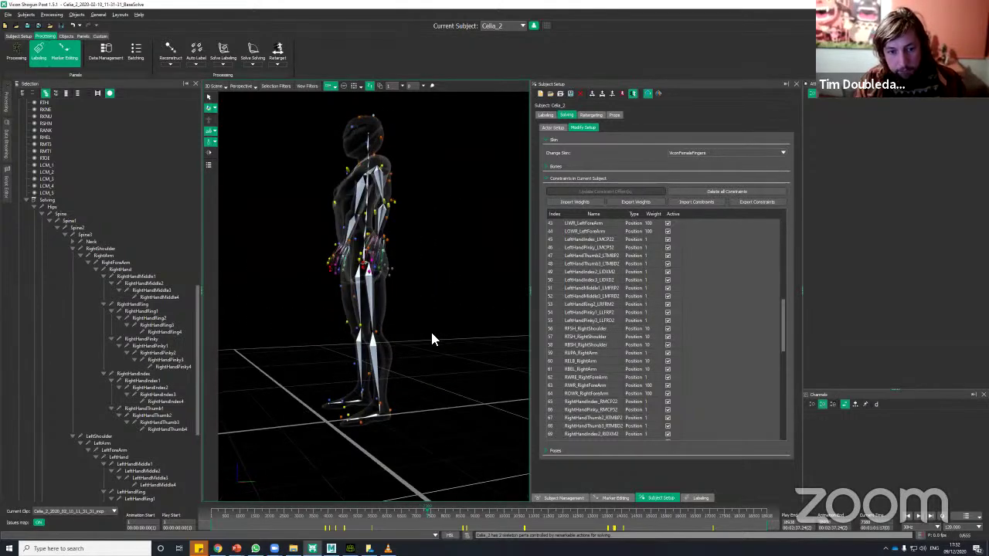
scroll(432, 333, up, 1)
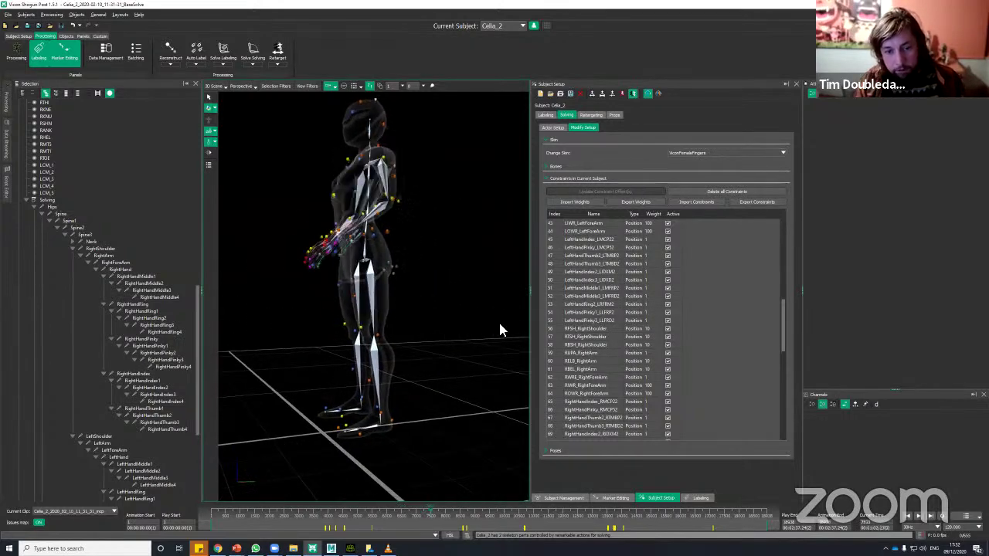
drag(441, 326, 483, 358)
alt+middle_drag(483, 358, 474, 355)
scroll(475, 355, down, 2)
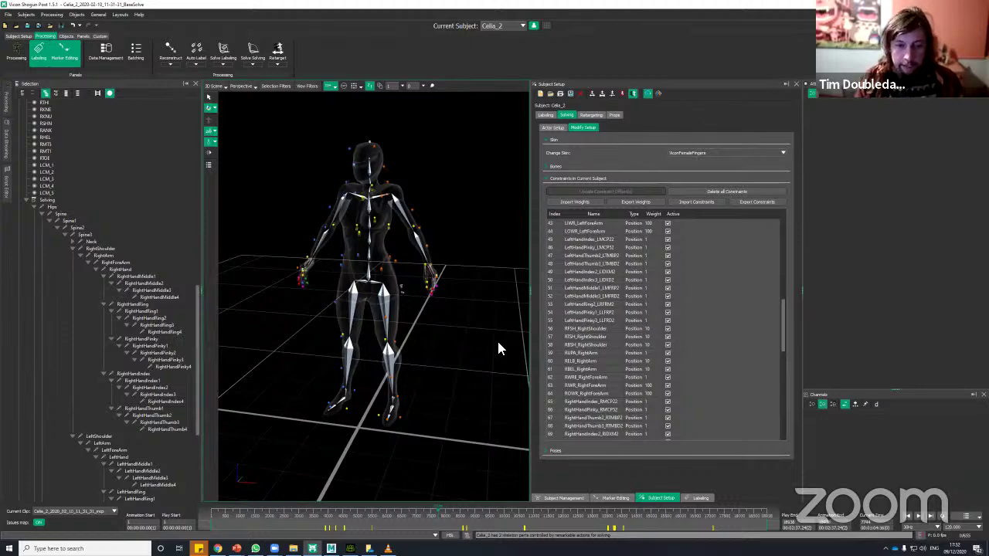
drag(459, 360, 454, 354)
scroll(454, 354, up, 2)
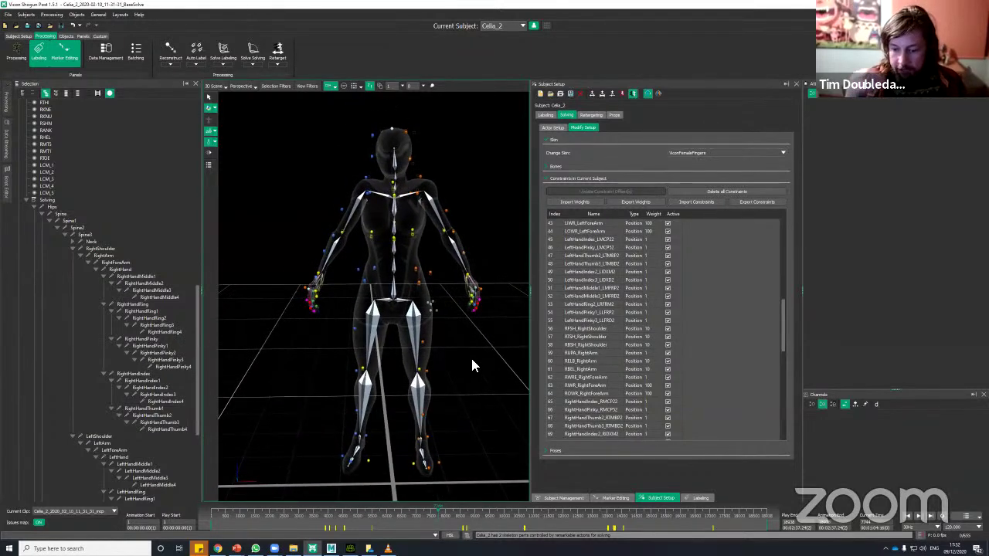
alt+right_drag(465, 350, 420, 357)
key(space)
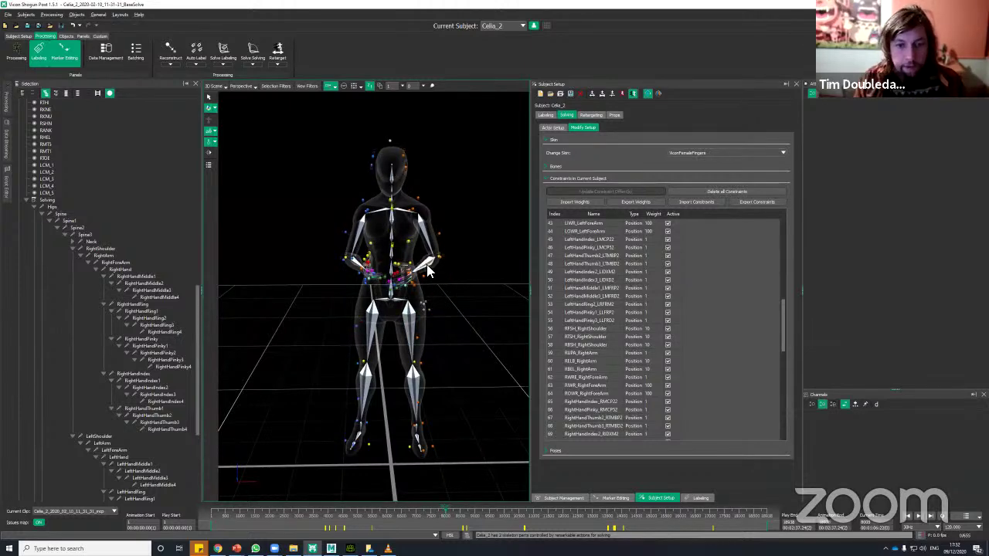
key(alt+Tab)
key(alt+Tab)
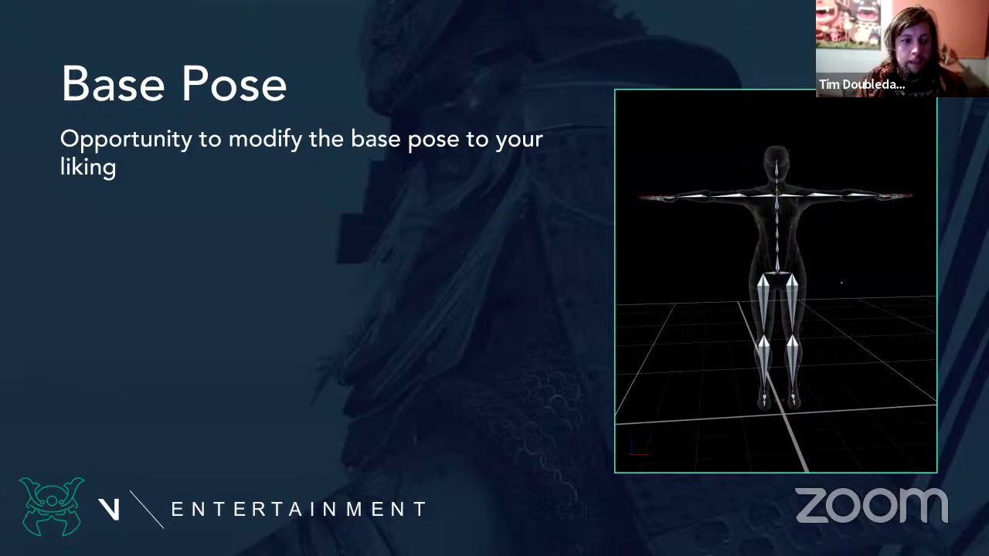
click(254, 281)
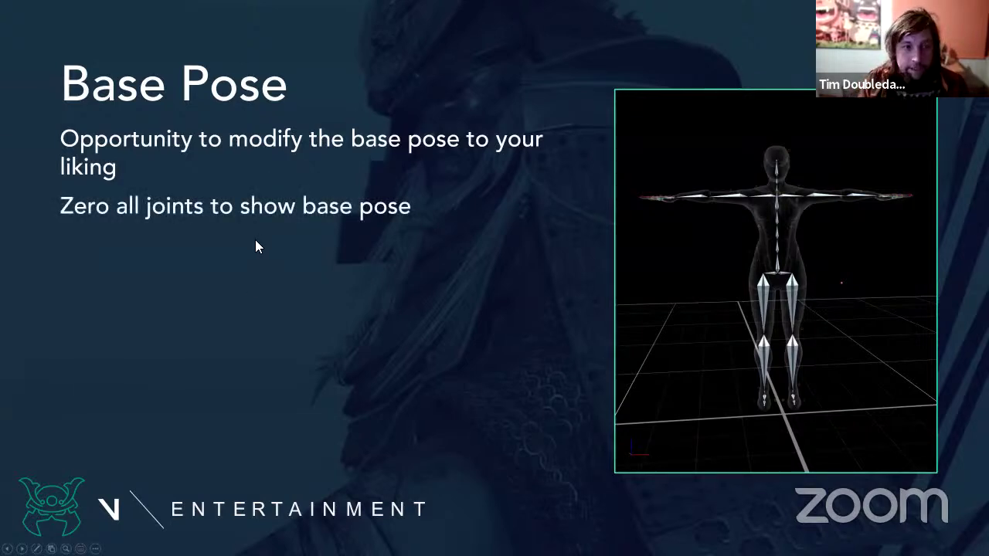
click(311, 283)
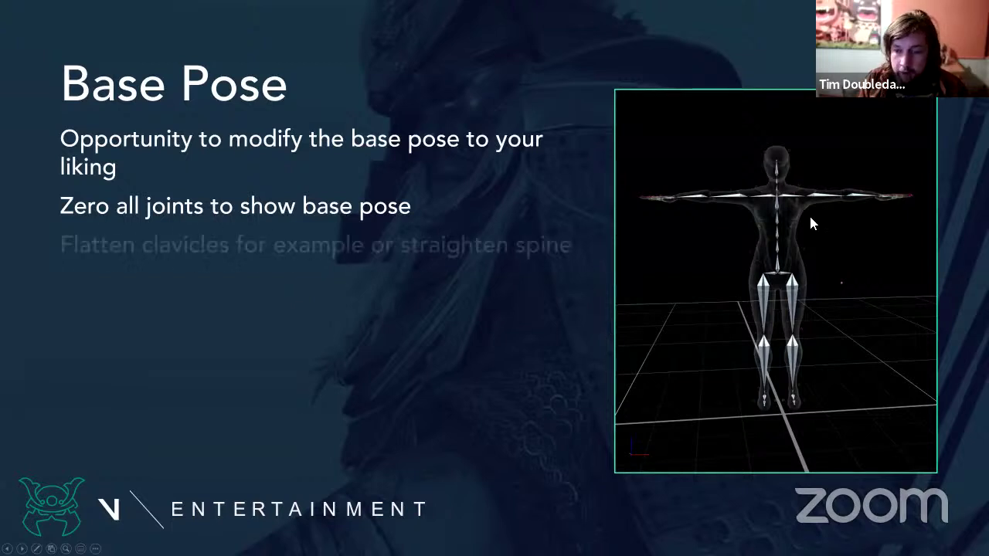
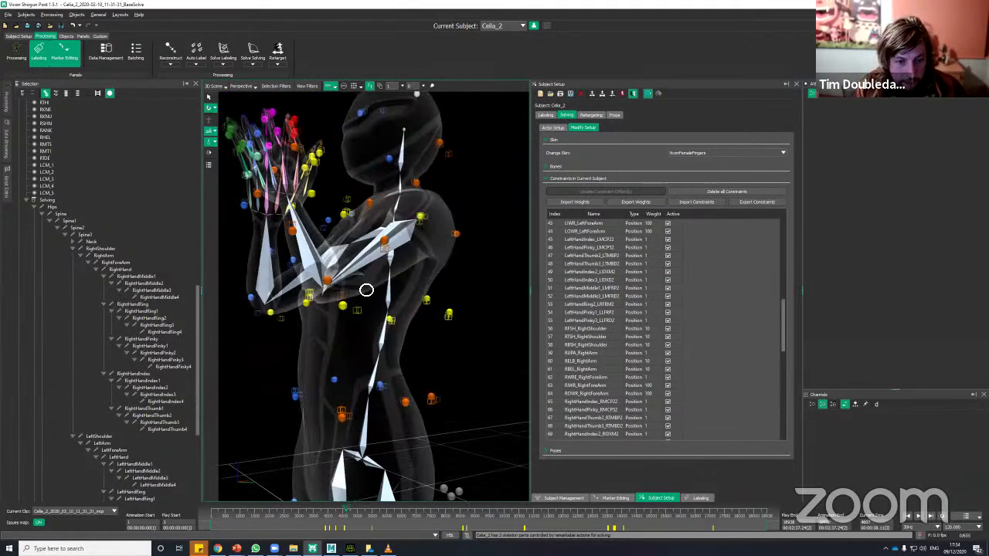
Examine the RT10 and LBEL markers around the torso and left elbow against their constraint positions in the raised-arm pose
scroll(374, 316, up, 1)
click(374, 316)
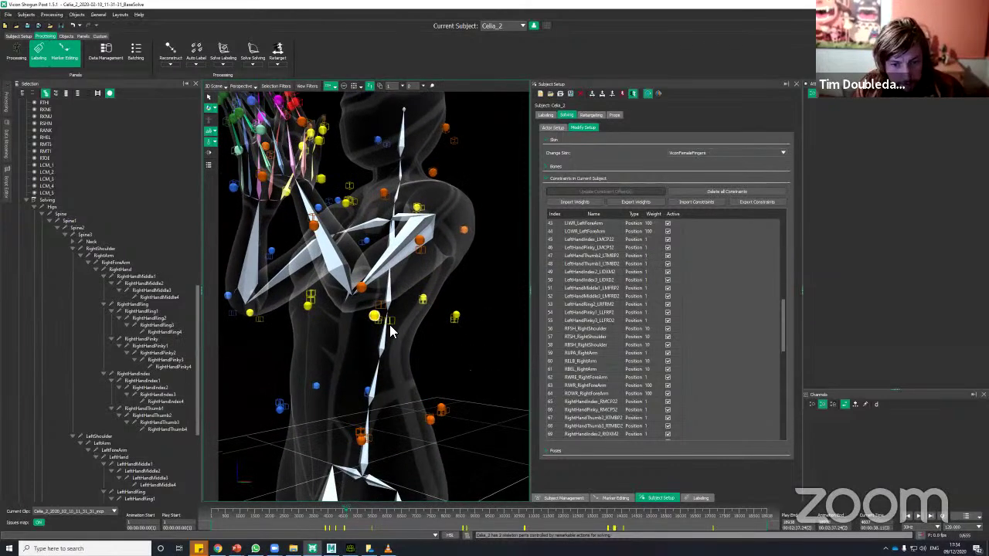
click(209, 98)
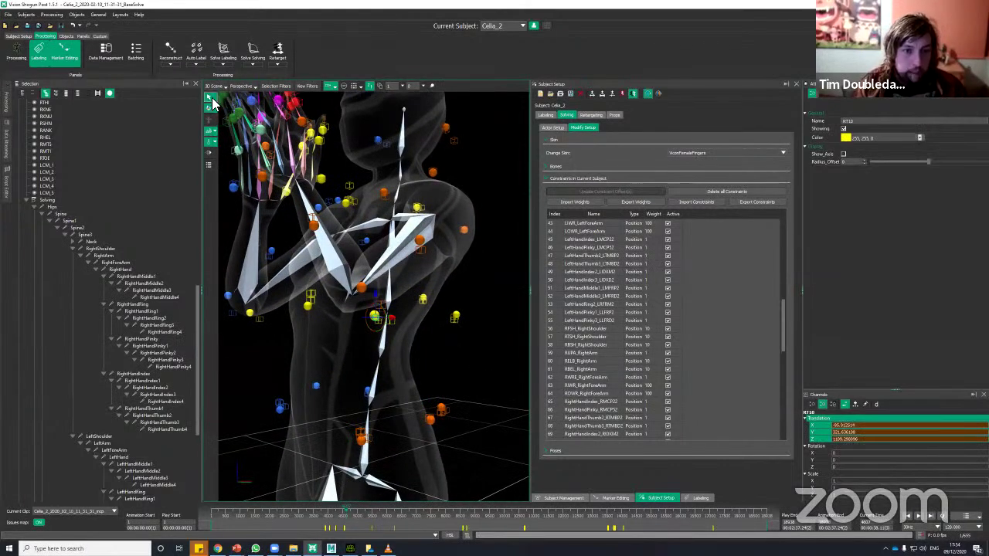
key(f)
scroll(436, 284, down, 3)
scroll(436, 283, down, 5)
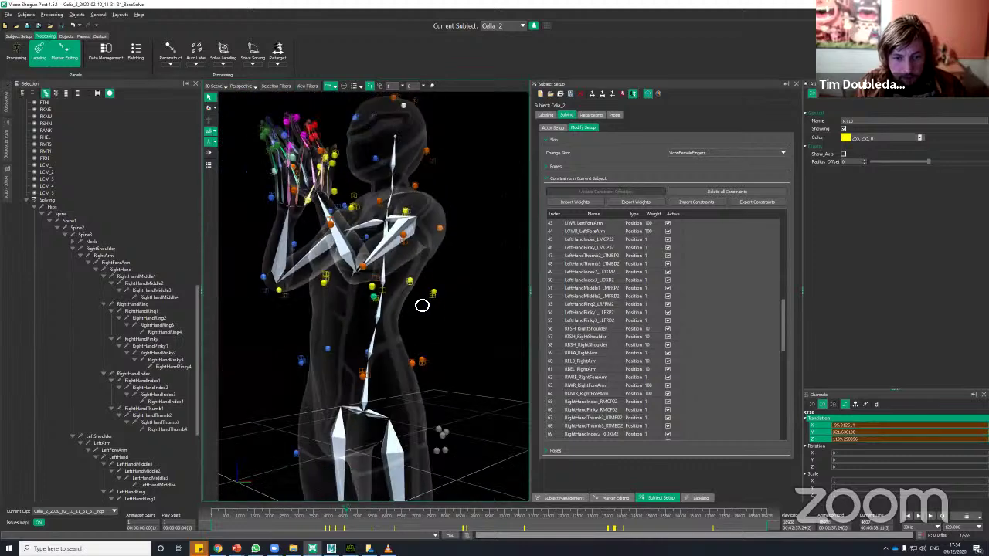
alt+drag(422, 305, 433, 353)
click(320, 344)
click(322, 347)
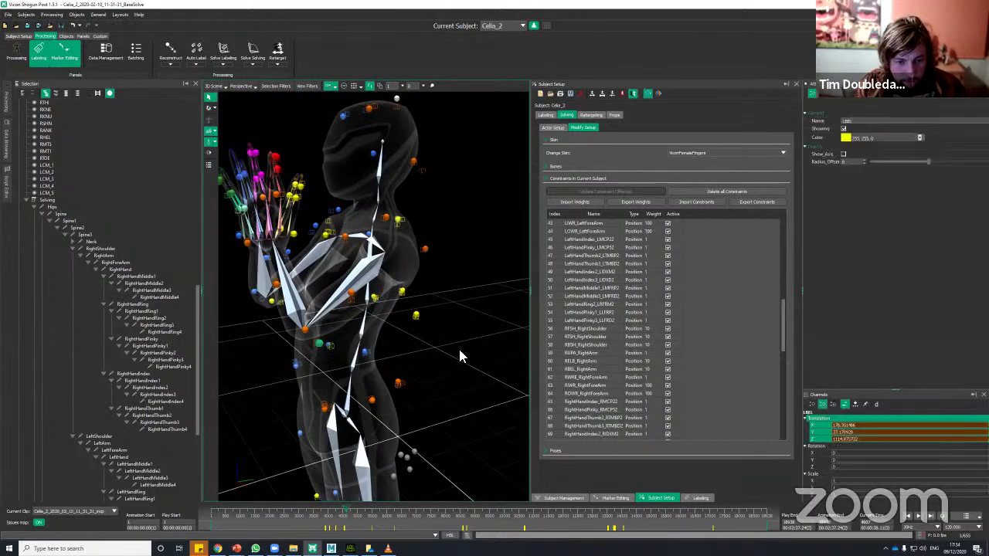
key(f)
scroll(415, 404, down, 3)
Select the LeftArm bone and activate a combined move-and-rotate manipulator on it
mouse_move(415, 404)
alt+mouse_down()
mouse_move(409, 371)
mouse_move(396, 390)
mouse_move(444, 311)
mouse_move(365, 236)
mouse_move(309, 212)
alt+mouse_up()
alt+drag(380, 236, 398, 260)
mouse_move(428, 193)
alt+mouse_down()
mouse_move(443, 284)
mouse_move(363, 204)
alt+mouse_up()
click(354, 201)
alt+drag(446, 231, 454, 223)
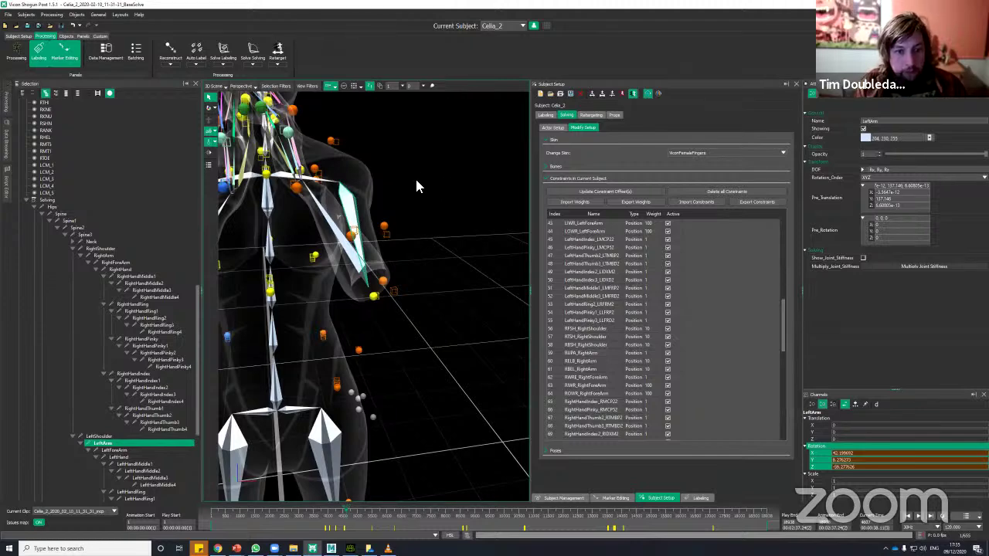
key(e)
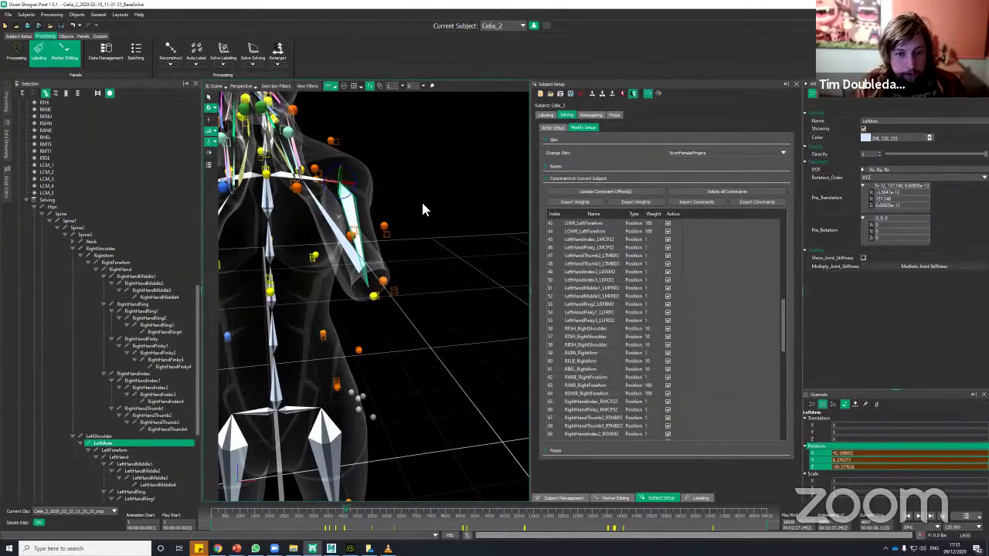
click(214, 108)
click(224, 129)
Enlarge the manipulator and, with live solving off, rotate the LeftArm bone slightly to about X 41.9 and Z -61.1
alt+drag(468, 223, 658, 192)
key(plus)
key(plus)
key(plus)
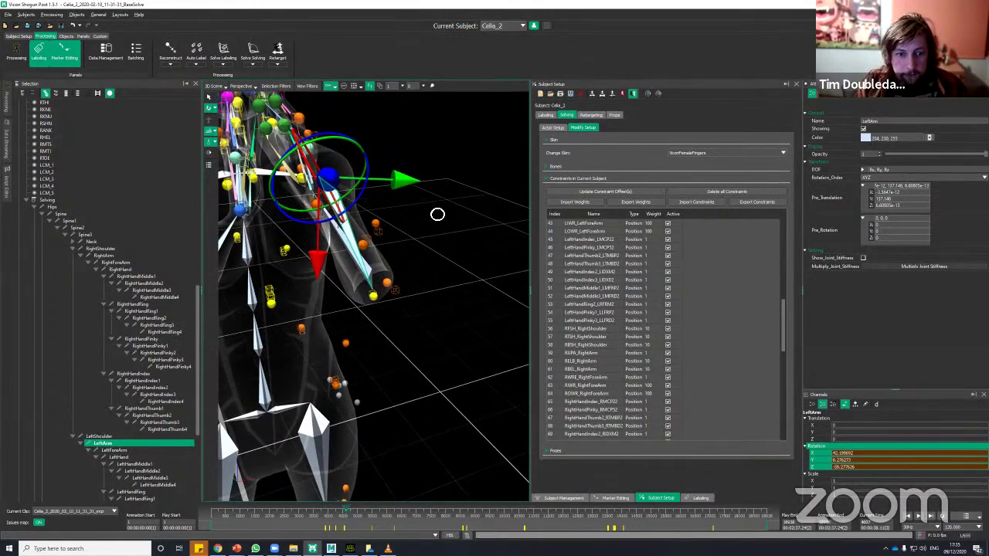
alt+drag(437, 214, 383, 208)
alt+drag(442, 251, 453, 273)
Update the solving constraint offsets for the LeftArm bone and turn live solving back on
right_click(454, 273)
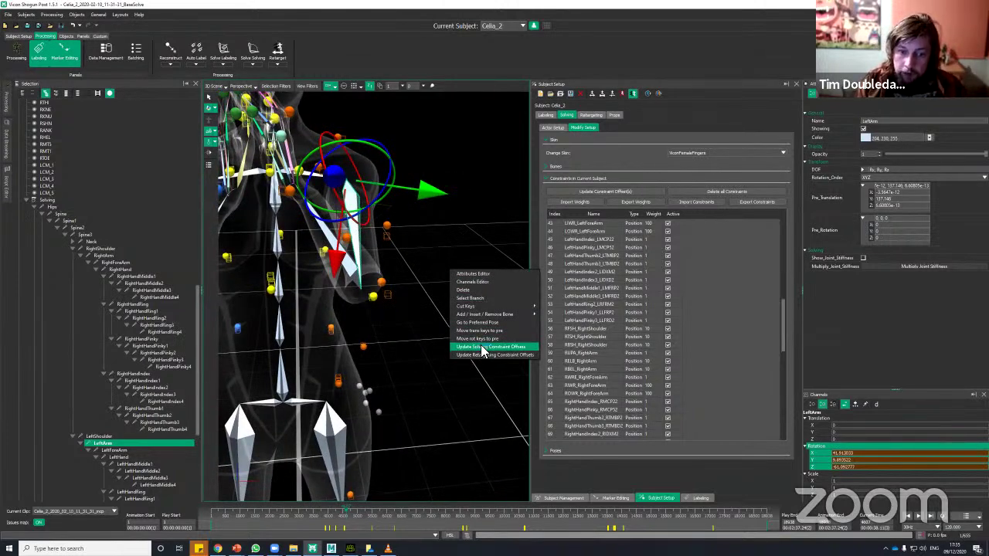
click(483, 348)
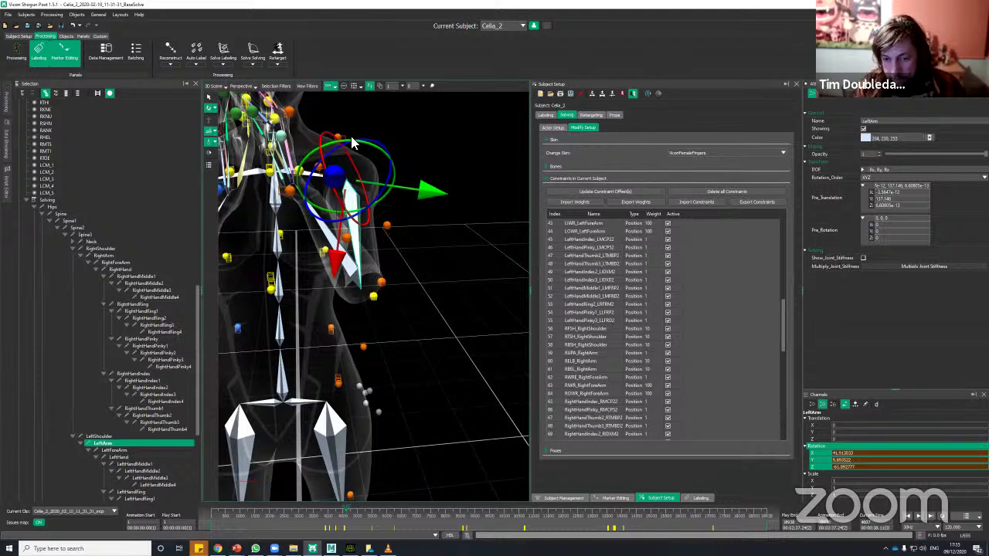
click(648, 94)
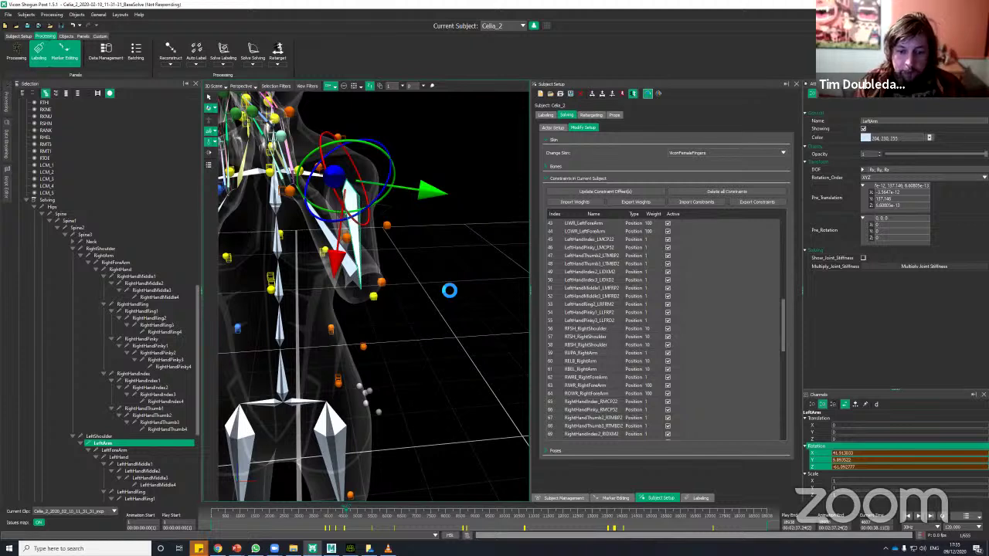
click(446, 291)
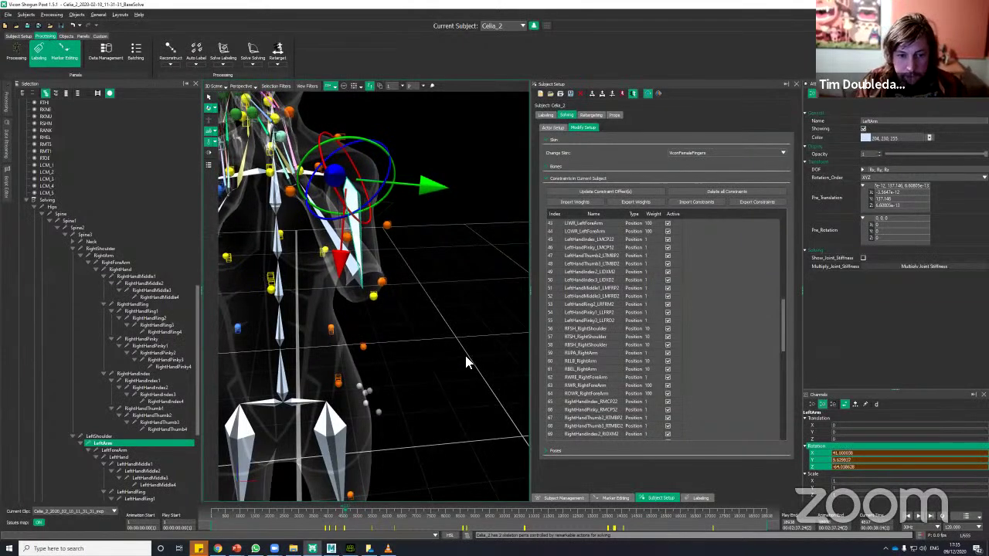
Step on through the raised-arm pose and compare both upper arms and elbows with their markers from the front and side
alt+right_drag(456, 309, 450, 350)
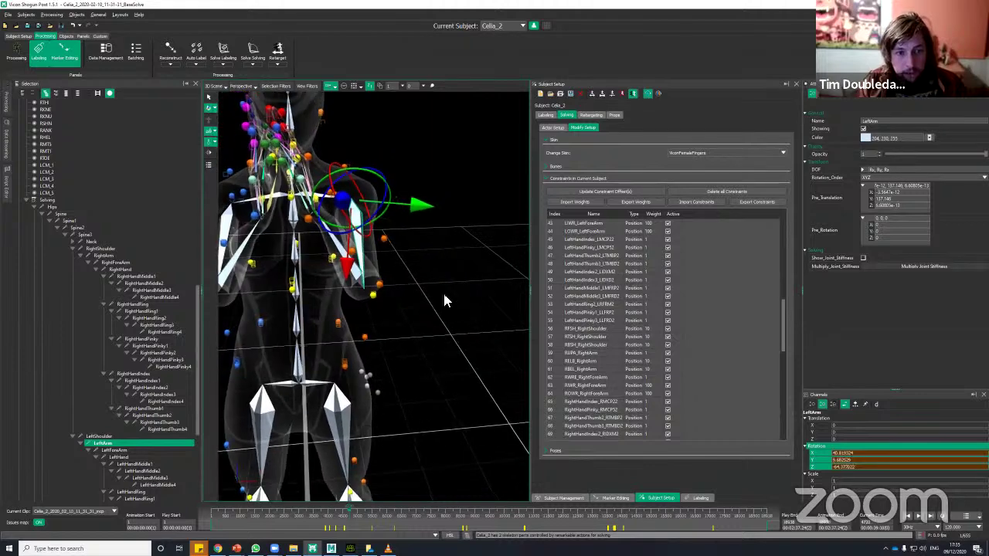
alt+right_drag(443, 293, 446, 315)
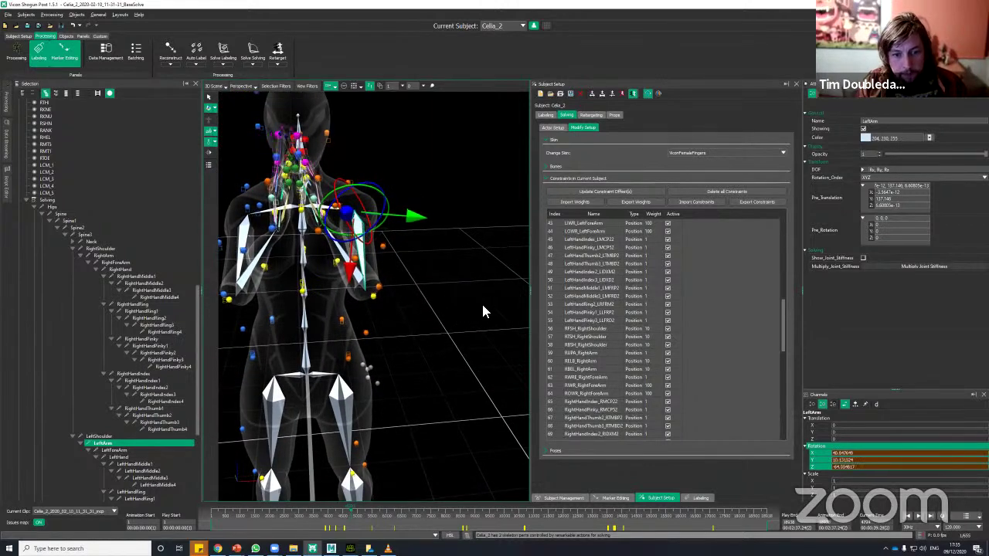
alt+right_drag(446, 314, 411, 302)
alt+drag(411, 303, 438, 377)
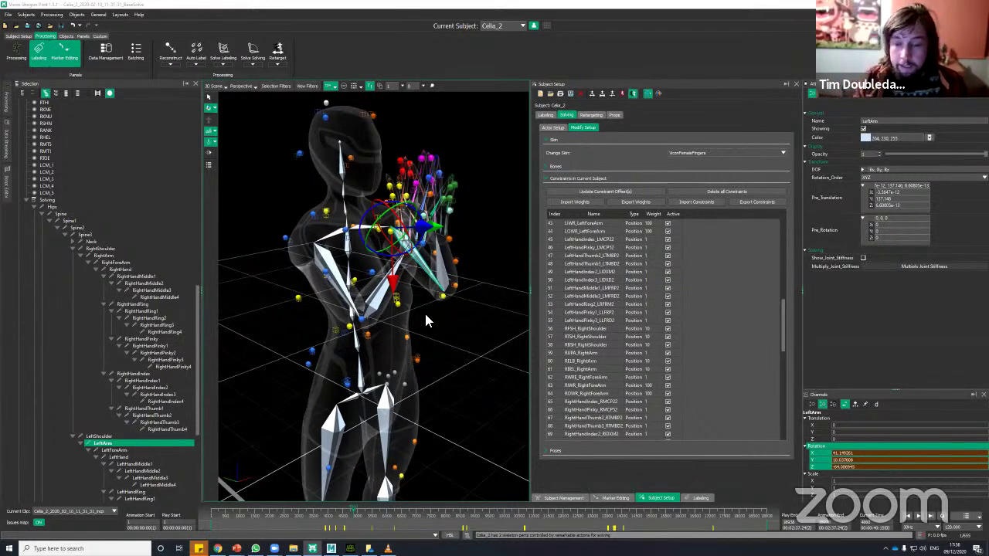
alt+drag(514, 284, 464, 313)
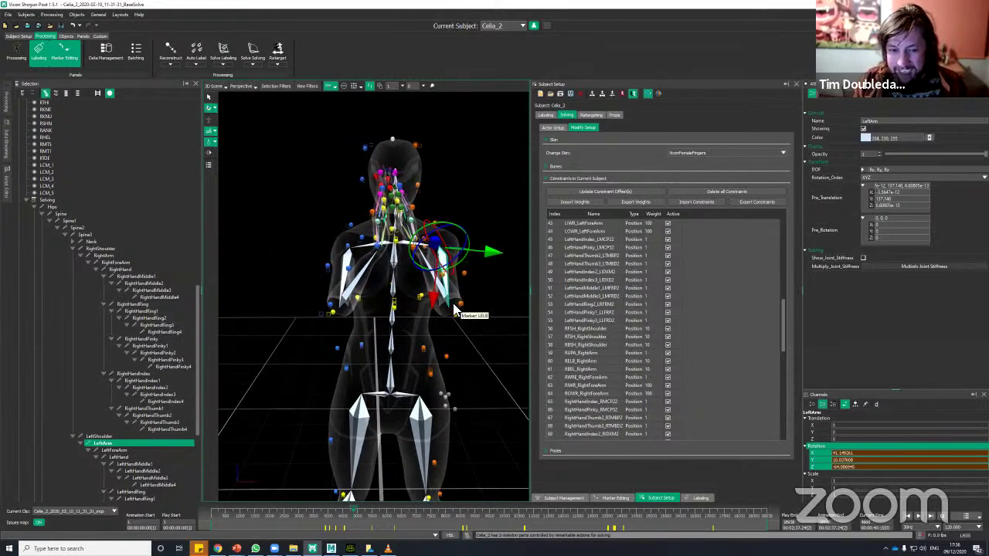
alt+right_drag(477, 358, 478, 352)
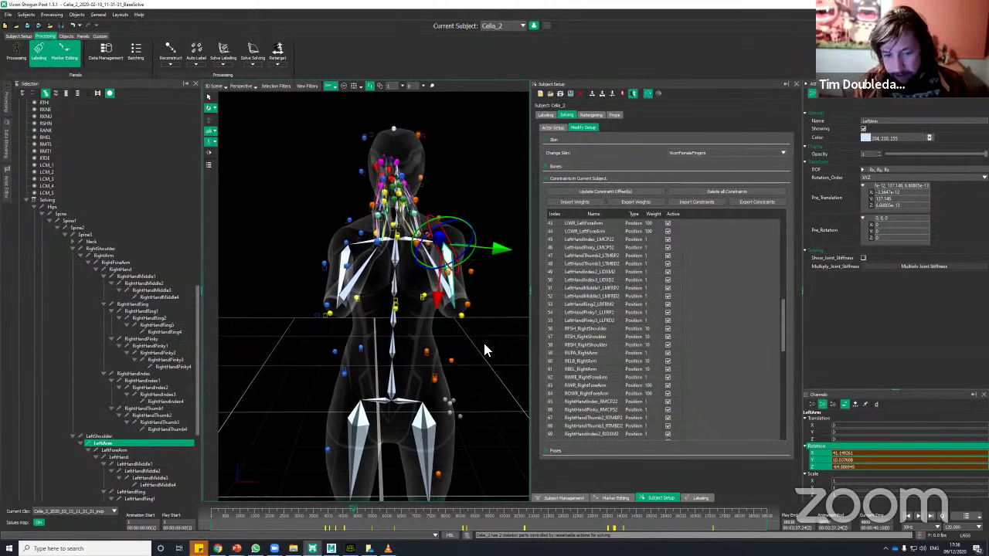
mouse_move(484, 345)
alt+mouse_down()
mouse_move(419, 343)
mouse_move(496, 342)
mouse_move(485, 337)
alt+mouse_up()
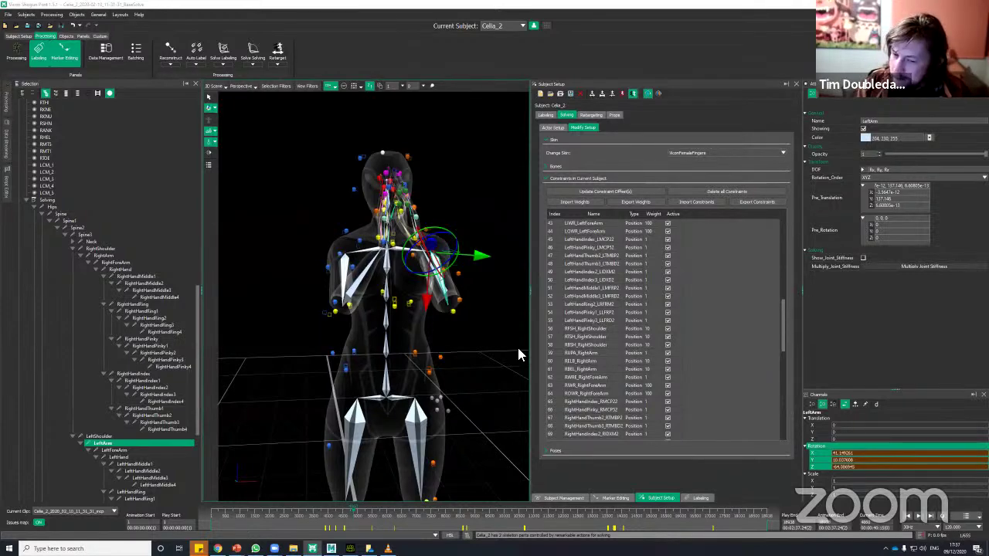
Examine the torso and spine closely against the markers and select the Spine1 bone
alt+drag(492, 355, 468, 343)
alt+right_drag(467, 343, 510, 349)
alt+drag(510, 349, 873, 245)
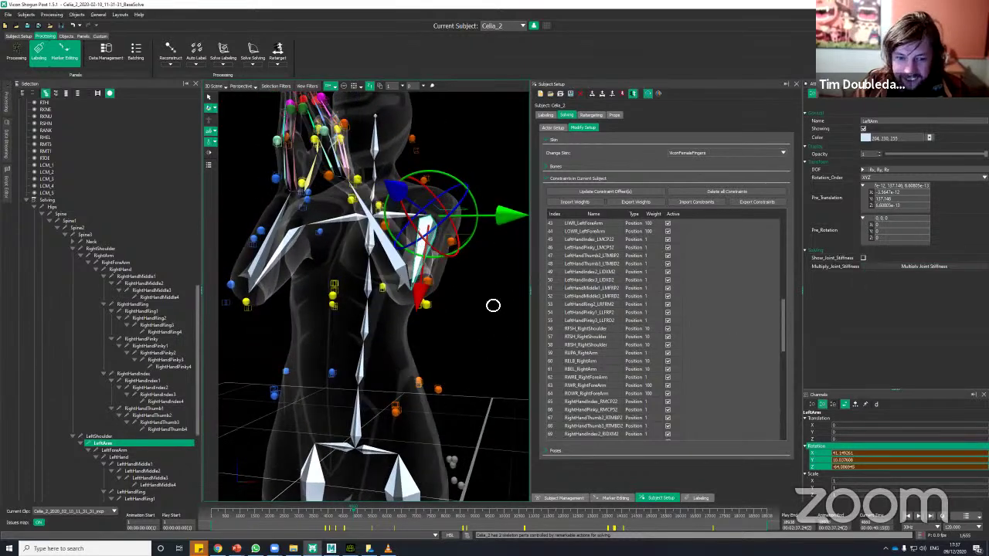
alt+drag(493, 306, 361, 326)
click(360, 327)
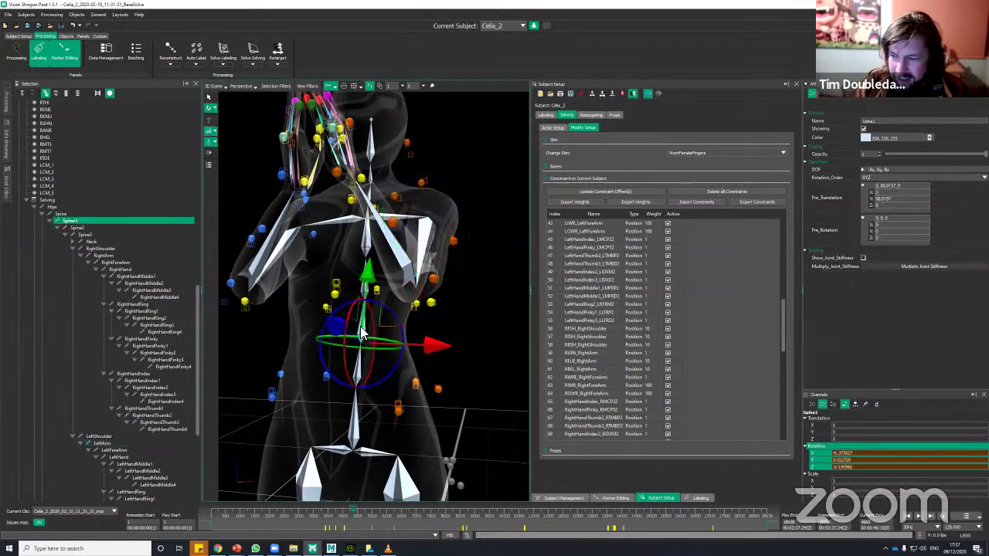
Select the LeftArm and LeftForeArm bones in turn and compare the left elbow and forearm with their markers from several angles
click(427, 259)
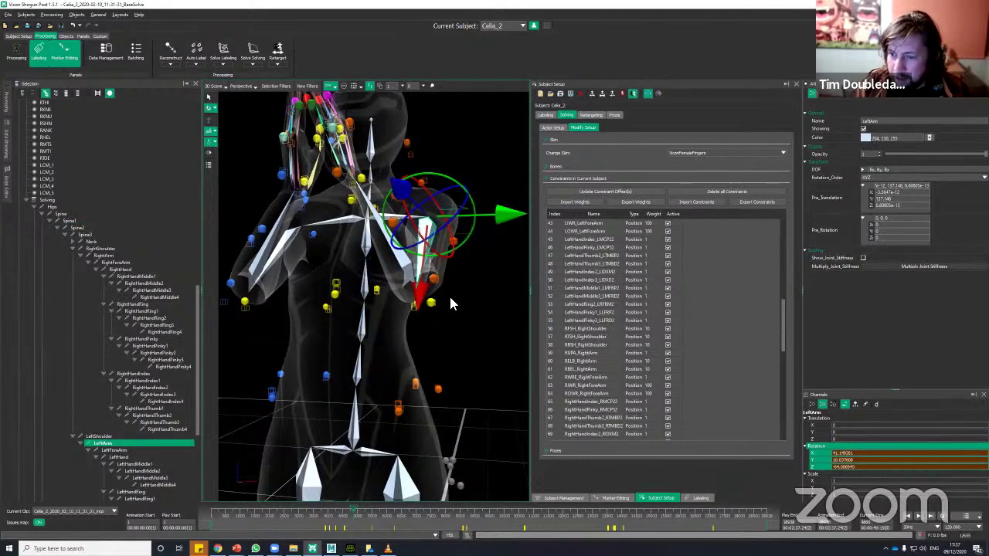
middle_drag(454, 298, 415, 274)
click(417, 295)
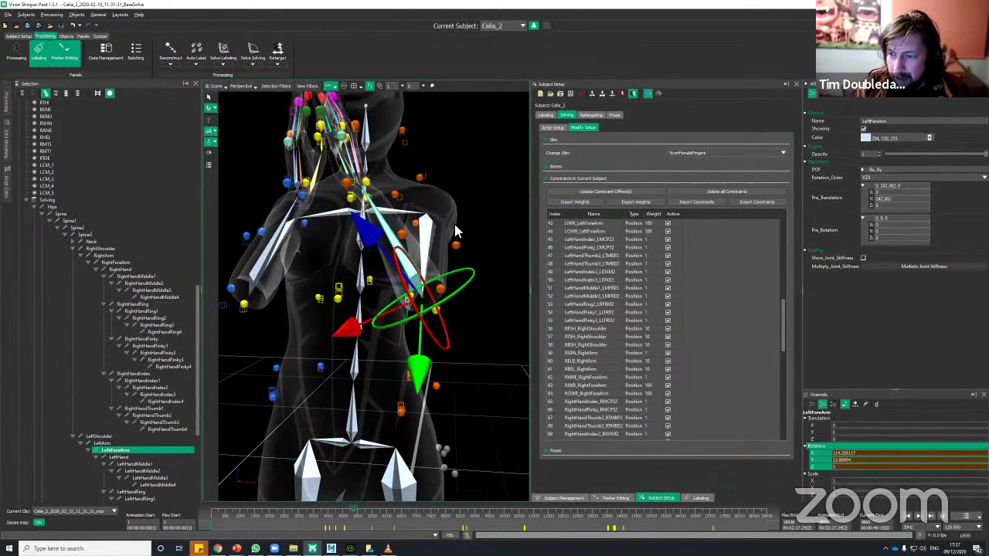
middle_drag(474, 325, 452, 315)
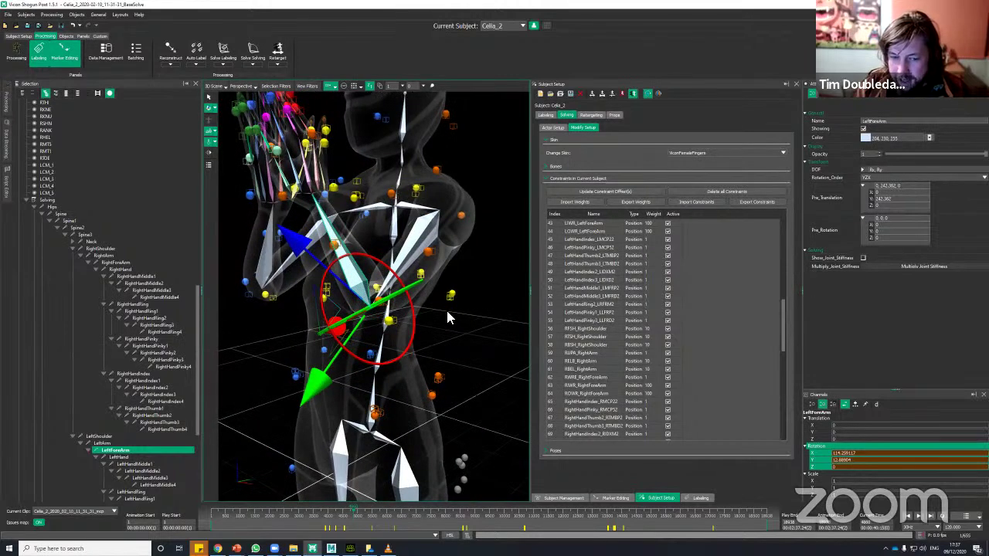
middle_drag(448, 327, 368, 278)
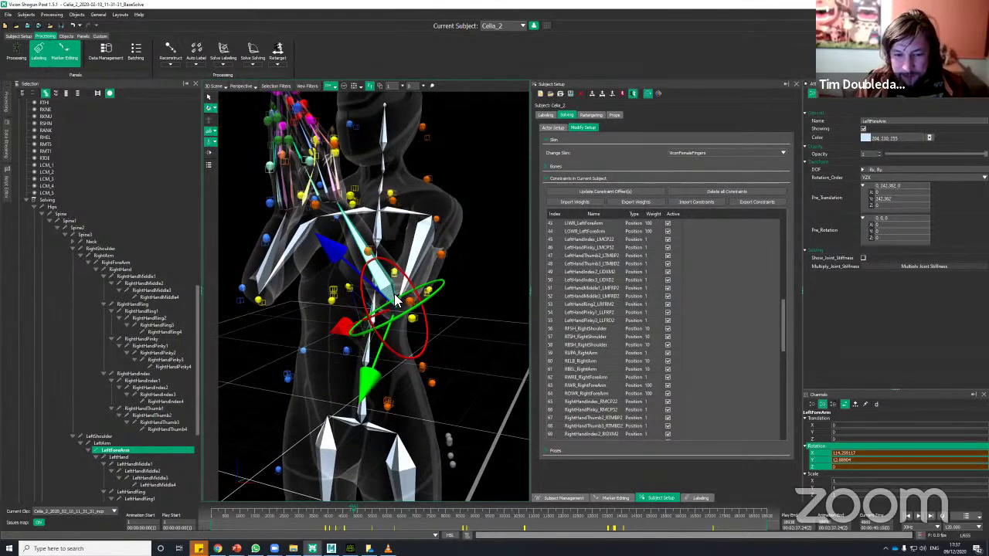
middle_drag(466, 285, 429, 318)
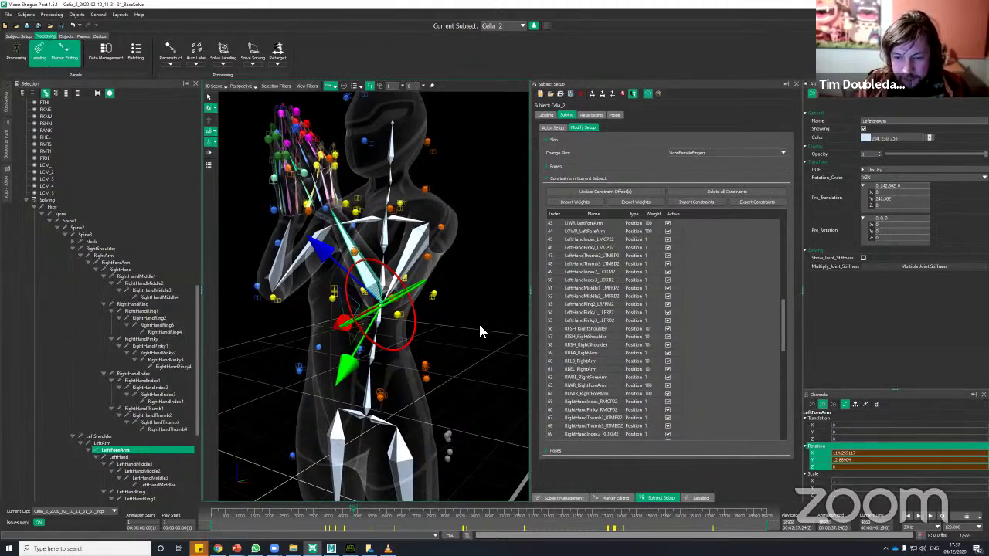
middle_drag(473, 323, 433, 330)
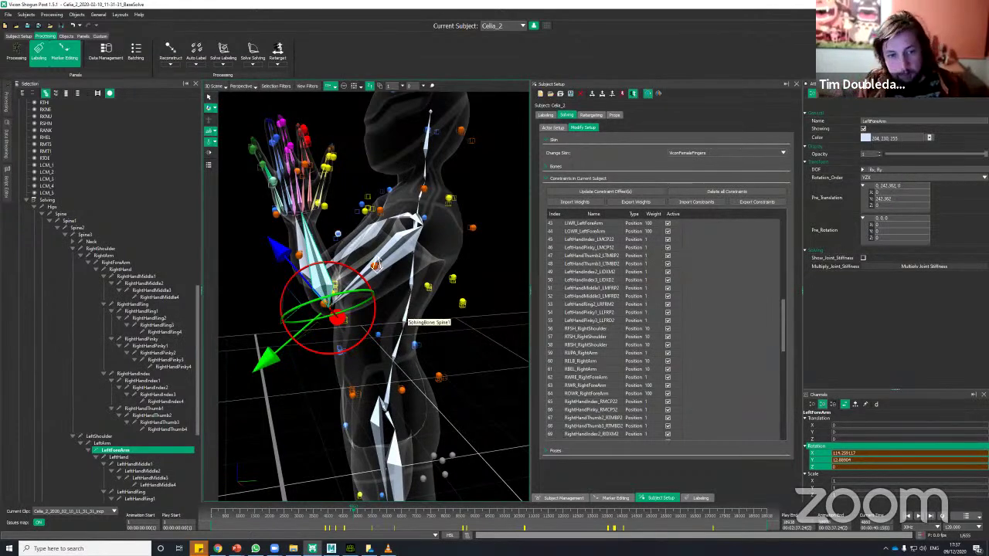
Examine the shoulders, spine and both arms against their markers from the side and front in the hands-together pose
alt+right_drag(374, 264, 311, 243)
alt+drag(313, 245, 482, 343)
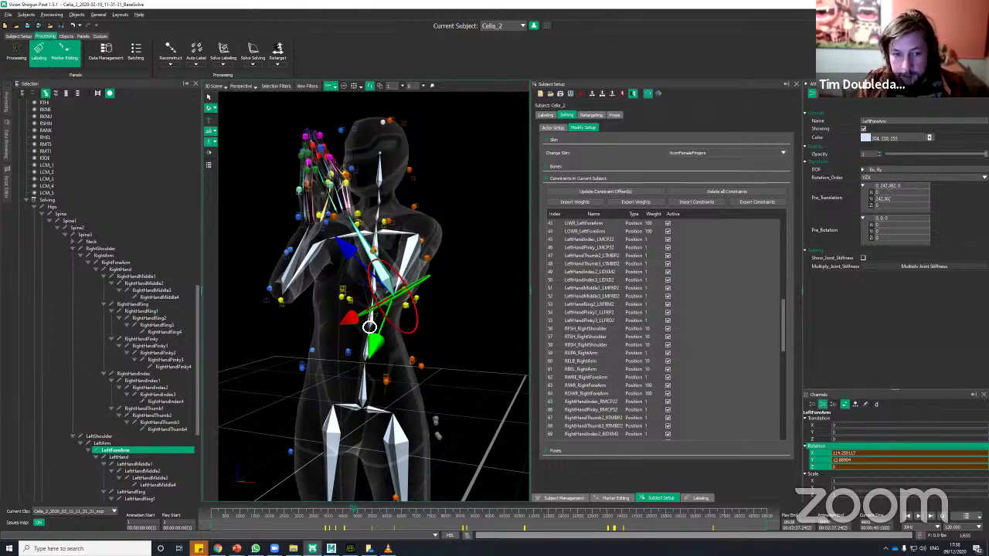
alt+drag(369, 328, 395, 293)
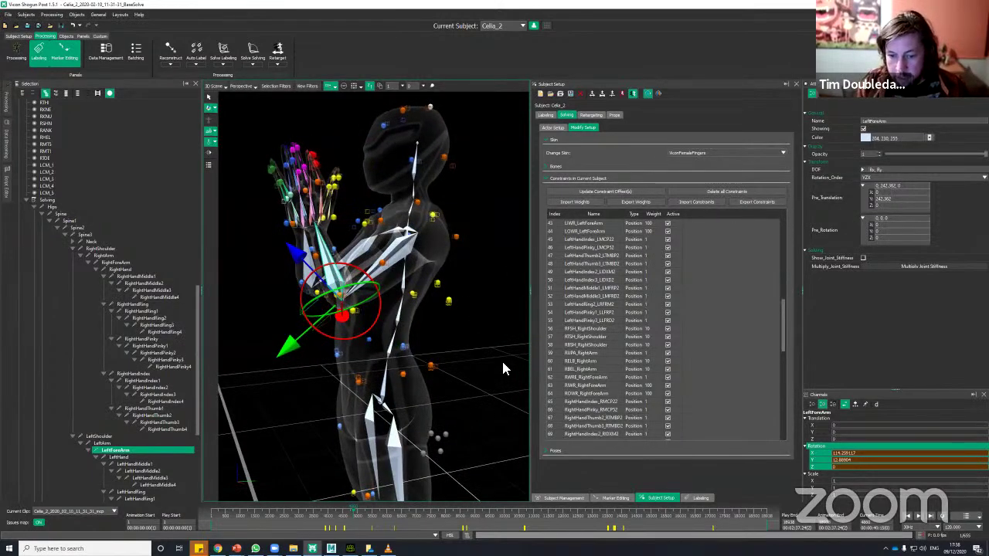
alt+drag(512, 352, 508, 373)
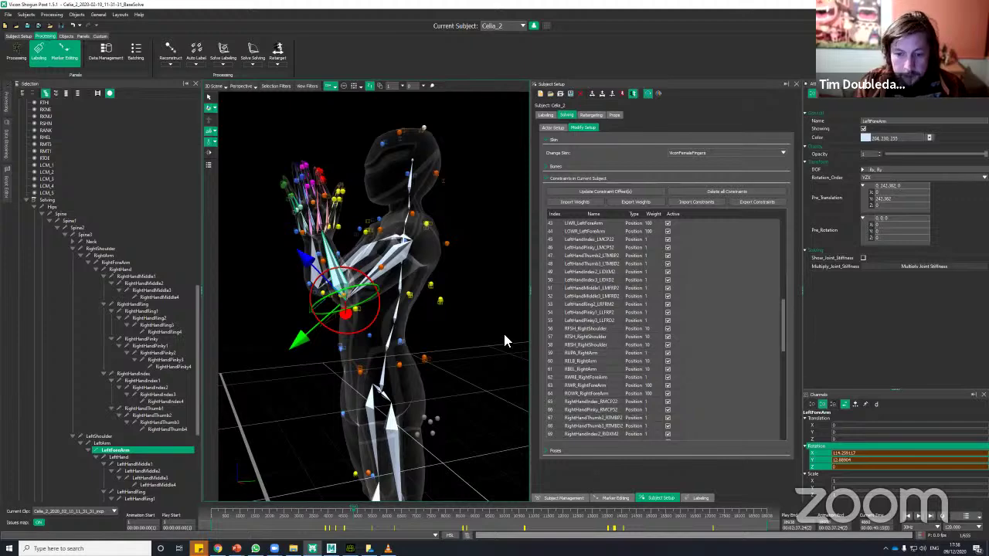
alt+drag(423, 336, 472, 391)
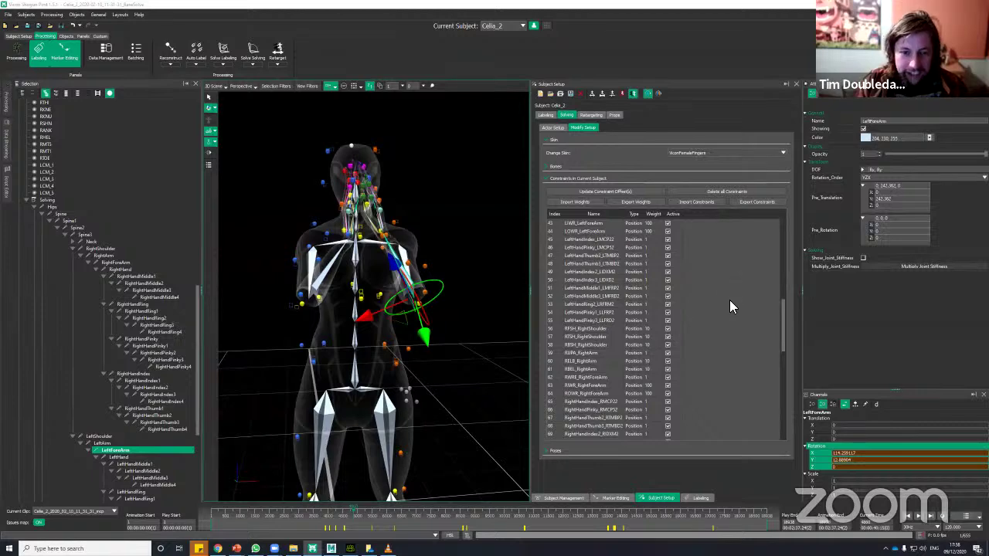
alt+drag(483, 387, 474, 337)
alt+right_drag(454, 381, 347, 300)
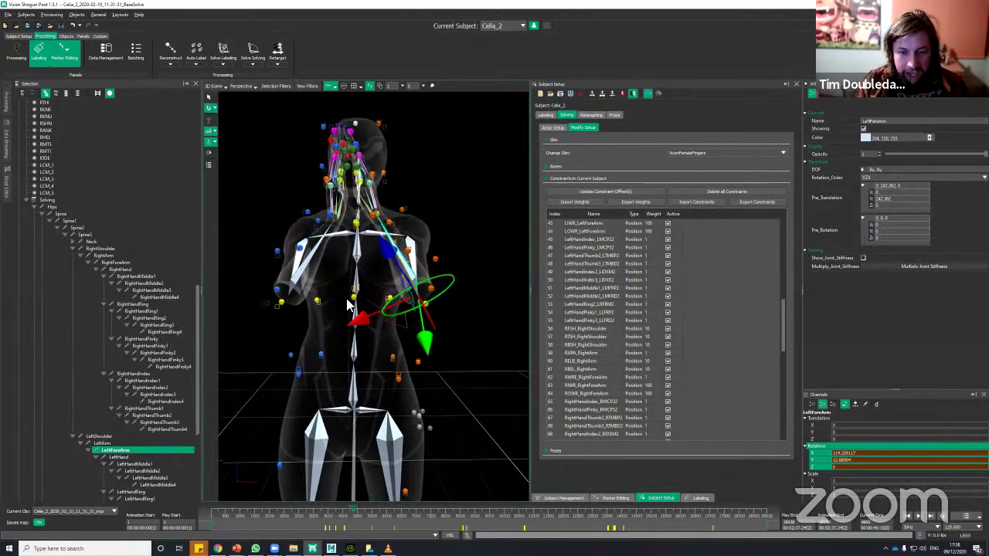
alt+drag(281, 300, 293, 308)
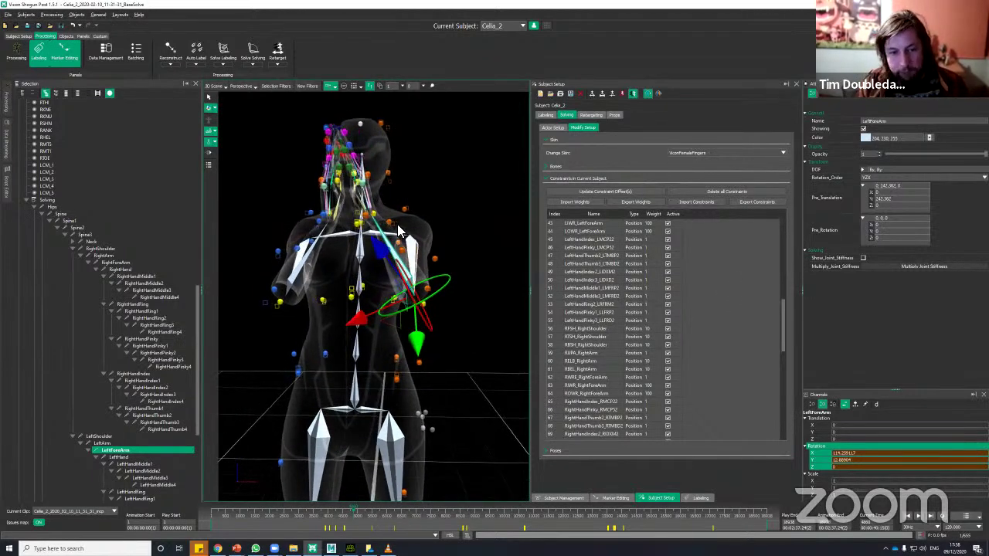
scroll(492, 355, down, 3)
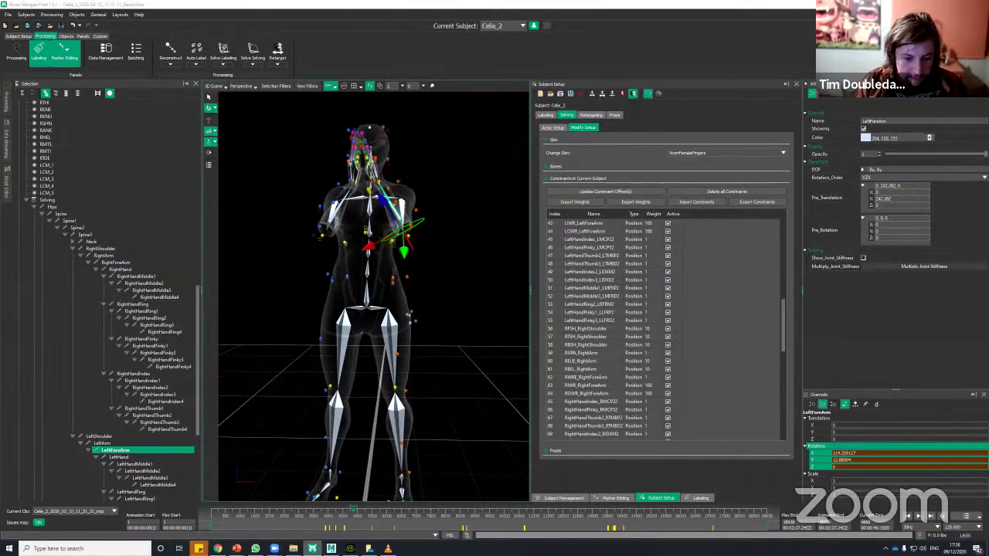
key(alt+Tab)
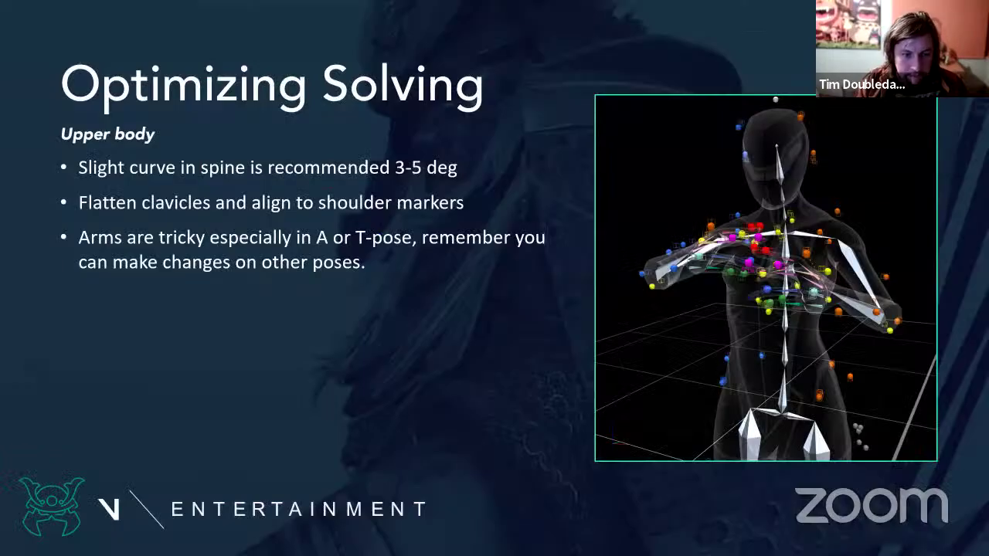
click(371, 390)
click(371, 390)
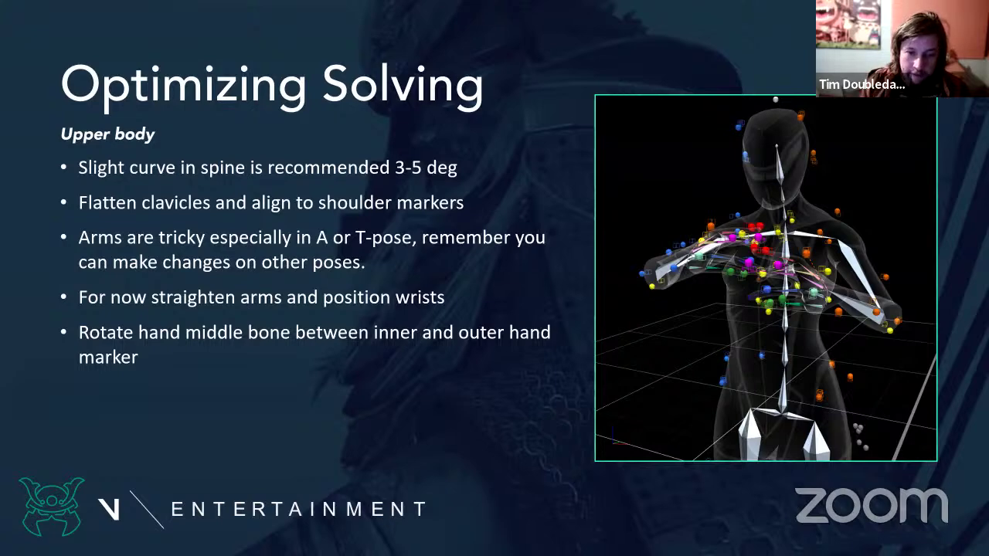
key(Right)
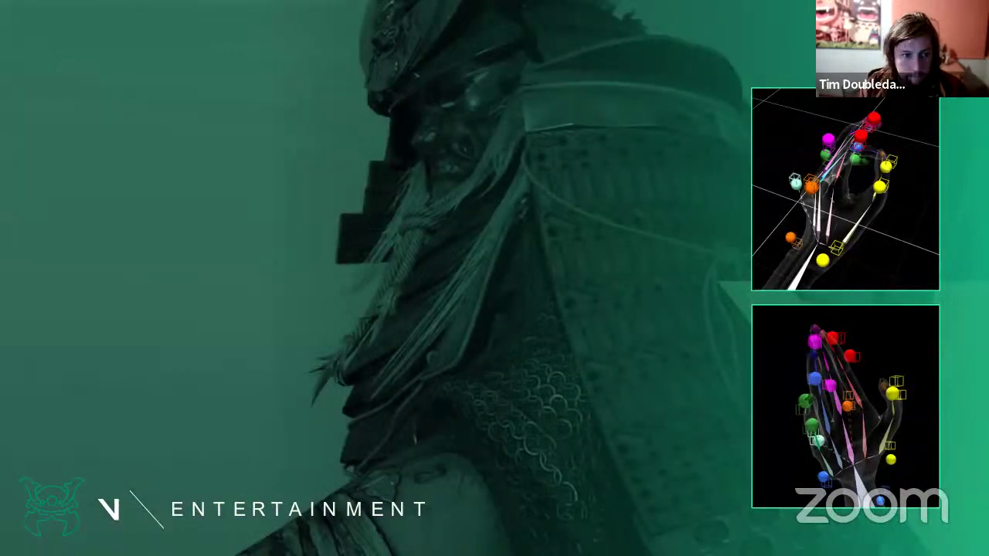
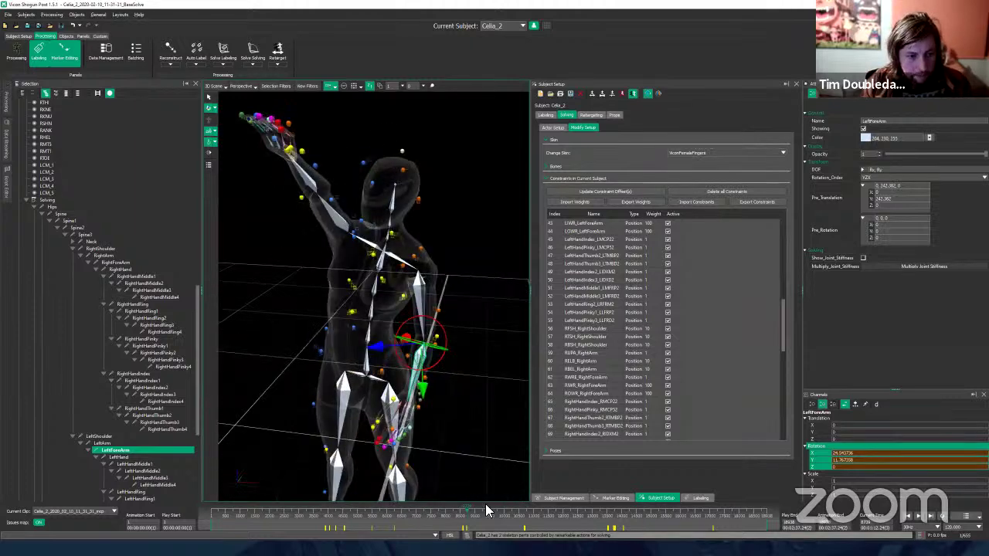
Go to about frame 11000 and examine the head and neck against their markers and the head constraint weights
drag(486, 510, 531, 512)
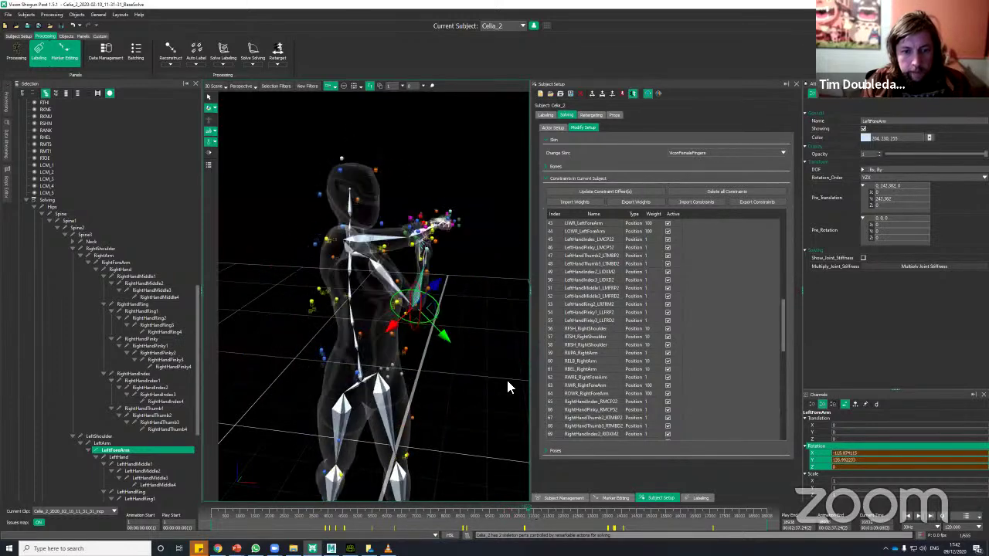
alt+drag(464, 352, 410, 249)
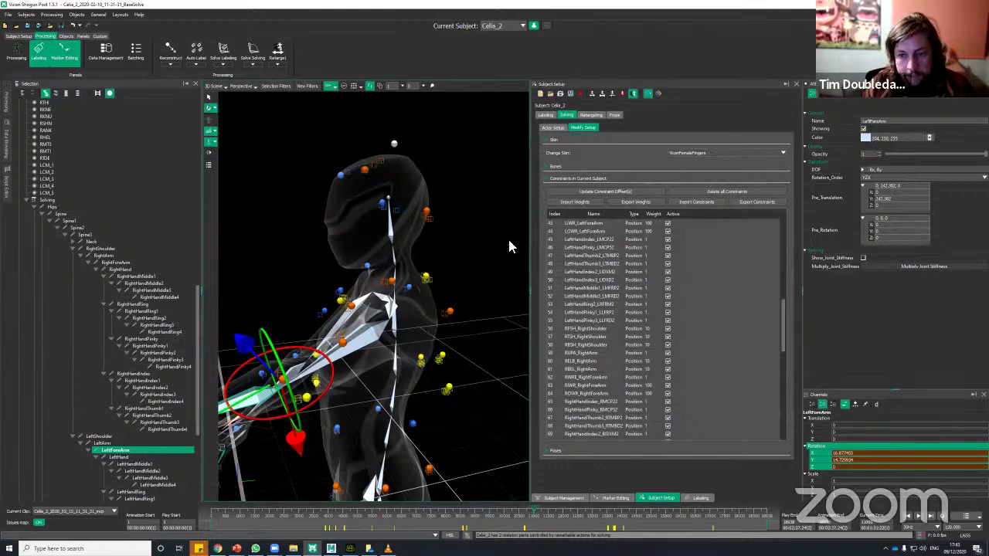
scroll(656, 324, up, 14)
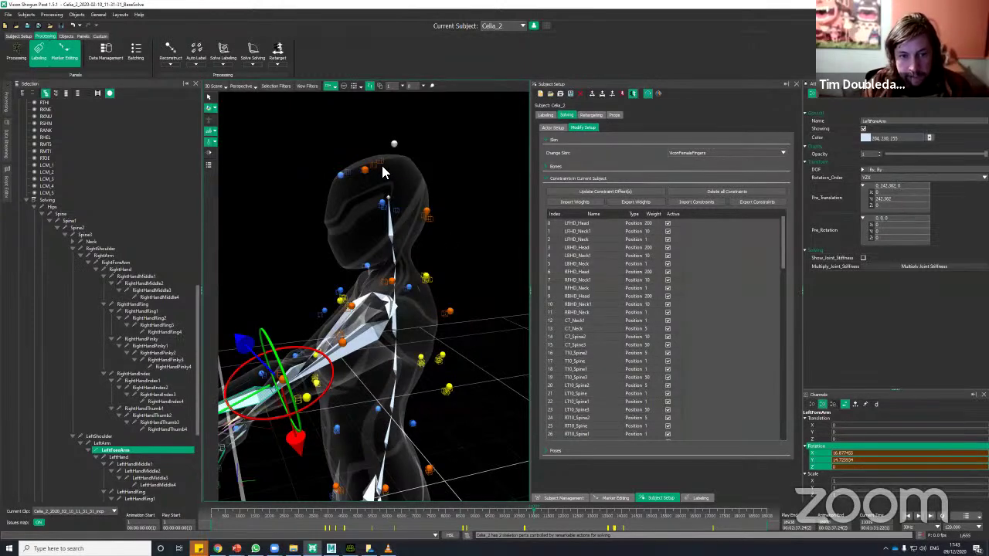
alt+drag(438, 265, 447, 242)
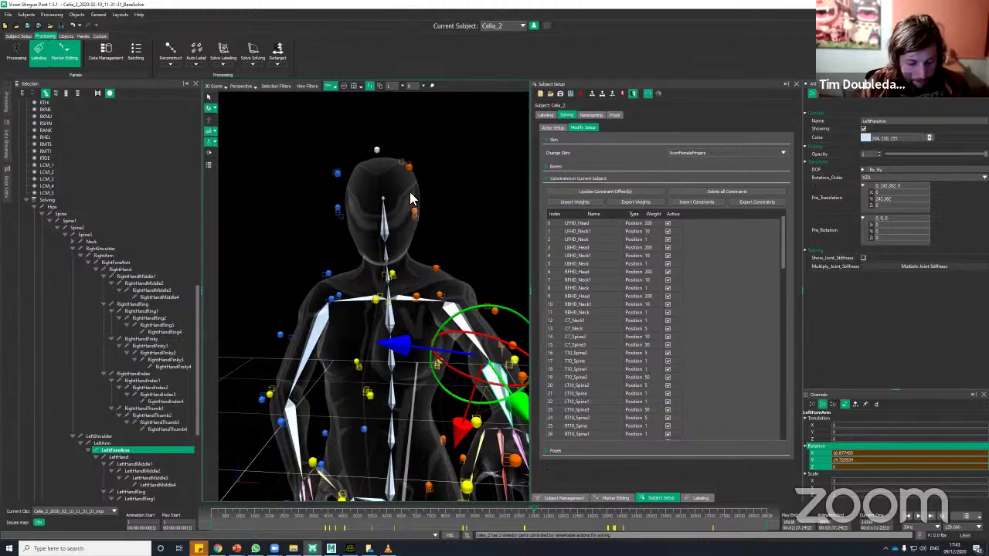
scroll(411, 215, down, 2)
alt+drag(412, 220, 459, 374)
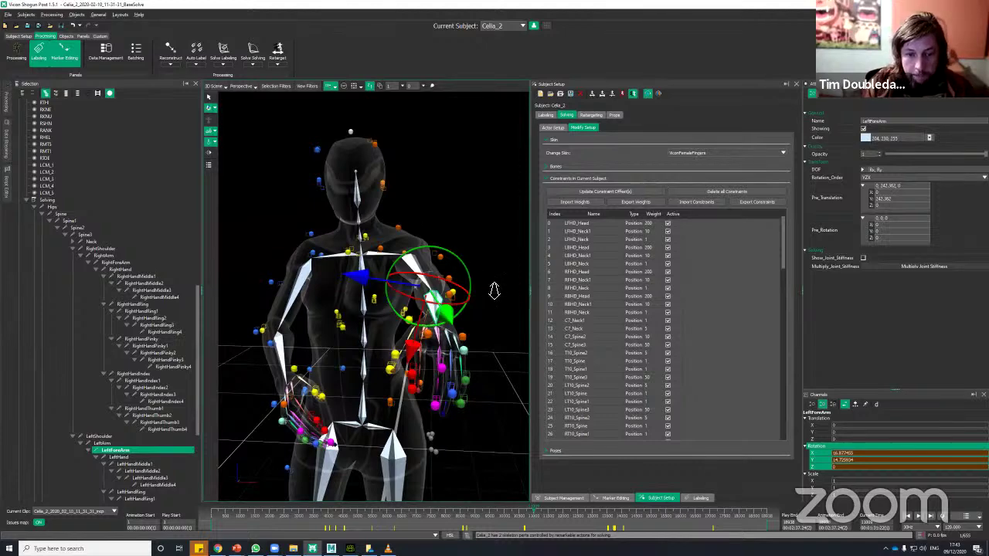
middle_drag(493, 291, 471, 336)
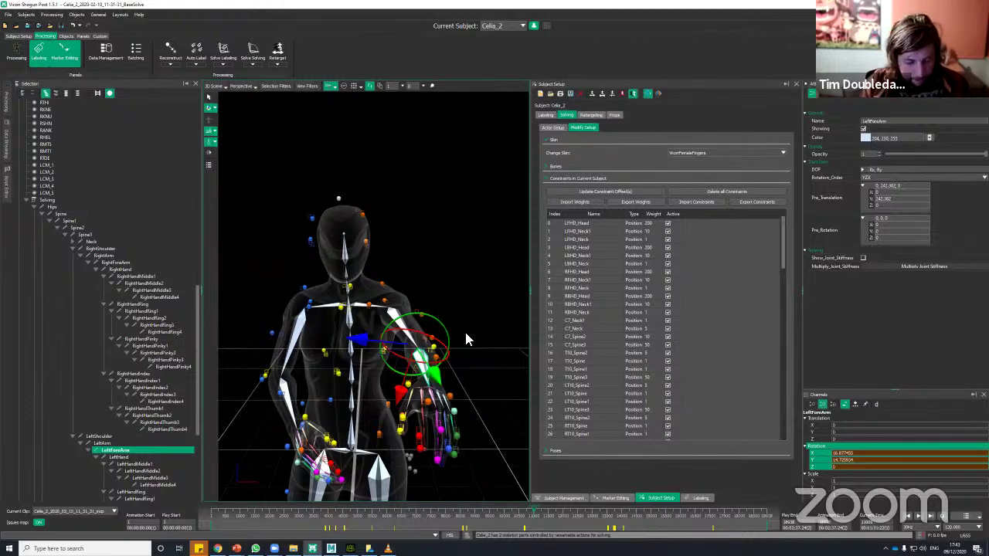
click(293, 548)
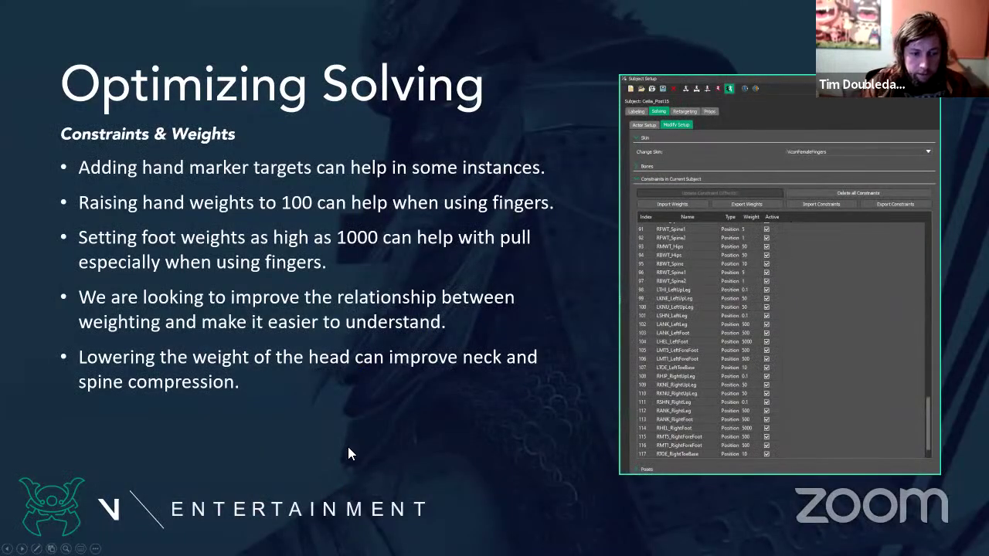
click(348, 441)
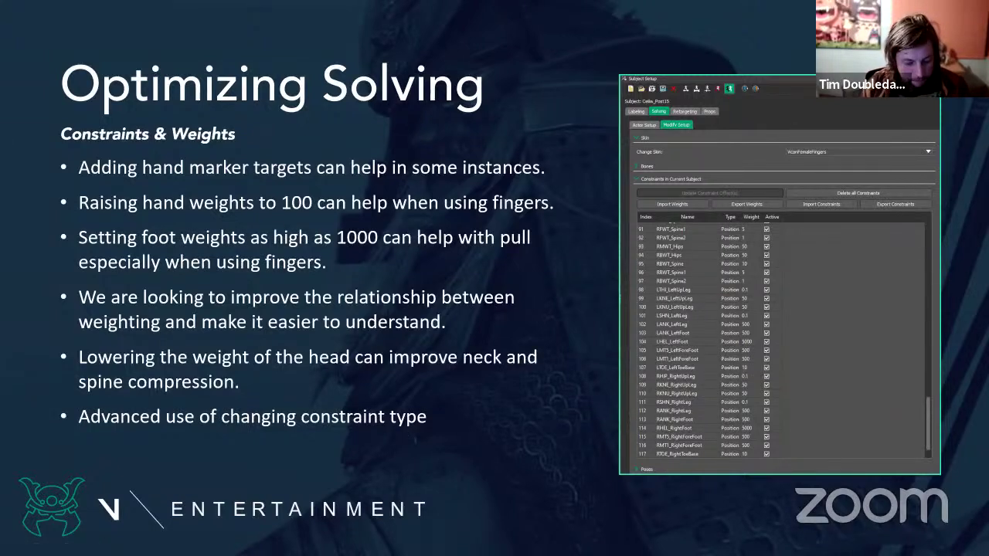
key(alt+Tab)
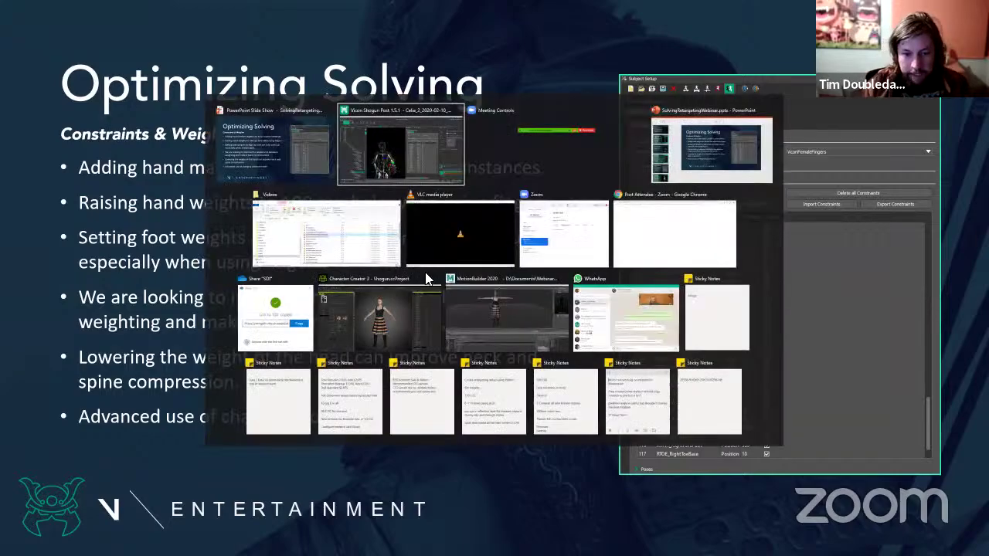
Make solving constraints selectable in the 3D view and select the LFHD_Head constraint
click(276, 86)
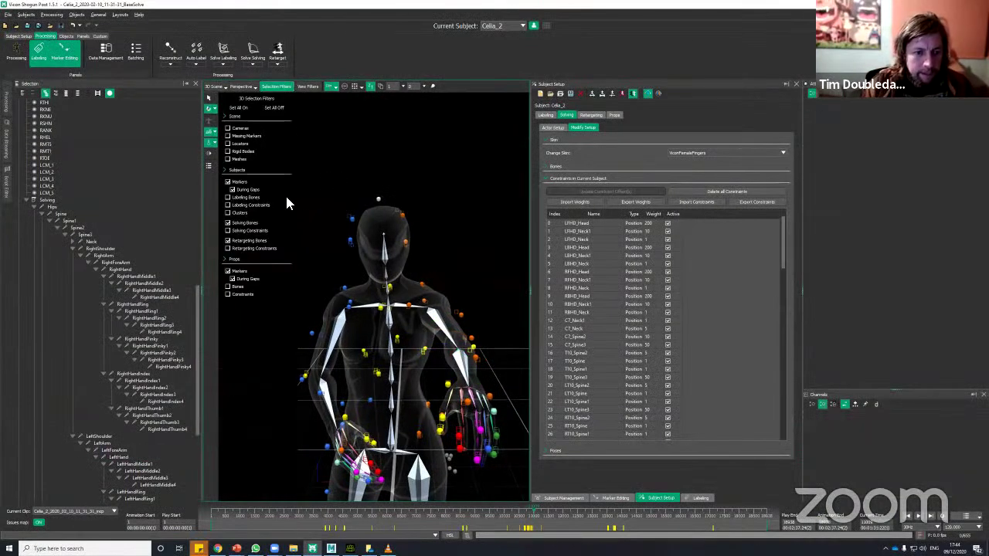
click(251, 232)
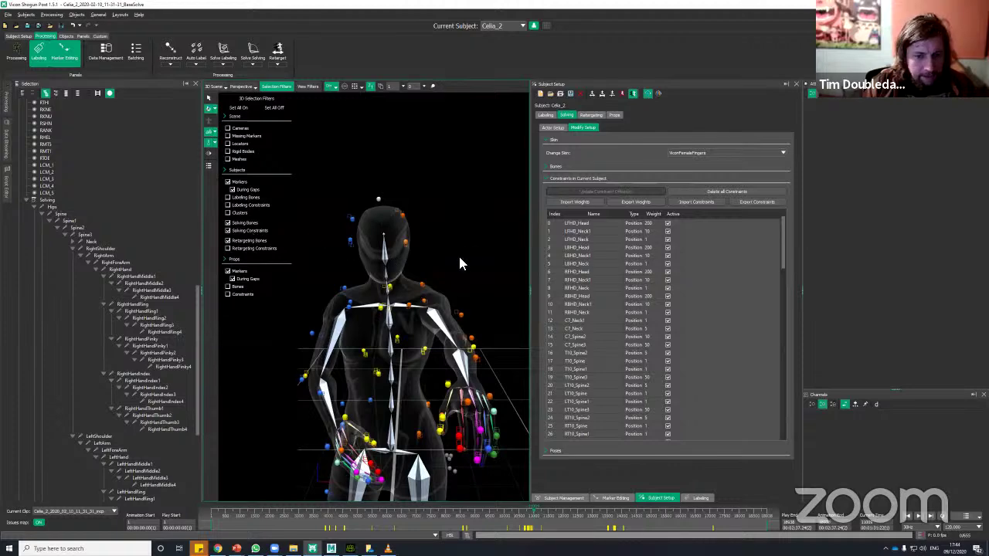
alt+right_drag(459, 256, 413, 211)
mouse_move(452, 227)
alt+mouse_down()
mouse_move(380, 232)
mouse_move(348, 221)
mouse_move(338, 165)
mouse_move(348, 185)
mouse_move(389, 188)
mouse_move(355, 172)
alt+mouse_up()
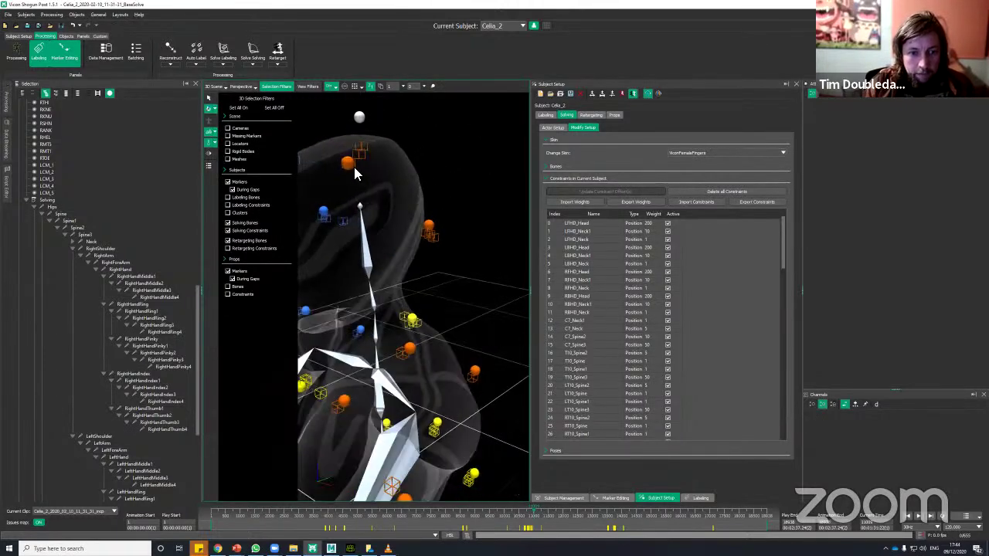
click(348, 163)
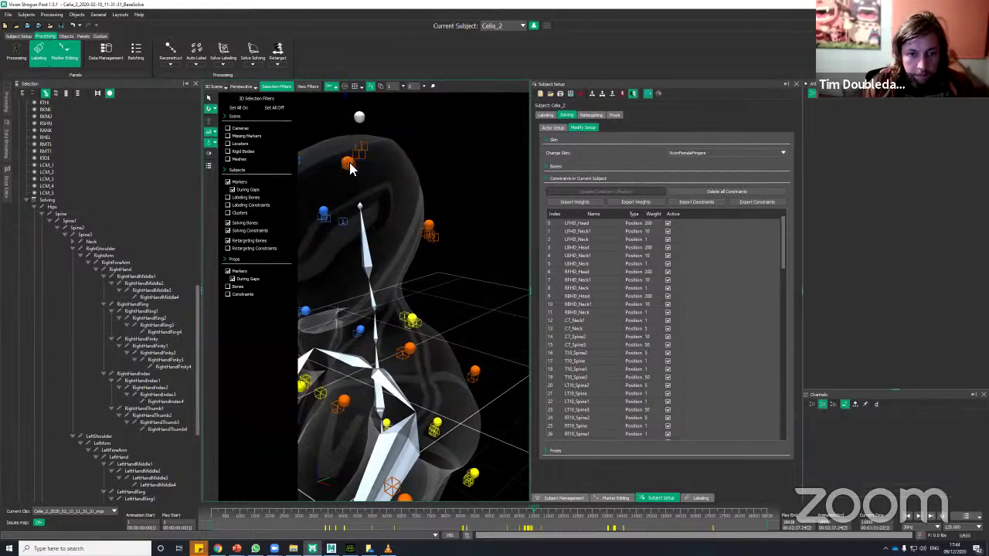
click(486, 214)
click(583, 222)
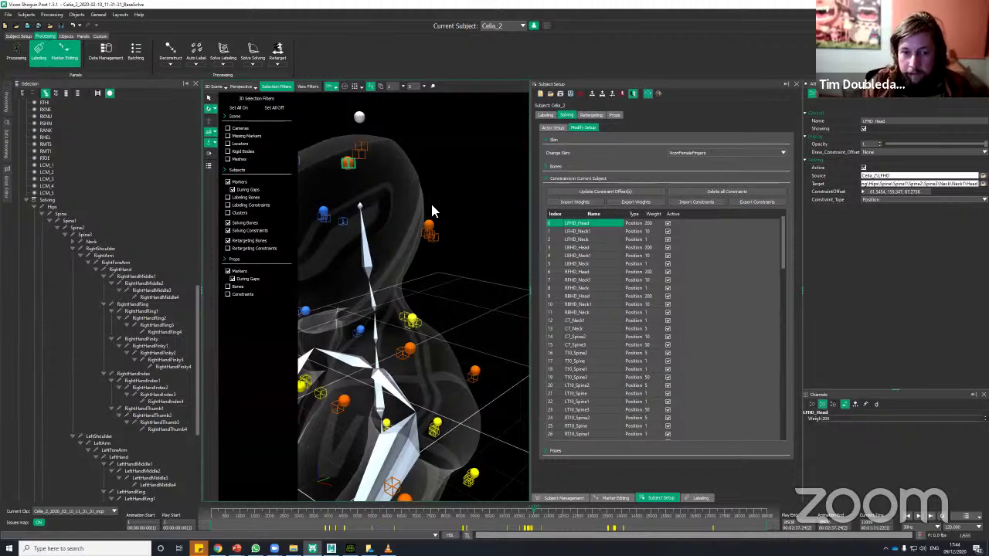
Review the constraint type options available for LFHD_Head without changing the type, and clear the selection
drag(459, 173, 393, 181)
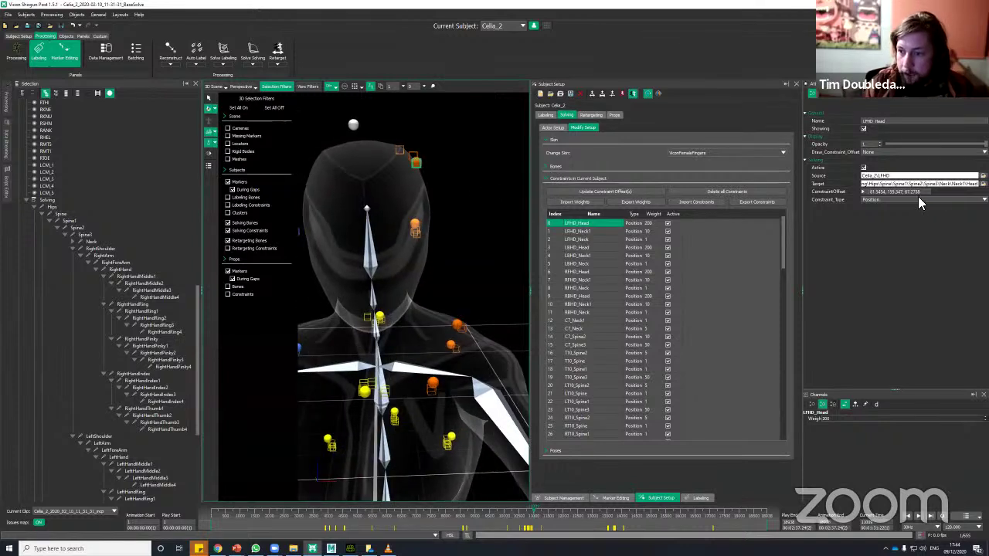
click(918, 199)
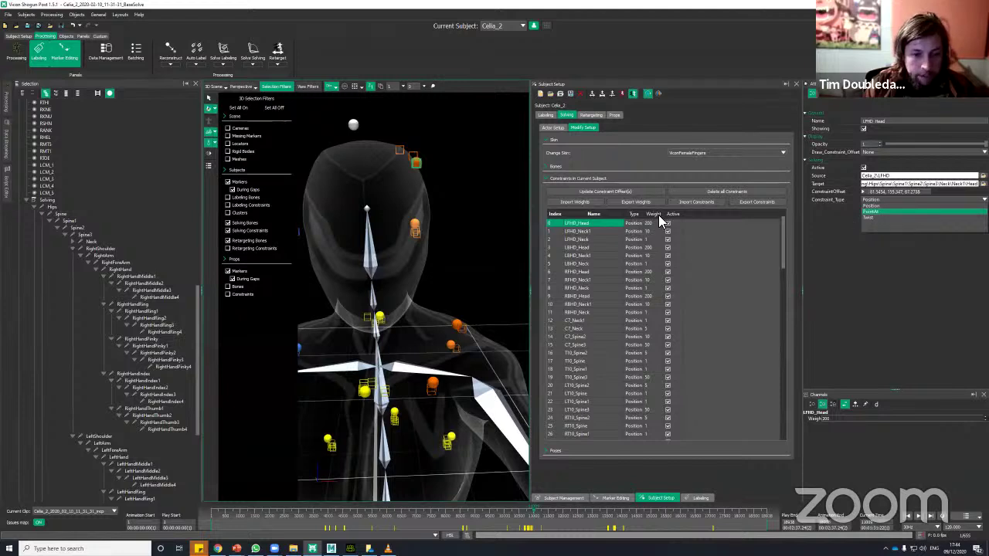
click(477, 245)
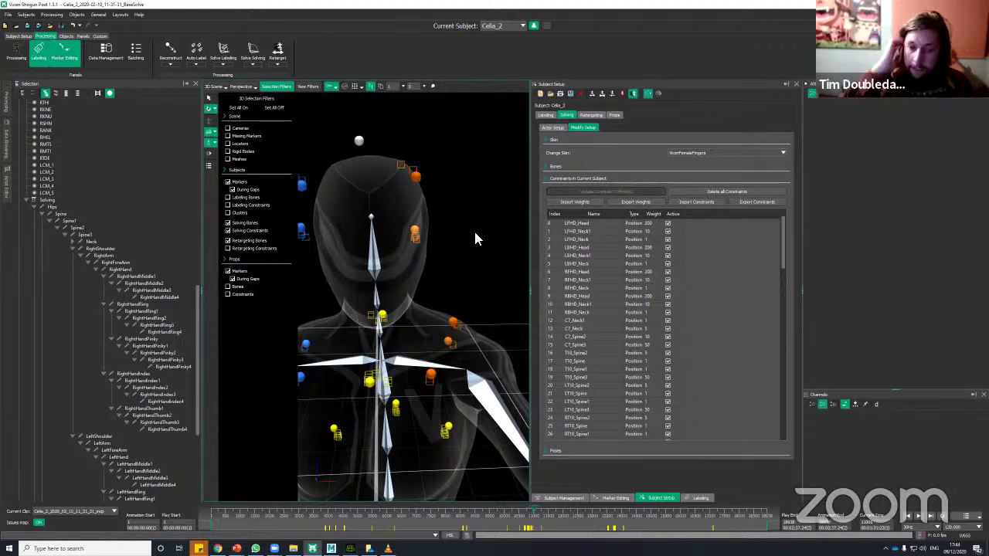
alt+right_drag(515, 217, 498, 247)
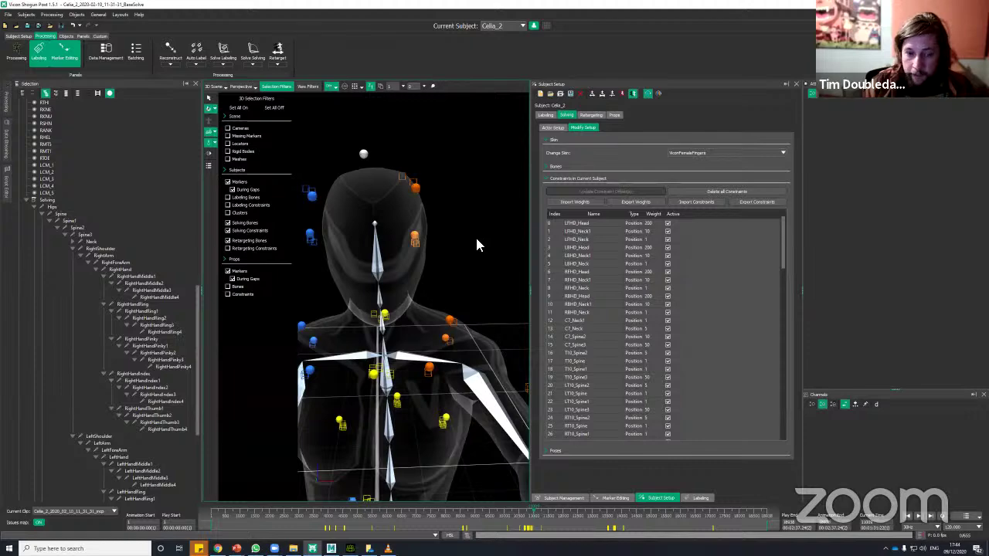
Close the 3D selection filters and examine the whole upper body against its markers from the front
alt+drag(476, 235, 465, 252)
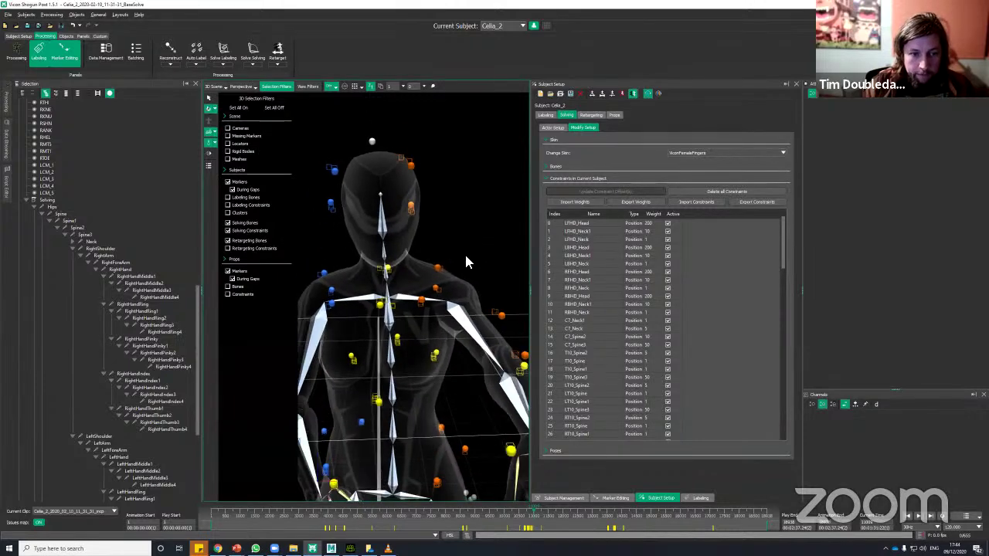
click(285, 89)
alt+right_drag(443, 283, 447, 295)
alt+middle_drag(447, 295, 458, 246)
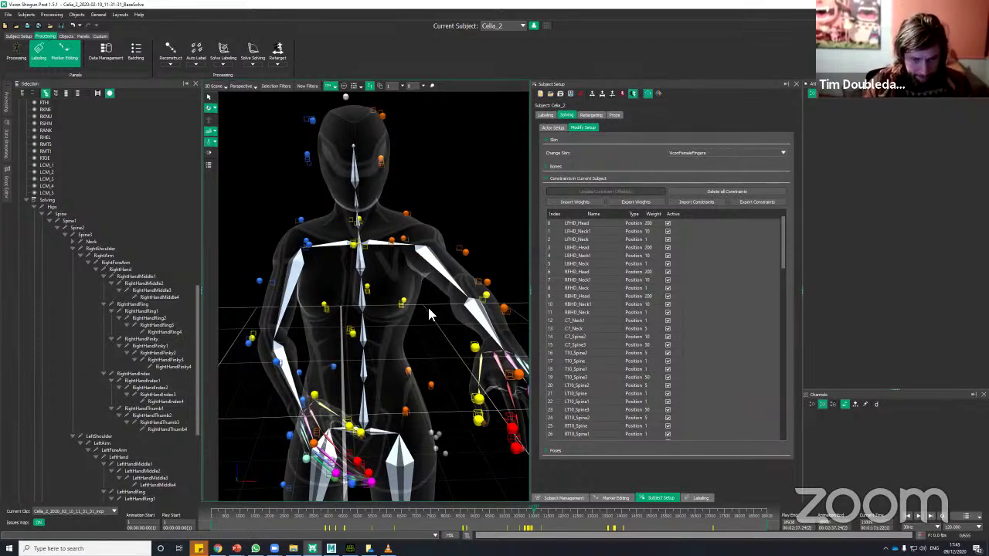
scroll(429, 313, down, 1)
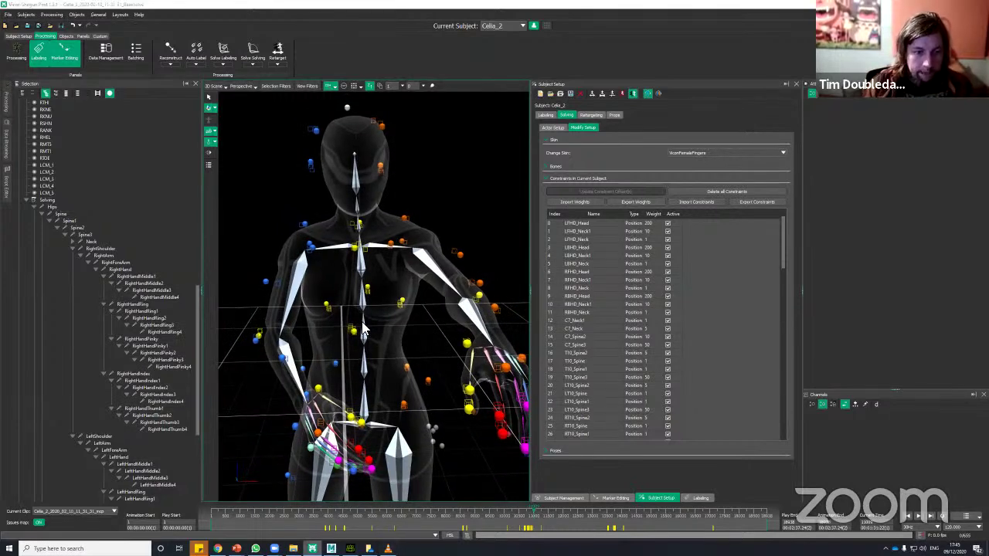
Switch to the PowerPoint slide show and advance to the Retargeting slide
key(alt+Tab)
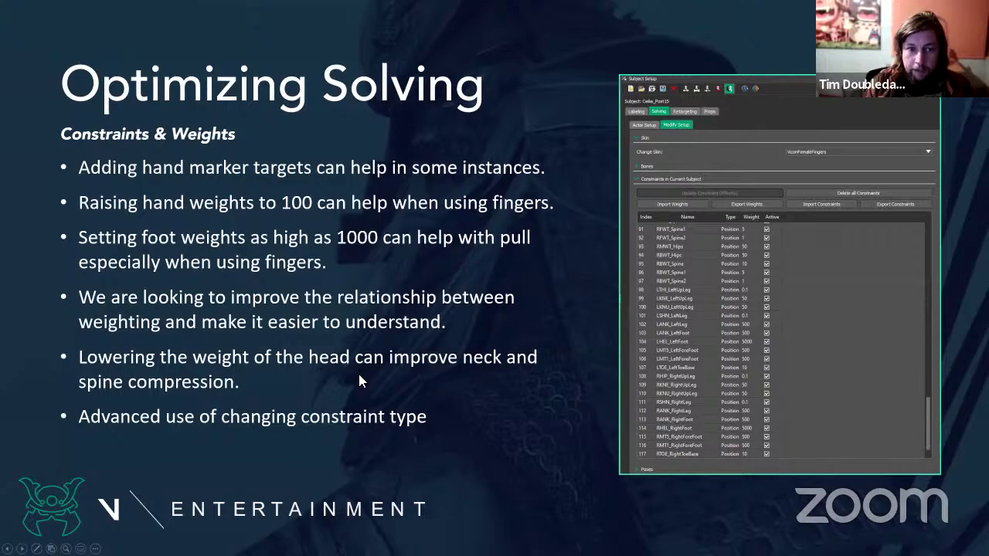
key(Right)
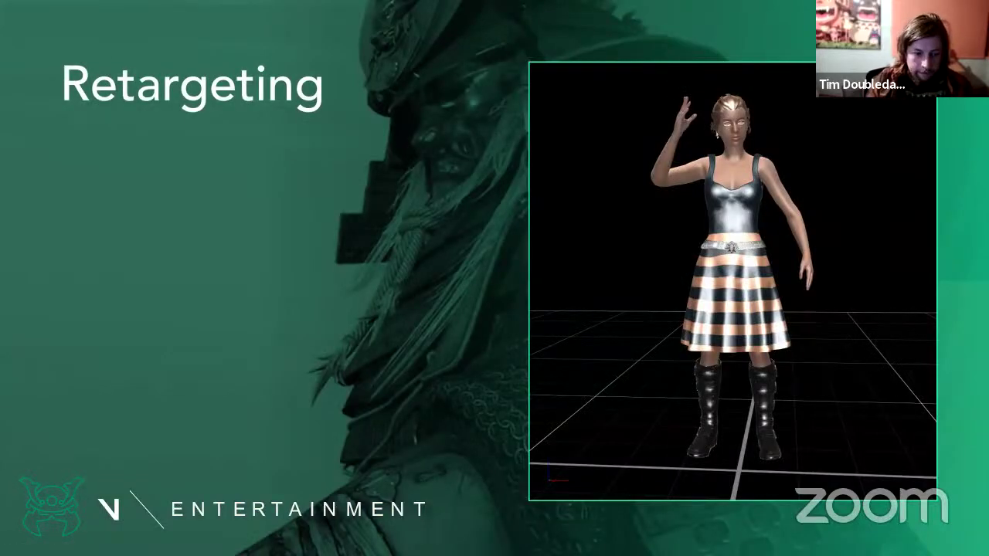
Switch from the slide show to the Character Creator 3 project with the female character
key(alt+Tab)
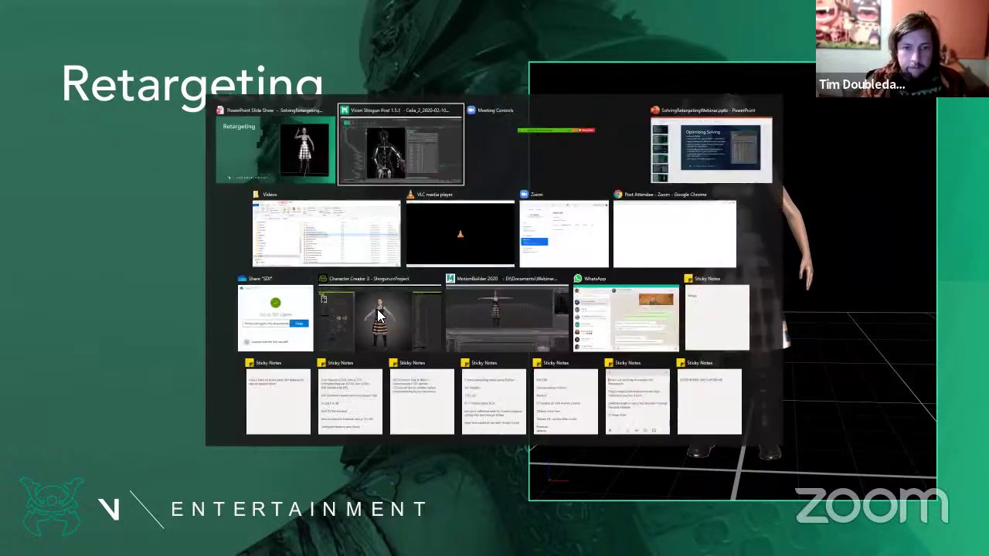
key(alt+Tab)
key(alt+Tab)
key(alt+Tab)
key(alt+Tab)
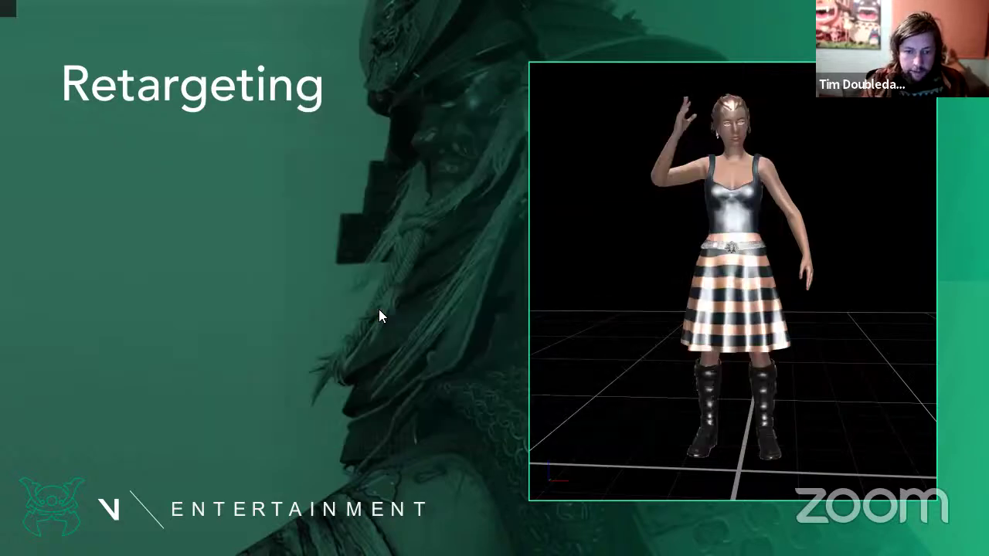
key(alt+Tab)
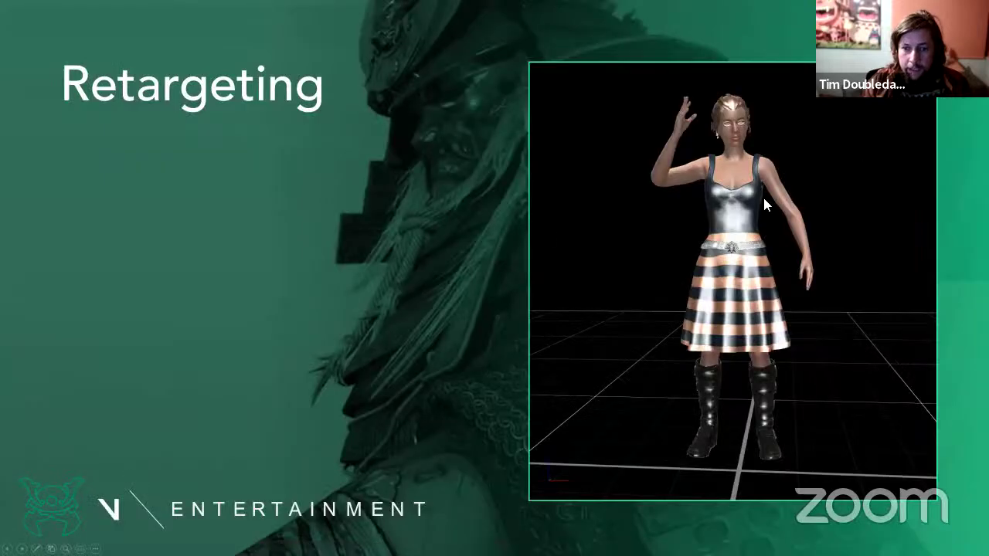
key(alt+Tab)
key(alt+Tab)
key(alt+Tab)
key(alt+Tab)
key(alt+Tab)
key(alt+Tab)
key(alt+Tab)
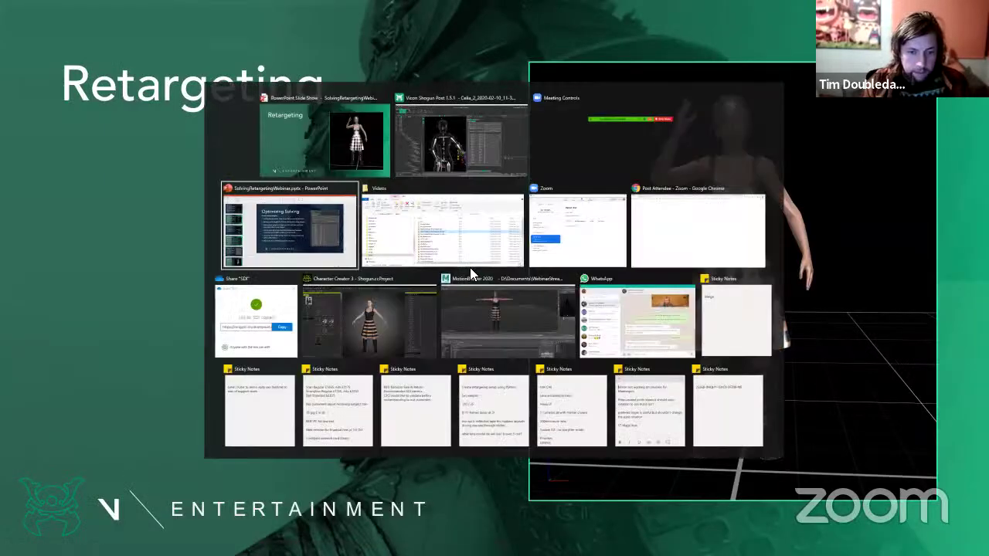
key(Escape)
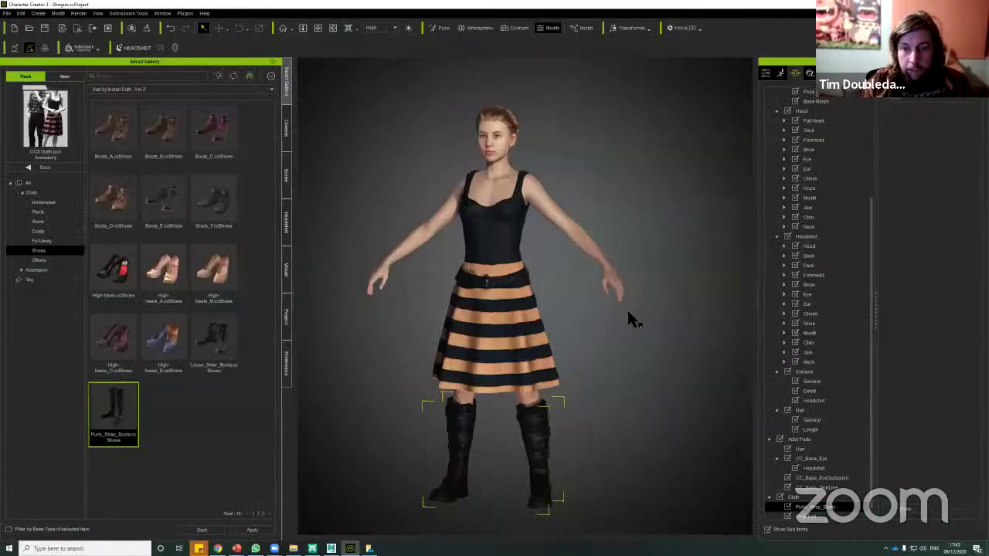
Deselect the character's tall boots and replace them with the Boots_E shoes from the outfit pack
middle_drag(628, 312, 614, 327)
drag(645, 323, 653, 322)
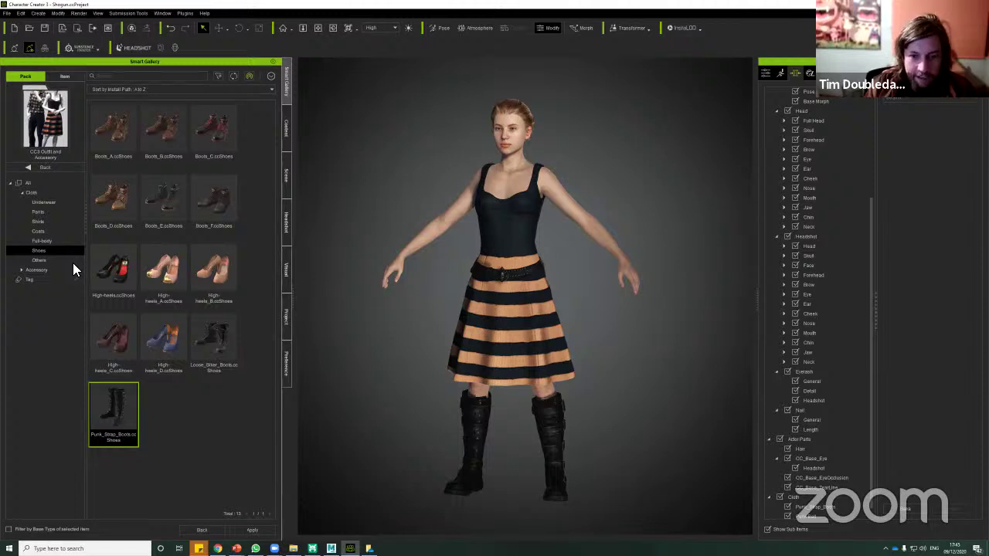
scroll(585, 311, up, 1)
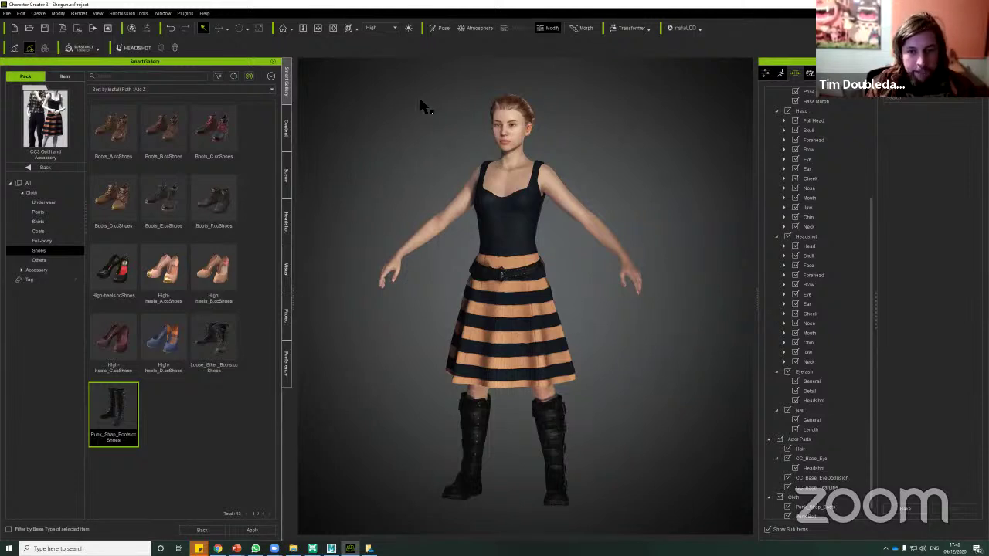
double_click(166, 203)
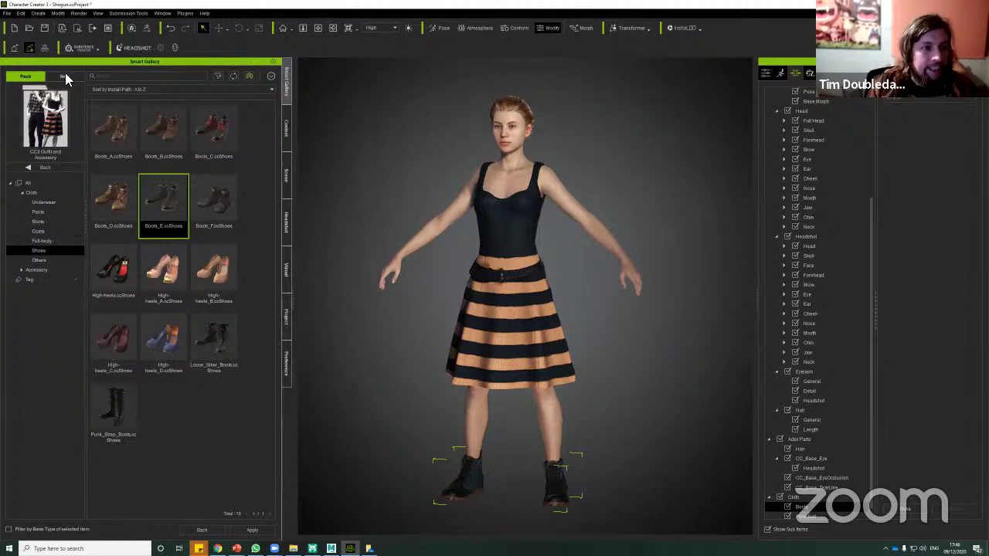
Review the FBX export settings and target tool presets for the clothed character, and close them without exporting
click(6, 13)
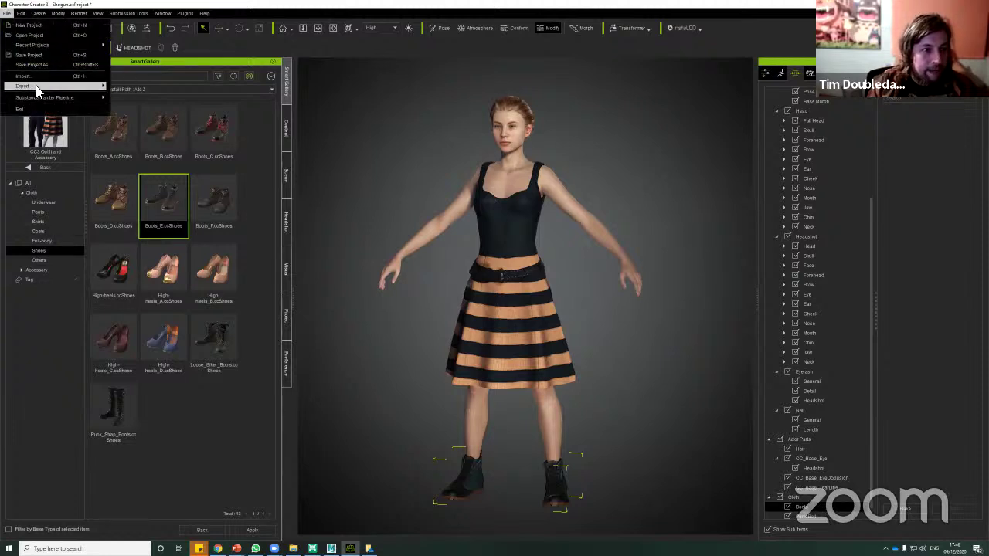
mouse_move(37, 85)
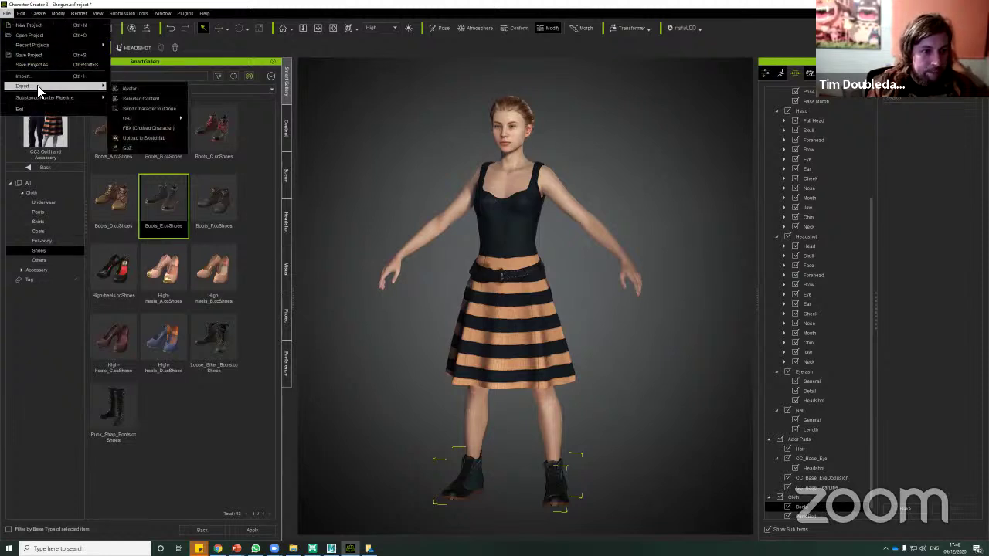
click(155, 128)
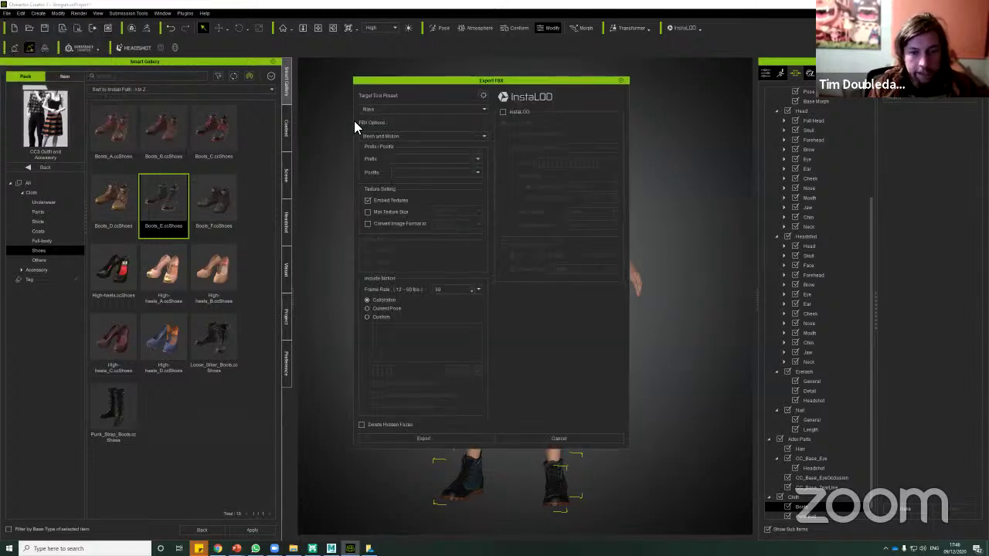
click(377, 111)
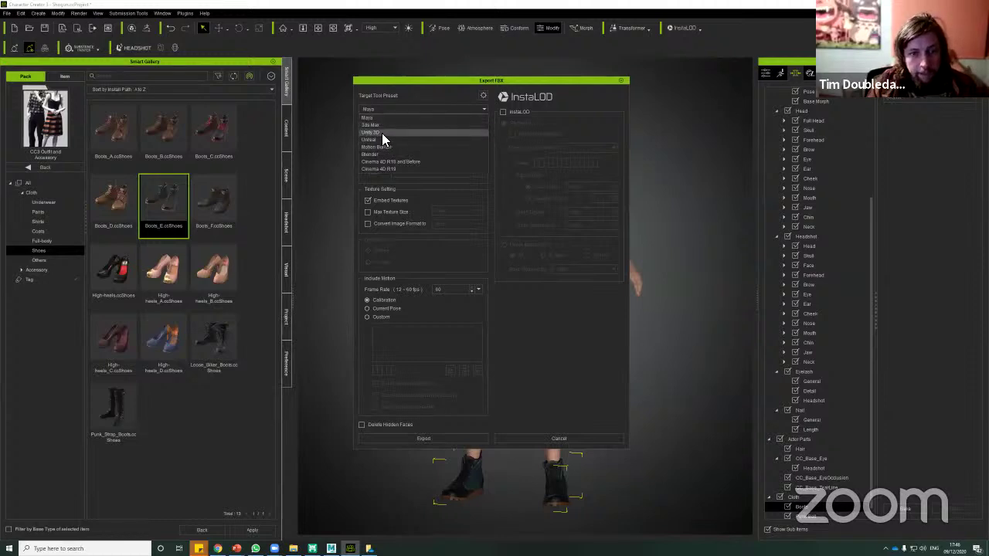
click(418, 81)
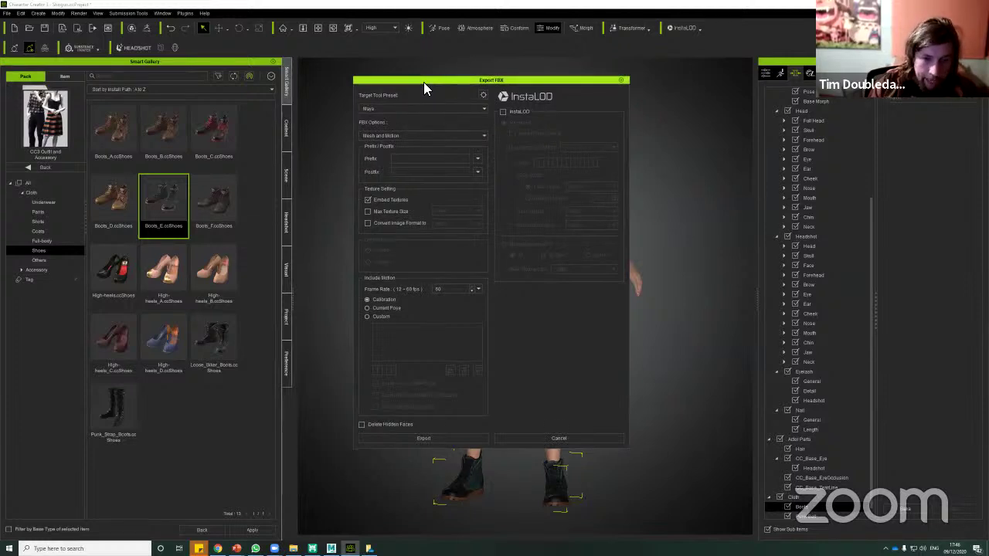
drag(426, 79, 488, 130)
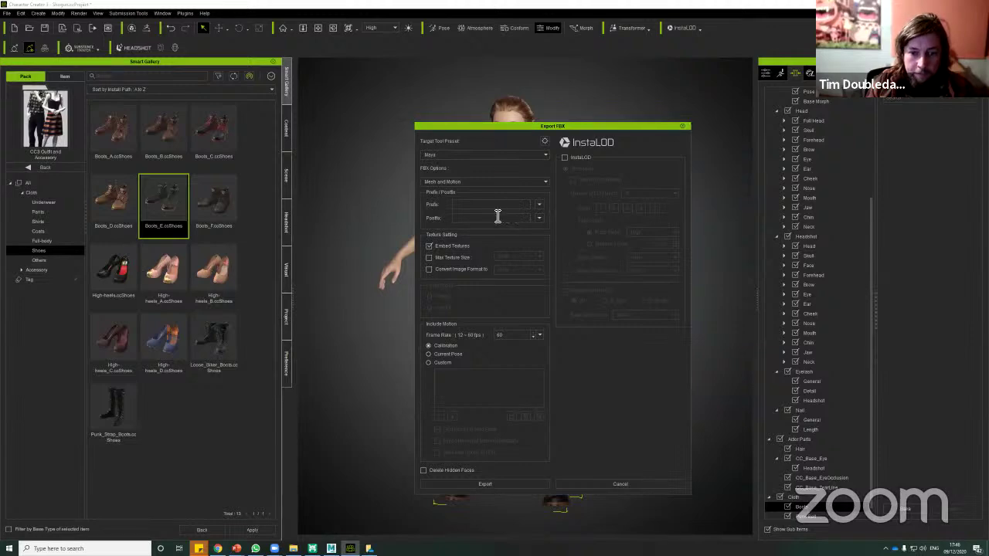
click(682, 126)
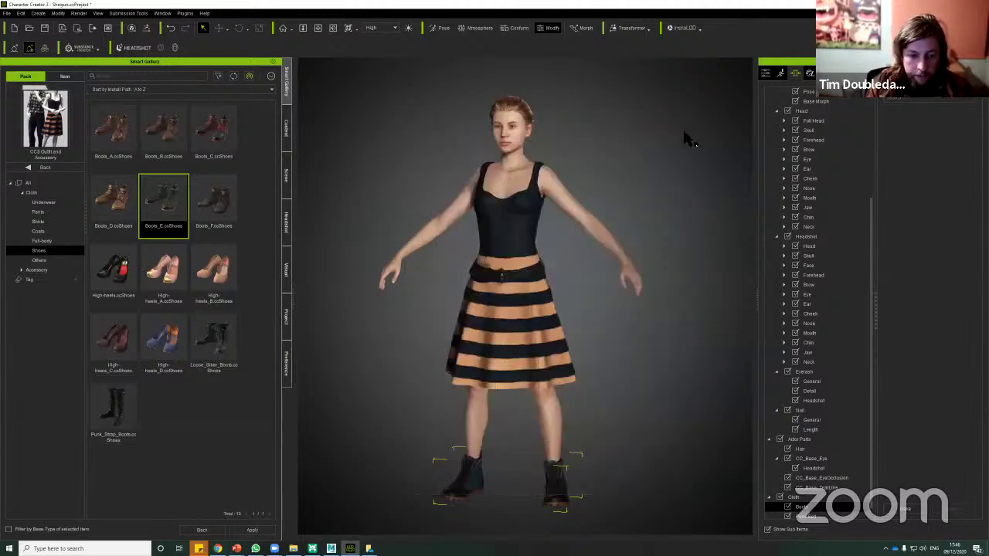
Switch back to Shogun Post and show the current subject's retargeting setup
click(312, 548)
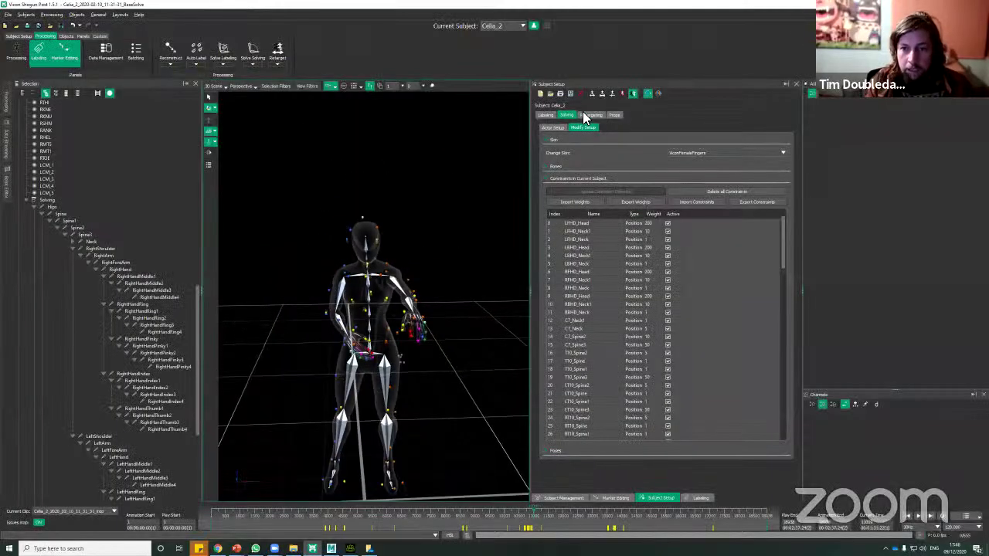
click(589, 114)
click(564, 498)
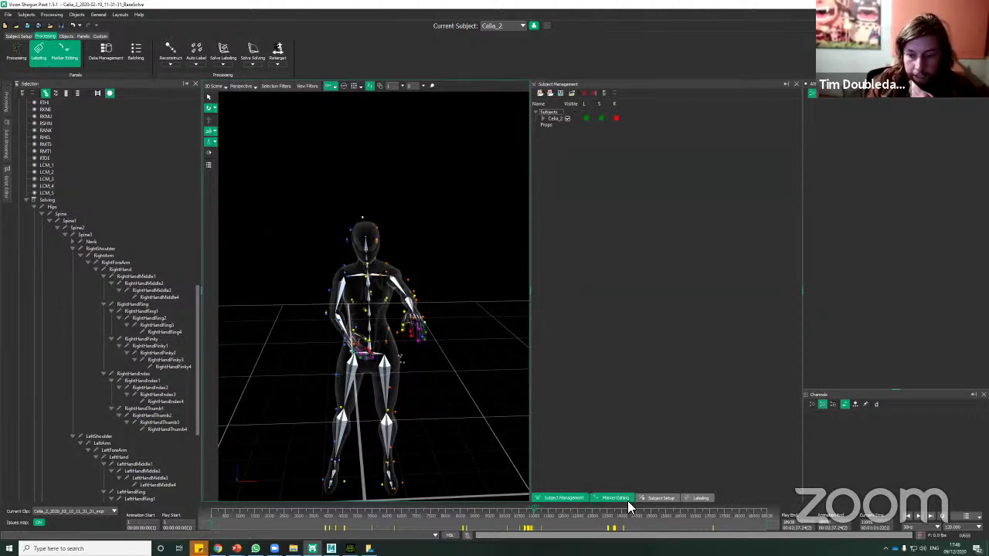
click(659, 498)
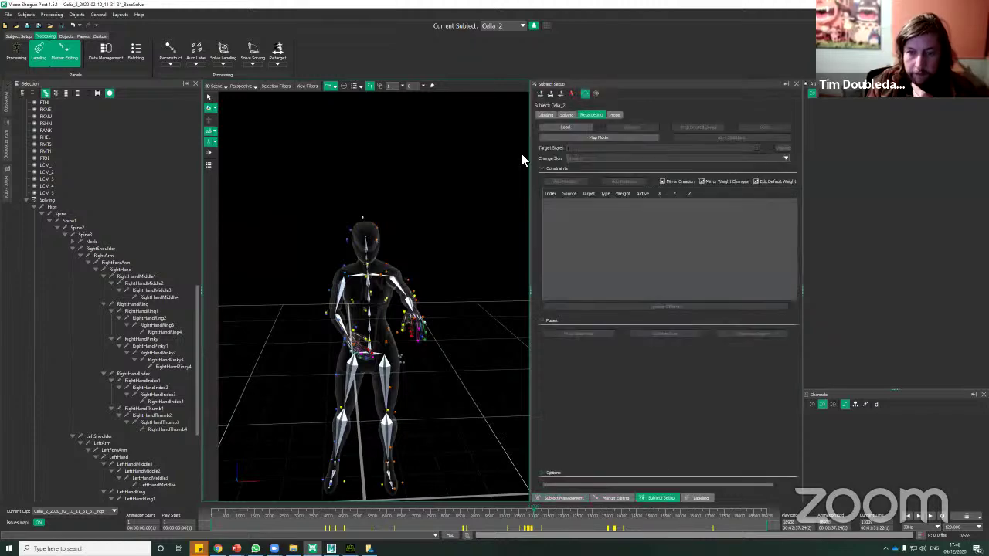
Load SampleFemale.Fbx from the Vicon Skins folder as the subject's retargeting target skeleton
click(568, 127)
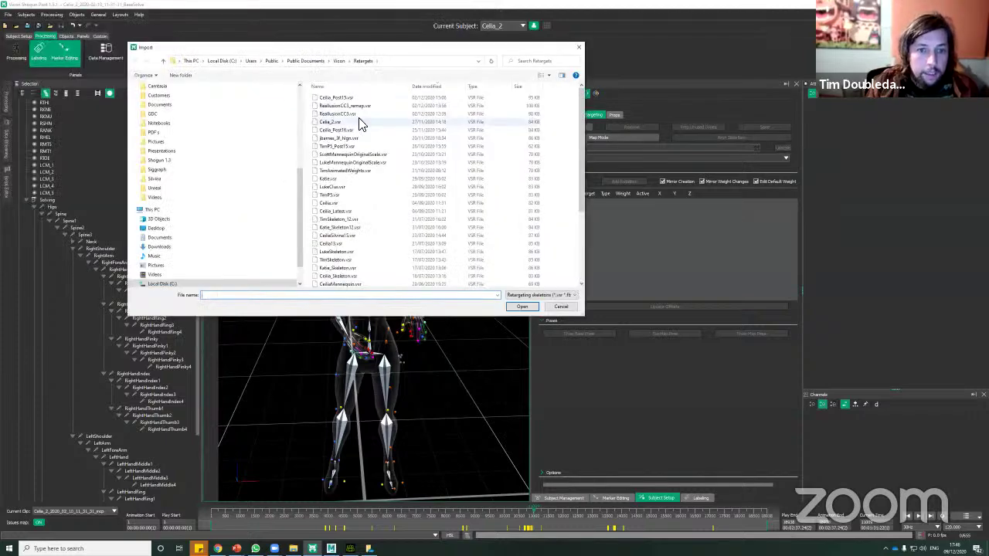
click(340, 61)
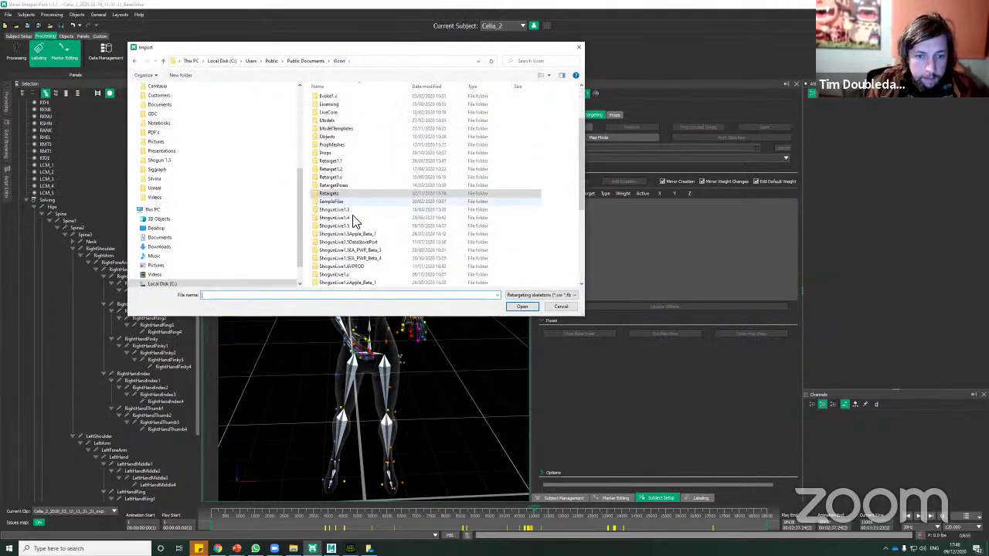
scroll(354, 222, down, 2)
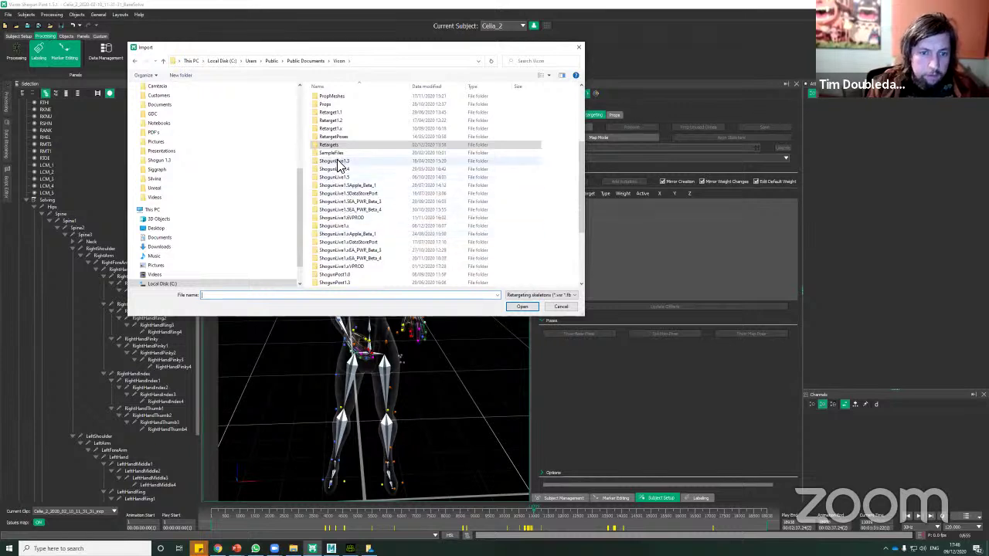
scroll(347, 224, down, 4)
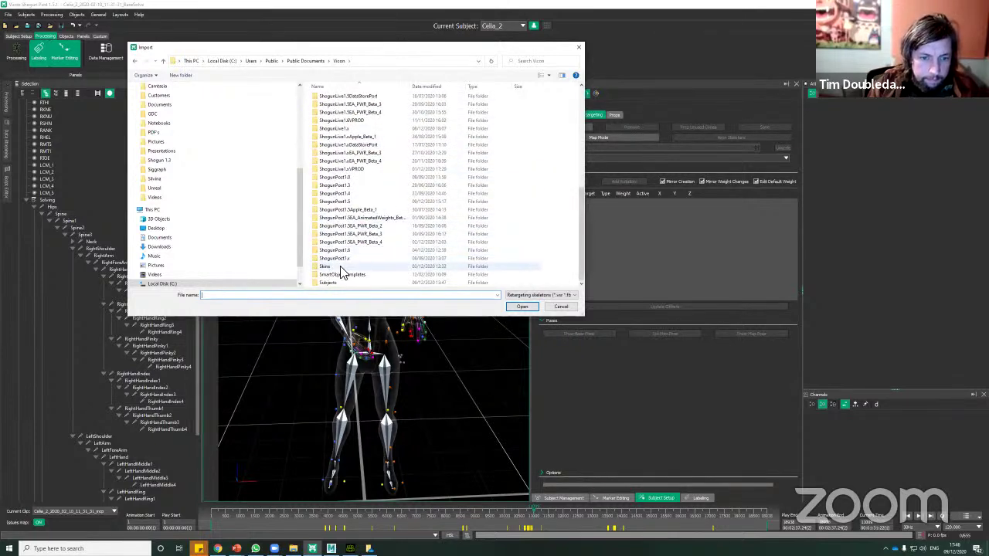
double_click(341, 267)
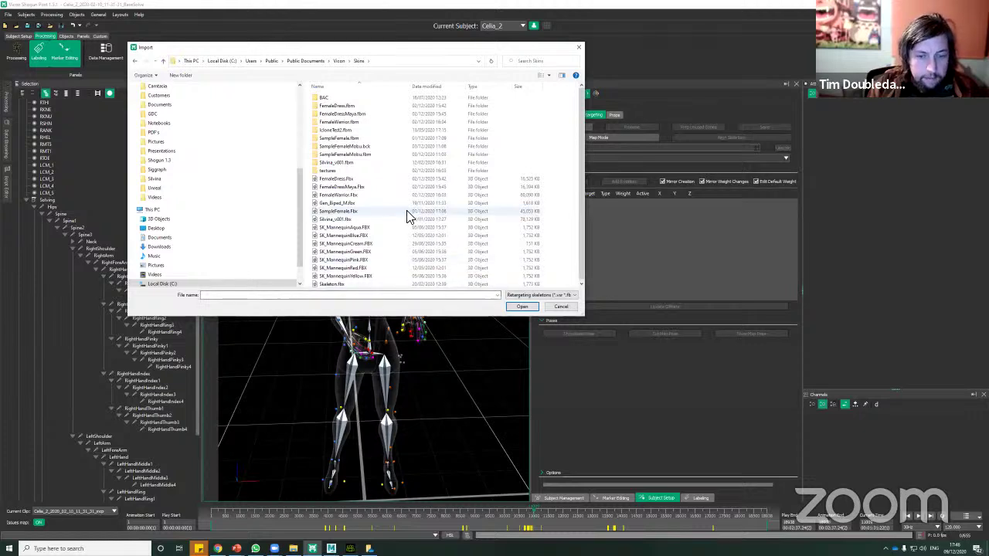
click(345, 187)
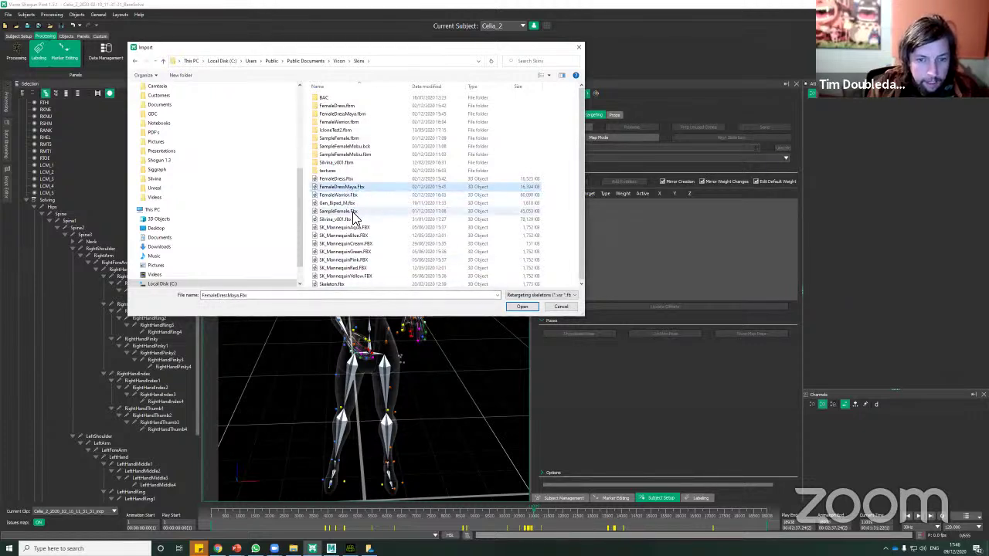
click(352, 212)
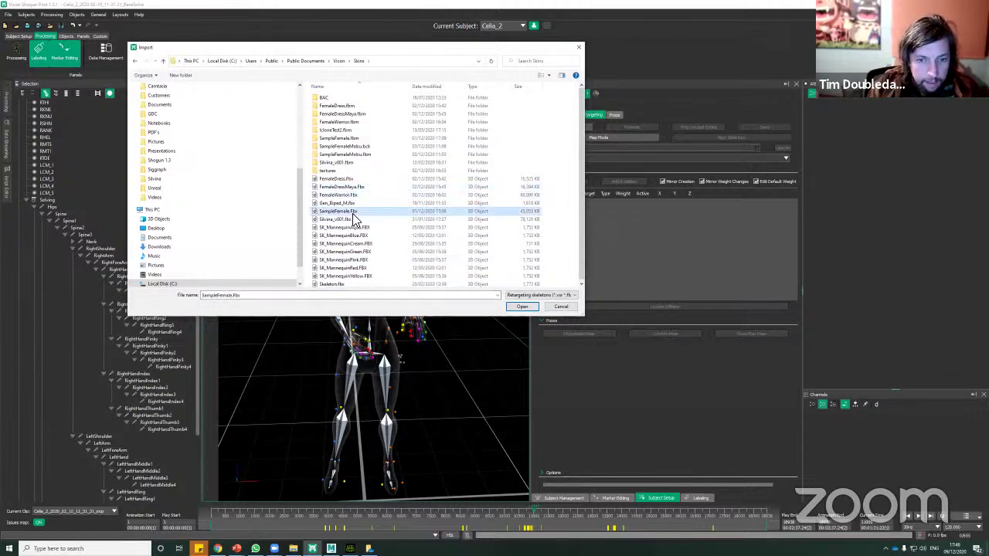
click(522, 307)
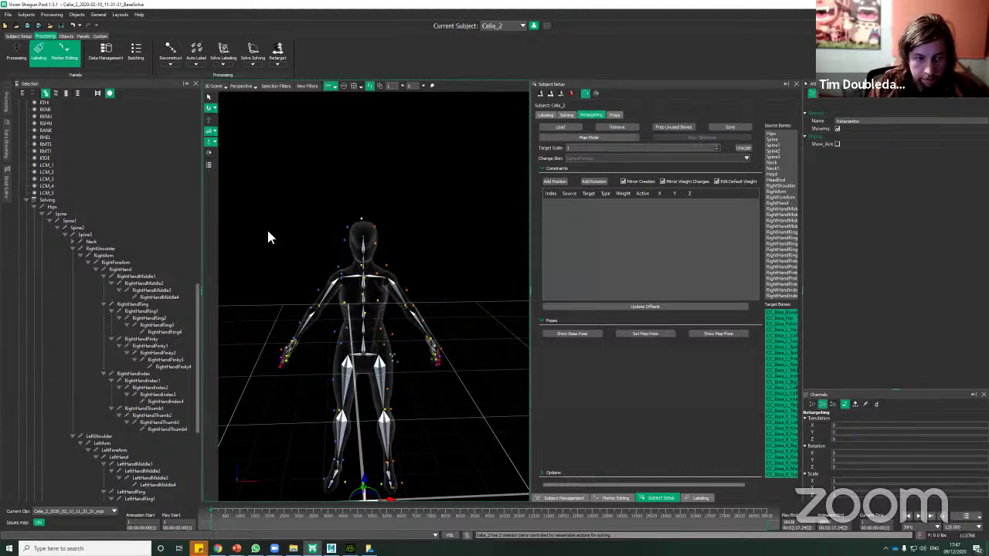
Expand the subject's Retargeting hierarchy down through CC_Base_BoneRoot and select the CC_Base_Hip bone
scroll(85, 286, down, 5)
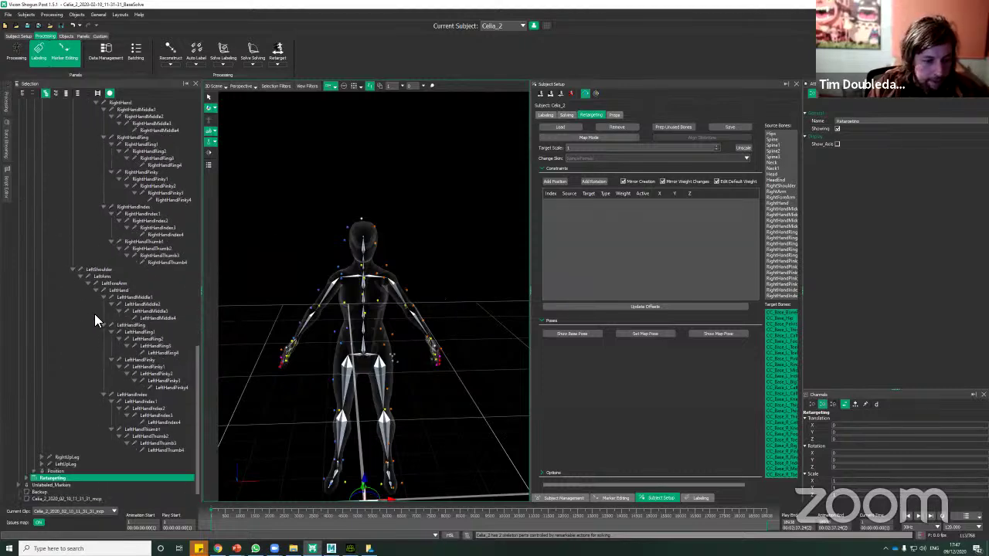
alt+right_drag(446, 262, 466, 415)
alt+middle_drag(466, 415, 464, 371)
alt+right_drag(464, 371, 463, 255)
alt+drag(468, 350, 480, 344)
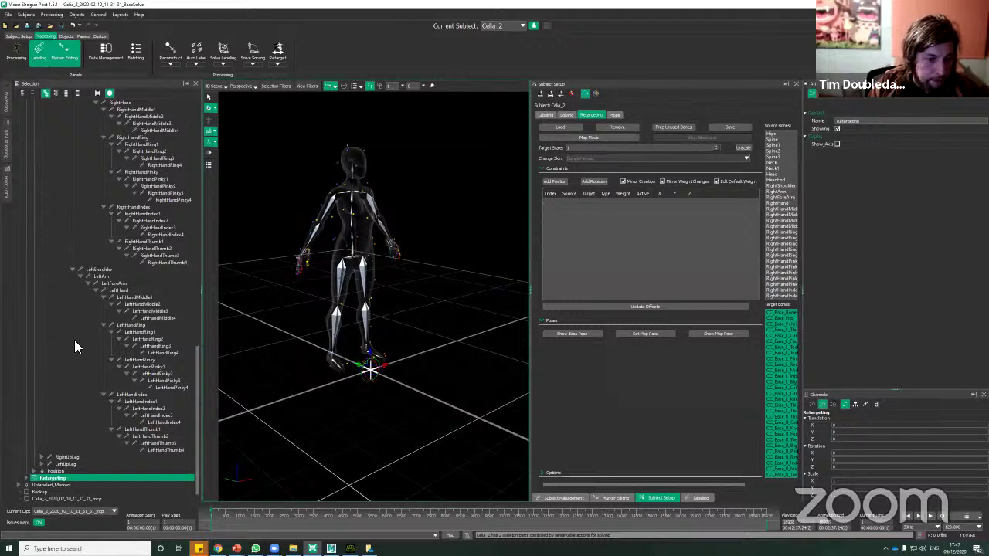
click(27, 478)
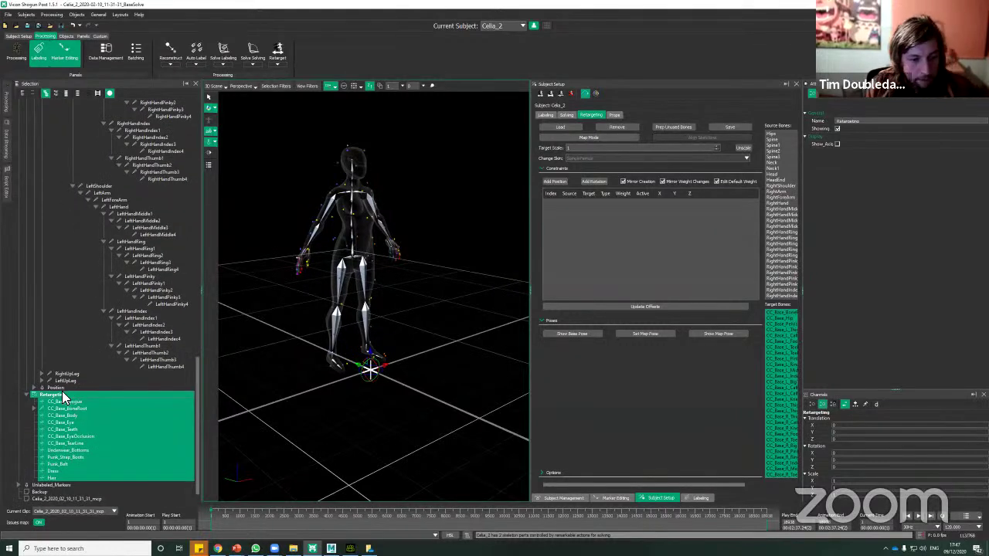
click(64, 394)
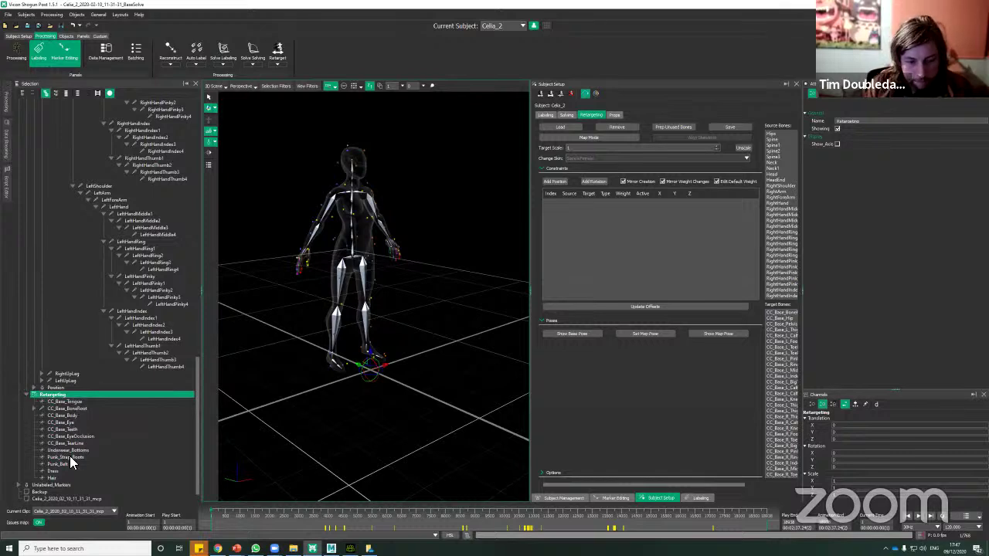
click(31, 408)
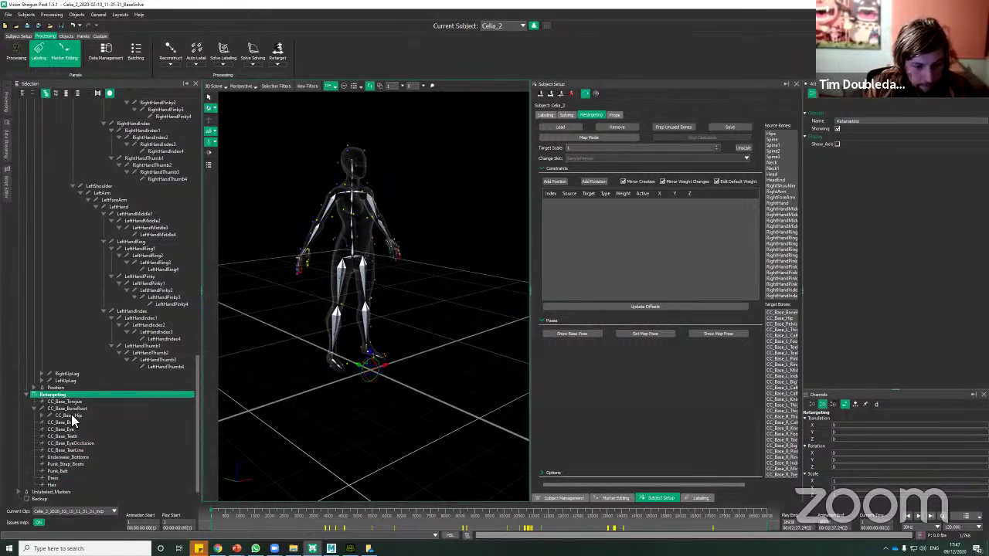
click(68, 415)
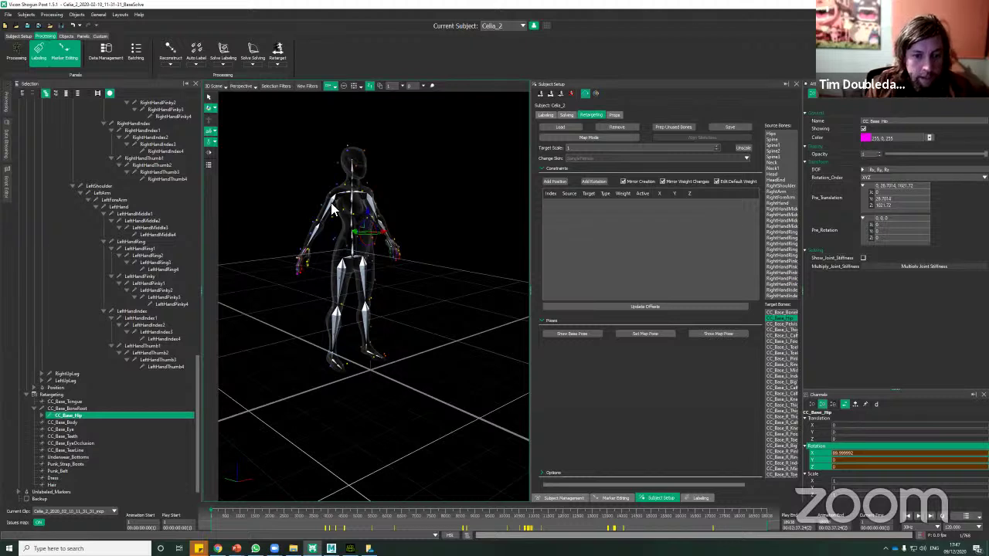
Select the current subject's root node and look up the RetargetingSetup option among the creatable actor or prop objects
click(36, 408)
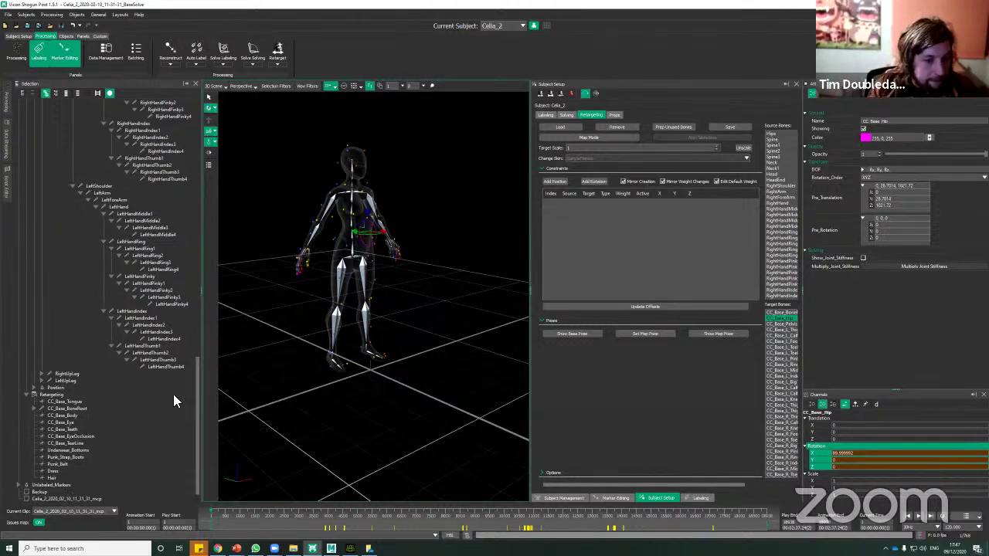
scroll(82, 356, up, 15)
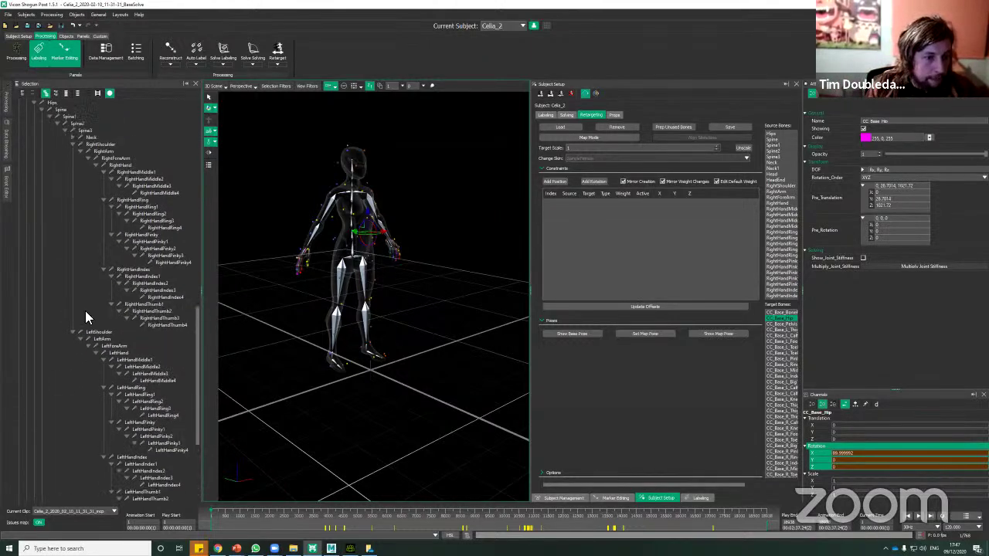
scroll(61, 285, up, 10)
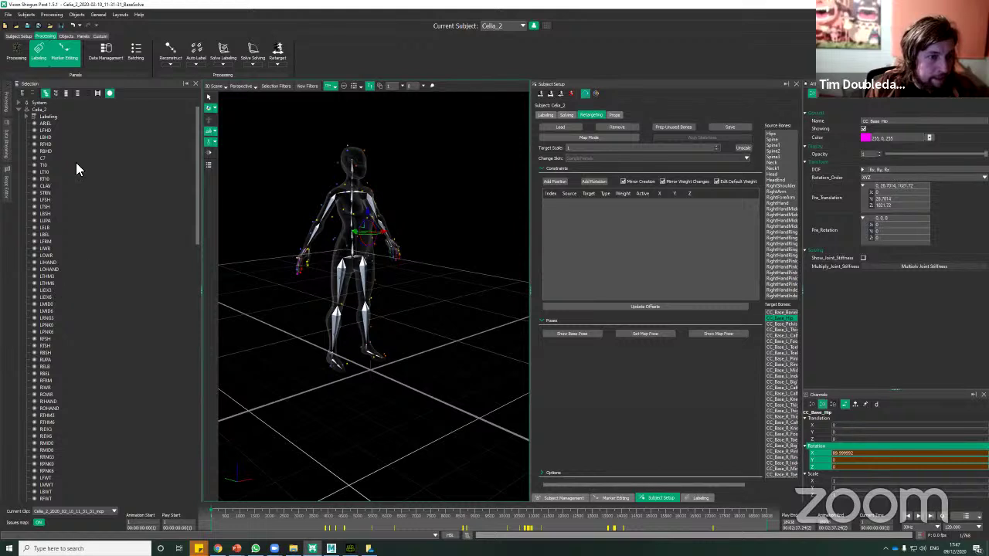
click(54, 109)
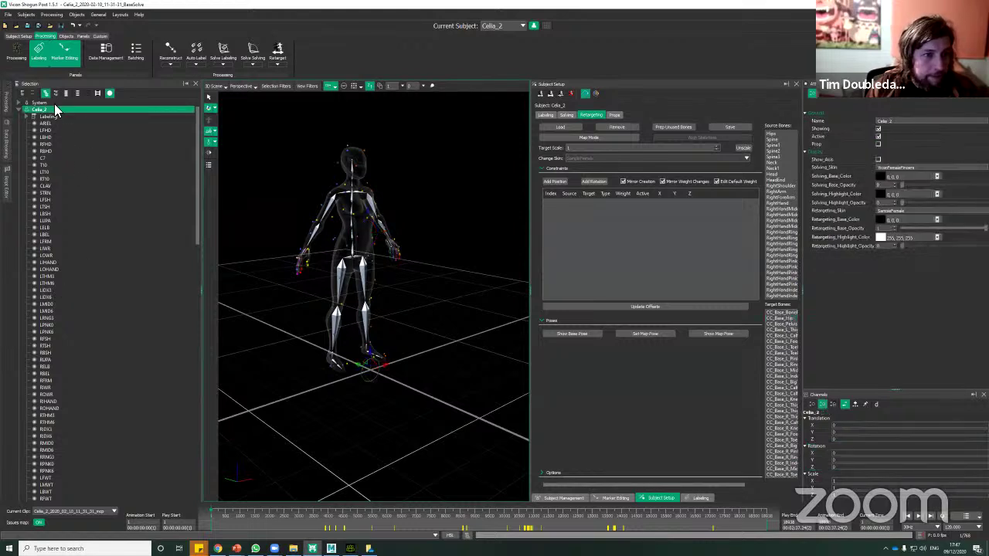
click(77, 14)
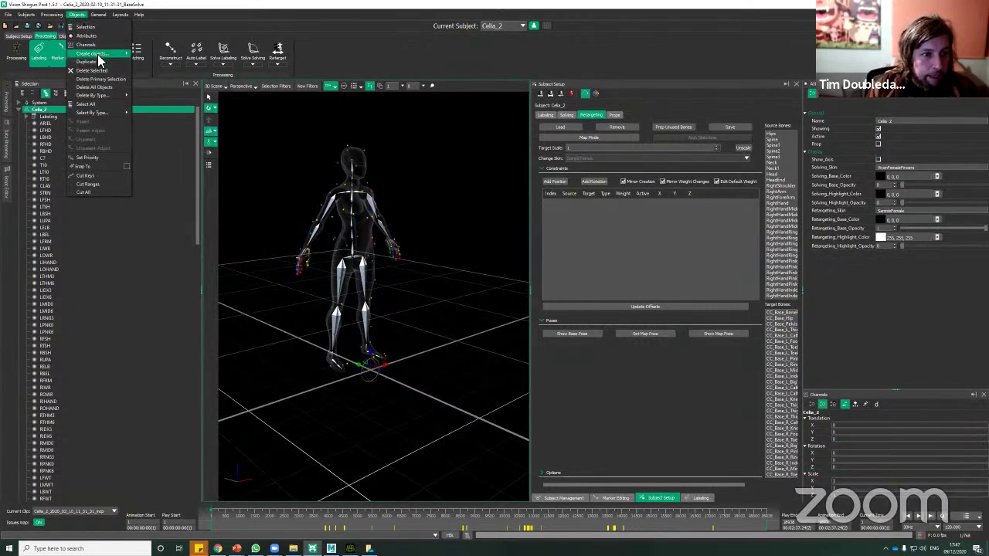
mouse_move(99, 60)
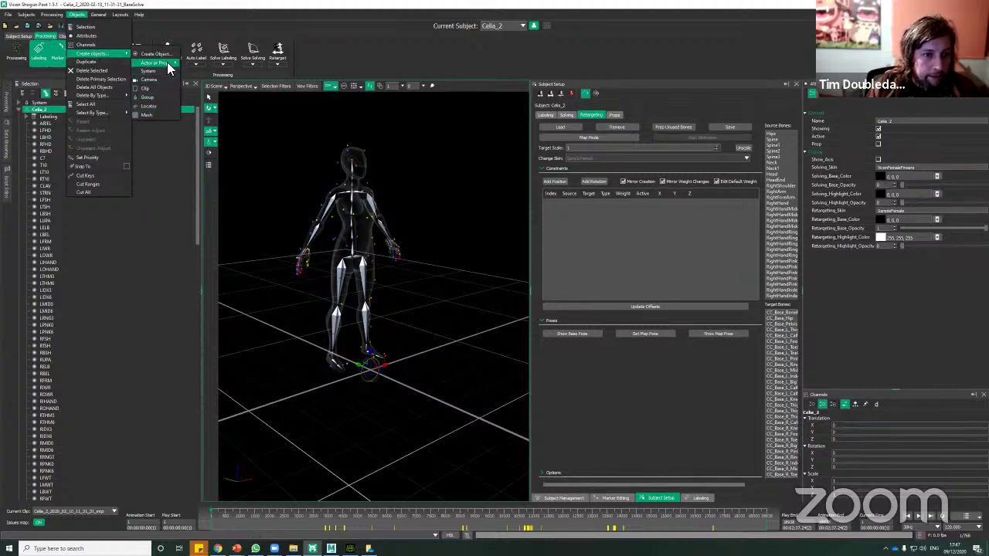
mouse_move(167, 64)
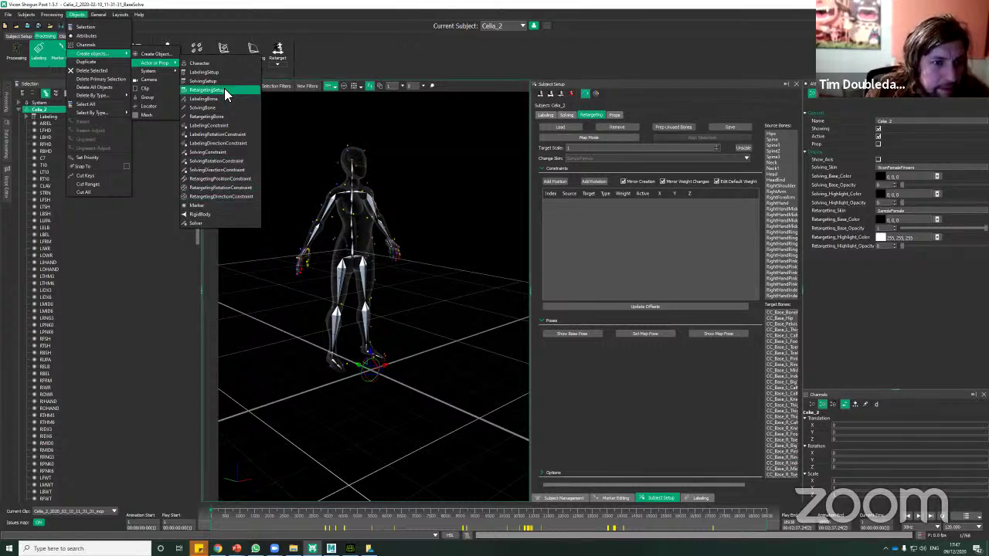
click(498, 365)
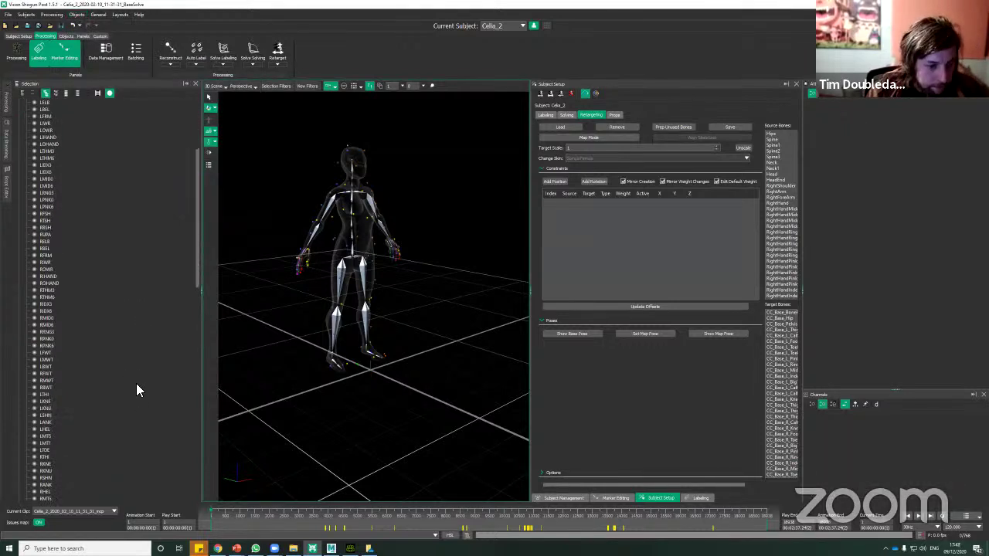
Find the Retargeting node in the subject's hierarchy, select it to check its attributes, and clear the selection
scroll(136, 379, down, 15)
scroll(68, 325, down, 10)
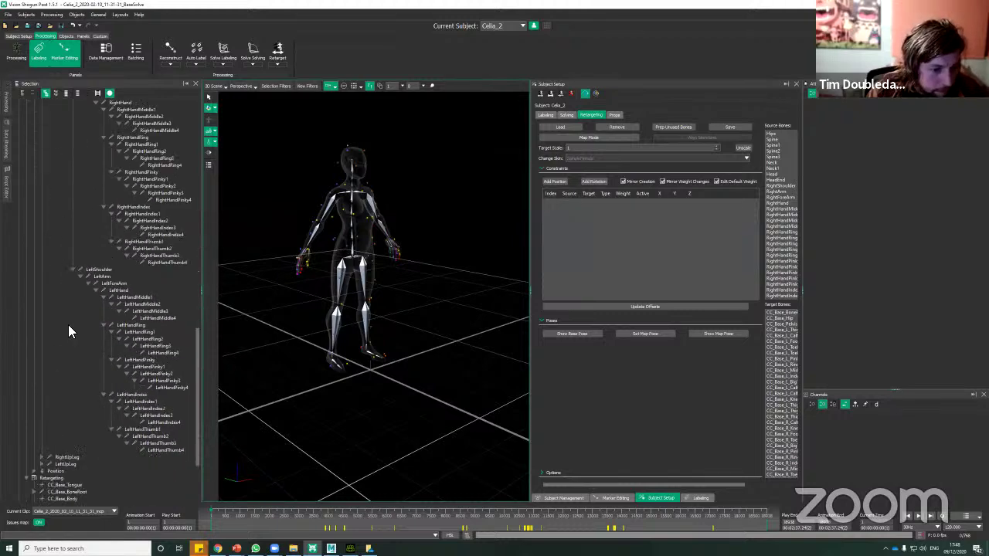
click(48, 395)
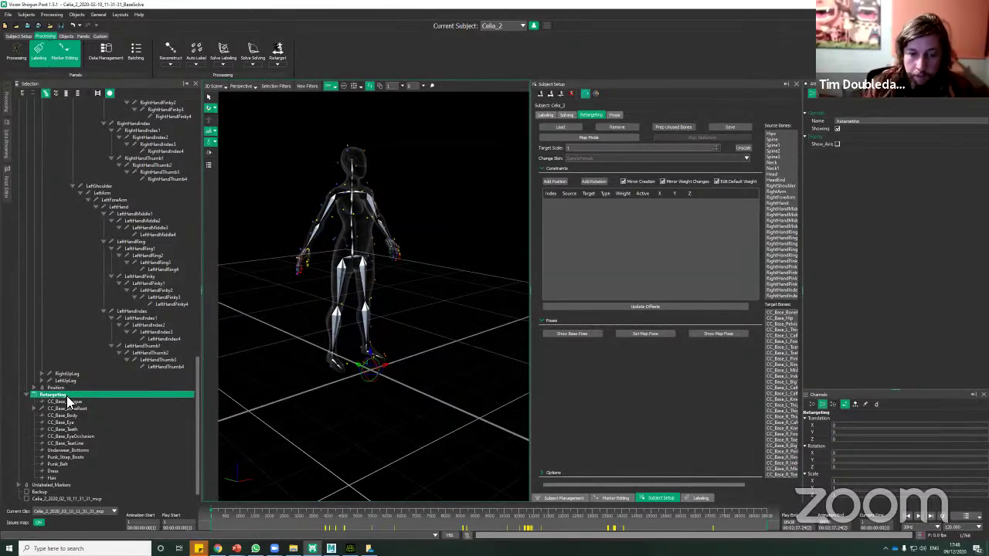
click(442, 368)
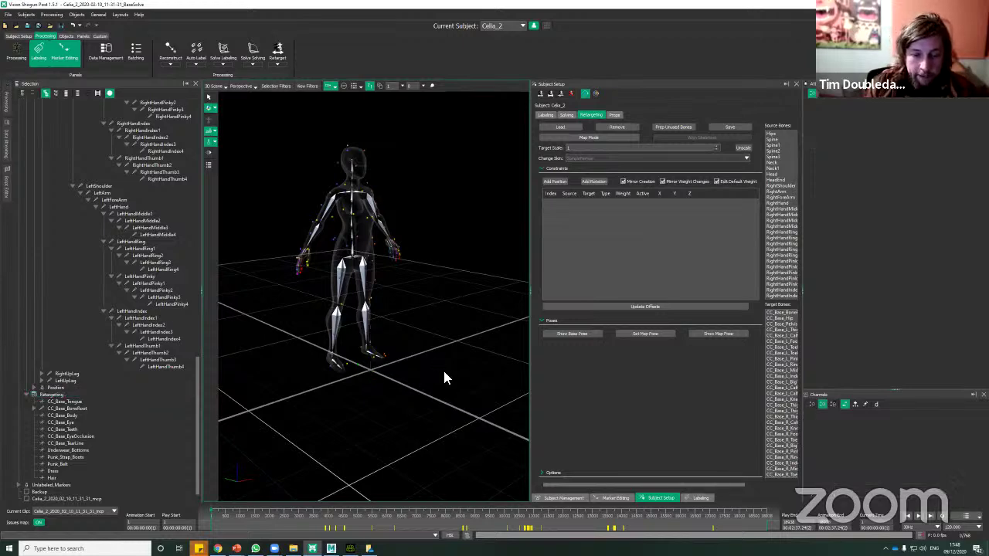
Switch the 3D view's subject display to the Retarget preset and frame the clothed character from the front
mouse_move(443, 369)
alt+mouse_down()
mouse_move(417, 370)
mouse_move(429, 371)
alt+mouse_up()
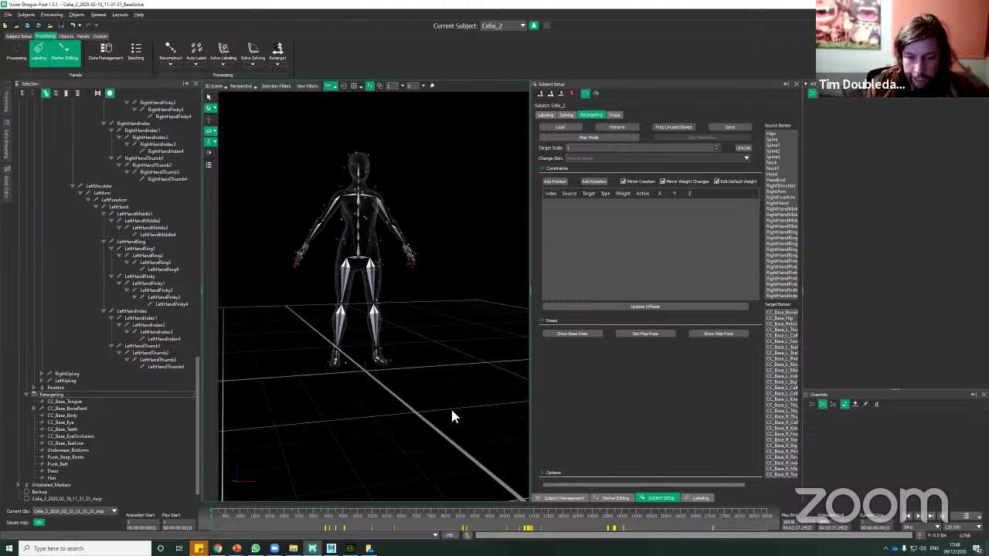
alt+right_drag(448, 338, 459, 354)
alt+drag(458, 356, 470, 336)
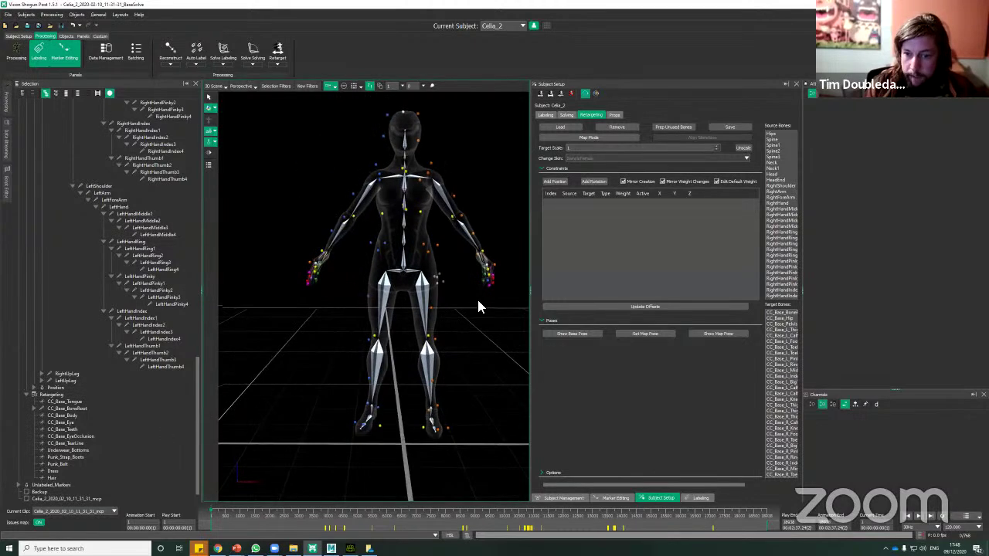
click(306, 87)
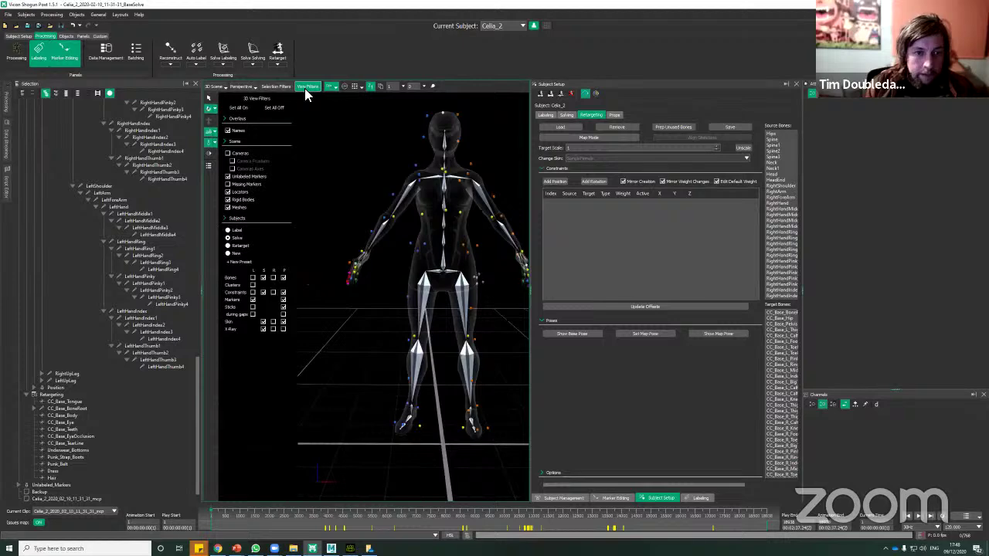
click(241, 247)
alt+right_drag(472, 332, 495, 306)
alt+drag(495, 305, 506, 267)
alt+middle_drag(506, 266, 485, 289)
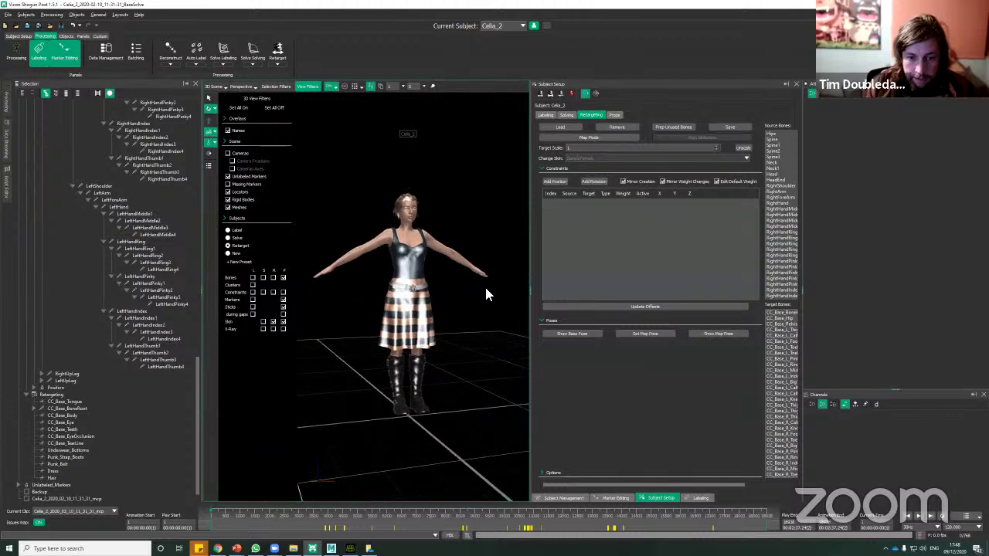
alt+right_drag(438, 336, 473, 249)
alt+drag(473, 249, 443, 272)
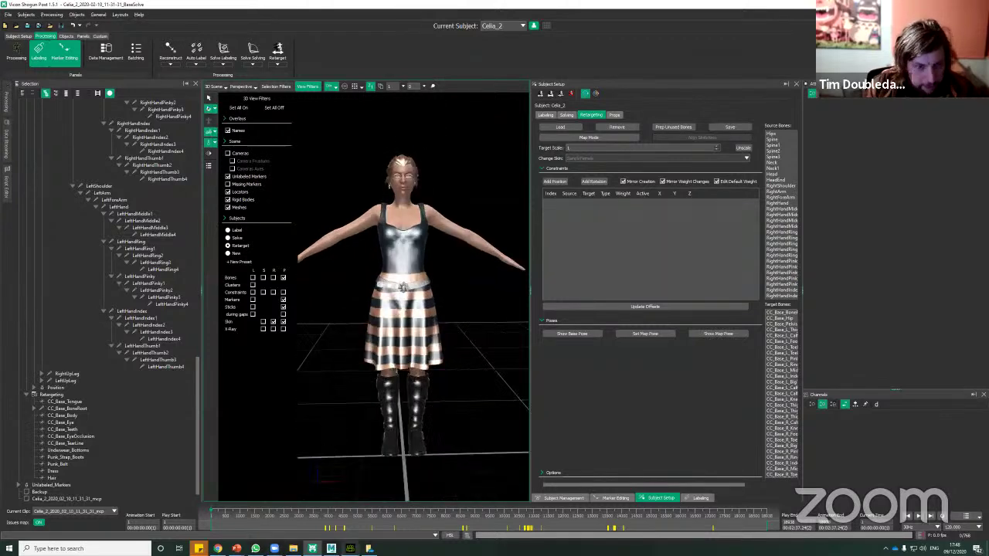
Switch to Character Creator, review the FBX (Clothed Character) export settings, close them without exporting, and return to Shogun Post
key(alt+Tab)
click(7, 14)
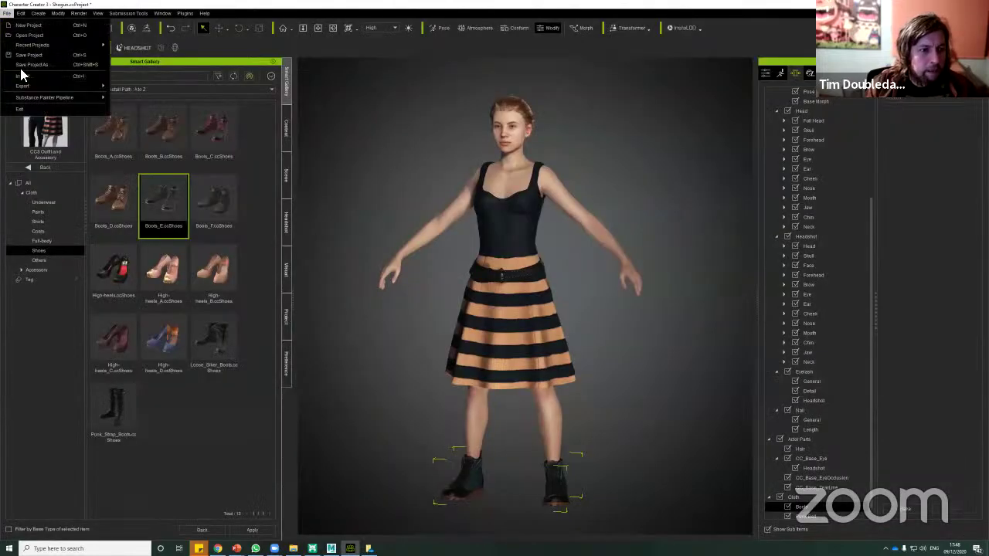
mouse_move(34, 86)
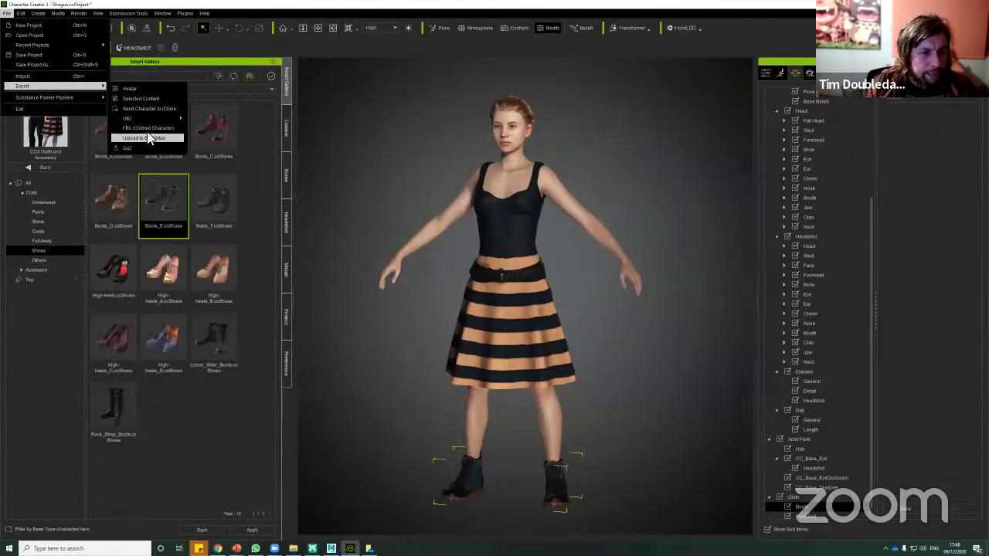
click(148, 128)
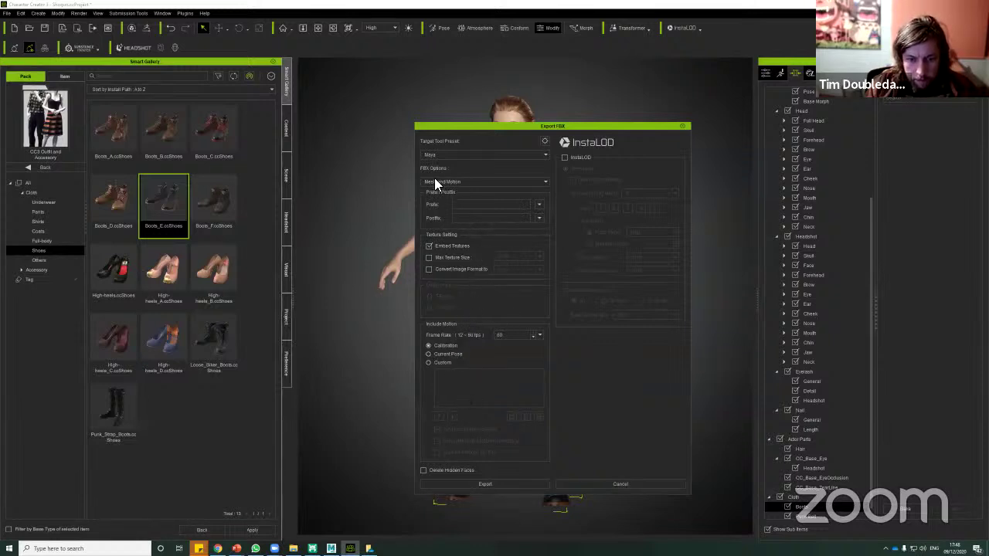
click(683, 126)
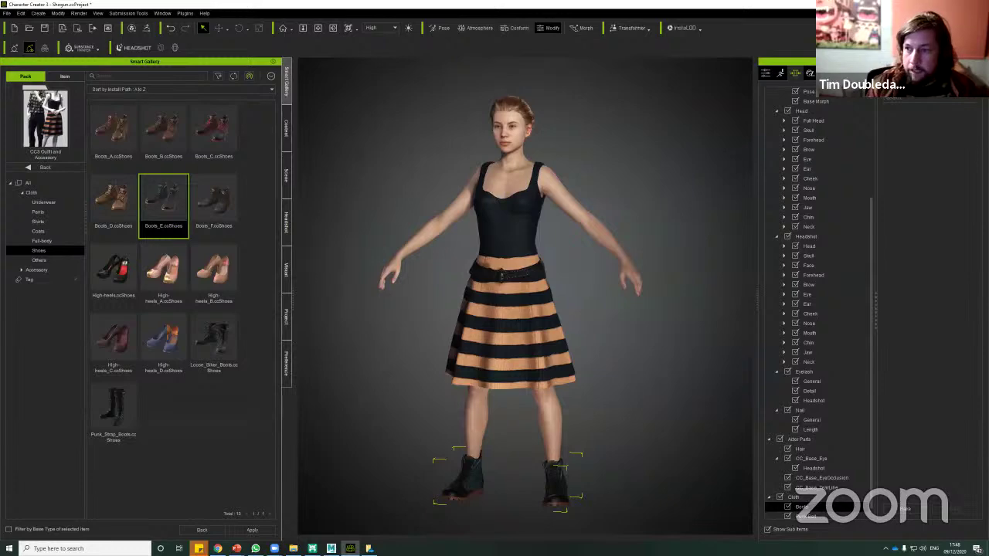
click(930, 5)
Hide the view filter options, expand CC_Base_BoneRoot under Retargeting, select CC_Base_Hip and expand its child bones
alt+drag(521, 297, 426, 260)
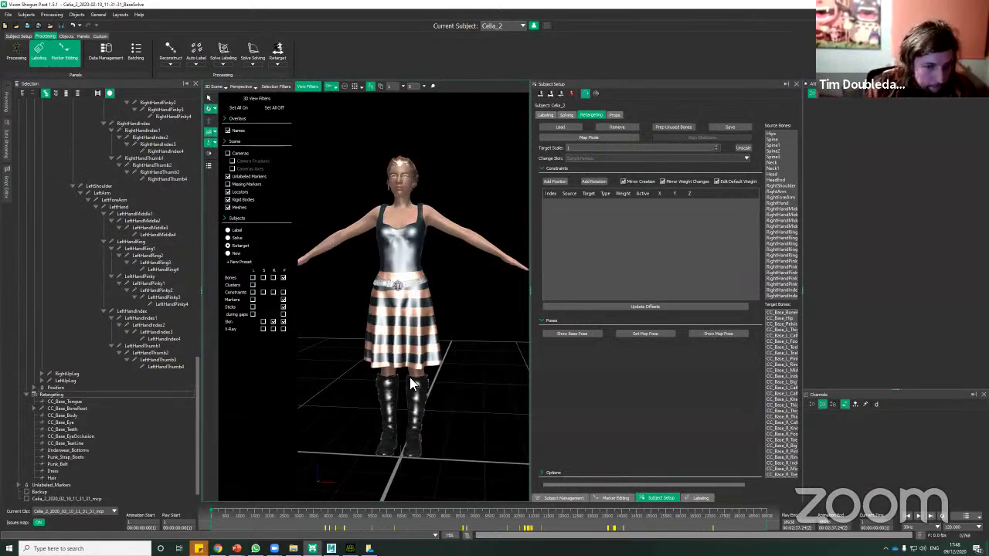
alt+drag(410, 385, 444, 347)
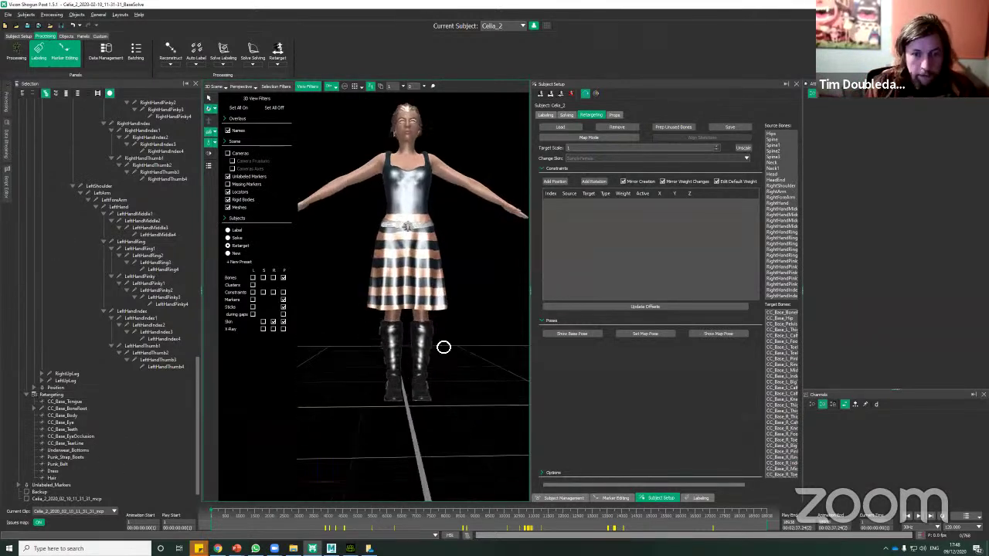
click(304, 88)
alt+drag(403, 261, 427, 281)
alt+right_drag(427, 281, 389, 193)
alt+middle_drag(388, 193, 402, 249)
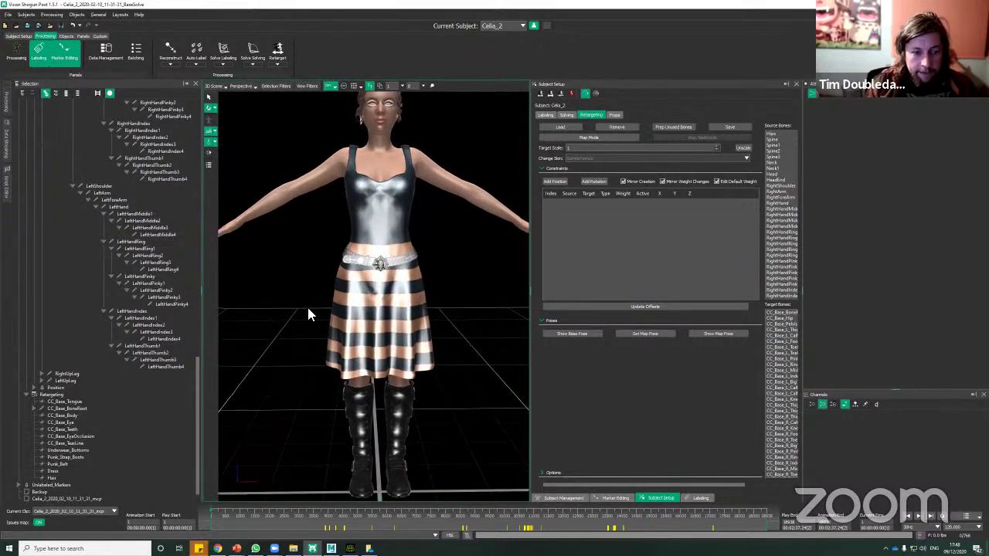
click(35, 408)
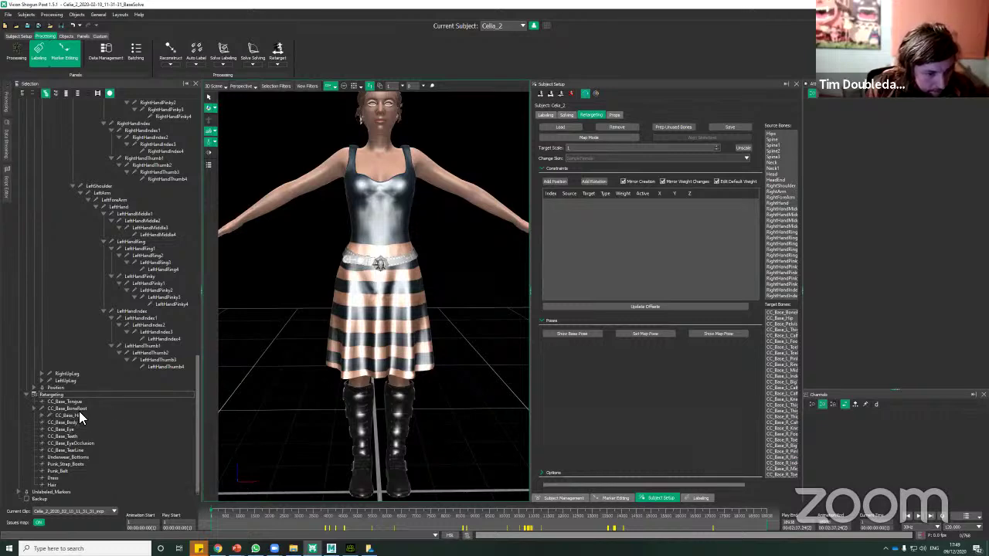
click(77, 415)
click(51, 415)
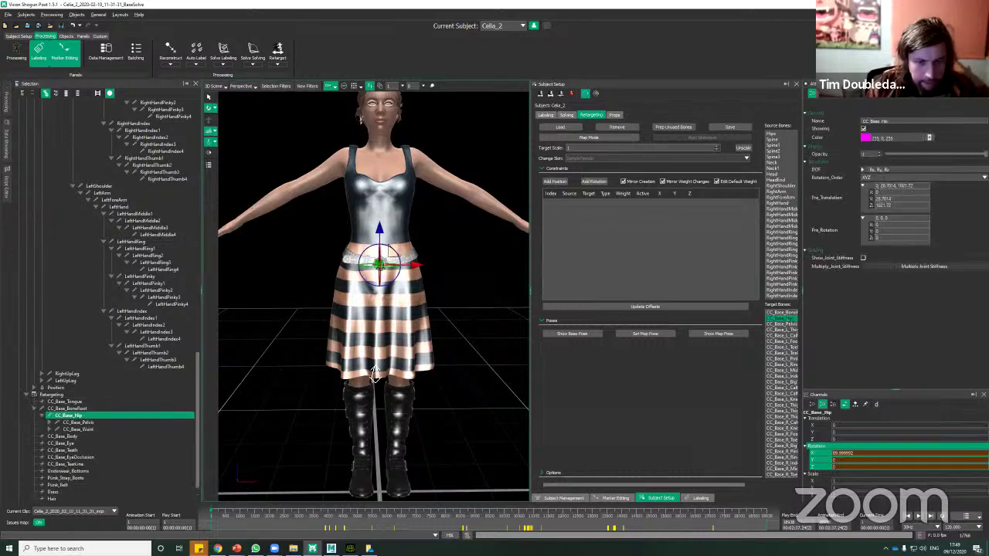
Compare the pivot positions and axes of CC_Base_Hip and CC_Base_Pelvis by selecting each bone in turn
alt+right_drag(376, 375, 386, 340)
alt+drag(386, 340, 352, 305)
alt+right_drag(353, 306, 347, 286)
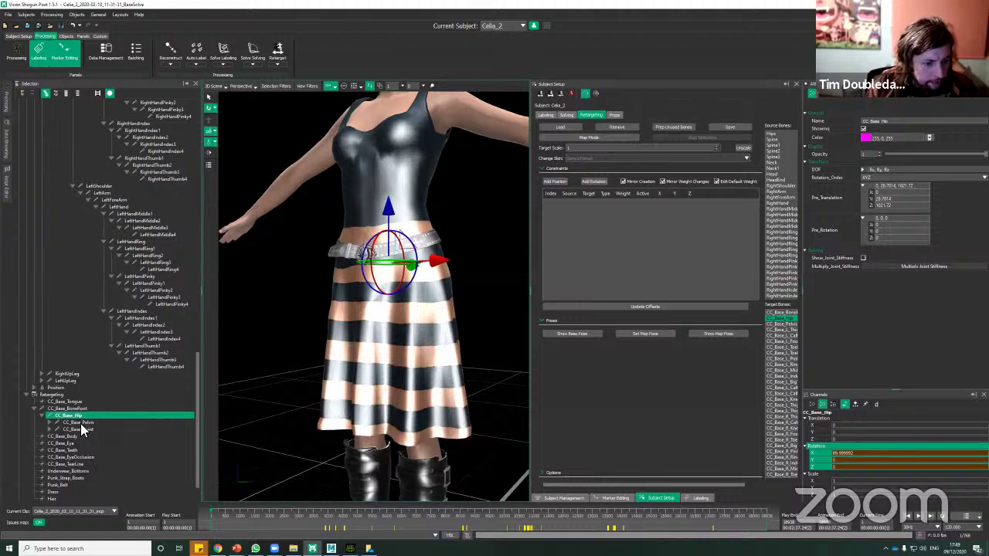
click(83, 423)
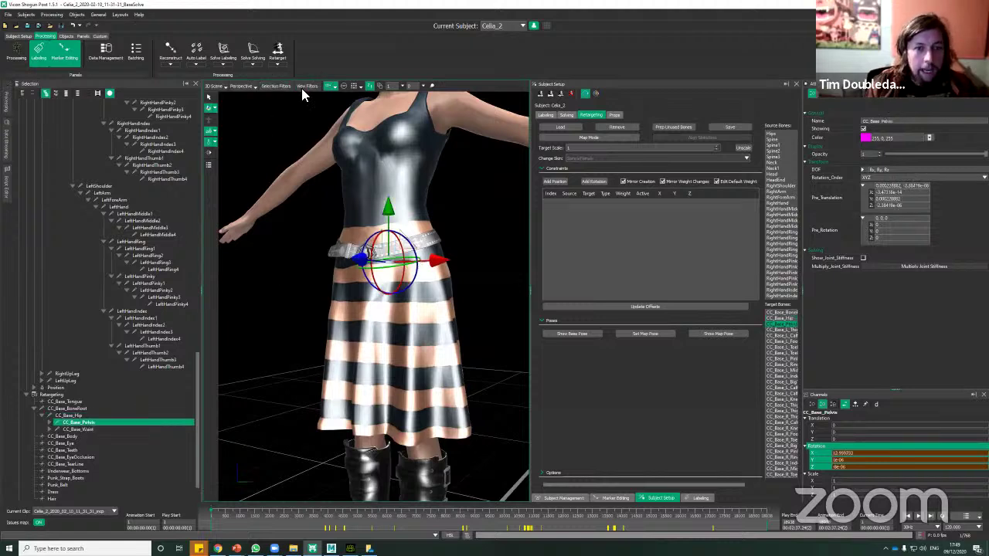
click(303, 86)
click(77, 416)
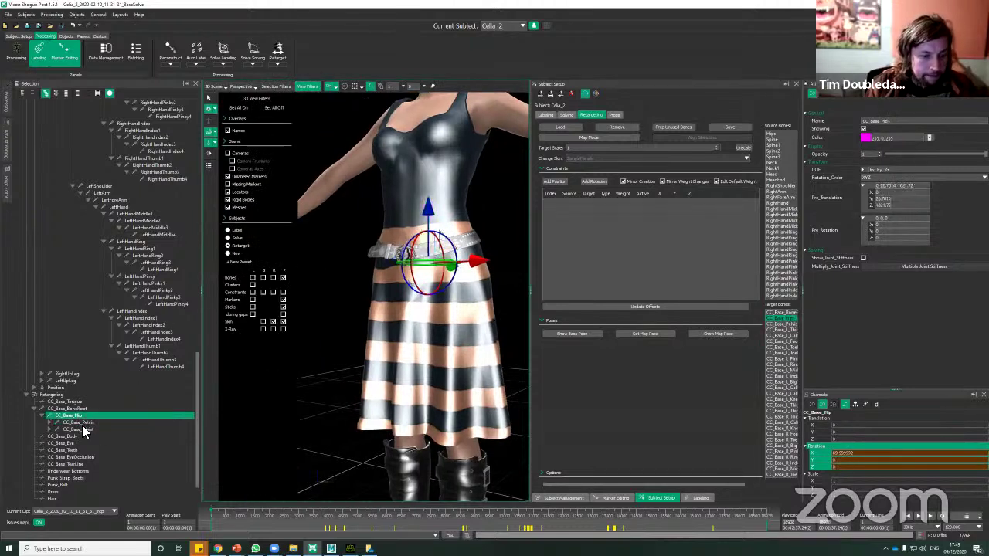
click(82, 424)
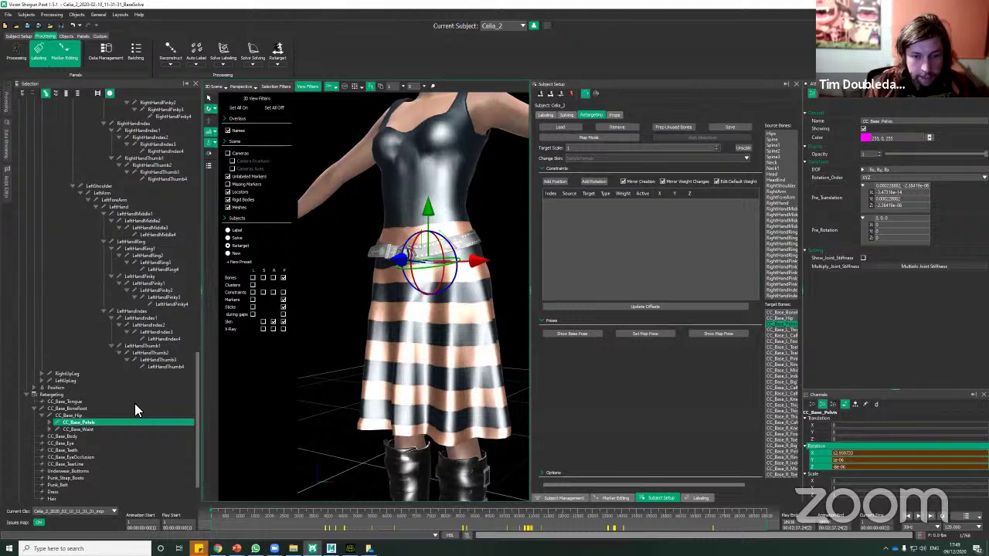
Display the retarget bones with X-Ray enabled and hide the retarget skin so only the skeleton shows
click(273, 278)
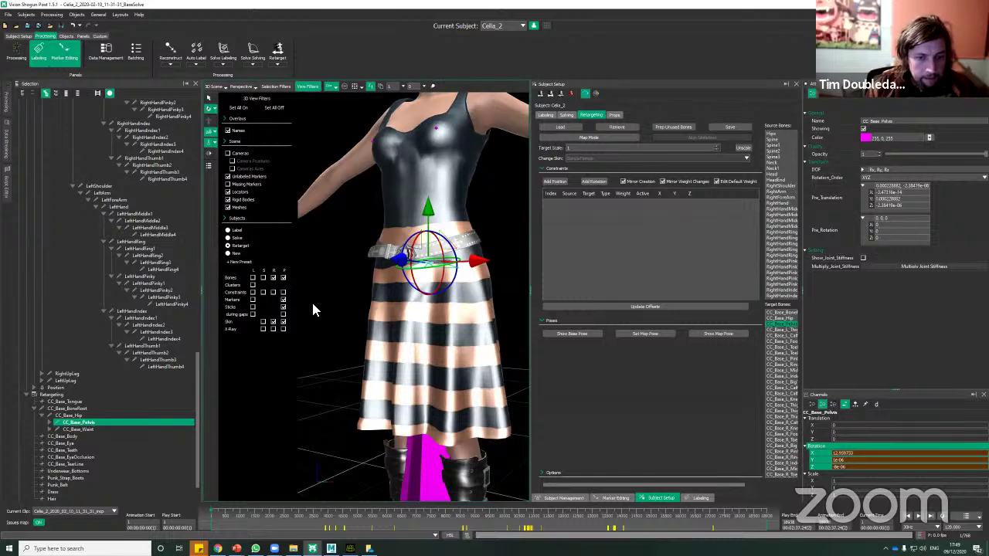
click(274, 330)
click(273, 323)
drag(370, 306, 483, 361)
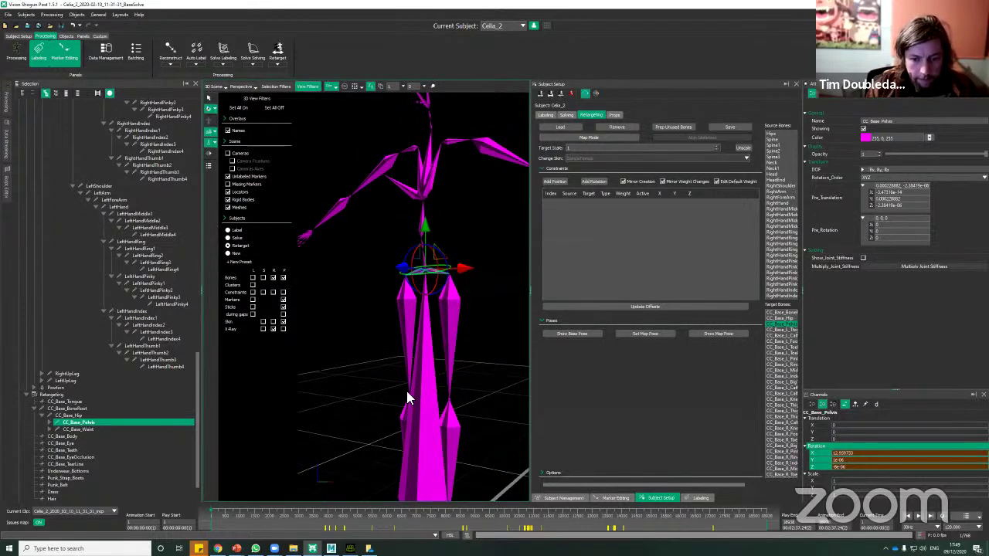
drag(408, 398, 466, 355)
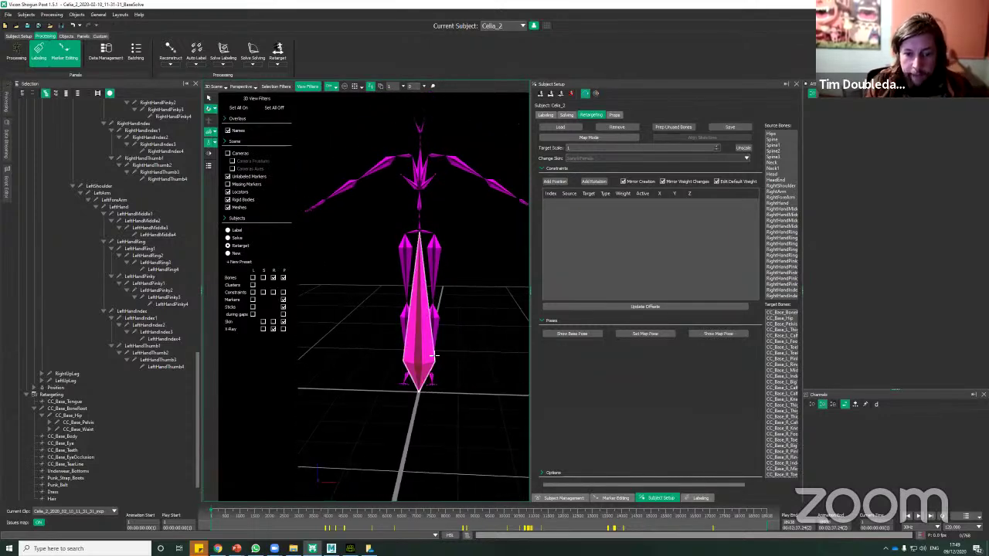
Select the large CC_Base_BoneRoot bone between the legs and turn off its Showing attribute
click(431, 355)
alt+drag(498, 297, 657, 228)
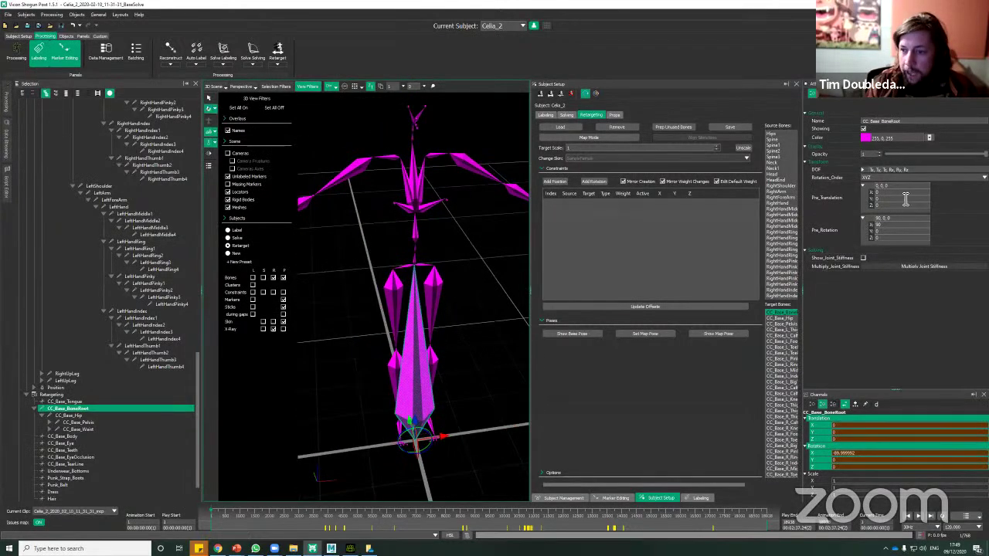
click(863, 129)
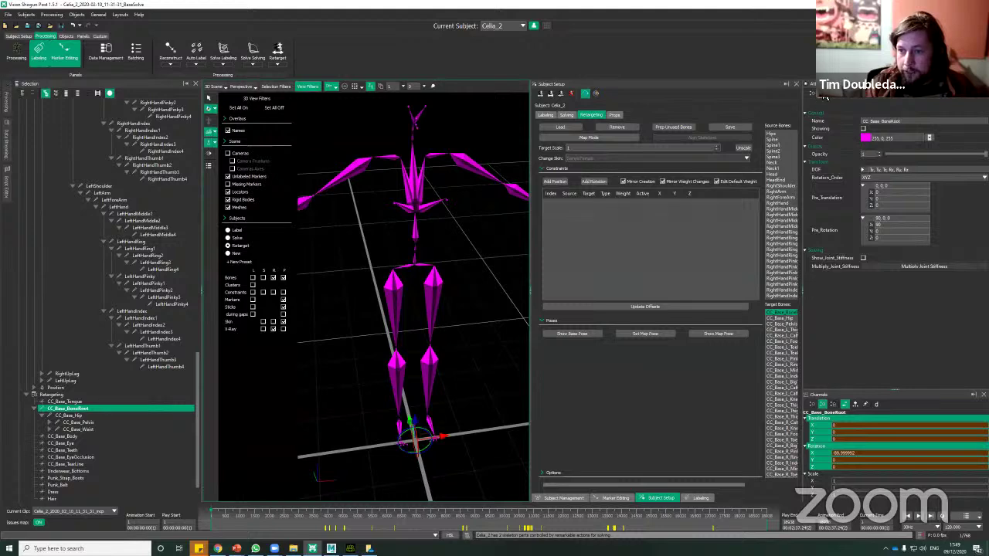
alt+drag(449, 341, 443, 329)
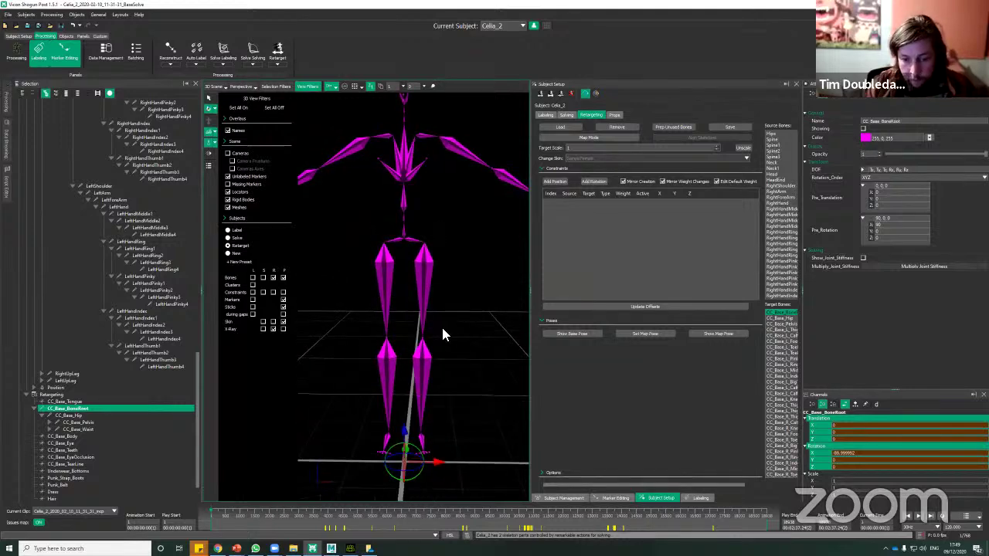
Select all the left arm bones from clavicle to fingers, reveal the advanced attributes and set their Geometry_Twist to 90
alt+drag(454, 292, 428, 288)
click(430, 280)
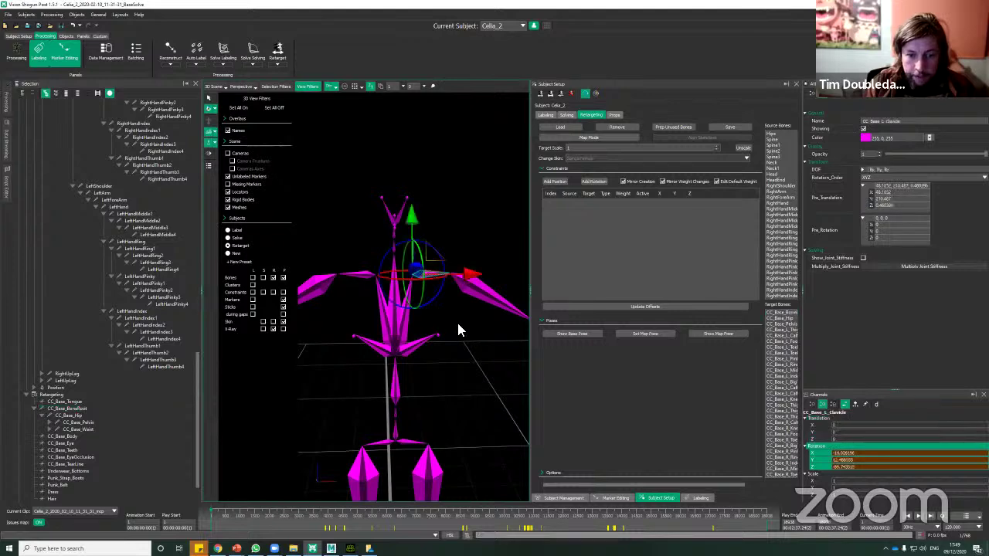
alt+drag(457, 325, 480, 441)
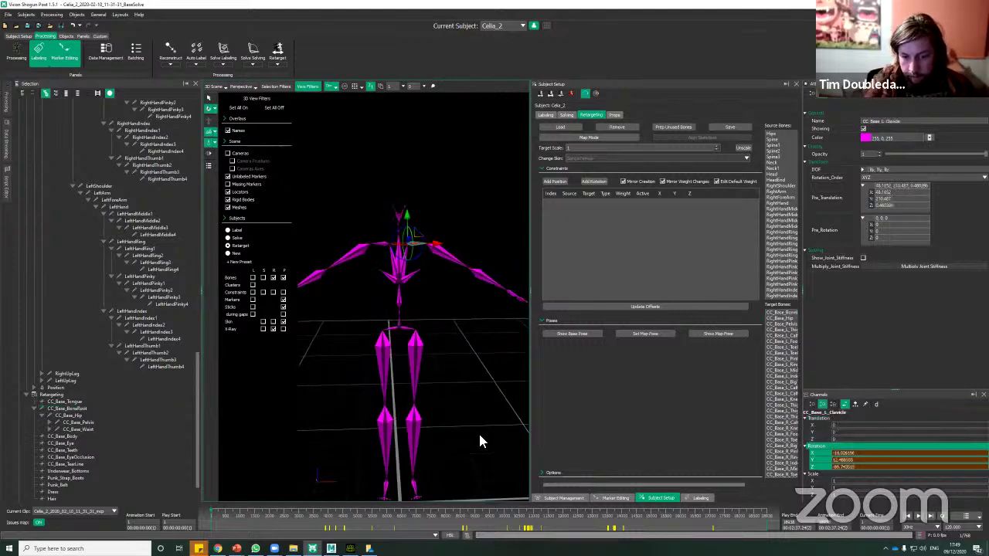
alt+right_drag(464, 325, 459, 311)
alt+middle_drag(460, 310, 336, 340)
mouse_move(422, 282)
alt+mouse_down()
mouse_move(441, 287)
mouse_move(440, 298)
mouse_move(424, 287)
alt+mouse_up()
click(502, 351)
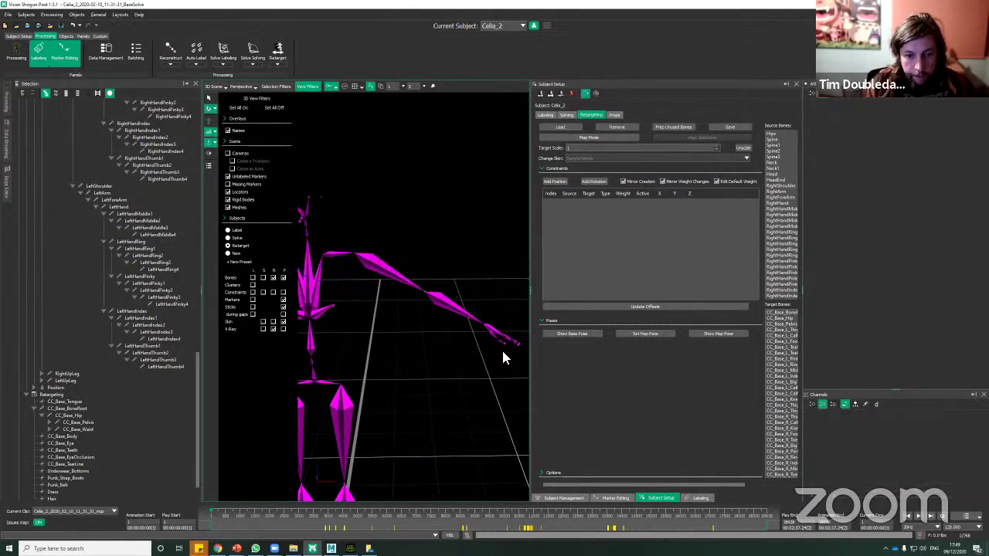
drag(445, 311, 516, 354)
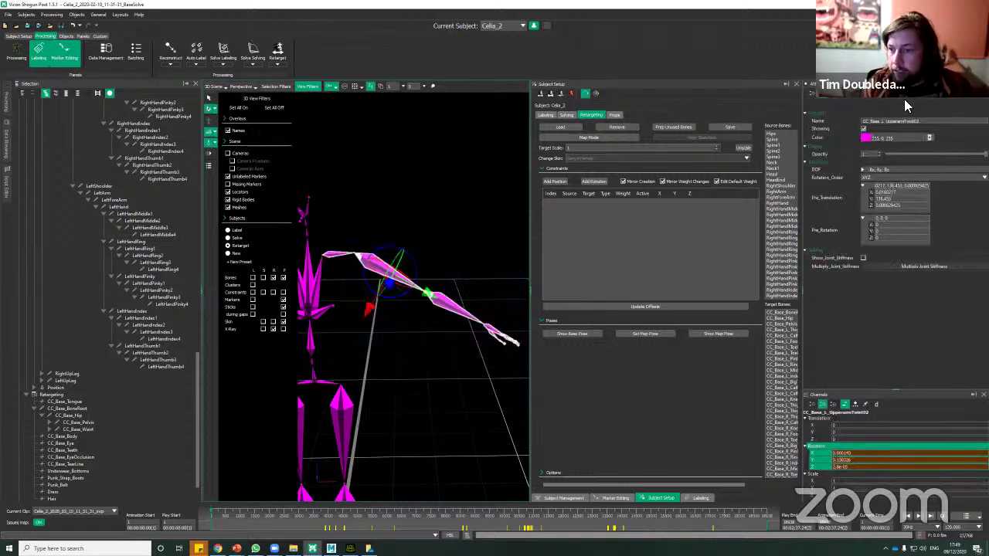
click(842, 97)
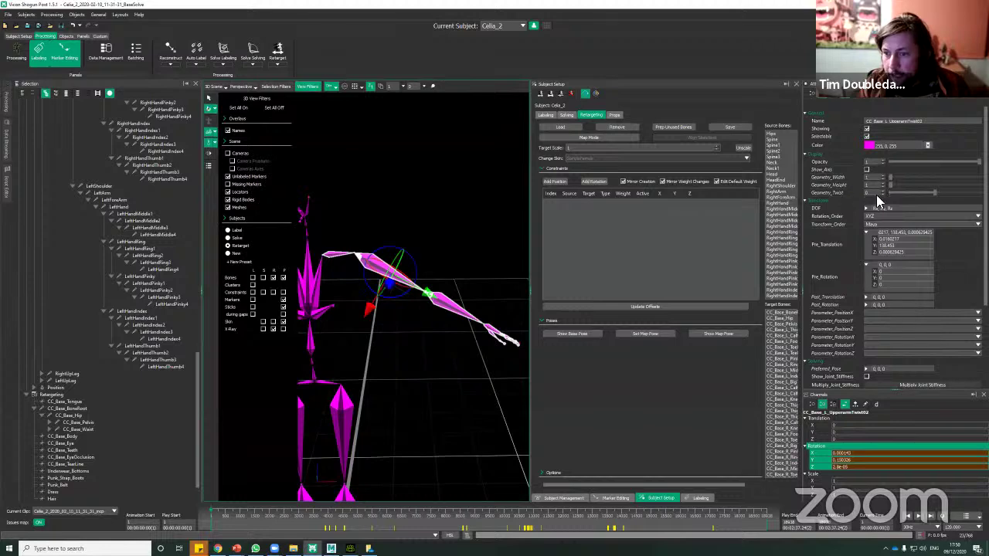
text(90)
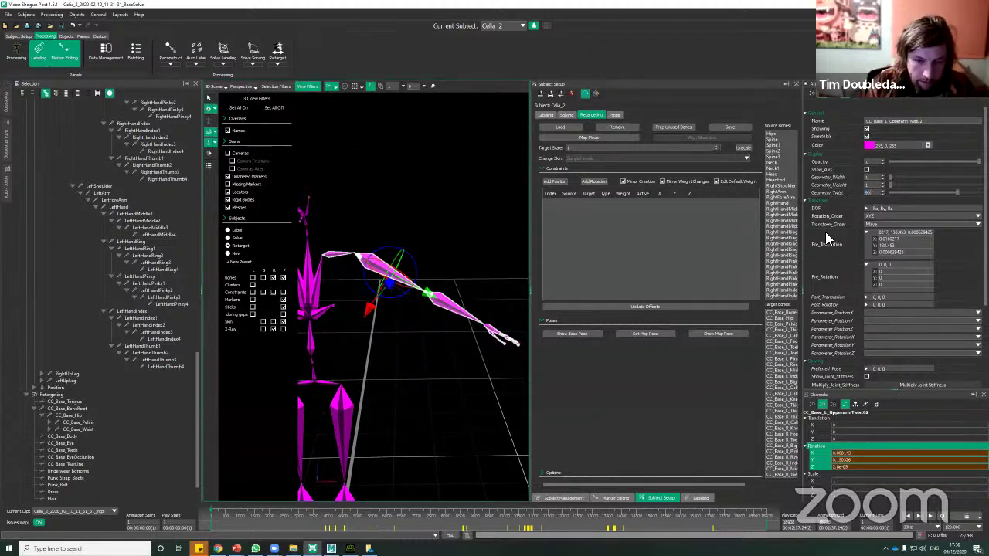
key(Return)
Select the left forearm bone and examine how its twisted geometry lines up with its axes, then clear the selection
alt+drag(476, 278, 408, 239)
click(461, 338)
alt+middle_drag(408, 239, 468, 255)
alt+drag(468, 255, 486, 327)
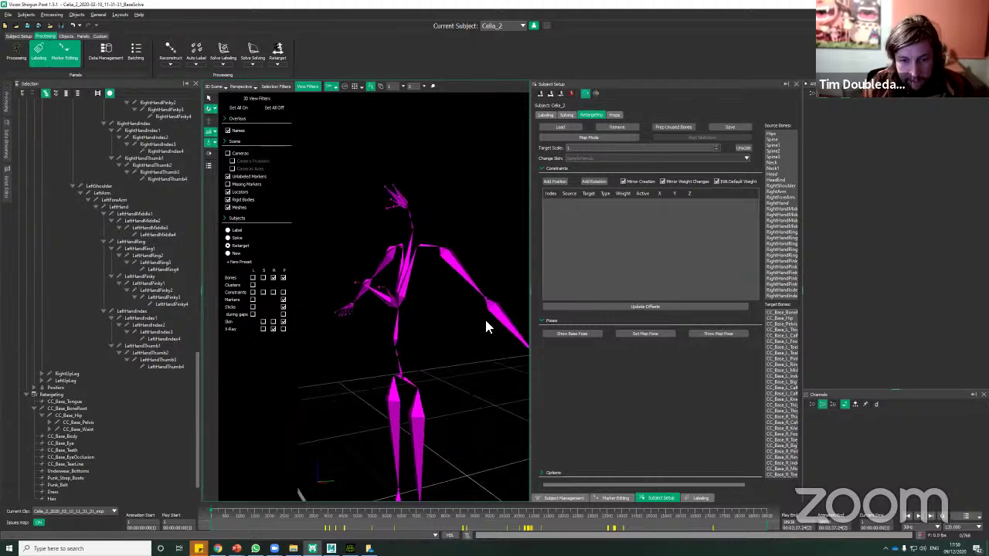
click(498, 319)
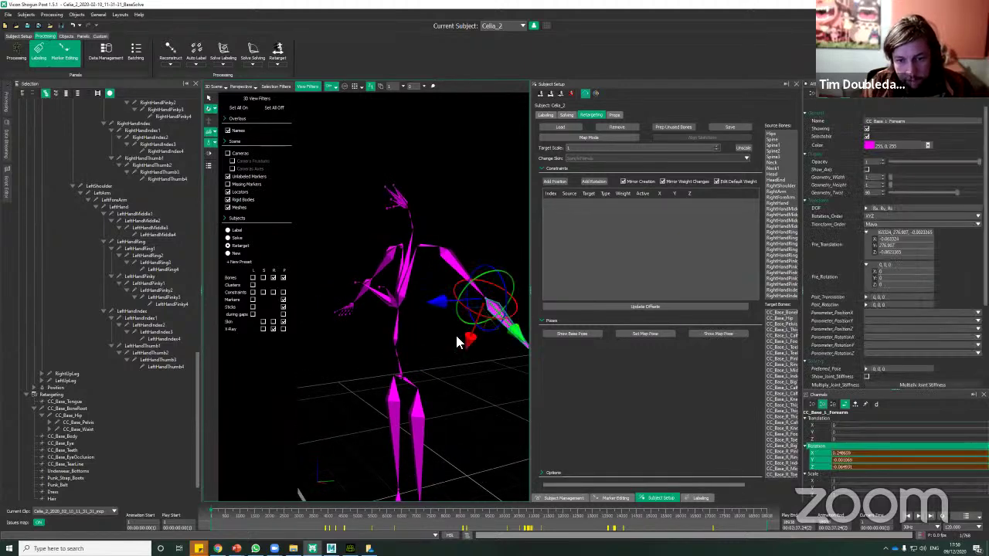
click(487, 393)
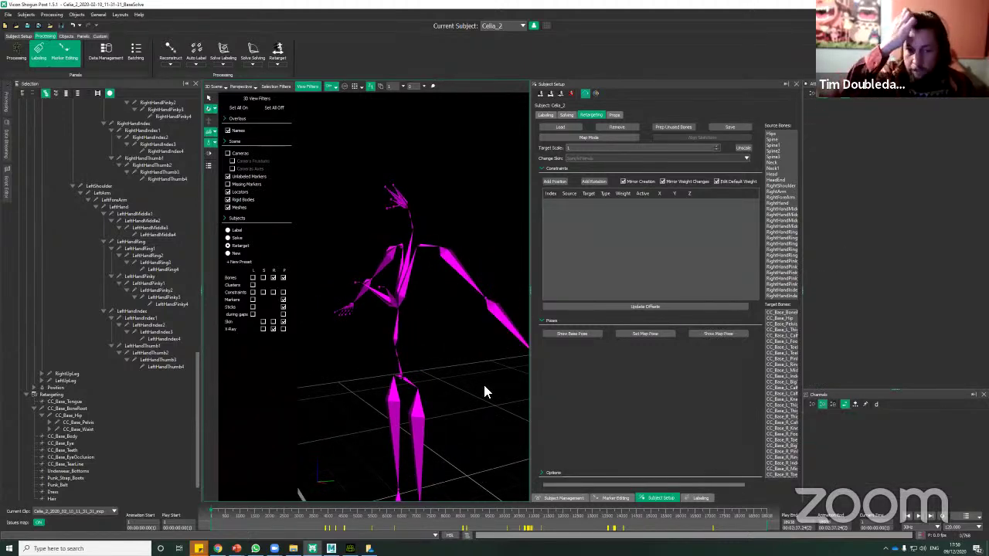
Select all the right arm bones from clavicle to fingers and give them a negative Geometry_Twist, then deselect them
alt+drag(463, 306, 508, 303)
alt+right_drag(481, 309, 467, 329)
drag(337, 226, 468, 347)
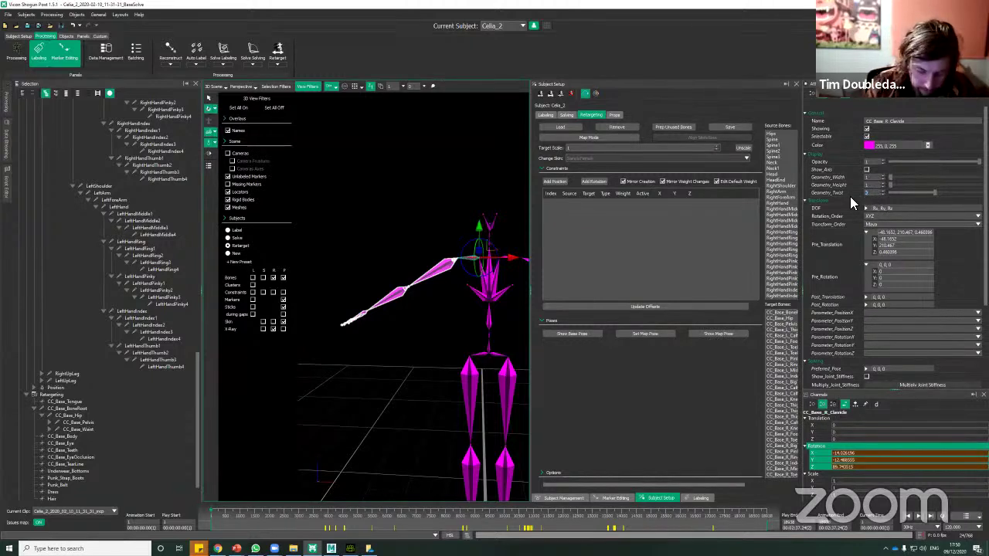
drag(934, 192, 913, 192)
click(468, 317)
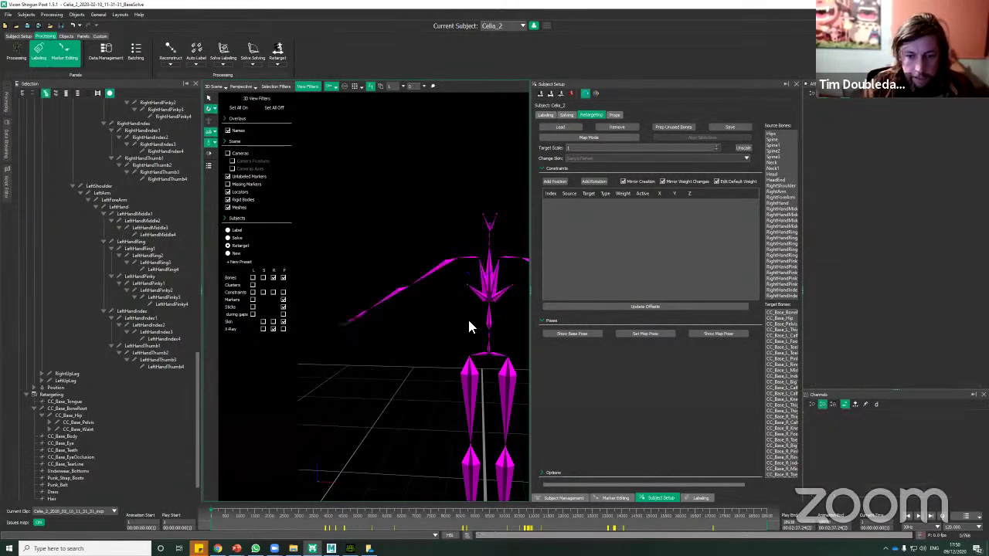
alt+drag(468, 317, 475, 291)
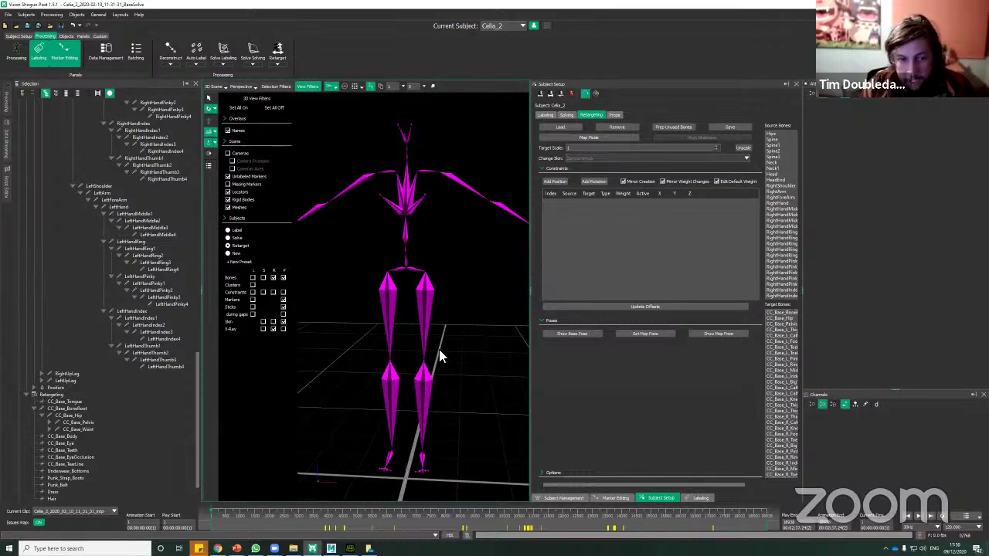
Select the pelvis bone and examine its pivot and axes from the front and the side
scroll(408, 247, up, 5)
click(408, 258)
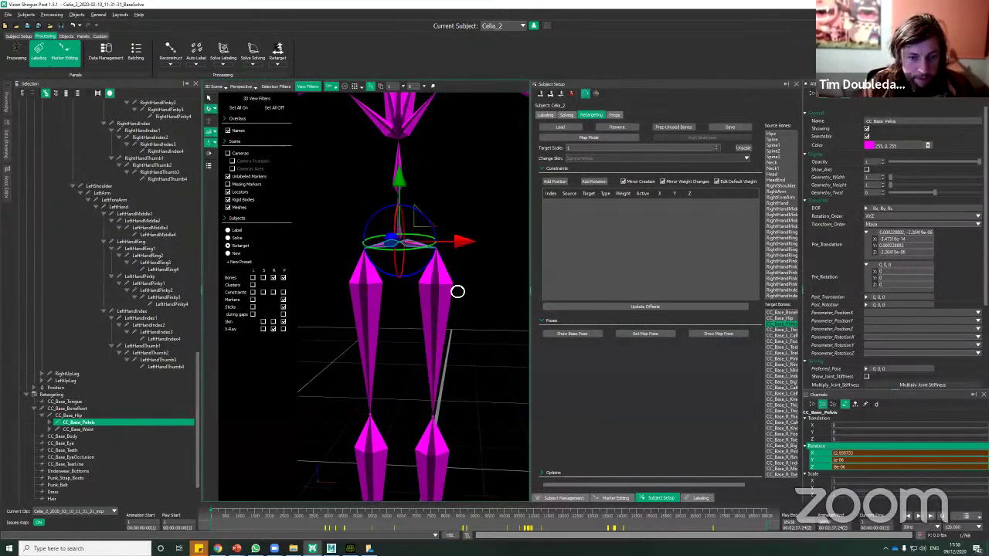
alt+drag(458, 292, 475, 222)
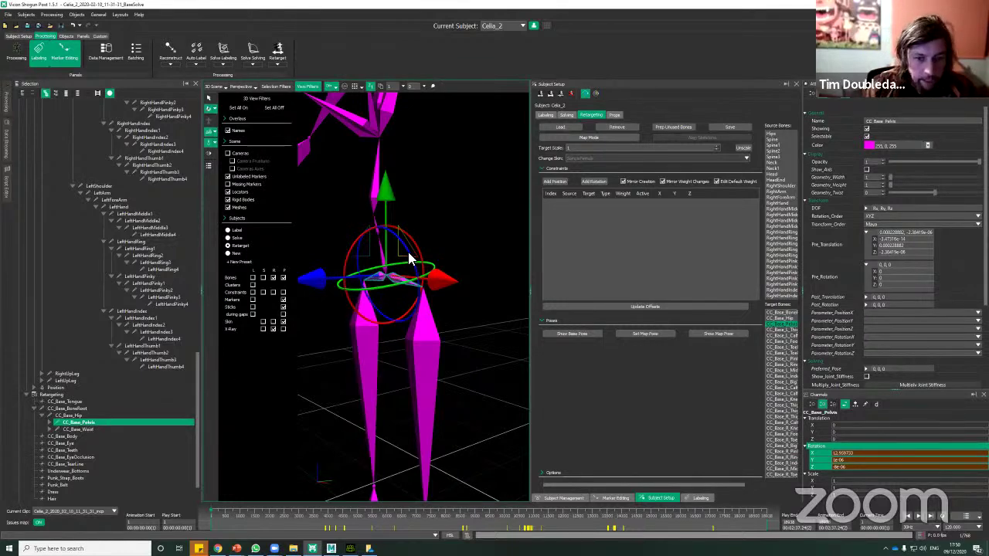
alt+drag(434, 247, 366, 309)
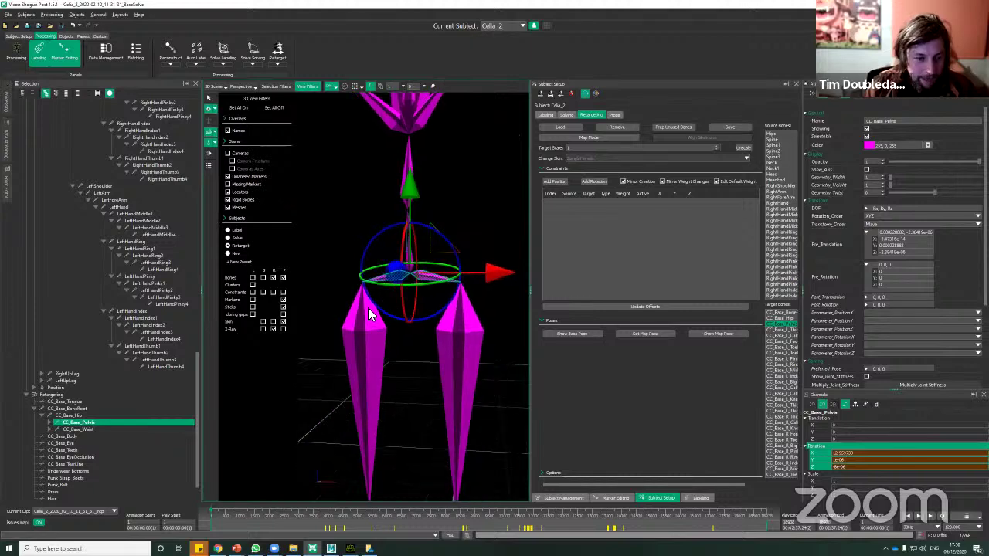
Test-rotate CC_Base_Hip by about 15 degrees around its Y axis to check which bones follow it
click(83, 416)
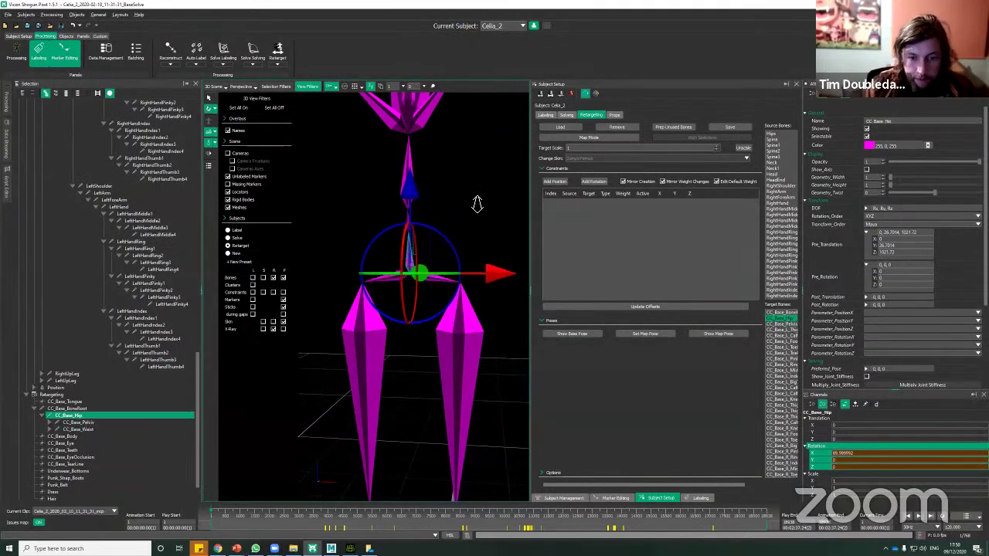
alt+right_drag(477, 204, 464, 219)
mouse_move(438, 246)
mouse_down()
mouse_move(423, 230)
mouse_move(457, 246)
mouse_up()
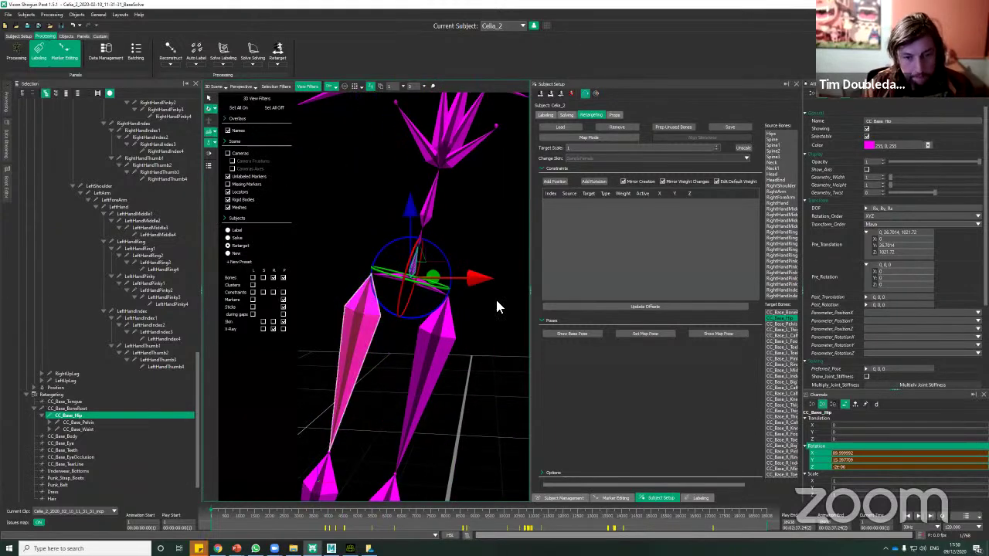
click(446, 343)
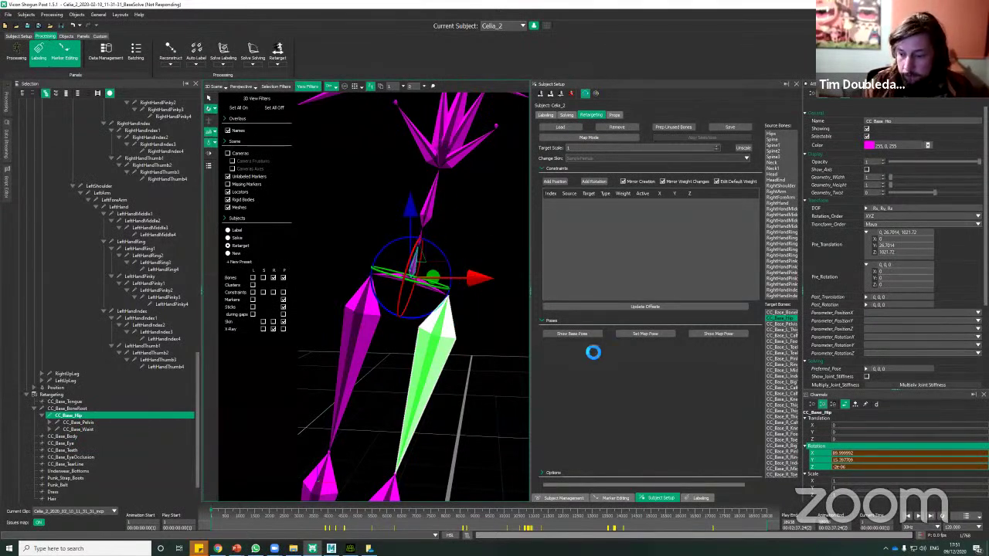
click(483, 249)
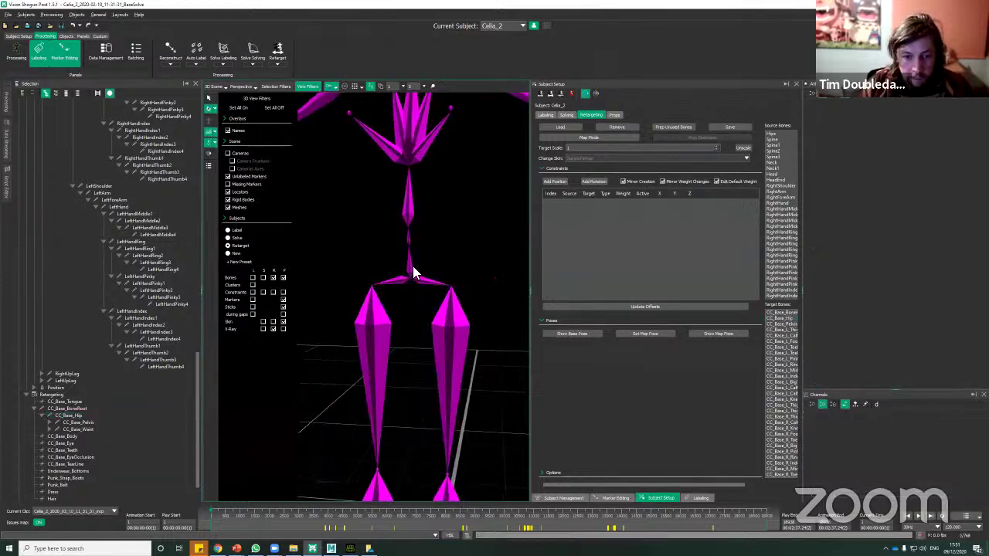
Recheck the axes of CC_Base_Pelvis against those of its parent, finishing with CC_Base_Hip selected
alt+drag(413, 268, 389, 277)
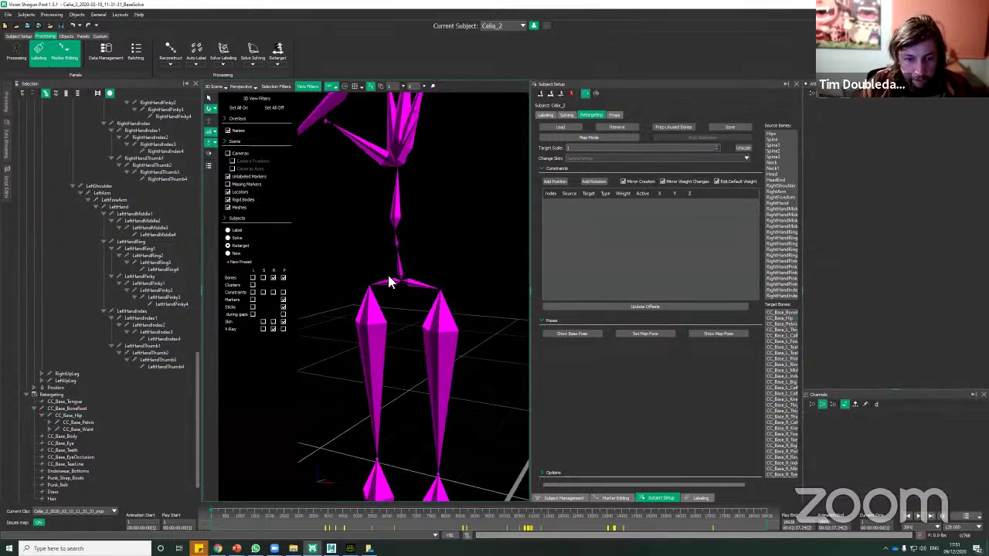
click(87, 424)
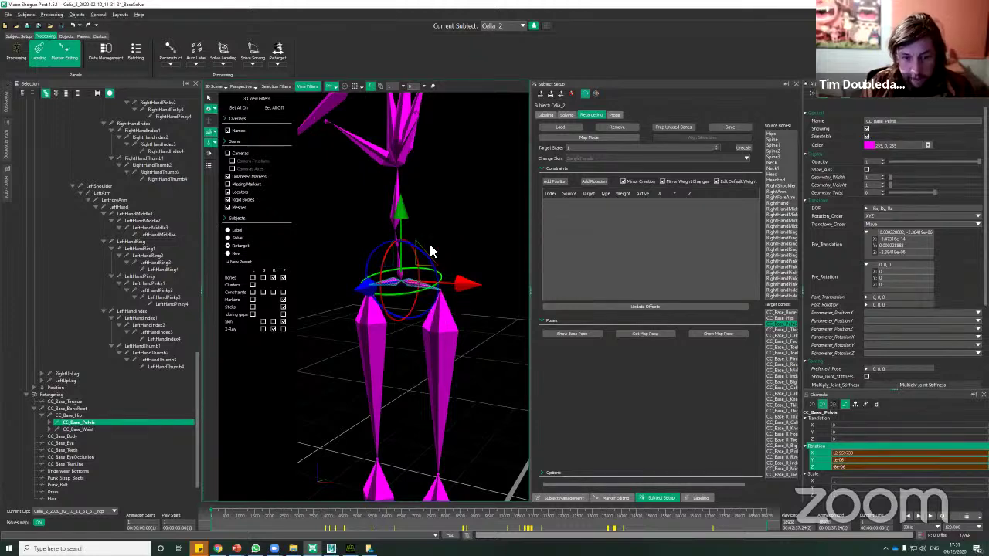
click(475, 215)
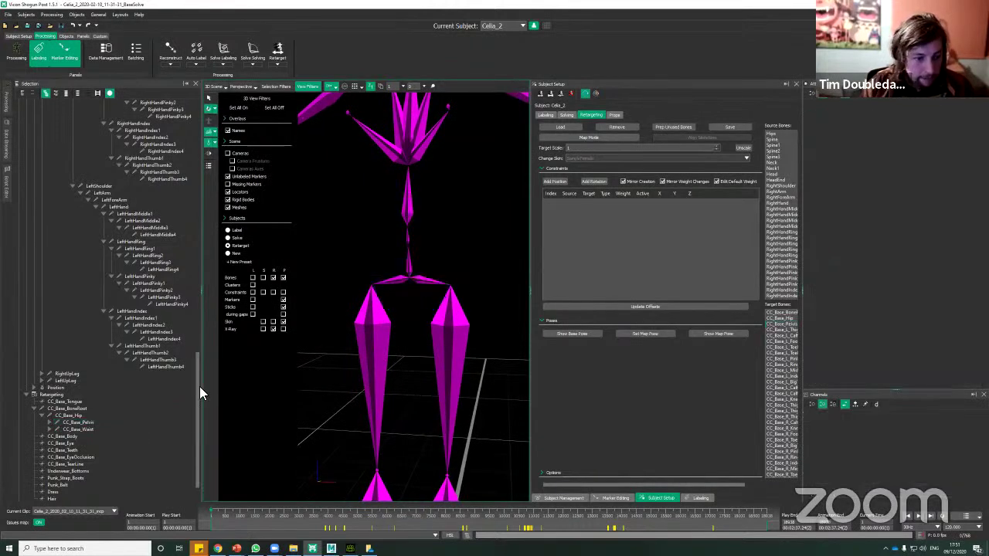
click(76, 430)
click(133, 423)
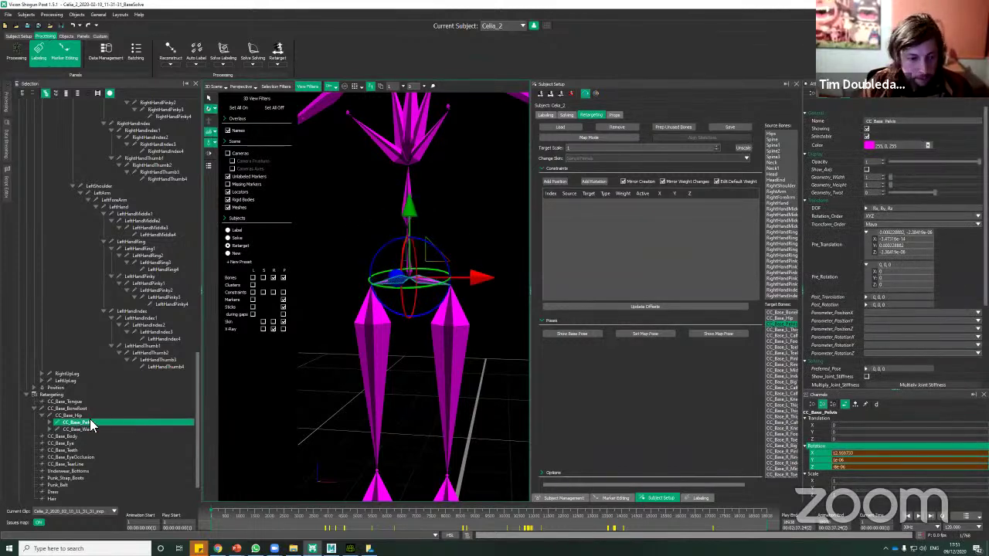
click(72, 417)
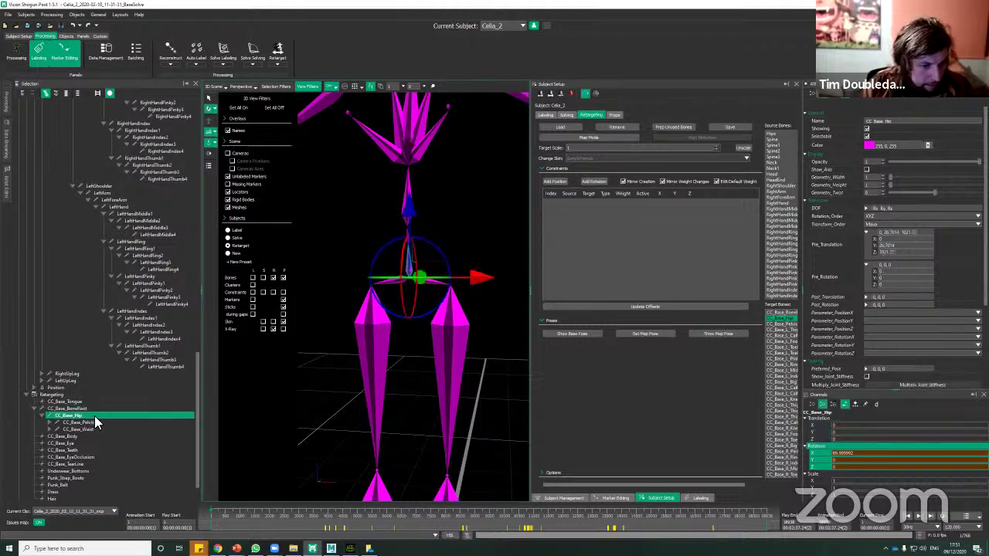
Make CC_Base_Hip the root of the target bones with all translation and rotation degrees of freedom, and hide the view filter options
mouse_move(482, 236)
alt+mouse_down()
mouse_move(462, 243)
mouse_move(477, 244)
alt+mouse_up()
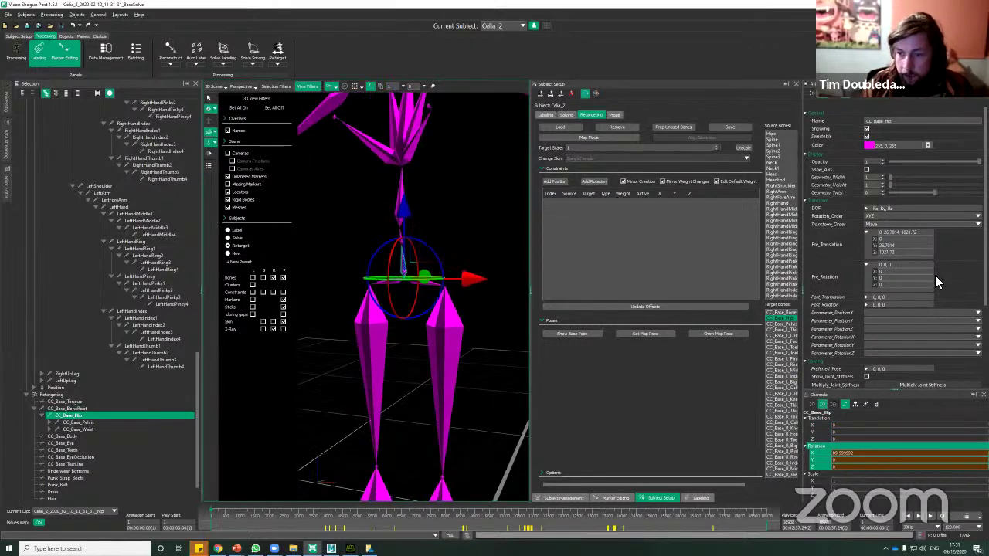
click(781, 317)
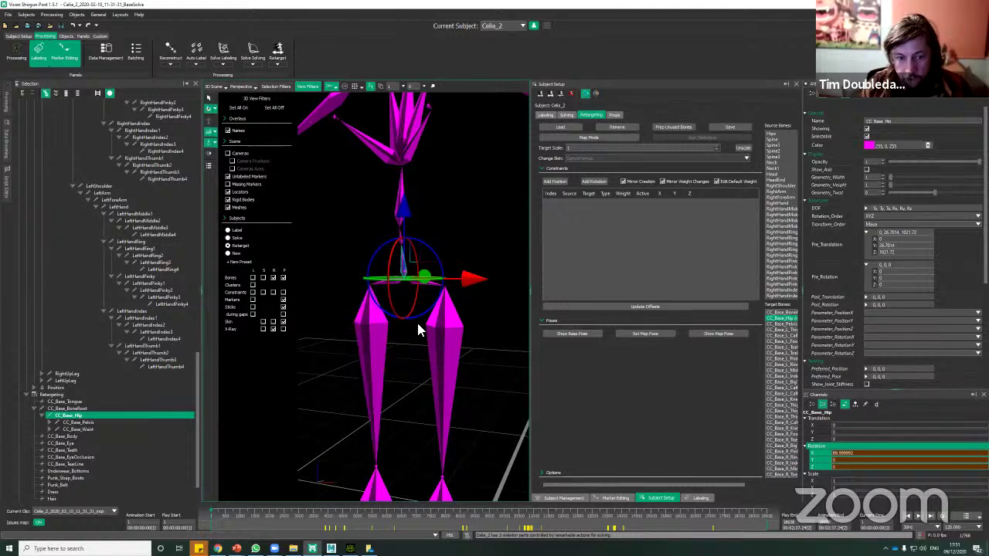
click(312, 86)
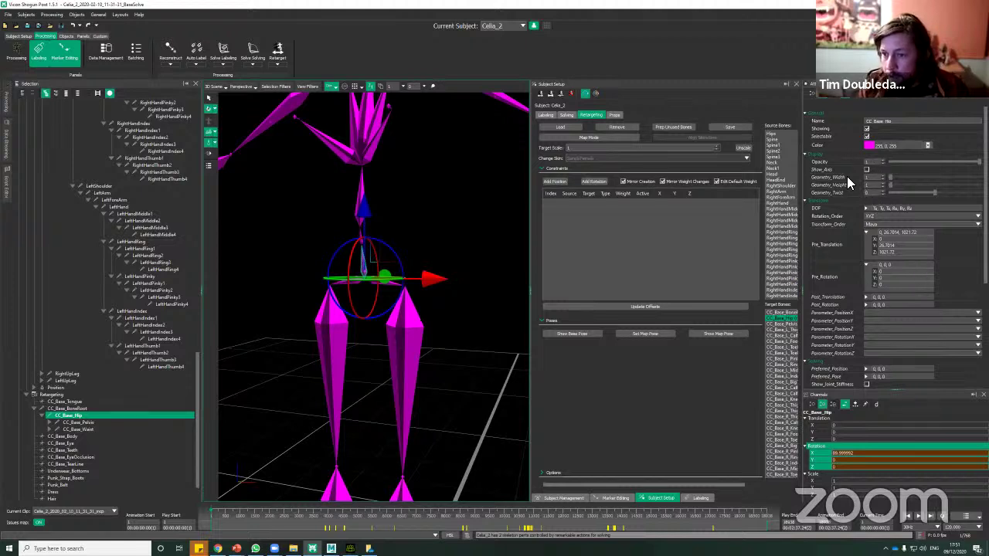
Expand the DOF attribute, hide the advanced attributes and compare the degrees of freedom of CC_Base_Hip with those of CC_Base_L_Thigh
click(865, 207)
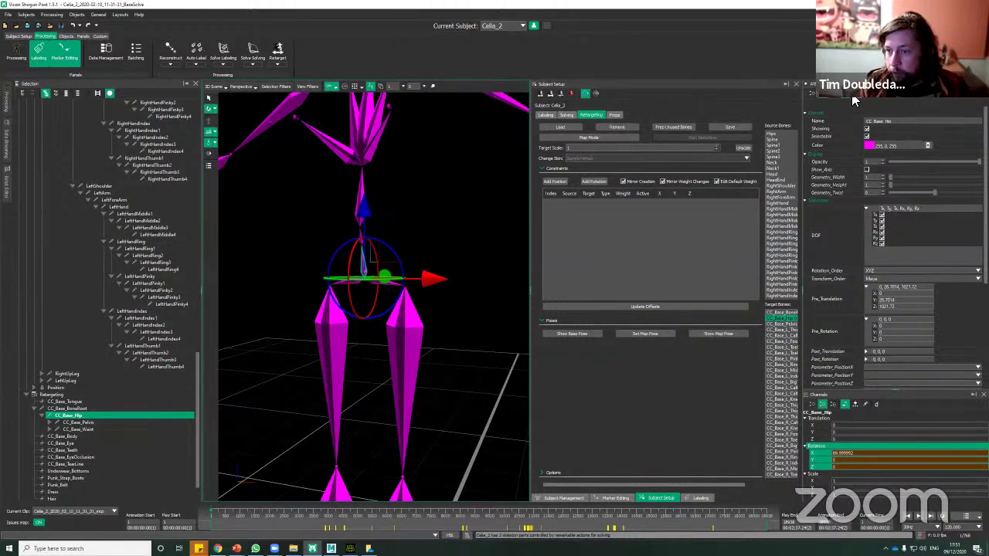
click(848, 95)
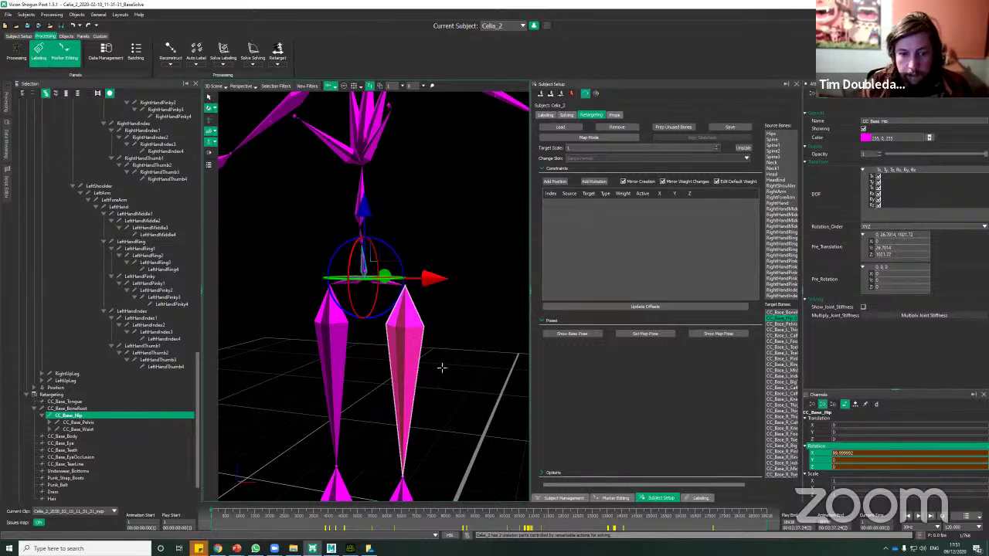
click(406, 332)
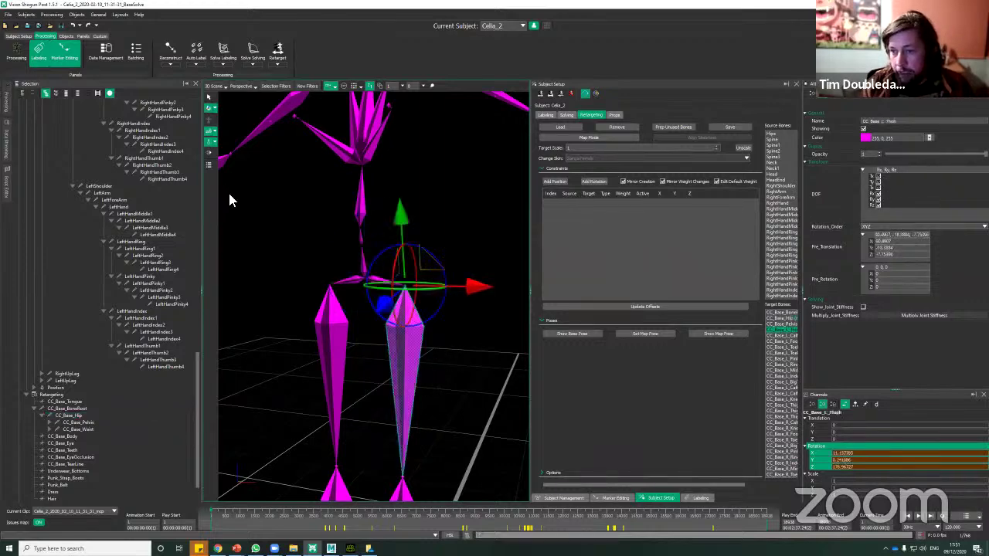
scroll(228, 190, up, 5)
scroll(303, 365, down, 4)
scroll(303, 365, down, 3)
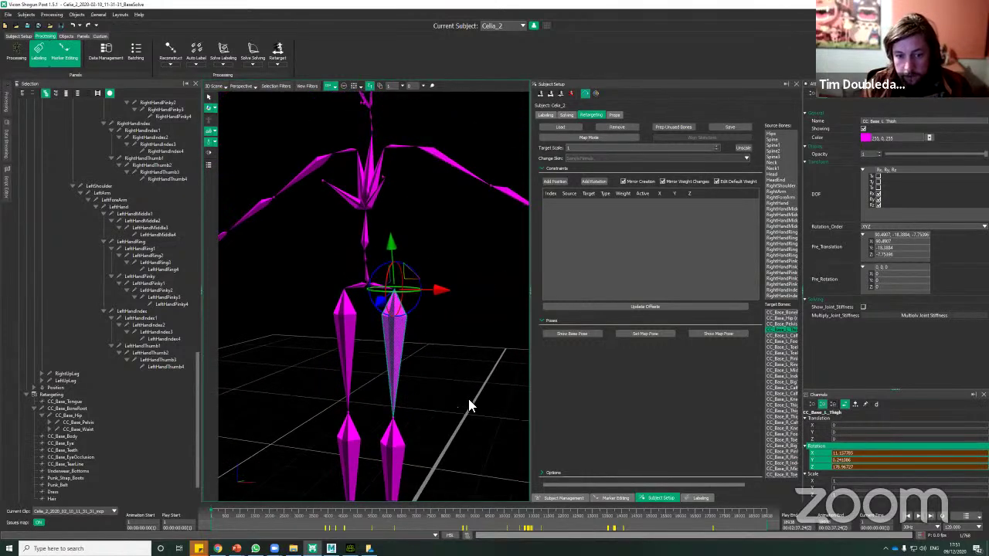
click(469, 399)
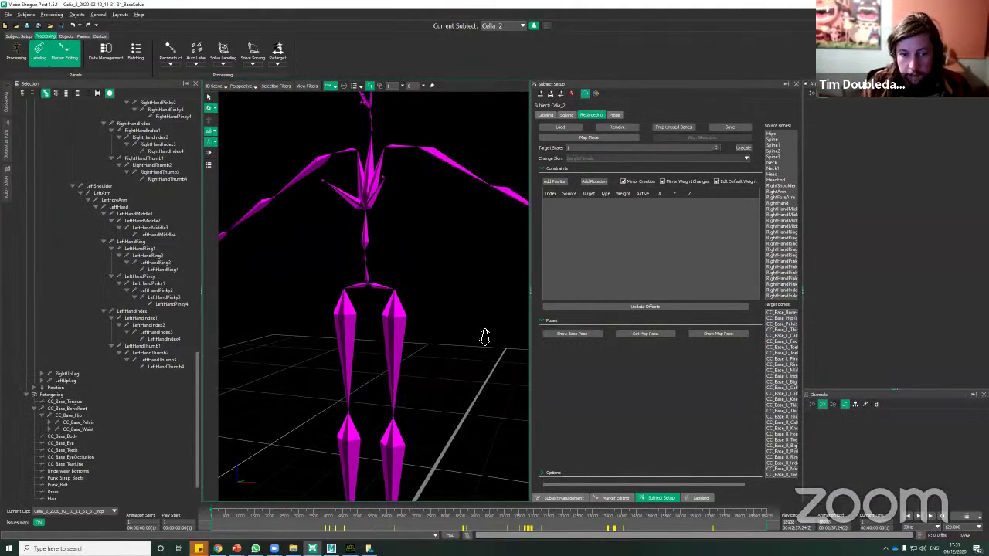
Select the left forearm bone, CC_Base_L_Forearm, and examine its rotation axes and degrees of freedom up close
alt+right_drag(484, 337, 475, 370)
alt+middle_drag(473, 266, 452, 253)
alt+drag(452, 254, 423, 220)
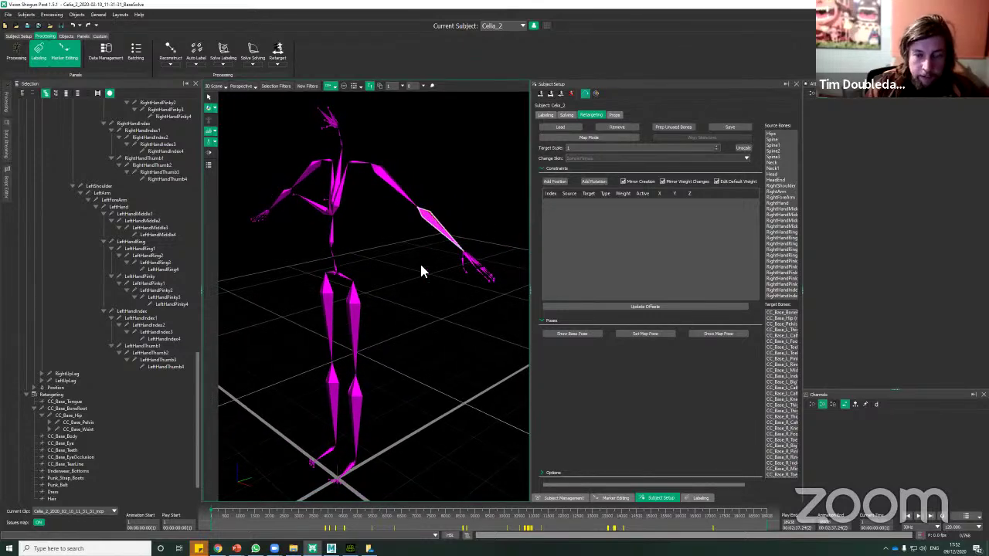
click(430, 270)
alt+drag(429, 272, 433, 302)
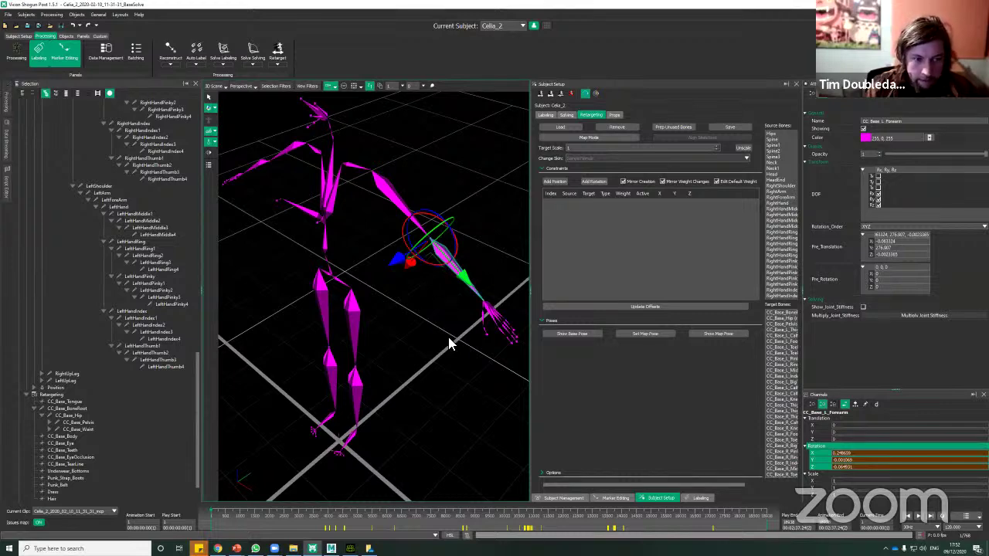
alt+drag(453, 329, 451, 270)
alt+right_drag(452, 270, 432, 309)
alt+drag(433, 309, 448, 288)
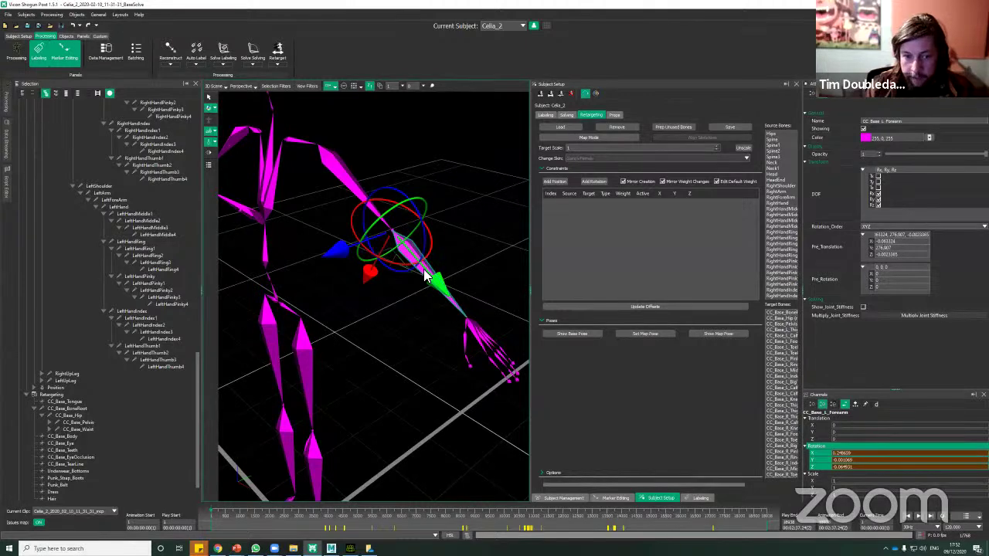
Restrict the degrees of freedom of CC_Base_L_Forearm to Rx only and clear the selection
click(878, 205)
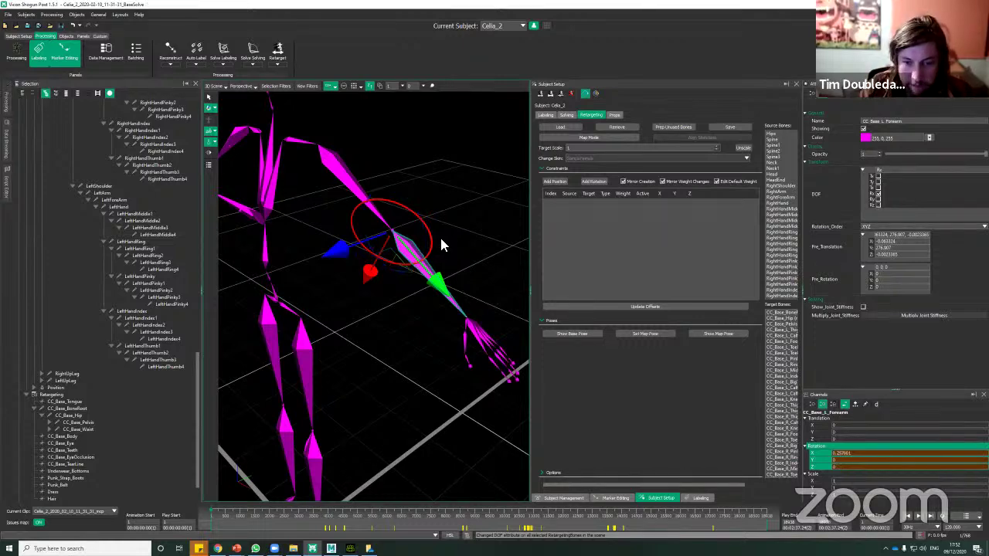
scroll(451, 237, down, 3)
alt+drag(455, 241, 402, 298)
alt+middle_drag(402, 298, 455, 396)
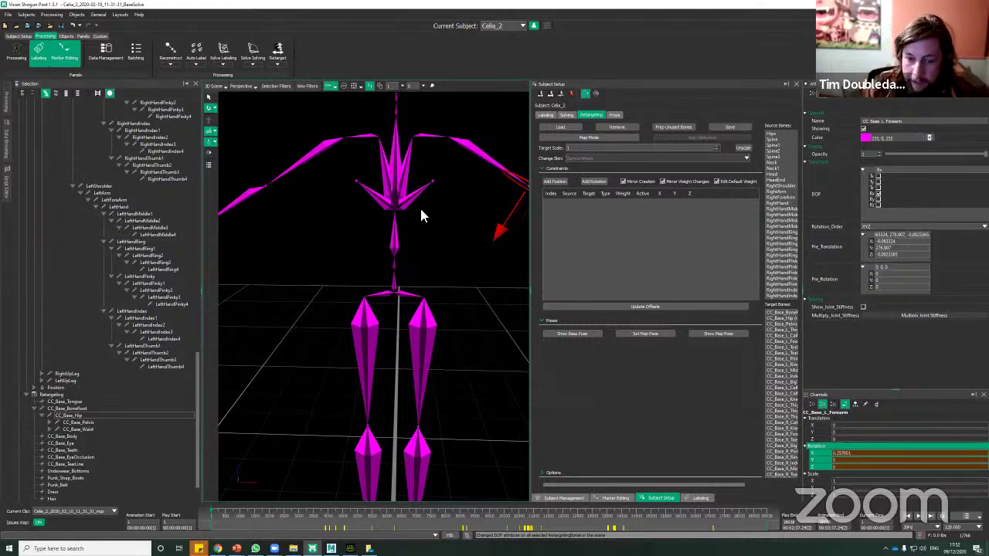
alt+drag(448, 259, 456, 332)
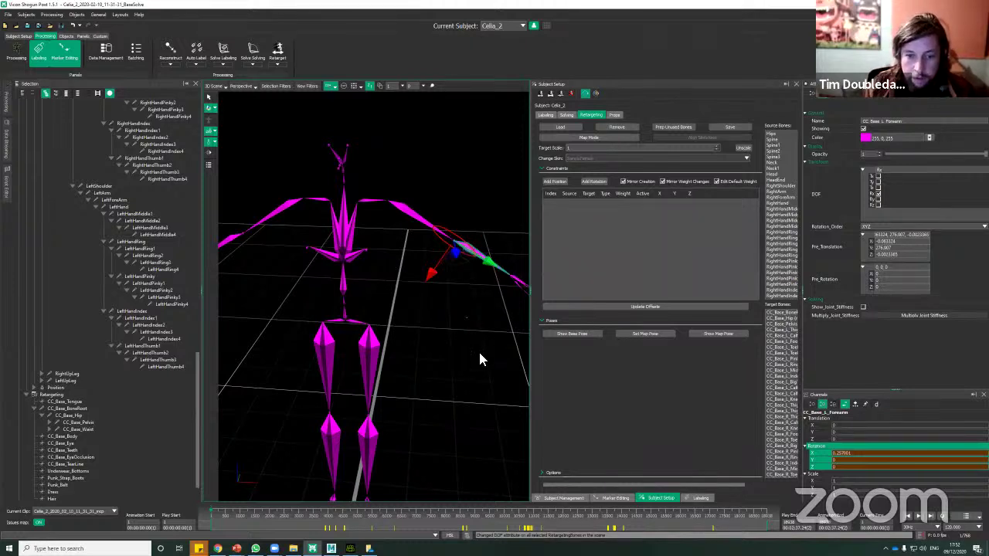
click(478, 357)
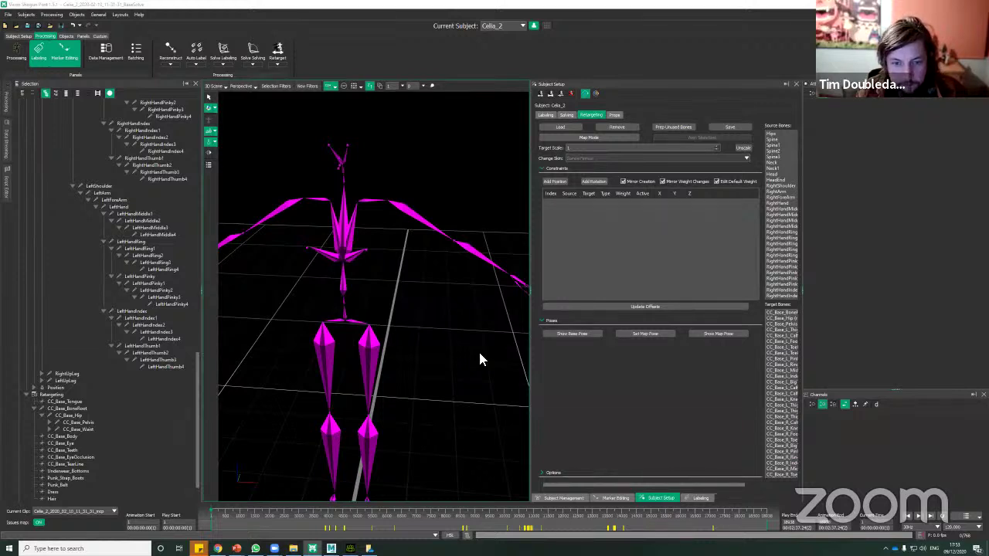
Select the right forearm bone, CC_Base_R_Forearm, and restrict its degrees of freedom to Rx only
click(363, 5)
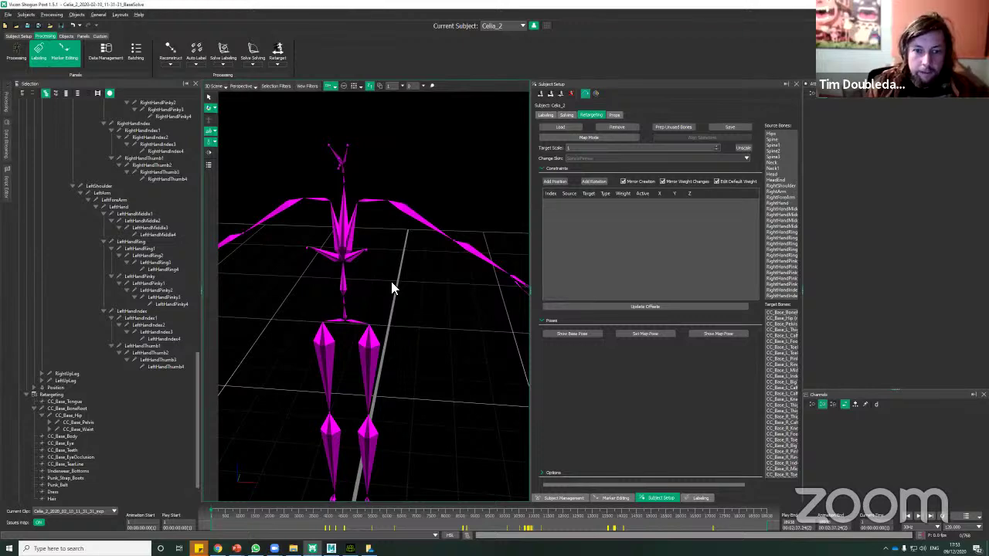
alt+right_drag(366, 263, 376, 317)
drag(374, 317, 338, 283)
click(334, 252)
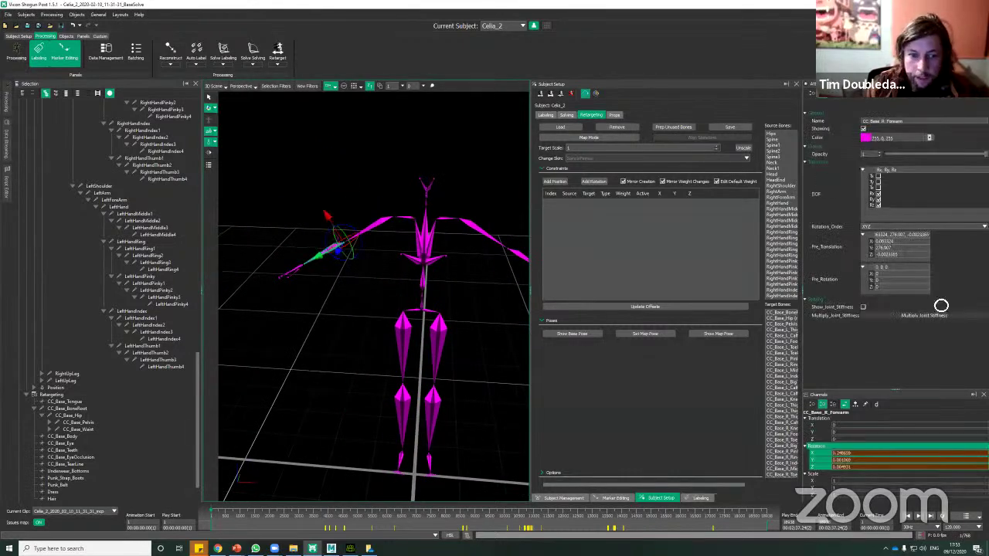
alt+drag(464, 321, 517, 334)
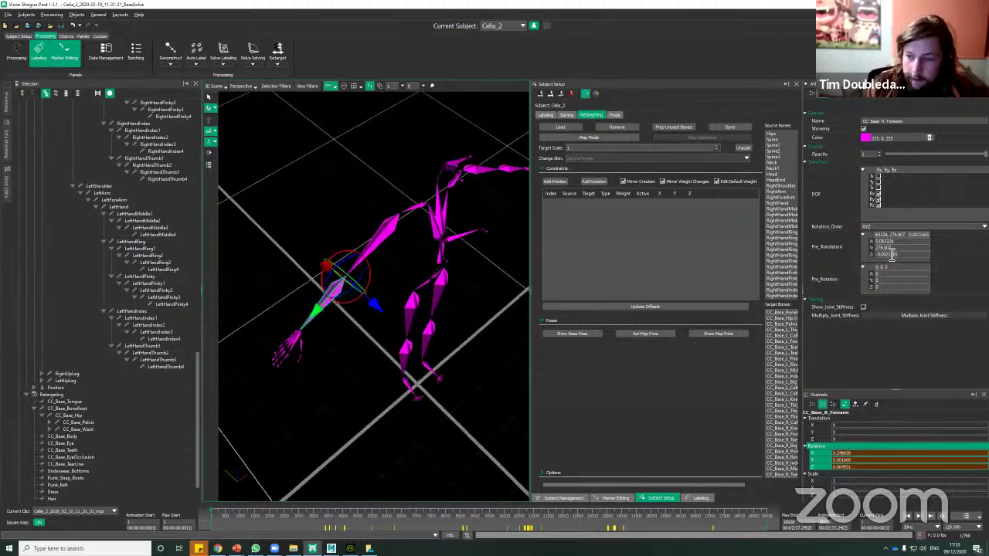
click(878, 205)
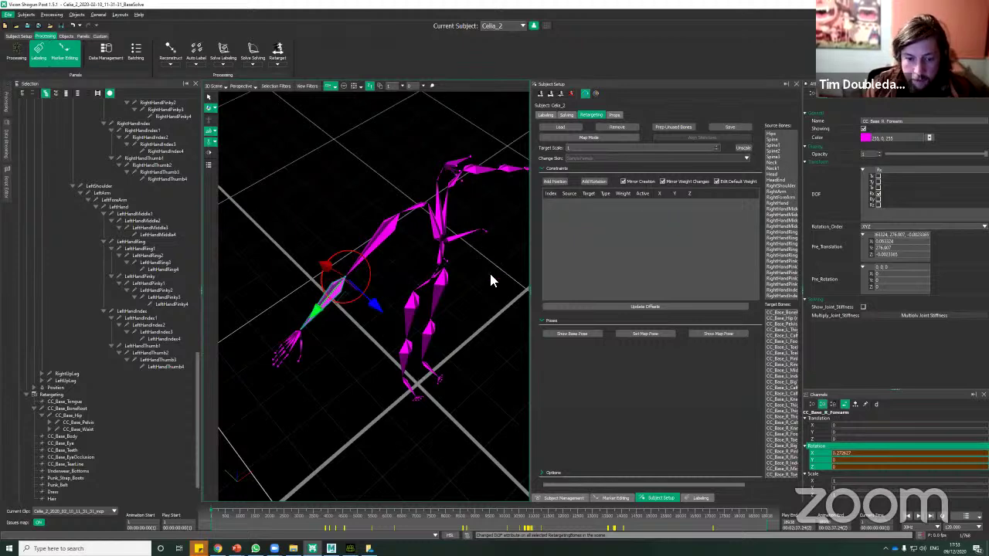
Select CC_Base_R_ToeBaseShareBone at the right foot and remove Ry from its degrees of freedom
alt+drag(501, 303, 461, 258)
alt+middle_drag(462, 259, 447, 202)
alt+right_drag(446, 202, 485, 212)
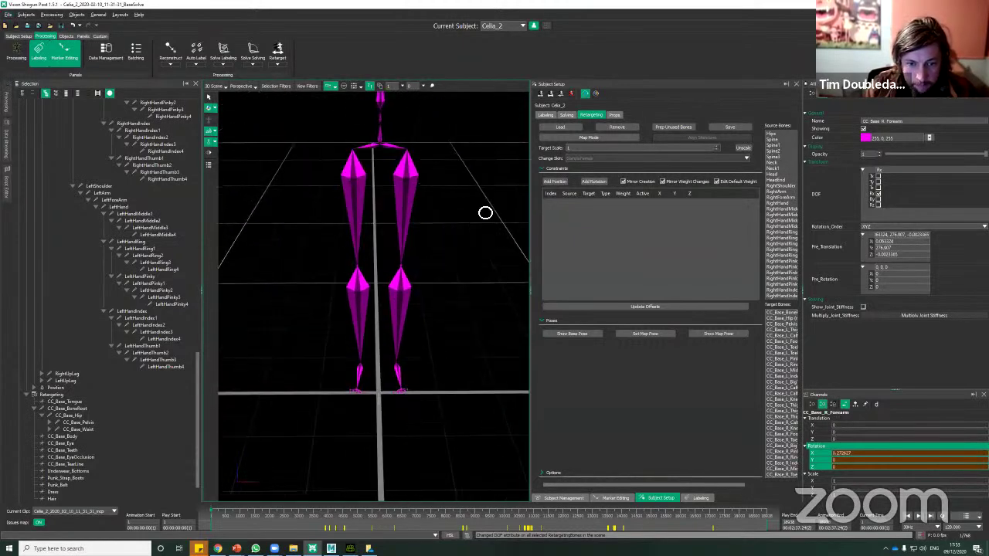
alt+drag(486, 213, 481, 207)
alt+middle_drag(481, 207, 474, 258)
alt+drag(475, 258, 473, 297)
alt+right_drag(473, 298, 468, 335)
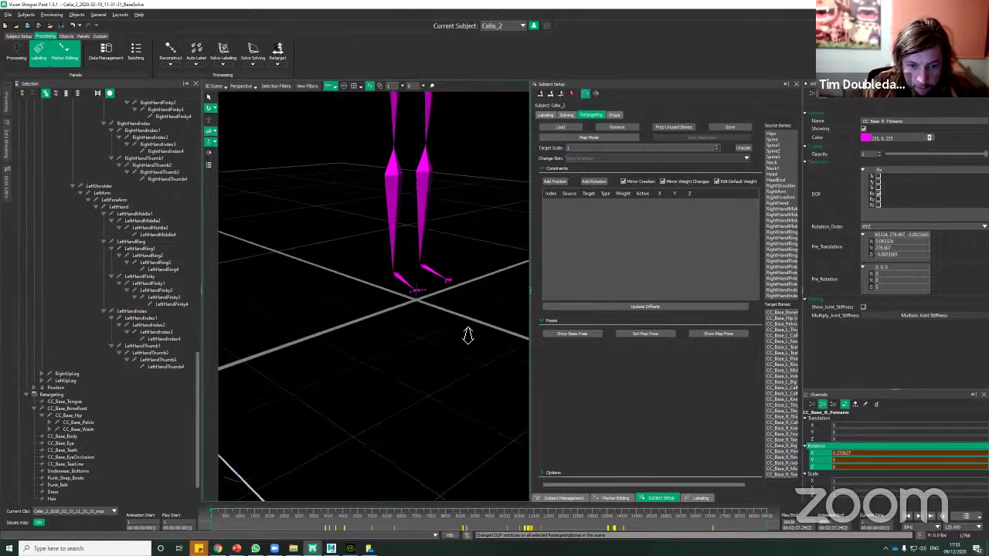
middle_drag(467, 335, 430, 316)
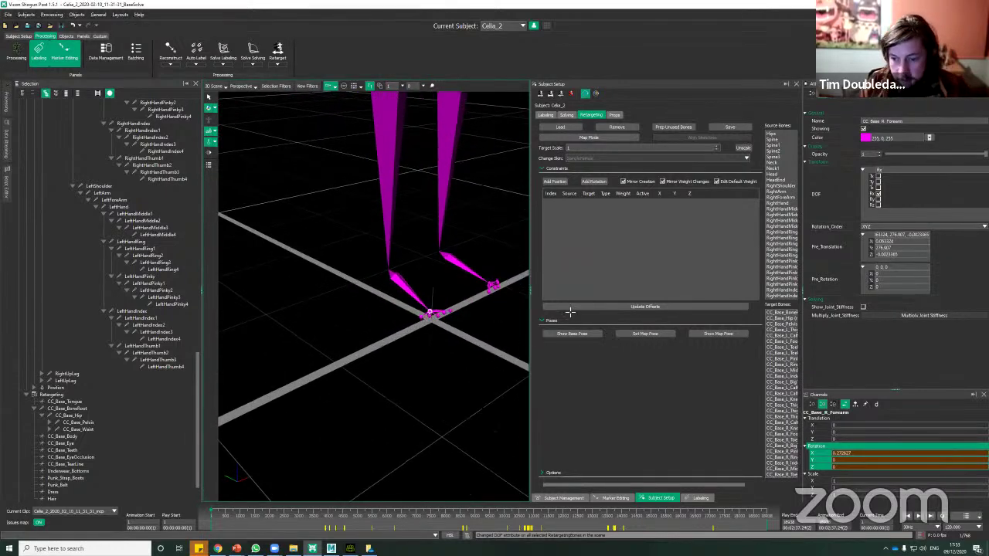
click(467, 247)
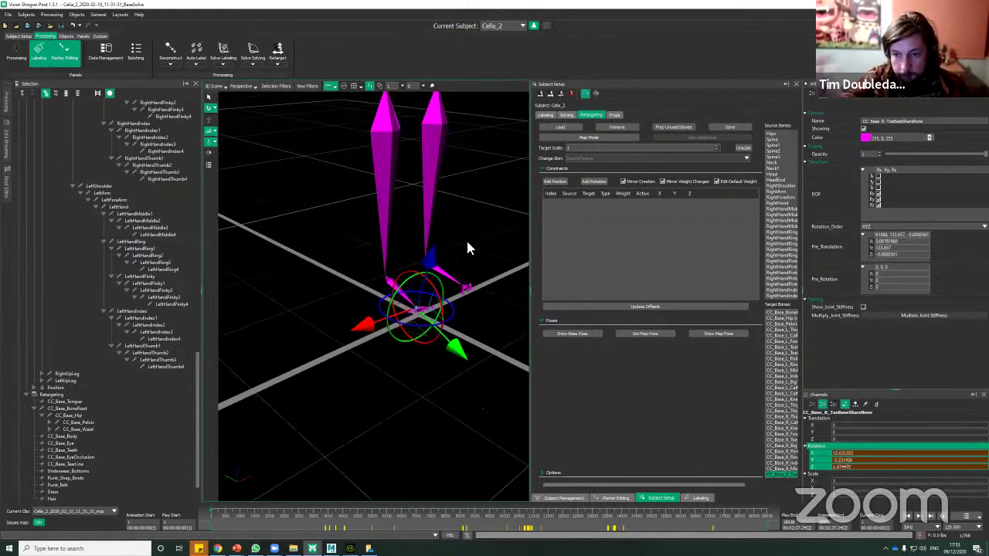
alt+drag(461, 245, 520, 229)
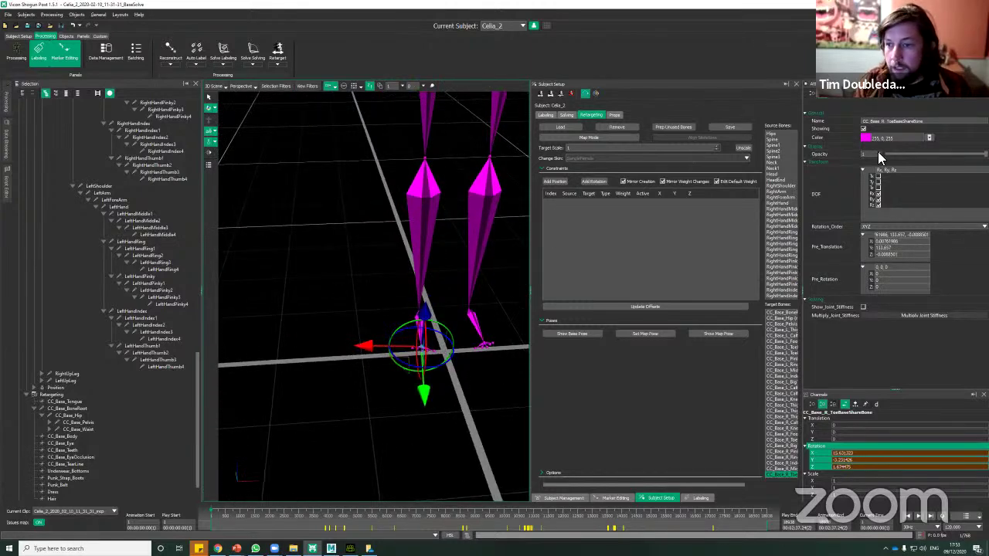
alt+drag(497, 280, 531, 263)
click(879, 201)
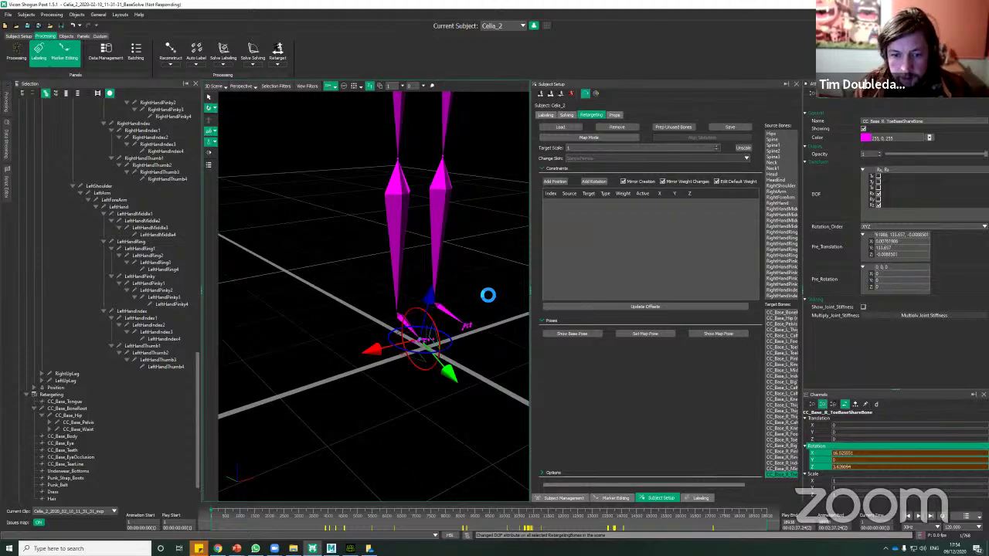
Select CC_Base_L_ToeBaseShareBone at the left foot and examine its rotation axes and degrees of freedom
alt+drag(488, 292, 442, 316)
alt+right_drag(442, 316, 440, 260)
alt+drag(439, 260, 350, 309)
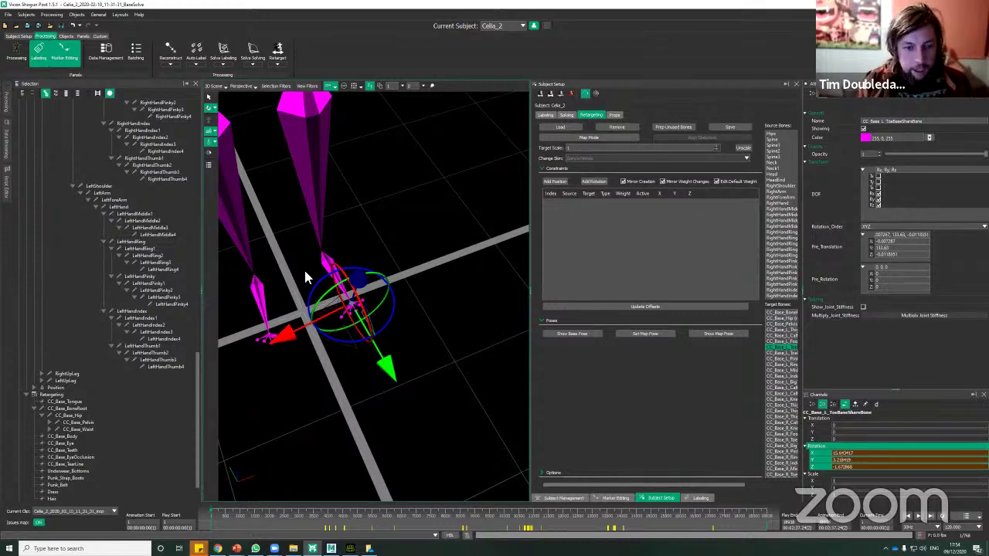
alt+right_drag(430, 247, 431, 390)
alt+drag(433, 323, 437, 374)
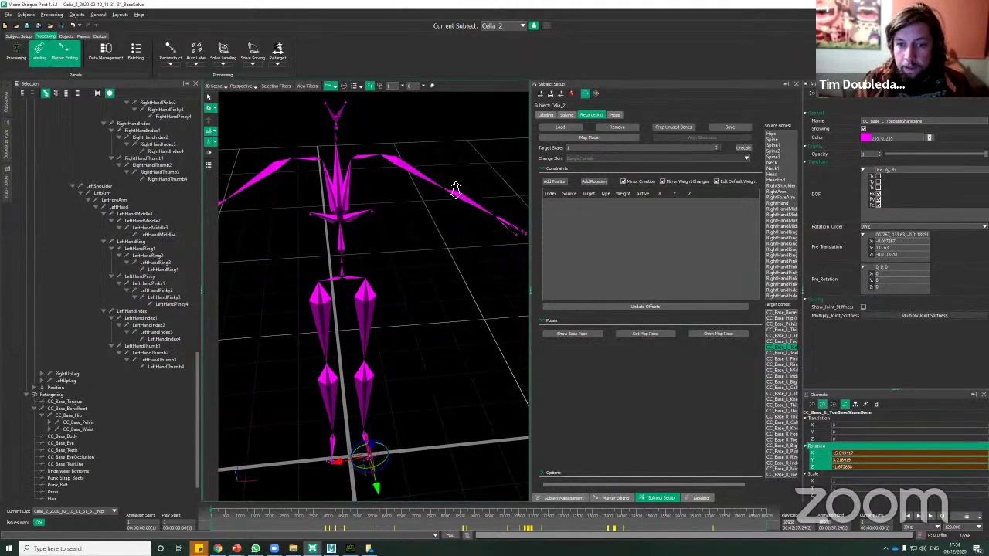
Find CC_Base_L_ForearmTwist01 beneath the left forearm in the skeleton hierarchy and restrict its degrees of freedom to Ry only
alt+right_drag(456, 189, 451, 183)
alt+middle_drag(451, 183, 428, 224)
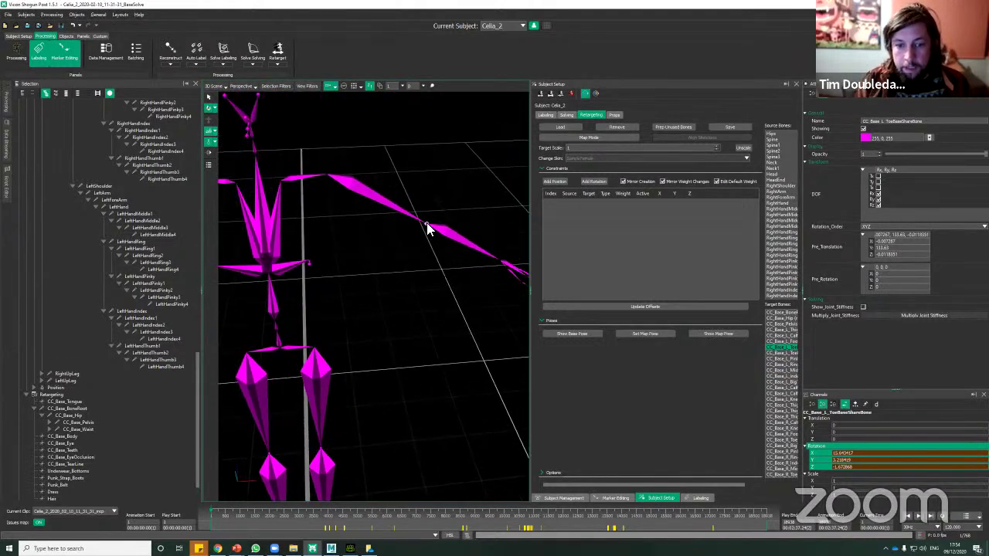
click(428, 230)
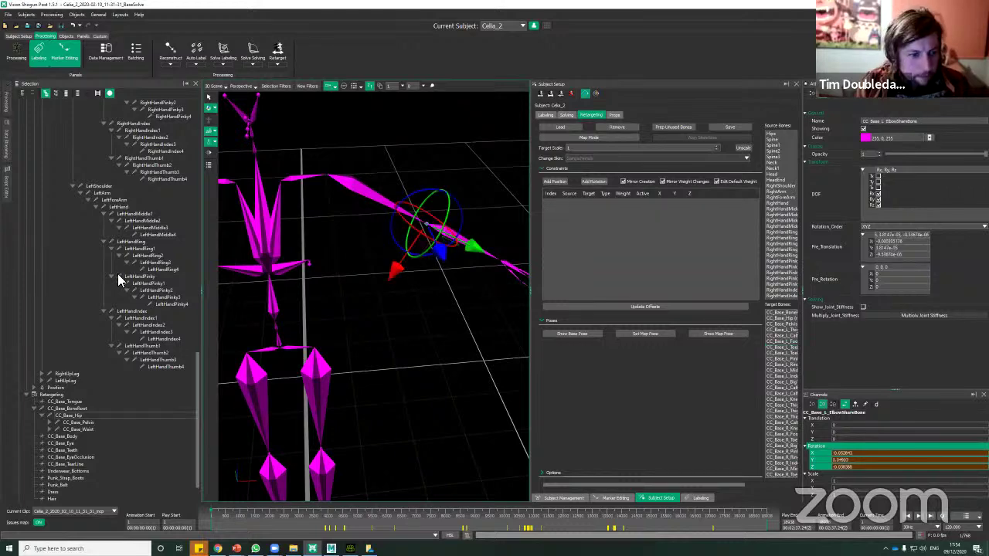
scroll(139, 402, down, 3)
click(157, 396)
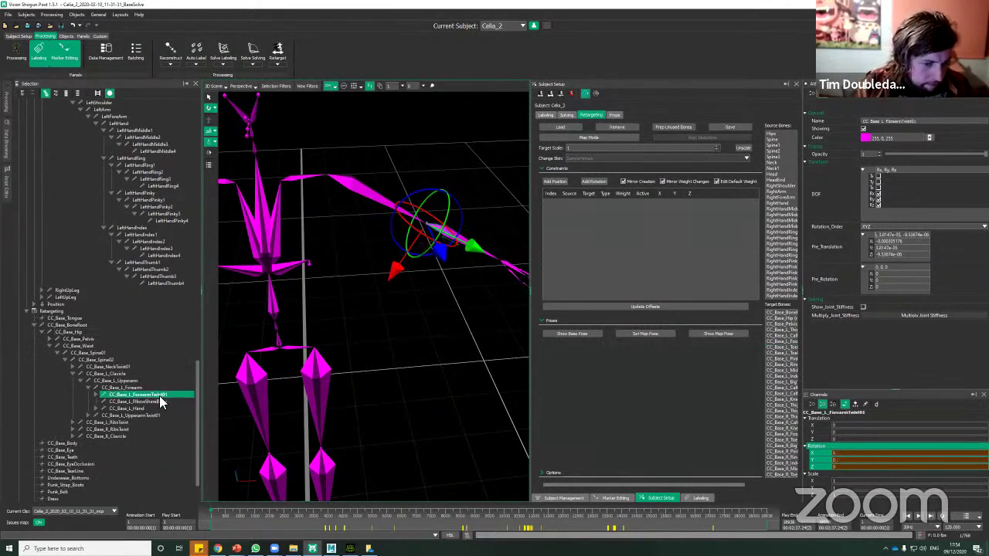
alt+drag(458, 329, 443, 293)
alt+right_drag(443, 293, 421, 225)
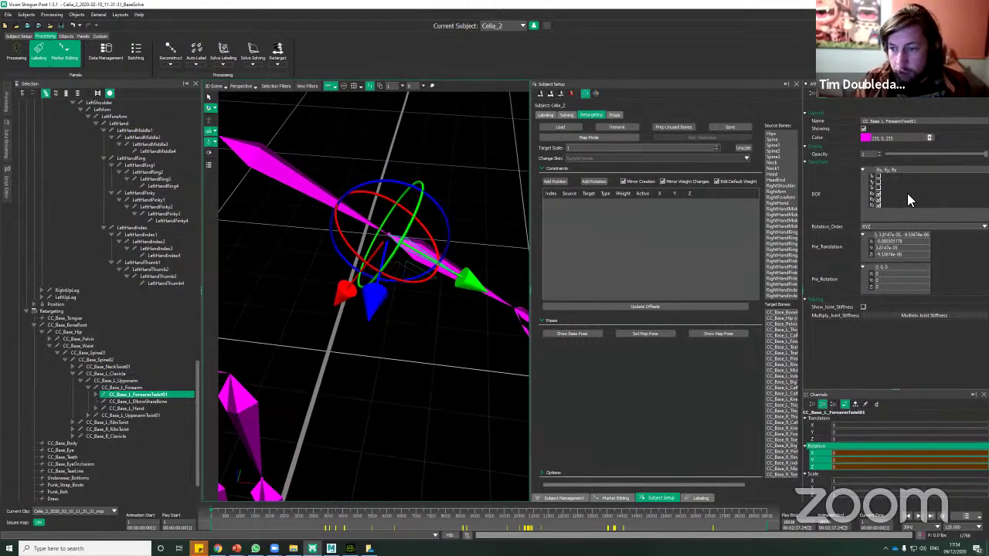
click(878, 194)
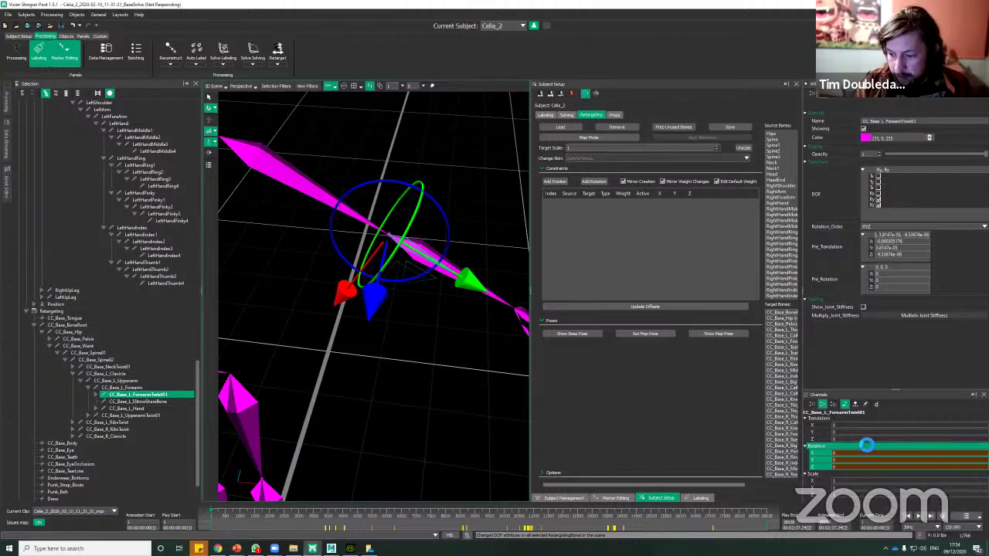
alt+right_drag(445, 322, 449, 329)
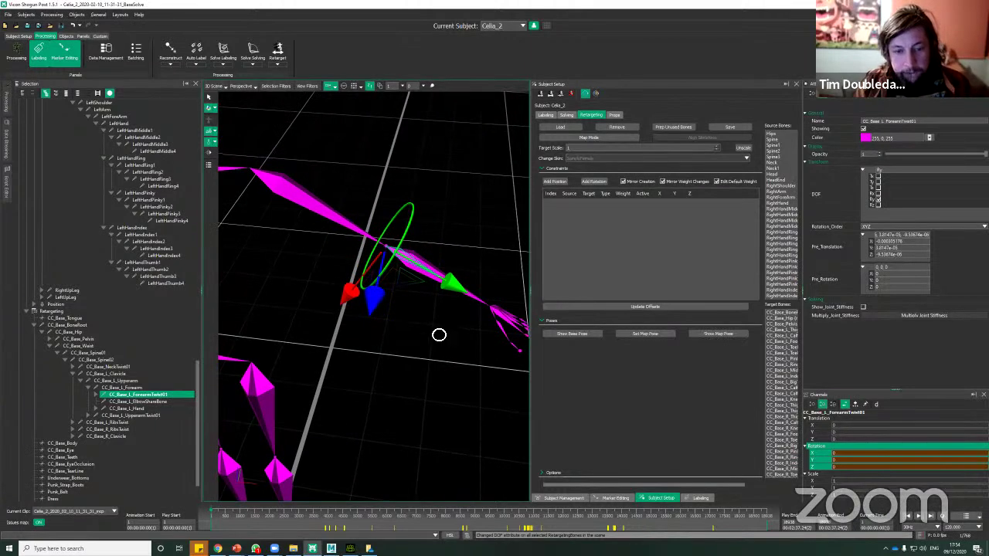
alt+drag(439, 335, 435, 214)
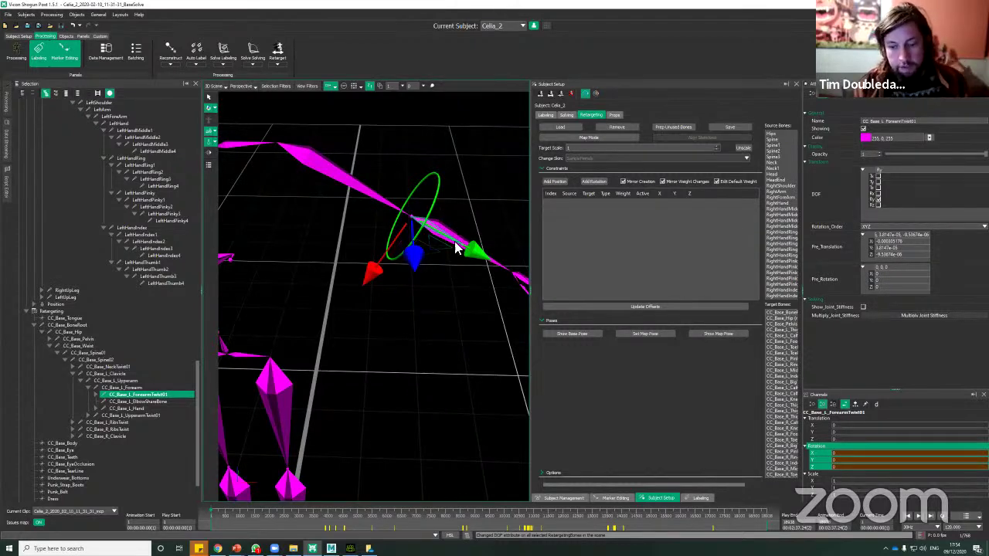
Recheck the rotation axis of CC_Base_L_Forearm, clear the selection and examine the arm and the whole target skeleton
drag(452, 281, 418, 232)
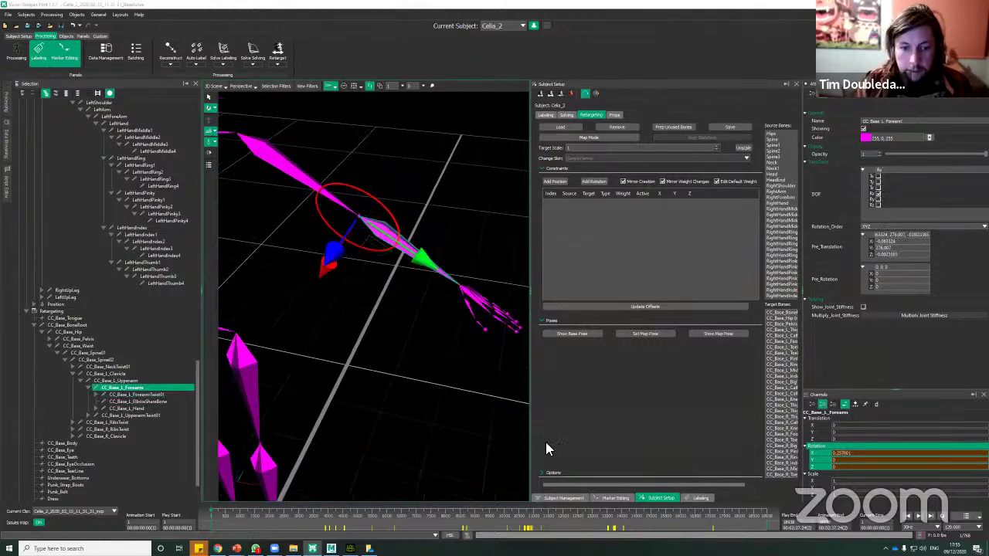
alt+right_drag(407, 314, 533, 311)
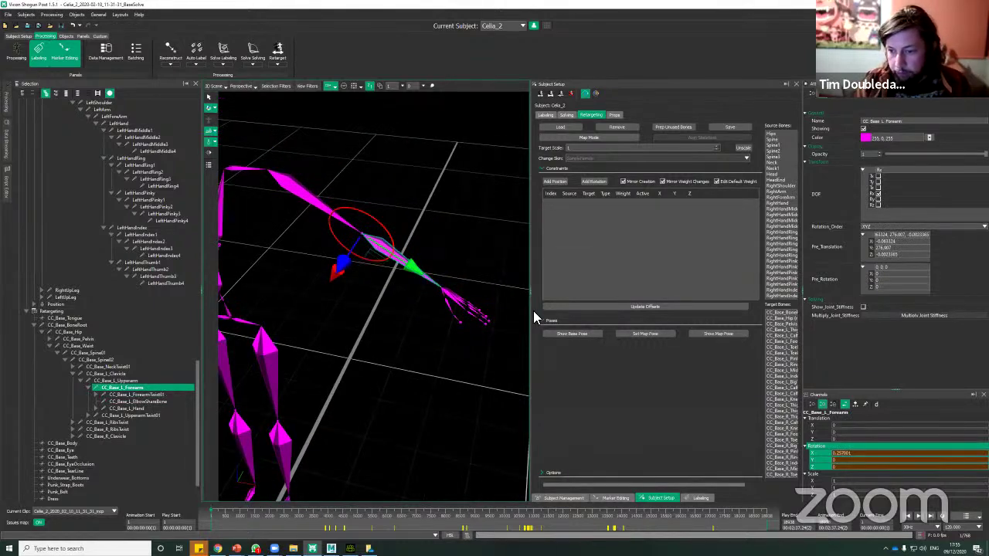
drag(364, 307, 414, 323)
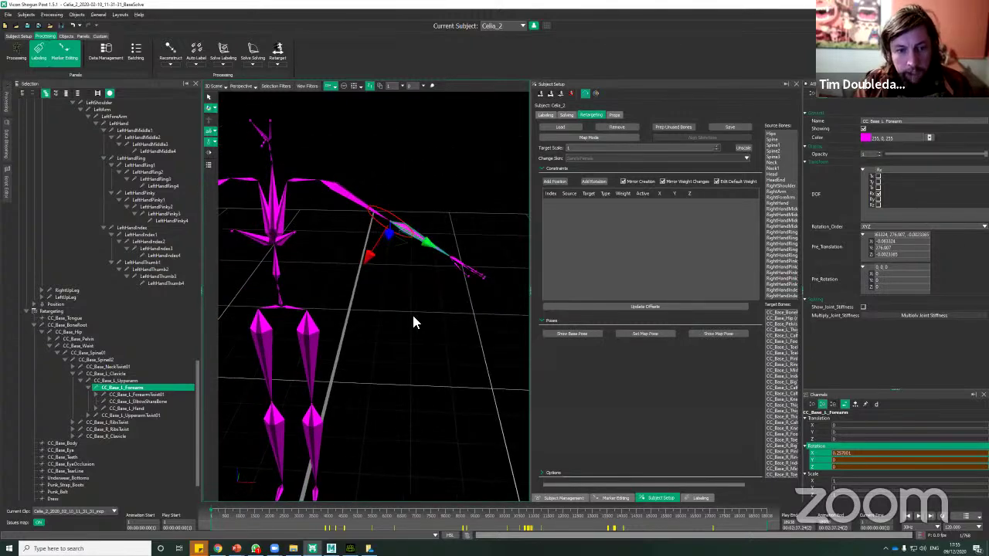
click(413, 317)
alt+right_drag(413, 315, 402, 261)
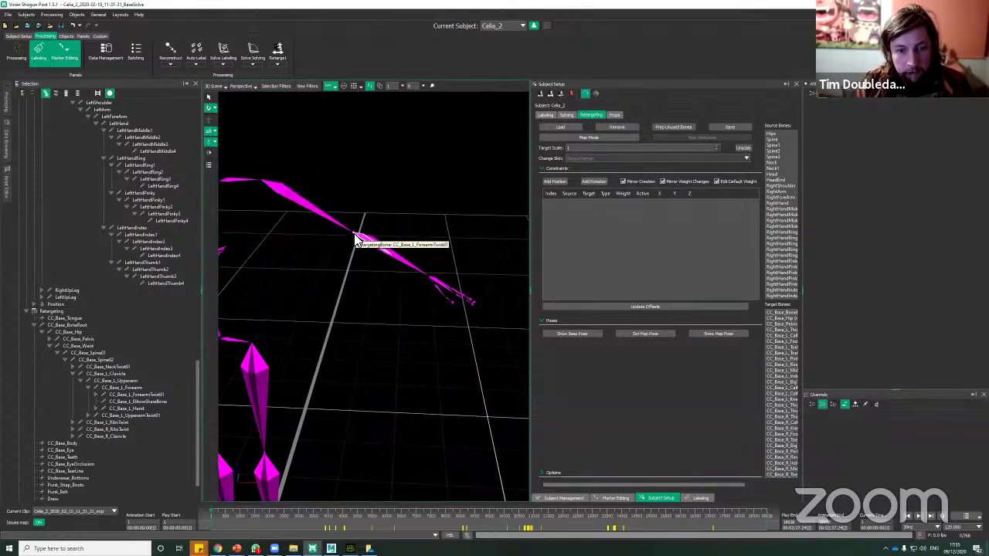
alt+right_drag(372, 202, 369, 247)
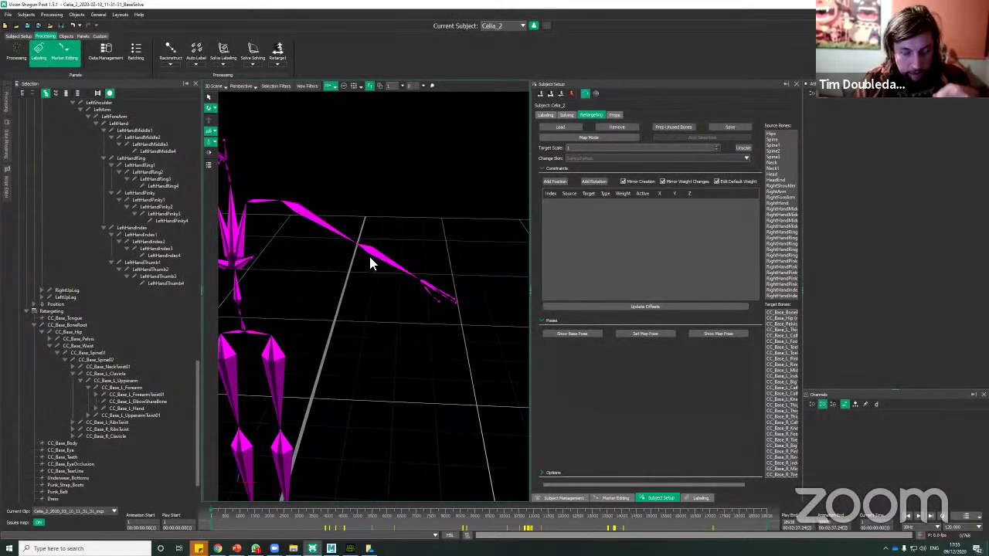
middle_drag(394, 313, 465, 333)
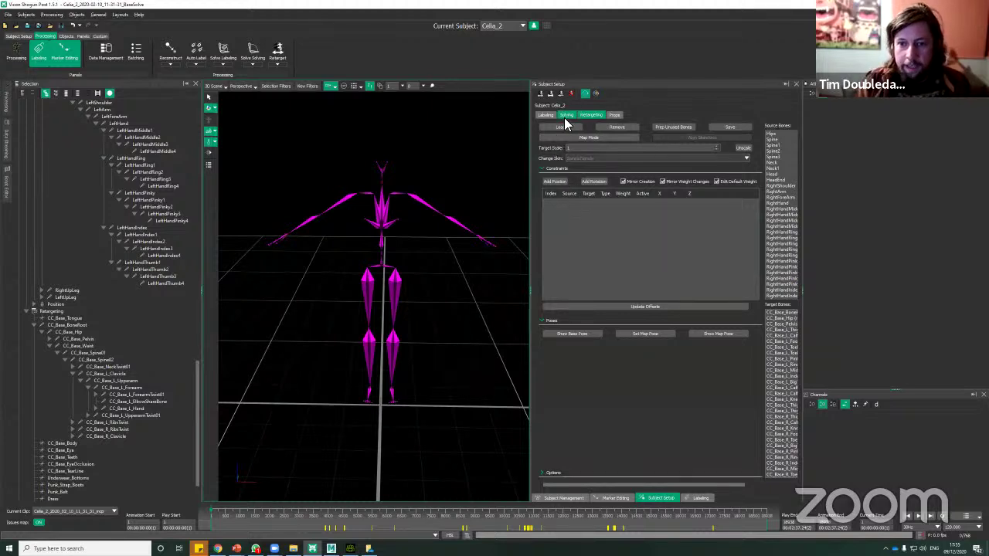
scroll(443, 204, up, 1)
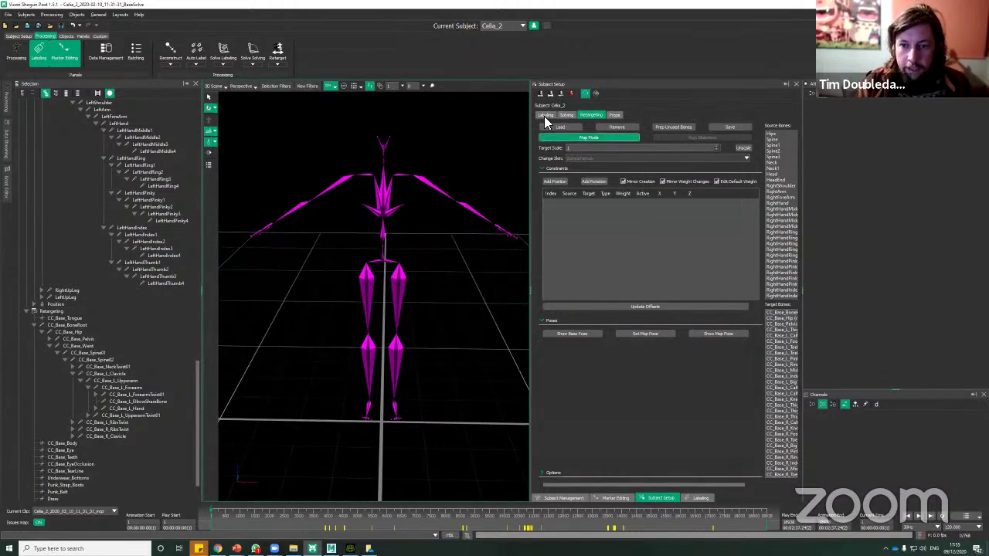
middle_drag(454, 192, 583, 134)
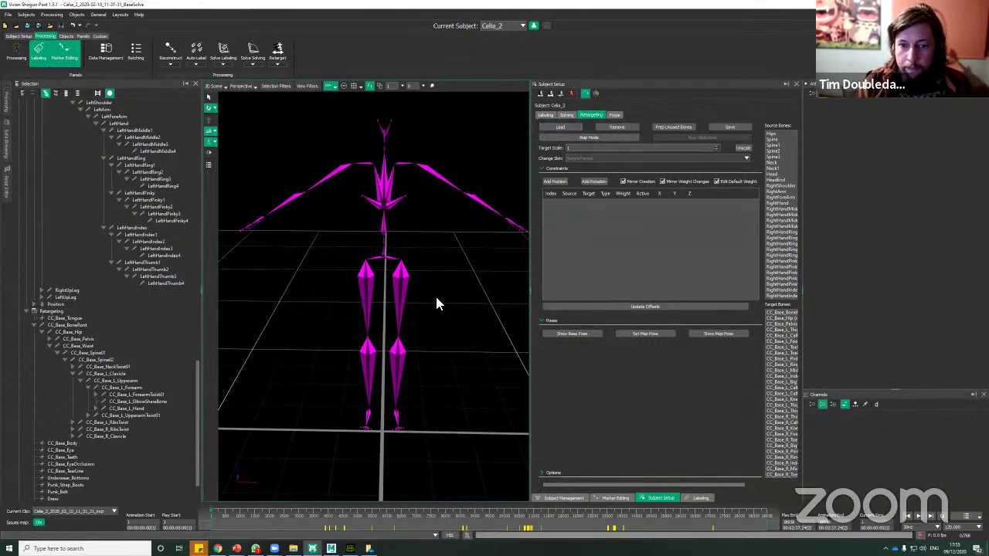
middle_drag(436, 304, 415, 227)
Switch the 3D view filters to the New preset and widen Subject Setup so the source and target bone names are readable
click(307, 86)
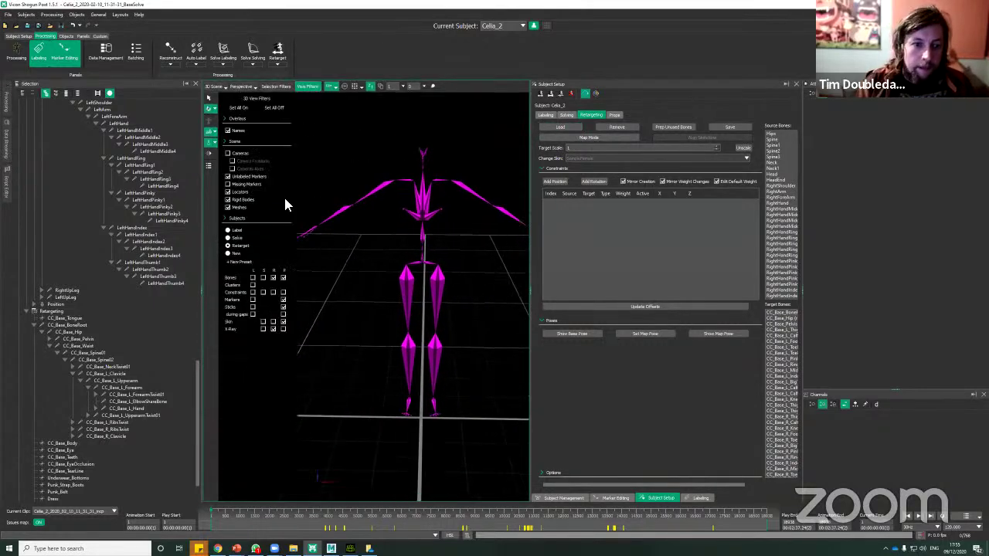
click(228, 253)
middle_drag(462, 297, 311, 345)
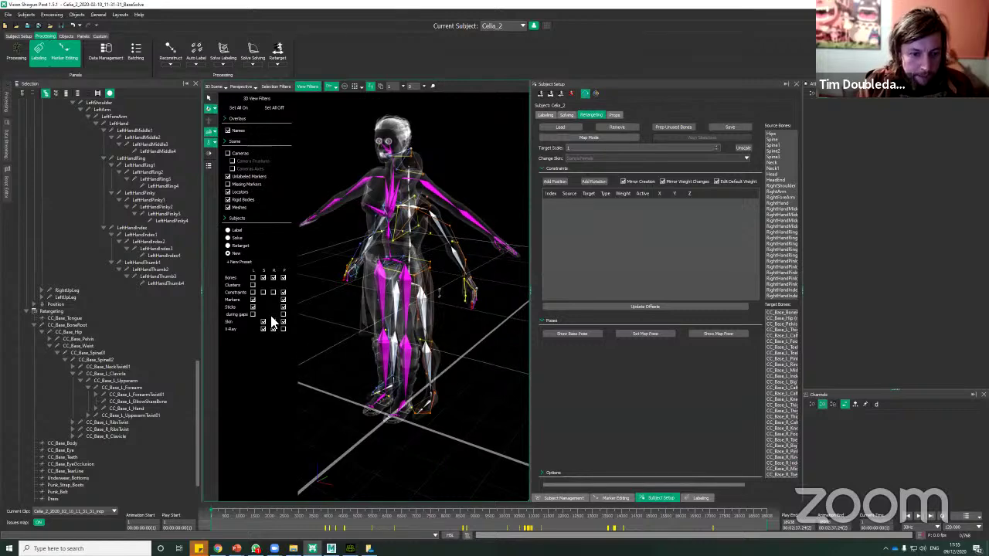
middle_drag(477, 283, 503, 143)
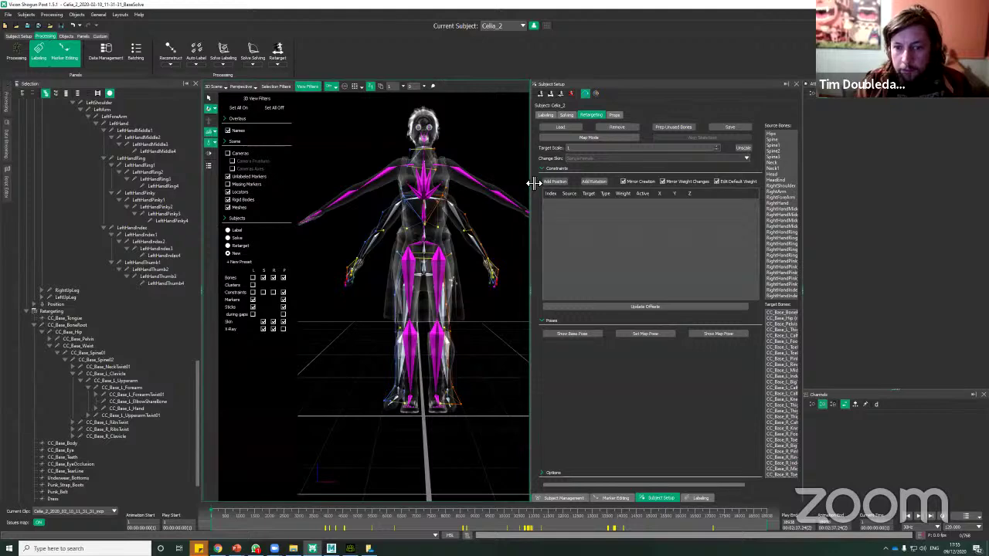
drag(532, 183, 481, 187)
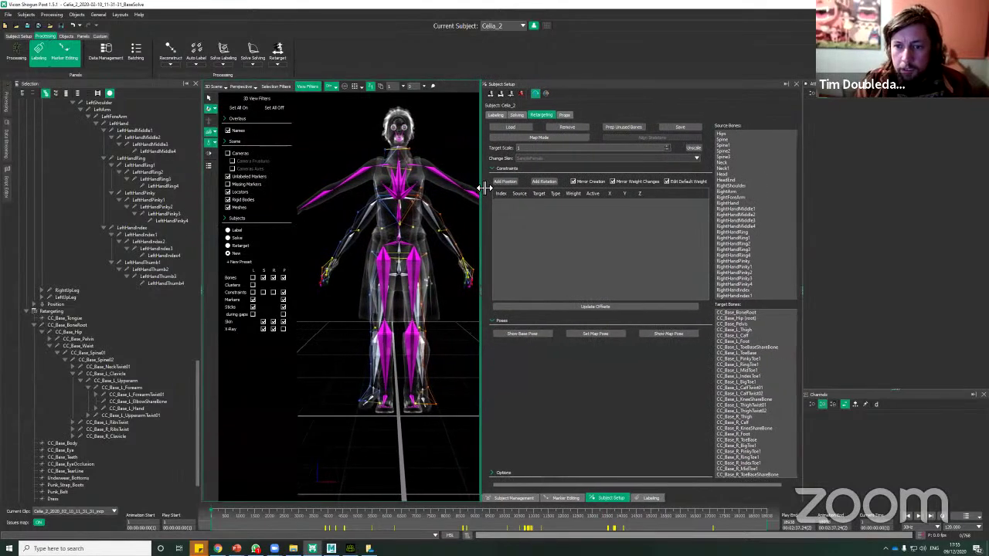
Compare the target's CC_Base_Pelvis and CC_Base_Hip bones with the source Hips bone, clear the selection and examine both skeletons
alt+right_drag(426, 292, 425, 239)
alt+drag(426, 239, 434, 238)
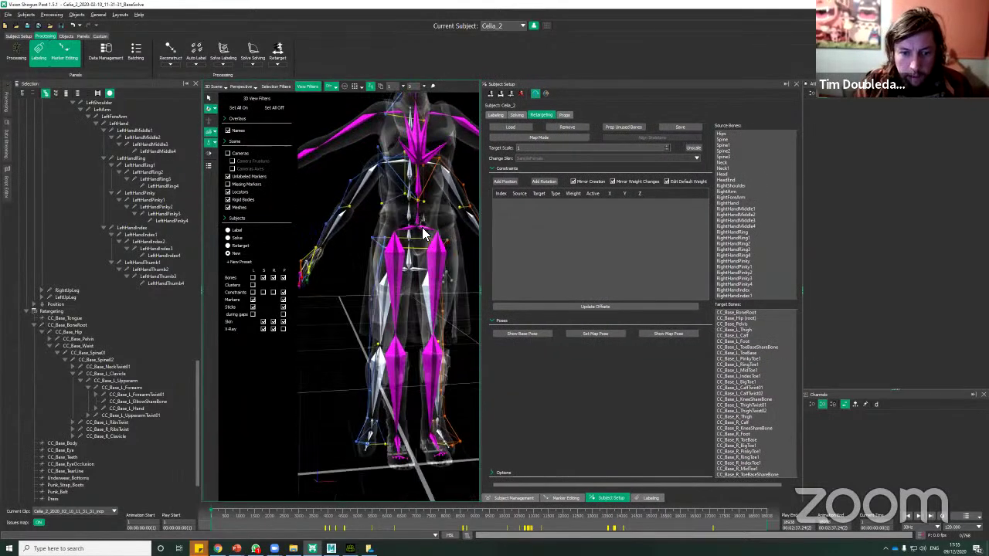
click(424, 231)
alt+right_drag(418, 259, 441, 245)
alt+drag(441, 244, 412, 254)
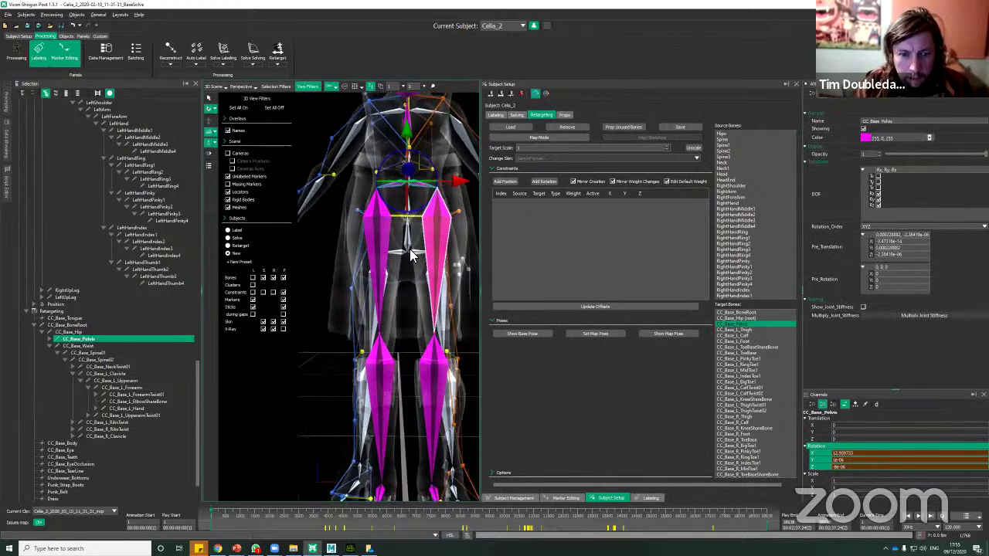
click(417, 261)
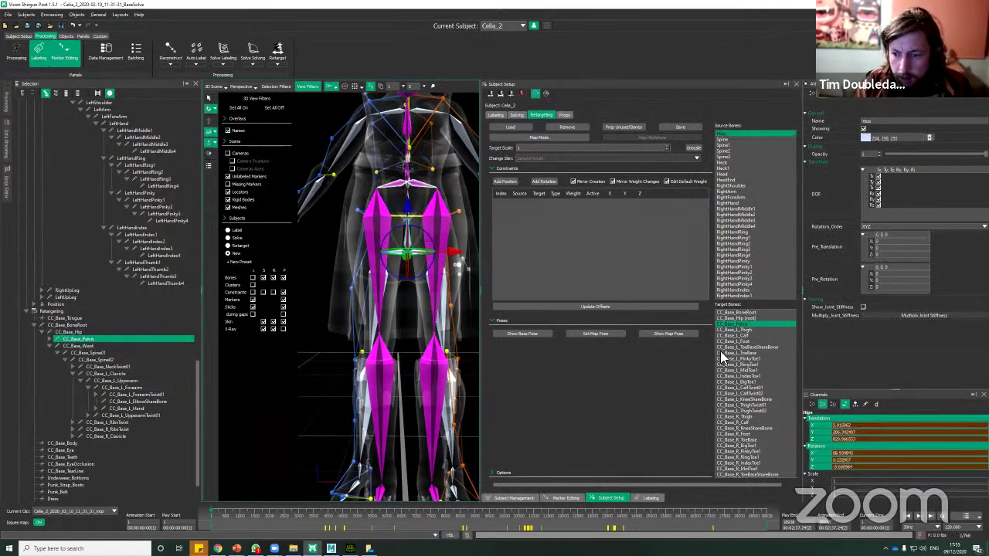
click(745, 318)
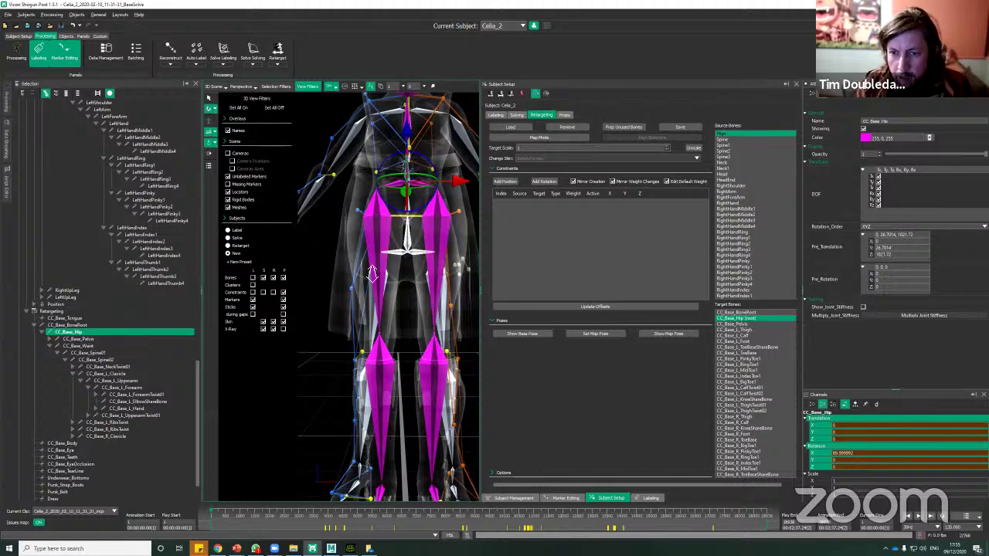
alt+right_drag(373, 273, 393, 265)
alt+drag(393, 265, 329, 289)
click(415, 278)
alt+drag(415, 277, 419, 203)
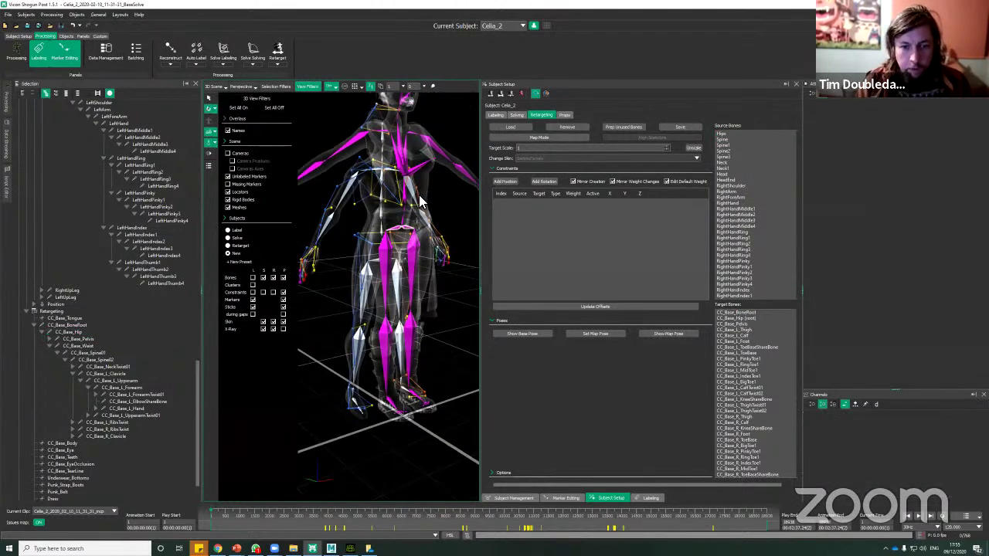
Select CC_Base_Hip in the target hierarchy and hide the 3D view filters overlay
click(82, 332)
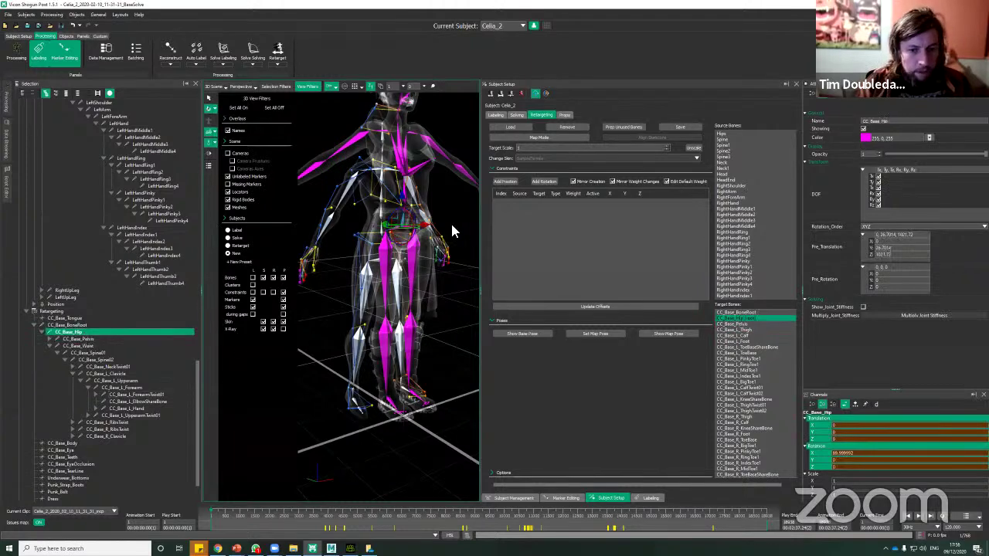
alt+right_drag(452, 226, 442, 309)
alt+drag(442, 309, 426, 302)
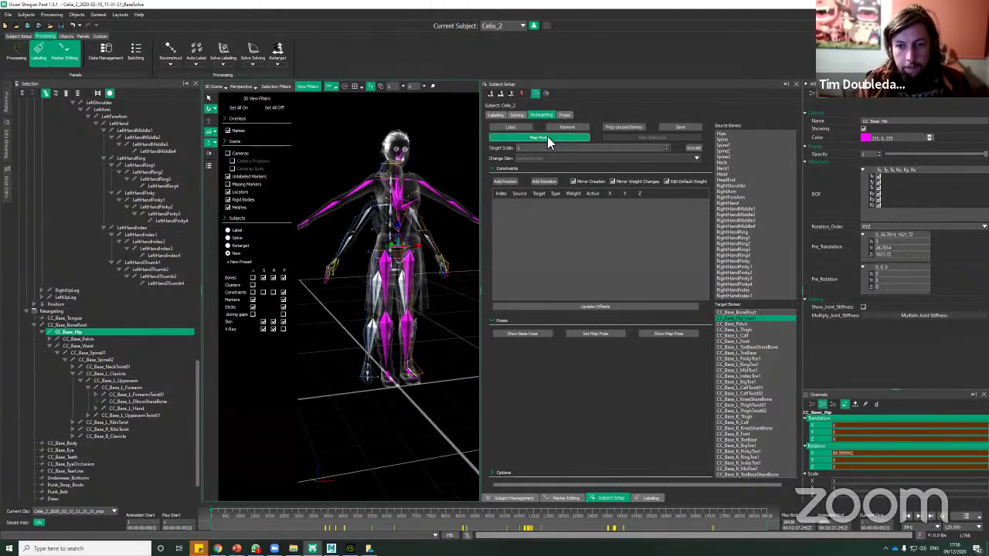
alt+drag(371, 327, 279, 112)
click(309, 85)
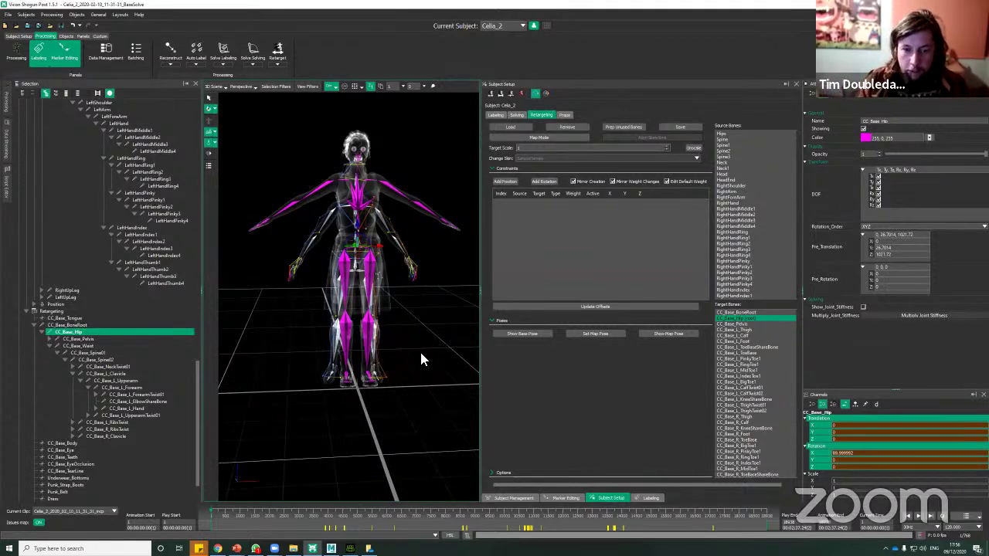
Compare the source and target skeletons from several sides and shift CC_Base_Hip to overlap the captured skeleton
alt+drag(406, 333, 451, 278)
alt+right_drag(451, 278, 354, 248)
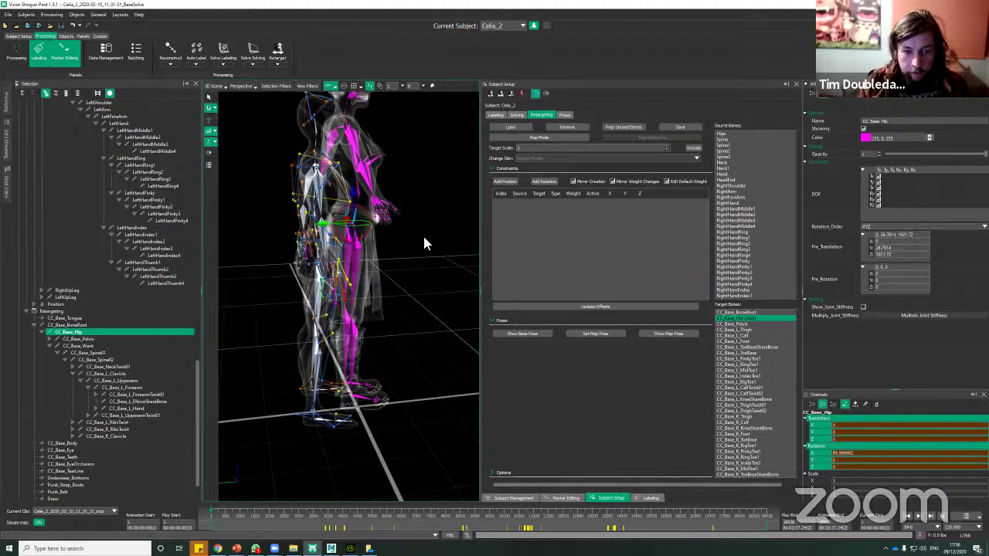
alt+drag(424, 244, 320, 237)
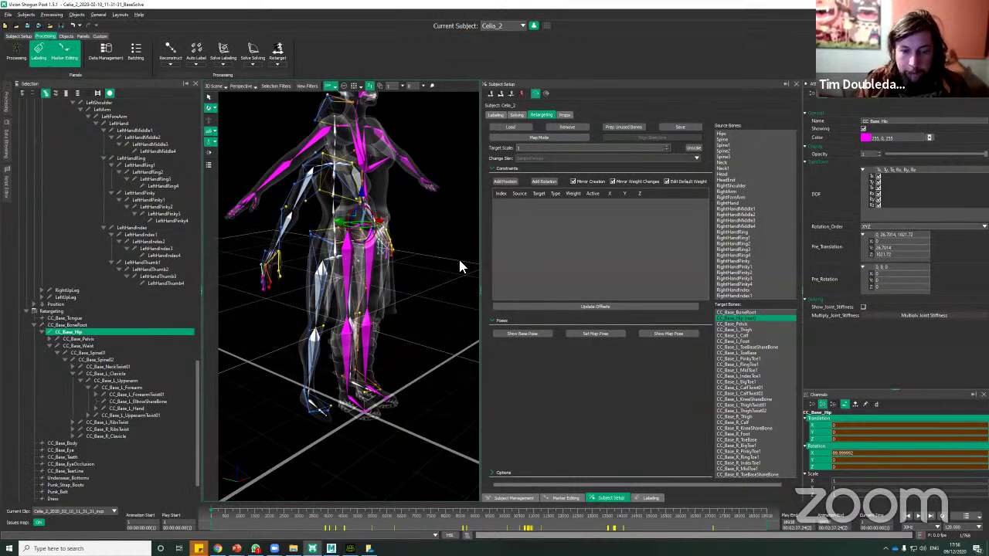
alt+drag(459, 267, 352, 281)
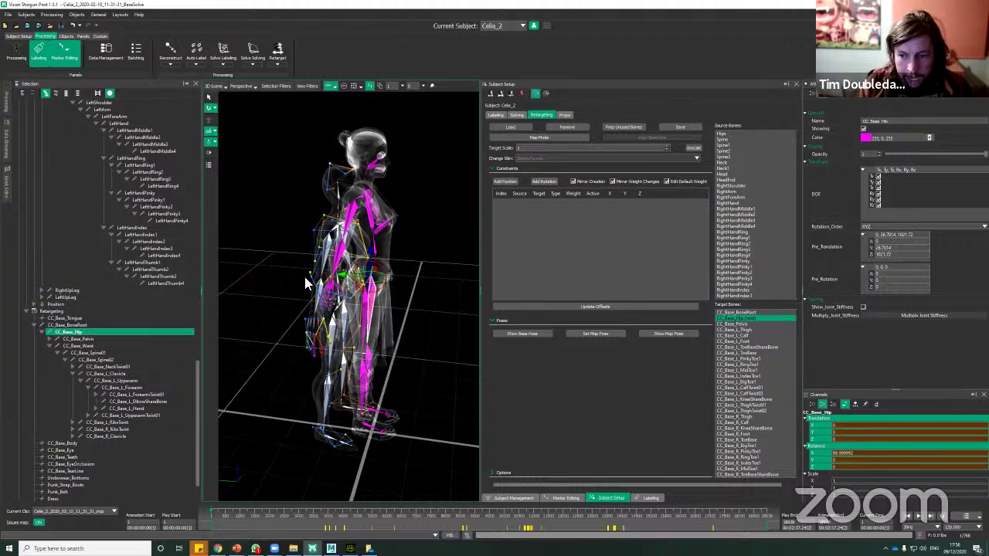
alt+drag(338, 278, 357, 228)
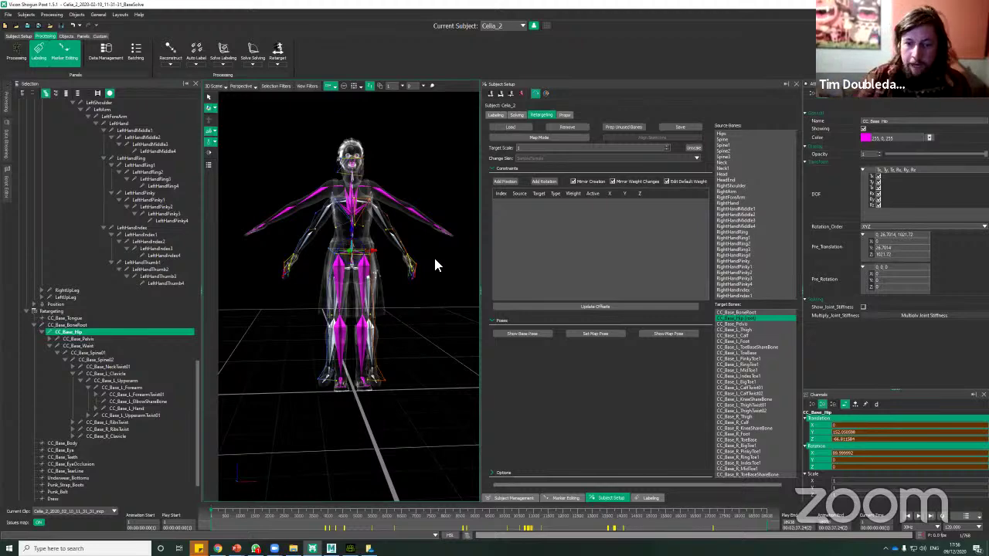
alt+drag(415, 267, 311, 177)
Turn on Map Mode, align the source and target skeletons, and inspect their orientation
click(532, 138)
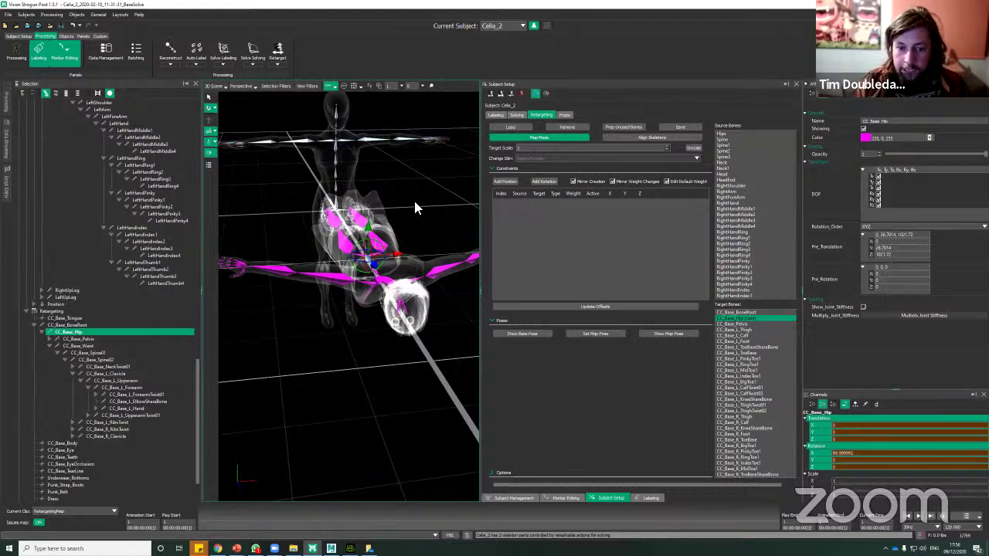
click(617, 138)
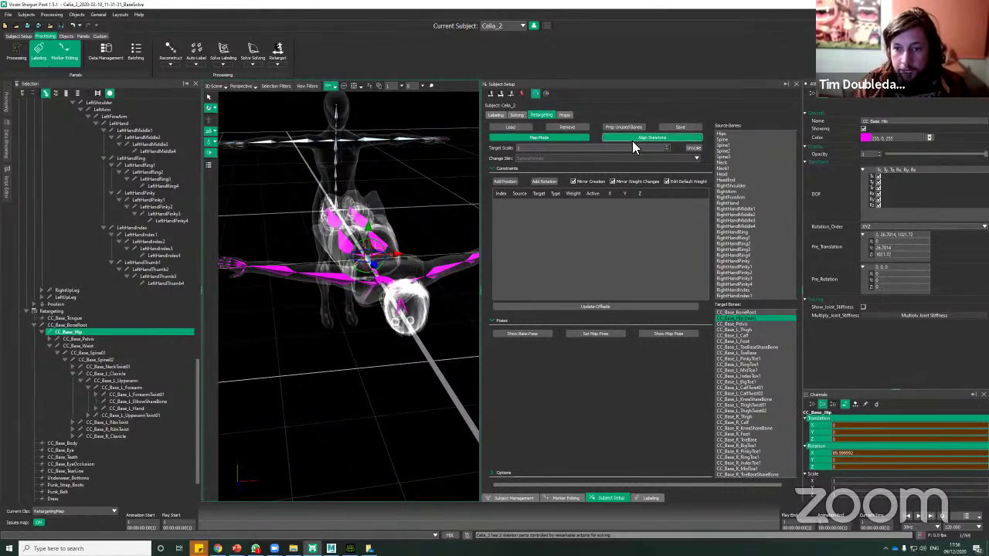
click(649, 139)
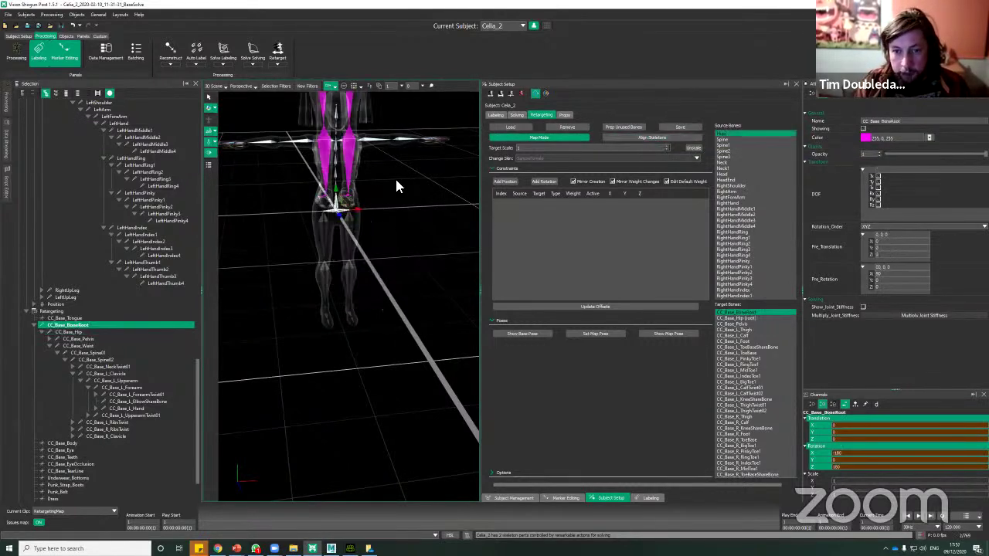
alt+drag(403, 185, 381, 224)
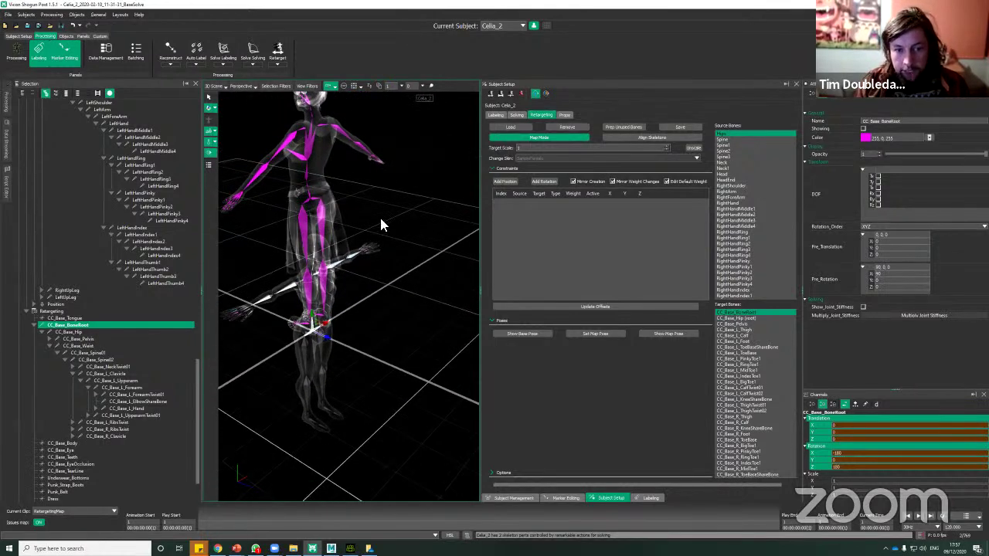
scroll(389, 216, up, 2)
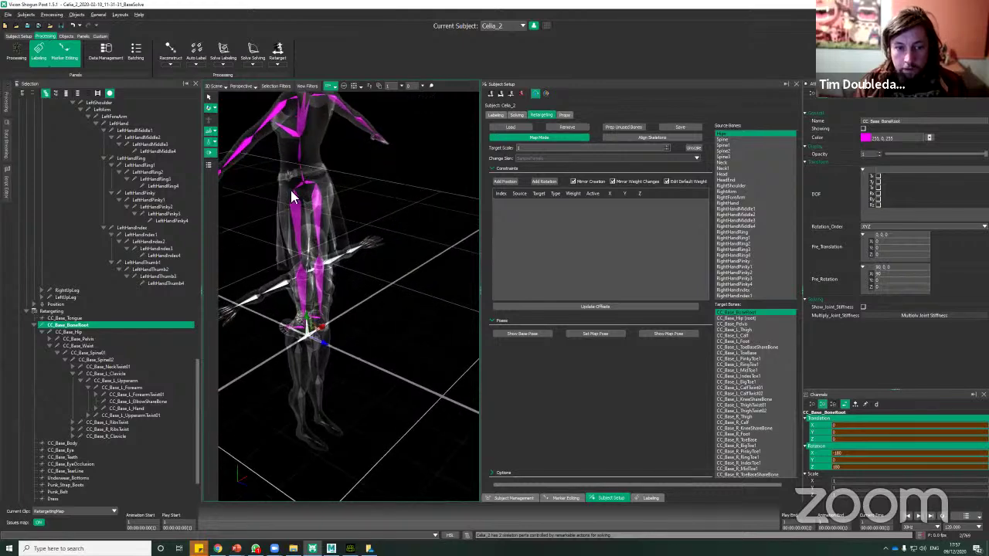
alt+drag(432, 232, 91, 353)
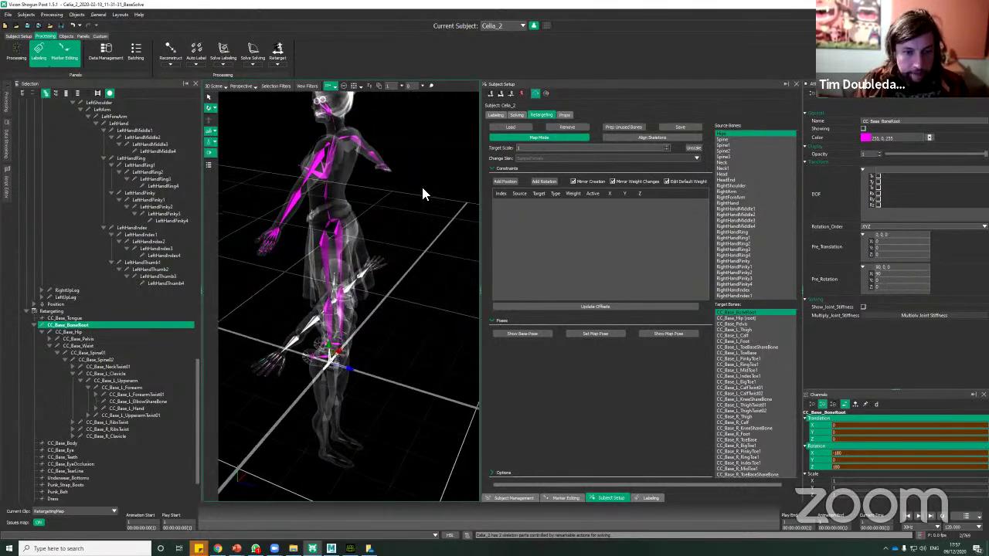
Select CC_Base_Hip in the target skeleton and enlarge its transform manipulator
click(328, 229)
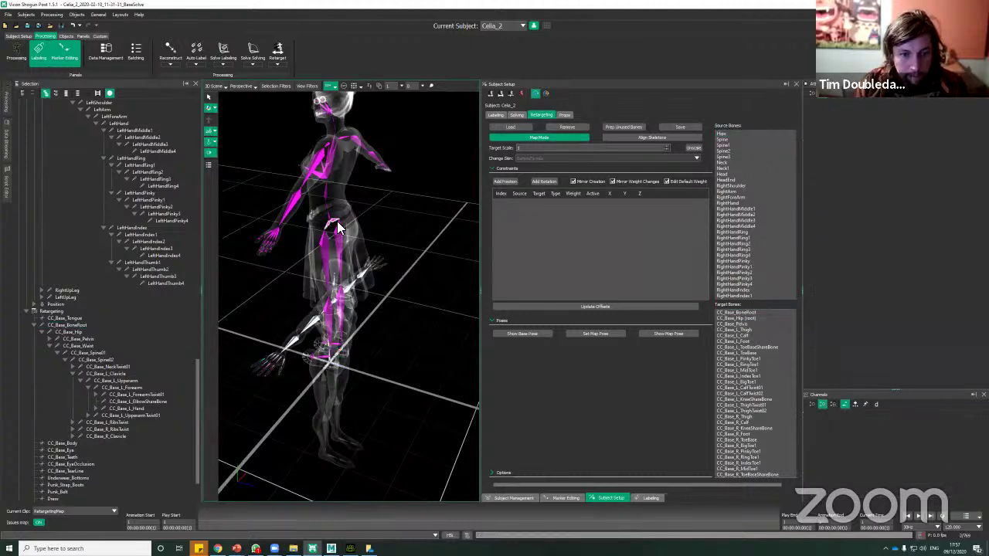
click(82, 332)
alt+drag(404, 205, 395, 210)
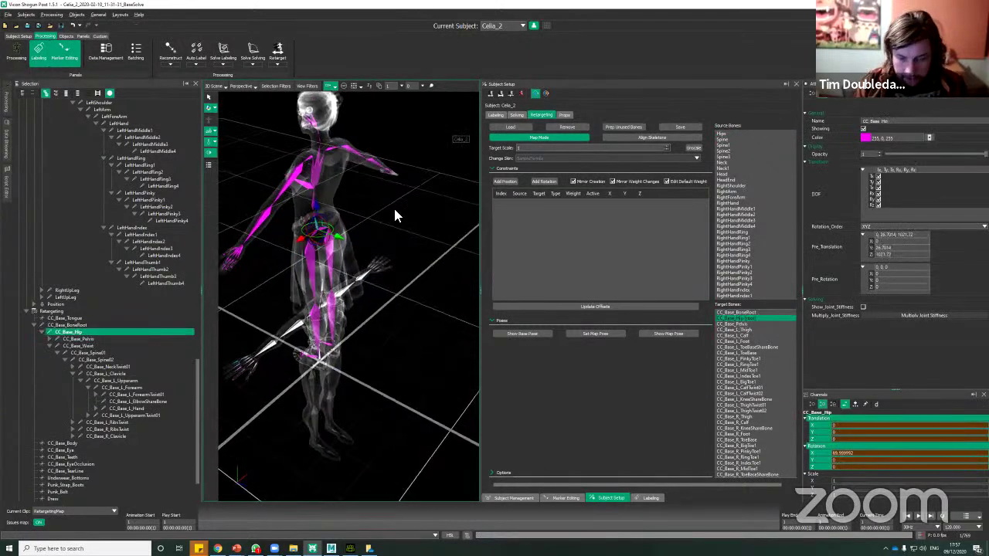
key(equal)
key(equal)
key(equal)
key(equal)
key(equal)
key(equal)
key(equal)
key(equal)
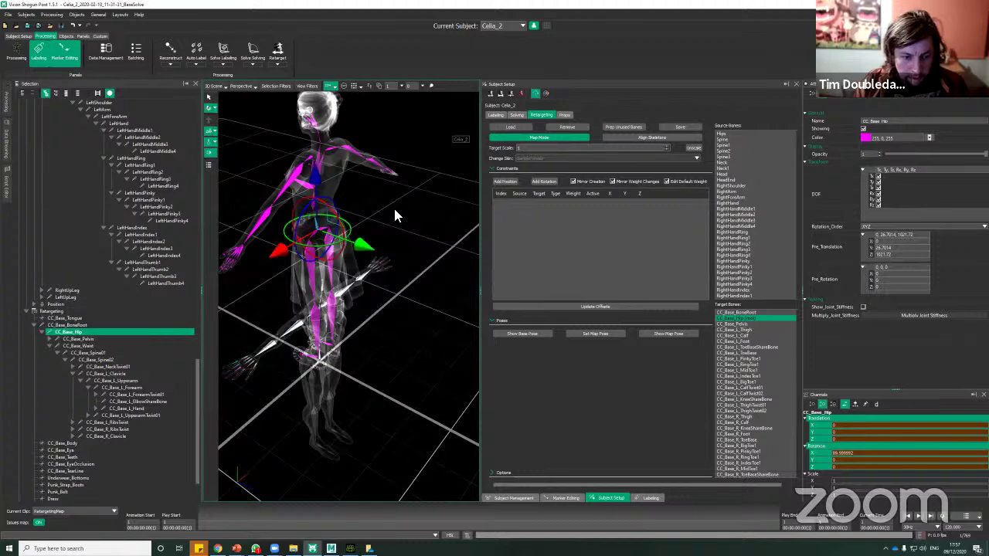
Set the Z rotation of CC_Base_Hip to 180, clear the selection and check which way both skeletons face
alt+drag(394, 242, 256, 312)
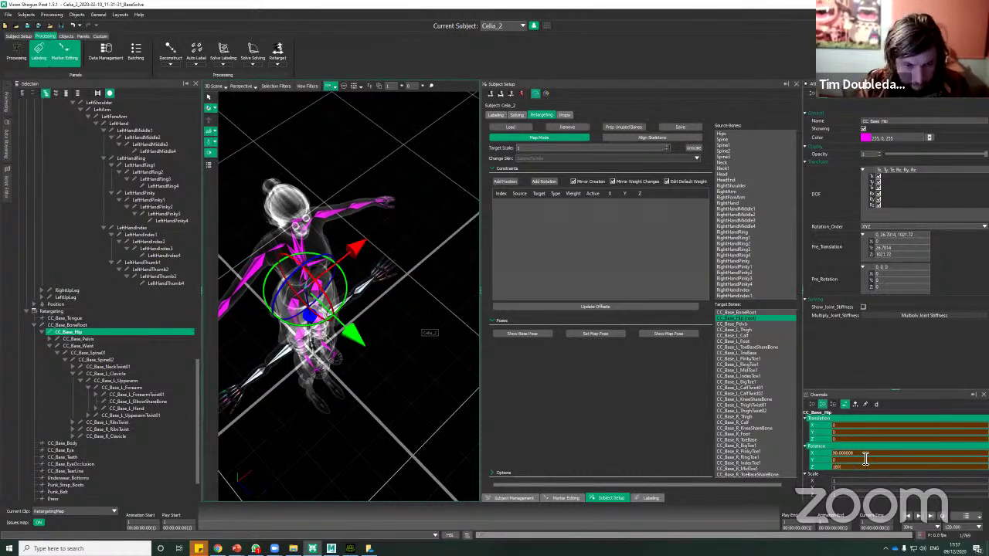
key(Return)
alt+drag(421, 307, 450, 228)
click(410, 240)
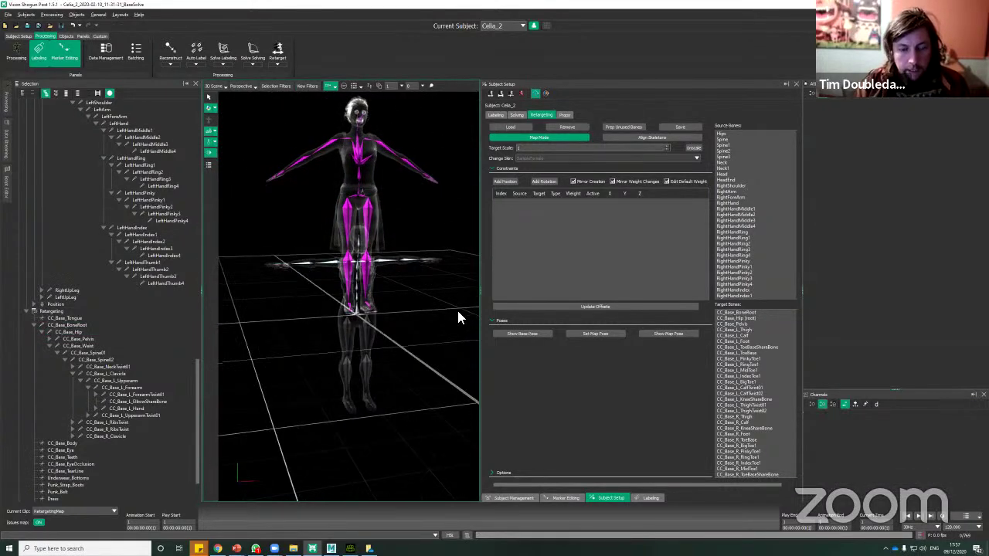
alt+drag(464, 264, 429, 295)
alt+middle_drag(406, 324, 405, 327)
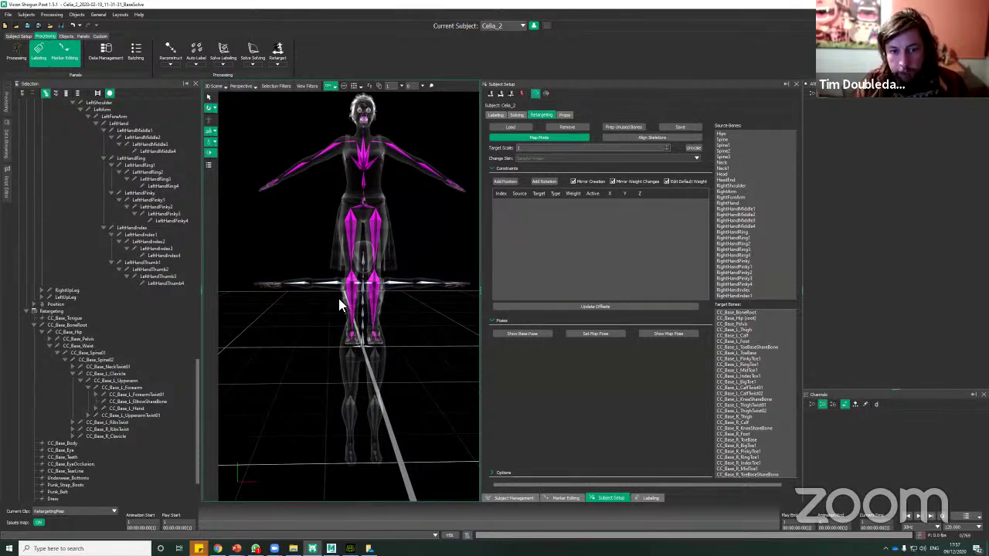
Select the source Hips bone and raise it to about 978 on Y so the source skeleton overlaps the target
alt+drag(442, 236, 364, 379)
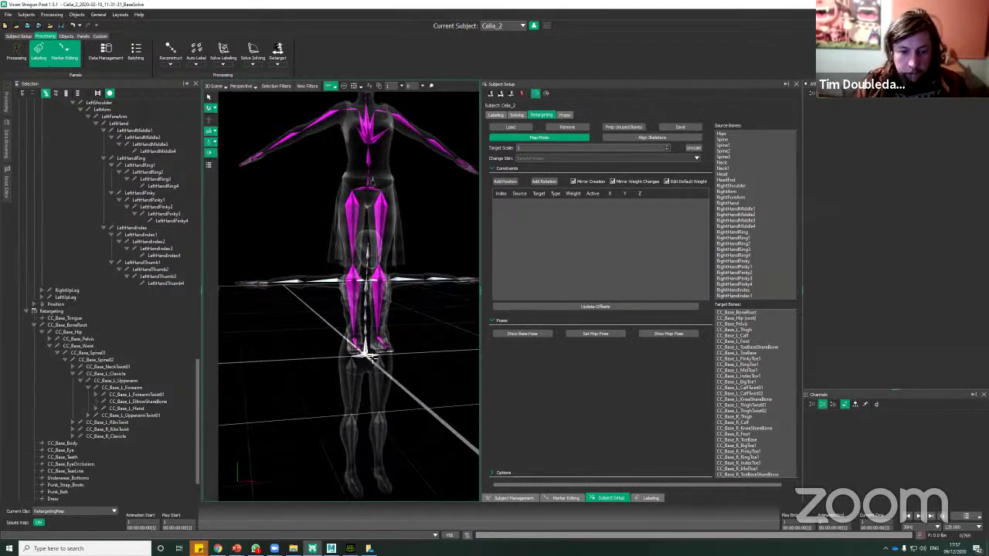
click(370, 356)
drag(372, 265, 382, 144)
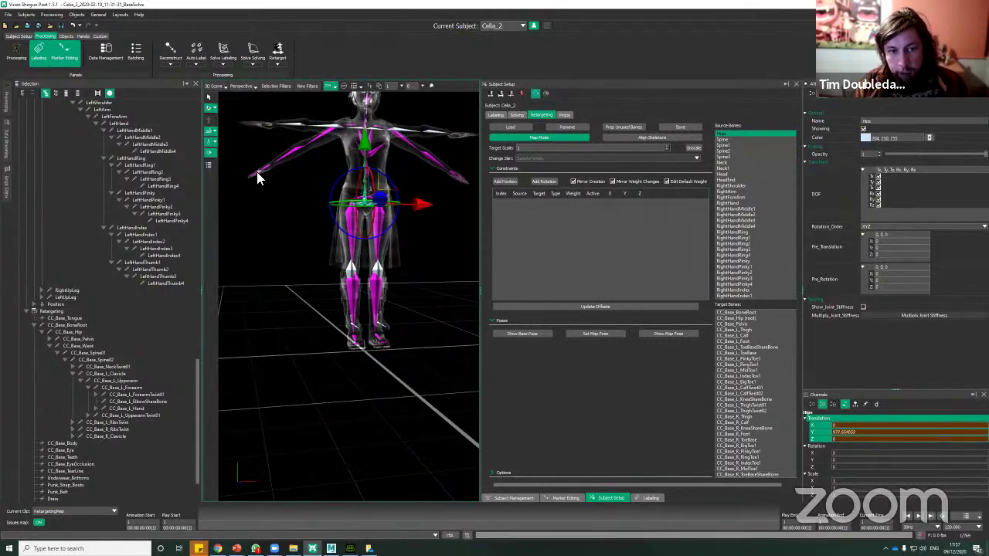
alt+drag(432, 230, 422, 259)
alt+middle_drag(422, 259, 409, 294)
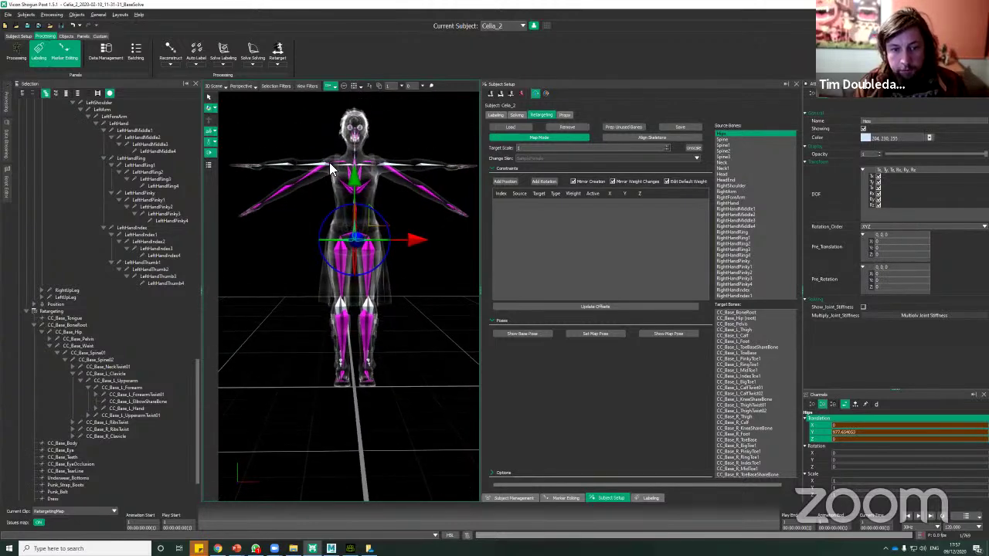
Lower the source Hips bone and shift it to about 13 on Z to line it up with the target skeleton
alt+drag(415, 140, 358, 252)
alt+middle_drag(358, 252, 357, 209)
alt+drag(358, 208, 352, 181)
alt+drag(298, 228, 347, 187)
alt+drag(395, 225, 479, 270)
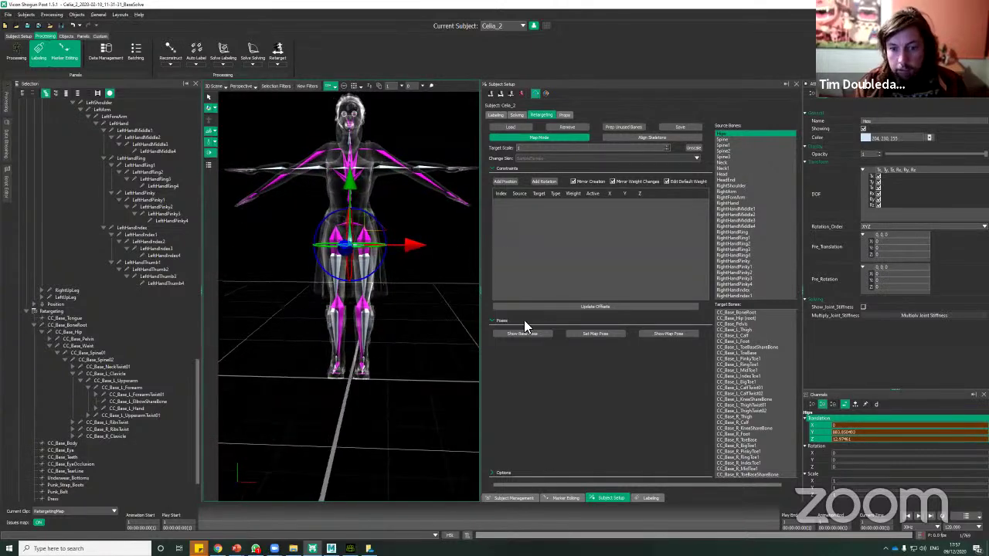
alt+right_drag(424, 243, 418, 260)
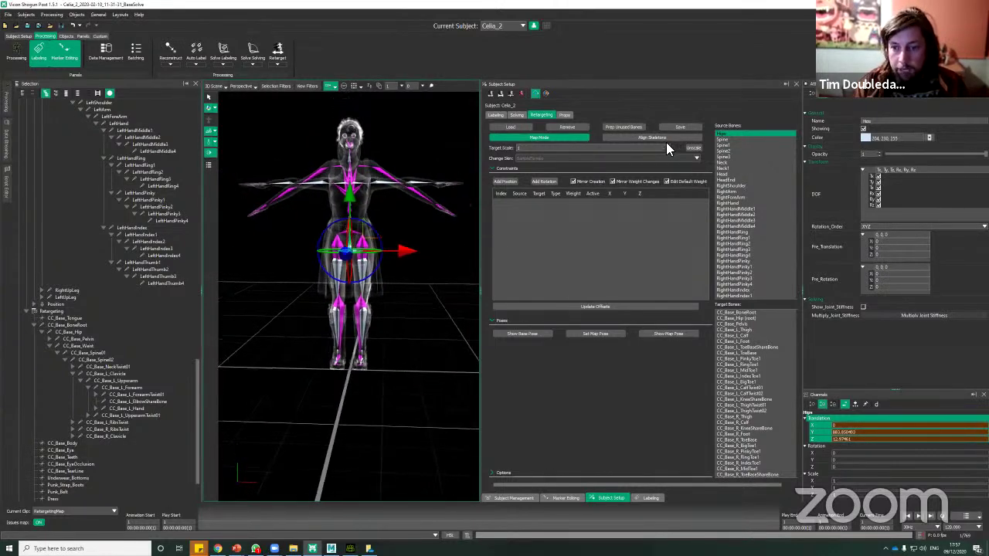
Reduce the target scale to 0.92 so the target skeleton matches the source skeleton's proportions
click(666, 147)
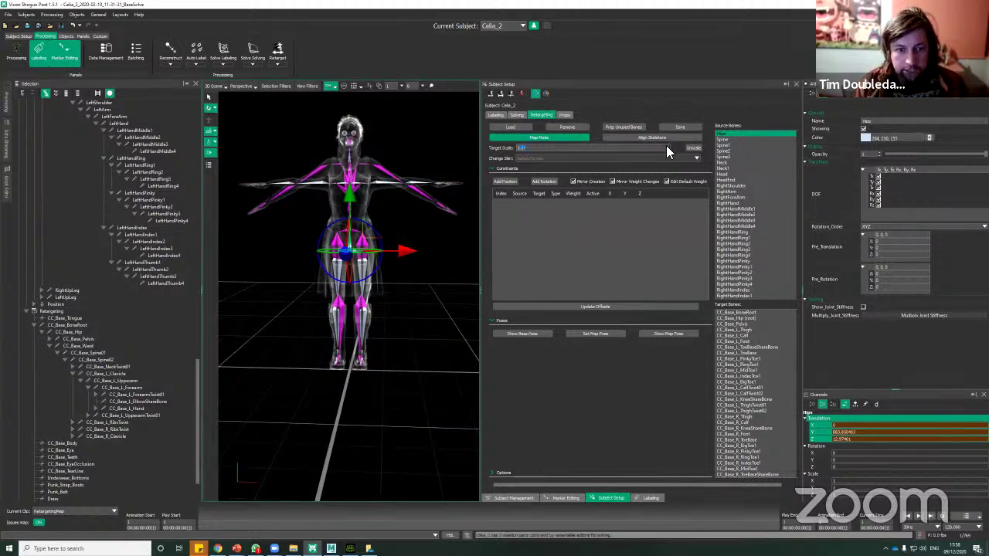
click(667, 148)
click(668, 147)
click(668, 147)
click(667, 148)
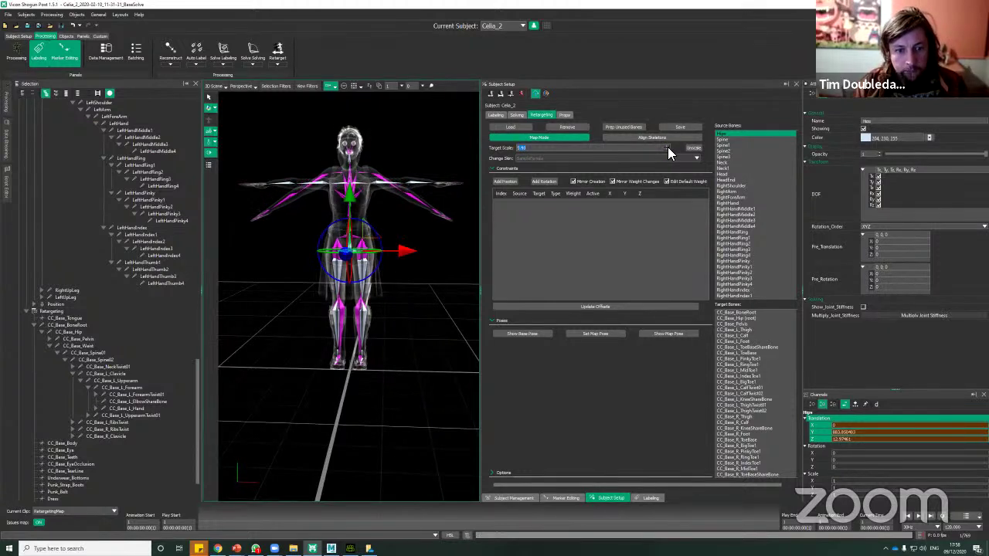
click(668, 148)
click(667, 148)
click(667, 145)
click(667, 146)
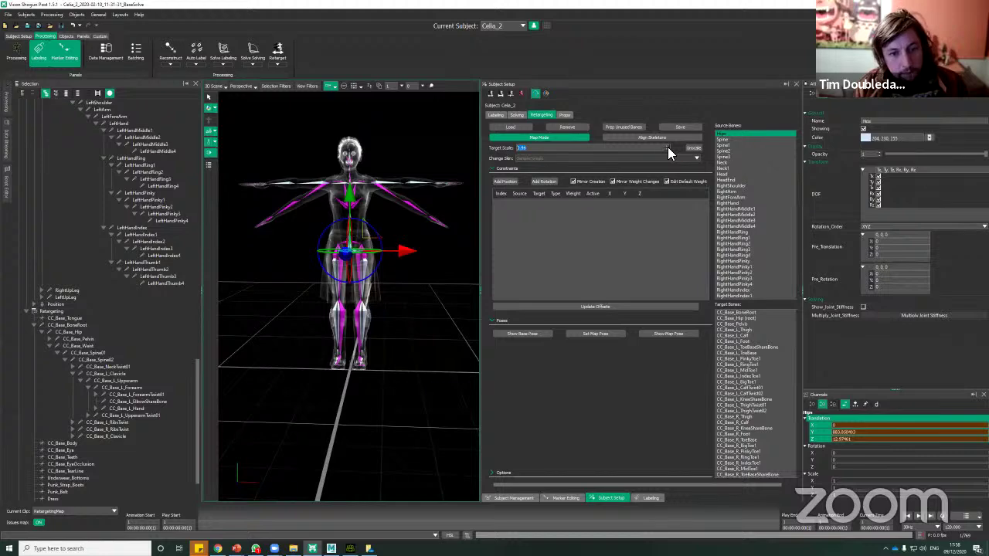
Lower the source Hips bone to about 860 on Y and check the fit of the legs and feet at the reduced scale
alt+drag(380, 248, 354, 220)
scroll(359, 216, up, 3)
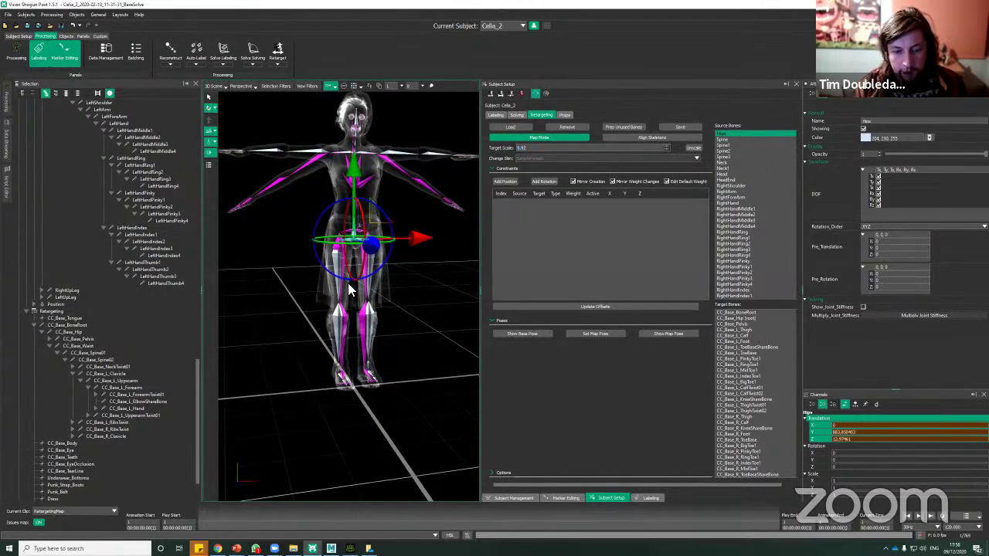
alt+drag(385, 290, 354, 127)
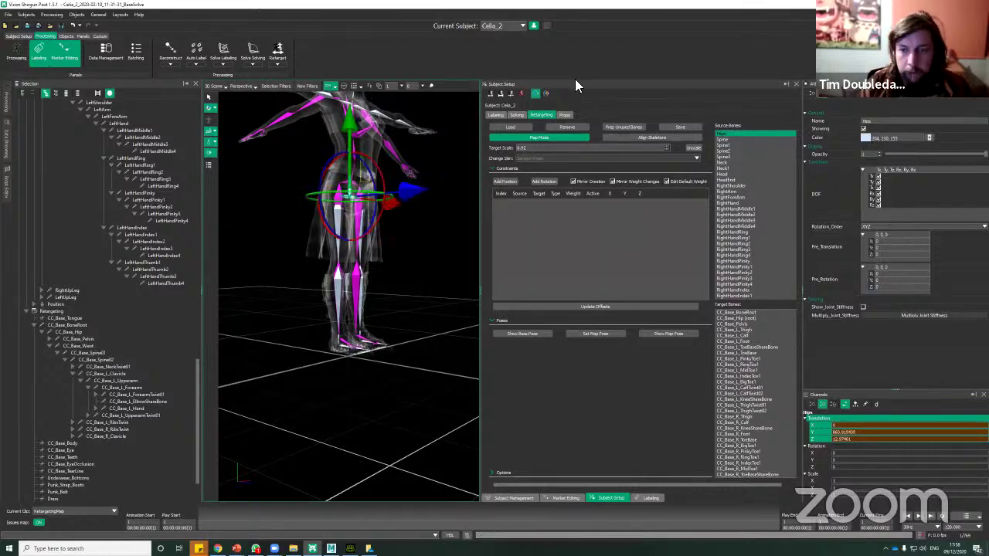
click(666, 145)
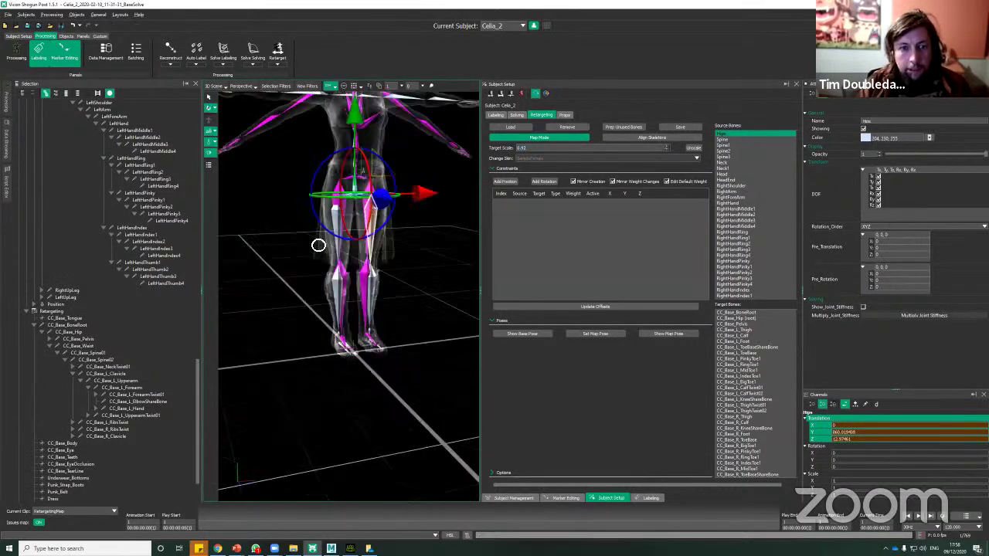
Reduce the target scale to 0.91 and check the fit of the legs and hips against the source skeleton
click(667, 149)
alt+drag(340, 268, 391, 225)
alt+middle_drag(391, 225, 394, 186)
alt+drag(394, 185, 369, 251)
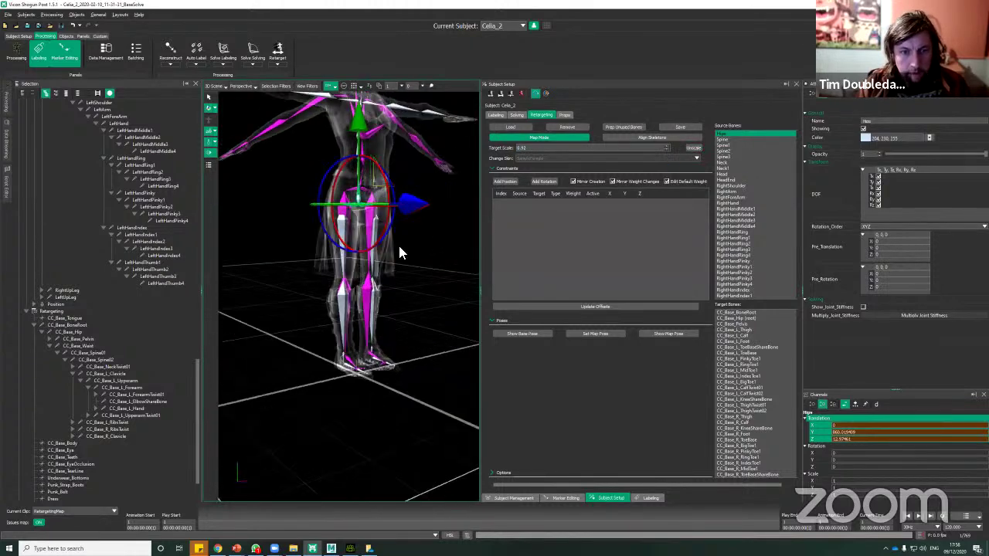
click(666, 149)
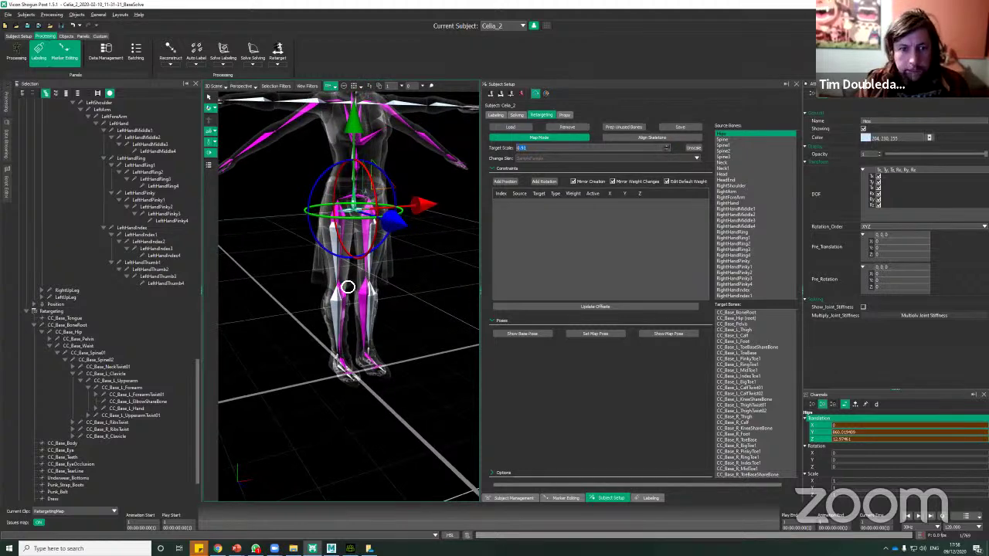
drag(348, 288, 384, 163)
Rotate the source LeftArm bone down by about 29 degrees on Z to match the target skeleton's A-pose arms
click(386, 144)
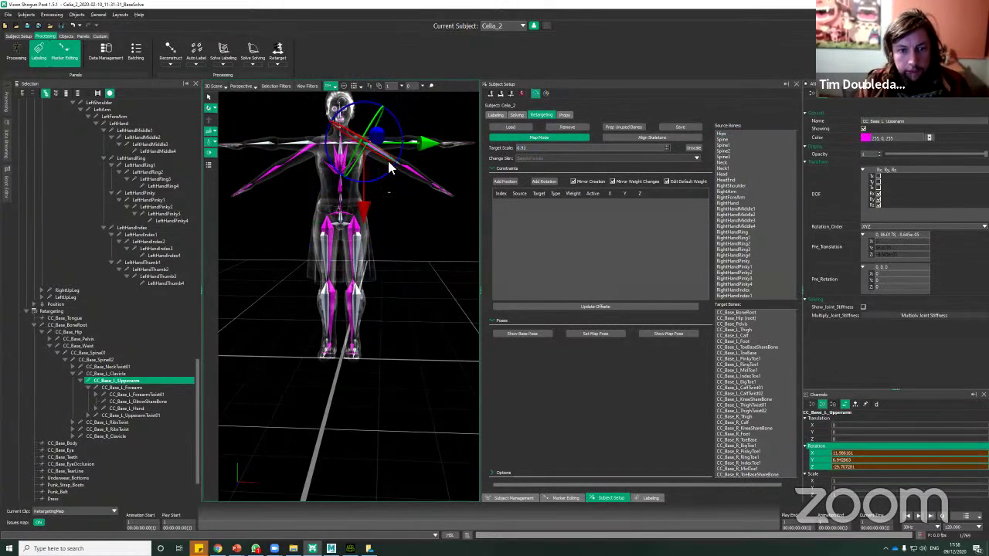
click(388, 161)
alt+middle_drag(388, 161, 369, 192)
click(371, 207)
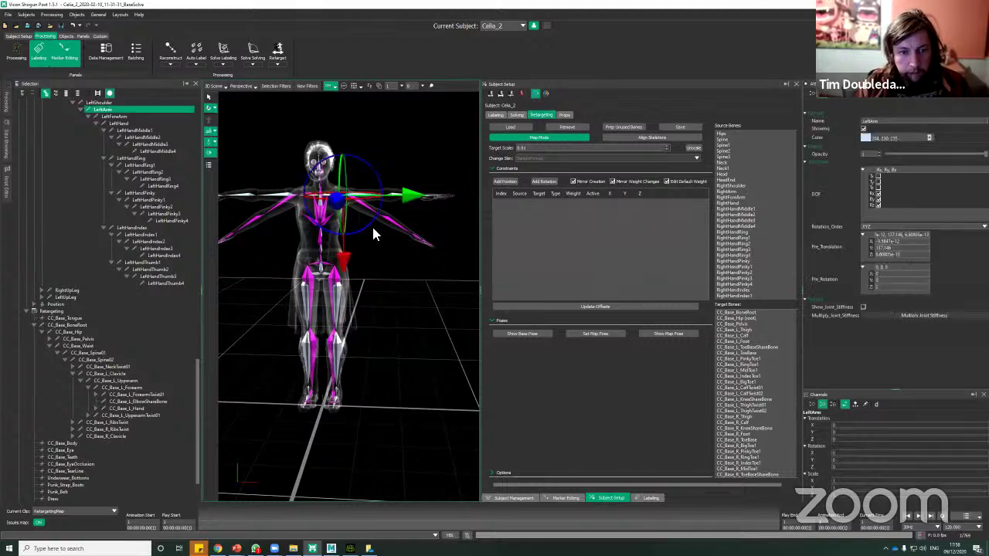
alt+drag(347, 142, 356, 141)
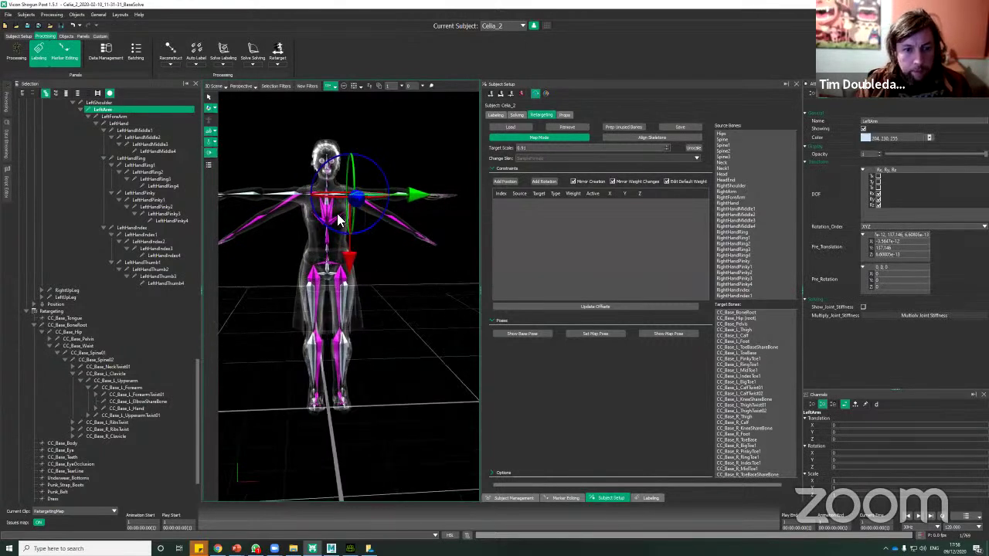
key(e)
drag(366, 226, 357, 233)
click(383, 261)
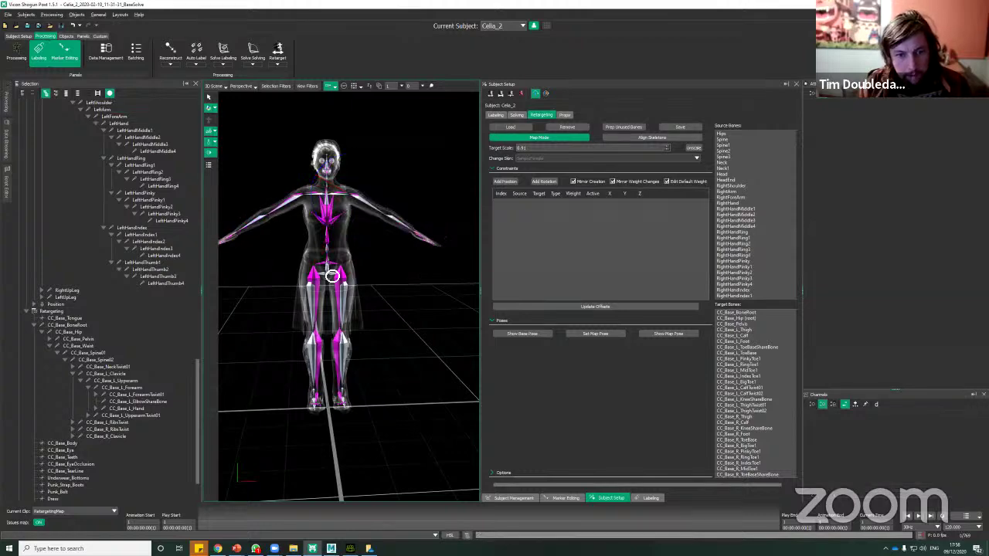
Inspect the target CC_Base_Pelvis and CC_Base_Hip bones against the source Hips bone from the side
alt+drag(331, 274, 317, 292)
scroll(386, 252, up, 4)
scroll(403, 219, up, 3)
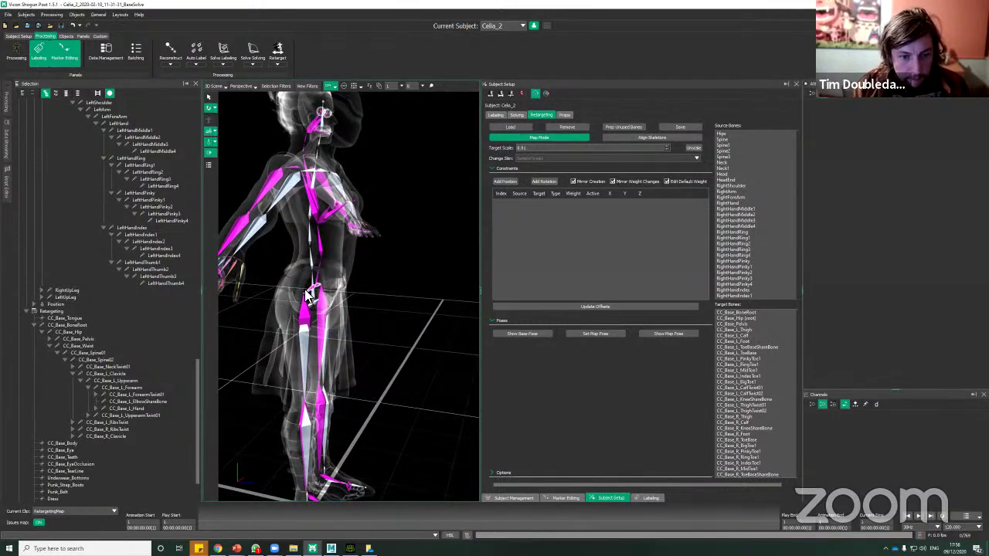
click(312, 295)
drag(382, 280, 416, 284)
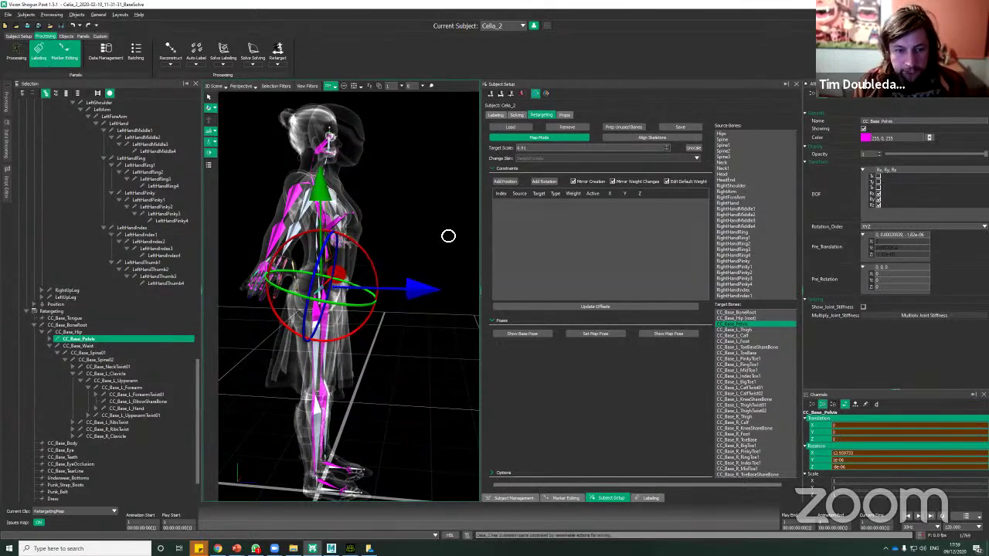
alt+drag(449, 235, 437, 235)
click(434, 237)
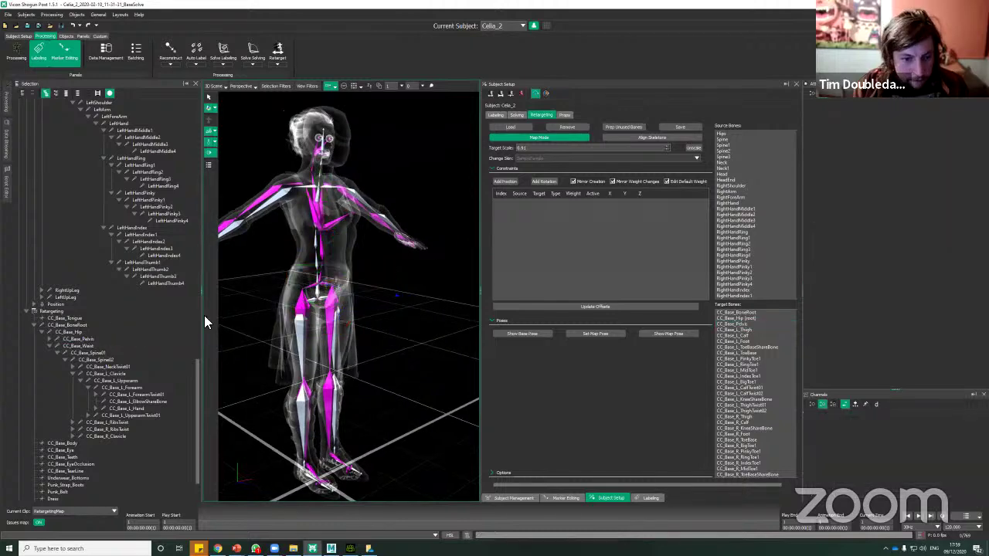
click(82, 332)
alt+drag(394, 226, 371, 220)
click(433, 224)
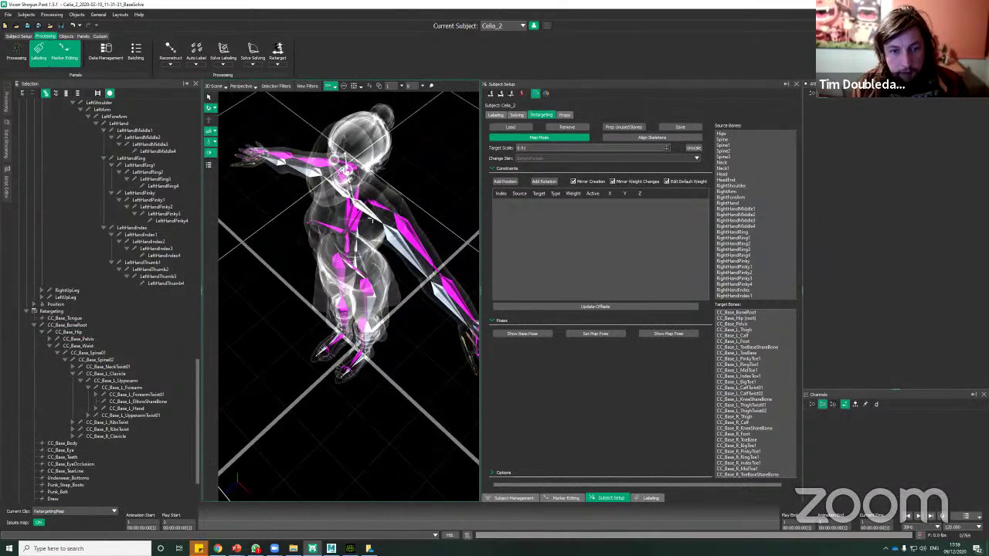
Adjust the rotation of the source LeftShoulder and LeftArm bones to follow the target's left arm as seen from above
click(365, 265)
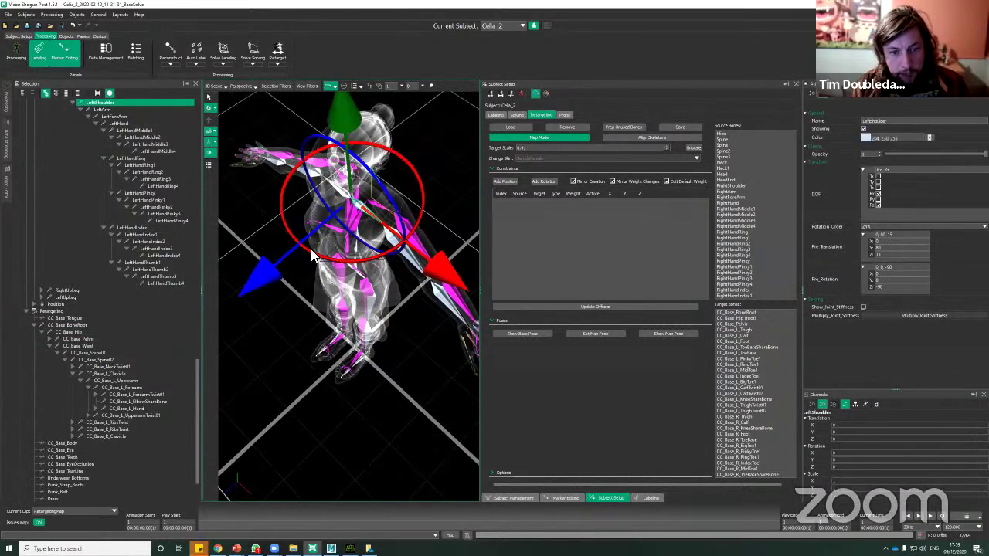
drag(313, 257, 331, 255)
alt+drag(421, 219, 394, 247)
click(423, 286)
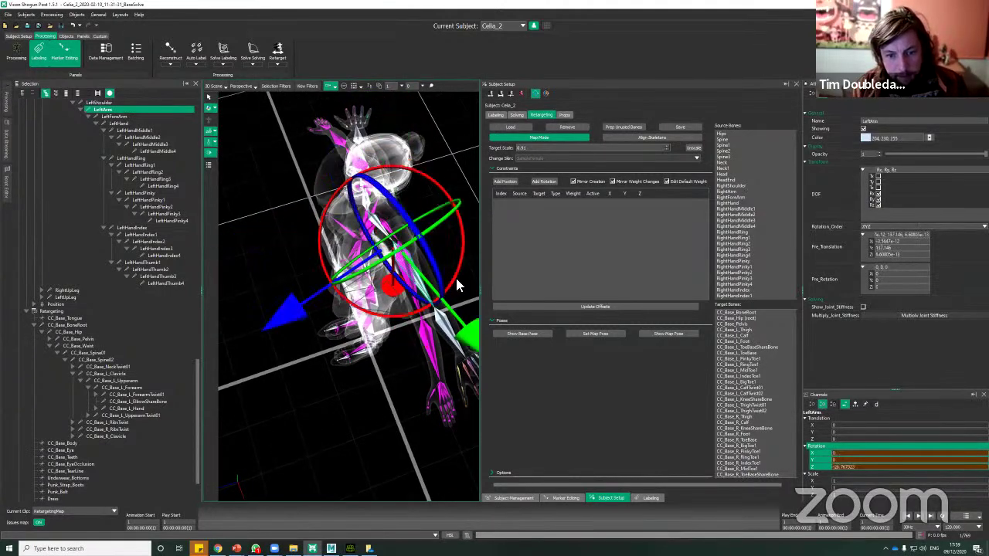
drag(447, 286, 444, 289)
middle_drag(444, 289, 438, 269)
click(437, 270)
mouse_move(437, 270)
alt+mouse_down()
mouse_move(404, 276)
mouse_move(404, 260)
mouse_move(428, 280)
mouse_move(415, 269)
alt+mouse_up()
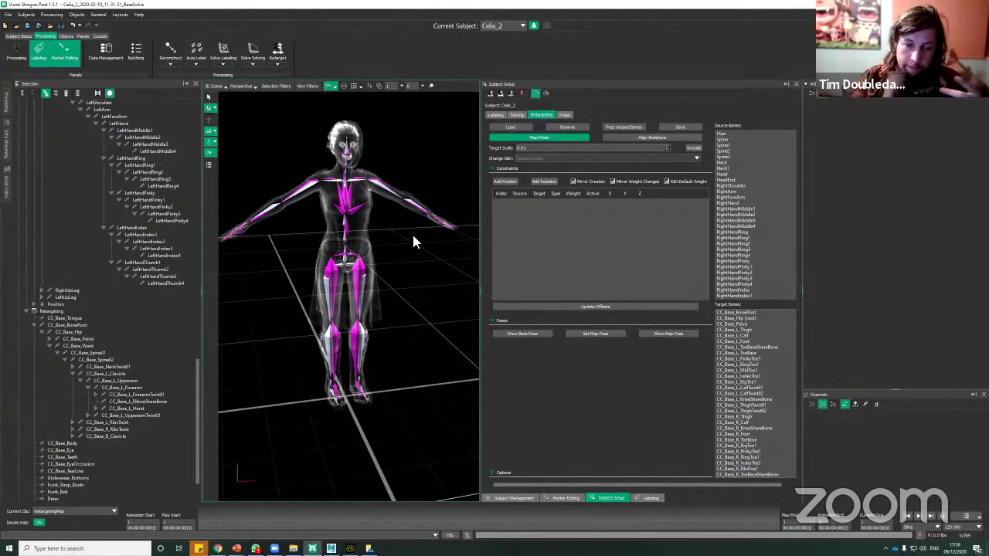
Examine the overlap of the source and target skeletons at the left hand, legs and hips from several angles
middle_drag(413, 238, 412, 209)
alt+right_drag(412, 209, 407, 218)
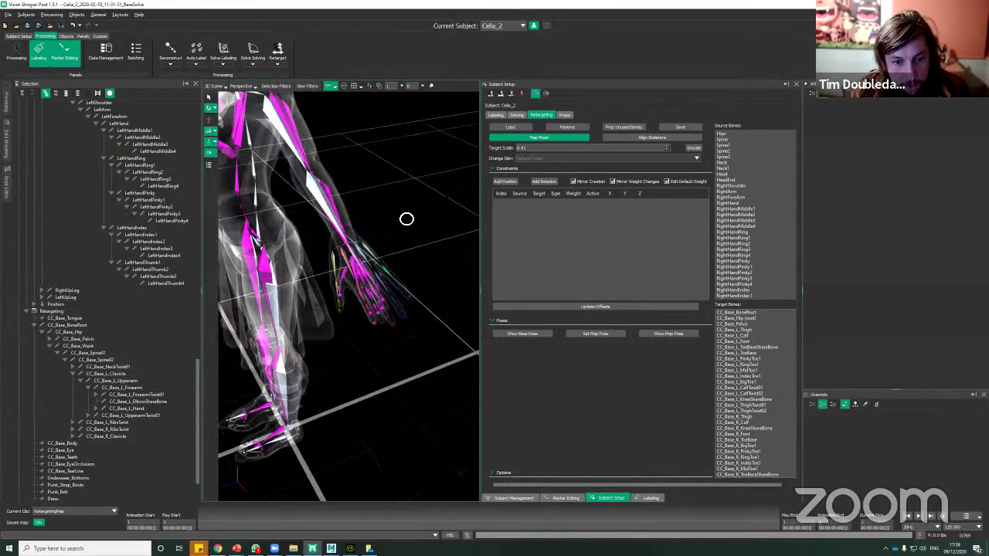
alt+drag(406, 218, 388, 247)
alt+right_drag(389, 248, 394, 236)
alt+drag(394, 236, 402, 221)
alt+right_drag(402, 221, 399, 216)
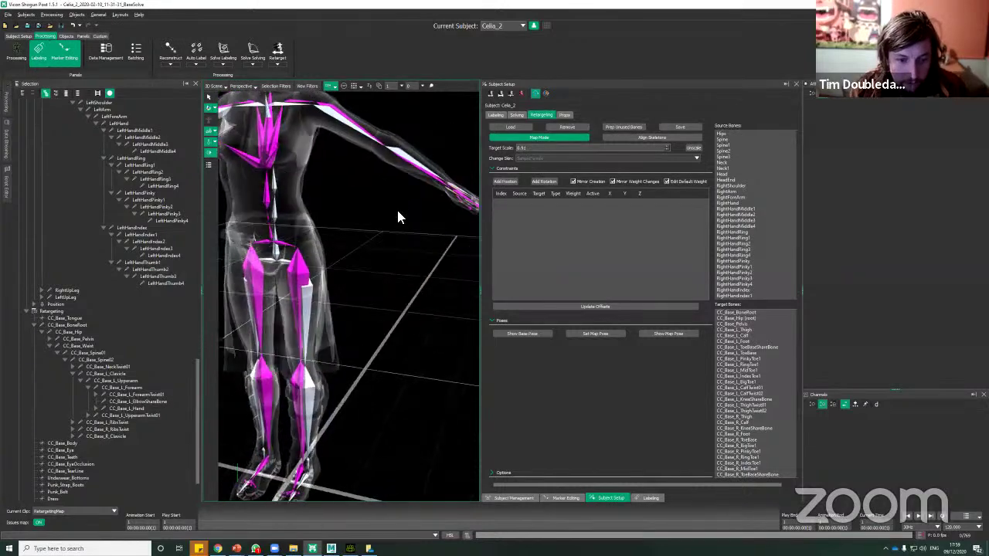
alt+drag(399, 216, 367, 253)
mouse_move(368, 258)
middle_down()
mouse_move(409, 270)
mouse_move(466, 251)
mouse_move(382, 261)
middle_up()
alt+drag(381, 261, 417, 294)
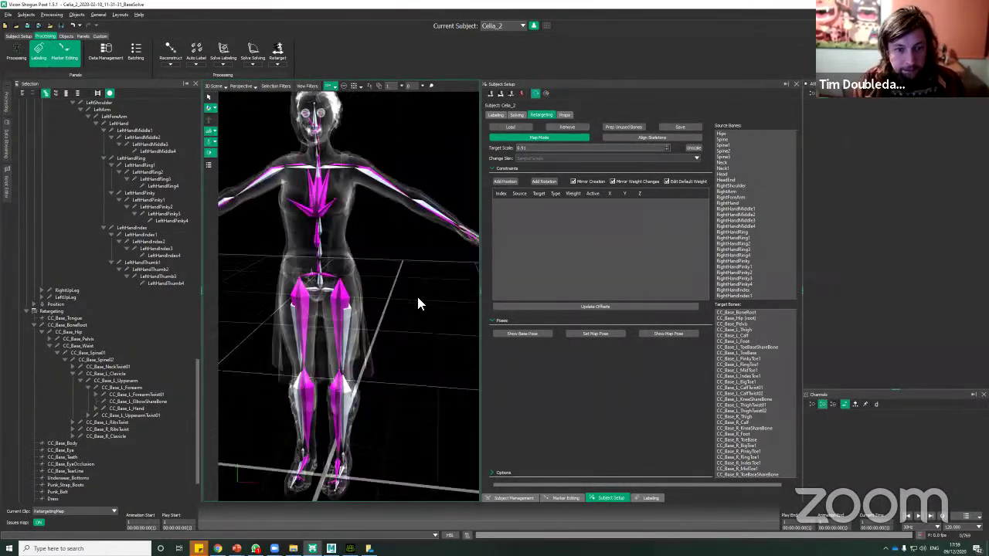
alt+middle_drag(416, 294, 408, 289)
alt+right_drag(409, 289, 420, 231)
Add a position and a rotation constraint from the source Hips bone to the target CC_Base_Pelvis bone
middle_drag(421, 236, 323, 326)
click(323, 326)
alt+drag(435, 247, 379, 220)
click(209, 97)
click(324, 297)
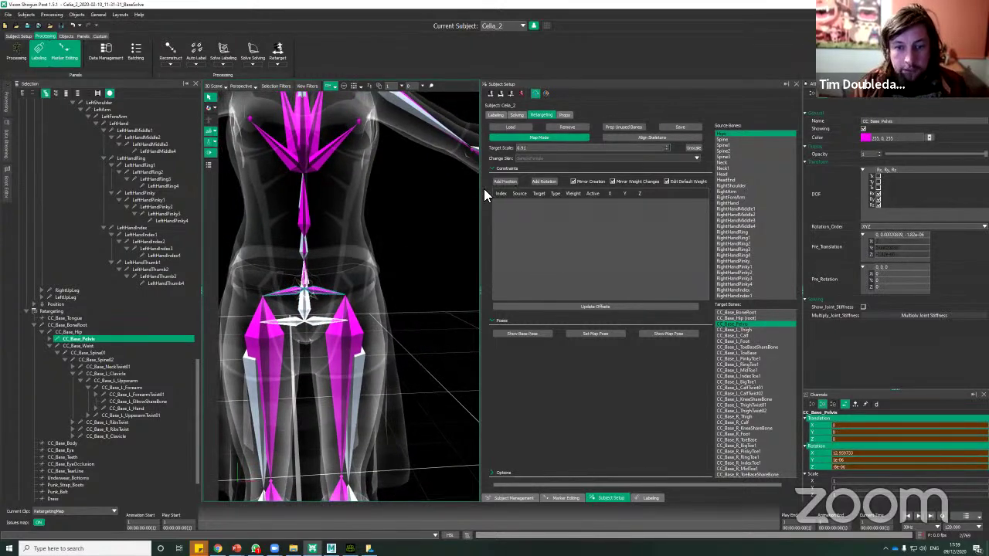
click(506, 182)
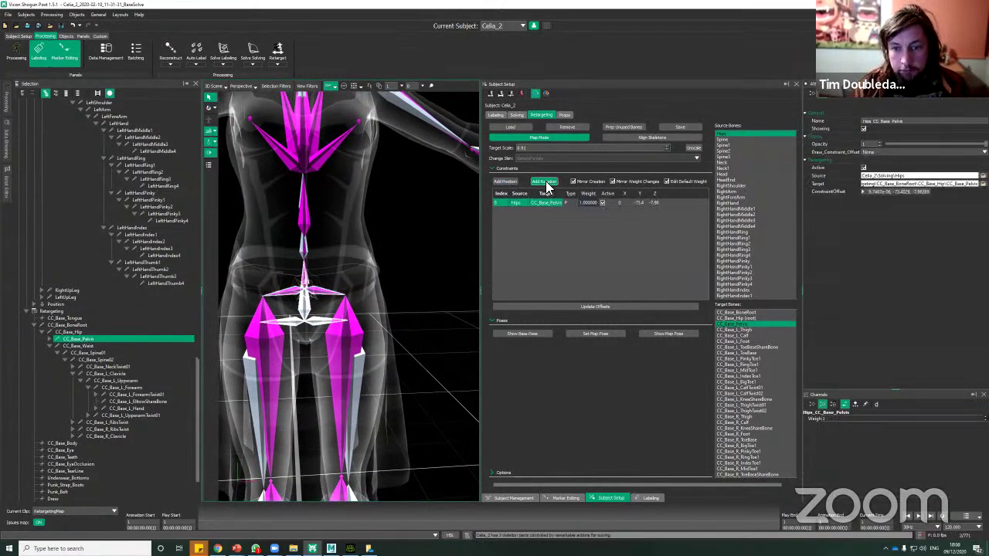
click(546, 180)
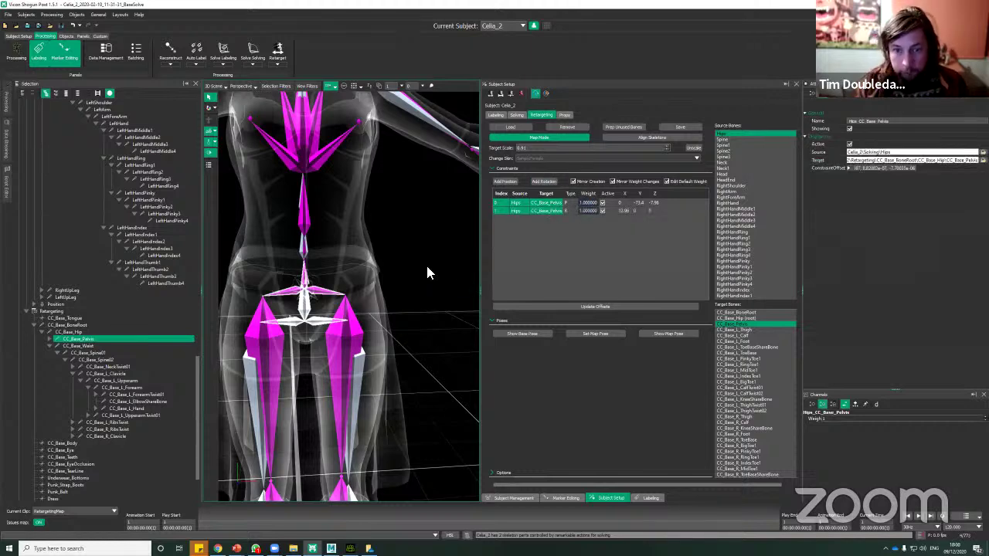
click(427, 267)
Examine how the spine, chest, neck and arm bones of both skeletons correspond from the front and the side
alt+right_drag(427, 267, 425, 292)
alt+middle_drag(424, 292, 451, 201)
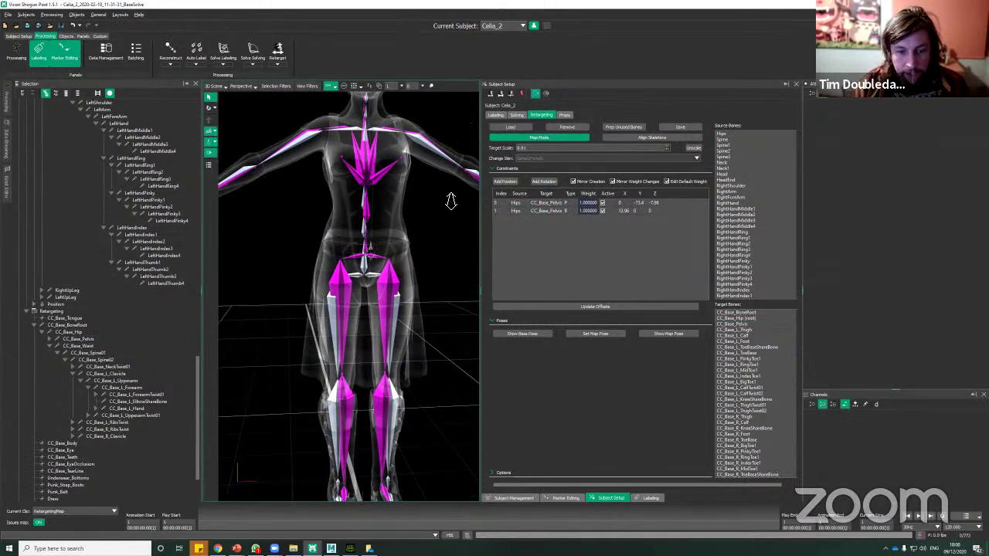
alt+right_drag(451, 202, 411, 254)
alt+drag(459, 207, 434, 235)
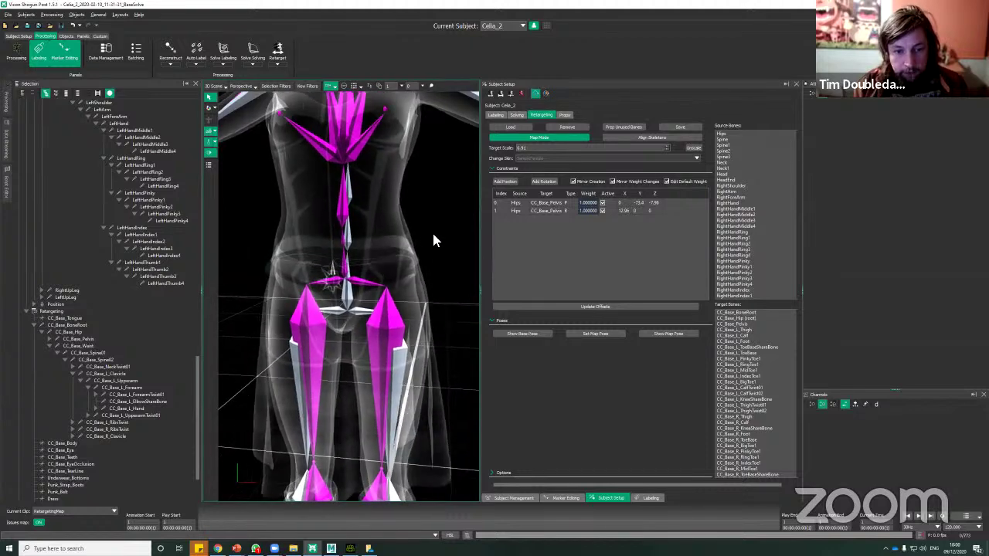
alt+right_drag(434, 234, 430, 295)
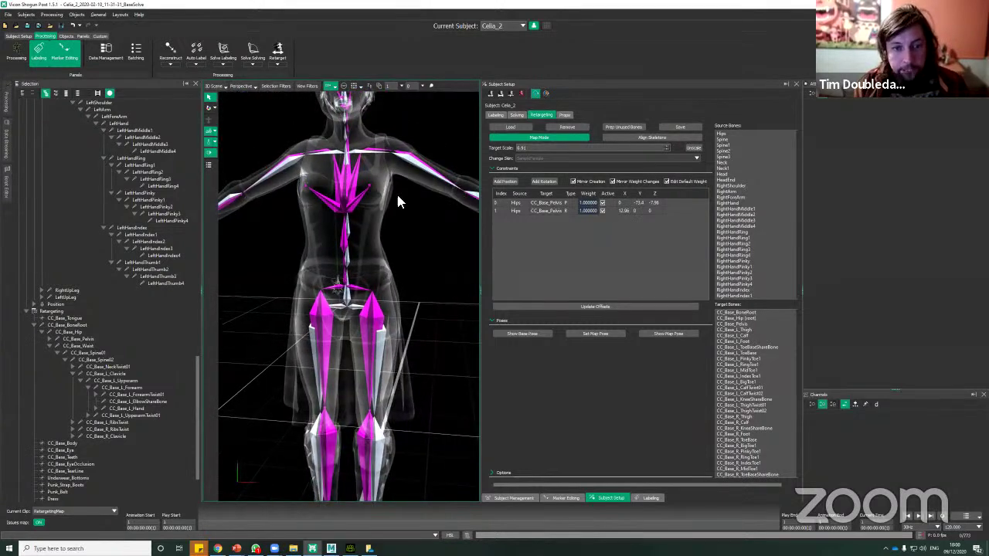
alt+right_drag(403, 211, 393, 267)
alt+middle_drag(393, 267, 377, 197)
alt+middle_drag(406, 300, 309, 410)
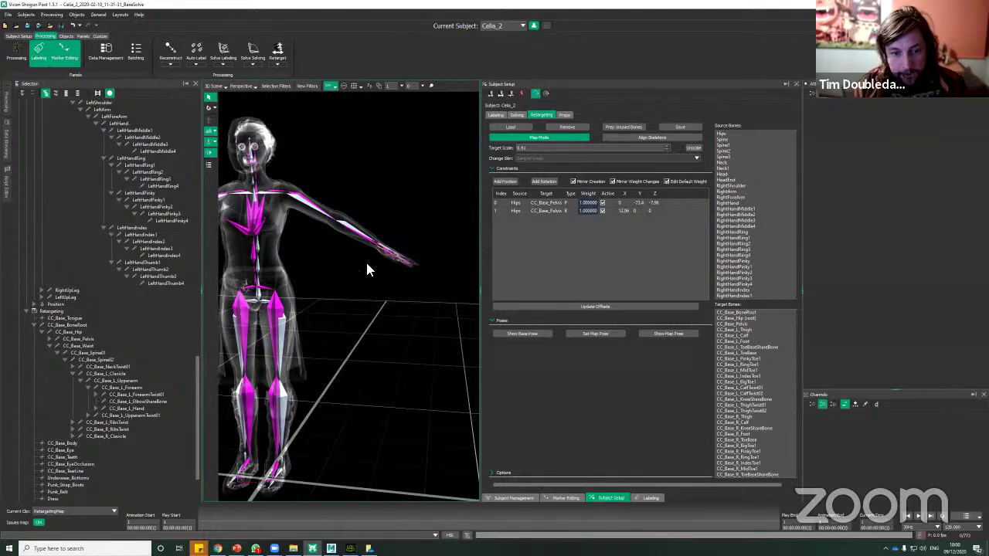
alt+middle_drag(397, 267, 414, 277)
alt+drag(442, 278, 448, 298)
alt+middle_drag(448, 298, 458, 297)
alt+drag(433, 262, 442, 231)
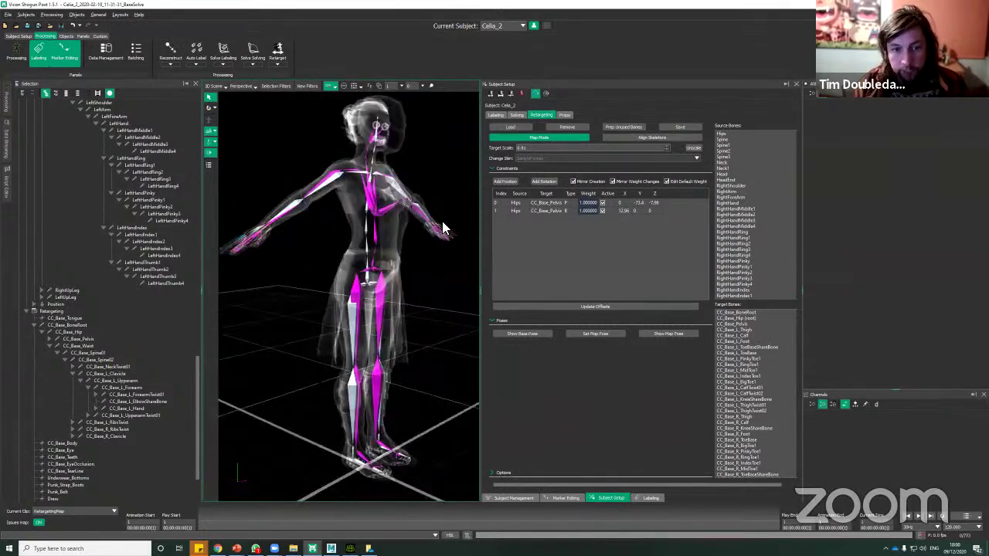
alt+right_drag(431, 270, 421, 166)
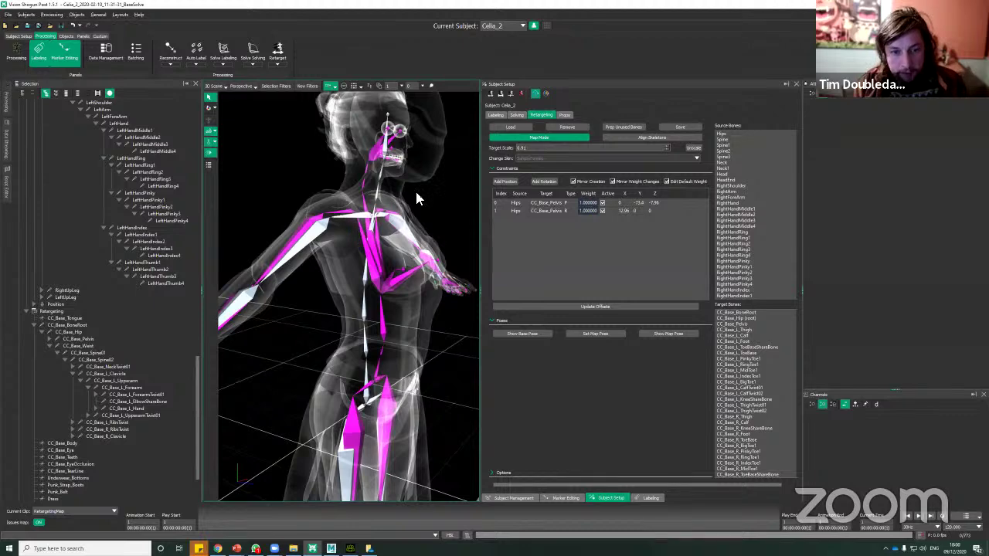
alt+drag(417, 192, 406, 192)
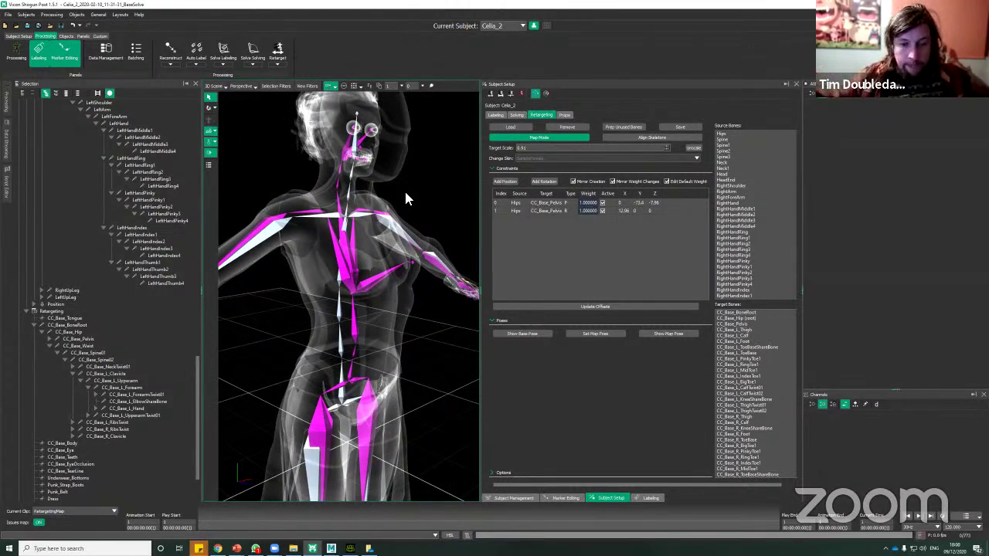
alt+drag(384, 233, 314, 224)
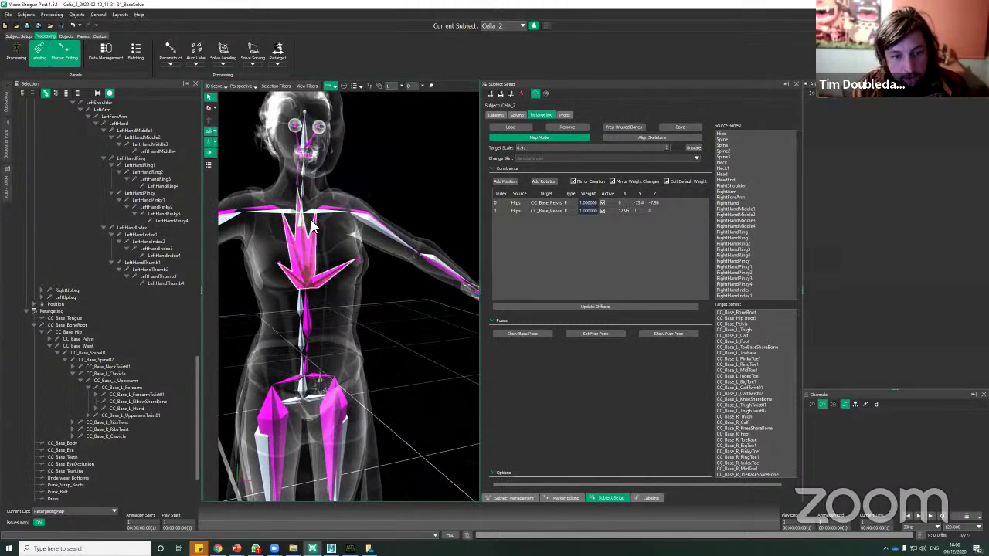
mouse_move(391, 325)
mouse_down()
mouse_move(384, 294)
mouse_move(384, 322)
mouse_move(441, 291)
mouse_move(472, 298)
mouse_move(392, 319)
mouse_up()
scroll(391, 319, down, 2)
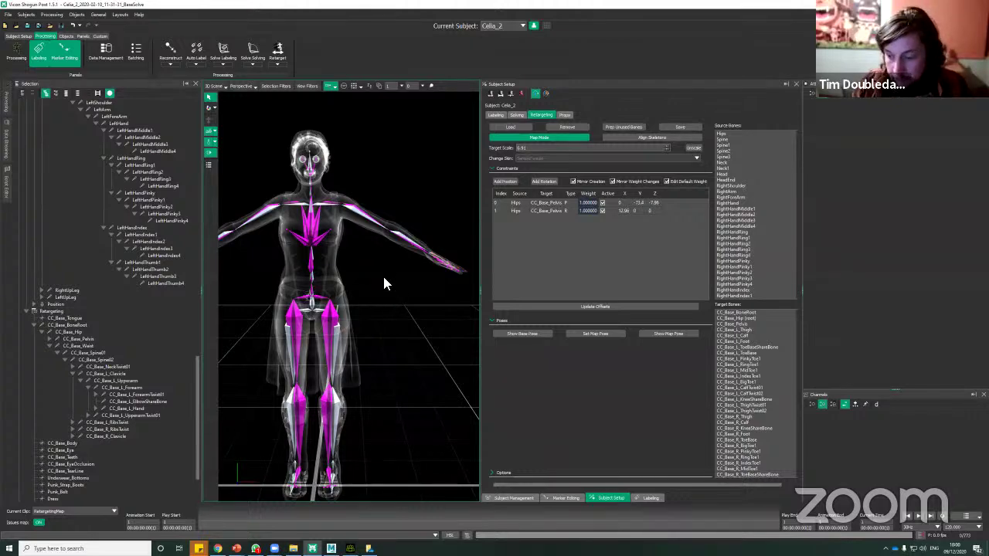
alt+right_drag(372, 272, 379, 271)
alt+drag(378, 271, 465, 293)
middle_drag(466, 299, 453, 293)
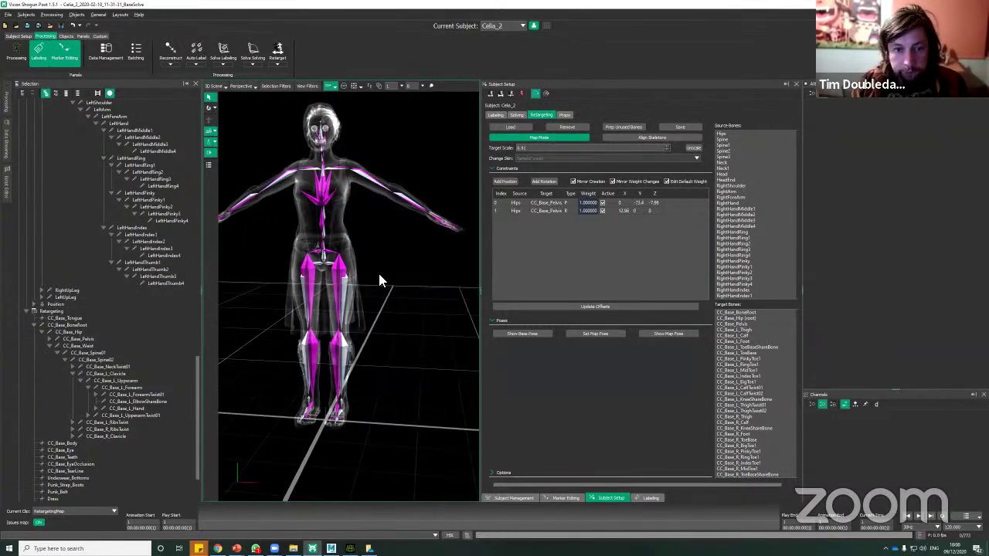
alt+middle_drag(379, 275, 381, 291)
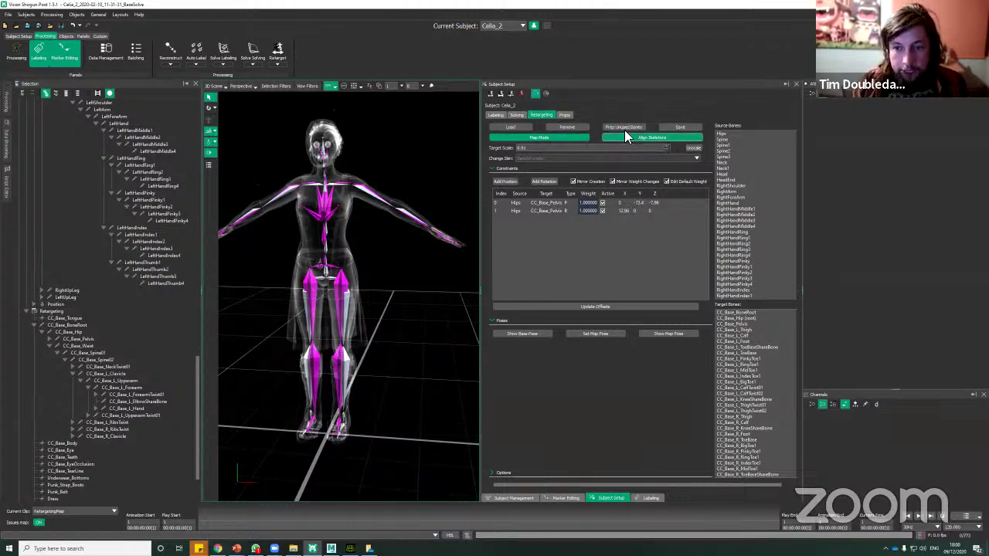
alt+right_drag(414, 289, 414, 278)
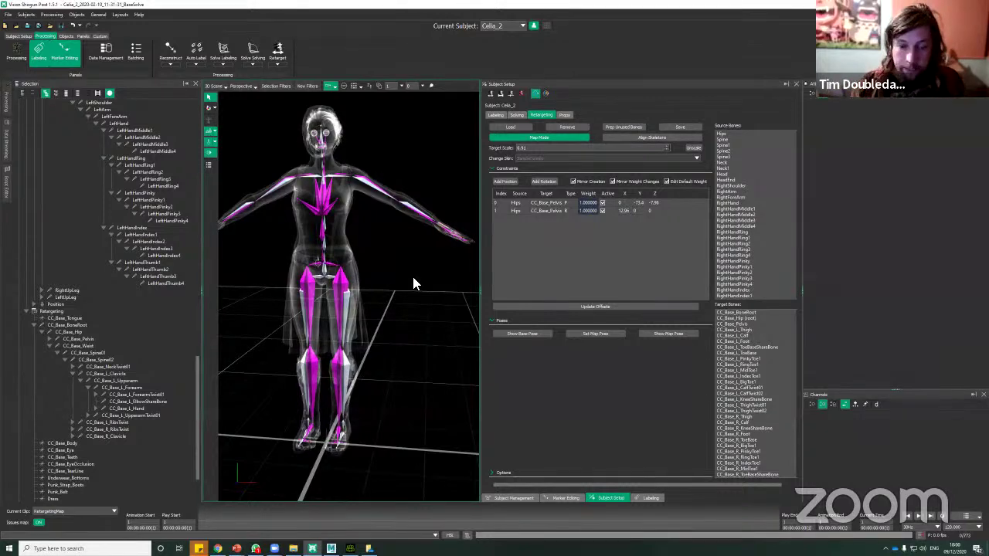
scroll(411, 276, up, 2)
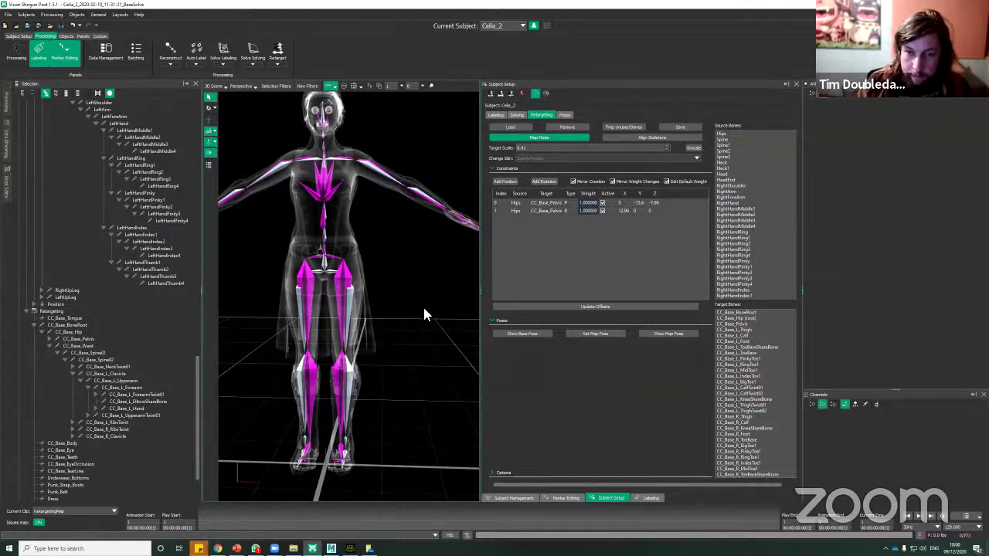
scroll(405, 335, down, 1)
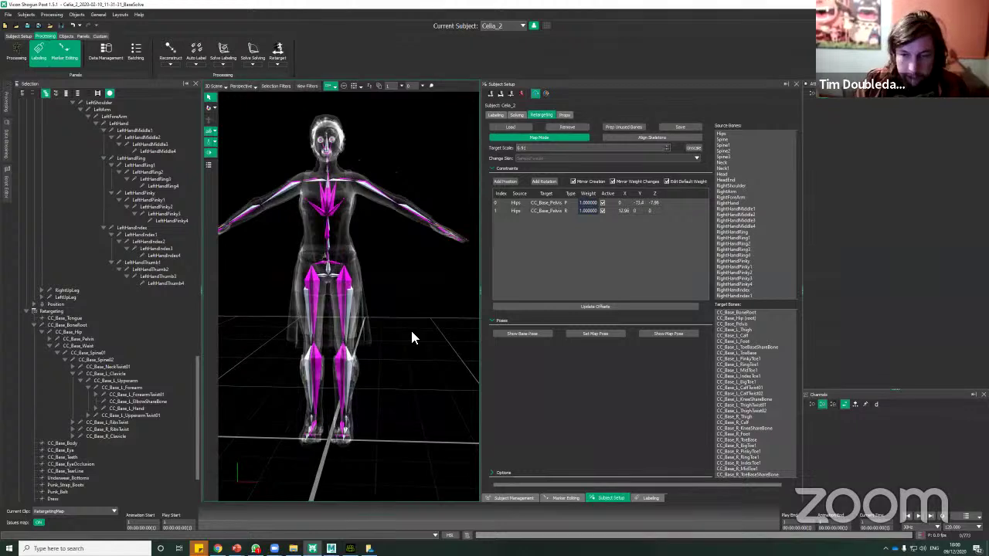
mouse_move(418, 304)
alt+mouse_down()
mouse_move(429, 317)
mouse_move(420, 313)
alt+mouse_up()
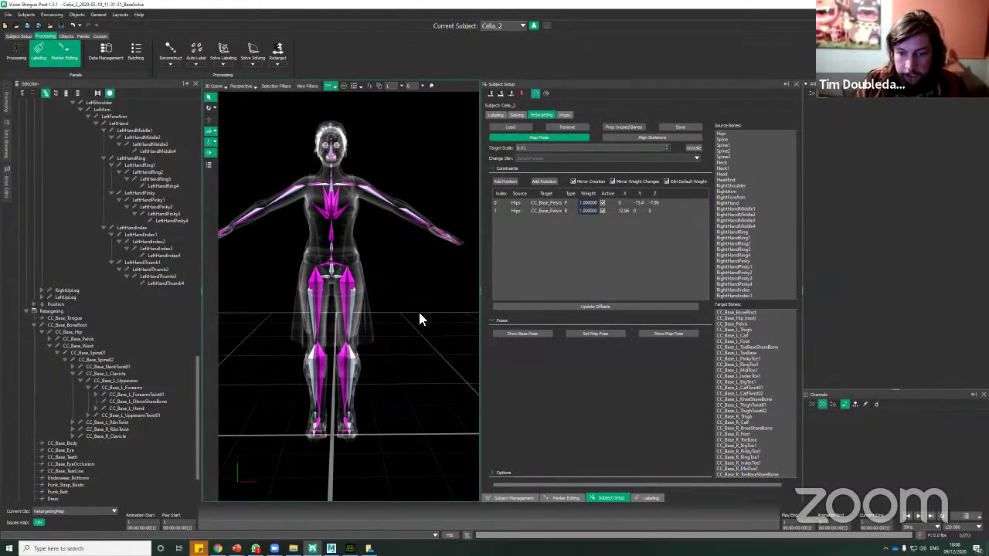
scroll(437, 285, down, 1)
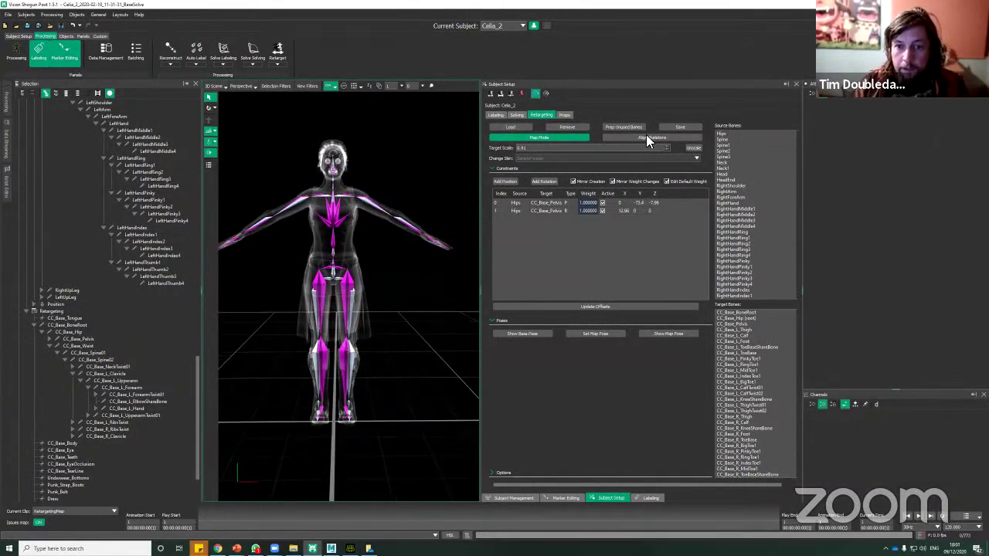
Replace the subject's current retargeting setup with the saved setup Celia_Post15.vsr from the Retargets folder
click(512, 127)
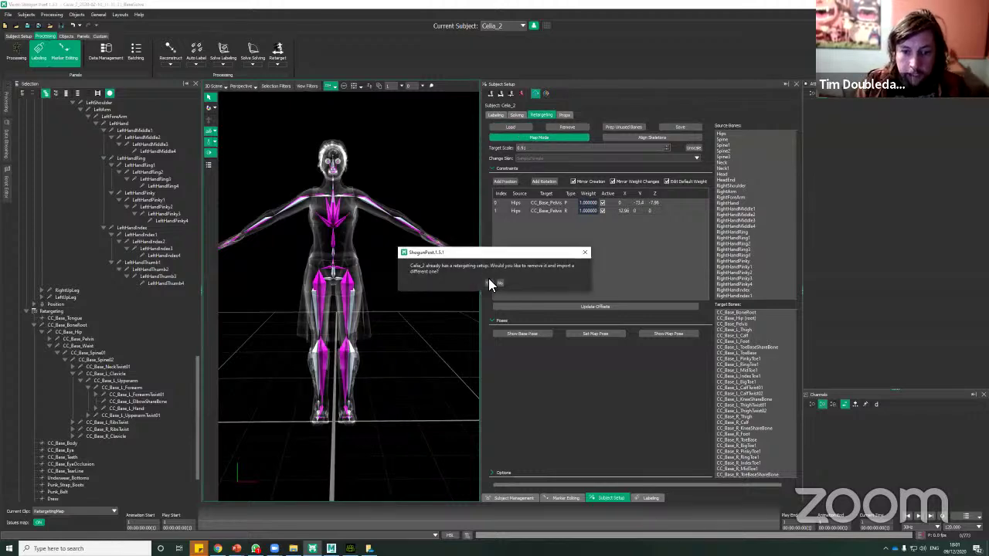
click(489, 285)
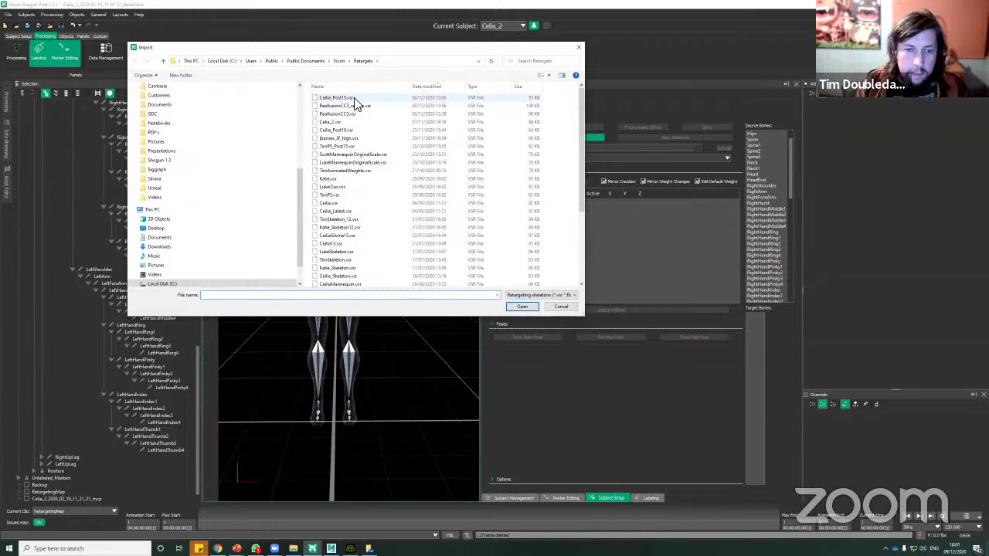
double_click(356, 104)
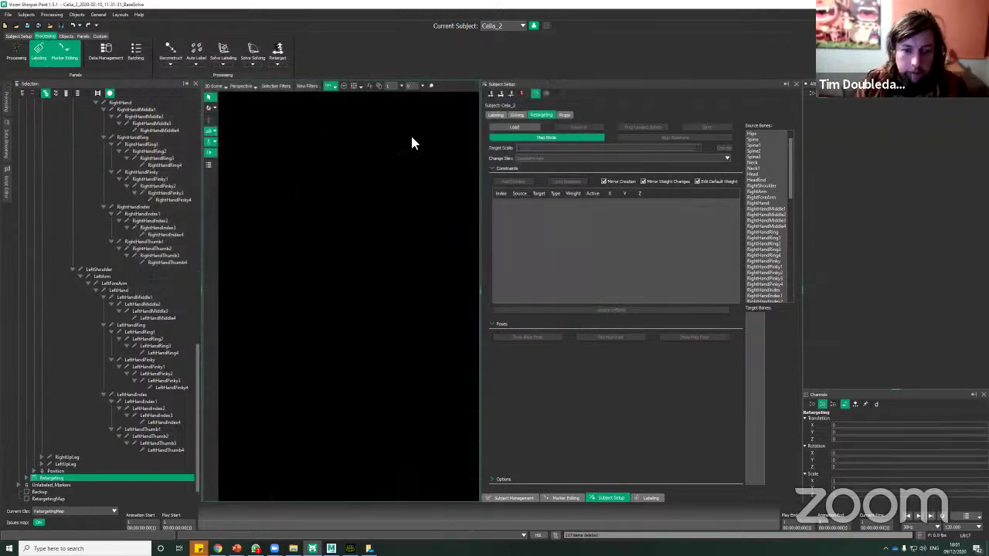
alt+drag(409, 282, 428, 295)
alt+right_drag(428, 294, 429, 303)
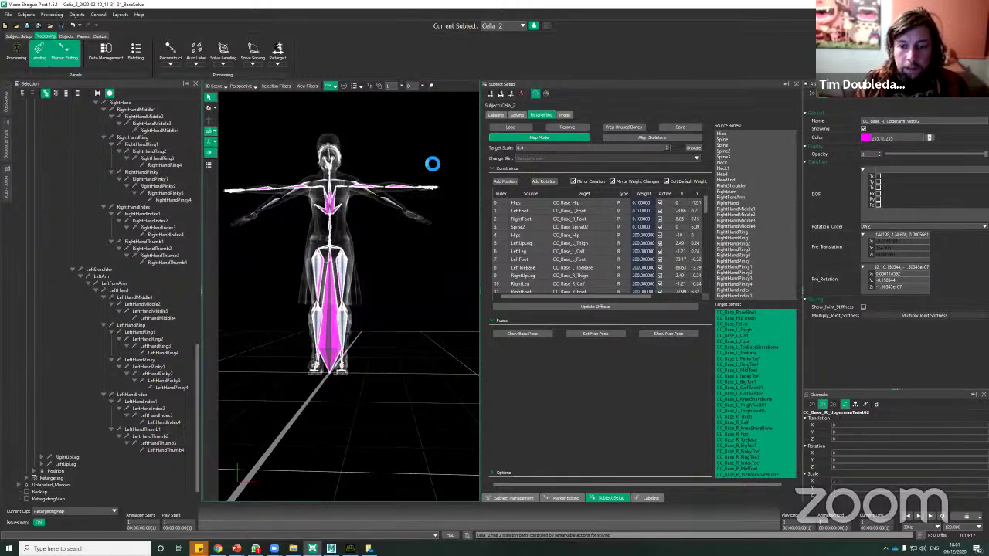
Leave Map Mode and run Retarget on the captured clip for the subject
click(599, 334)
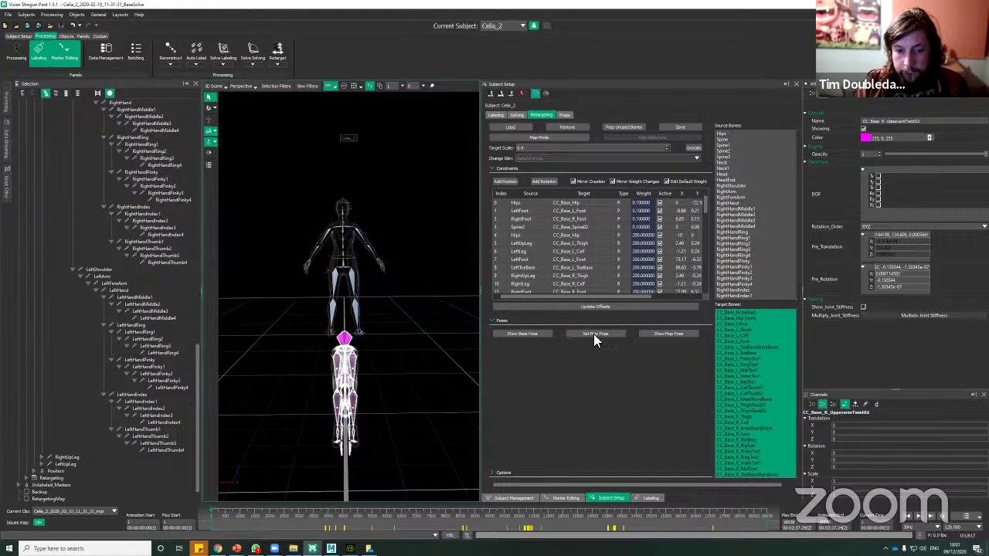
alt+drag(363, 259, 384, 280)
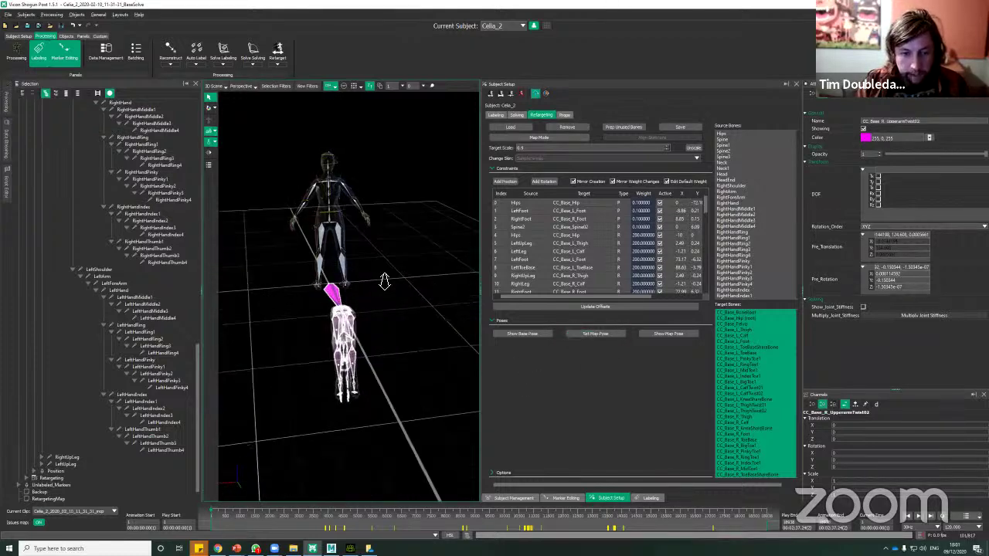
alt+right_drag(384, 280, 409, 301)
click(279, 54)
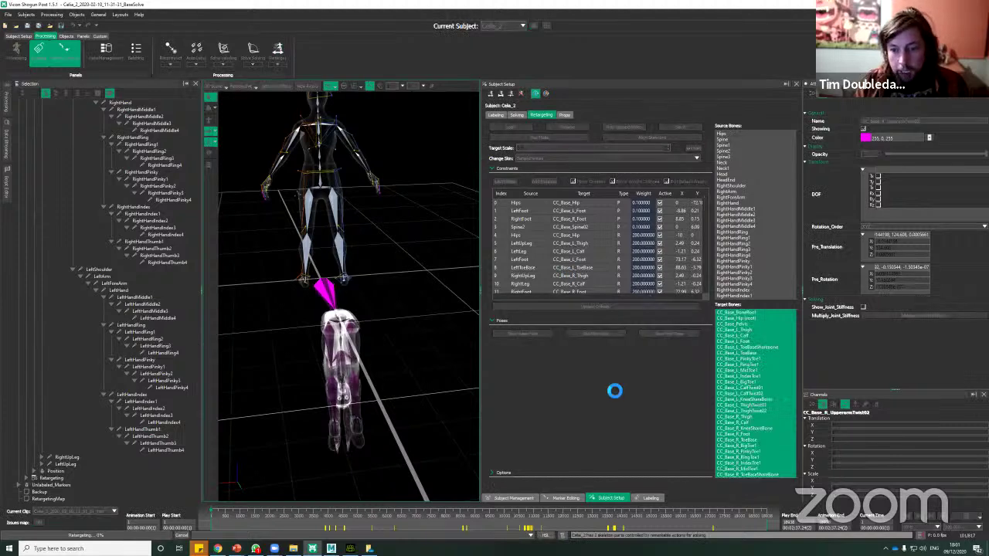
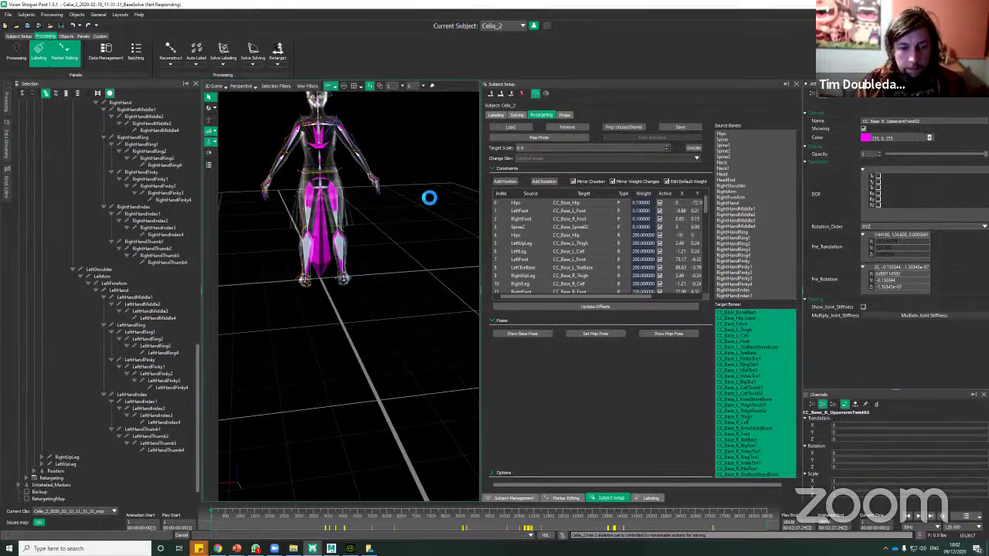
Scrub through the early part of the clip to check how the target skeleton follows the solve
alt+right_drag(425, 197, 435, 249)
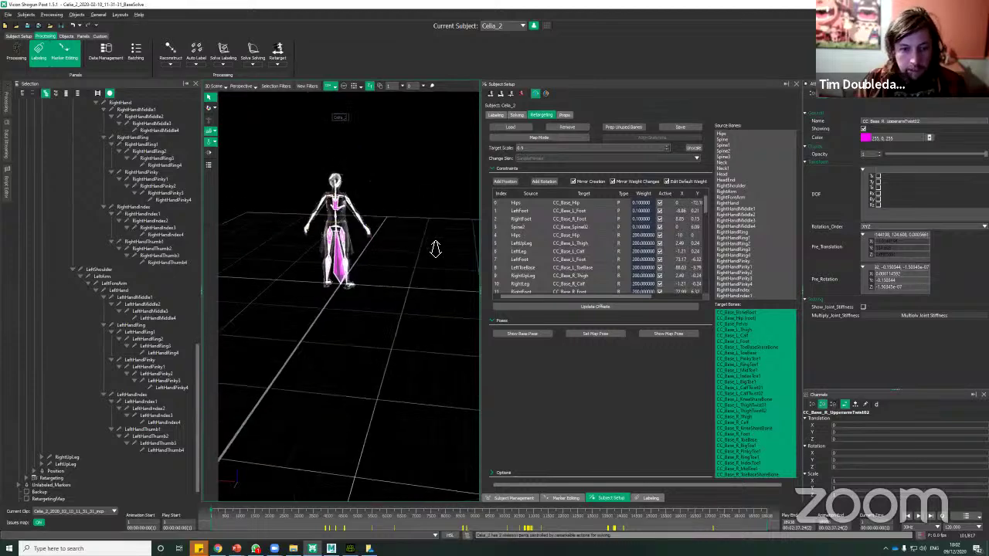
alt+drag(435, 250, 335, 177)
alt+right_drag(335, 177, 434, 215)
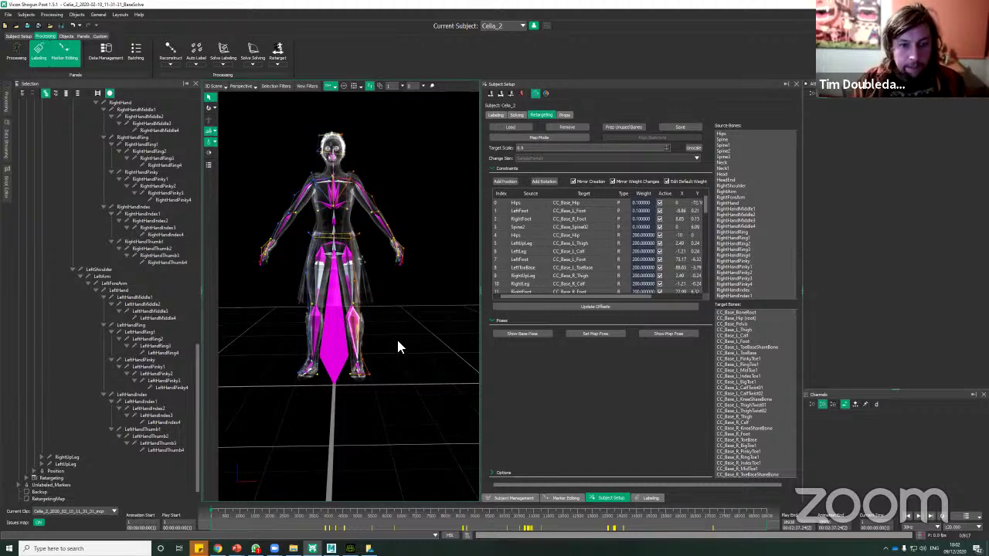
alt+drag(397, 340, 422, 349)
drag(232, 513, 331, 513)
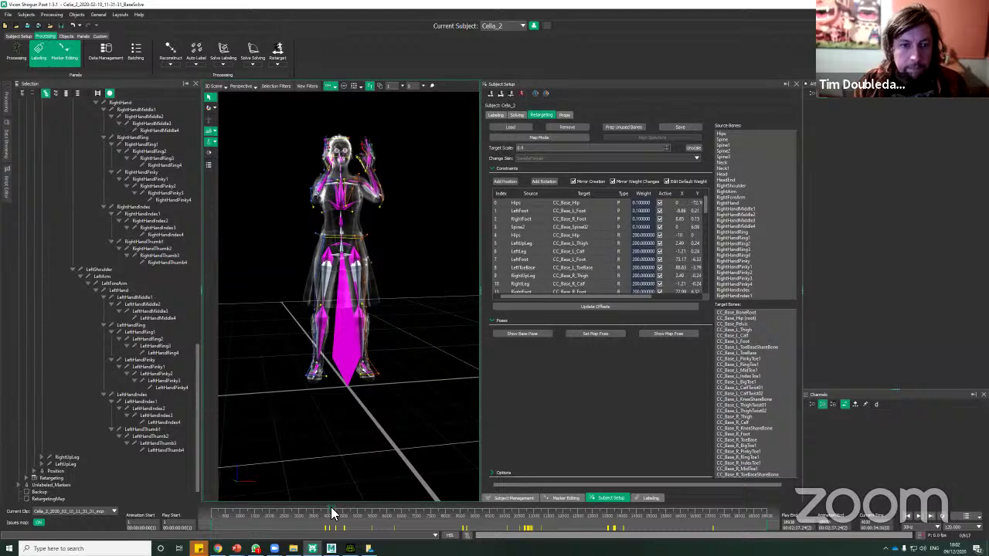
Apply the Retarget view filter preset, show the character's skin and turn off its X-Ray display
click(307, 86)
click(235, 246)
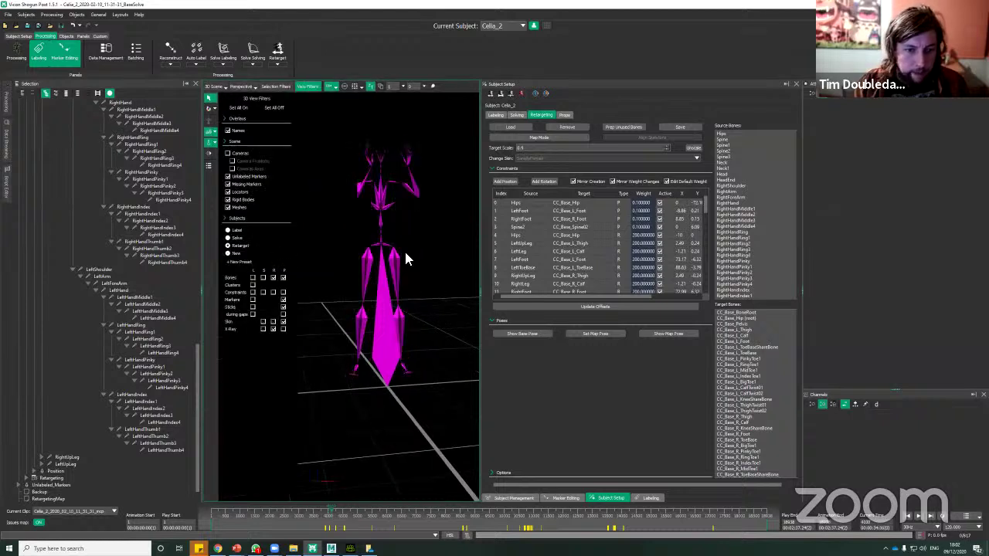
alt+drag(421, 248, 353, 271)
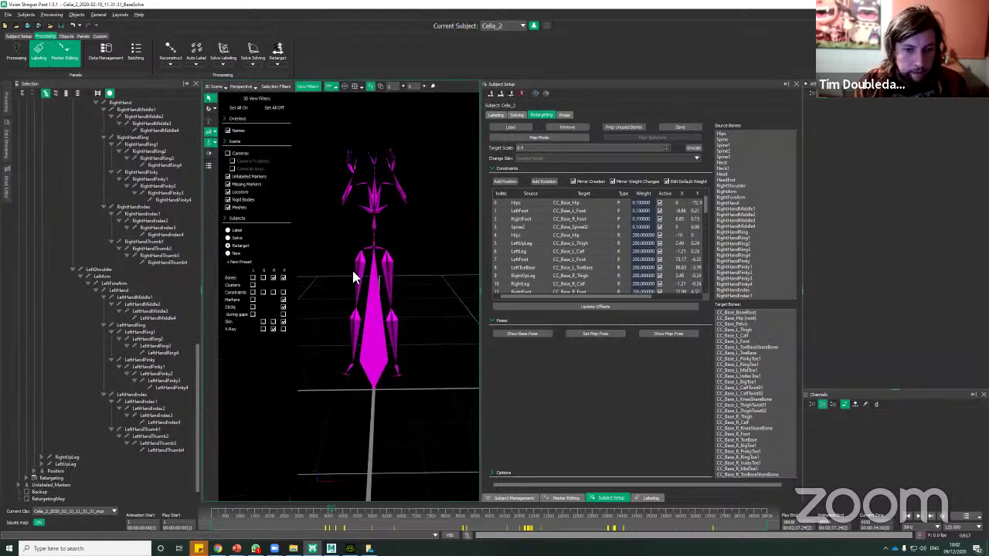
click(273, 322)
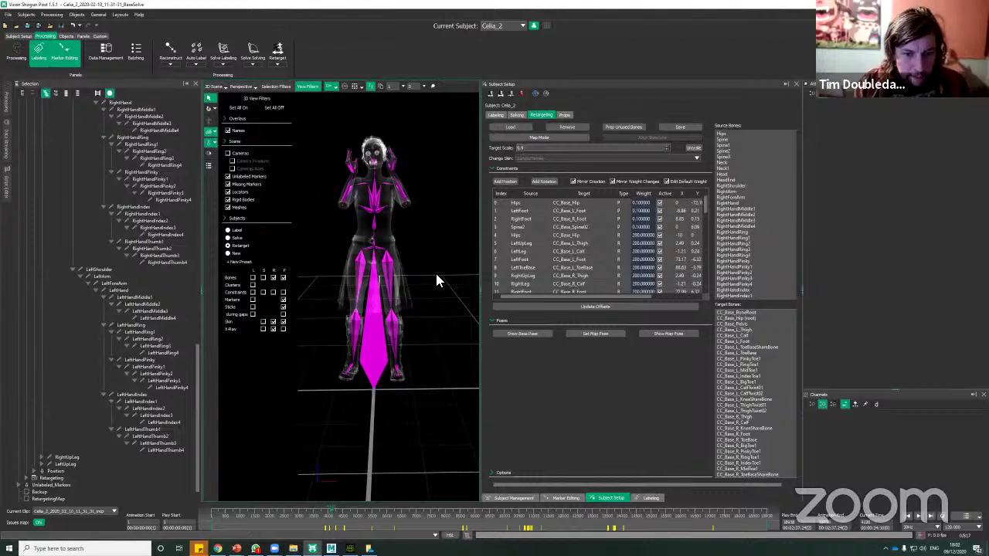
click(273, 329)
click(273, 330)
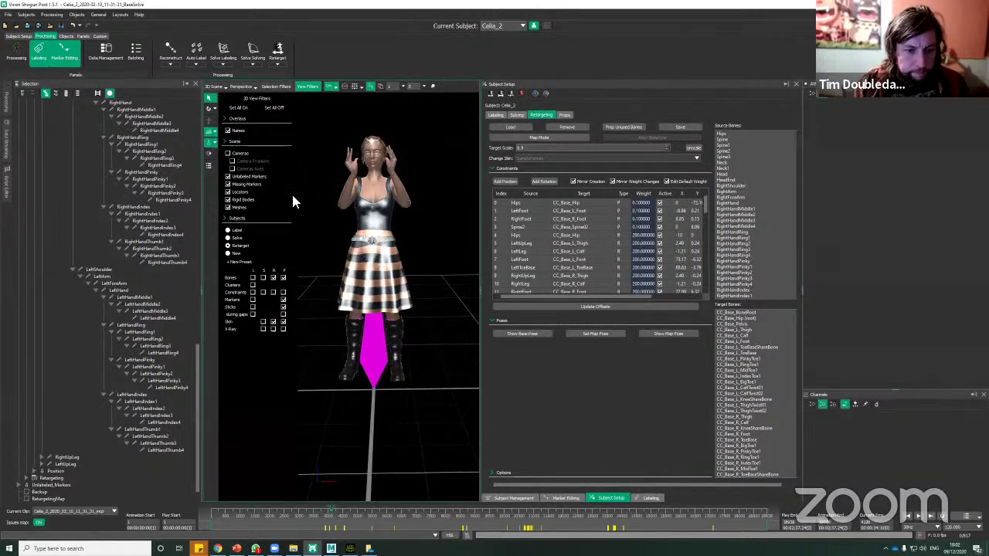
click(309, 92)
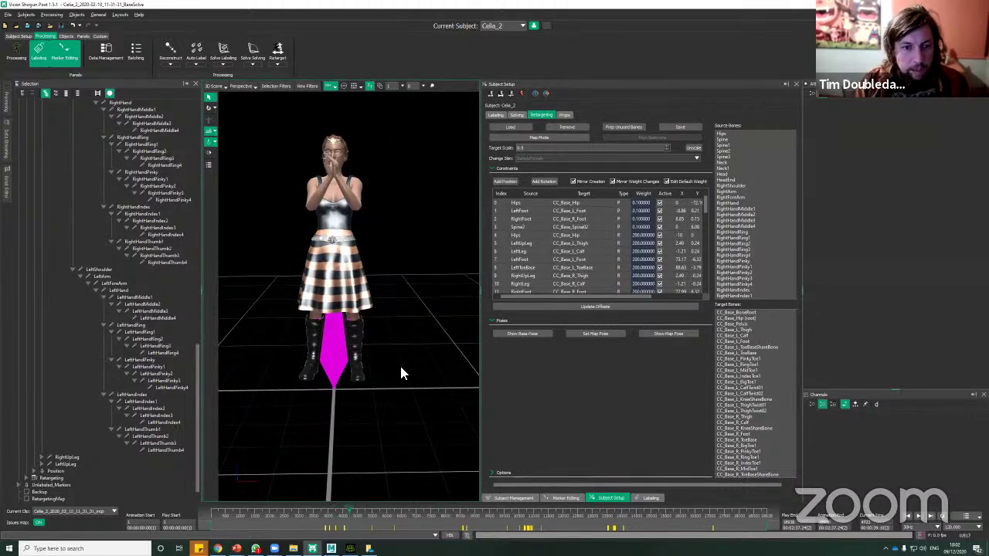
alt+drag(380, 231, 255, 116)
drag(394, 197, 369, 349)
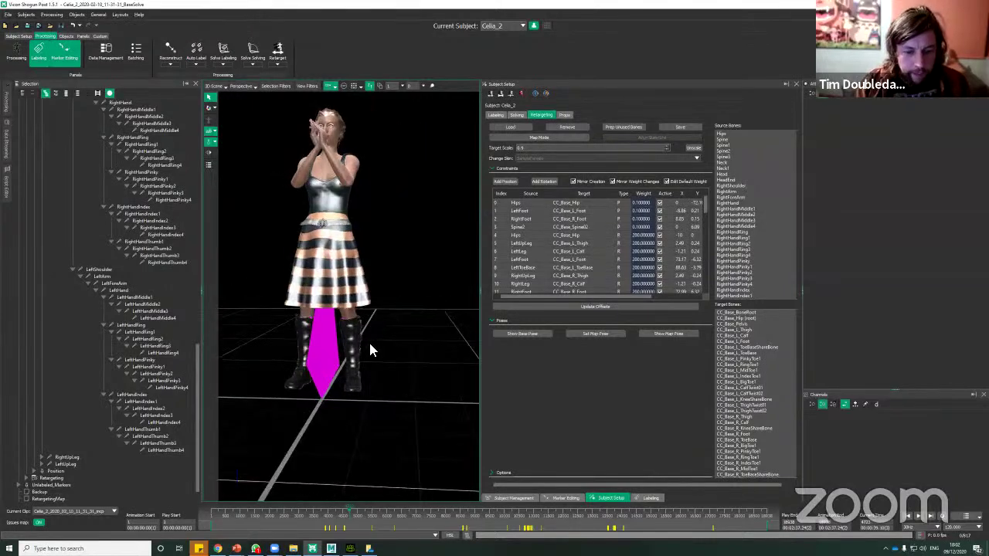
click(8, 15)
mouse_move(27, 78)
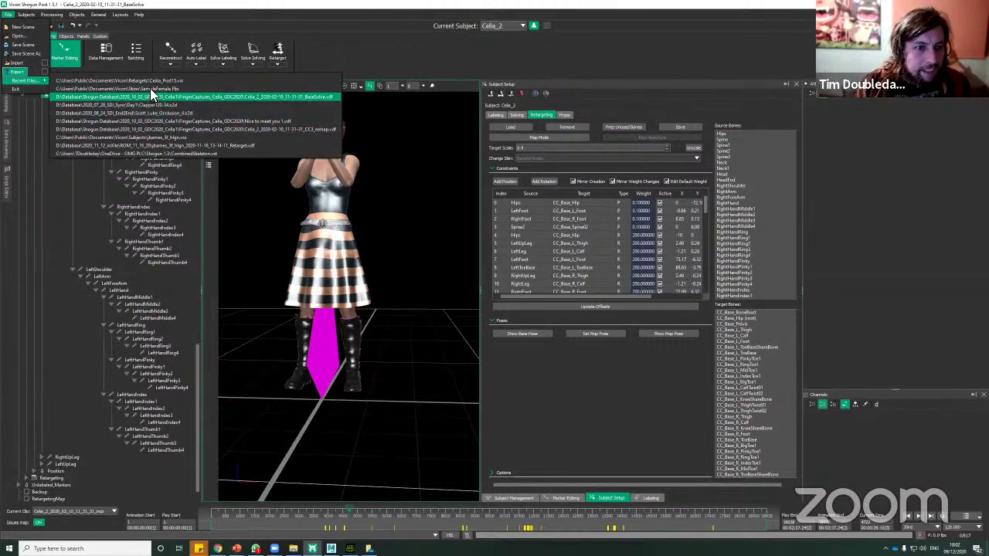
click(429, 440)
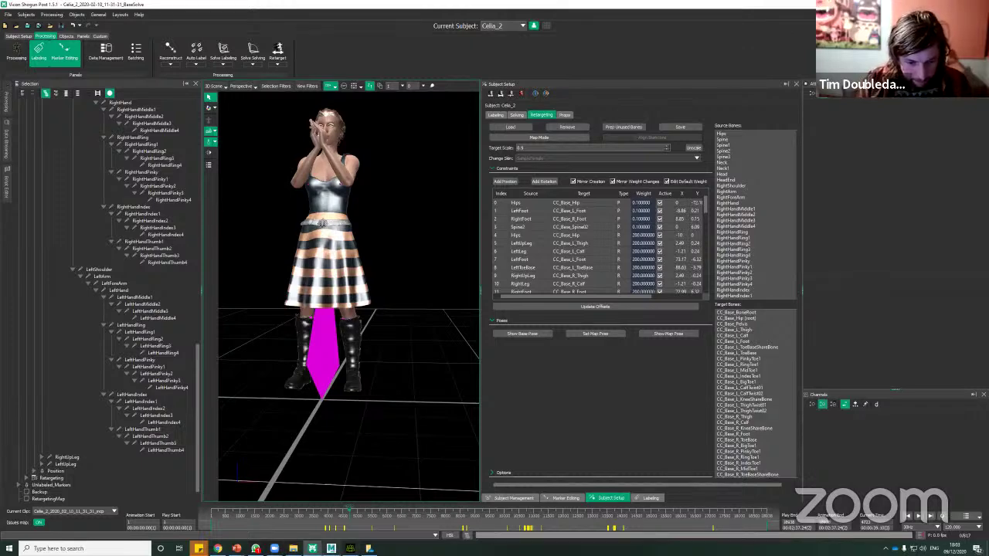
Switch to MotionBuilder, display the scene's schematic view and show the settings of the Vicon stream device
key(alt+Tab)
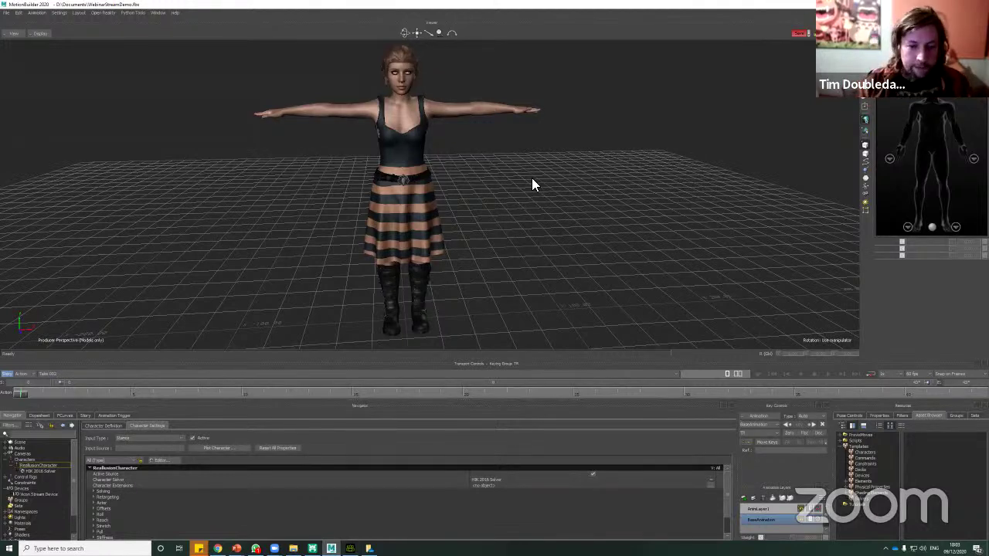
key(ctrl+w)
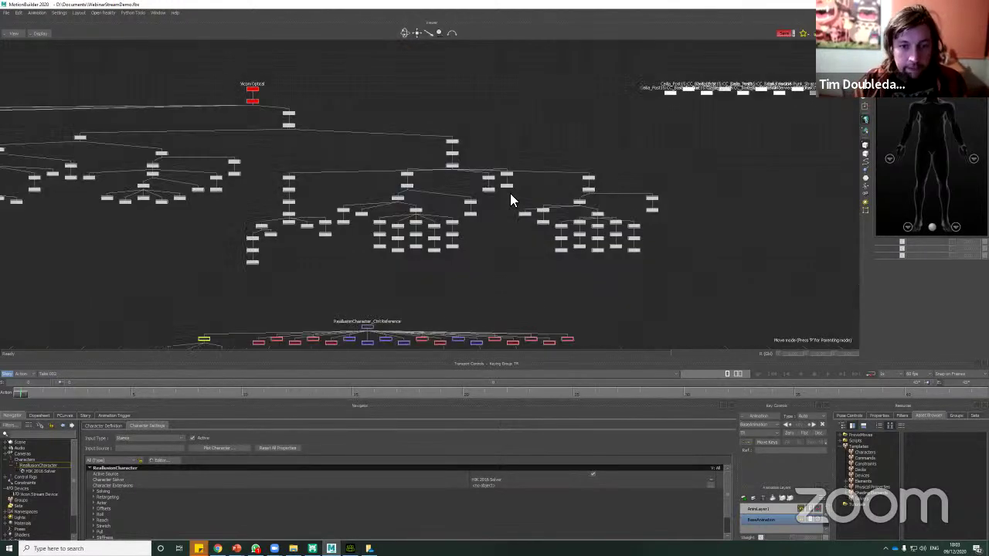
scroll(383, 94, down, 5)
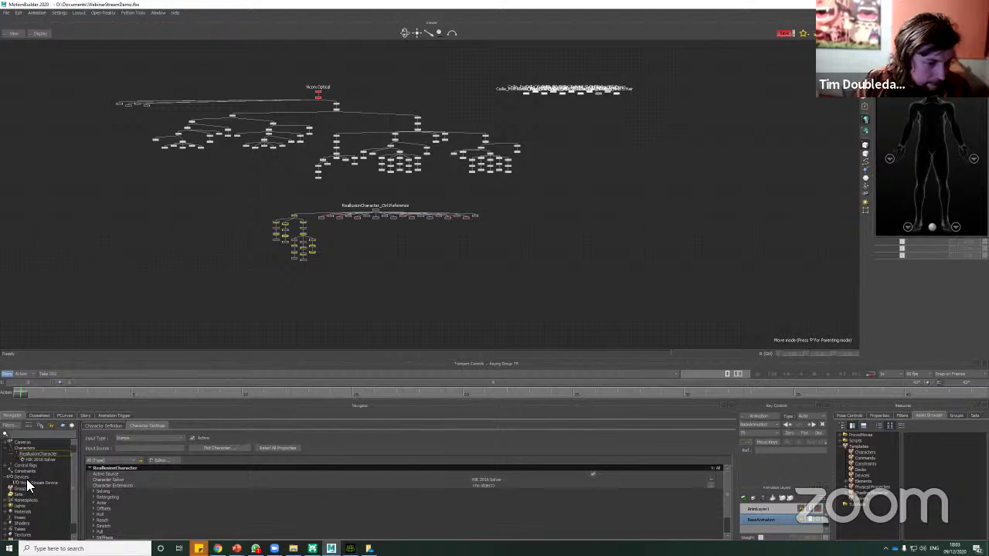
click(27, 480)
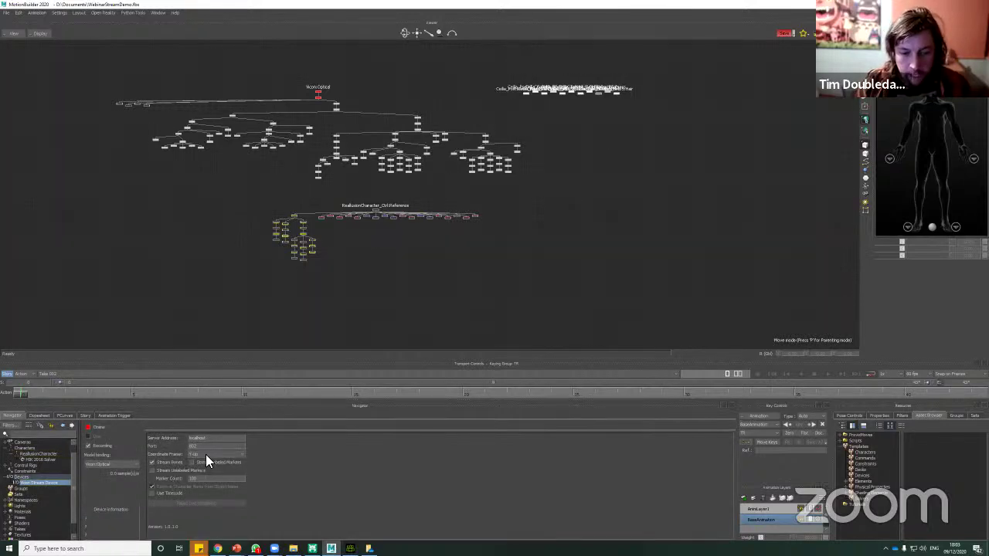
Examine the bone hierarchy under the Vicon:Optical root in the schematic, down to CC_Base_BoneRoot and CC_Base_Hip
scroll(460, 229, up, 5)
scroll(451, 226, down, 5)
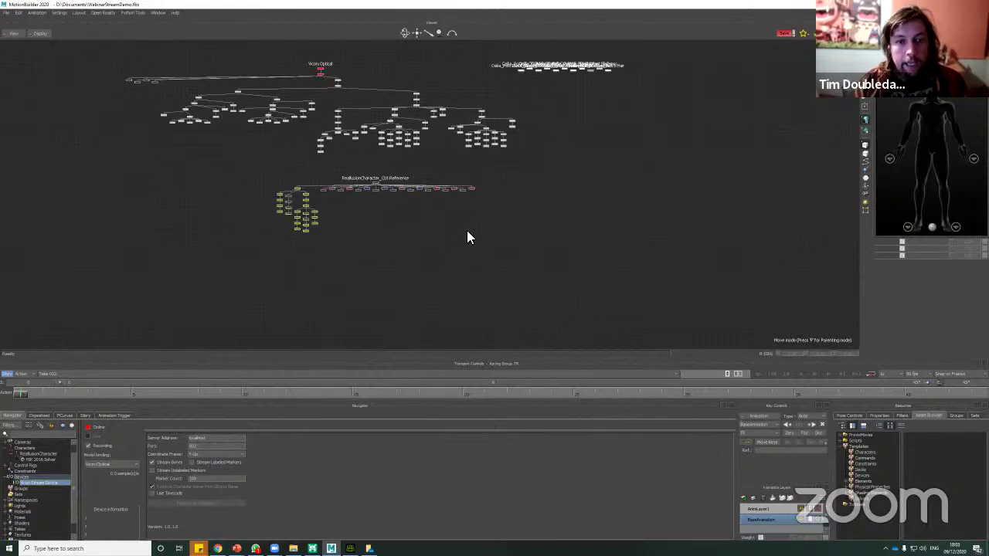
middle_drag(466, 231, 498, 256)
scroll(386, 110, up, 5)
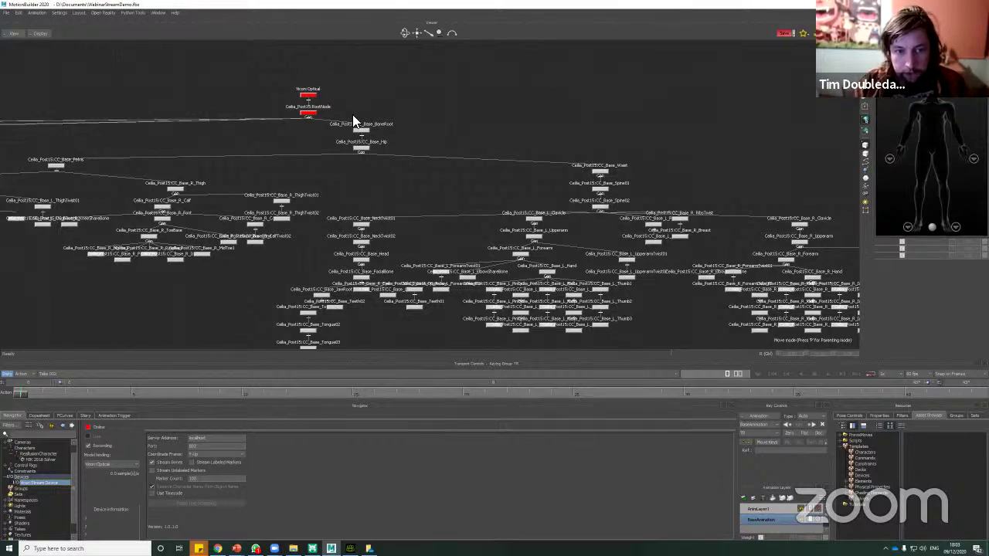
scroll(363, 113, up, 5)
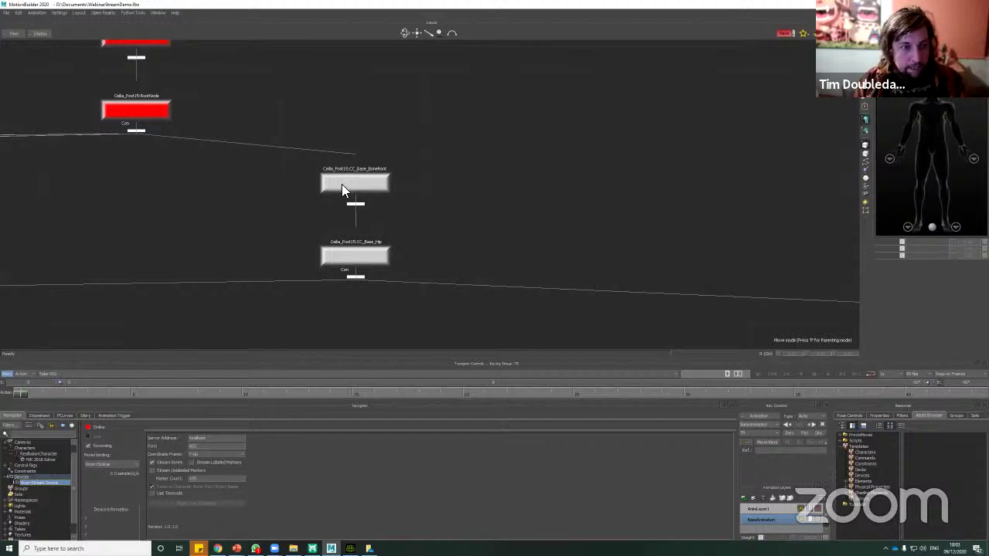
Start a new scene and open SampleFemaleMobu.fbx from the Documents folder
click(6, 12)
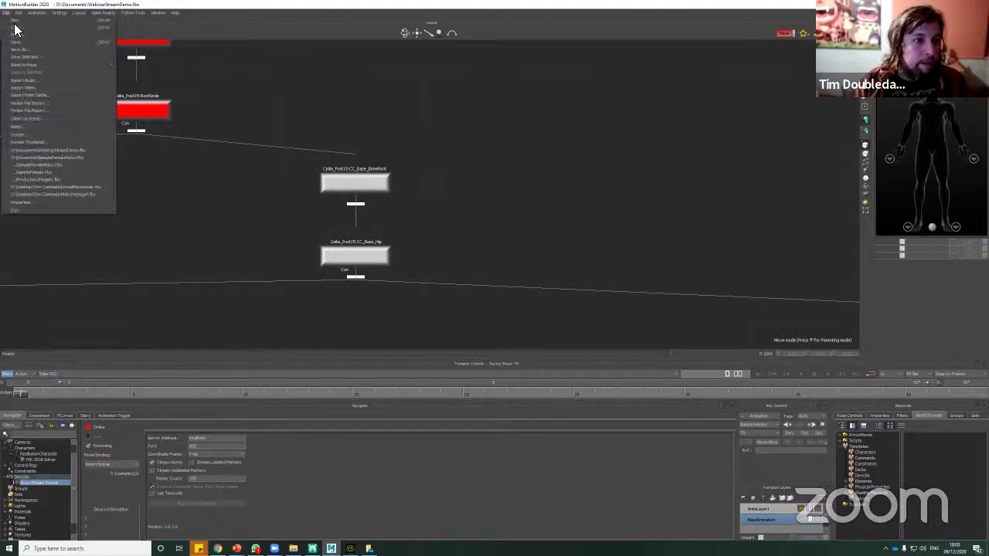
click(19, 22)
click(493, 298)
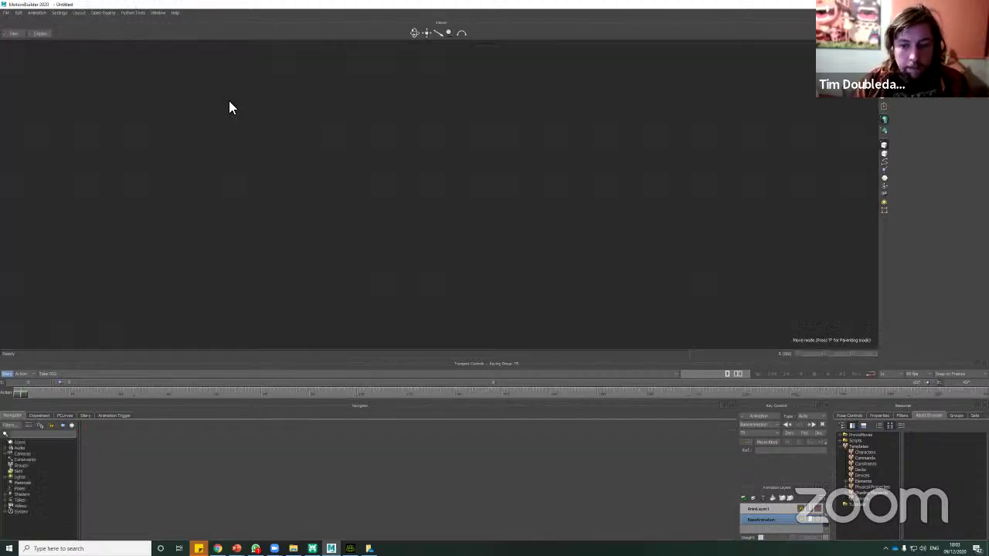
click(6, 13)
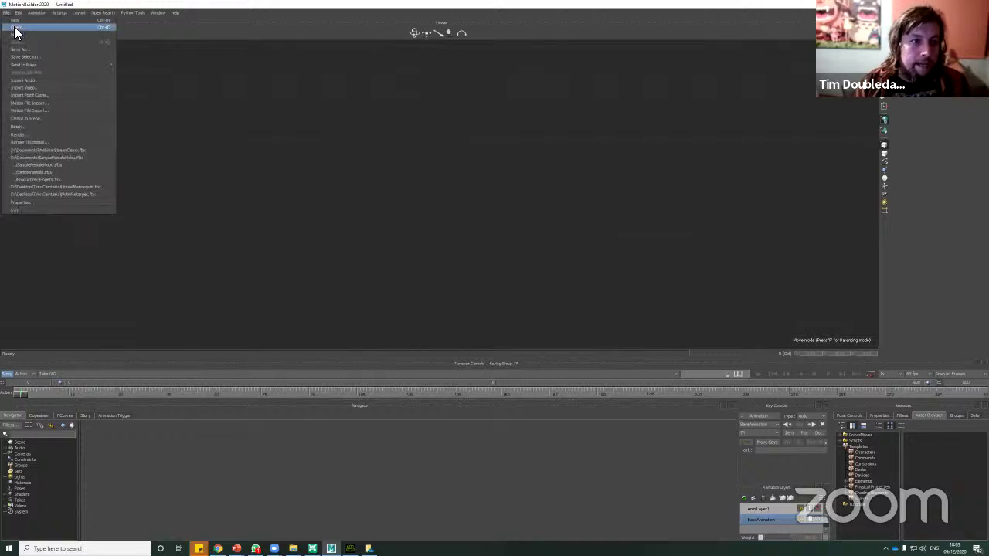
click(19, 30)
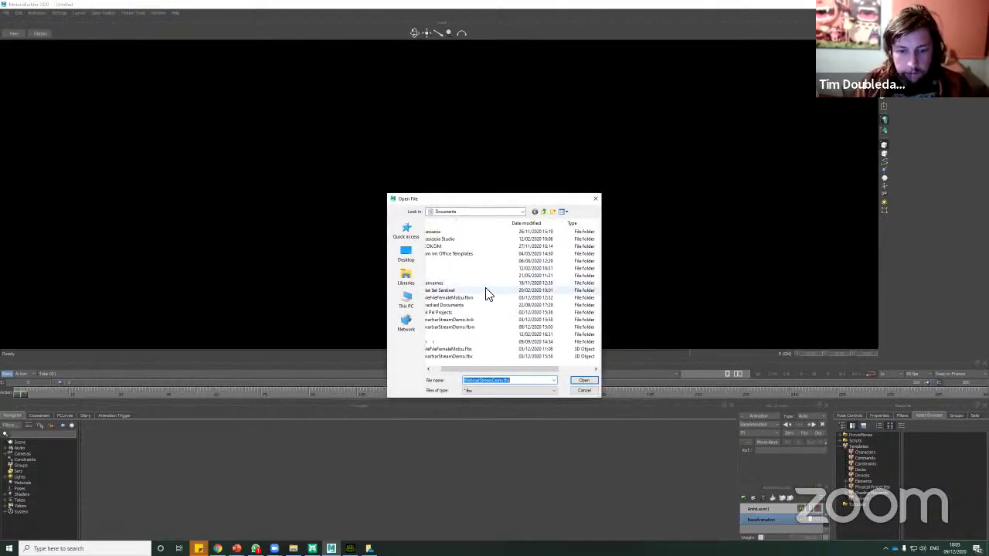
double_click(477, 349)
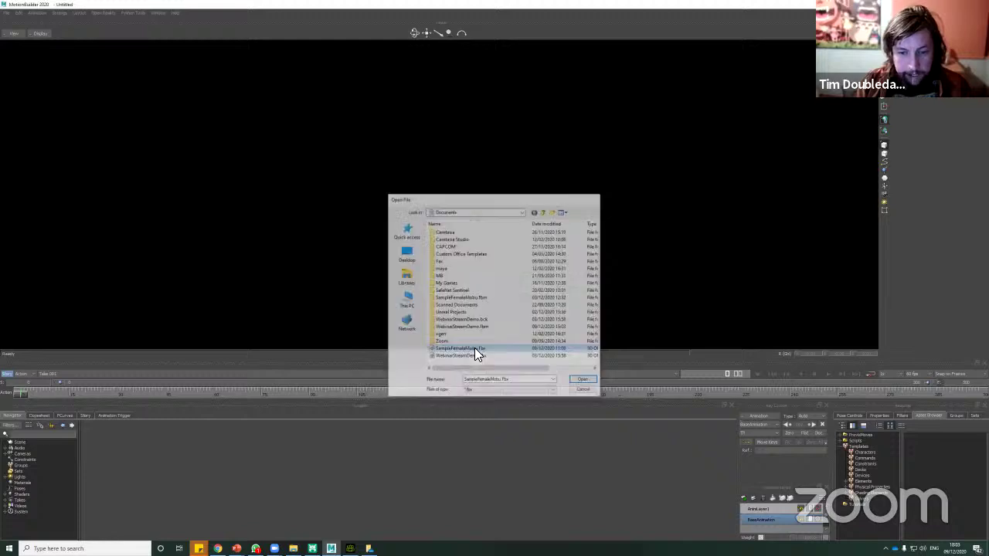
click(270, 384)
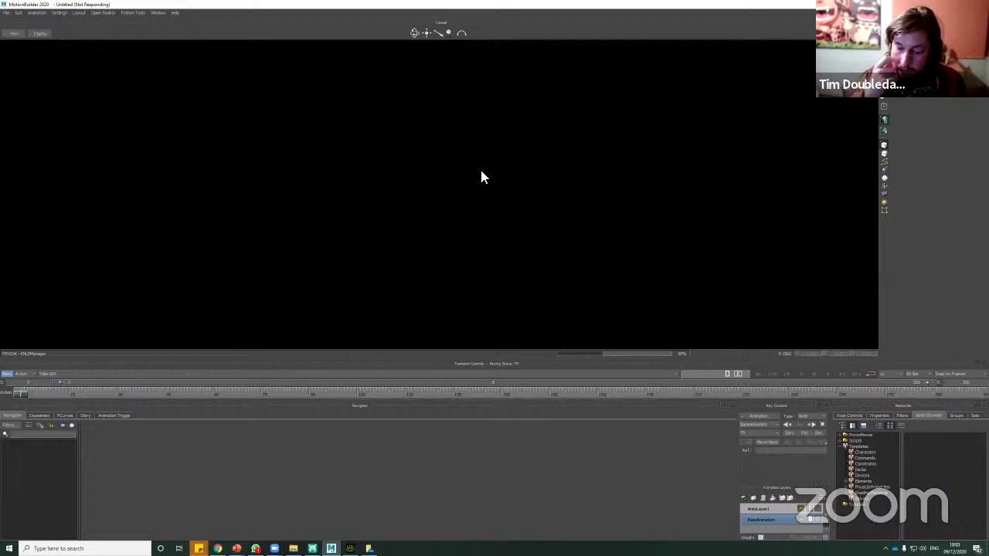
Examine the imported character's bone hierarchy in the schematic and its model in the perspective view
scroll(456, 147, down, 5)
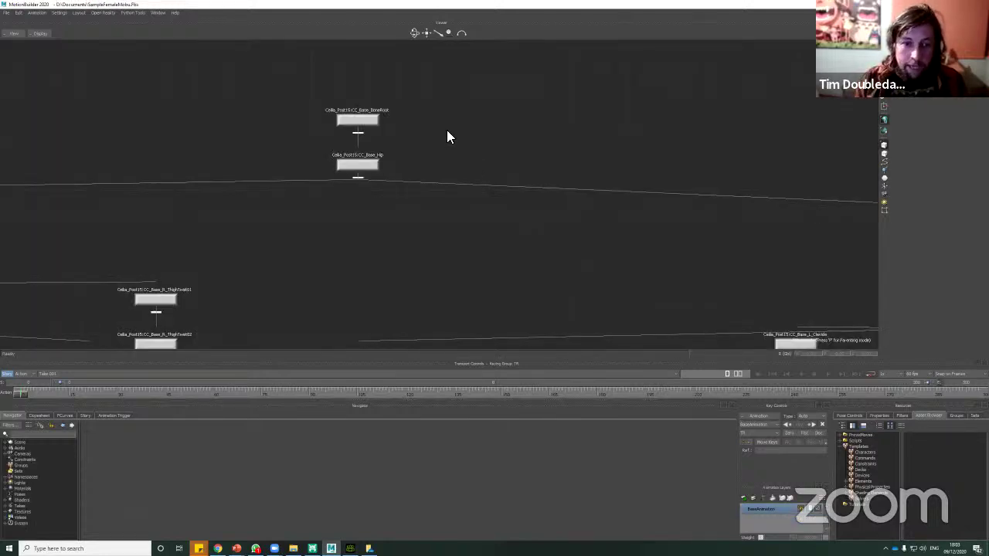
scroll(424, 162, up, 4)
scroll(424, 183, down, 4)
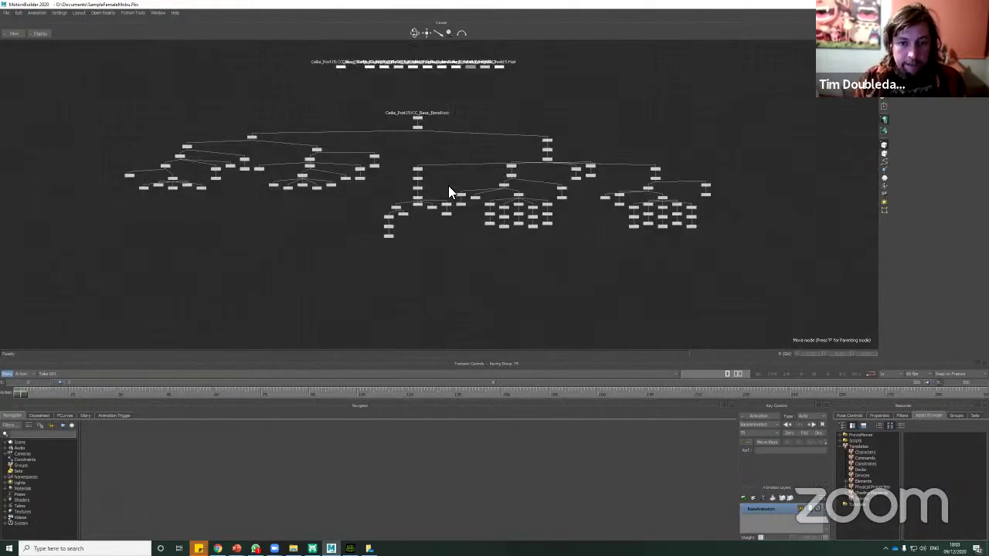
key(ctrl+e)
ctrl+shift+drag(568, 177, 433, 107)
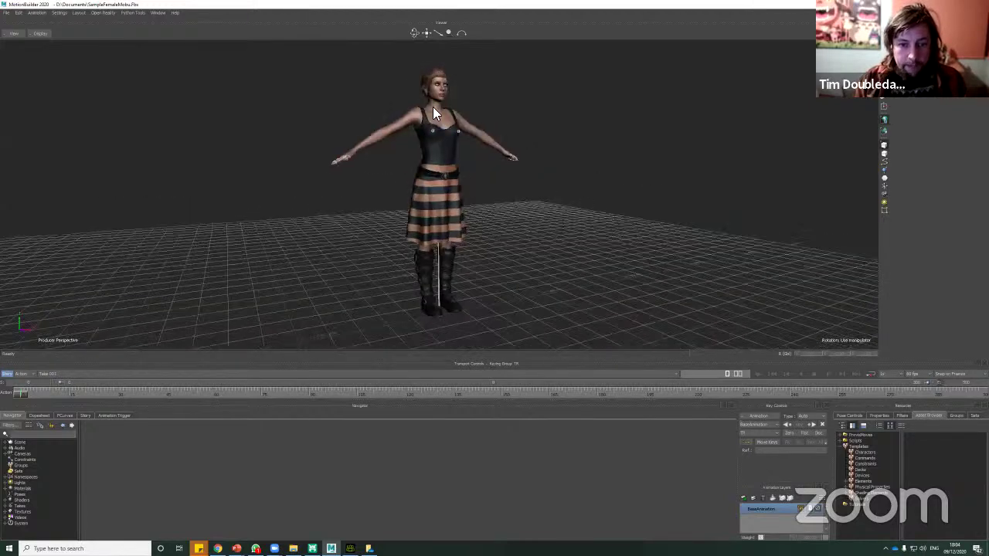
Open the recent file WebinarStreamDemo.fbx with its default open options, discarding the changes to the sample female scene
key(ctrl+w)
scroll(453, 103, up, 8)
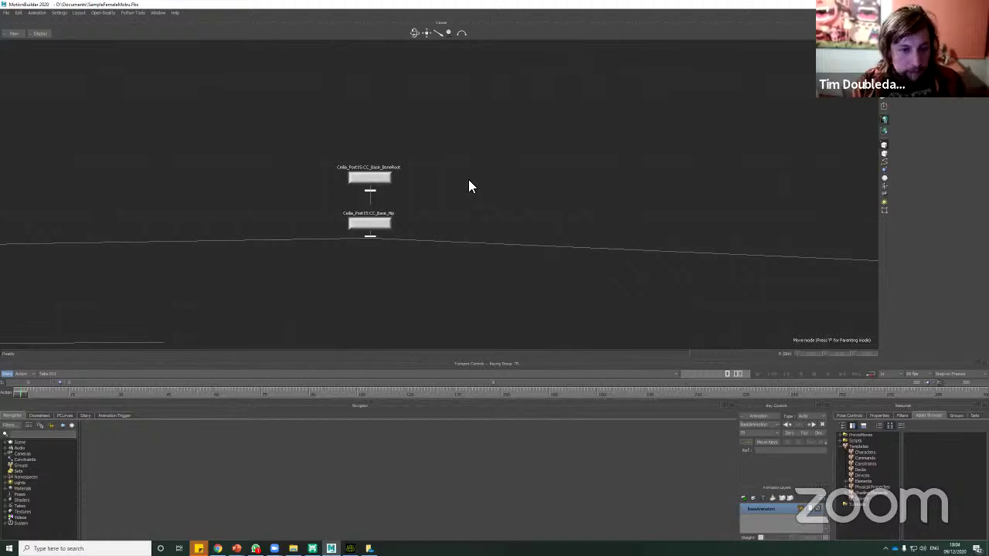
scroll(468, 185, down, 3)
click(7, 14)
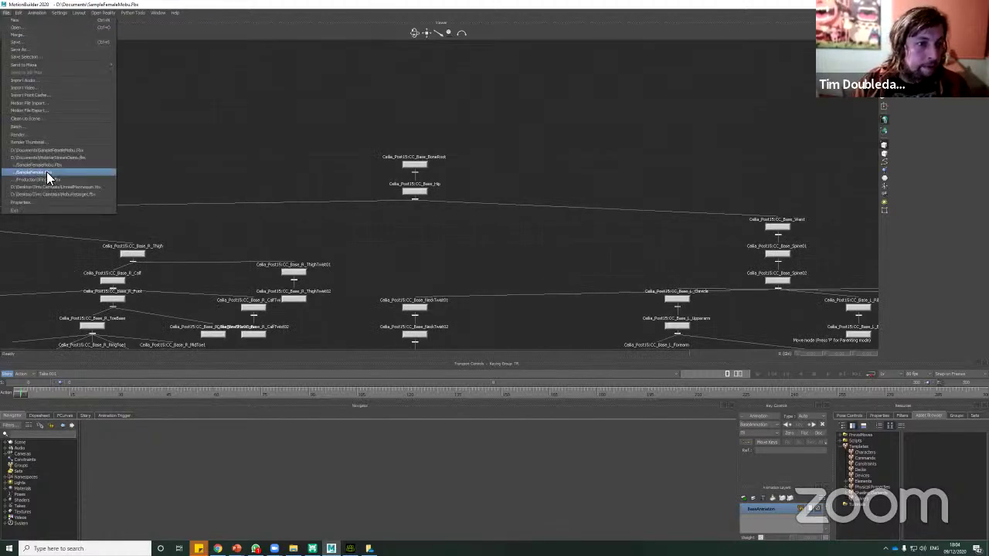
click(76, 157)
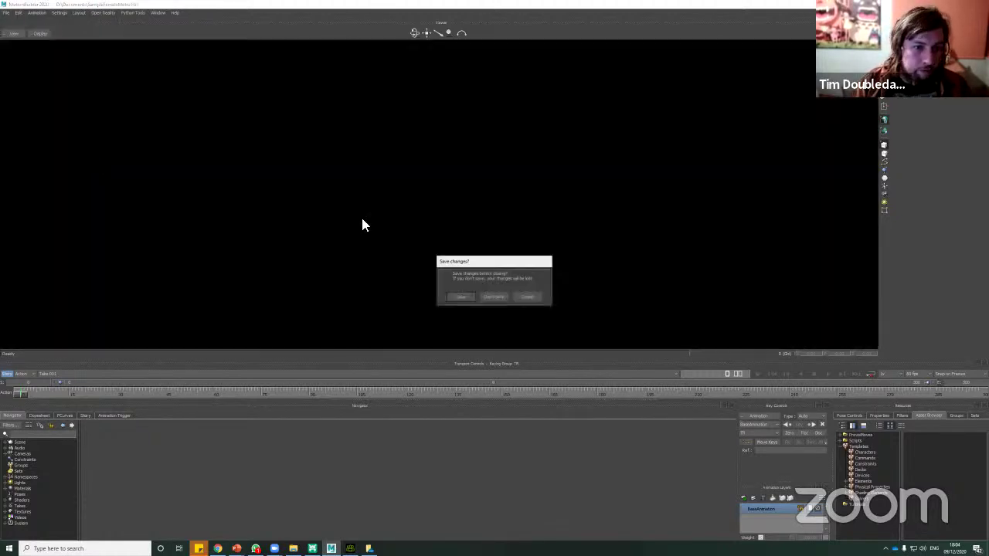
click(493, 297)
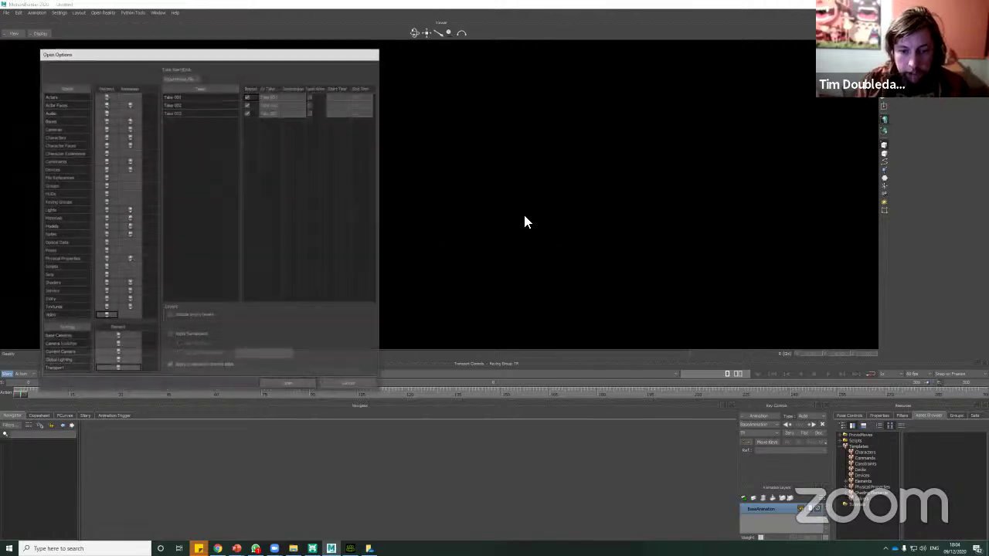
click(287, 385)
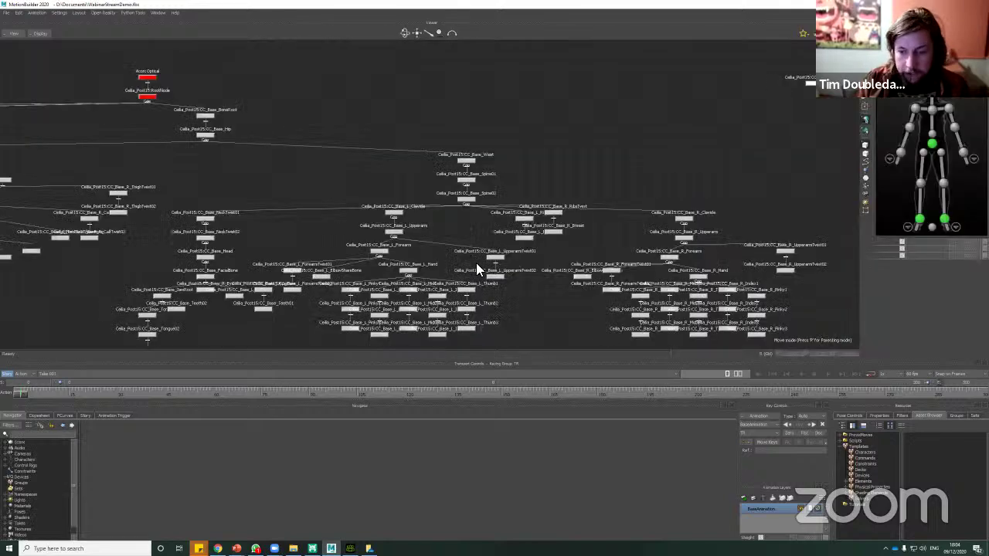
Examine the bone hierarchy under Vicon:Optical in the schematic and return to the perspective view
ctrl+drag(453, 116, 451, 148)
ctrl+drag(367, 108, 369, 115)
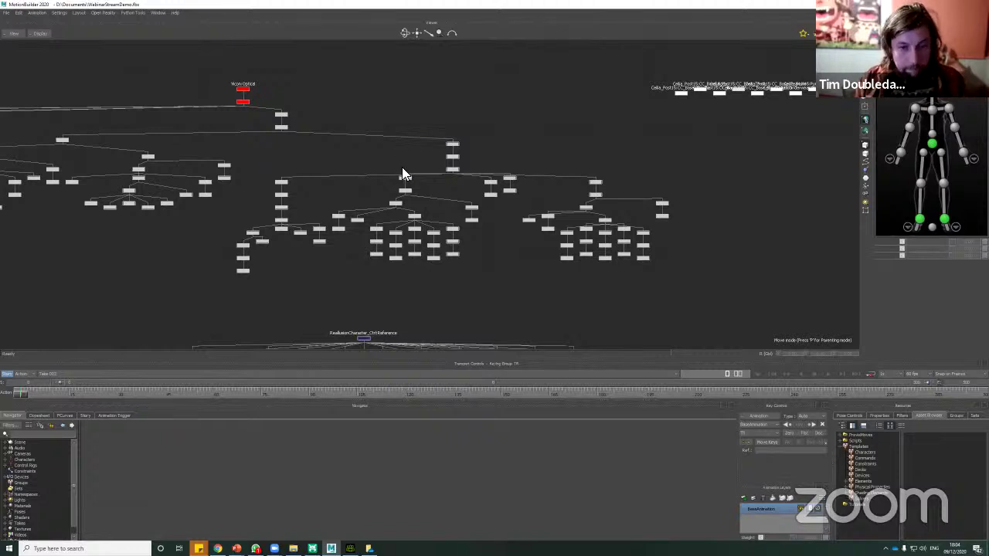
key(ctrl+e)
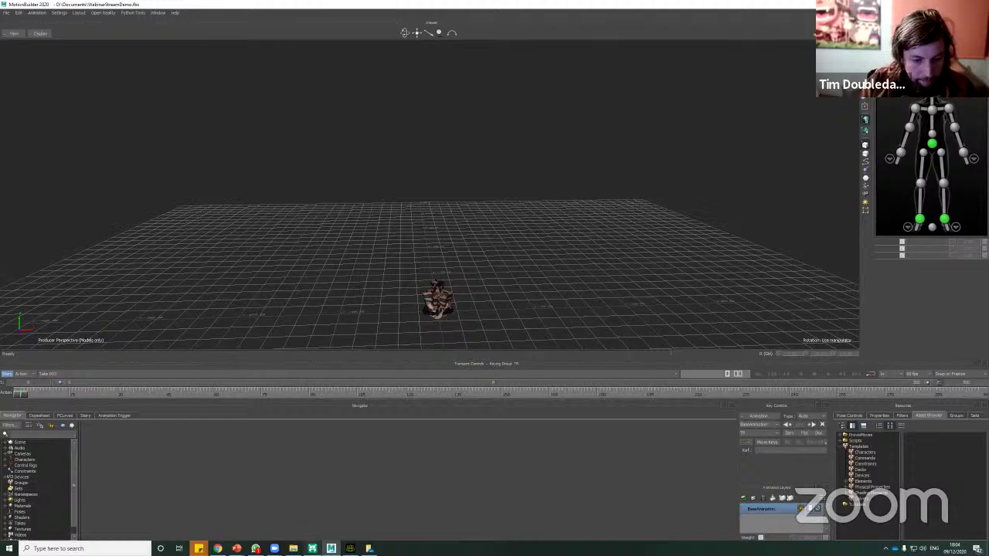
Load the Nice to meet you 1.vdf clip from the GDC2020 finger captures folder into Shogun Post
mouse_move(293, 547)
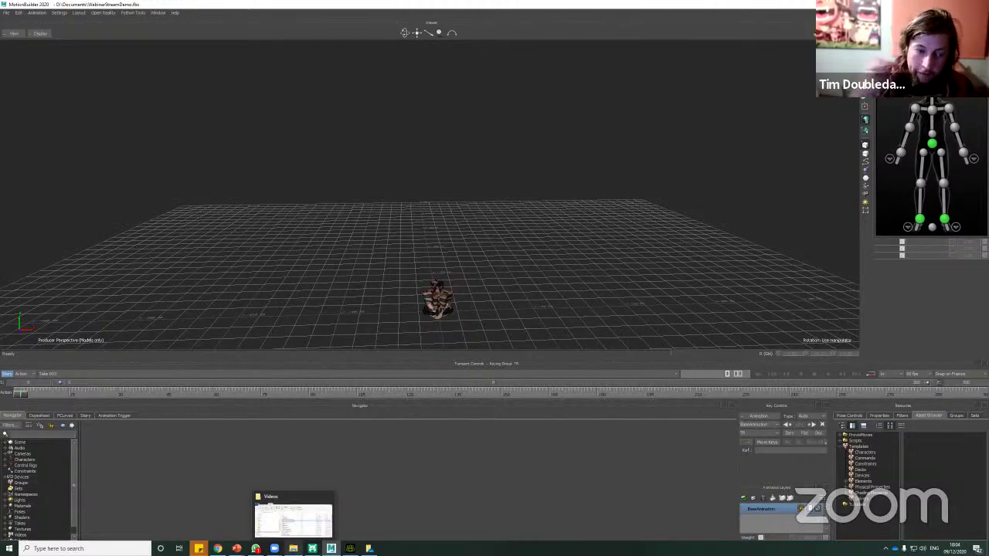
click(294, 520)
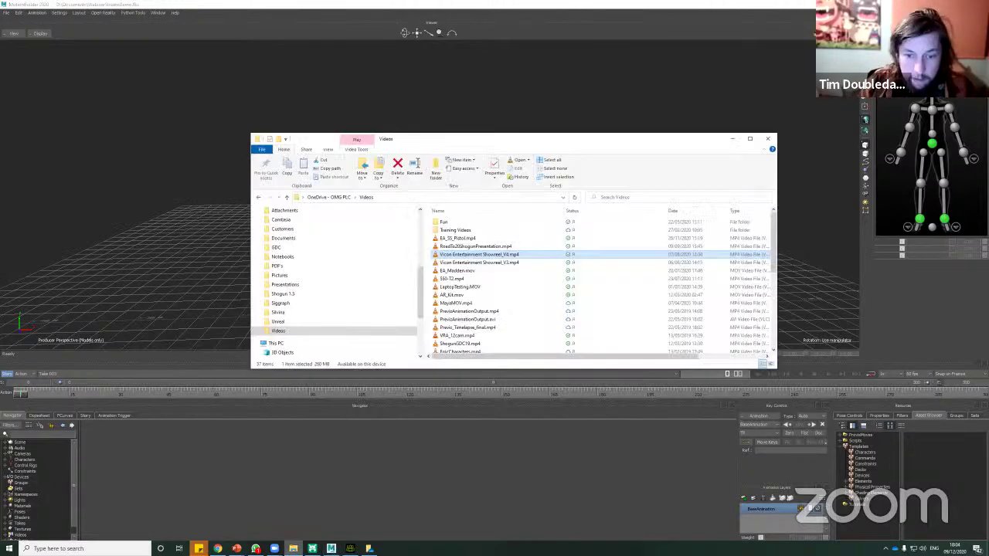
scroll(300, 273, up, 4)
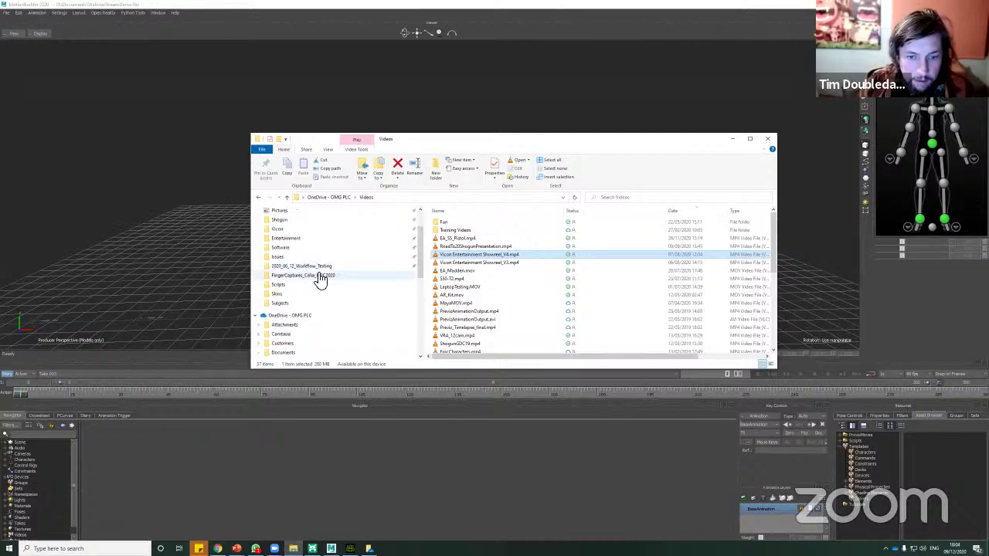
click(316, 276)
drag(571, 141, 684, 192)
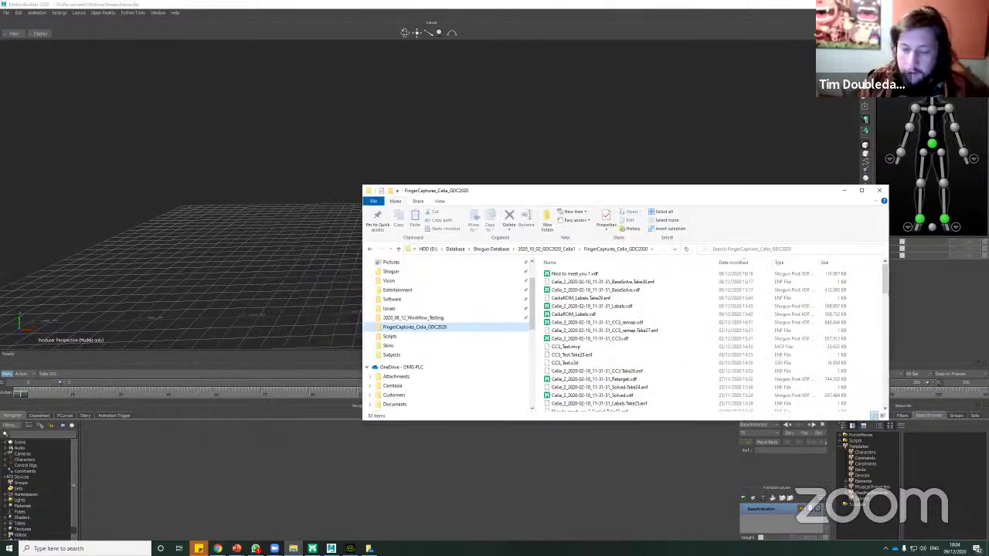
click(331, 547)
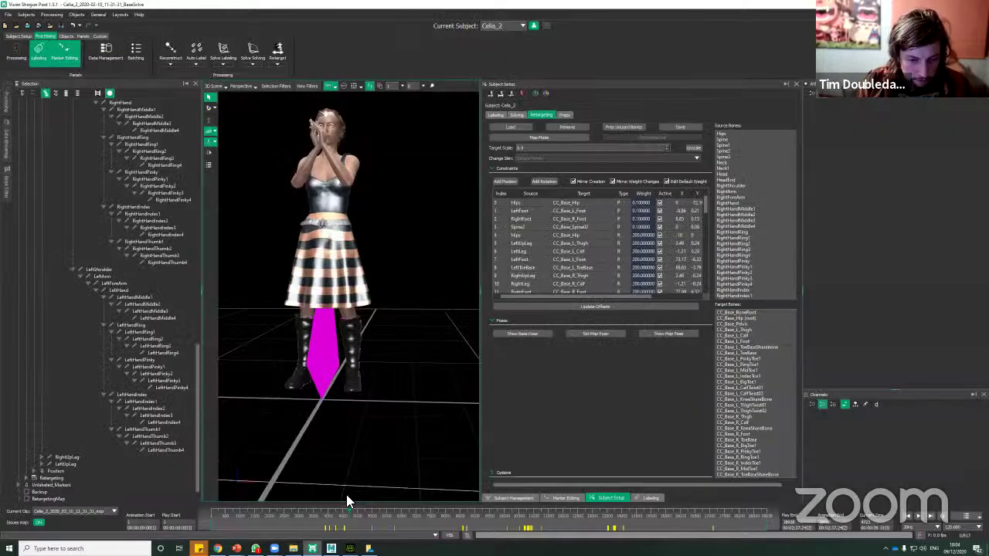
click(293, 549)
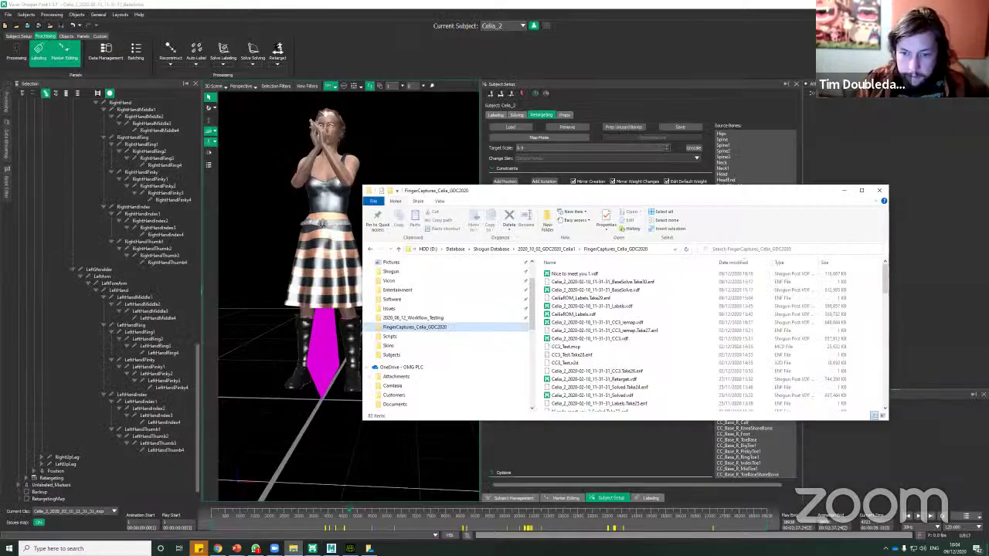
drag(575, 273, 429, 156)
click(498, 284)
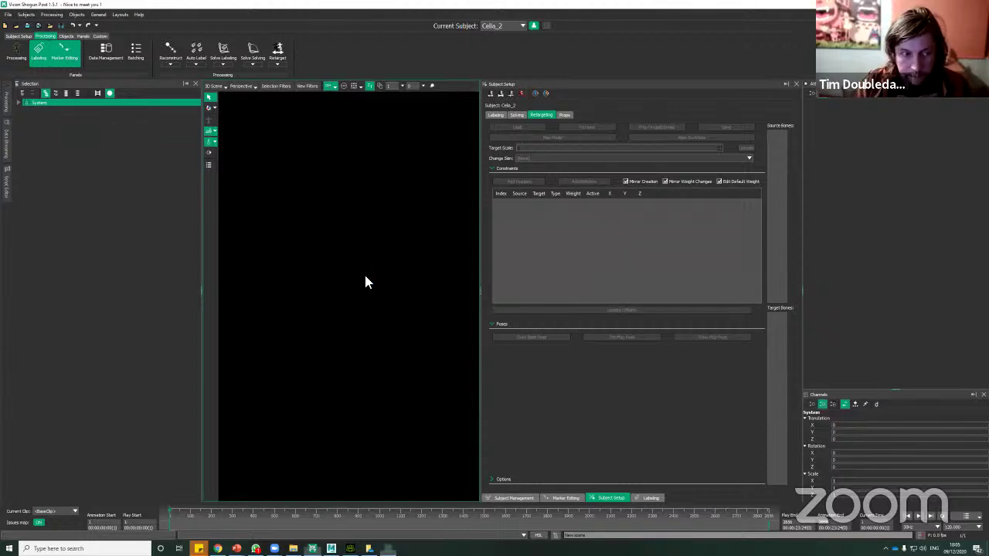
Play the loaded clip and examine the retargeted character's body and hand motion from several angles
scroll(418, 272, up, 4)
click(418, 272)
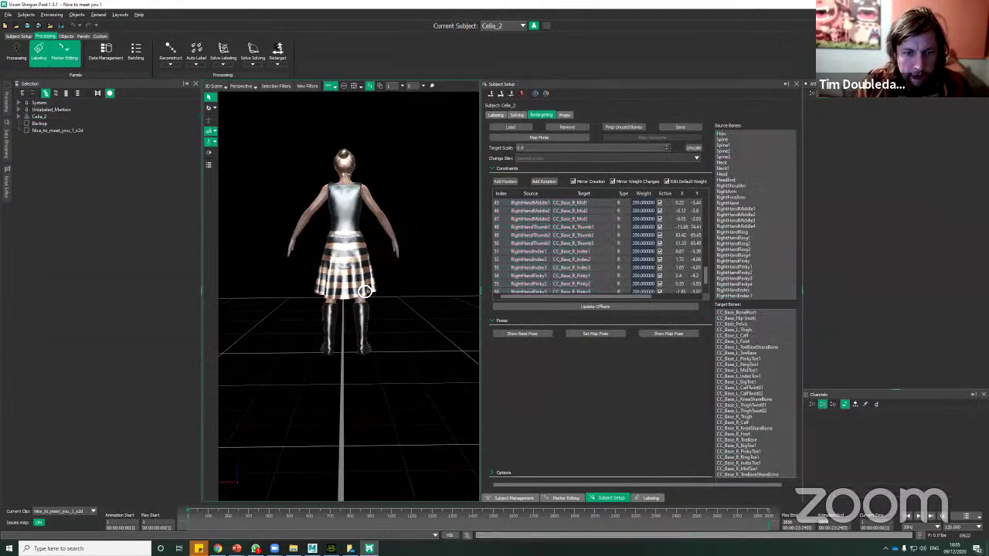
alt+drag(409, 273, 294, 288)
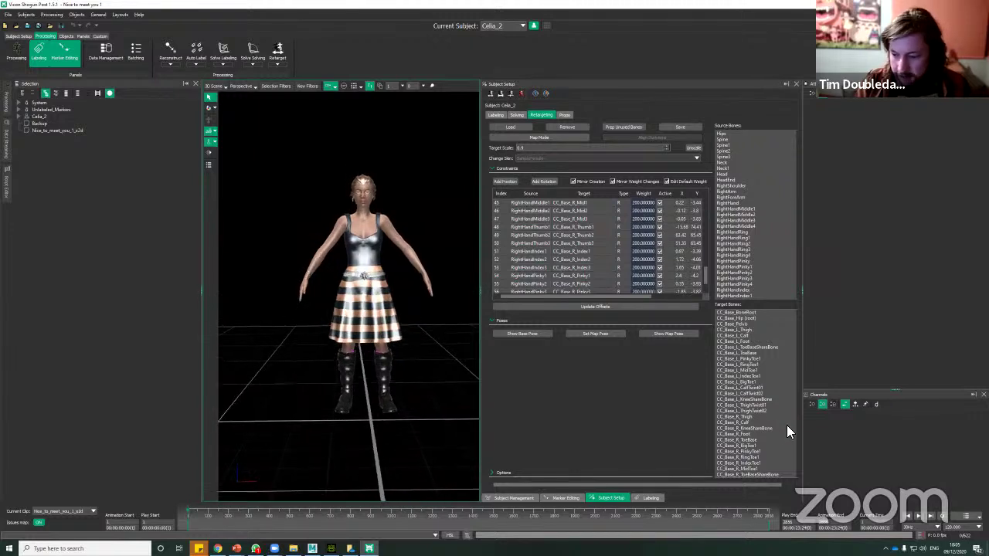
click(919, 517)
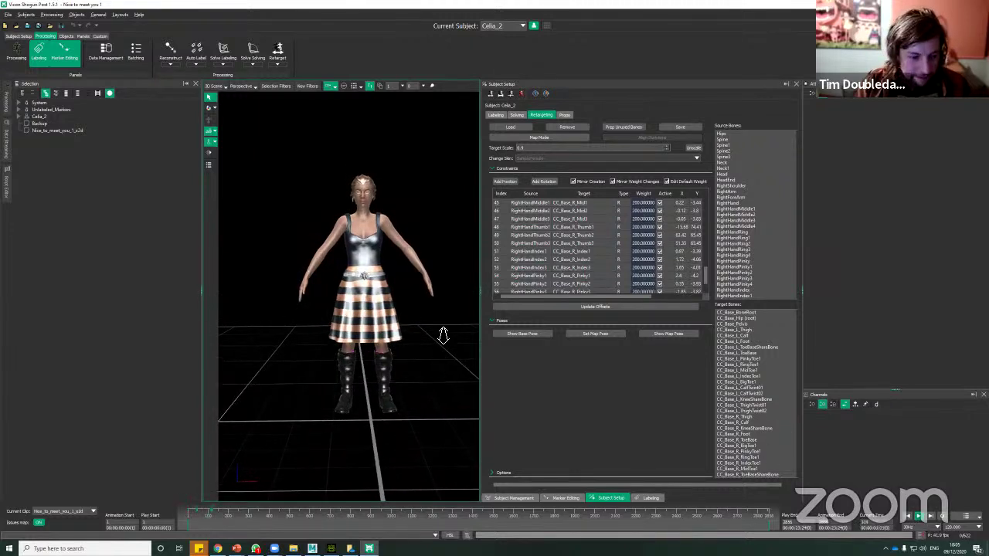
mouse_move(443, 335)
alt+right_down()
mouse_move(444, 319)
mouse_move(435, 325)
alt+right_up()
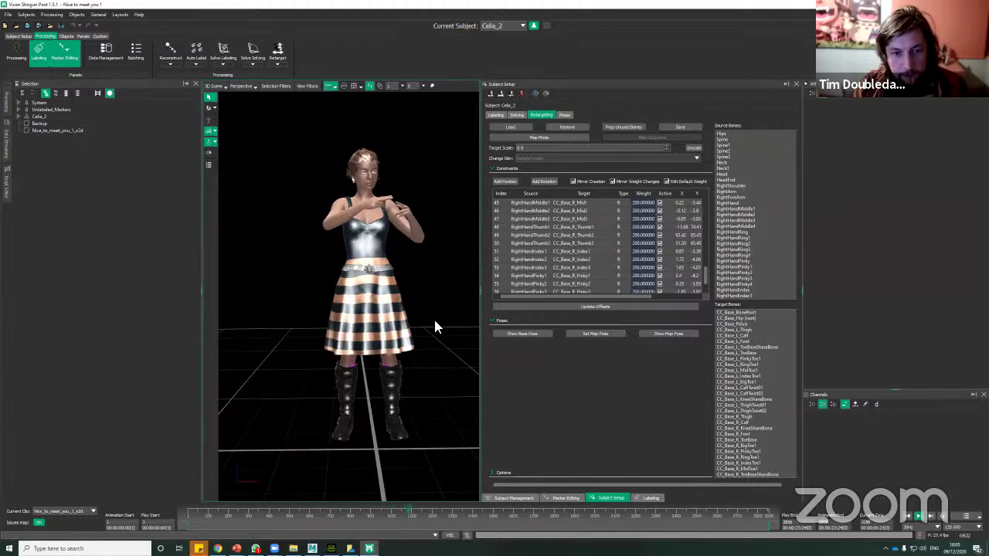
alt+right_drag(443, 312, 446, 316)
alt+drag(448, 317, 435, 327)
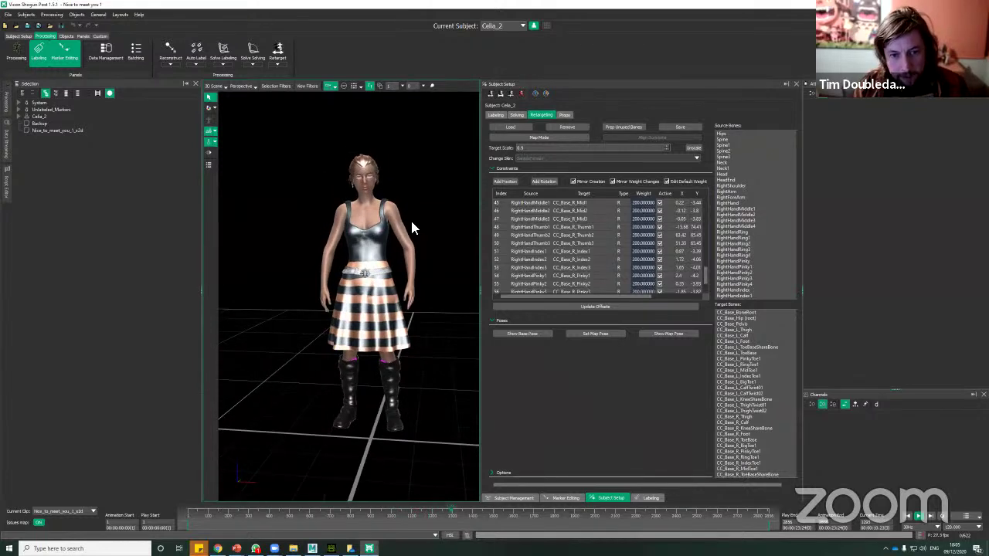
alt+drag(432, 261, 398, 257)
alt+right_drag(413, 253, 421, 274)
alt+drag(366, 292, 418, 289)
alt+right_drag(416, 279, 412, 259)
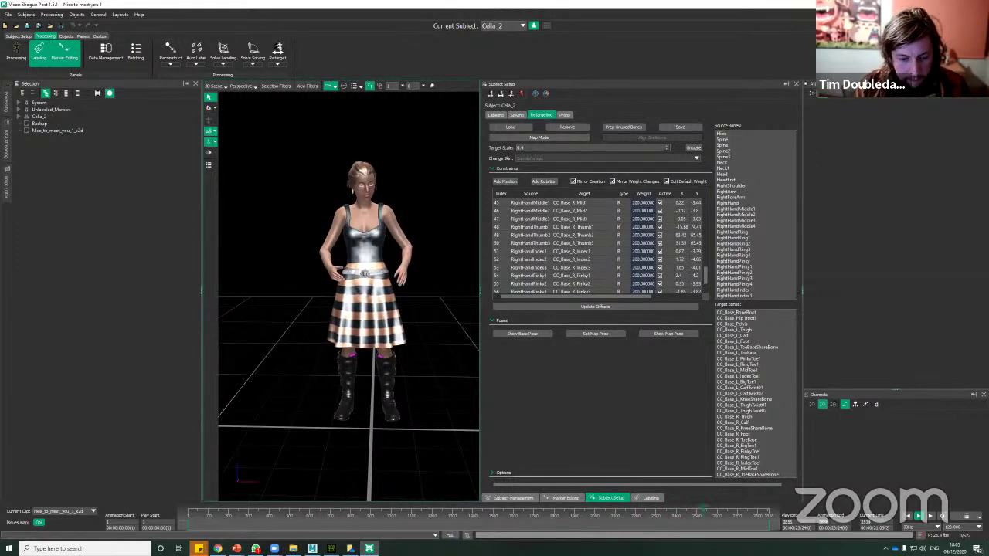
Switch to MotionBuilder, set the Vicon stream device online and show the scene in X-Ray display mode
key(alt+Tab)
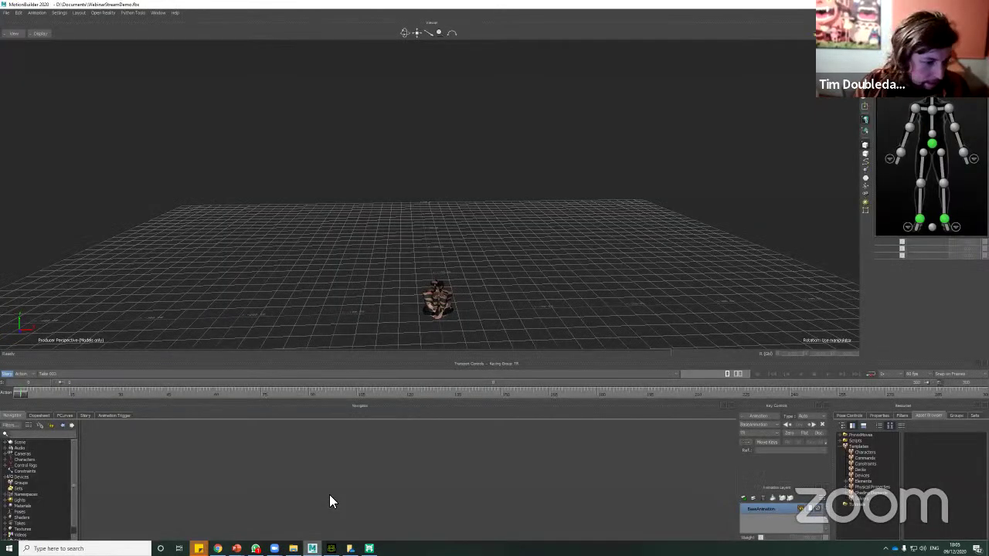
double_click(25, 476)
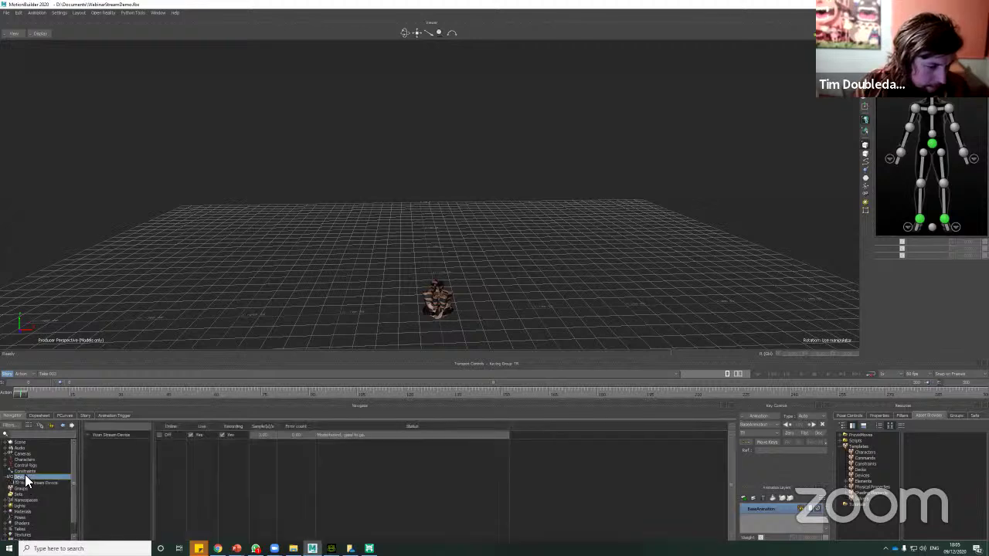
click(31, 482)
click(95, 430)
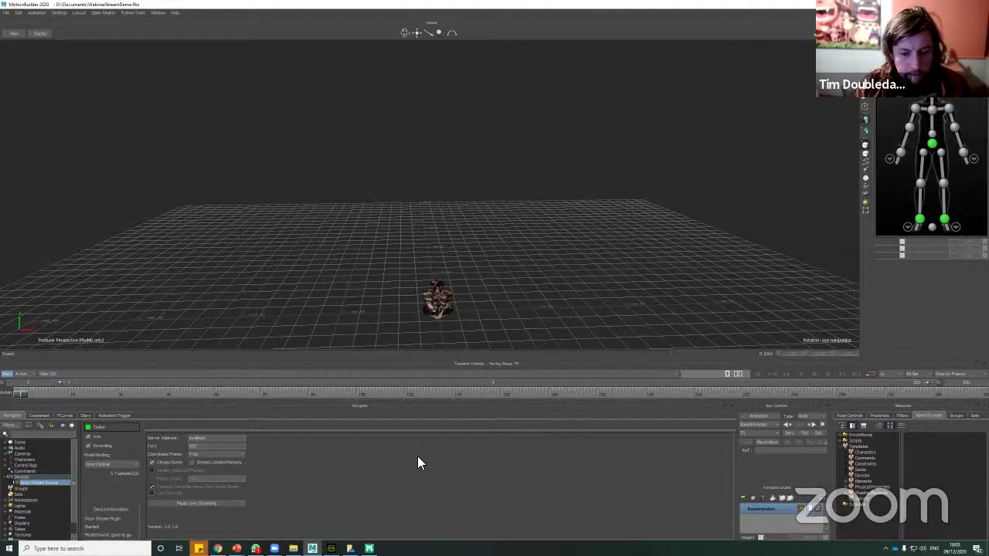
mouse_move(369, 548)
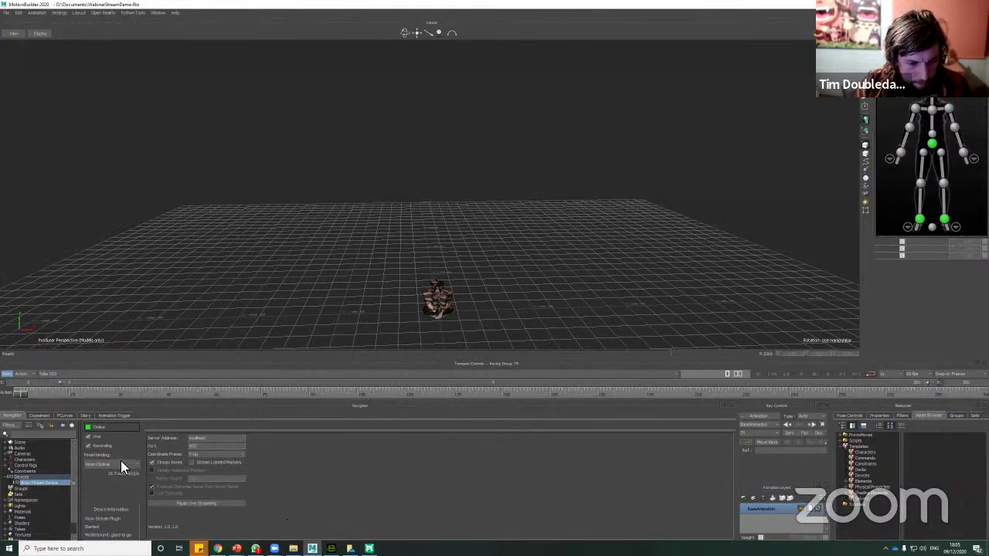
key(ctrl+a)
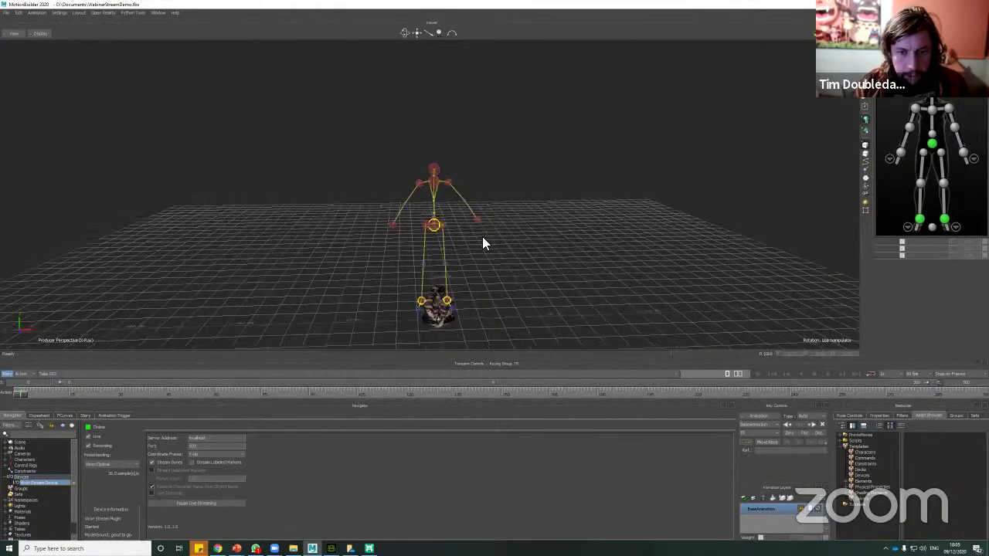
Deactivate the Control Rig input in the character settings of the Reallusion character
double_click(31, 460)
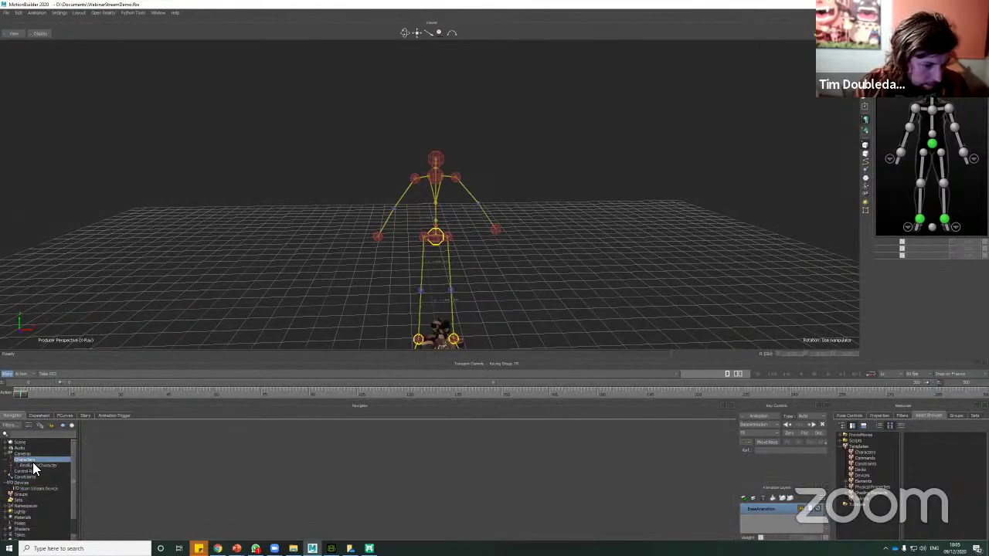
click(40, 465)
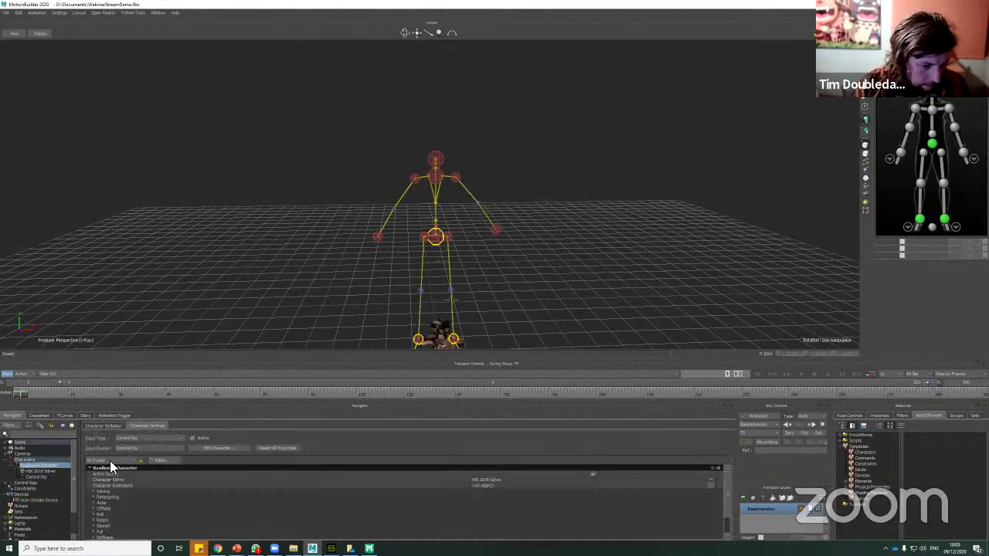
click(192, 438)
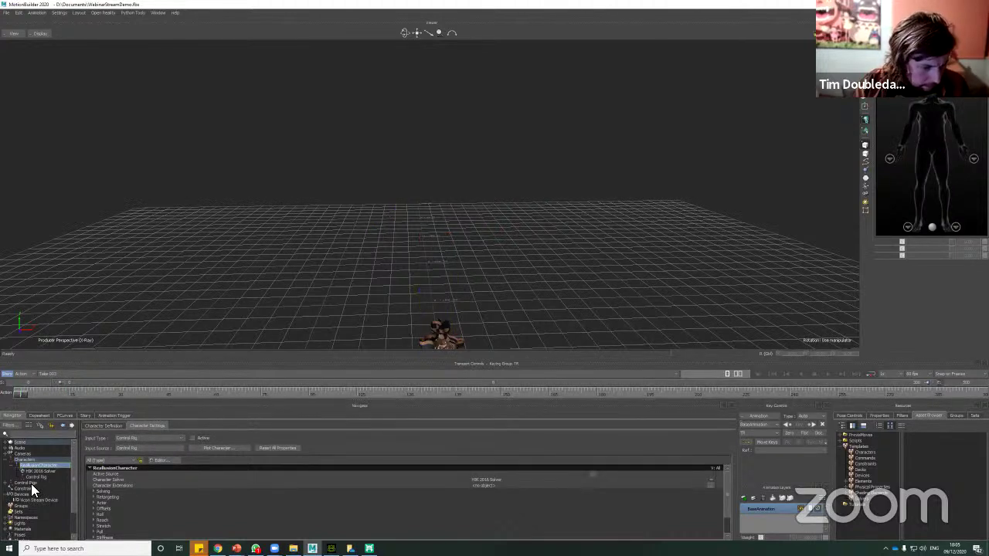
click(26, 460)
click(69, 465)
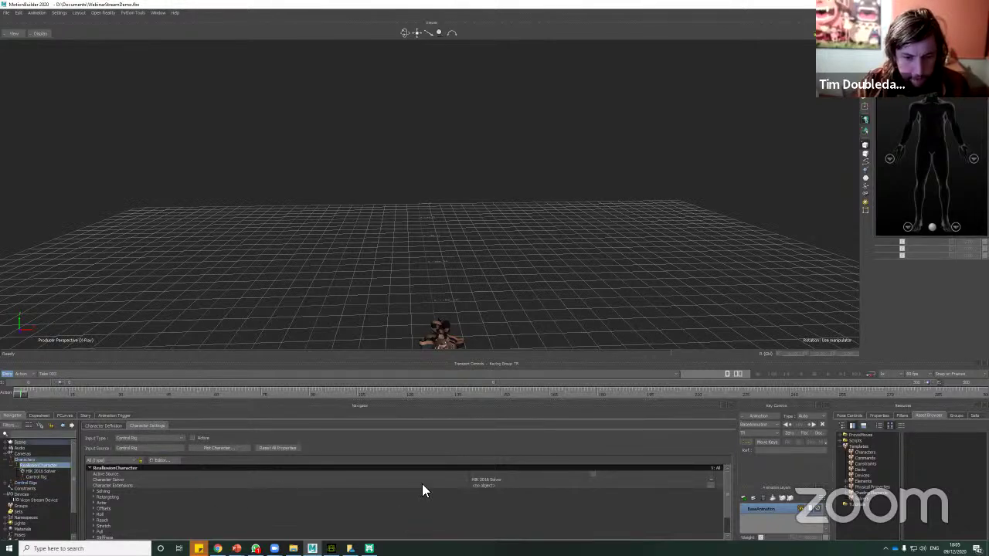
Check the clip's playback in Shogun Post, then toggle the Vicon stream device's online connection in MotionBuilder
key(alt+Tab)
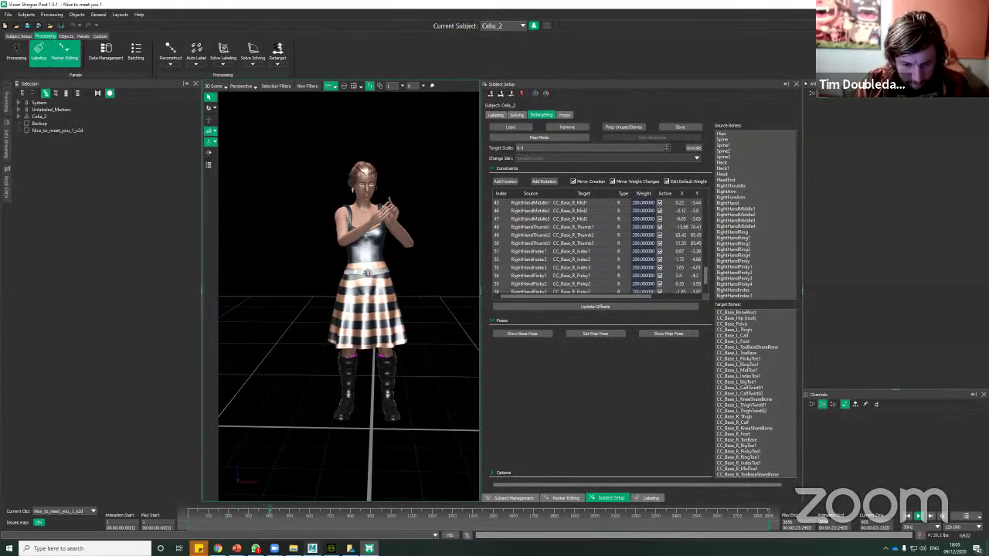
key(alt+Tab)
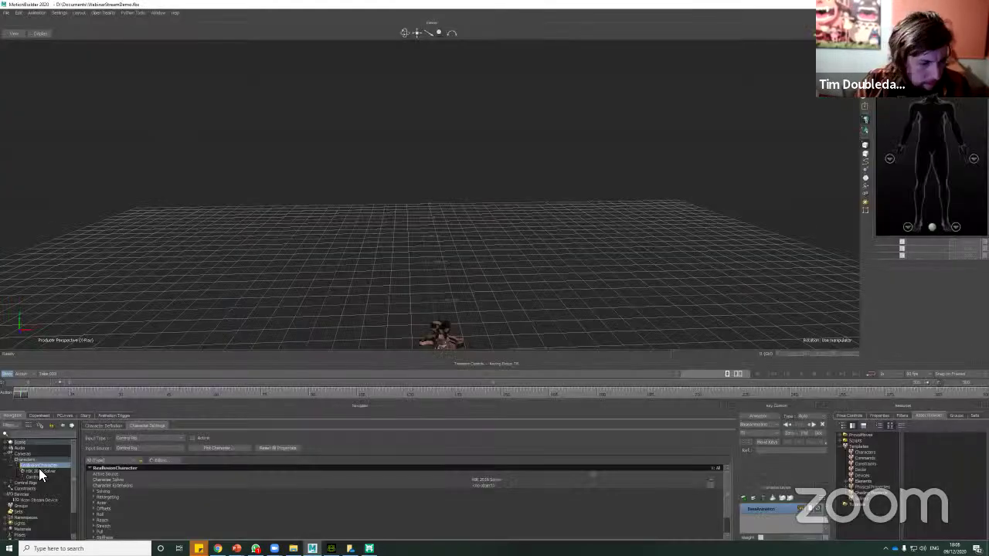
click(26, 499)
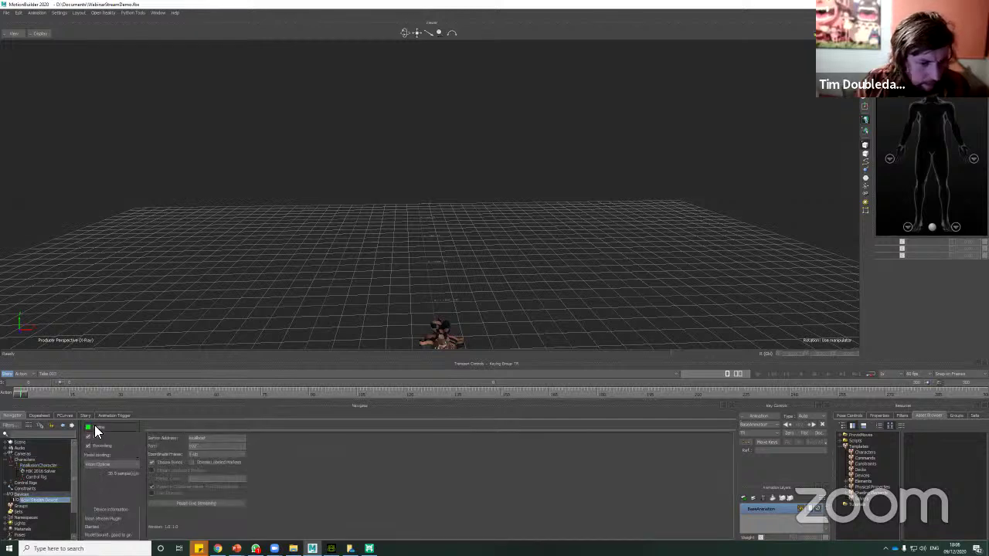
click(104, 426)
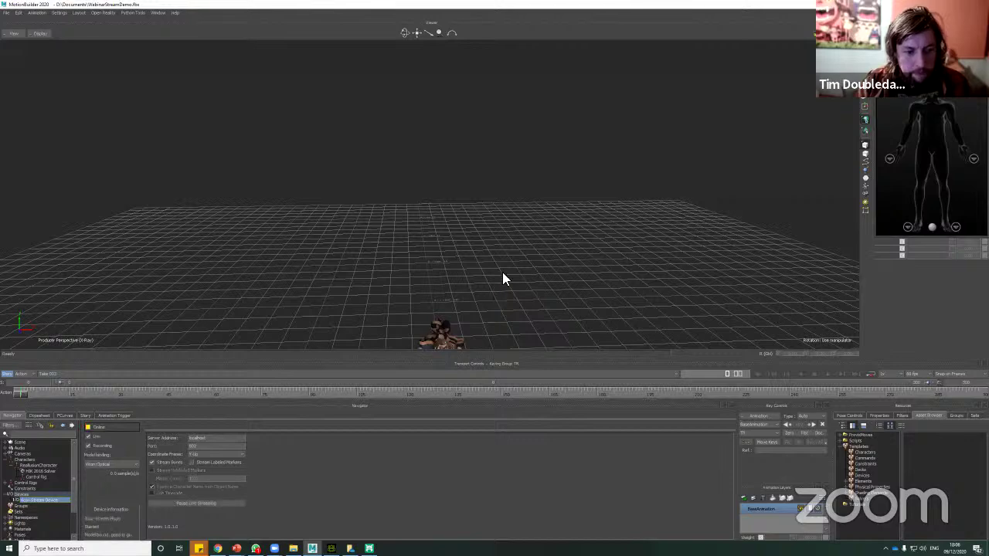
Arrange all nodes horizontally in the schematic view and examine the Vicon stream and Reallusion character hierarchies
ctrl+drag(502, 272, 504, 324)
key(ctrl+a)
ctrl+drag(491, 240, 465, 276)
key(ctrl+w)
key(a)
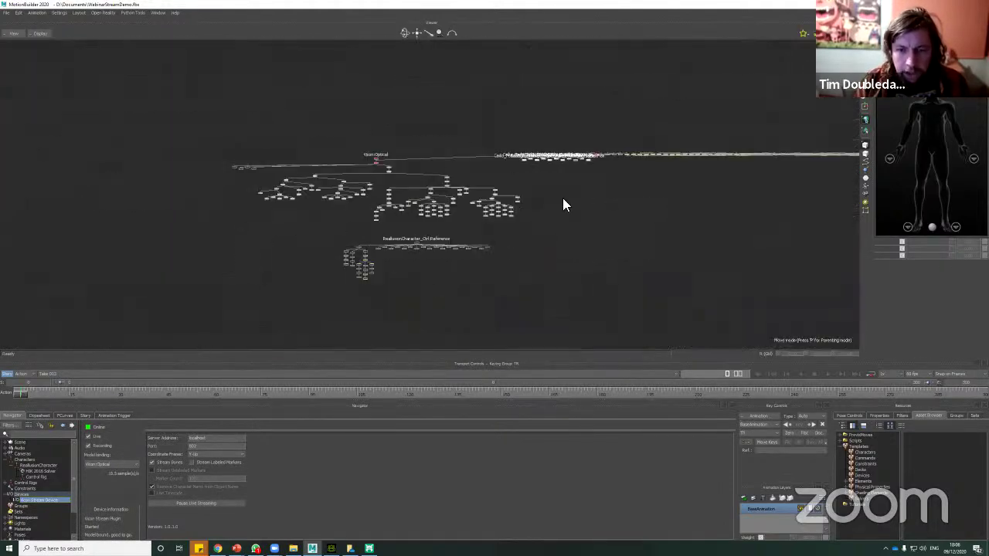
right_click(638, 240)
mouse_move(645, 234)
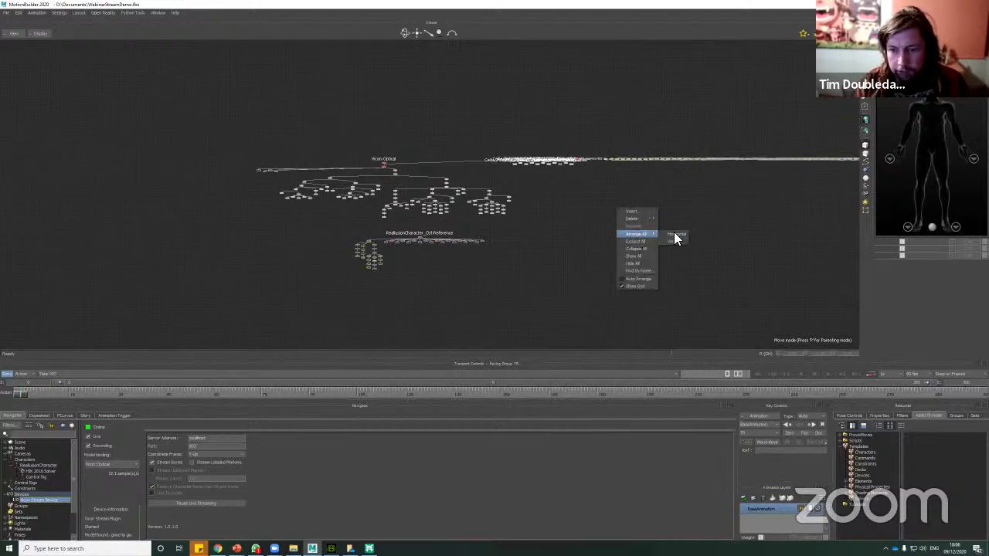
click(678, 235)
scroll(610, 221, down, 2)
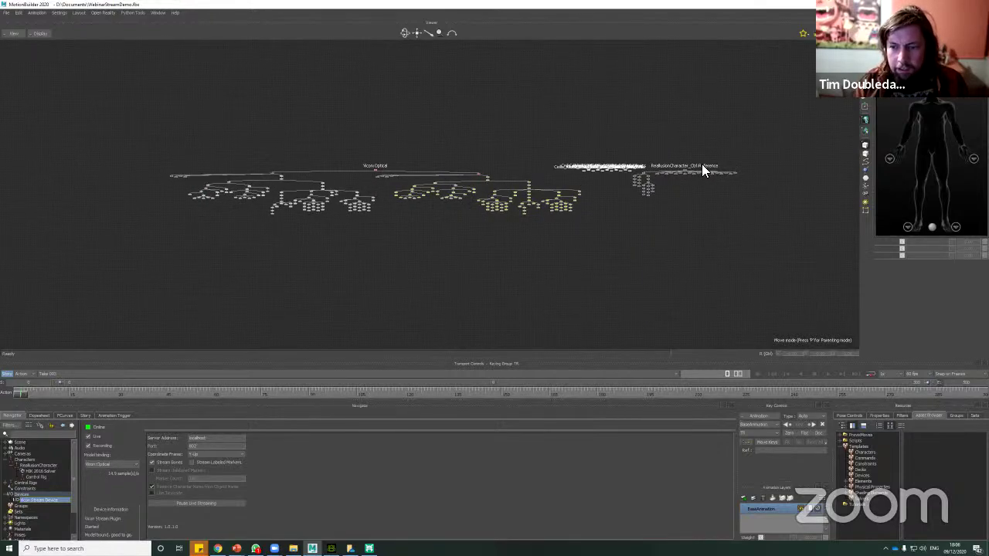
scroll(702, 164, up, 3)
scroll(464, 147, down, 2)
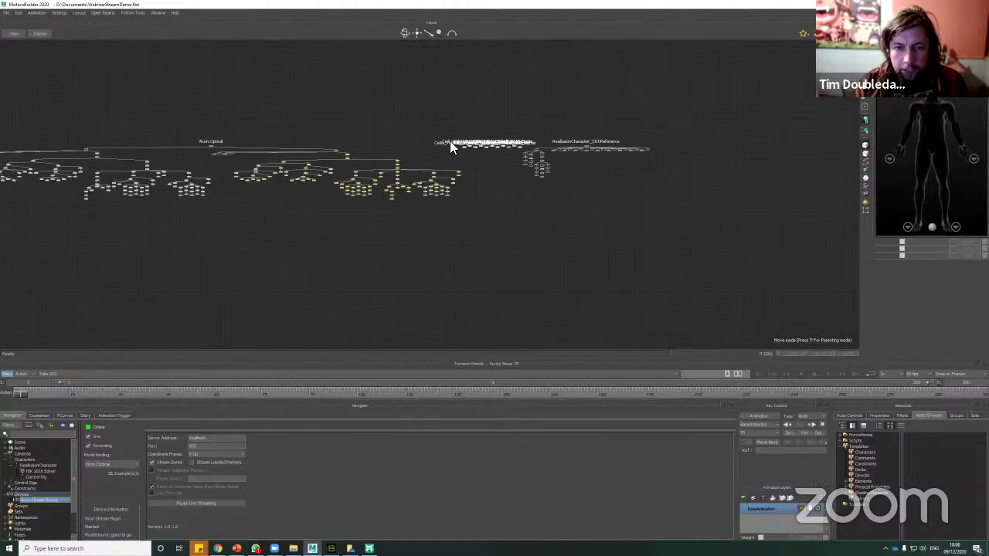
scroll(451, 146, up, 5)
key(ctrl+e)
ctrl+shift+drag(409, 177, 377, 309)
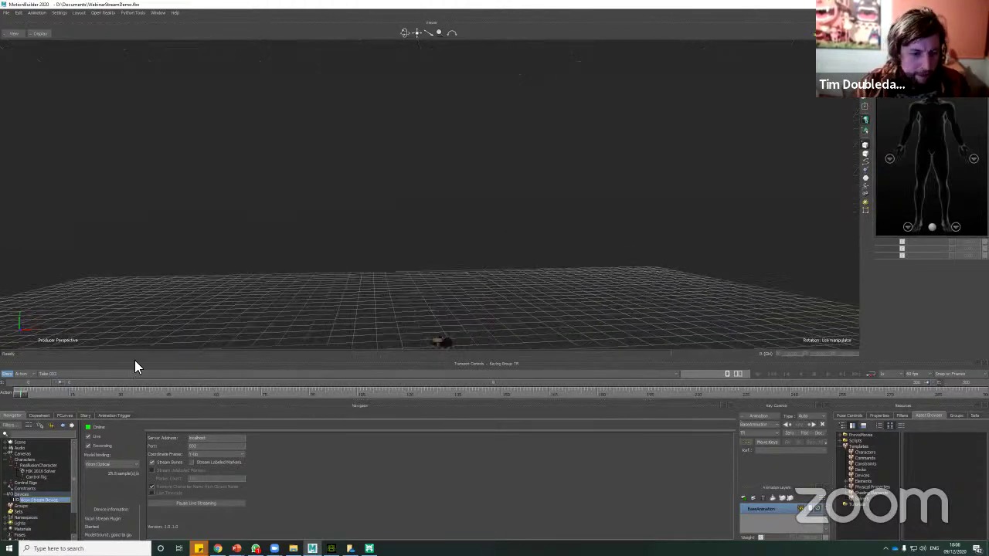
Reopen the recent file WebinarStreamDemo.fbx without saving the current scene, loading all of its elements and takes
click(6, 12)
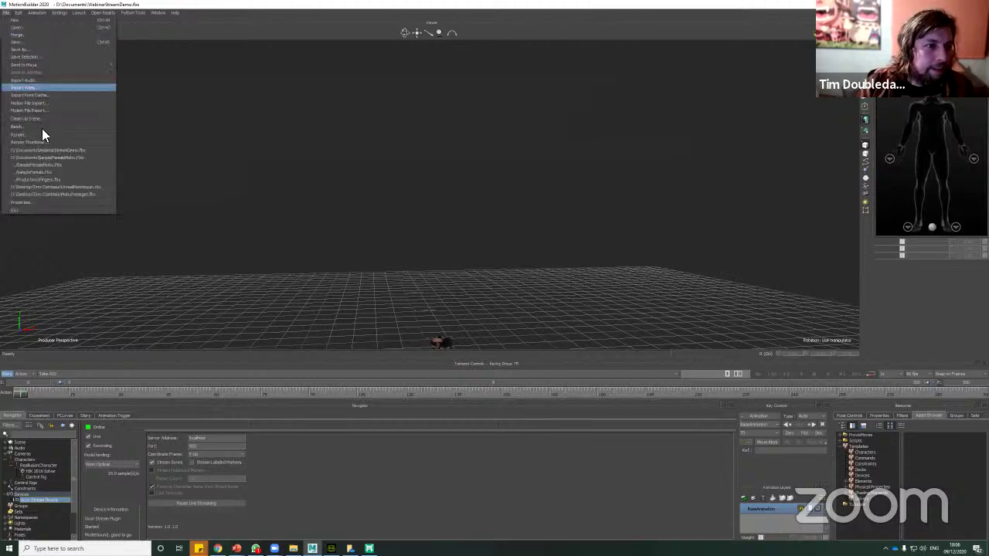
click(77, 152)
click(506, 297)
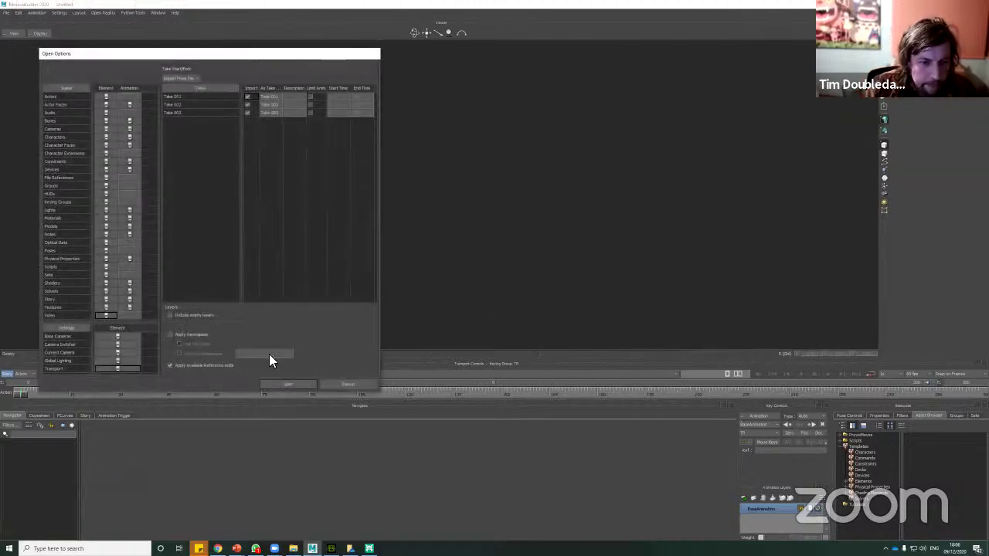
click(279, 385)
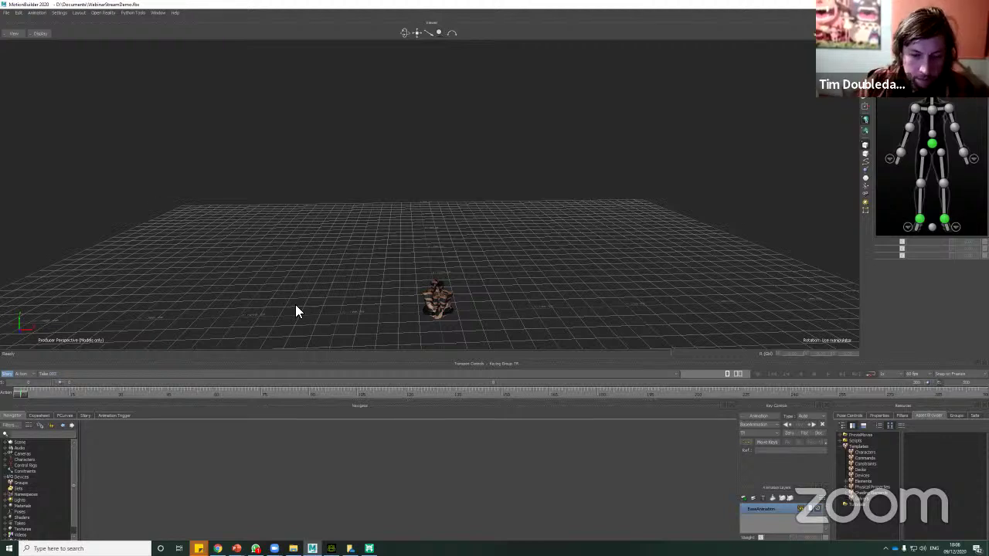
Deactivate the Control Rig input of the Reallusion character and set its input type to Stance
click(29, 460)
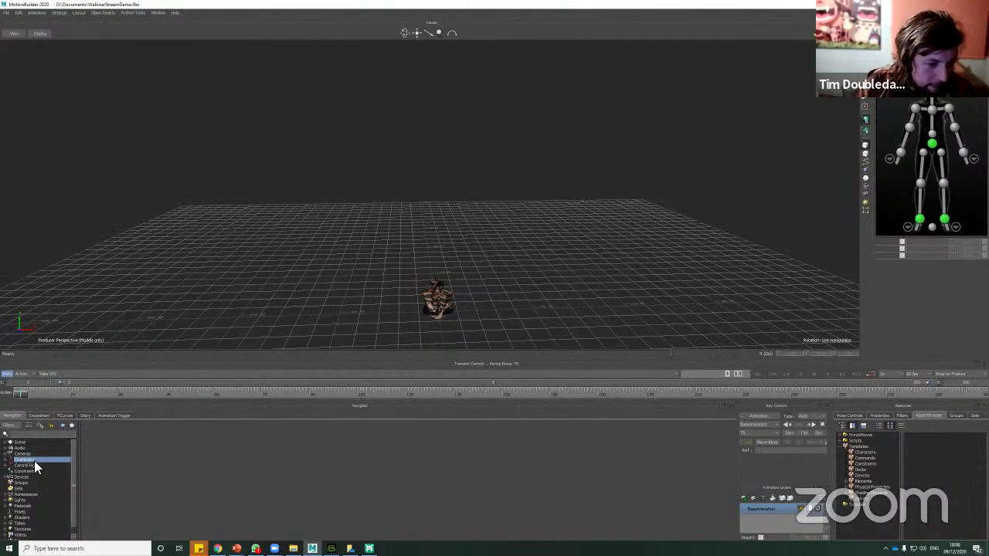
double_click(32, 461)
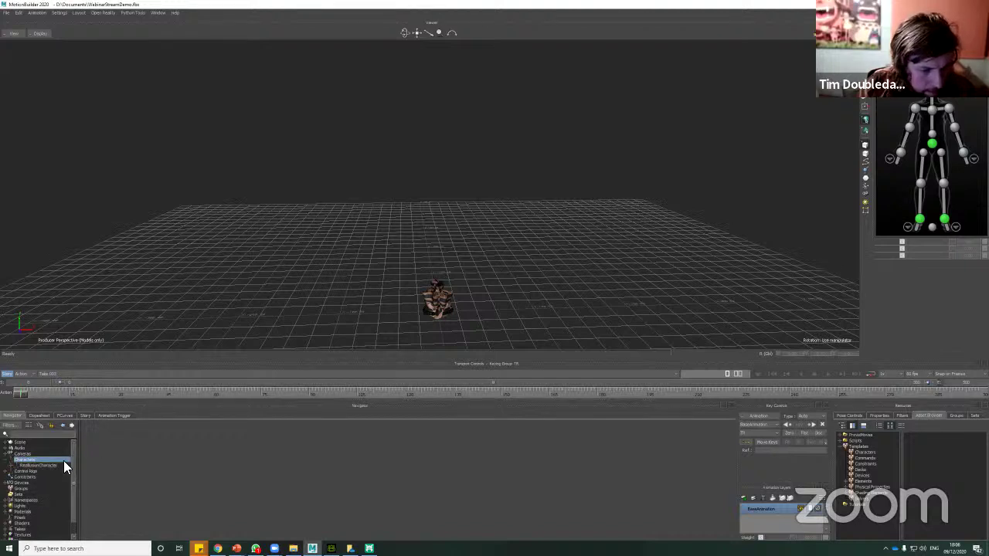
double_click(49, 464)
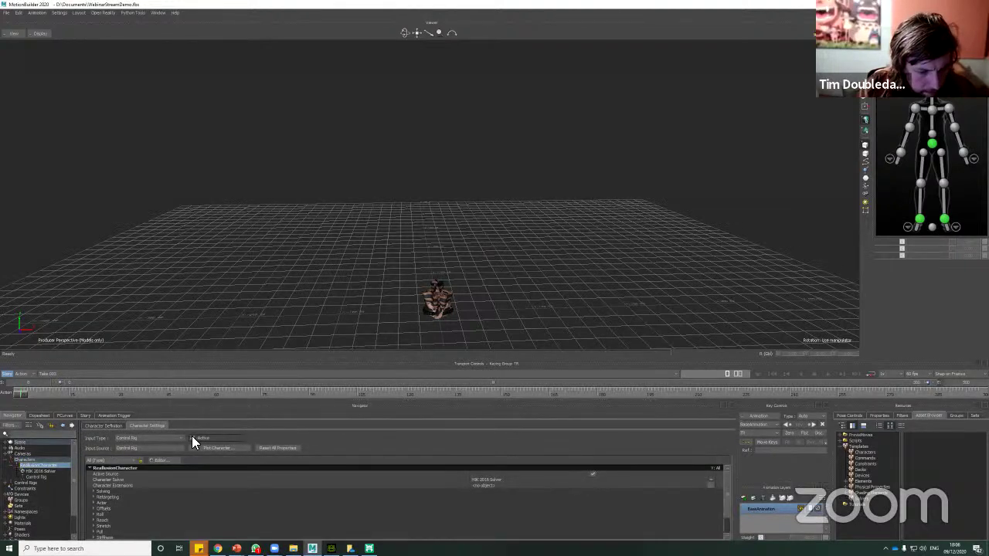
click(191, 438)
click(141, 439)
click(123, 469)
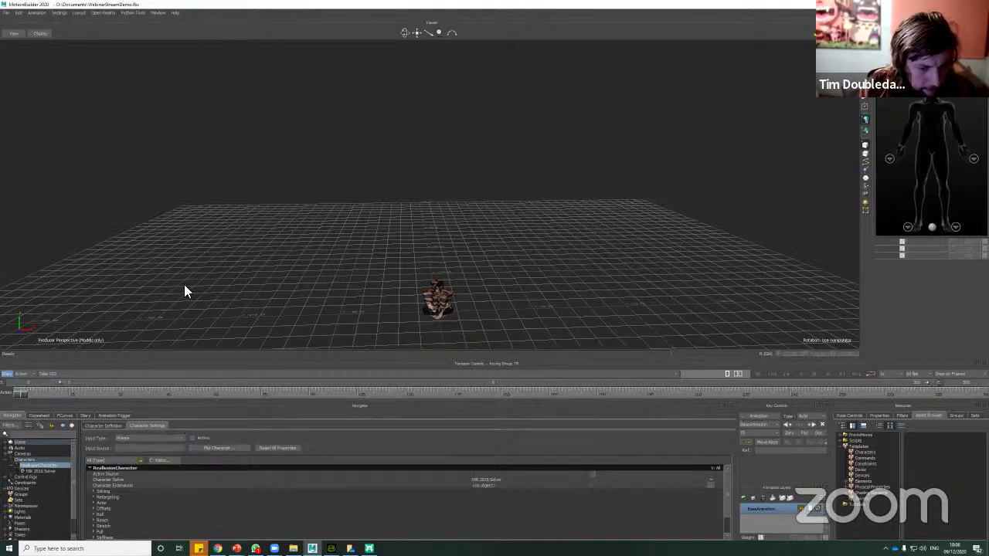
click(156, 438)
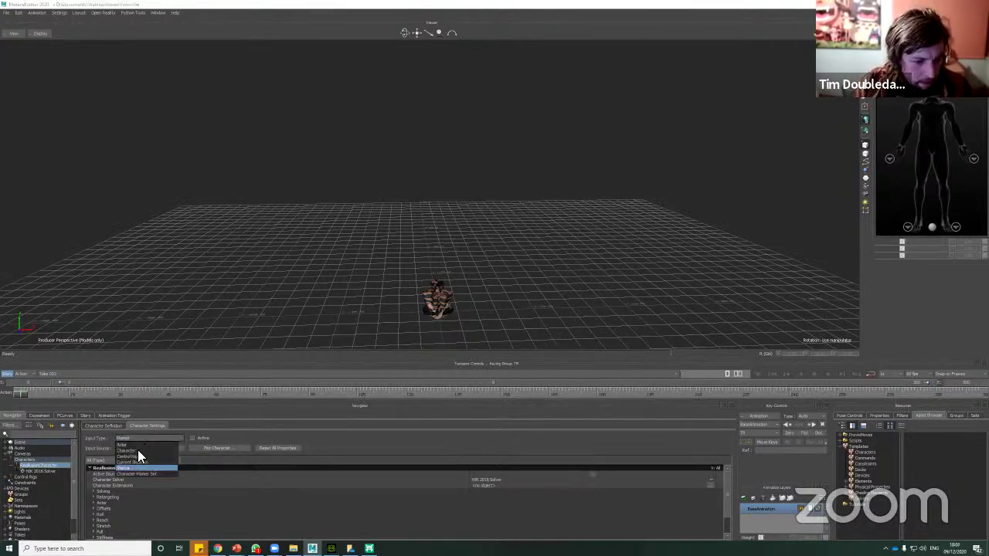
click(313, 290)
ctrl+drag(312, 289, 334, 281)
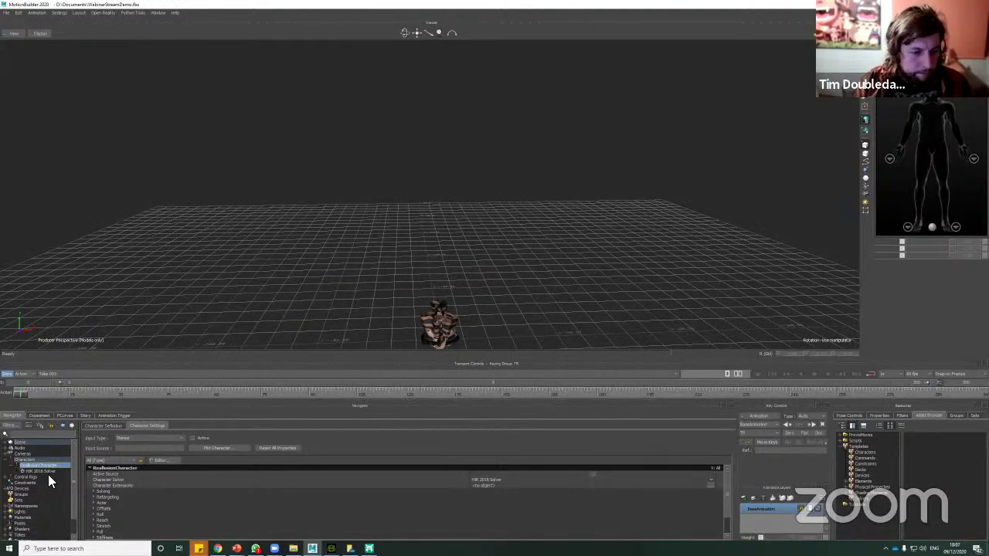
Set the Vicon stream device online and check the character in the perspective view
double_click(21, 489)
double_click(29, 493)
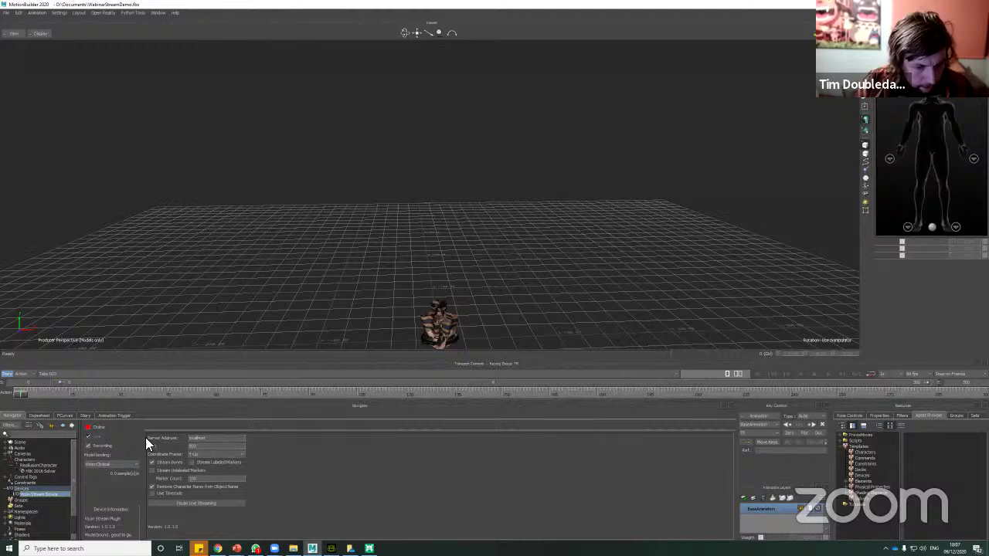
click(101, 426)
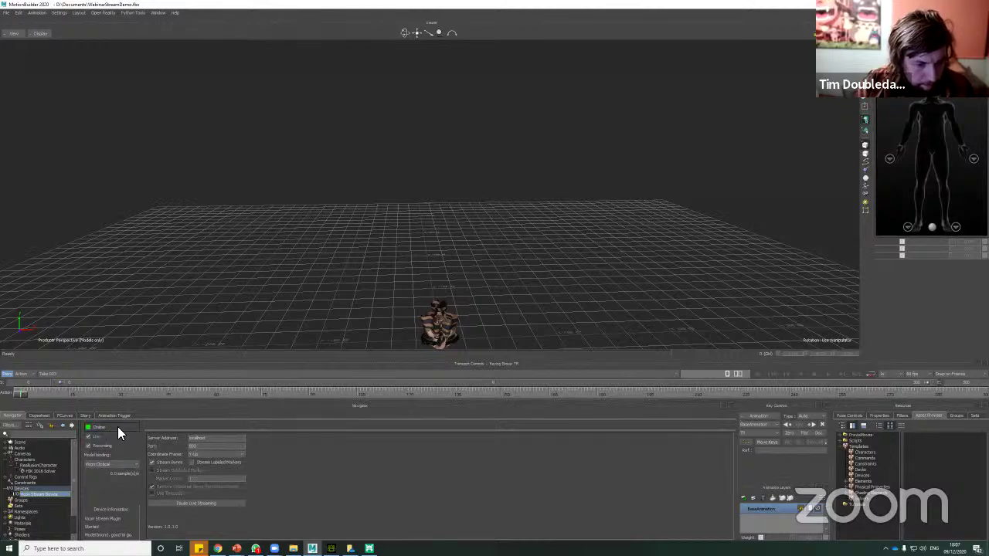
scroll(368, 258, down, 2)
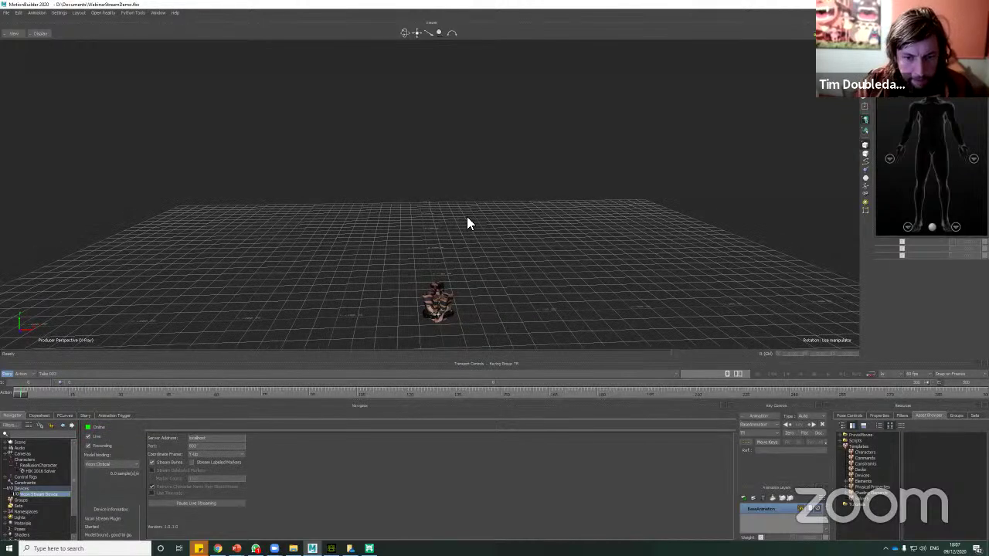
scroll(480, 280, down, 3)
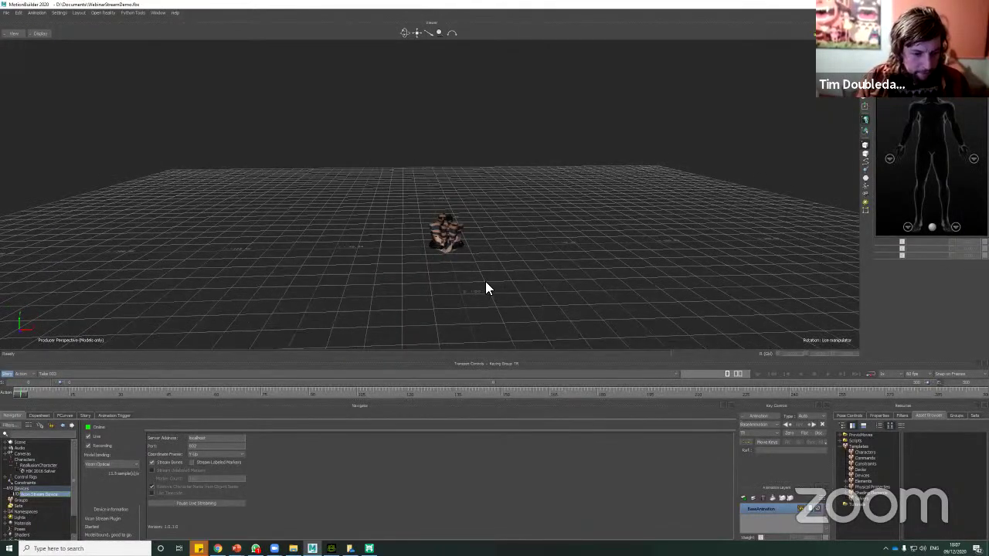
Switch between Shogun Post and MotionBuilder to compare the playing clip with the streamed character
mouse_move(370, 547)
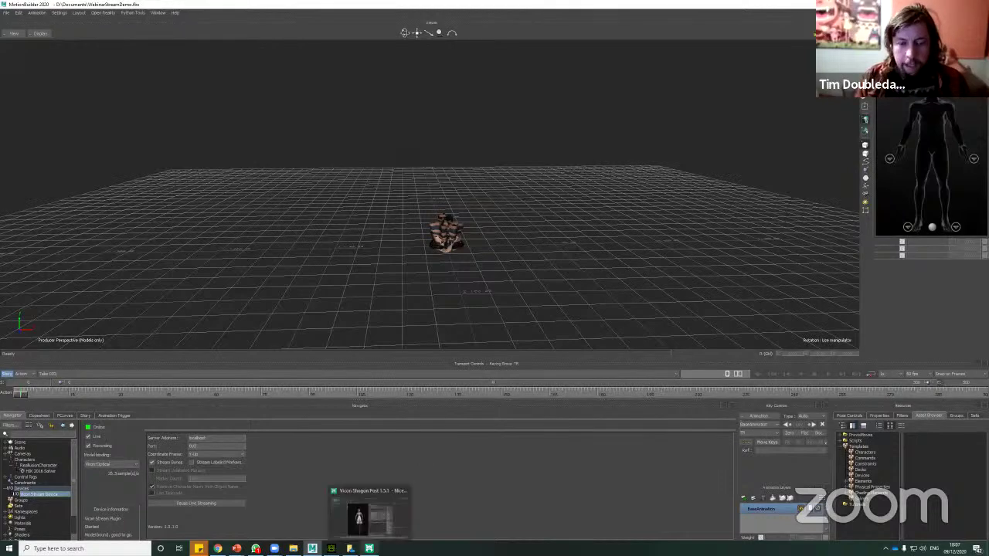
click(378, 528)
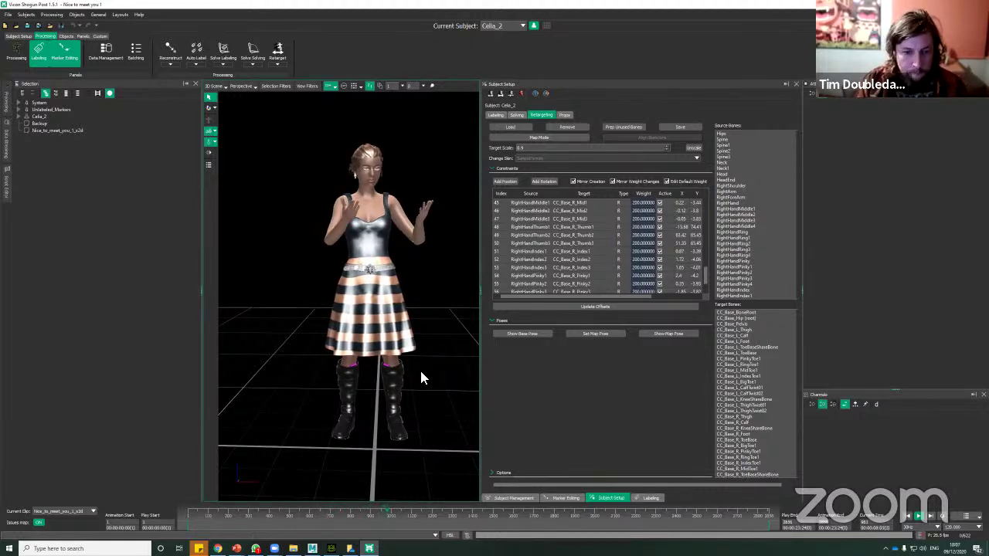
click(381, 380)
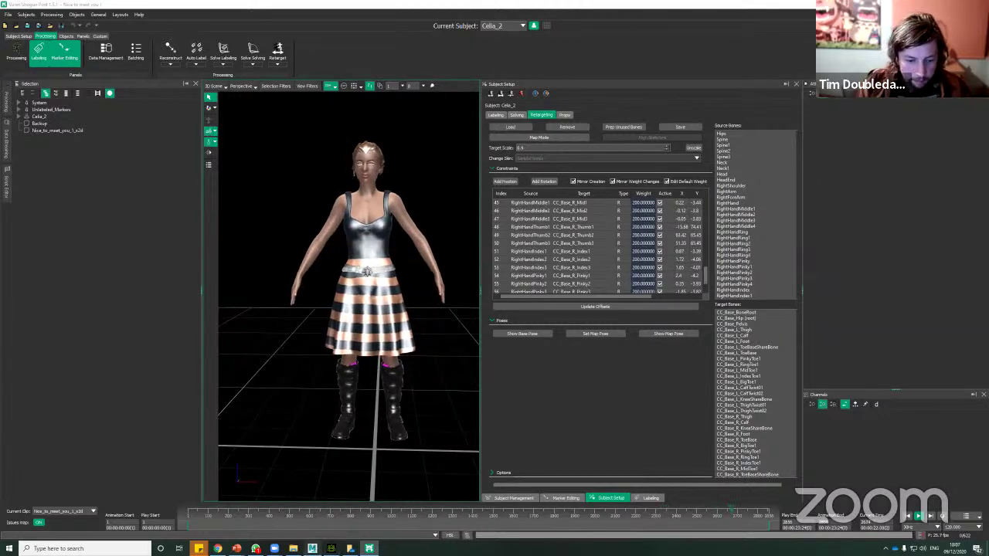
key(alt+Tab)
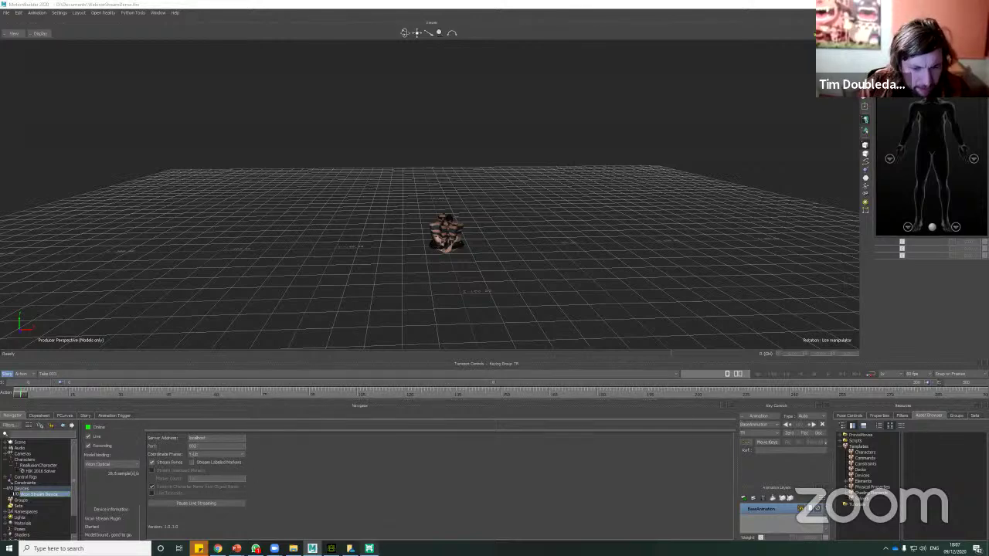
key(alt+Tab)
key(alt+Tab)
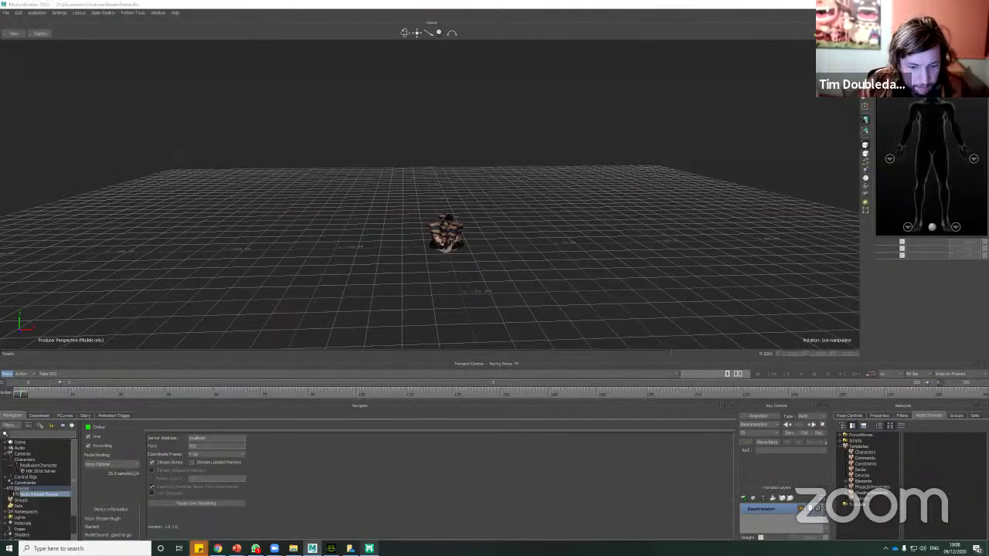
key(alt+Tab)
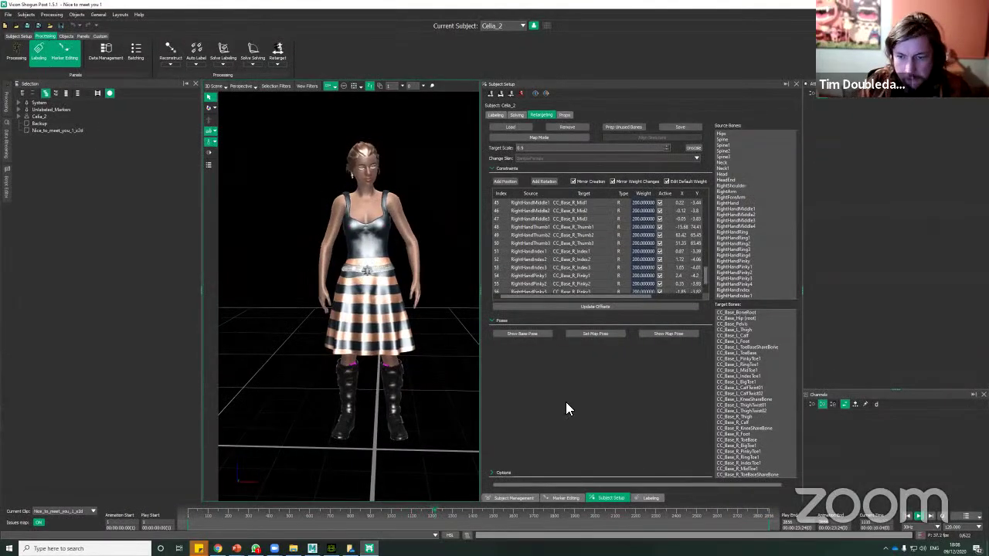
Stop the clip playback and close Shogun Post without saving the untitled script
click(920, 516)
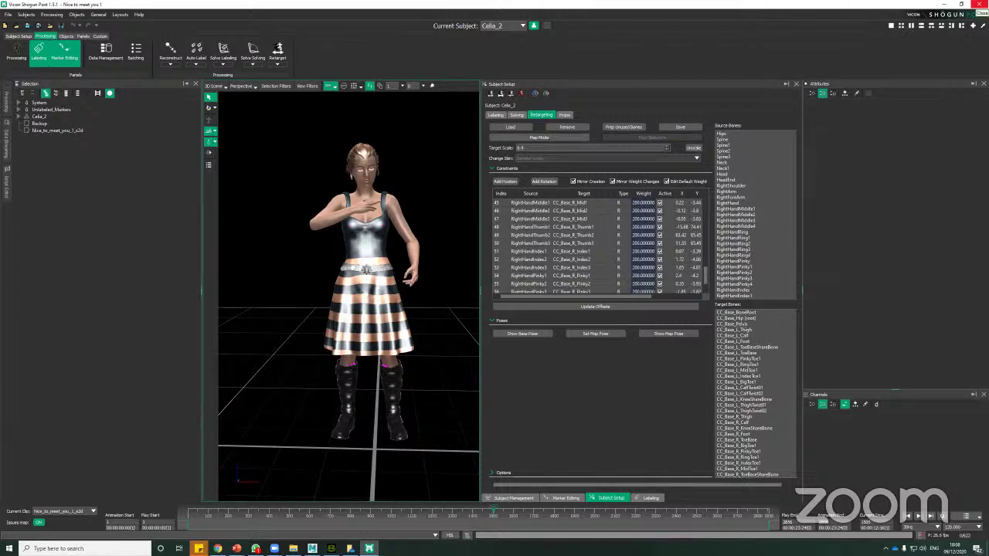
click(972, 4)
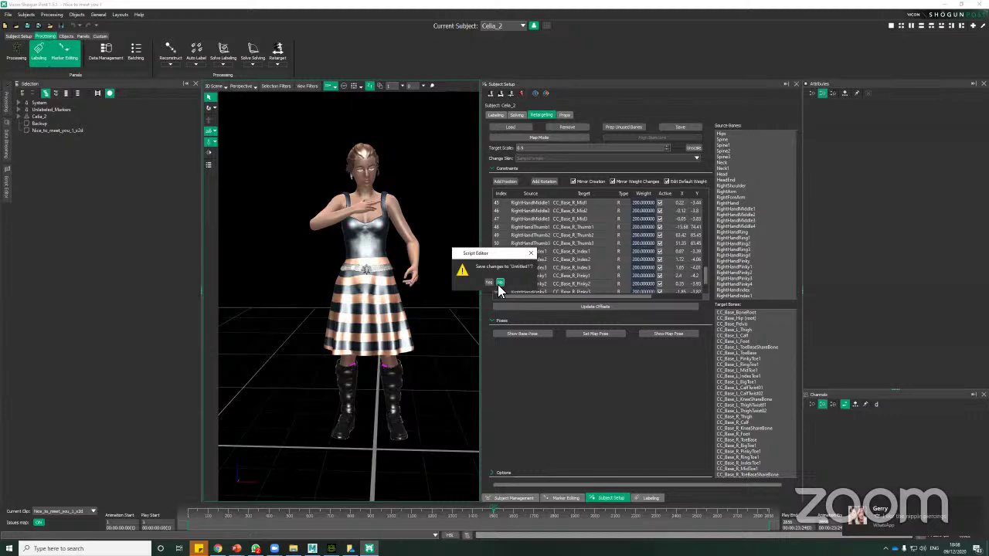
click(500, 284)
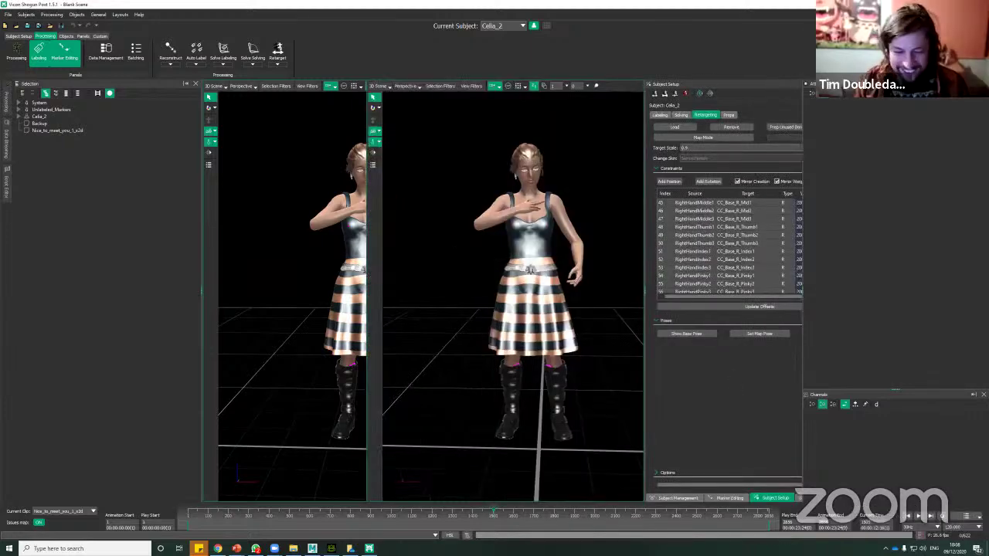
Switch to MotionBuilder and close the WhatsApp window
key(alt+Tab)
right_click(256, 549)
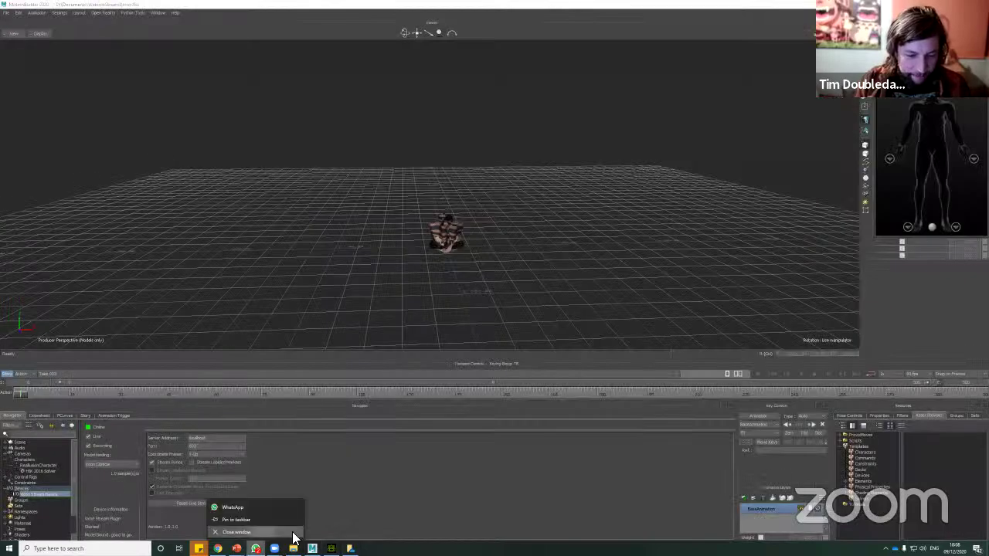
click(292, 532)
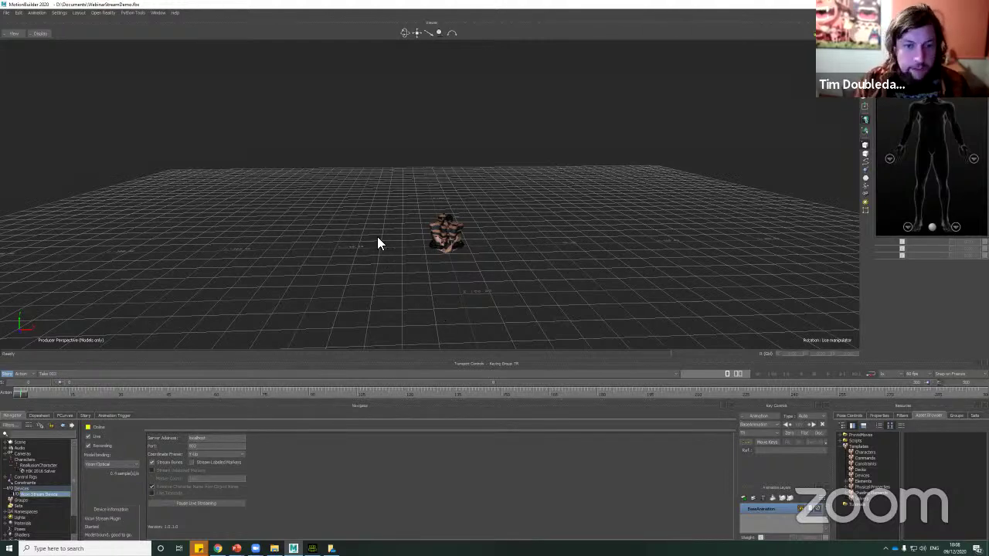
Launch Vicon Shogun Live 1.6 from the desktop and bring its window to the front
key(super+d)
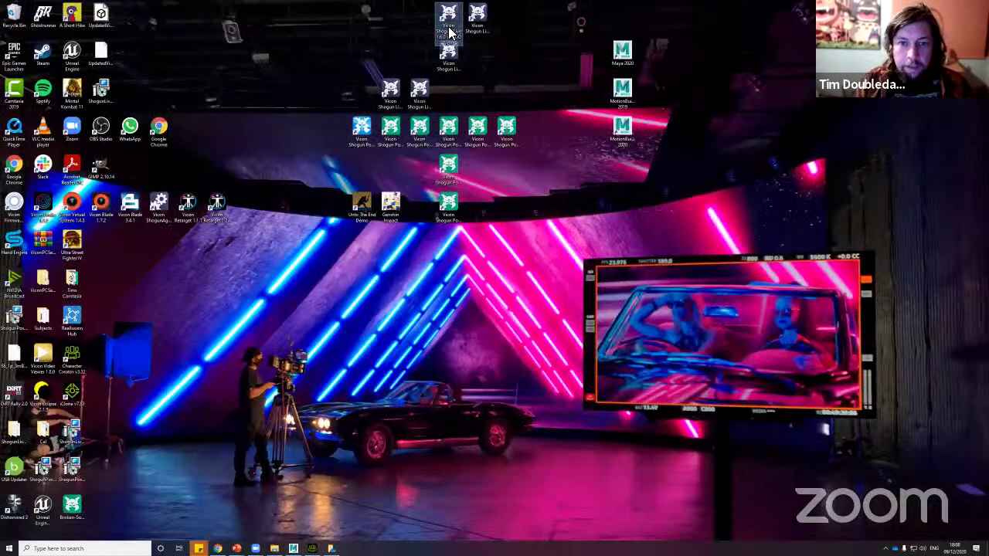
click(417, 93)
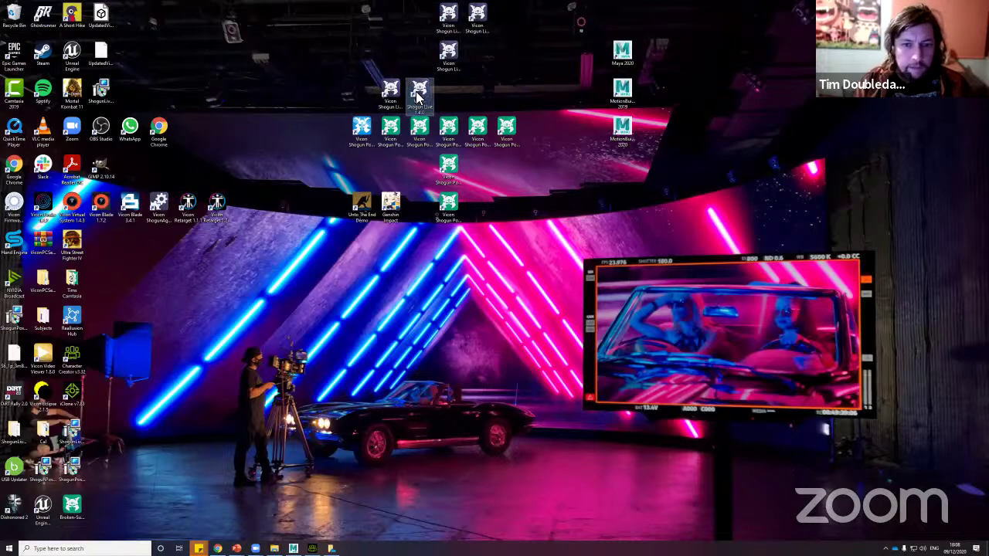
click(477, 24)
double_click(477, 24)
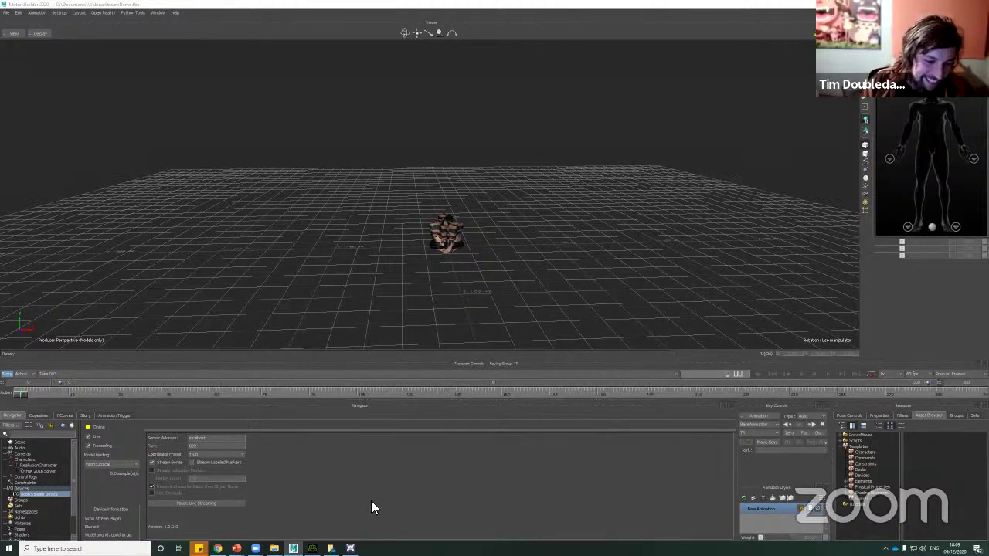
mouse_move(350, 548)
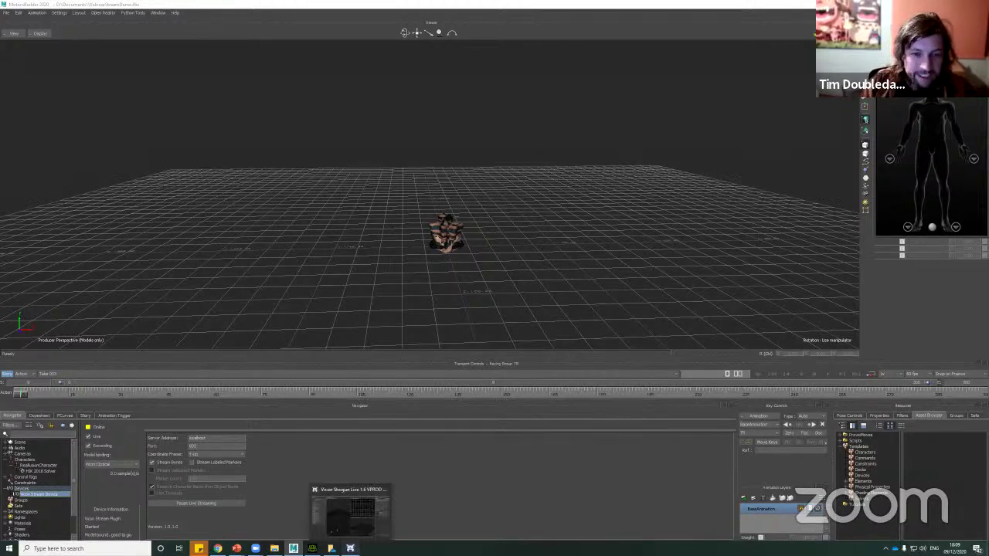
click(358, 504)
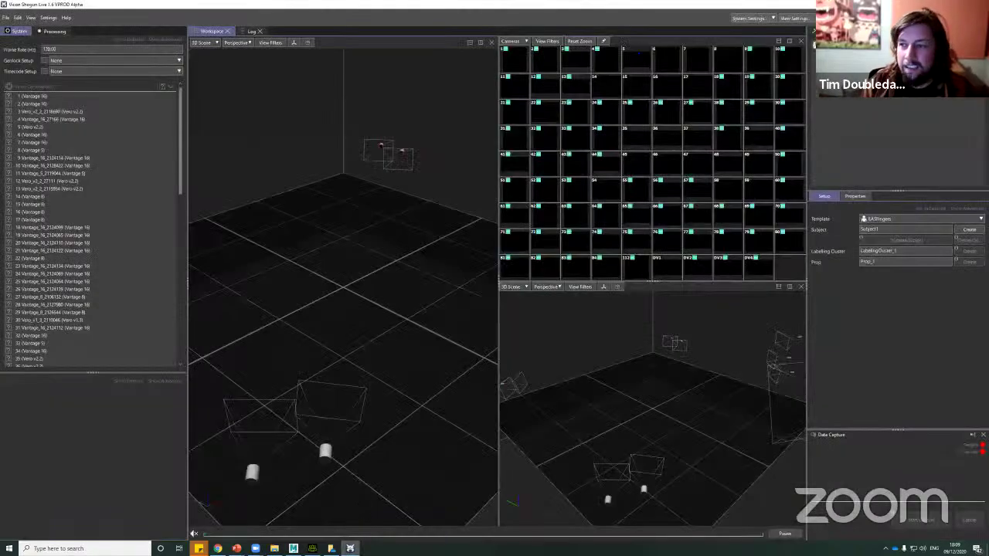